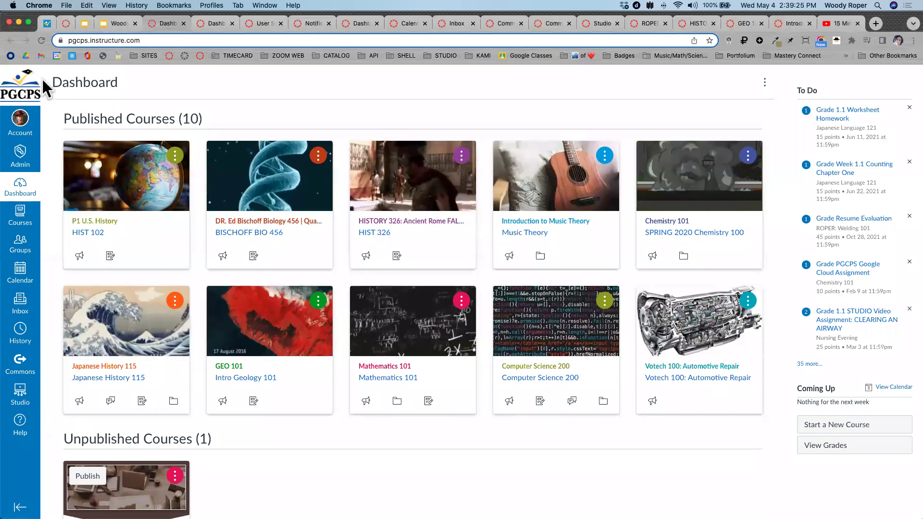
Examine the global navigation links on the PGCPS dashboard, from Account down to Help.
scroll(19, 96, up, 10)
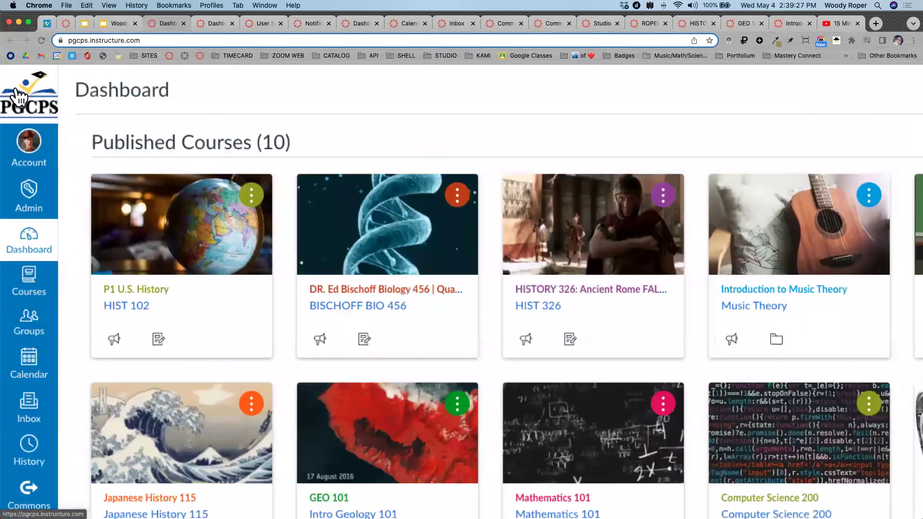
scroll(19, 96, down, 5)
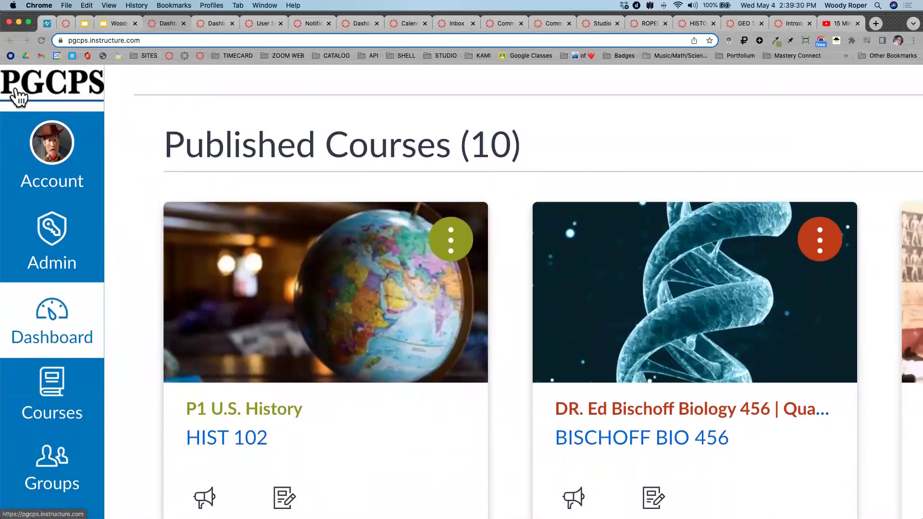
scroll(19, 96, down, 6)
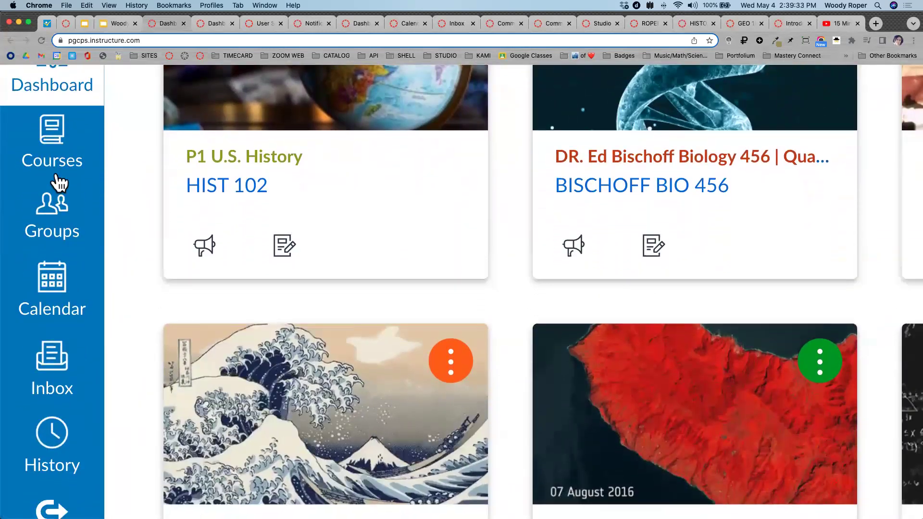
scroll(46, 231, down, 2)
scroll(49, 232, down, 5)
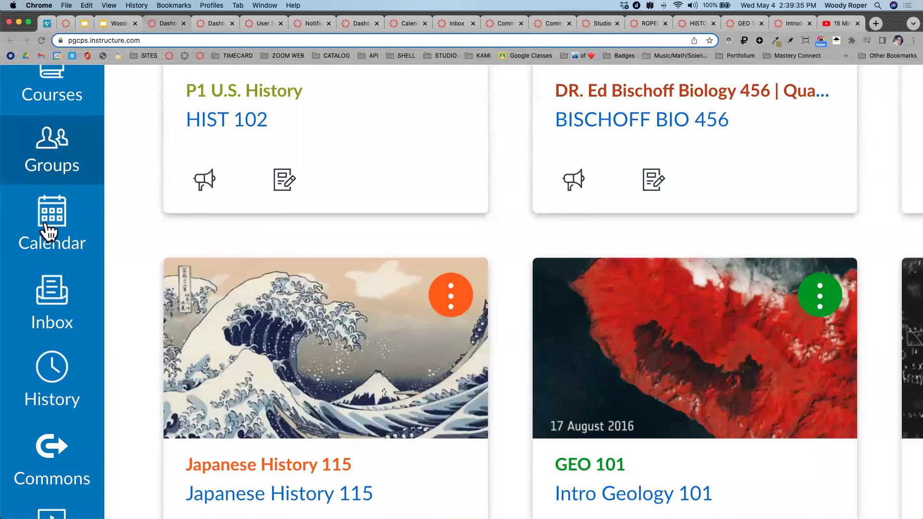
scroll(48, 233, down, 5)
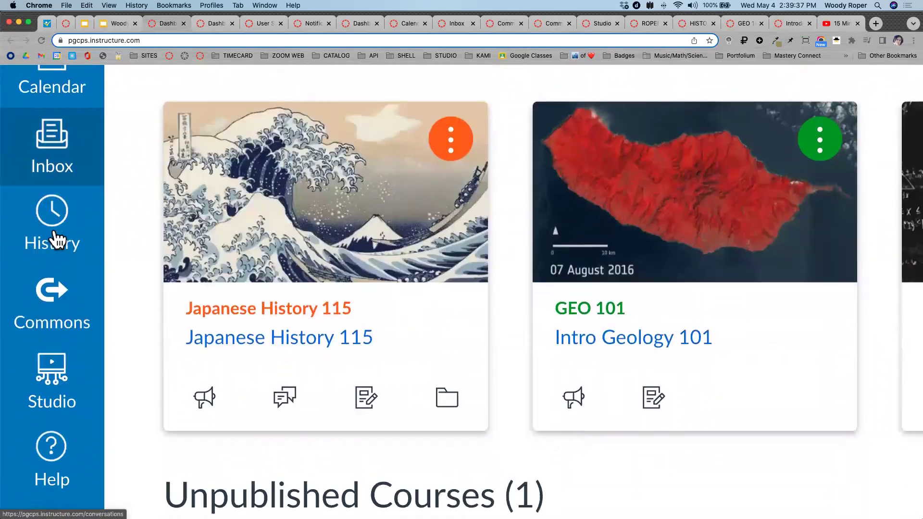
key(super+minus)
key(super+minus)
key(super+minus)
key(super+minus)
key(super+minus)
key(super+minus)
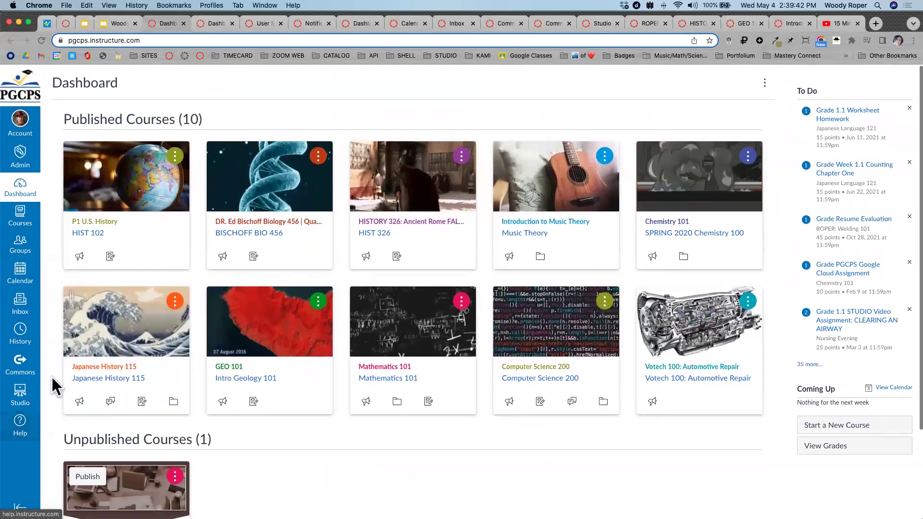
Switch to the PGCPS C&I course home page, review the global Courses list and close it.
click(650, 25)
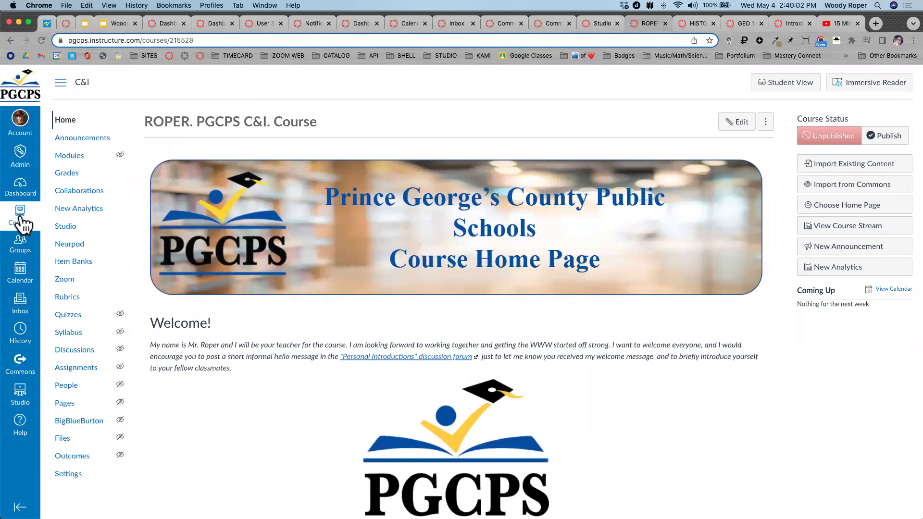
scroll(21, 216, up, 8)
click(50, 212)
scroll(53, 211, down, 8)
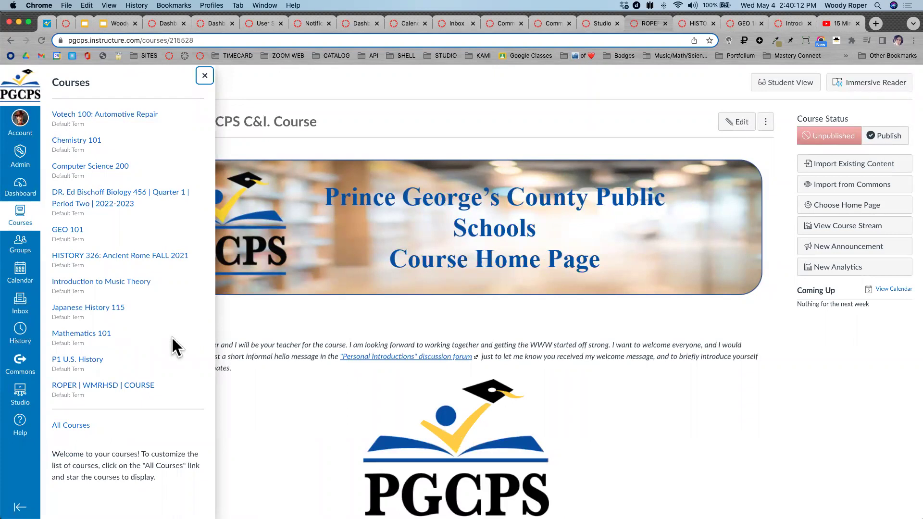
click(205, 76)
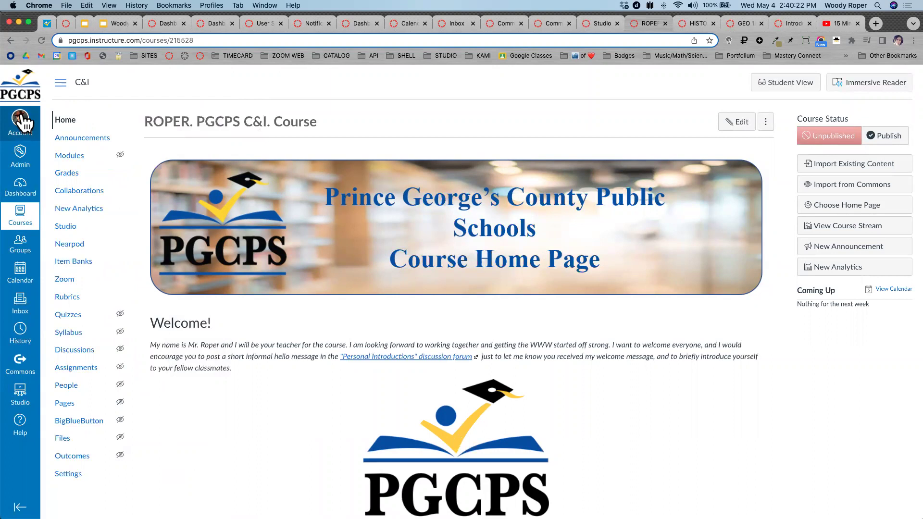
Locate Account in the global navigation, and examine its options on the other open dashboard that already shows them.
scroll(21, 136, up, 10)
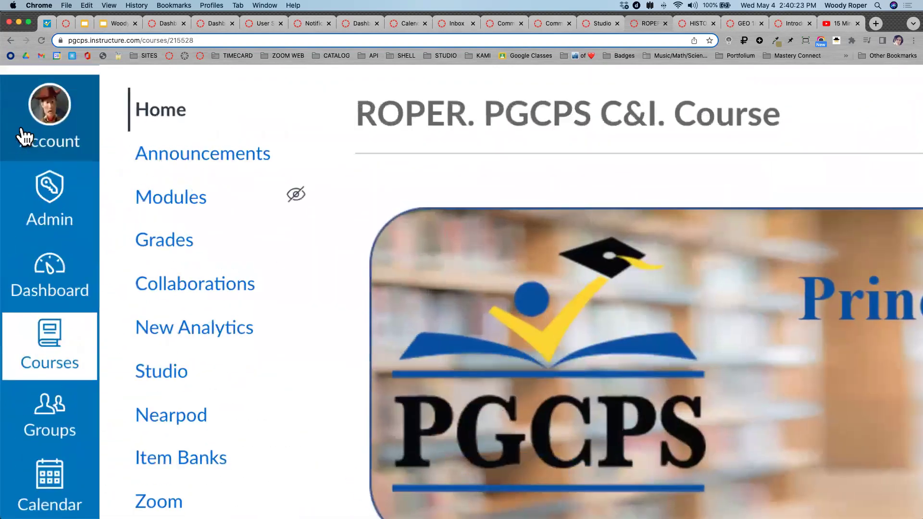
scroll(52, 129, down, 10)
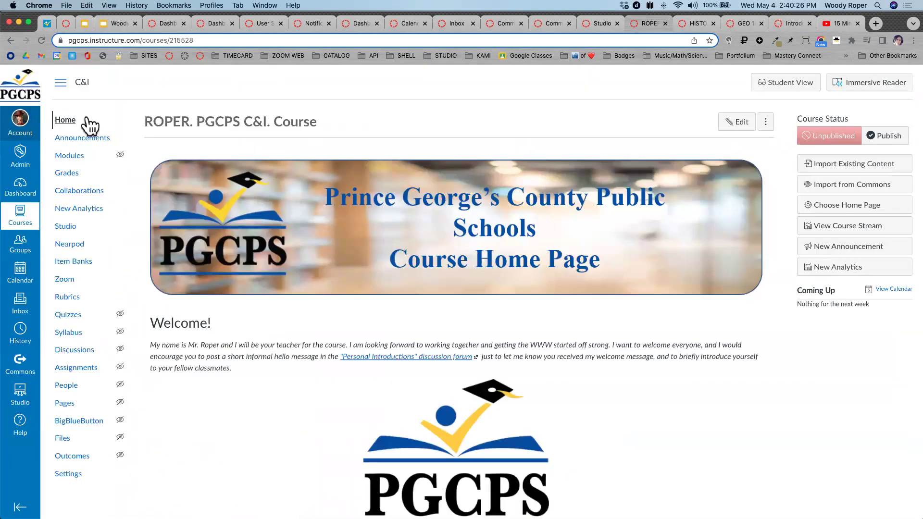
click(210, 23)
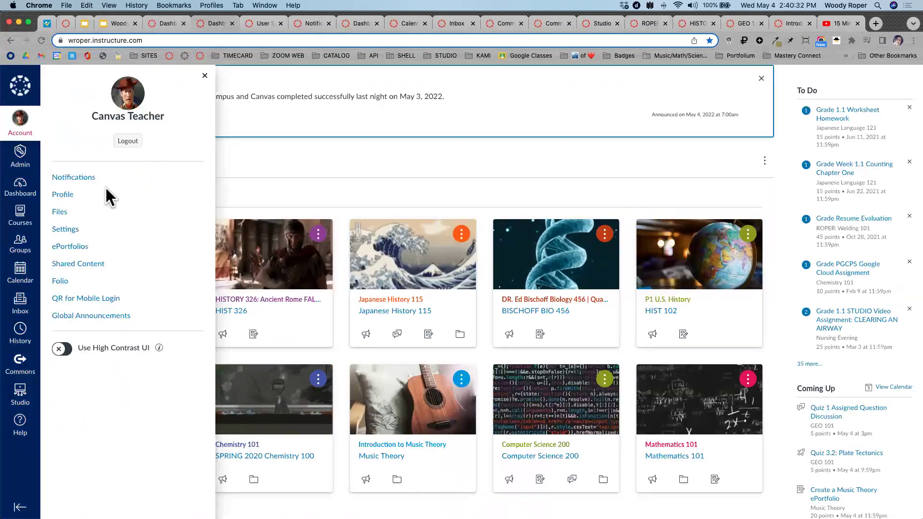
scroll(61, 238, up, 10)
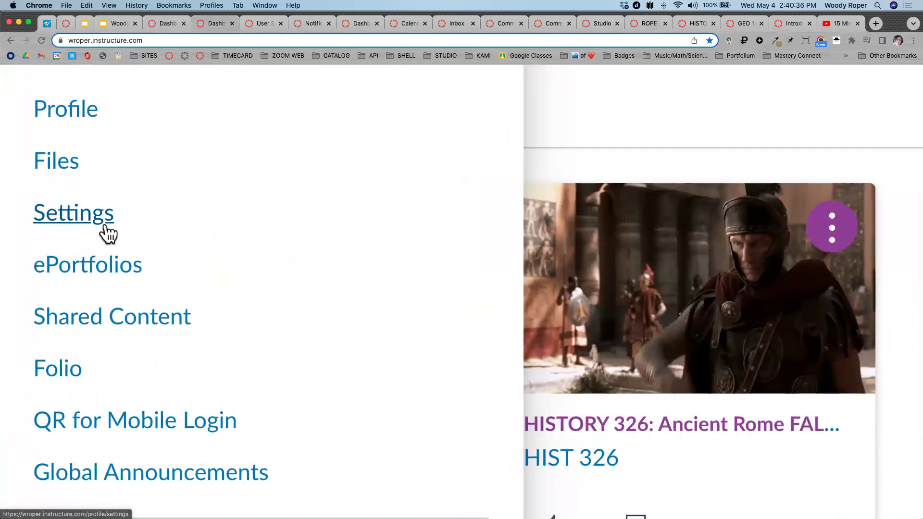
scroll(108, 233, down, 5)
scroll(108, 233, down, 3)
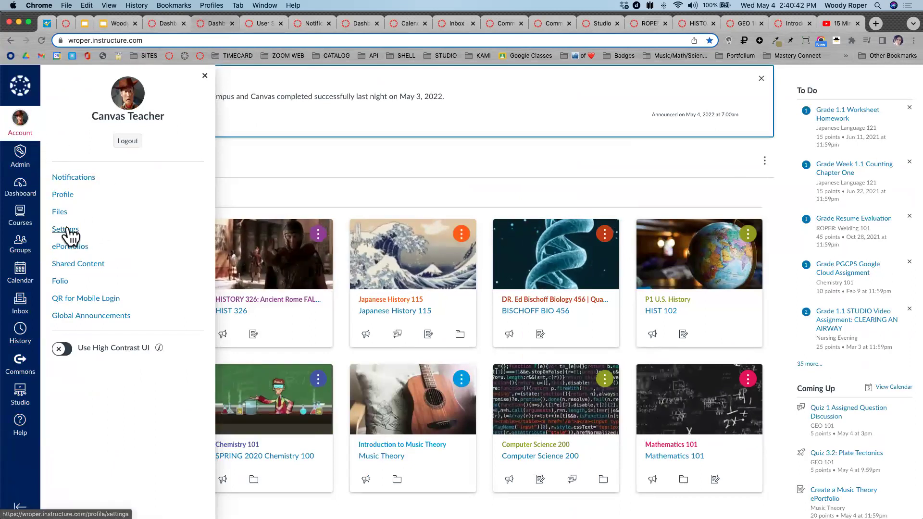
Switch to the user settings page, view the profile picture options and close them without choosing a picture.
click(263, 25)
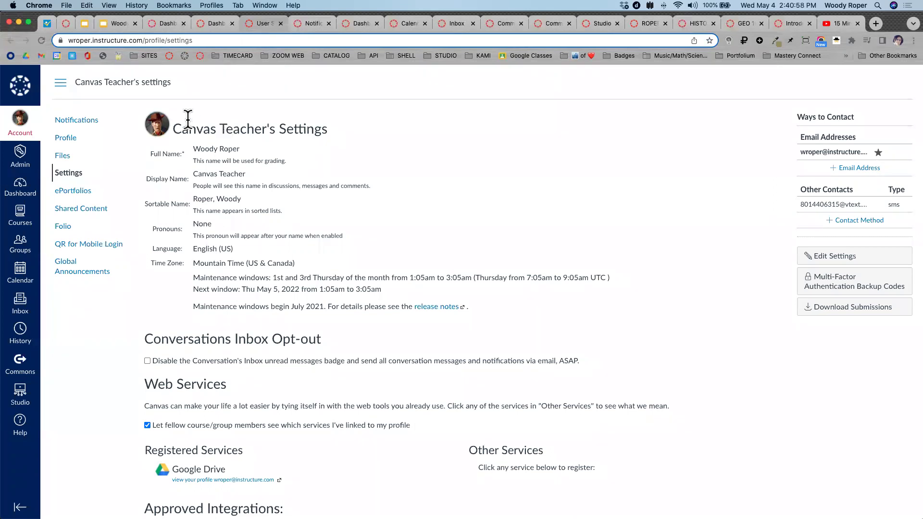
scroll(160, 129, up, 5)
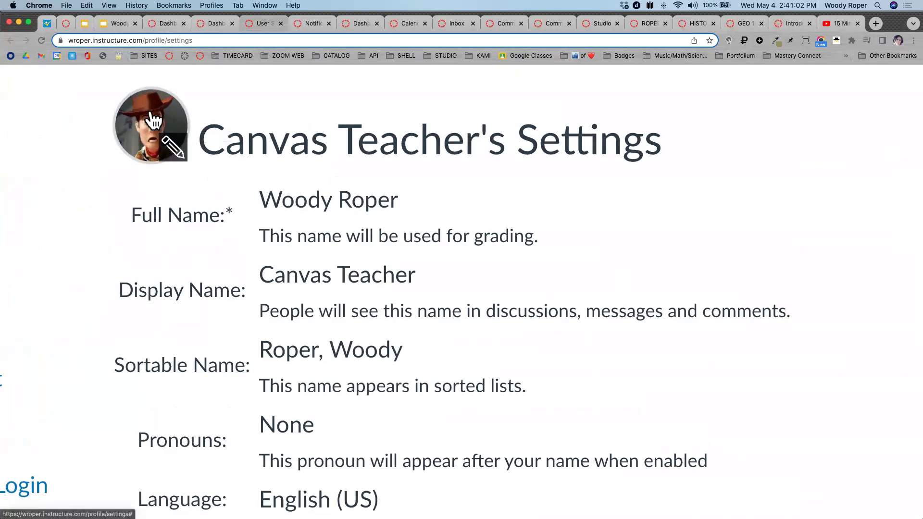
scroll(149, 155, down, 5)
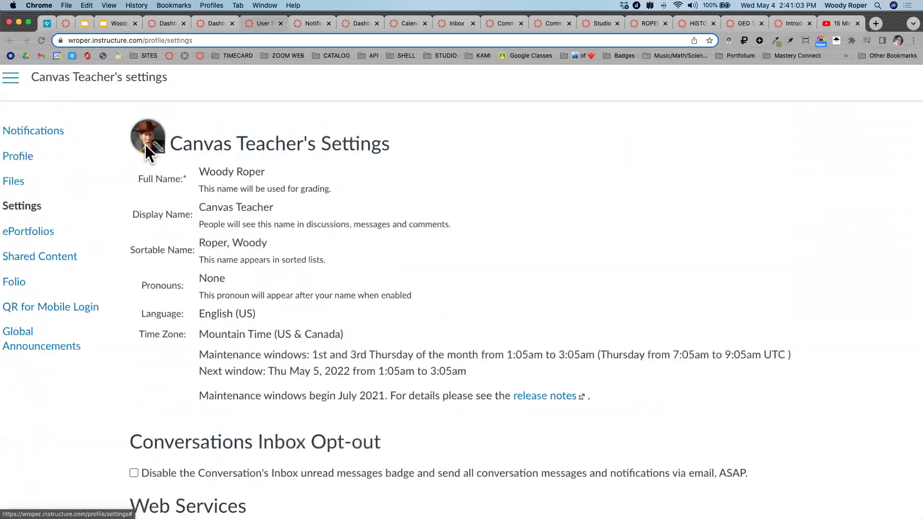
click(155, 124)
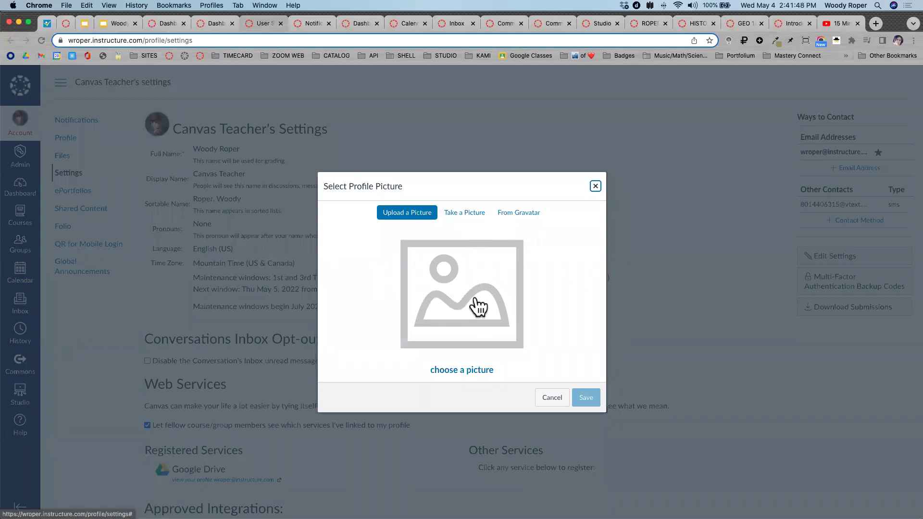
click(596, 186)
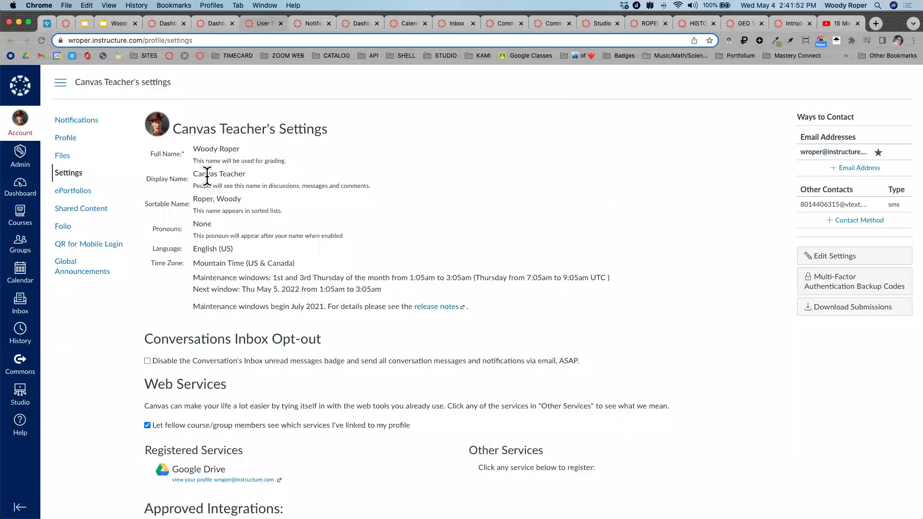
Review the name fields in the user settings, highlighting the Display Name label.
scroll(198, 211, up, 5)
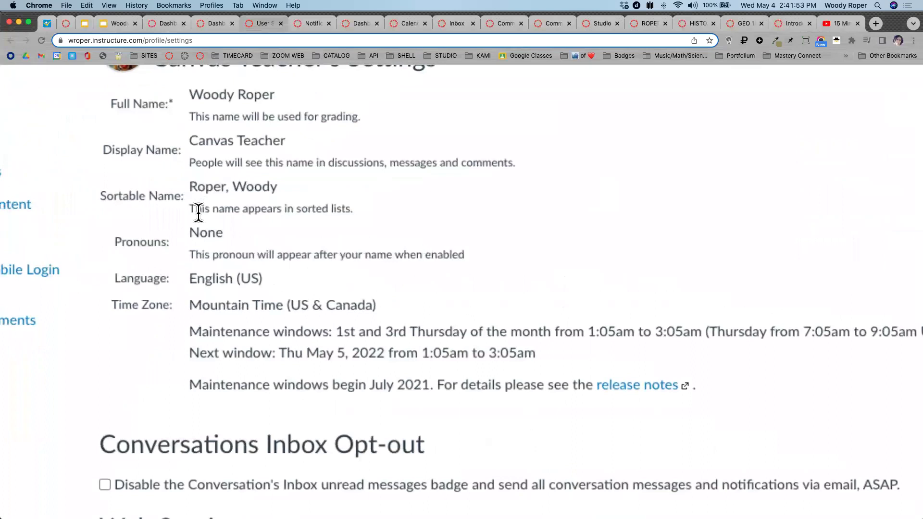
scroll(198, 212, up, 1)
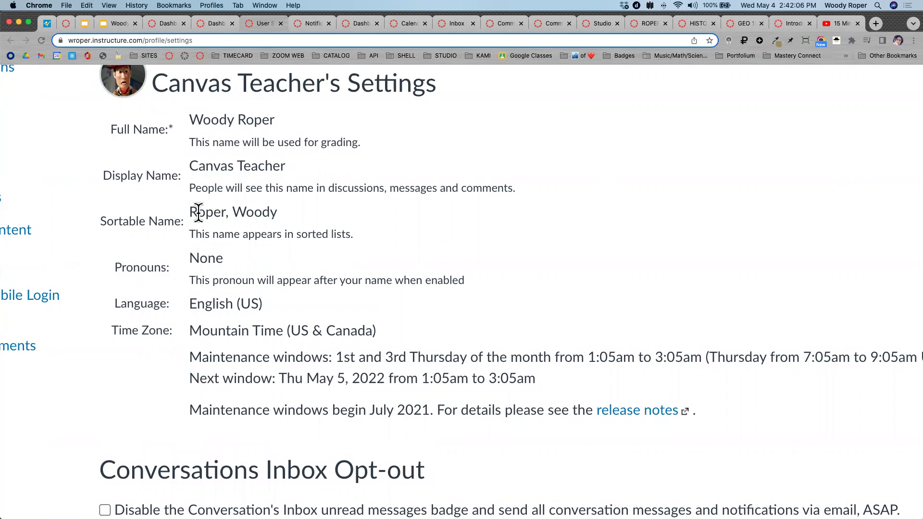
drag(100, 174, 178, 177)
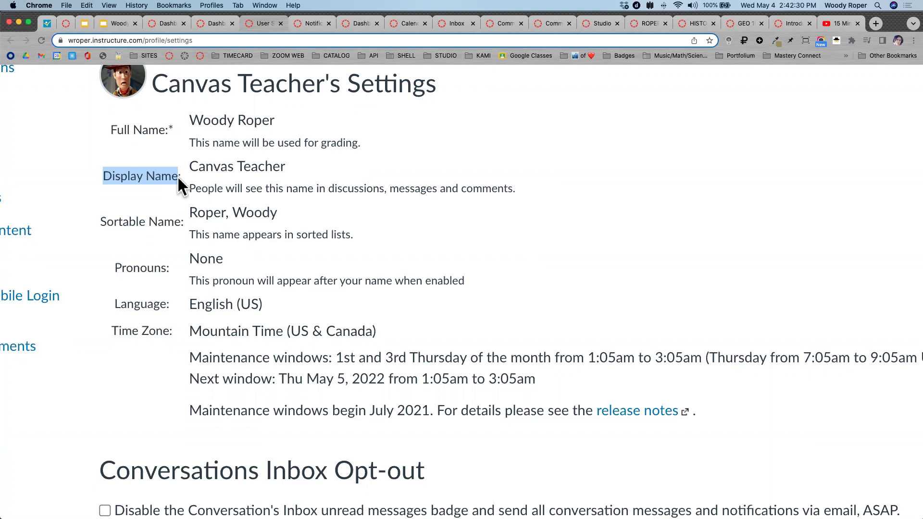
scroll(148, 200, down, 5)
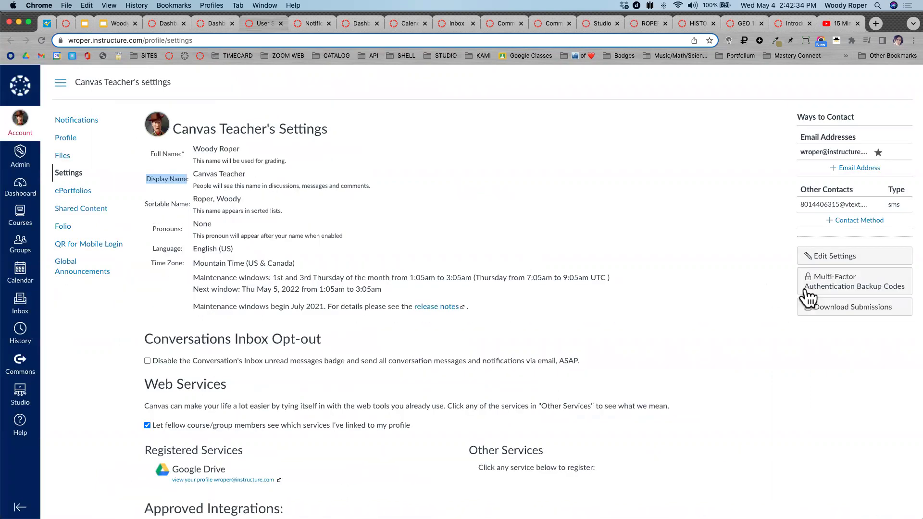
Open the user settings for editing, review the language, time zone and maintenance windows, and cancel without saving.
scroll(886, 266, up, 5)
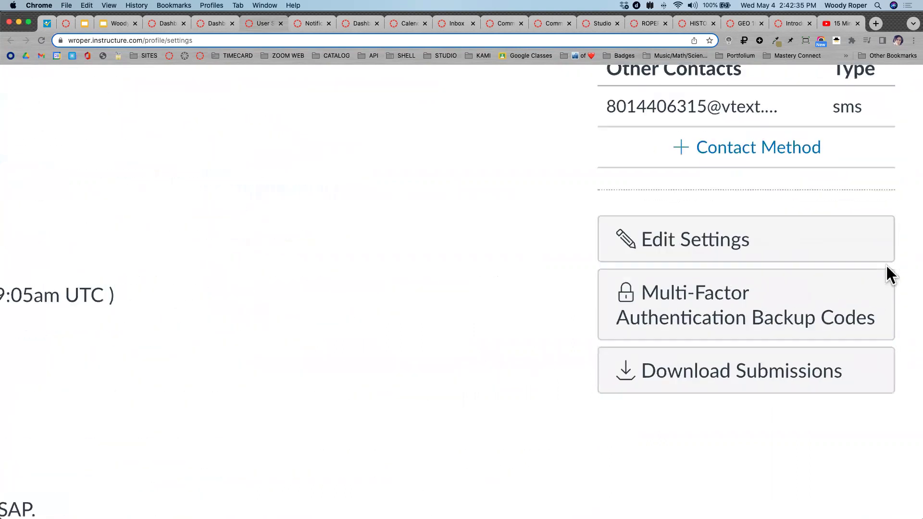
scroll(886, 265, down, 5)
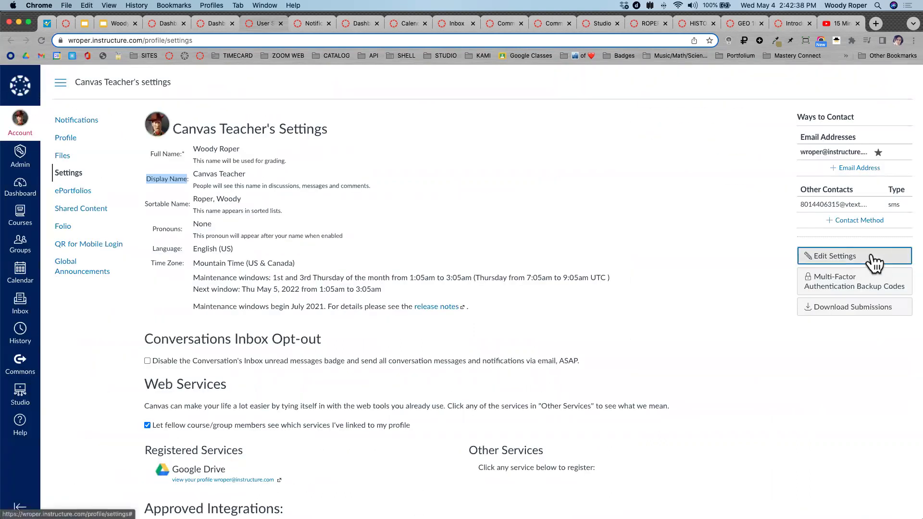
click(881, 261)
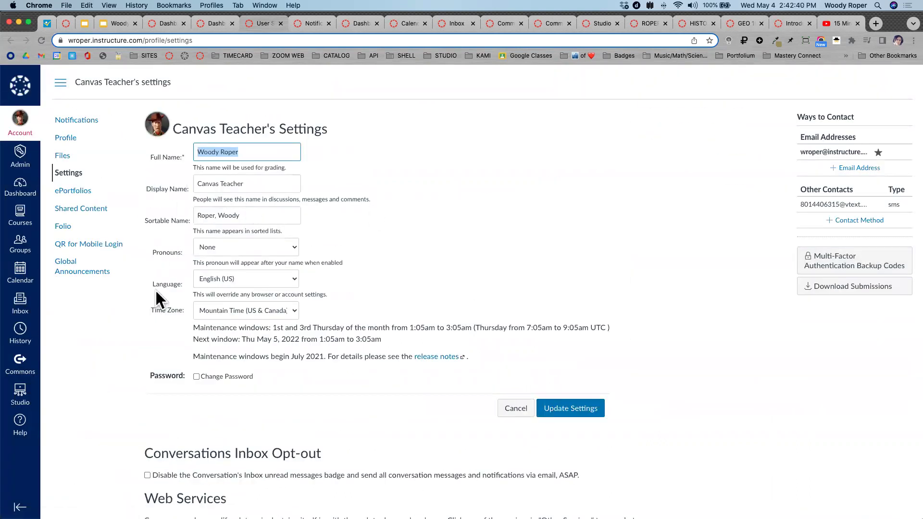
scroll(166, 310, up, 5)
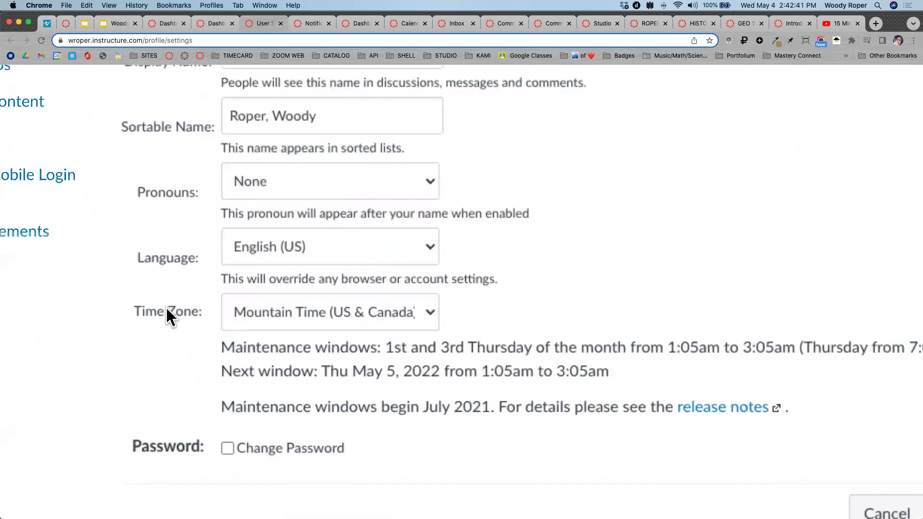
scroll(169, 317, down, 2)
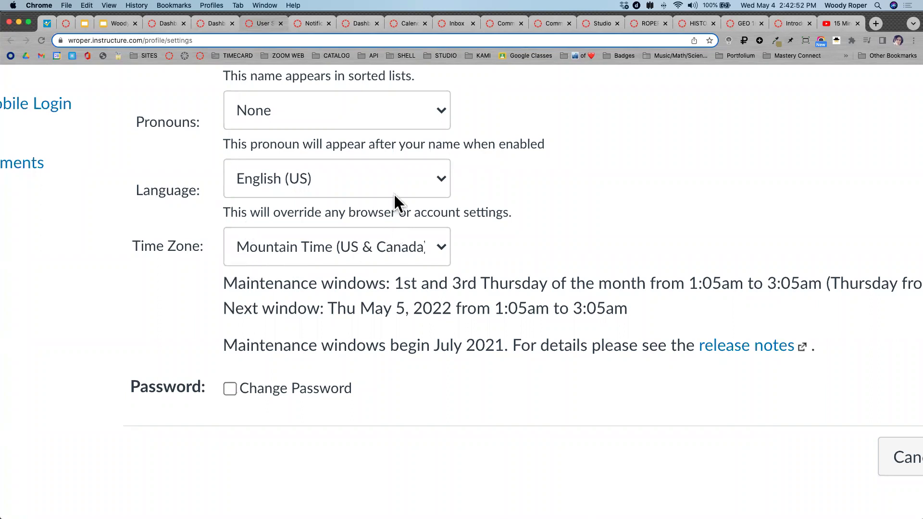
drag(224, 289, 374, 318)
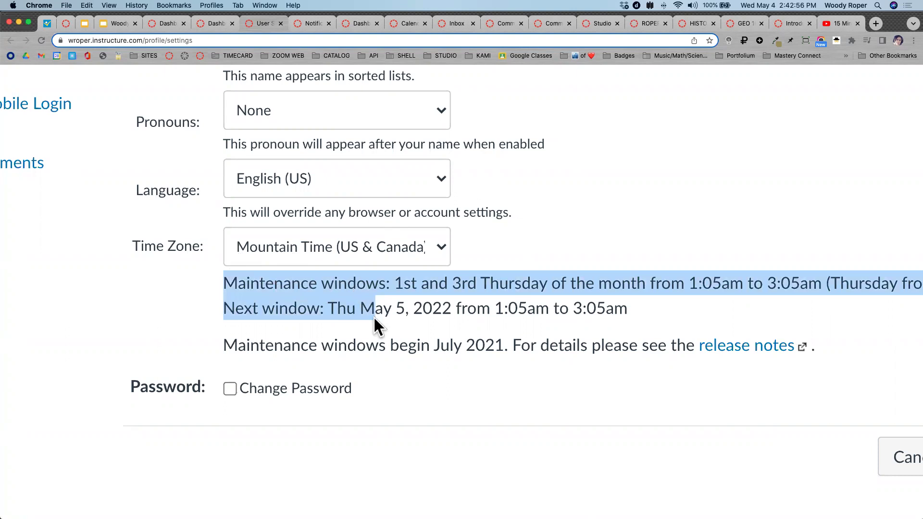
scroll(375, 318, down, 5)
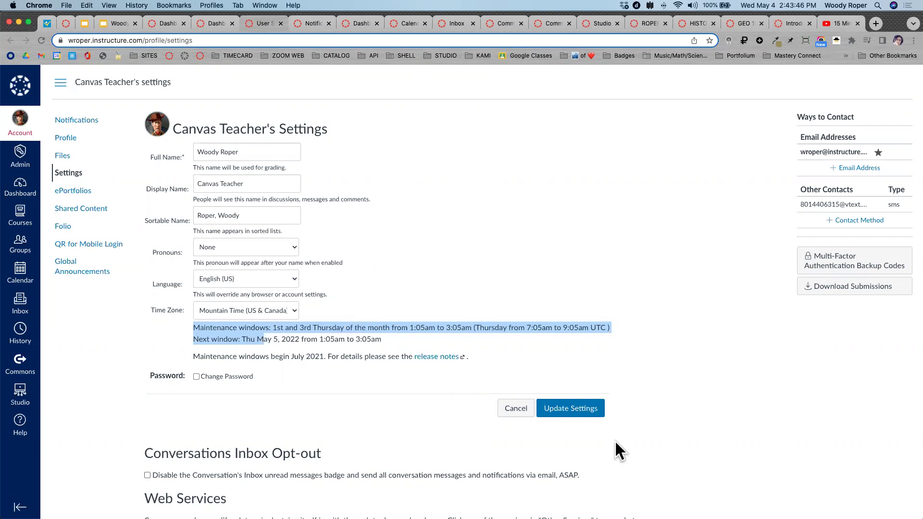
scroll(637, 429, up, 5)
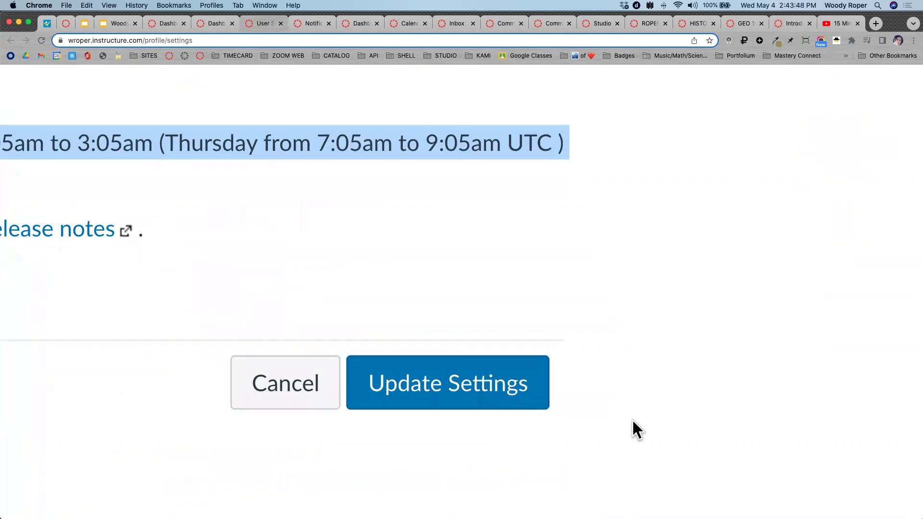
click(283, 390)
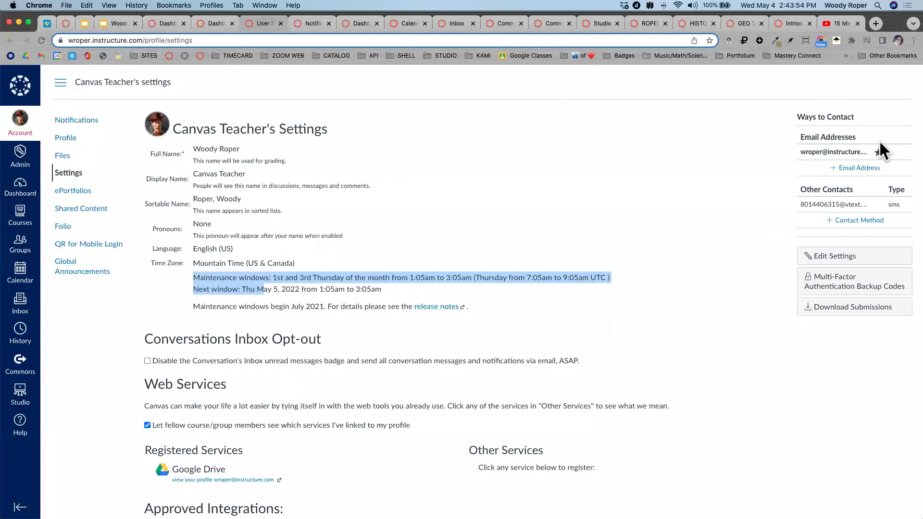
Examine the email addresses and other contact methods on the settings page, and locate the Notifications link.
scroll(880, 141, up, 5)
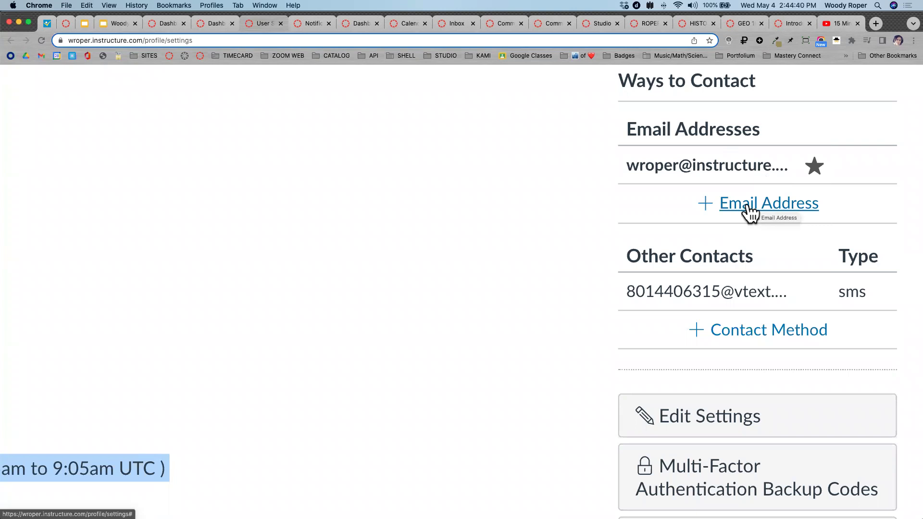
key(super+0)
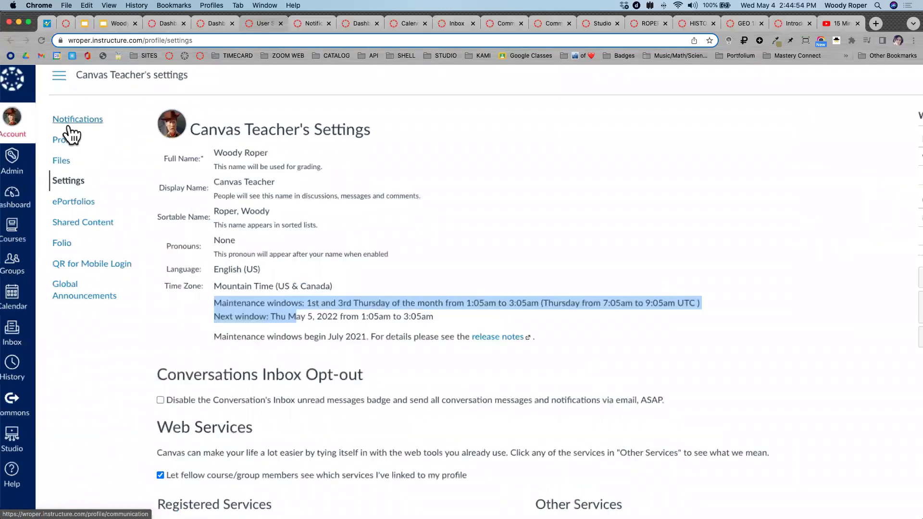
scroll(72, 135, up, 5)
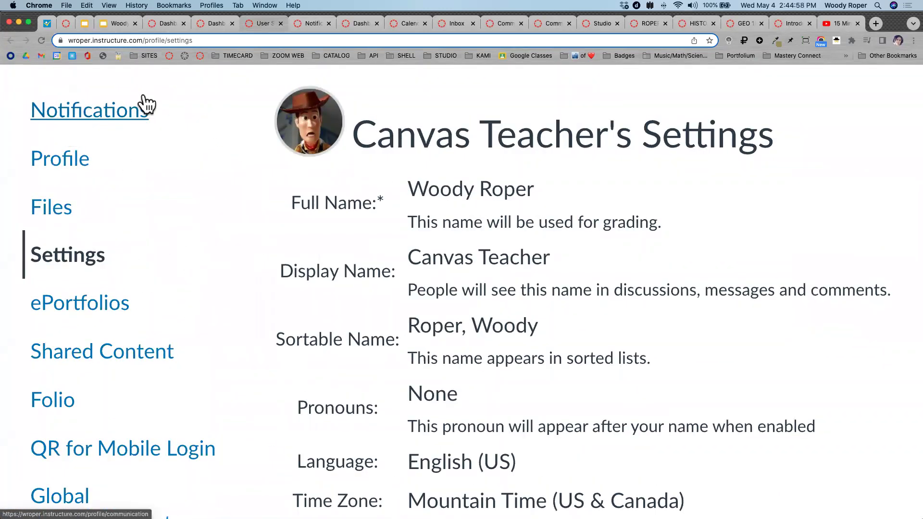
Switch to the Notification Settings page and review the Course Activities list, including the description of the Announcement notification.
click(307, 23)
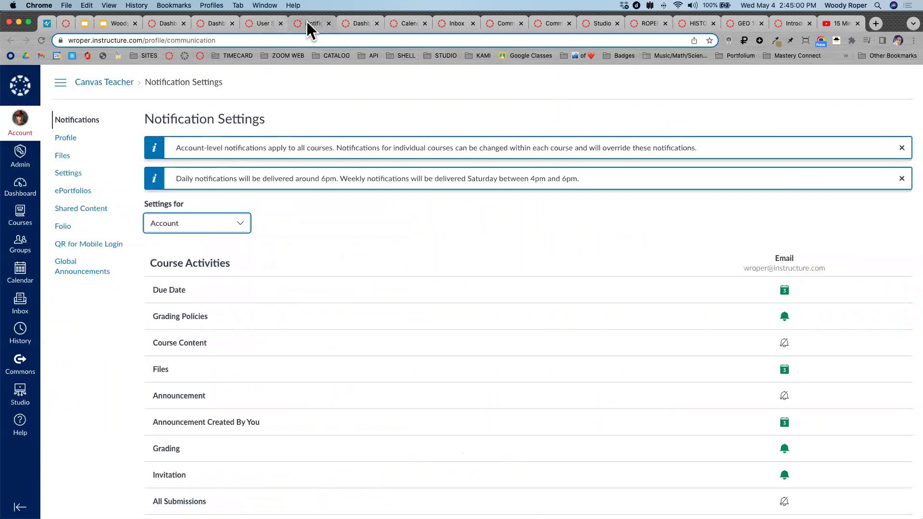
scroll(311, 267, down, 3)
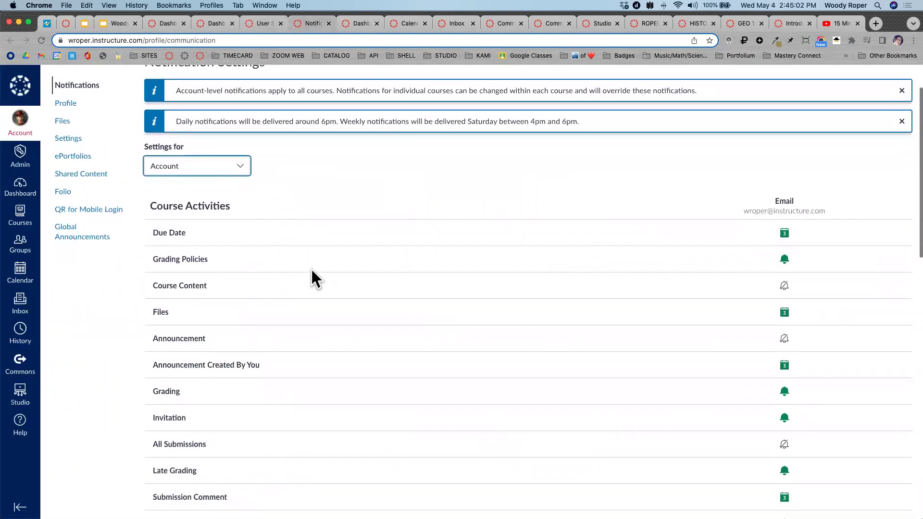
scroll(311, 268, down, 1)
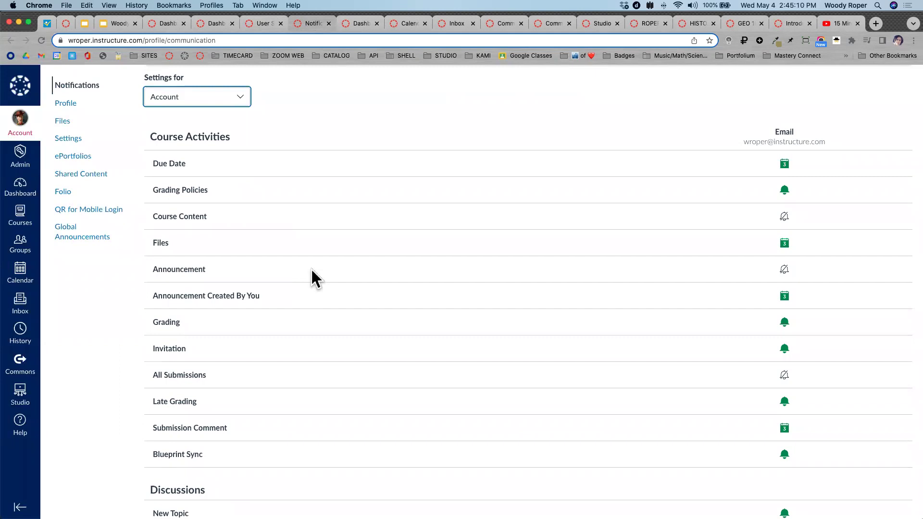
mouse_move(176, 213)
mouse_move(166, 270)
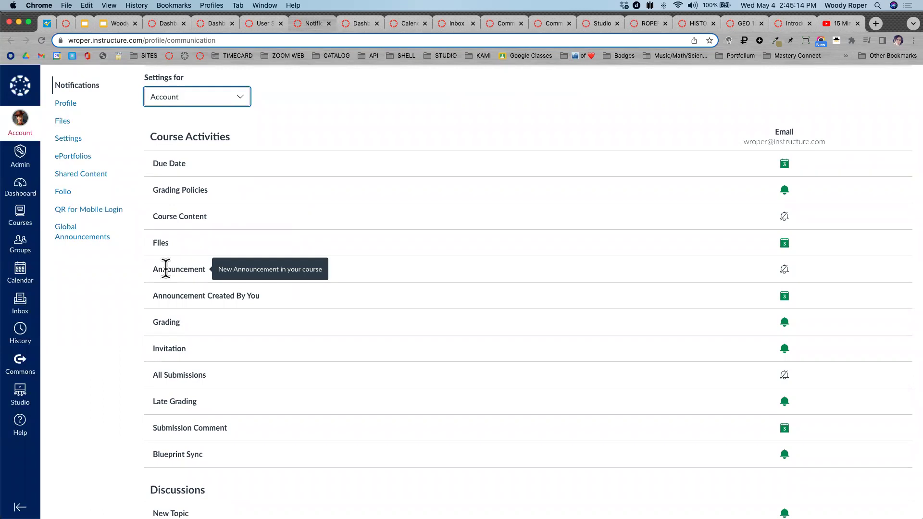
scroll(166, 269, up, 5)
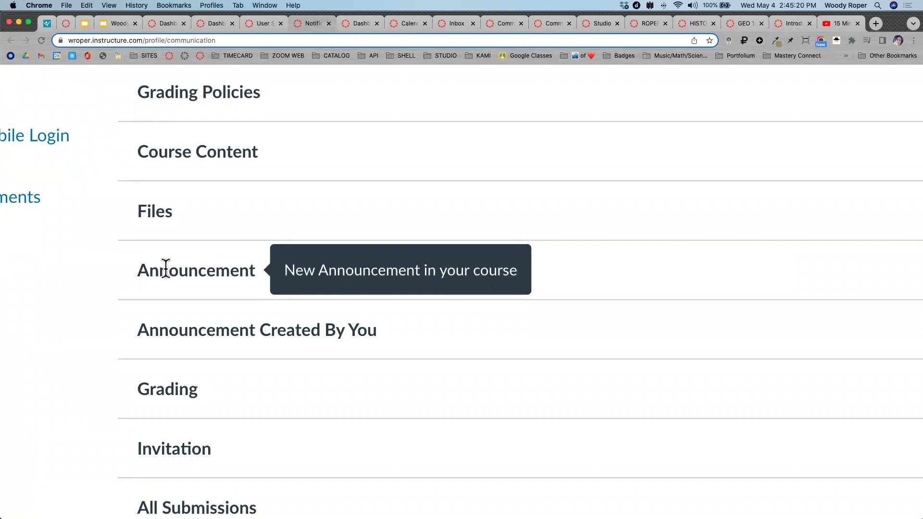
scroll(166, 269, down, 5)
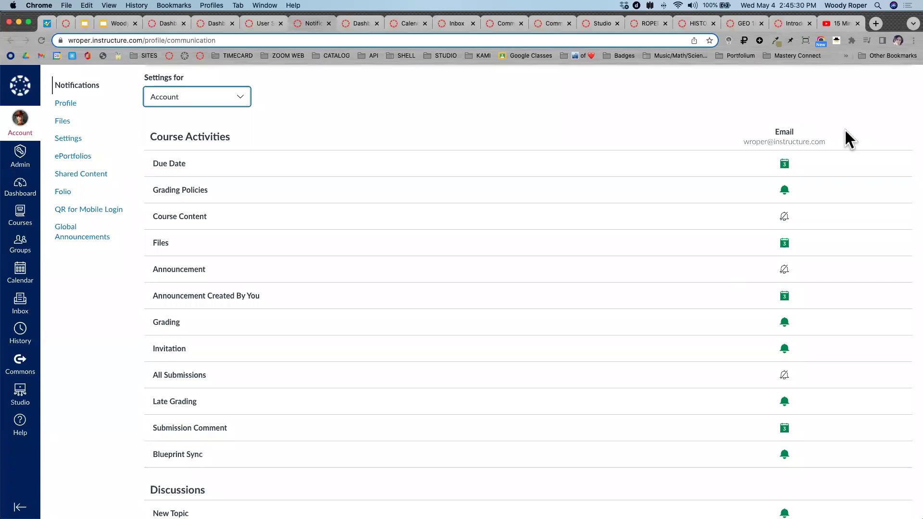
Examine the notification icons in the Email column, view the Due Date frequency options and close them without choosing one.
scroll(845, 130, up, 5)
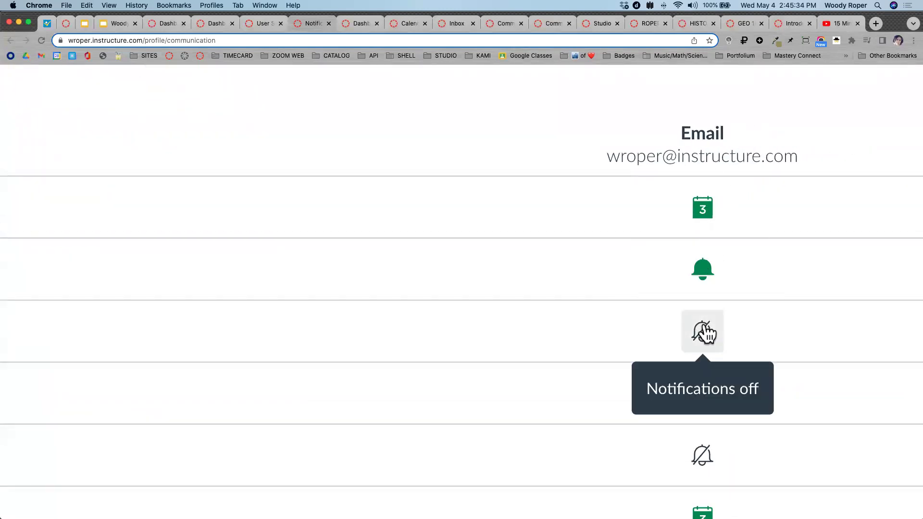
scroll(704, 332, down, 5)
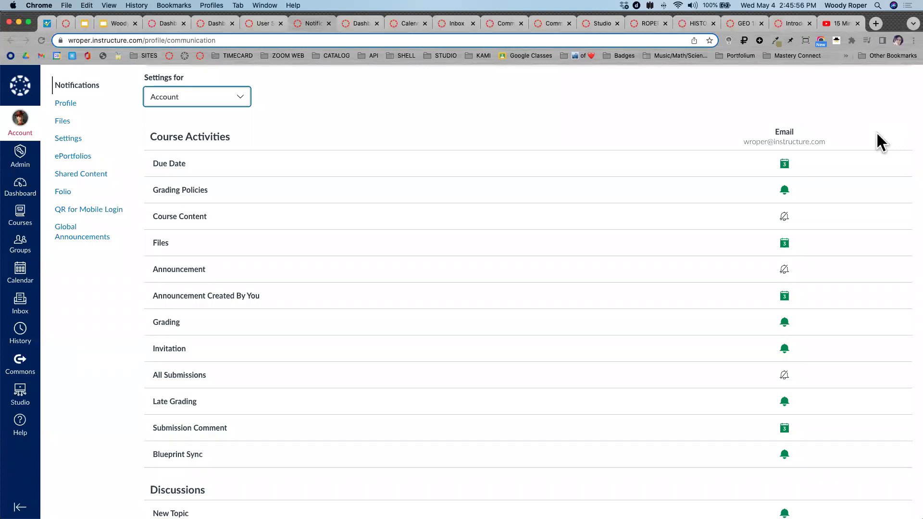
click(784, 165)
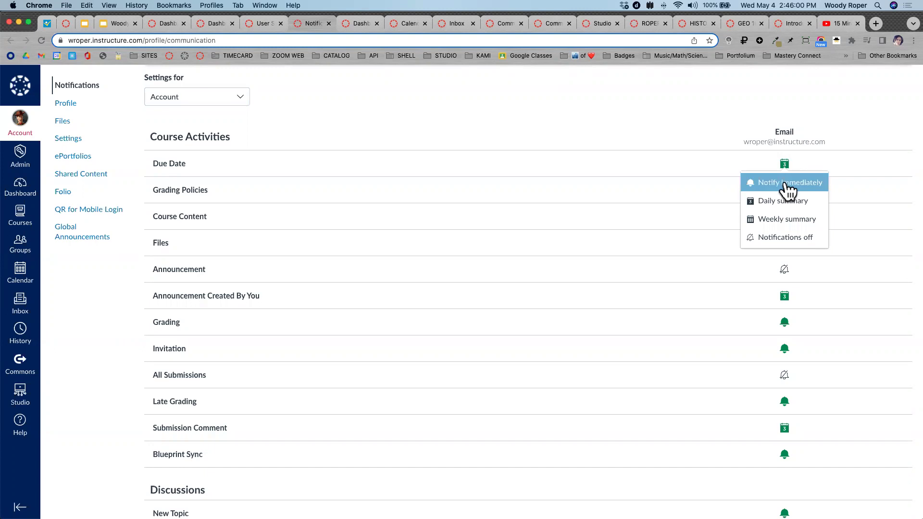
ctrl+scroll(823, 248, up, 5)
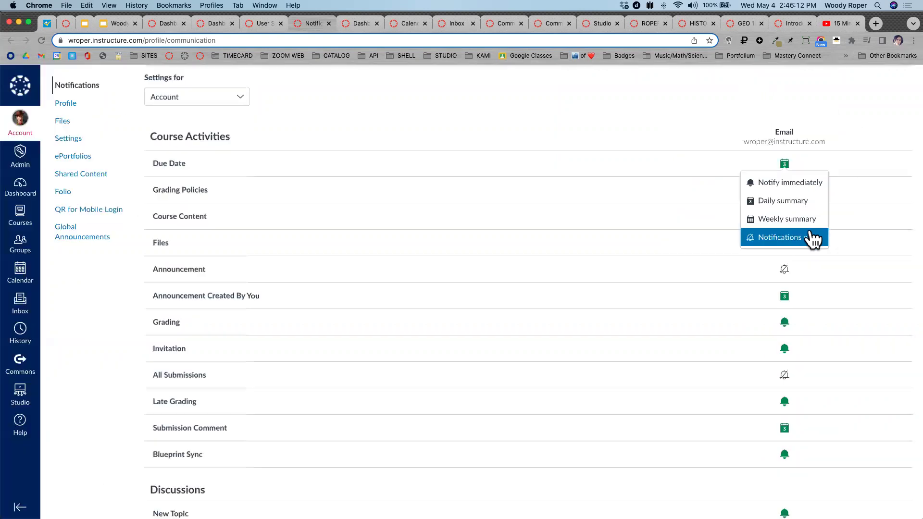
key(Escape)
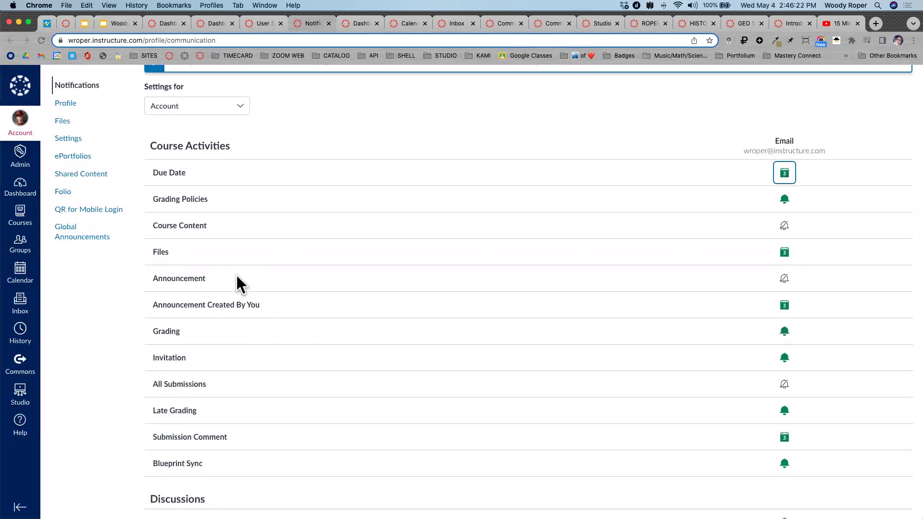
Inspect the email notification setting in the Announcement row under Course Activities.
scroll(236, 273, up, 3)
scroll(236, 273, up, 2)
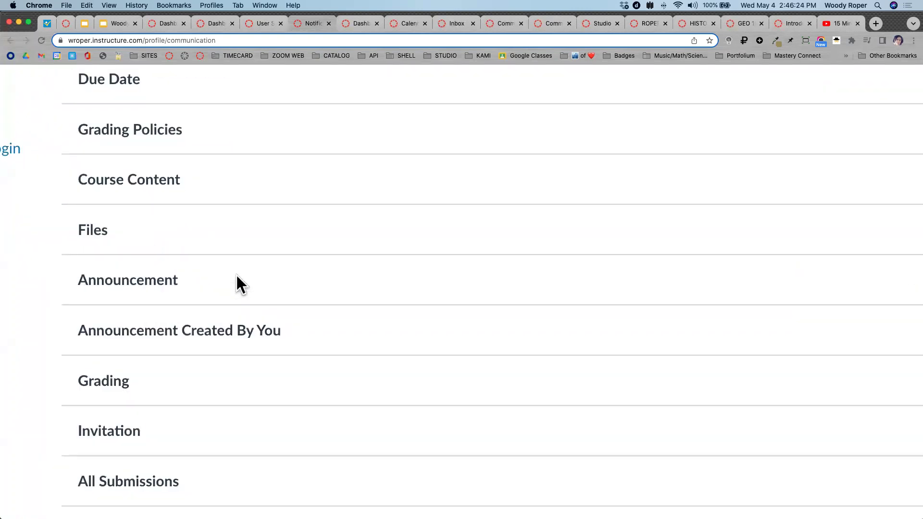
scroll(236, 273, right, 10)
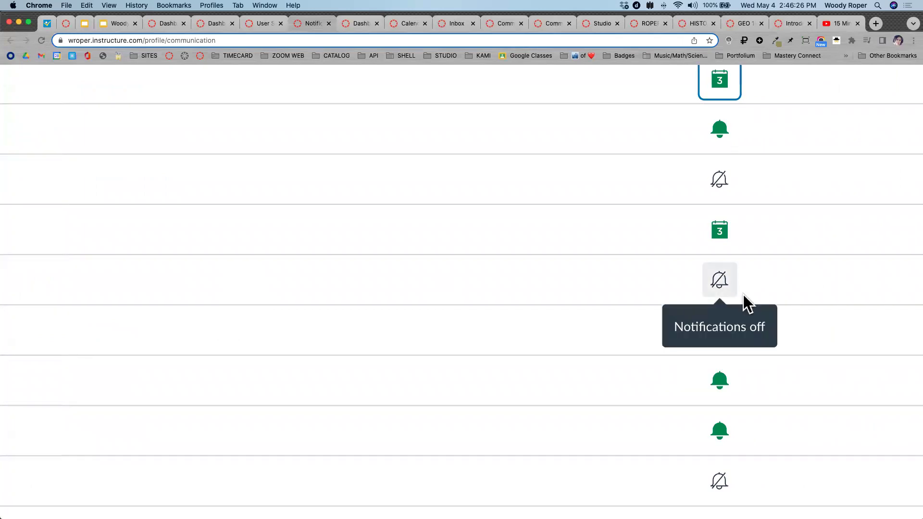
scroll(769, 309, down, 5)
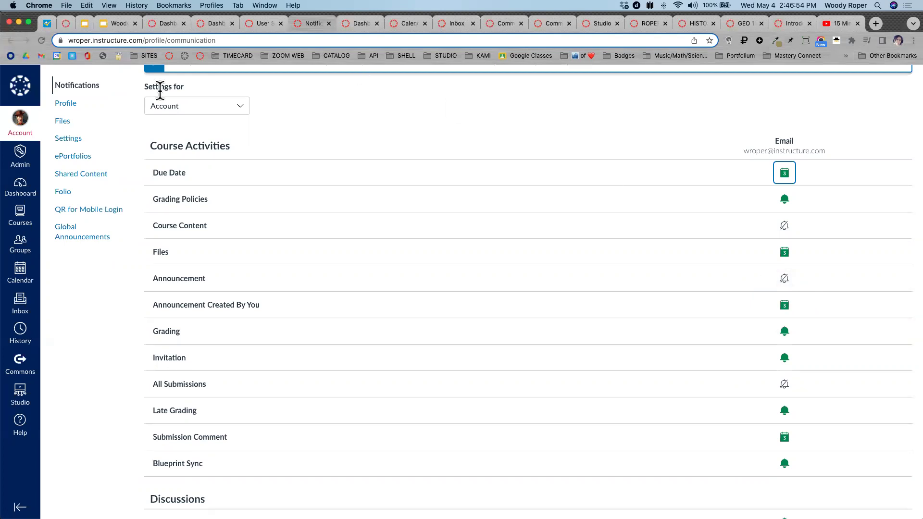
Browse the courses available under Settings for on the notifications page and close the list without choosing one.
scroll(174, 117, up, 2)
scroll(174, 117, up, 3)
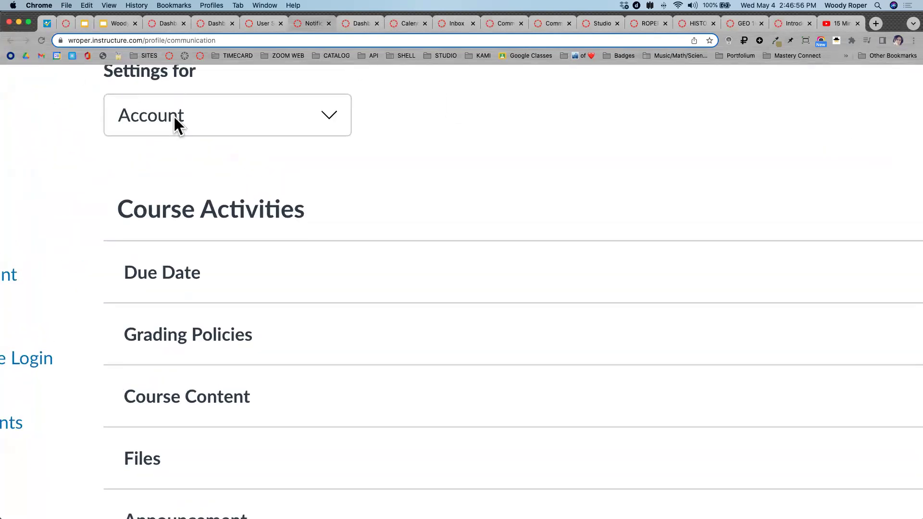
scroll(173, 118, up, 1)
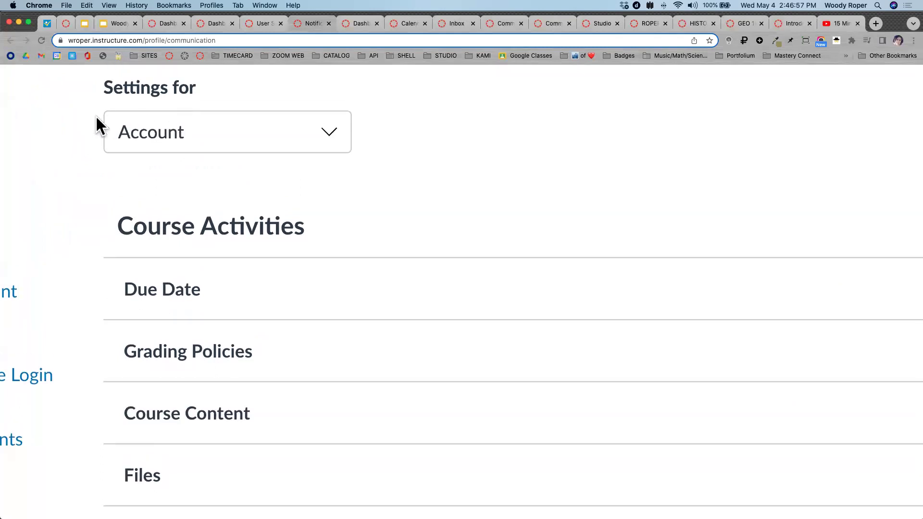
click(274, 138)
scroll(232, 279, down, 2)
scroll(232, 279, down, 2)
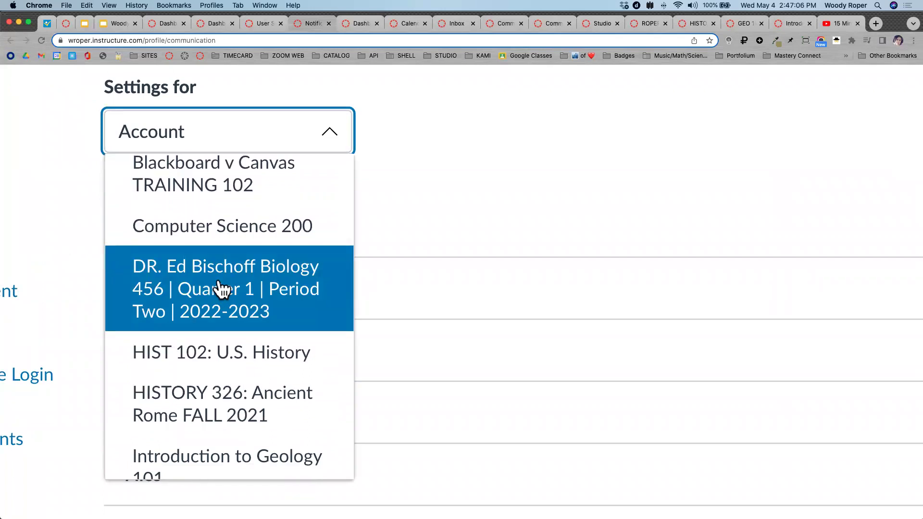
scroll(218, 283, down, 5)
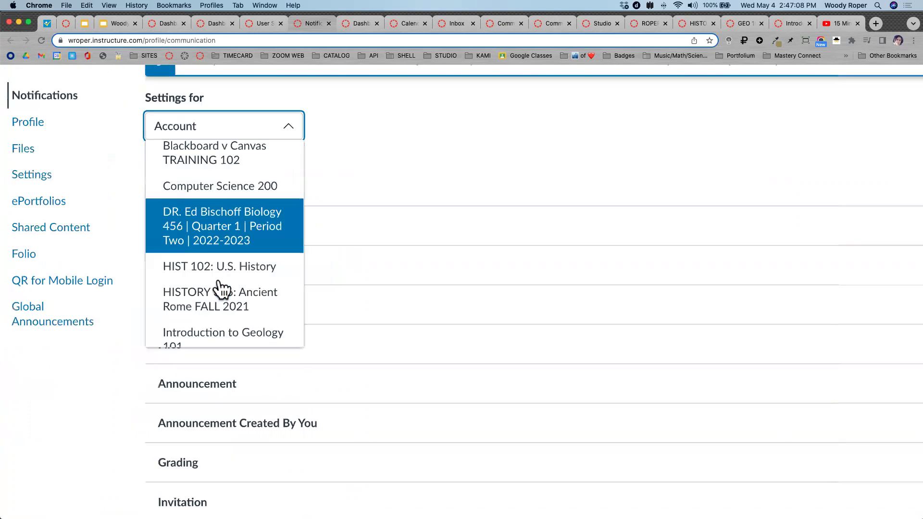
click(380, 102)
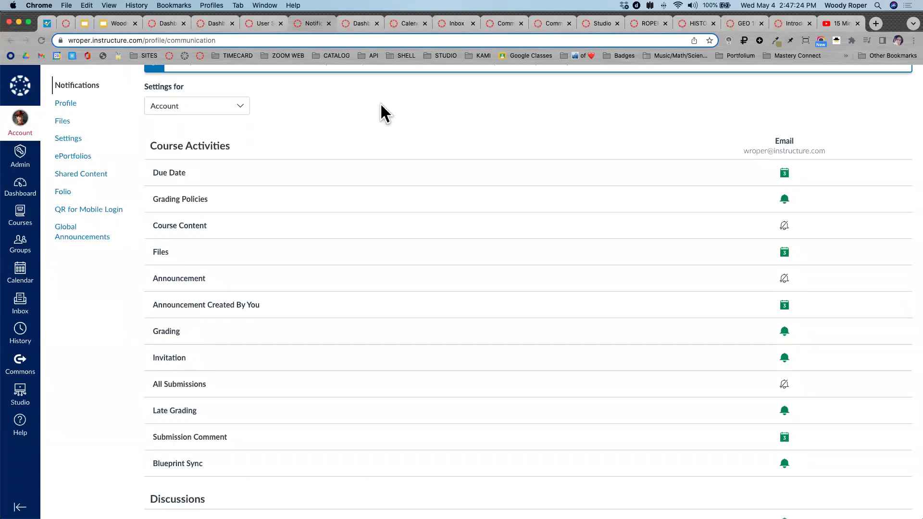
scroll(381, 104, up, 3)
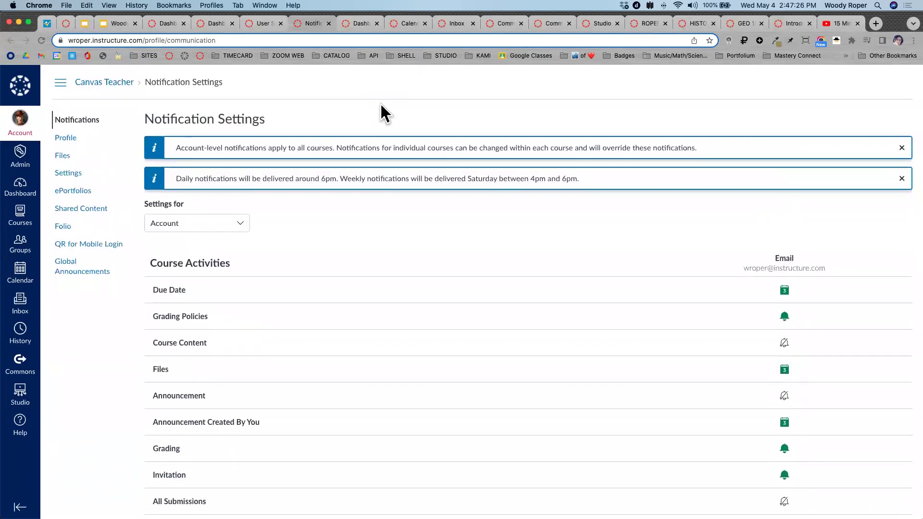
Switch to the Google Slides training presentation and advance to the "Activity: Review your Settings" slide.
click(110, 20)
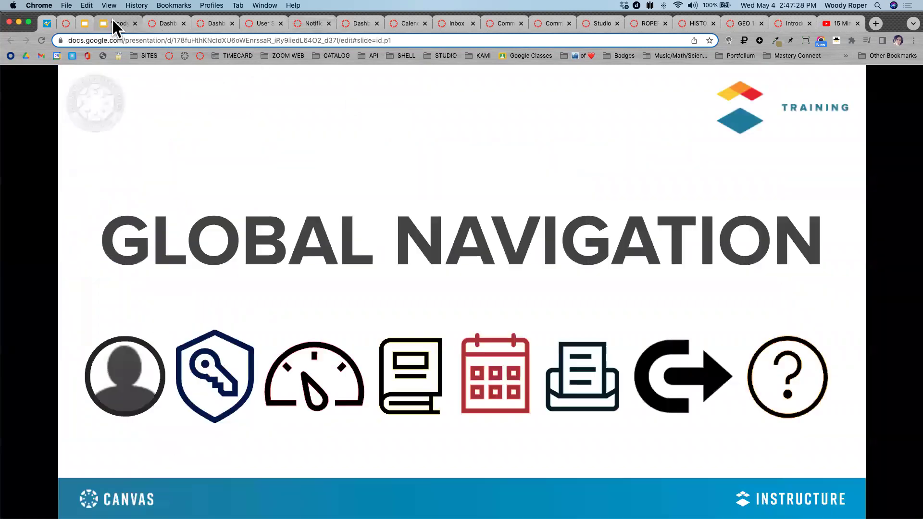
key(Right)
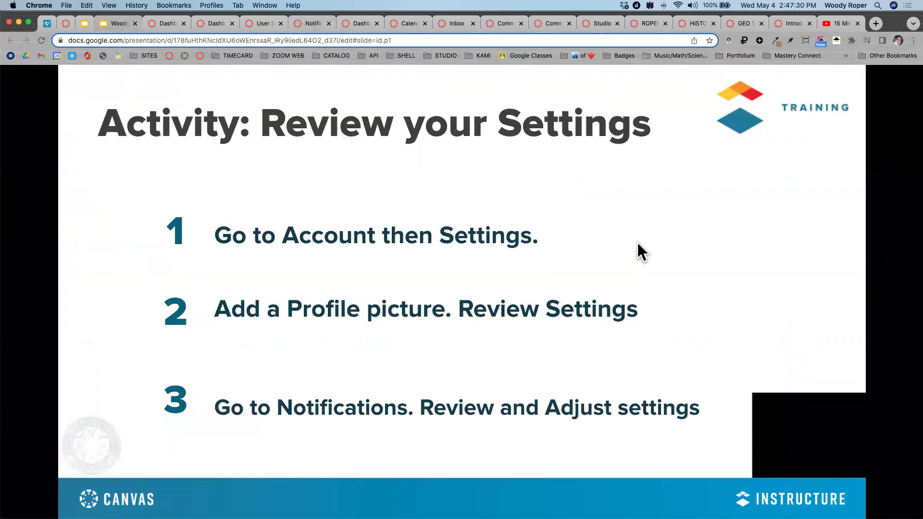
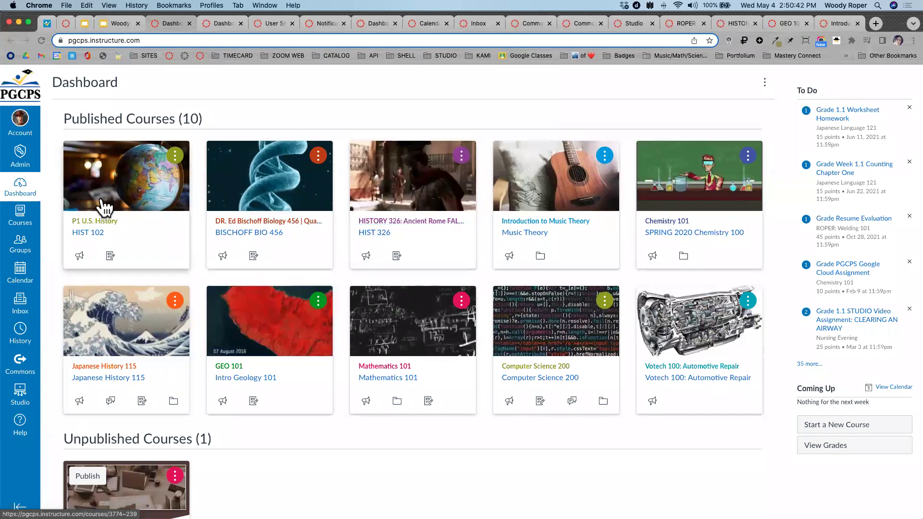
Move the HISTORY 326 course card to the first position on the dashboard and review the Published and Unpublished Courses sections.
drag(436, 210, 169, 207)
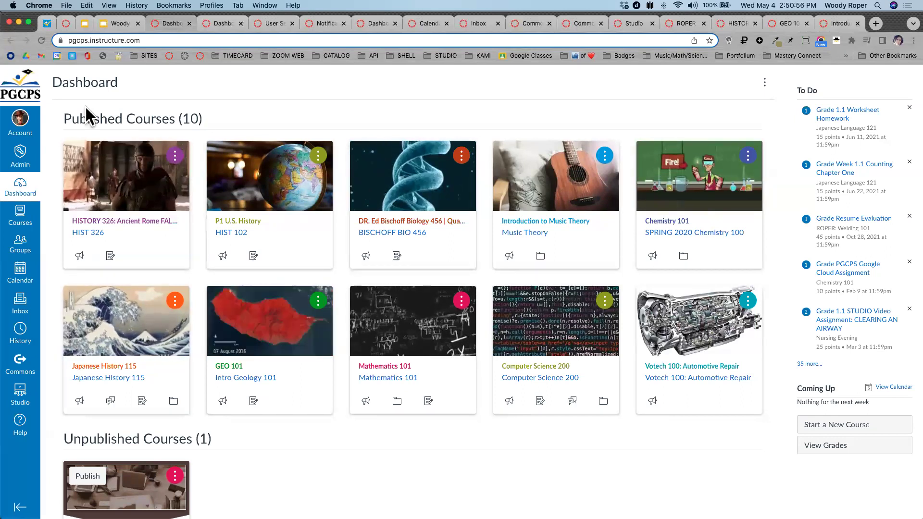
scroll(86, 108, up, 3)
scroll(85, 106, down, 5)
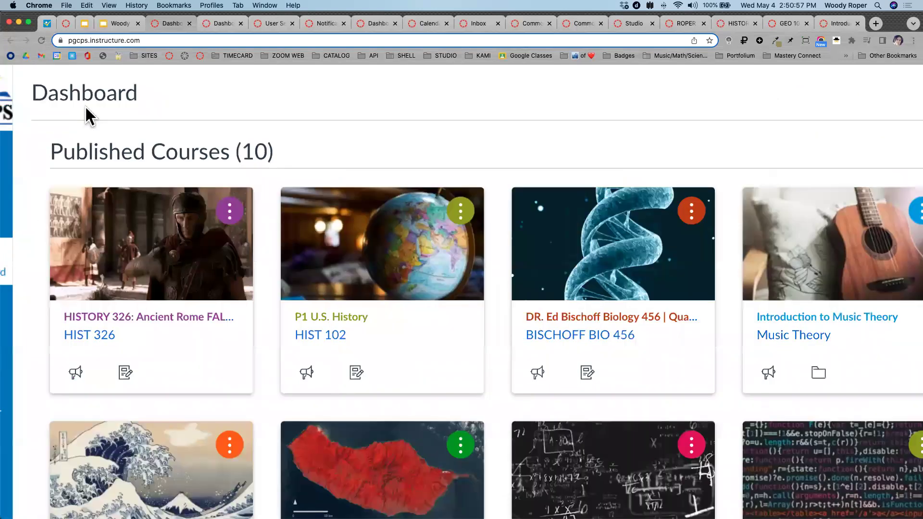
scroll(113, 305, down, 5)
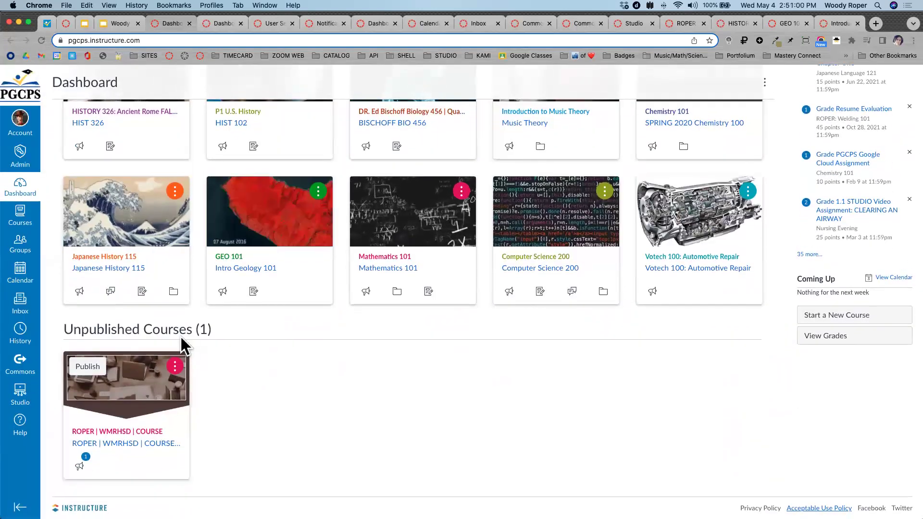
scroll(180, 337, up, 3)
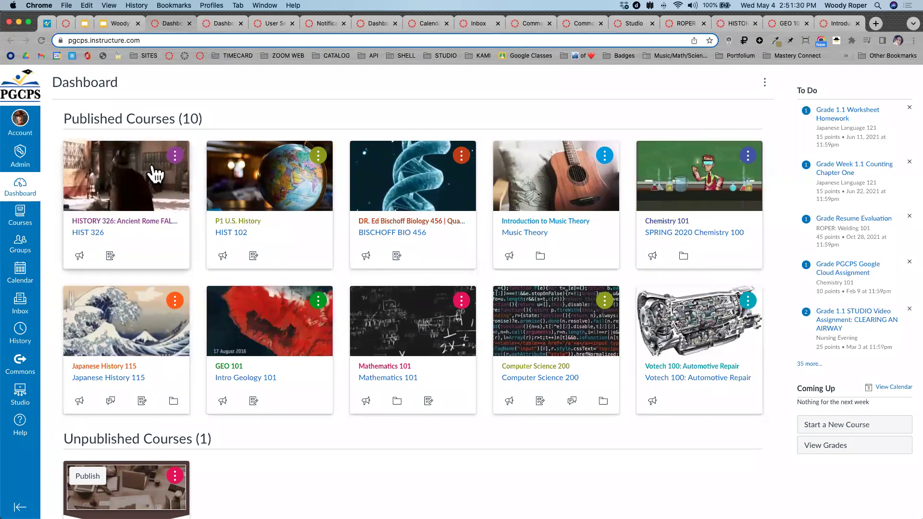
Examine the first row of published course cards up close, from HISTORY 326 through Introduction to Music Theory.
scroll(155, 174, up, 5)
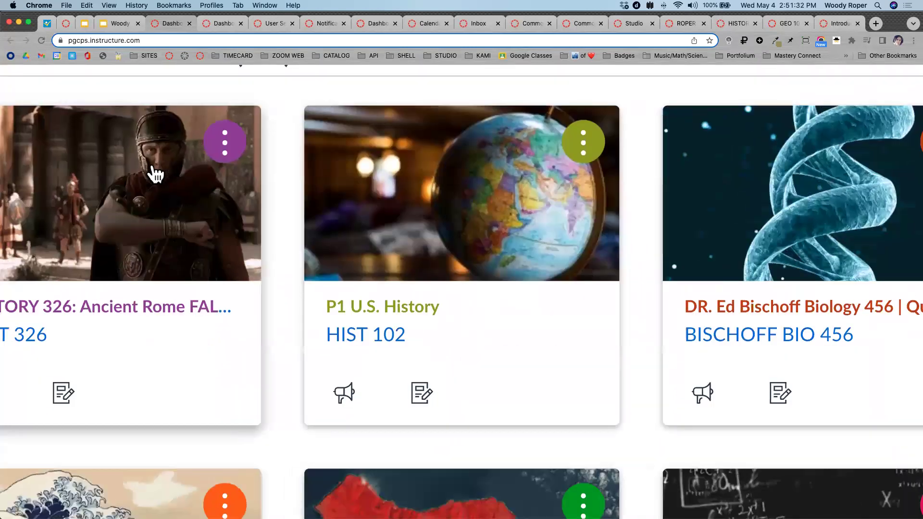
scroll(155, 174, left, 3)
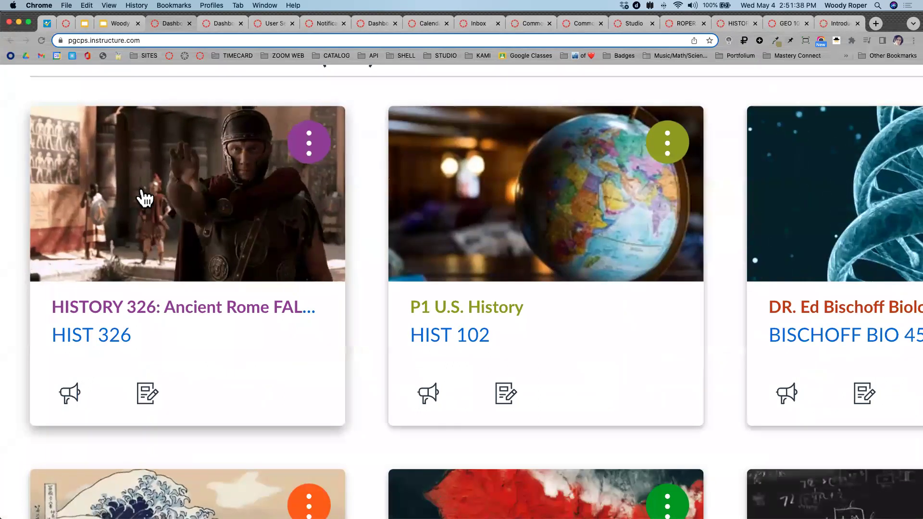
scroll(144, 197, right, 5)
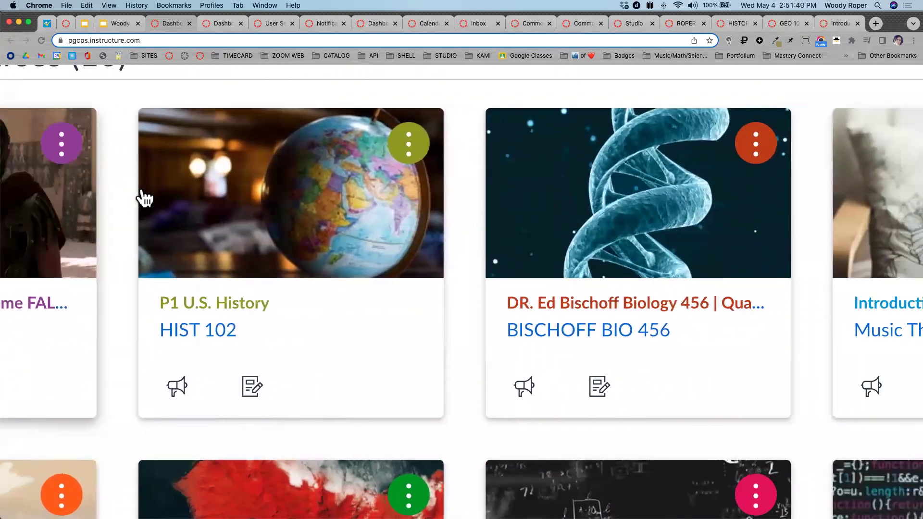
scroll(142, 192, right, 6)
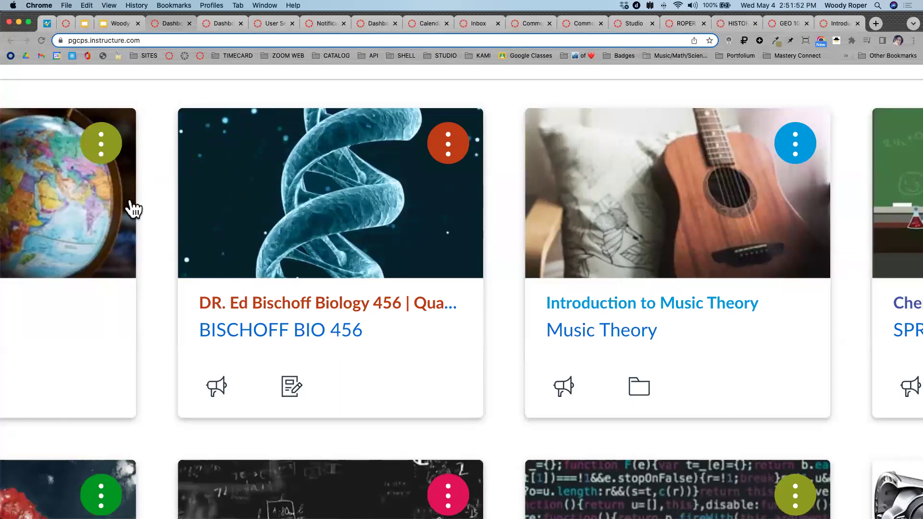
scroll(129, 204, down, 5)
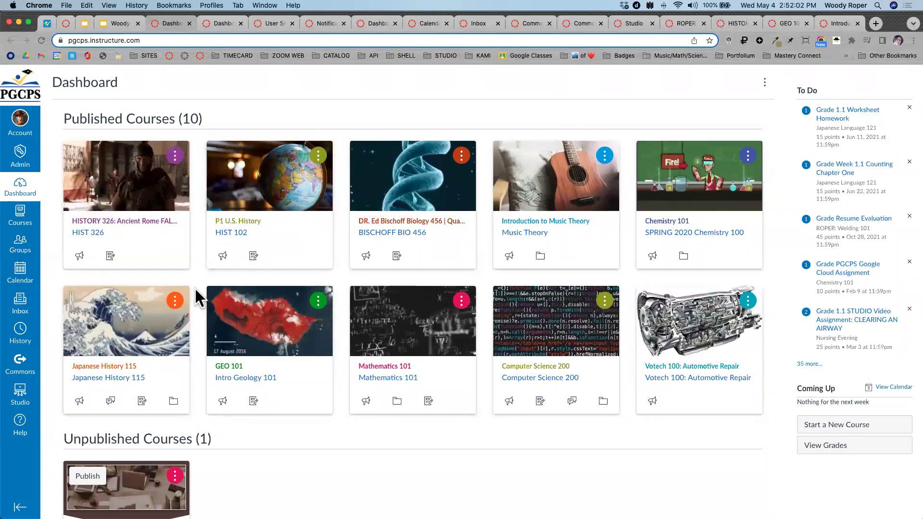
View the nickname and color options of the Biology 456 course card and close them without making changes.
scroll(480, 172, up, 5)
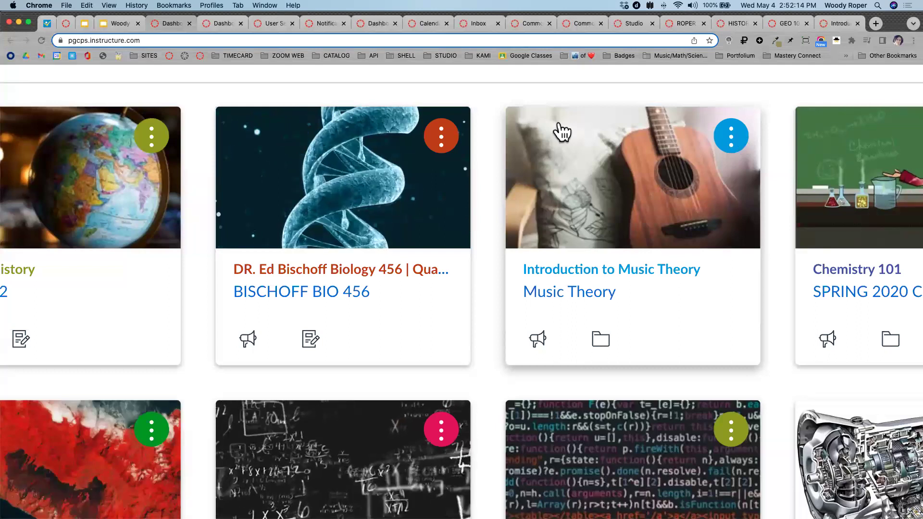
click(441, 136)
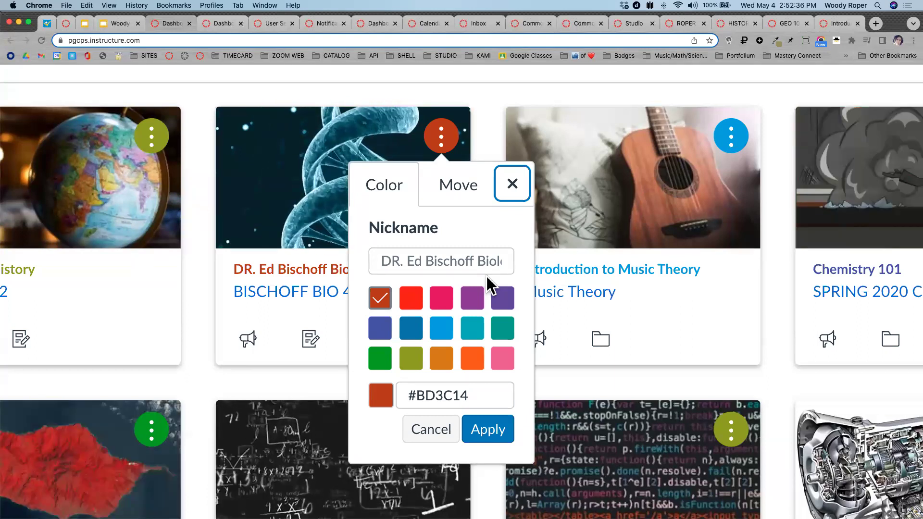
click(489, 134)
key(super+0)
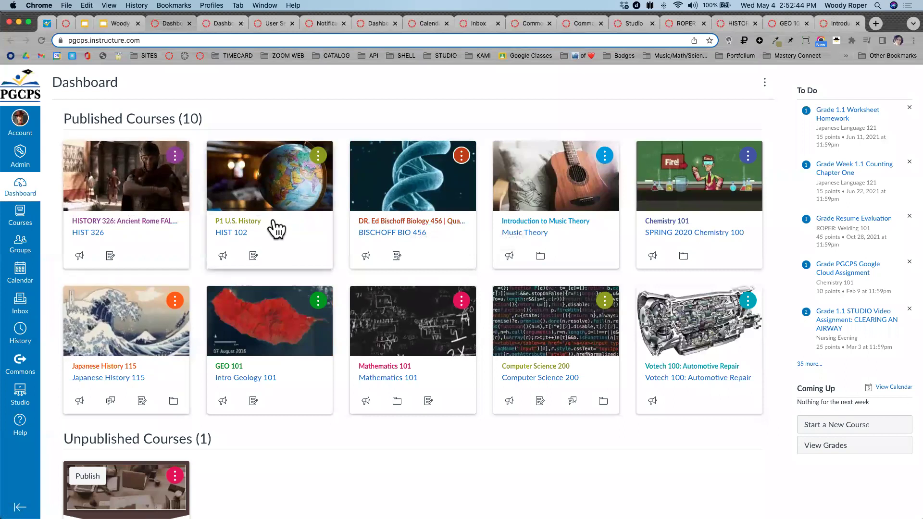
View the nickname and color options of the HISTORY 326 and P1 U.S. History course cards, closing them without changes.
click(175, 156)
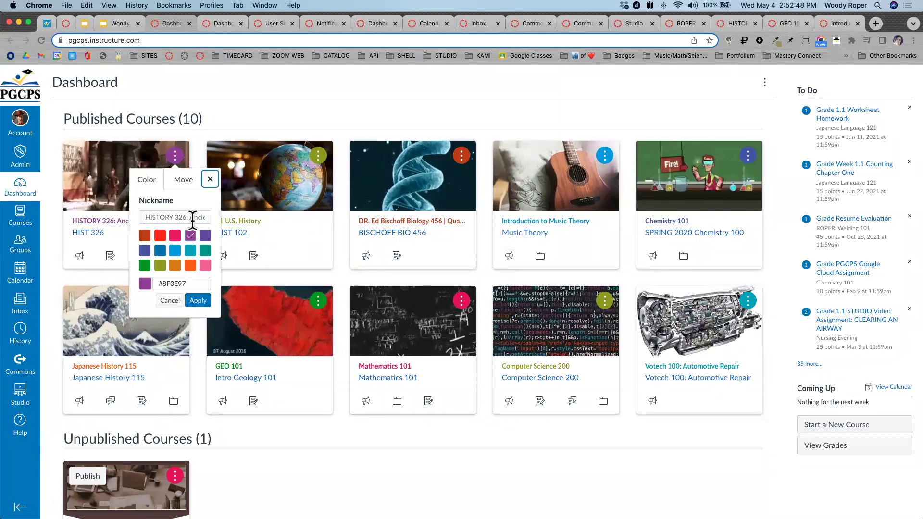
click(318, 155)
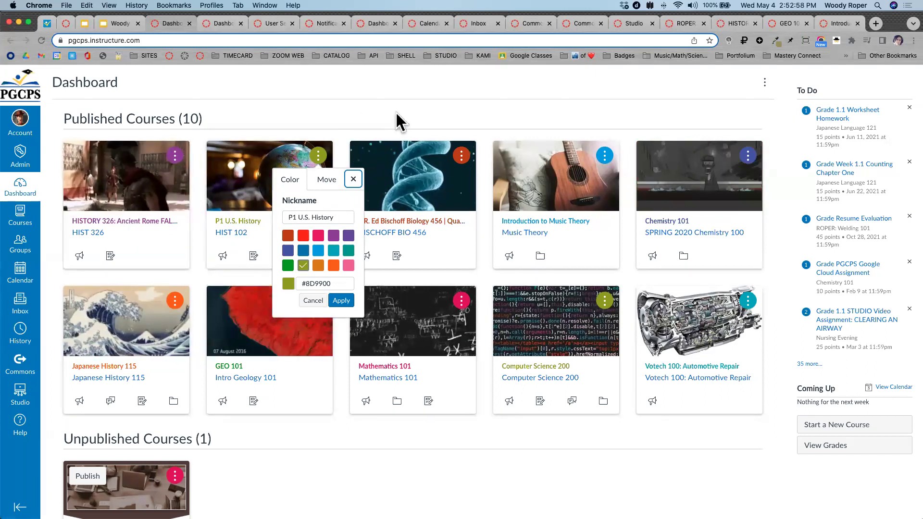
click(728, 109)
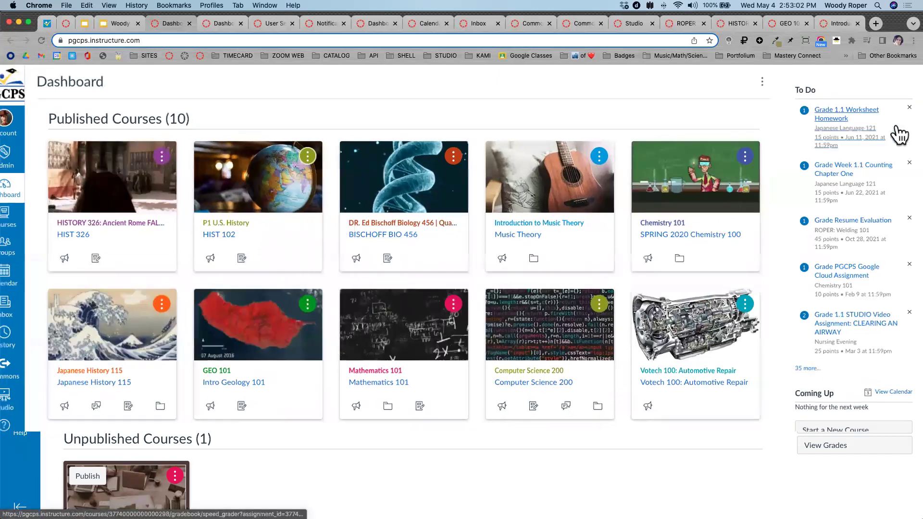
Examine the dashboard's To Do list of grading items up close and the Coming Up section beneath it.
scroll(900, 135, up, 5)
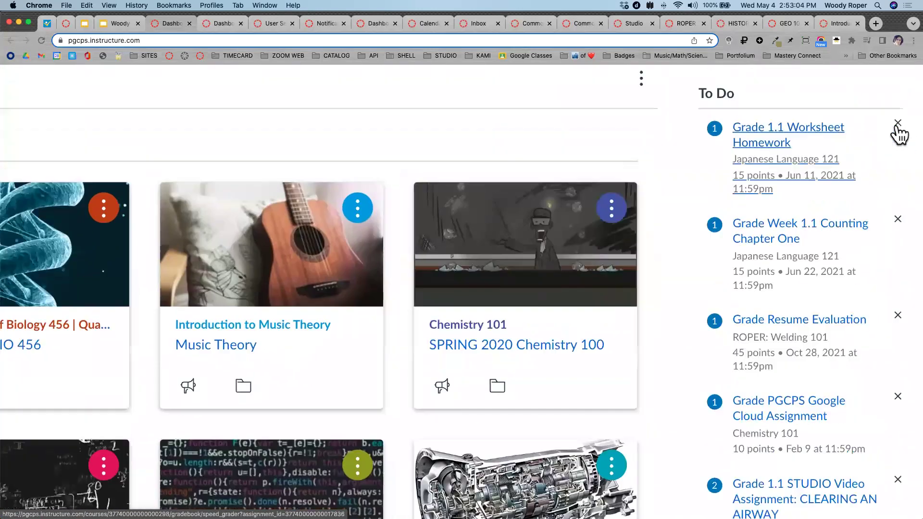
scroll(900, 136, up, 2)
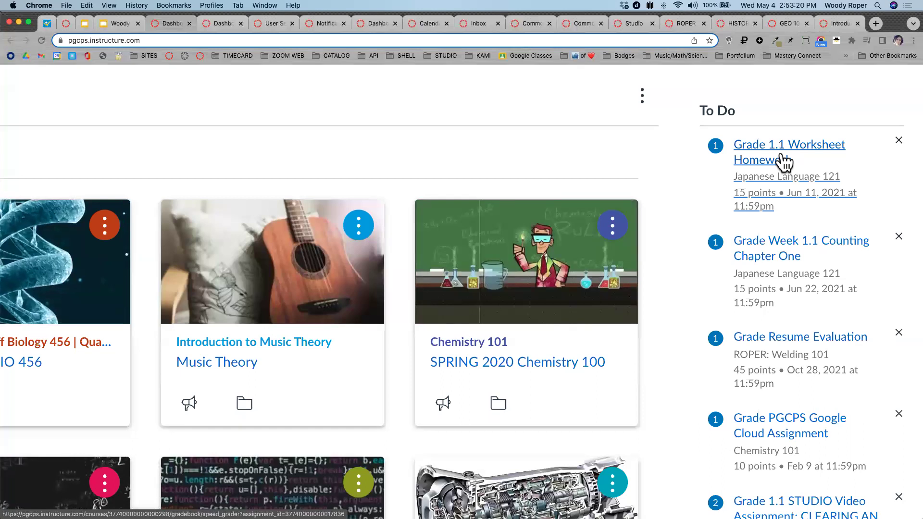
key(super+0)
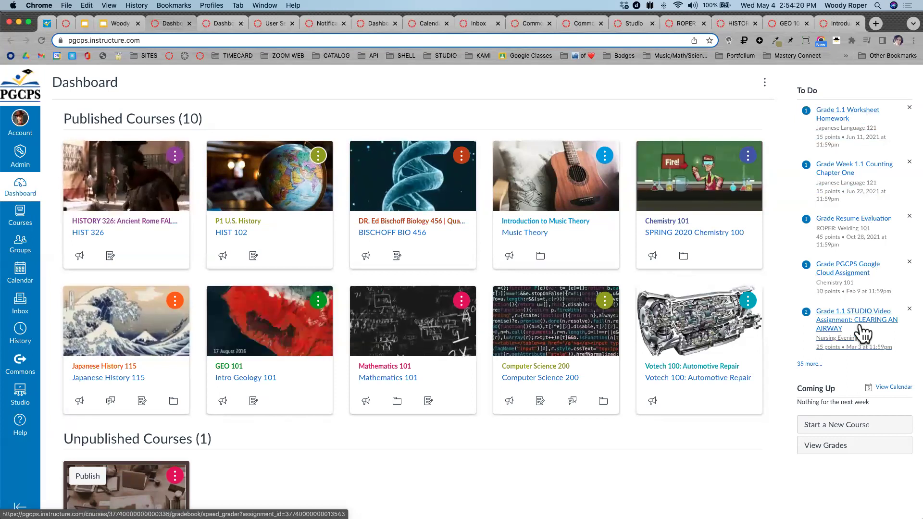
scroll(859, 324, down, 5)
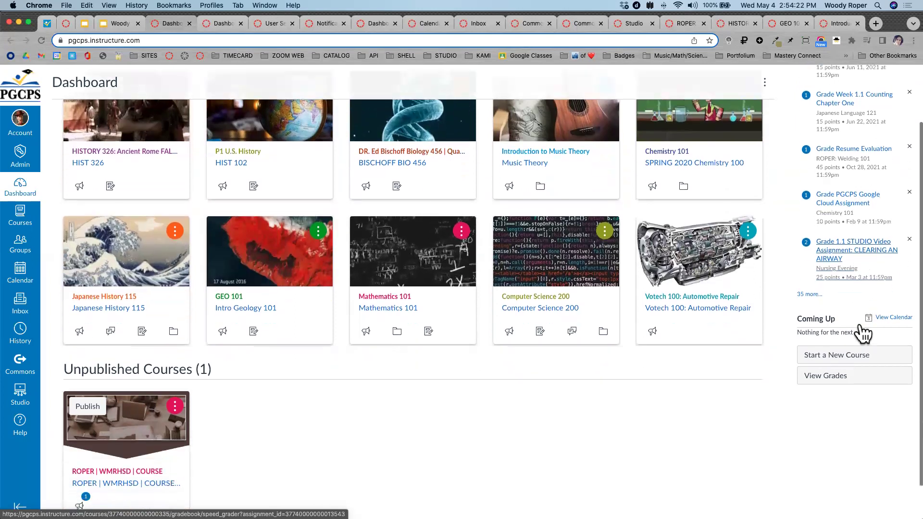
View the Dashboard View options, including Recent Activity and Homeroom View, and close them while keeping Card View.
scroll(859, 321, up, 5)
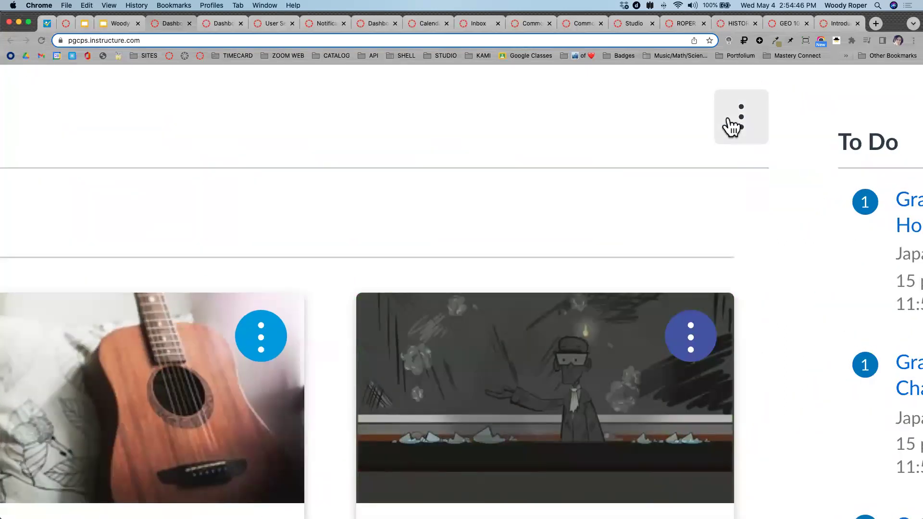
click(732, 127)
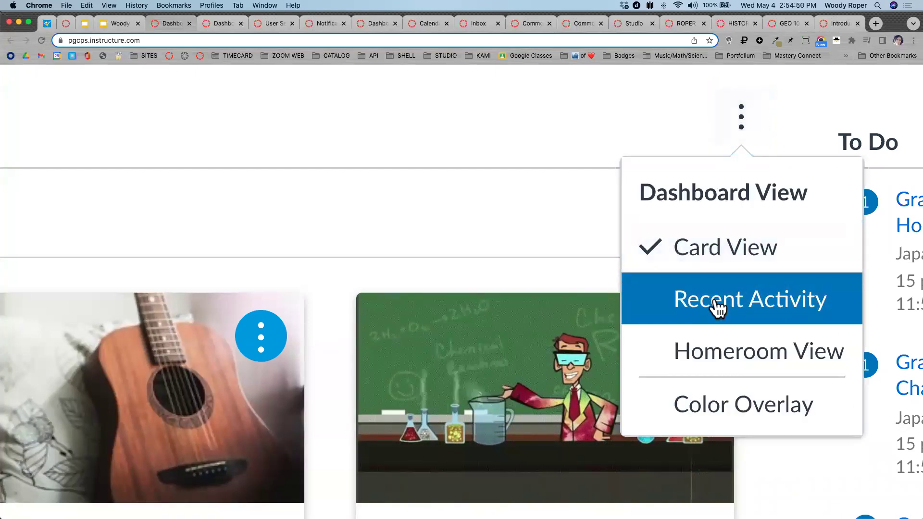
click(573, 161)
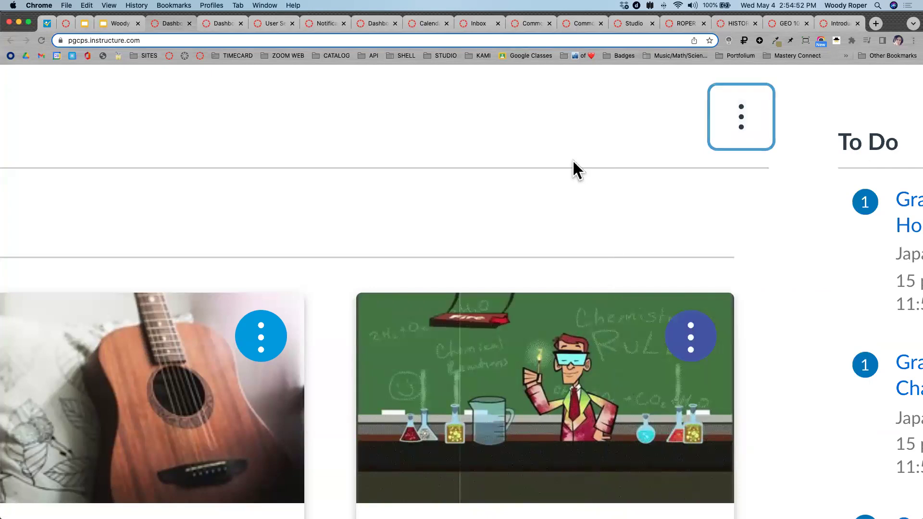
key(super+0)
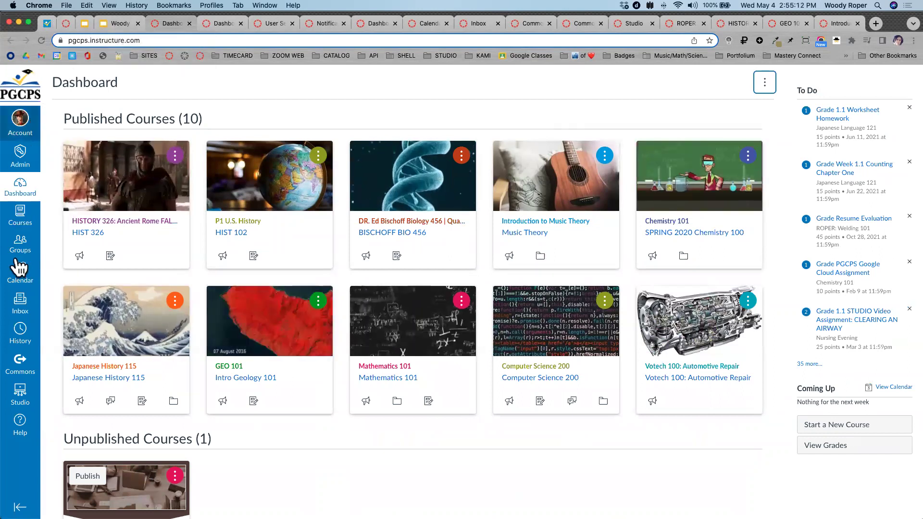
Show the Calendar slide of the training presentation and return to the dashboard to point out Calendar in the global navigation.
click(124, 22)
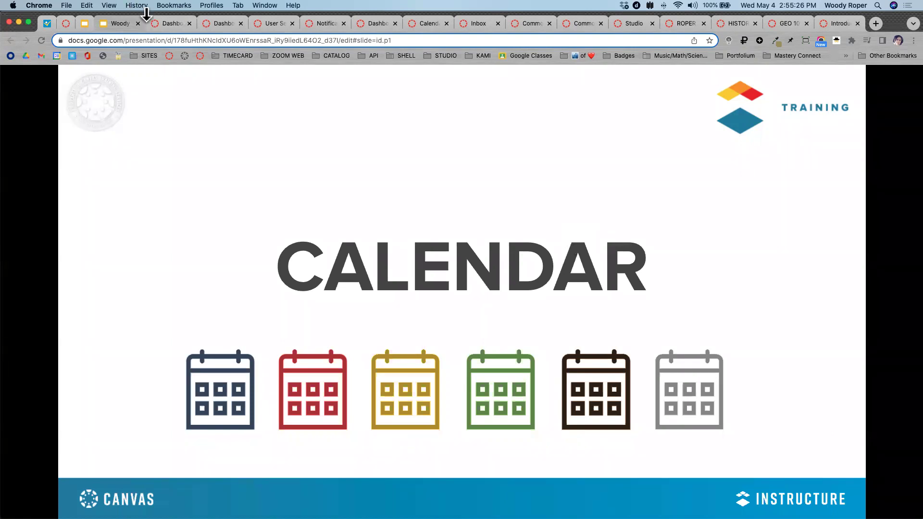
click(170, 19)
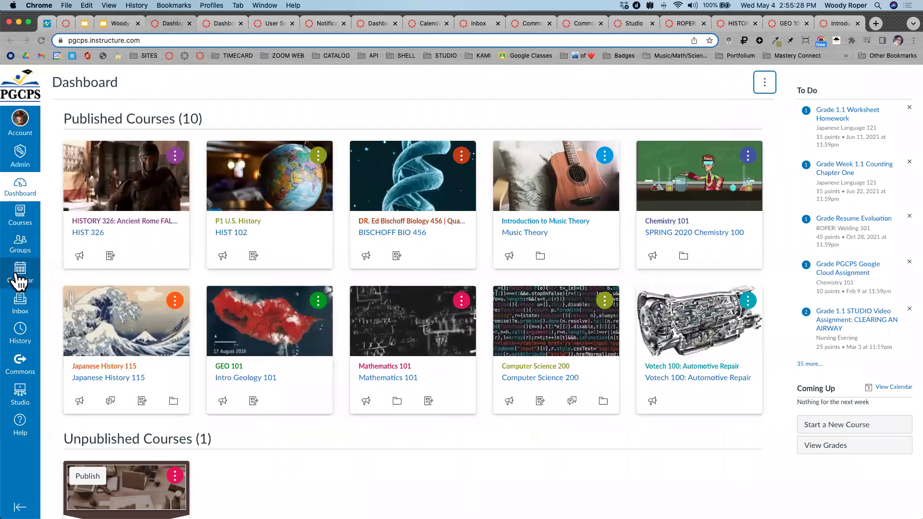
scroll(19, 278, up, 2)
scroll(19, 278, up, 3)
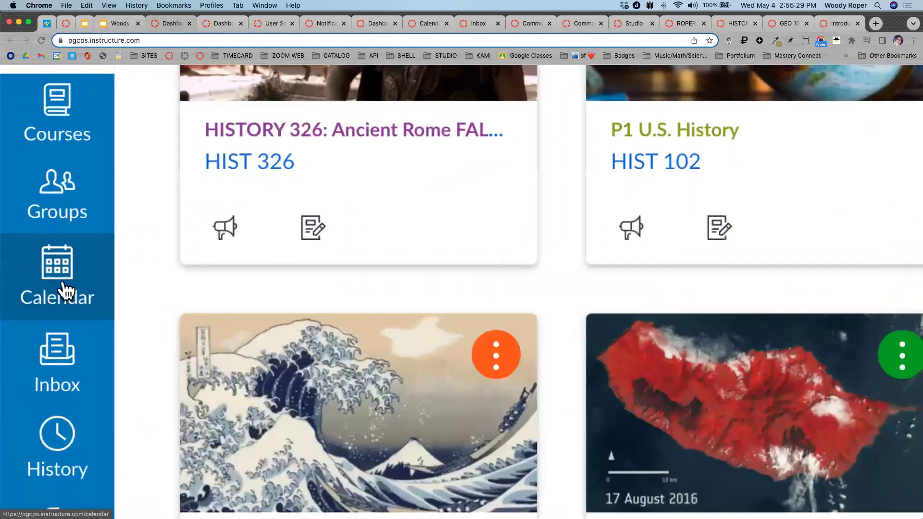
scroll(60, 289, down, 5)
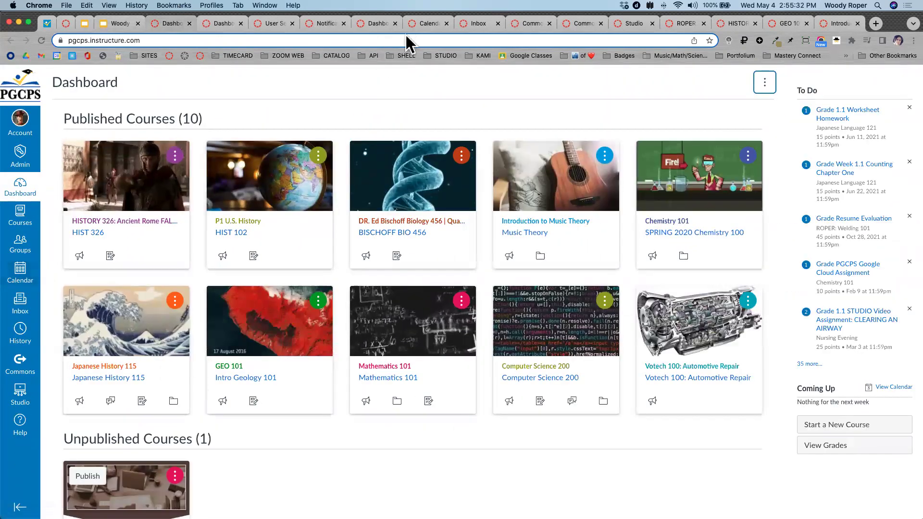
Switch to the calendar page and examine the May 2022 month view, the Week, Month and Agenda choices, and the course calendars list.
click(422, 22)
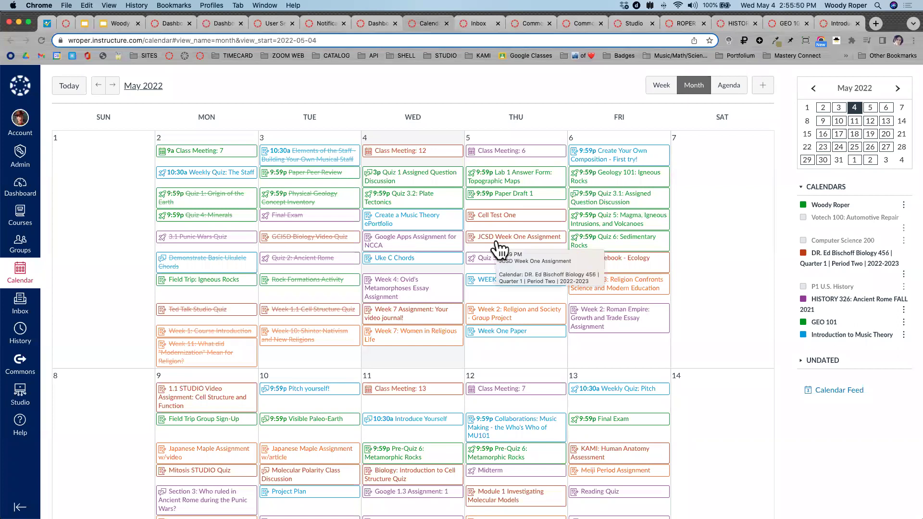
scroll(782, 110, up, 2)
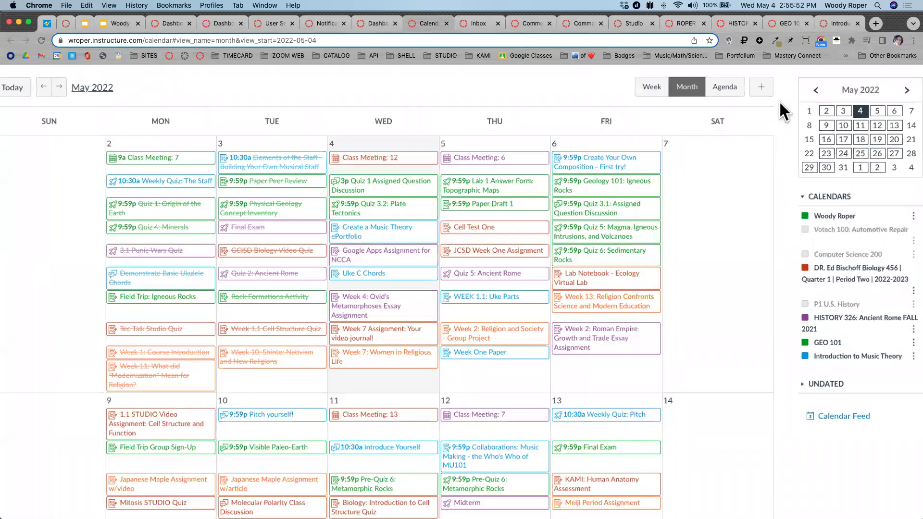
scroll(782, 109, up, 5)
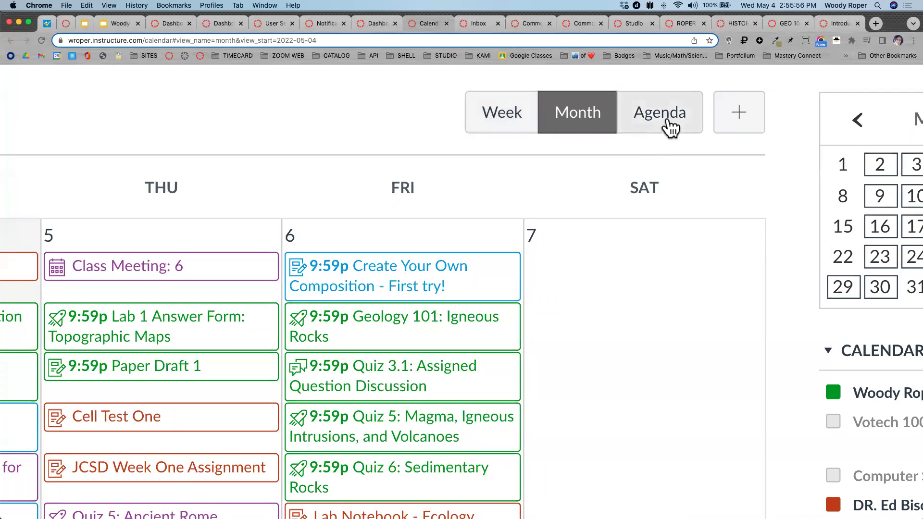
scroll(670, 127, down, 7)
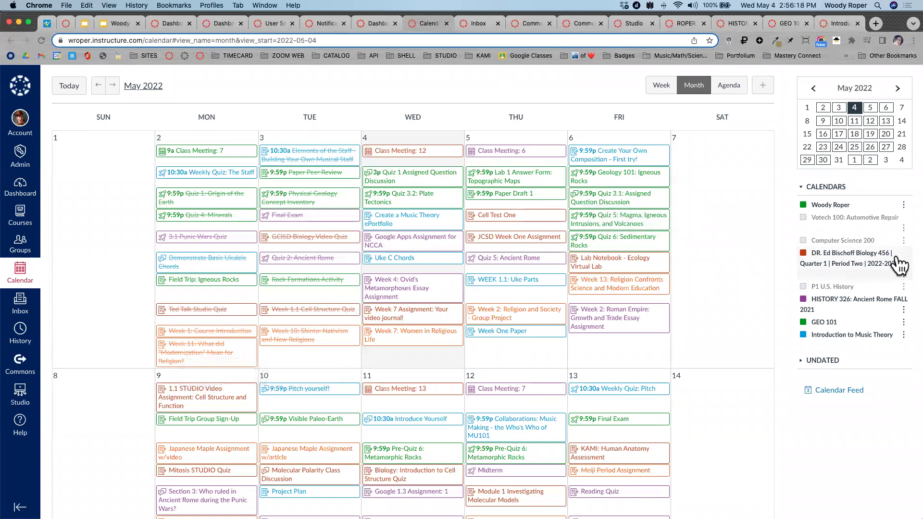
scroll(899, 264, up, 5)
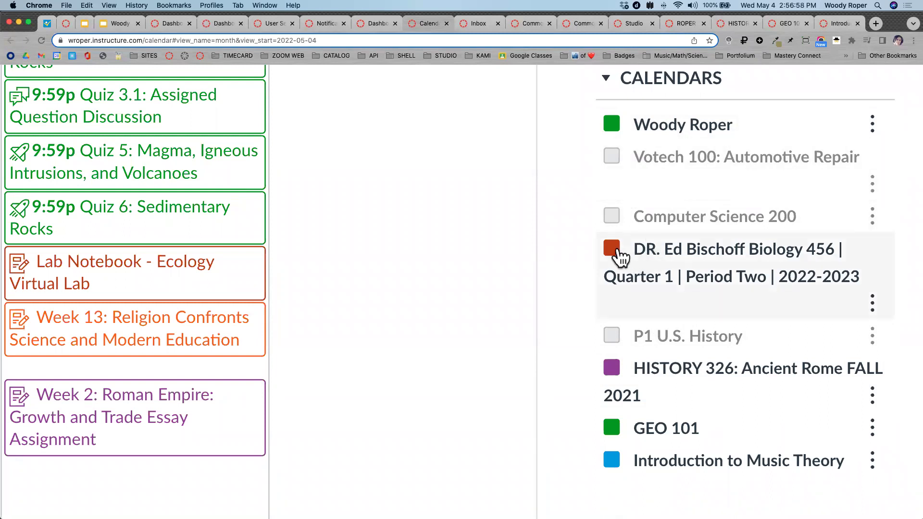
scroll(629, 248, down, 3)
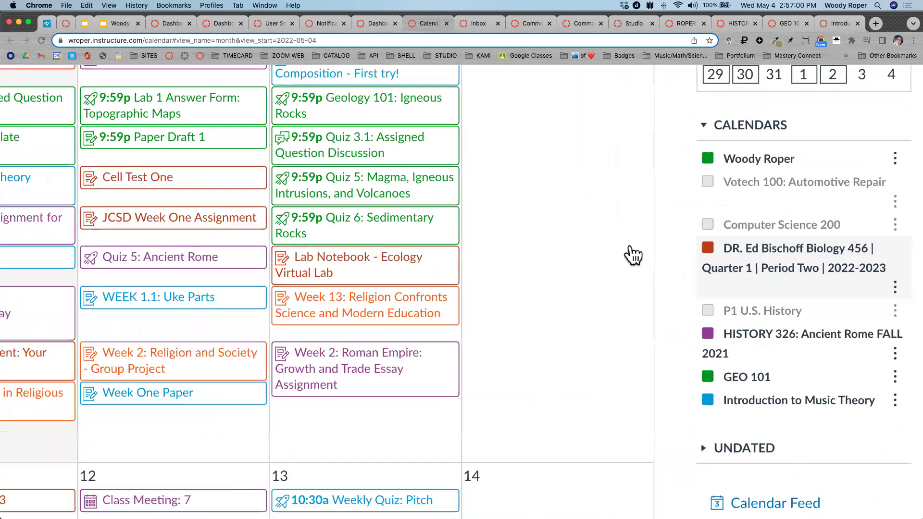
scroll(633, 255, down, 3)
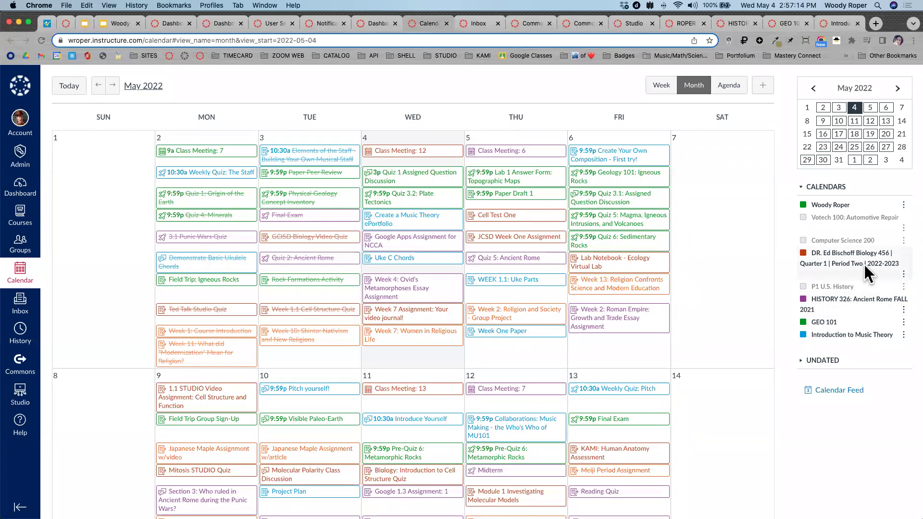
Hide the Biology 456, GEO 101, Introduction to Music Theory and Japanese History 115 calendars from the month view.
scroll(865, 265, up, 2)
scroll(803, 250, up, 5)
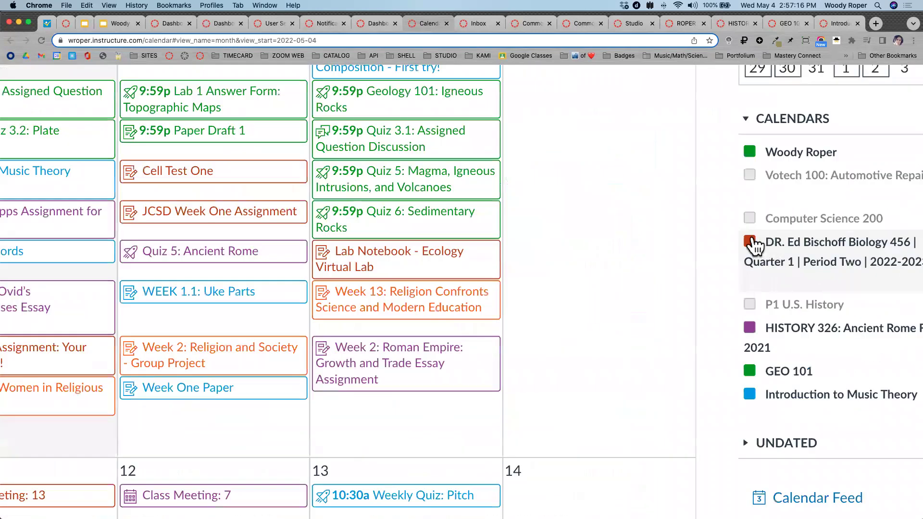
click(752, 242)
scroll(754, 246, down, 7)
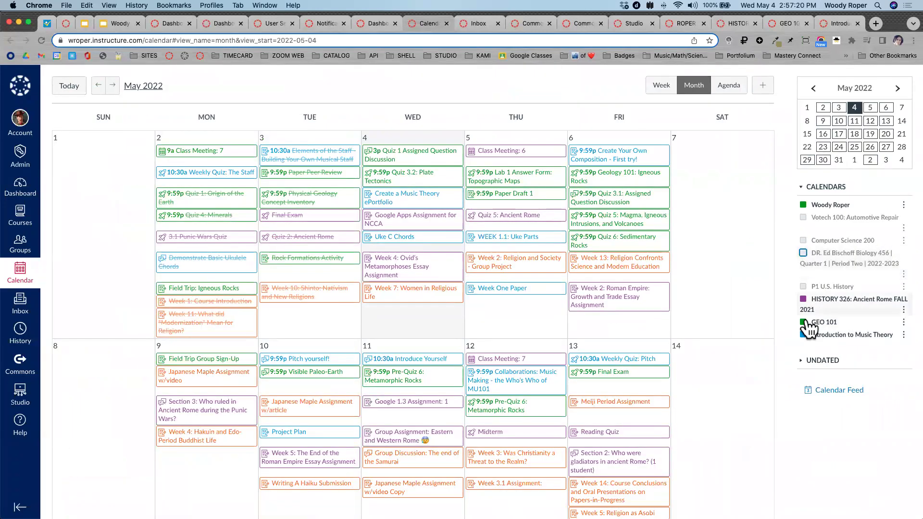
click(803, 323)
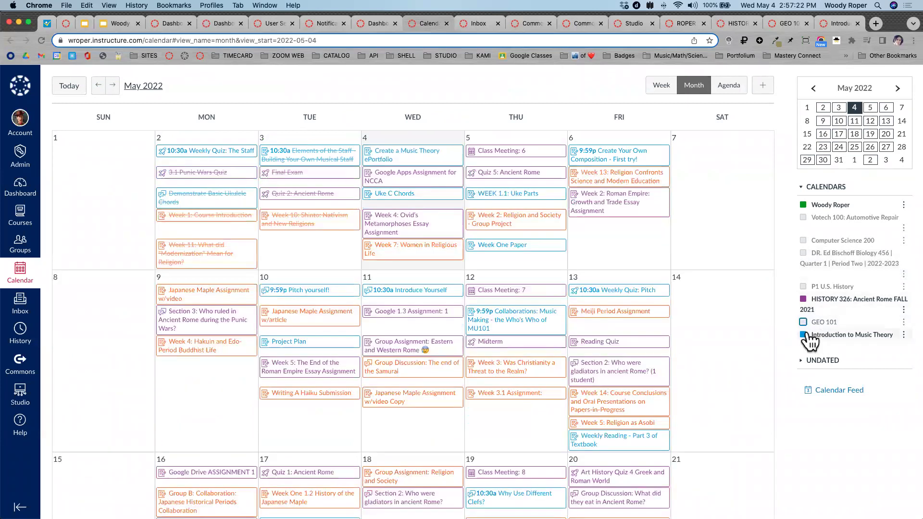
click(804, 335)
scroll(844, 324, down, 3)
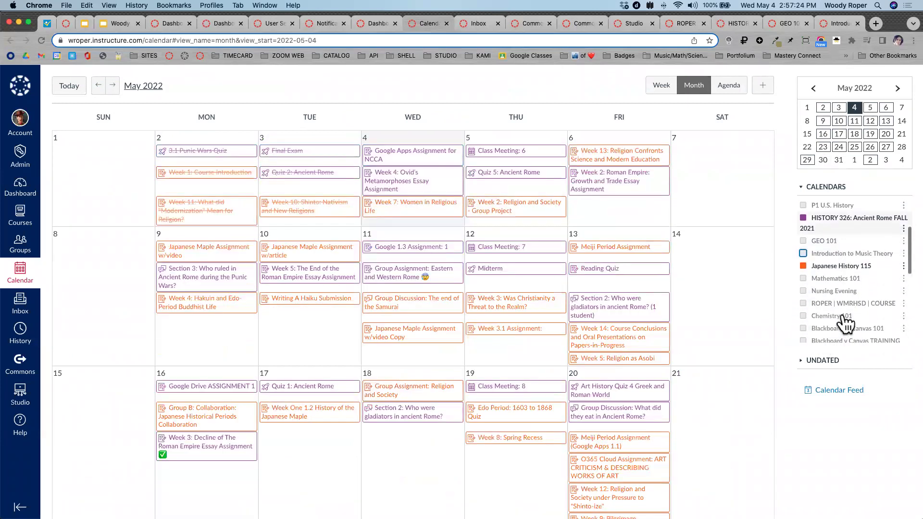
click(804, 266)
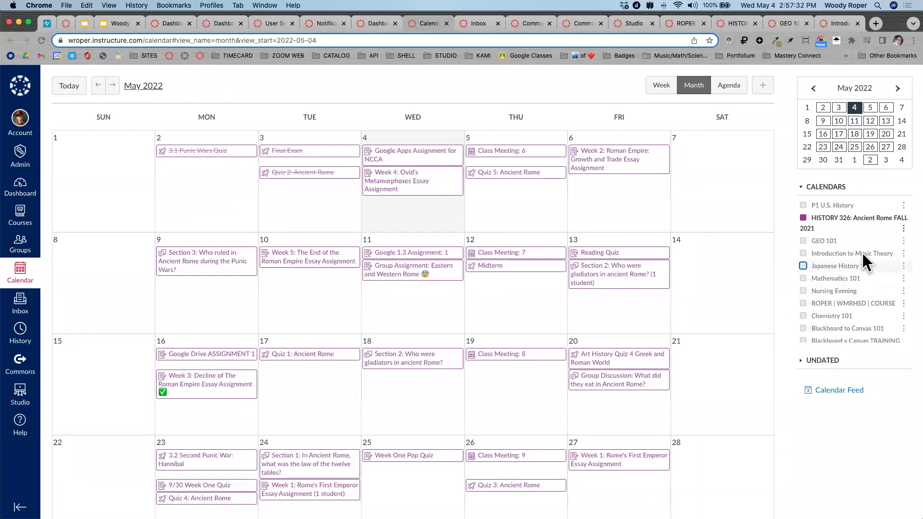
Show the GEO 101, Biology 456 and P1 U.S. History calendars in the month view.
click(803, 242)
scroll(851, 259, up, 3)
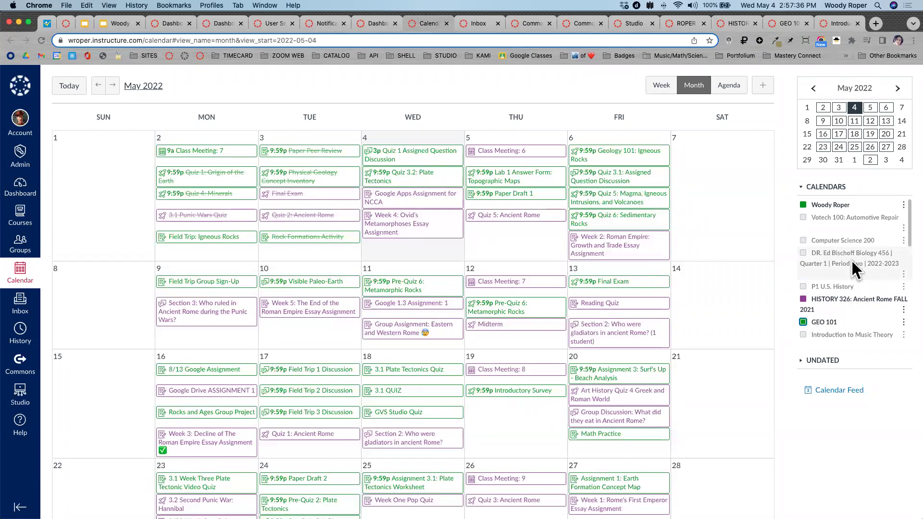
click(804, 254)
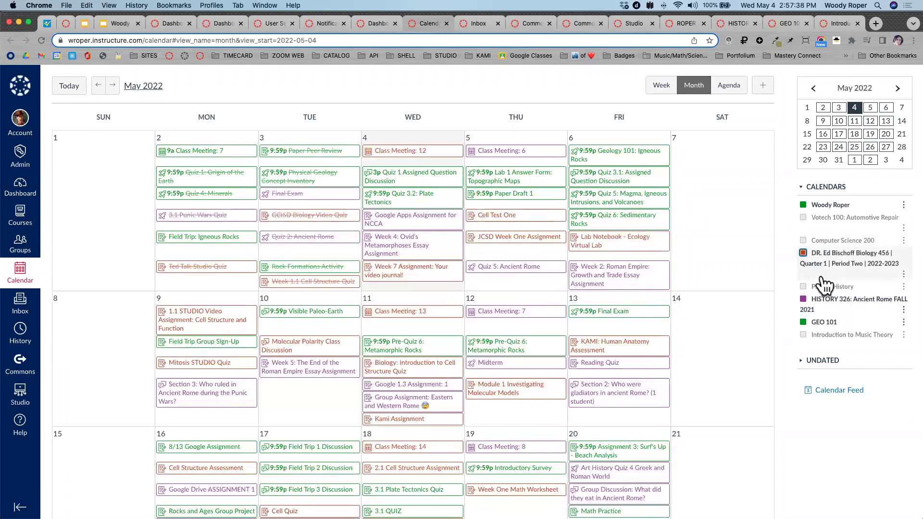
click(804, 287)
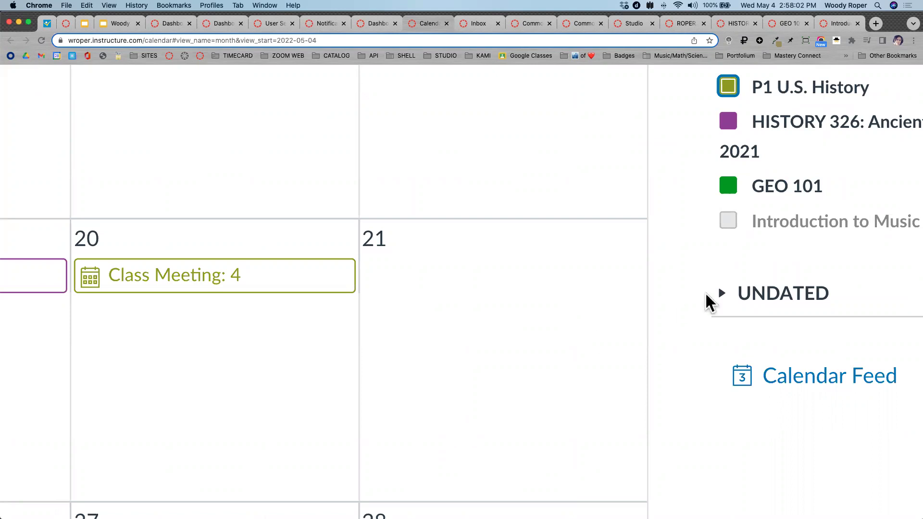
scroll(711, 302, down, 5)
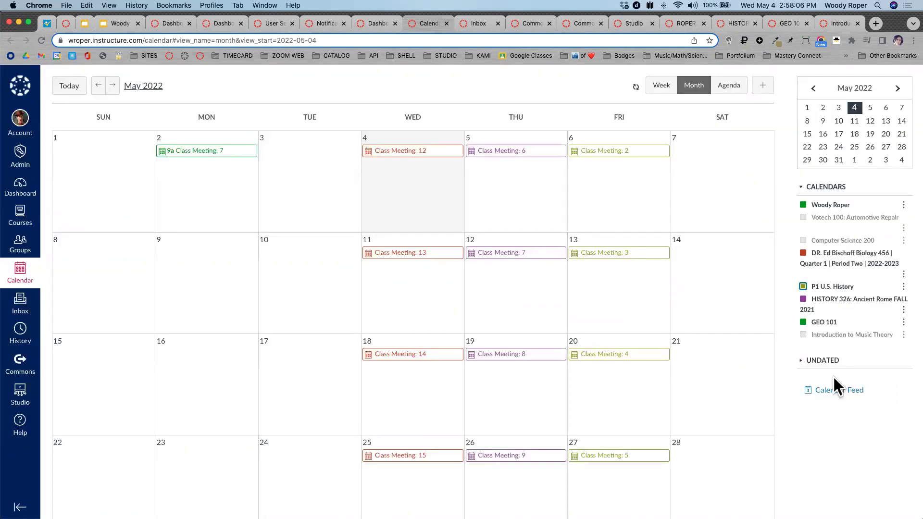
Open the Calendar Feed dialog to view the iCal link for external calendar apps, and close it.
scroll(853, 391, up, 5)
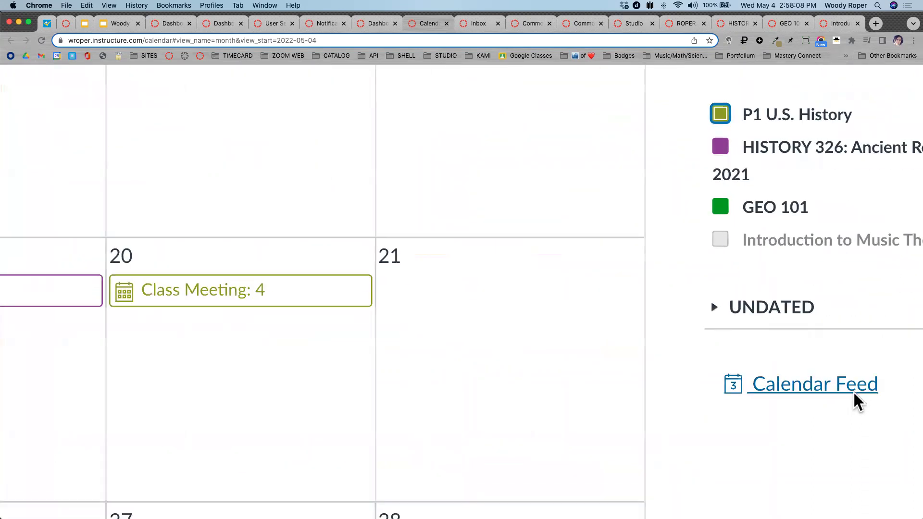
click(827, 383)
scroll(828, 386, down, 5)
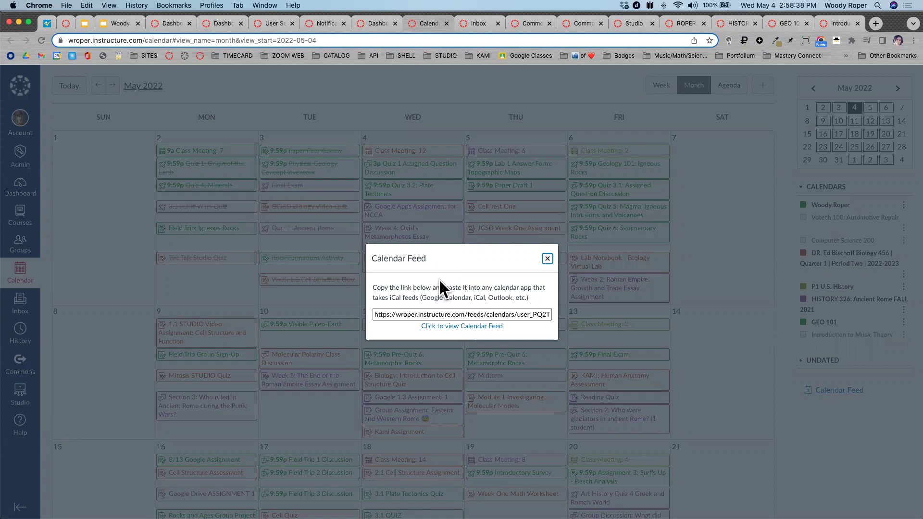
click(548, 259)
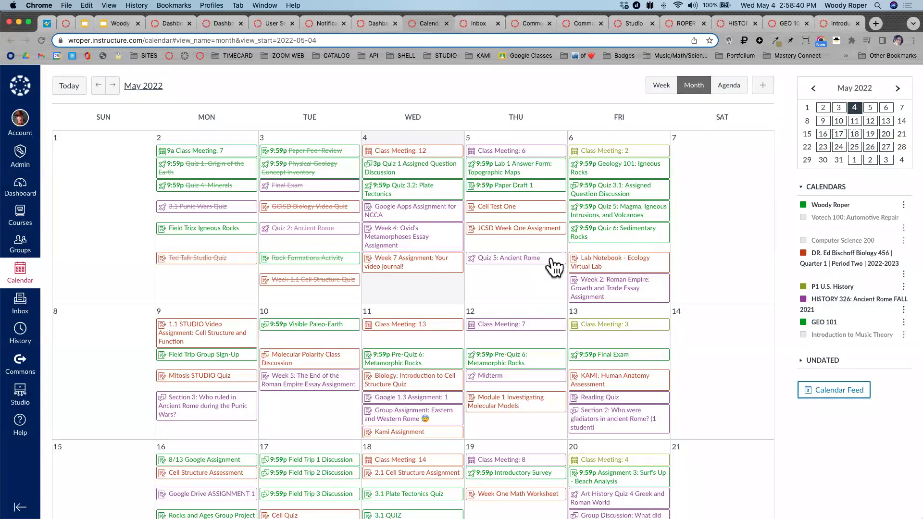
Examine the assignments, quizzes, discussions and class meetings shown across the May 2022 month view.
scroll(254, 233, down, 2)
scroll(254, 232, down, 3)
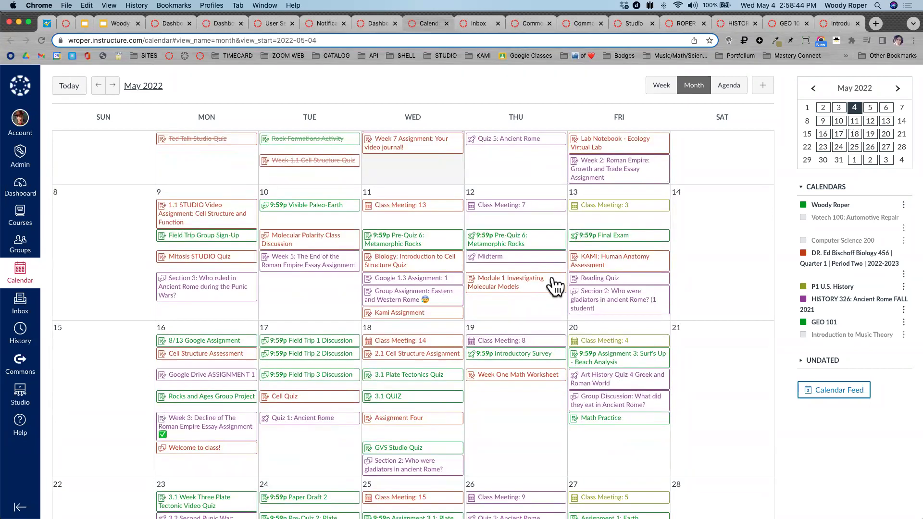
mouse_move(556, 287)
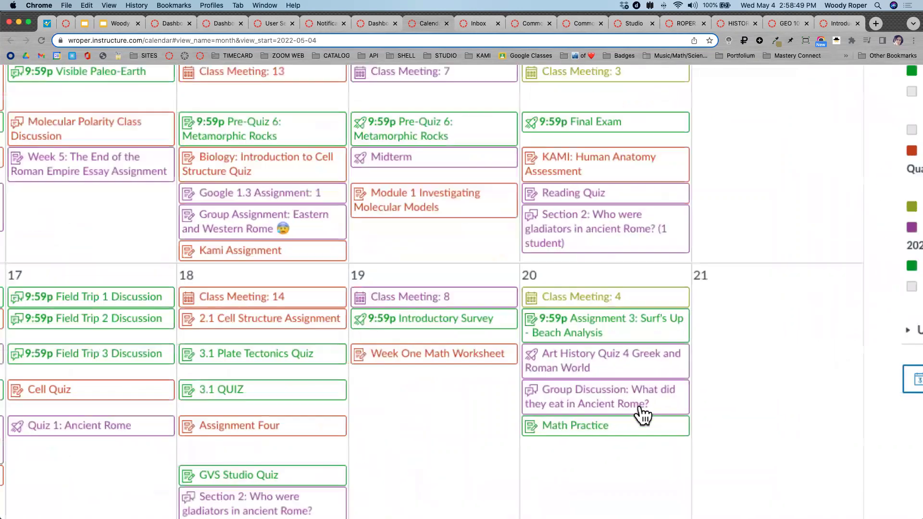
mouse_move(643, 414)
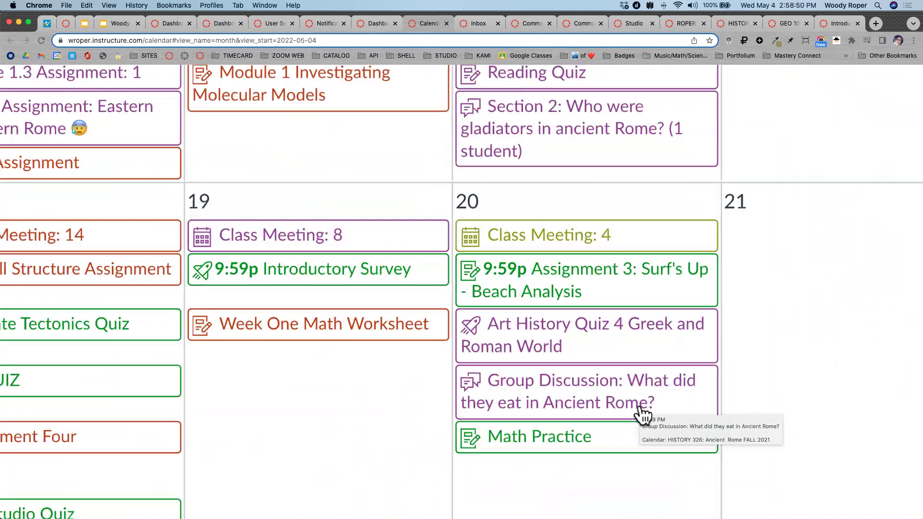
scroll(490, 382, down, 5)
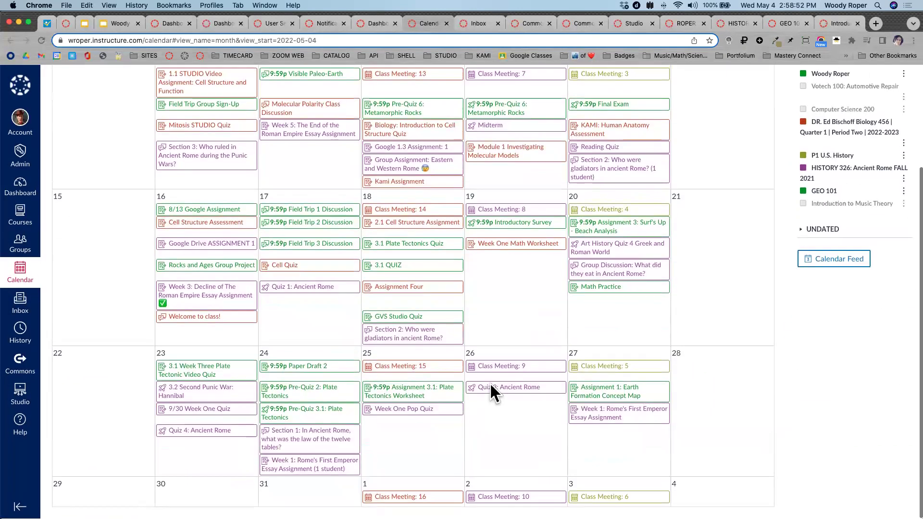
scroll(490, 385, up, 2)
scroll(490, 385, up, 5)
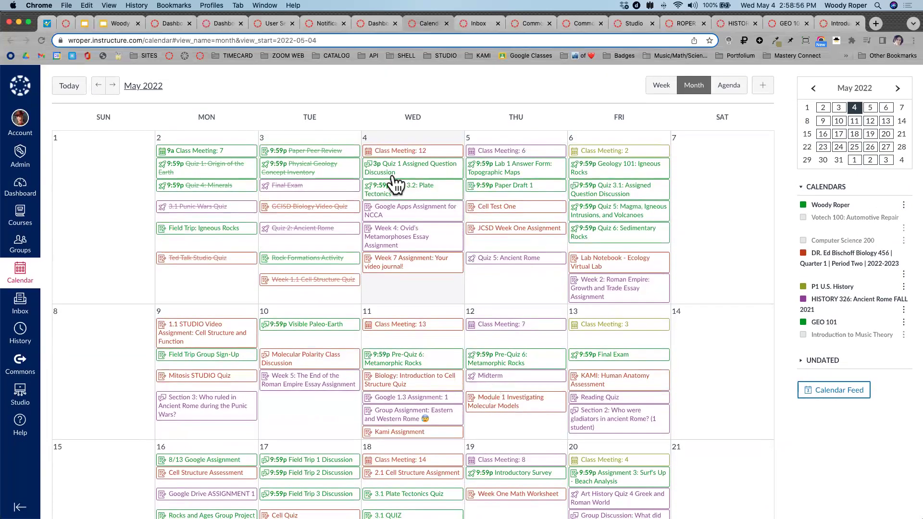
Reschedule the Lab 1 Answer Form: Topographic Maps quiz from May 5 to May 12 directly in the month view.
scroll(529, 186, up, 5)
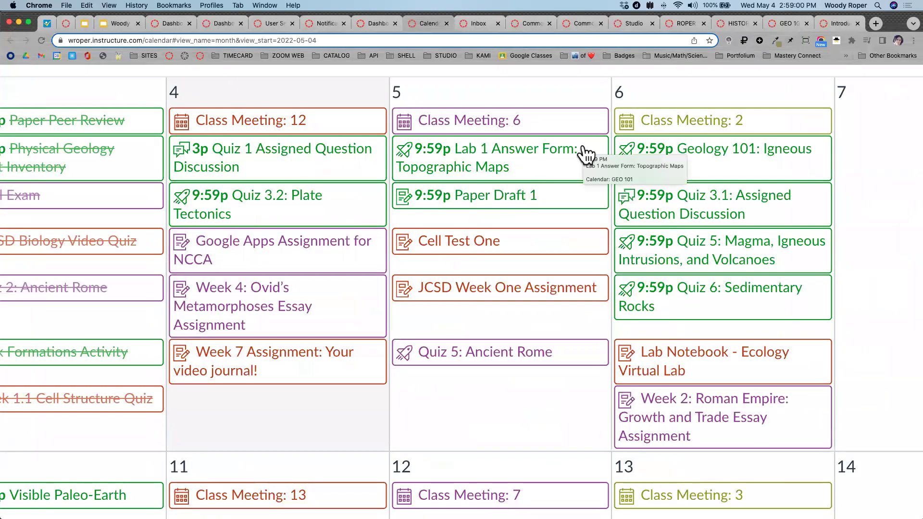
scroll(586, 154, down, 5)
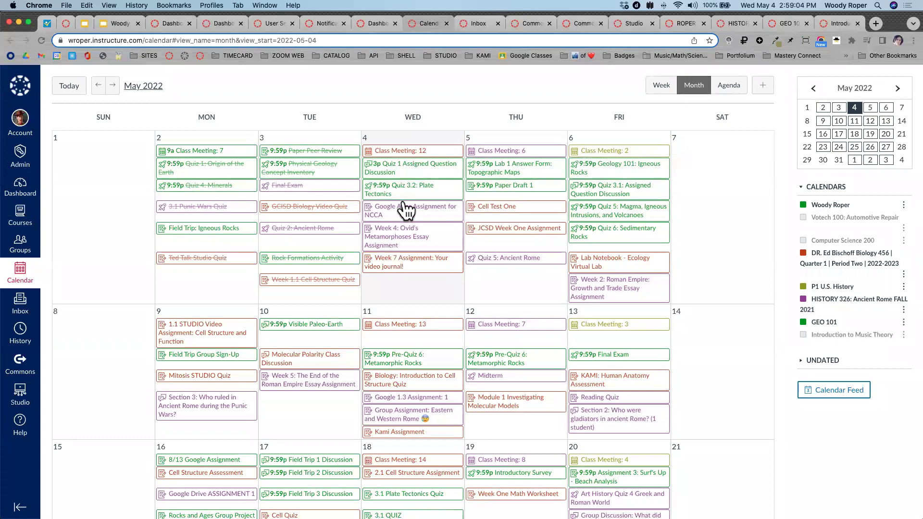
mouse_move(406, 209)
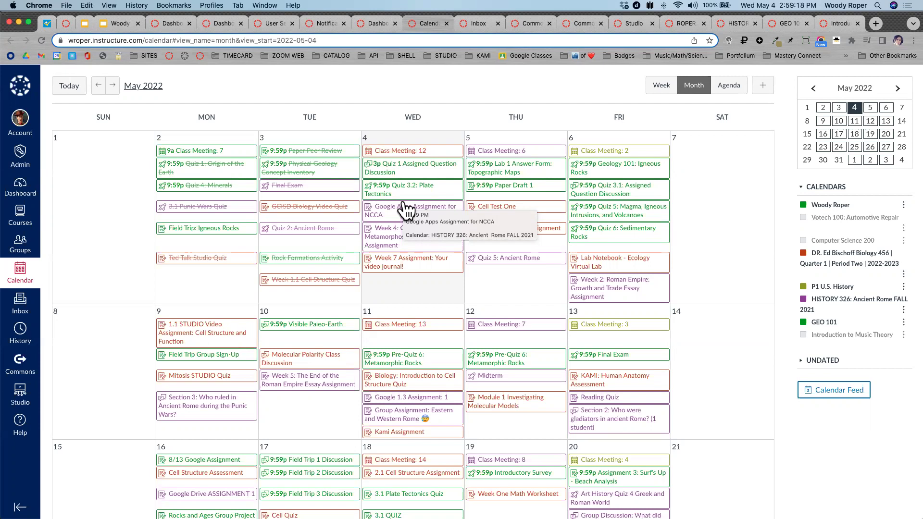
drag(526, 171, 529, 384)
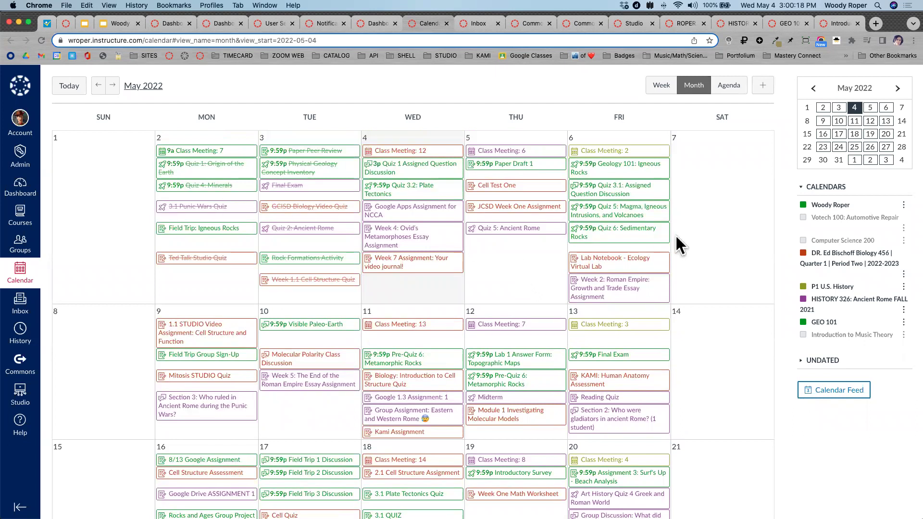
scroll(458, 233, down, 3)
scroll(458, 231, up, 3)
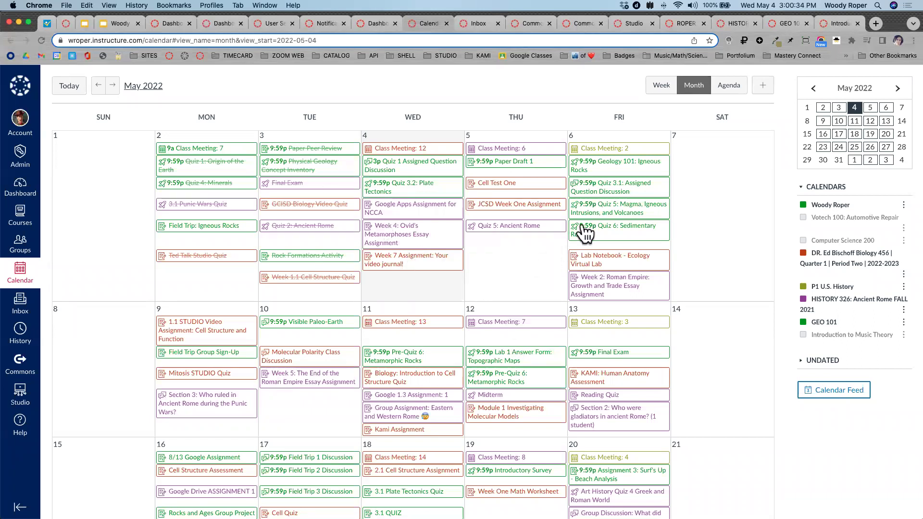
Start a new calendar event on May 9 titled Spirit Week with the location Our Classroom.
scroll(584, 233, down, 3)
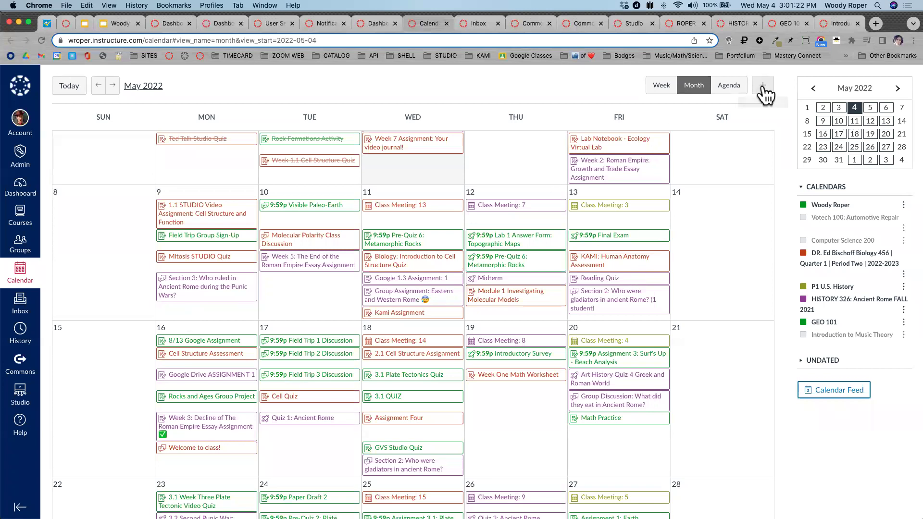
scroll(767, 94, up, 5)
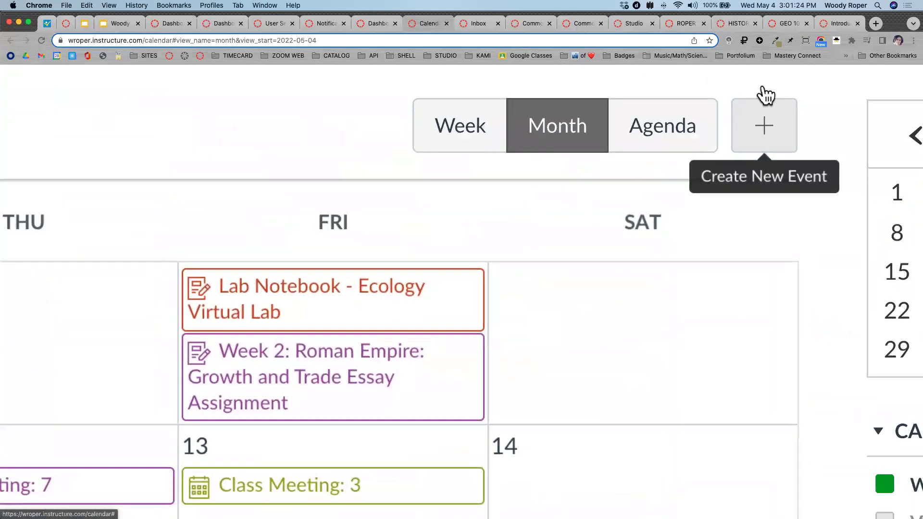
scroll(767, 94, down, 5)
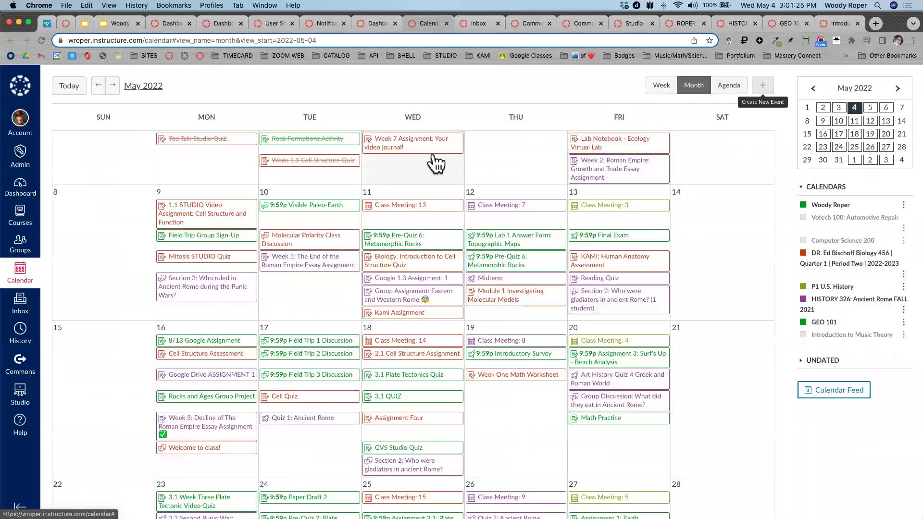
click(172, 305)
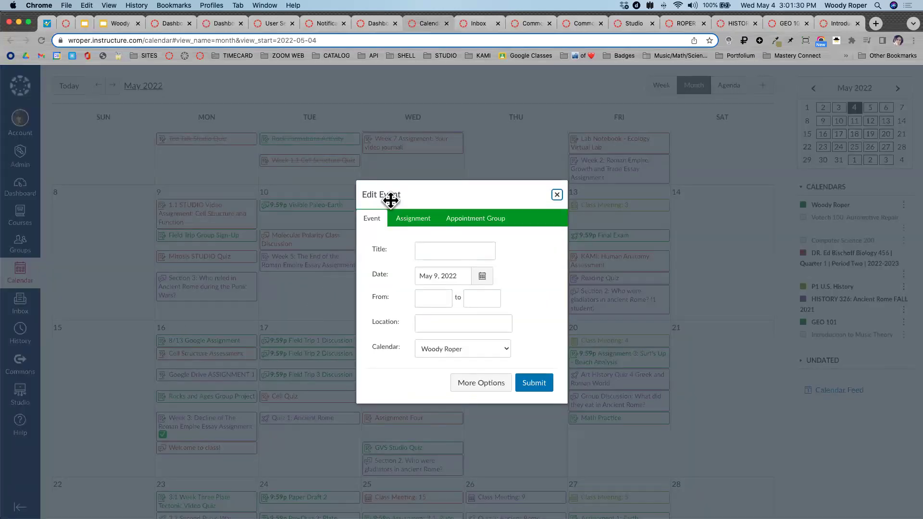
click(454, 251)
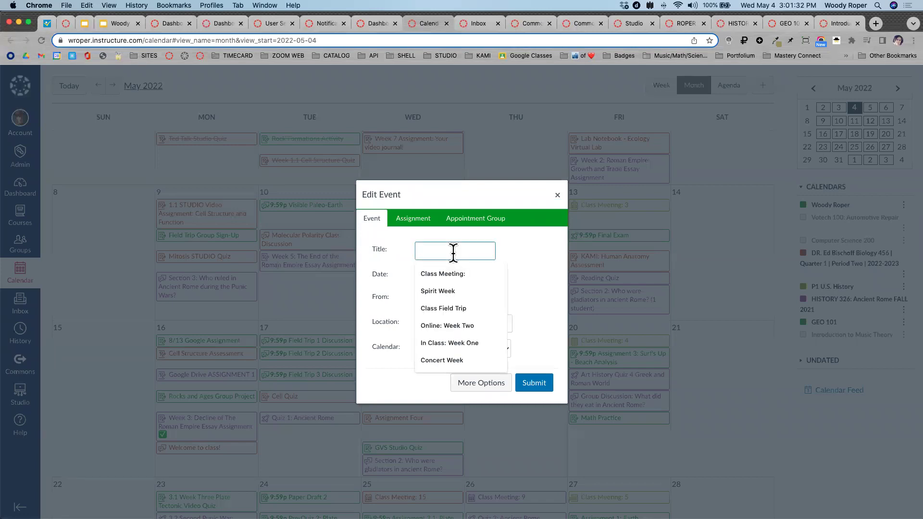
click(452, 289)
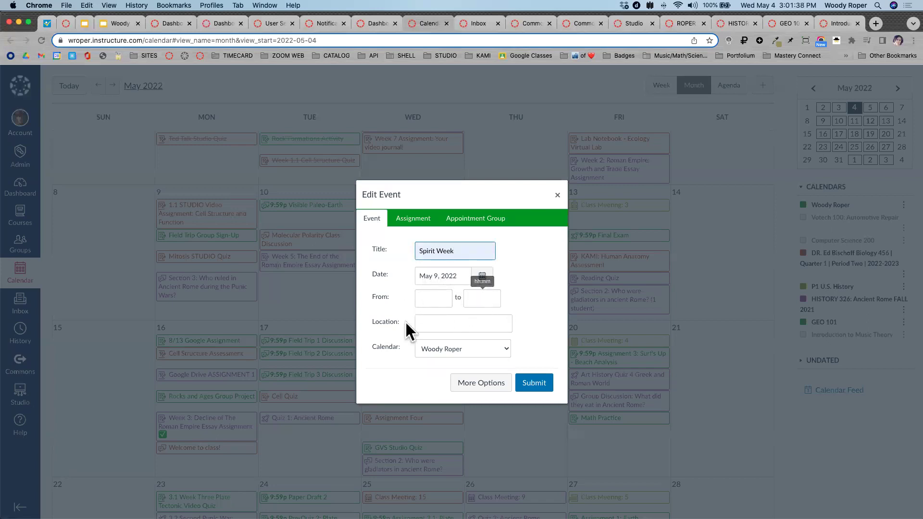
click(436, 324)
click(456, 346)
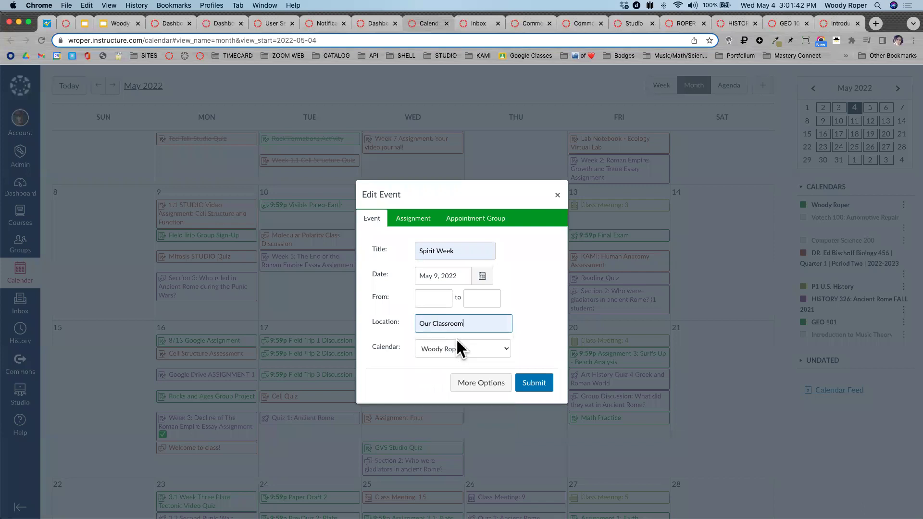
Assign the Spirit Week event to the GEO 101 calendar, submit it and check it on May 9.
scroll(508, 355, up, 5)
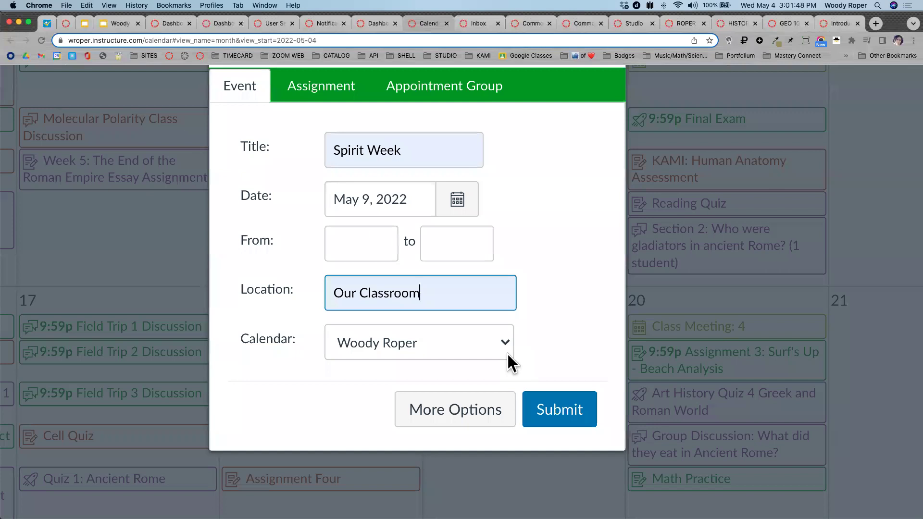
scroll(507, 353, down, 5)
scroll(910, 283, up, 5)
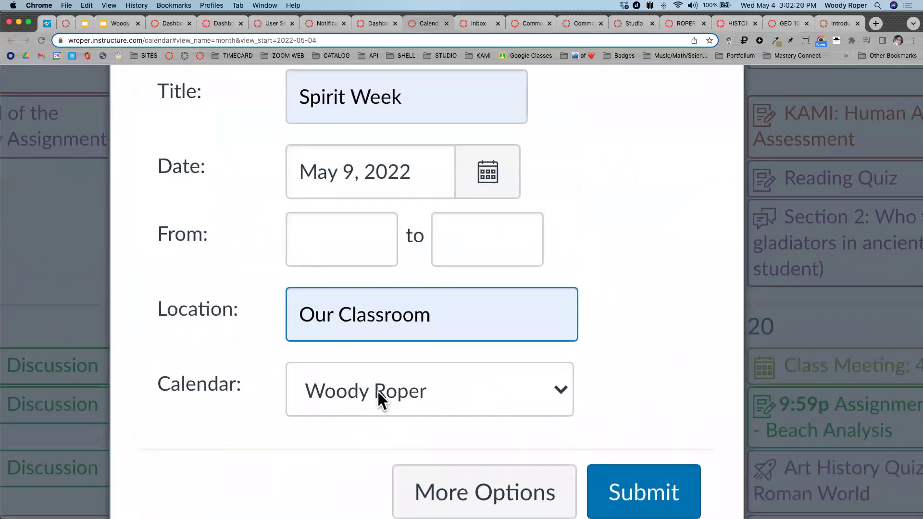
click(450, 384)
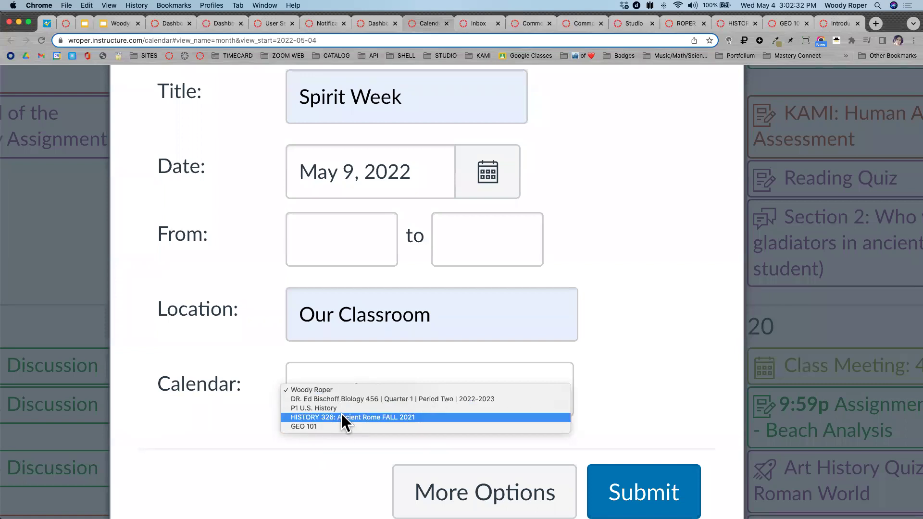
click(307, 426)
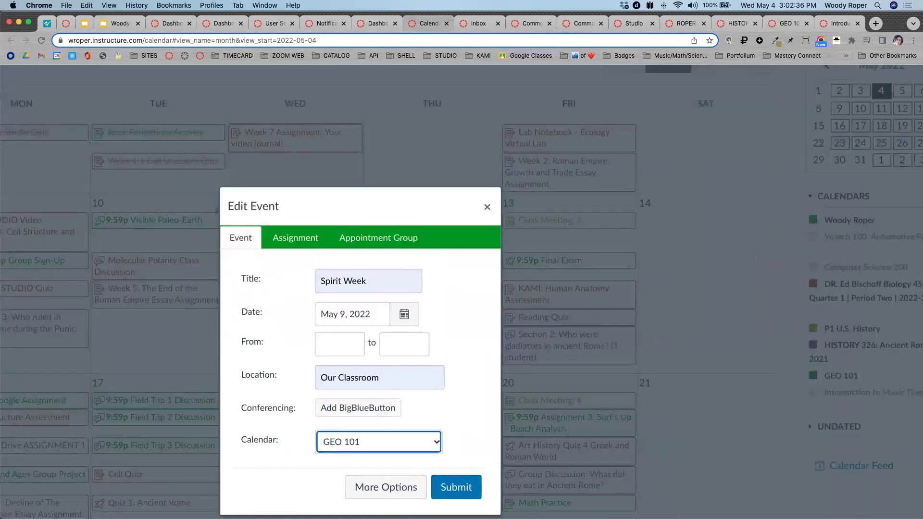
click(454, 488)
scroll(418, 477, up, 3)
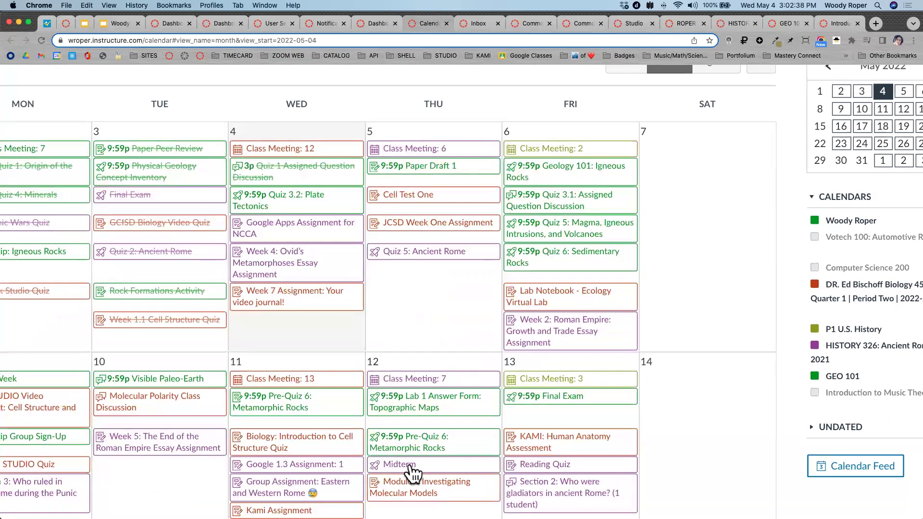
scroll(418, 478, left, 4)
scroll(408, 462, down, 3)
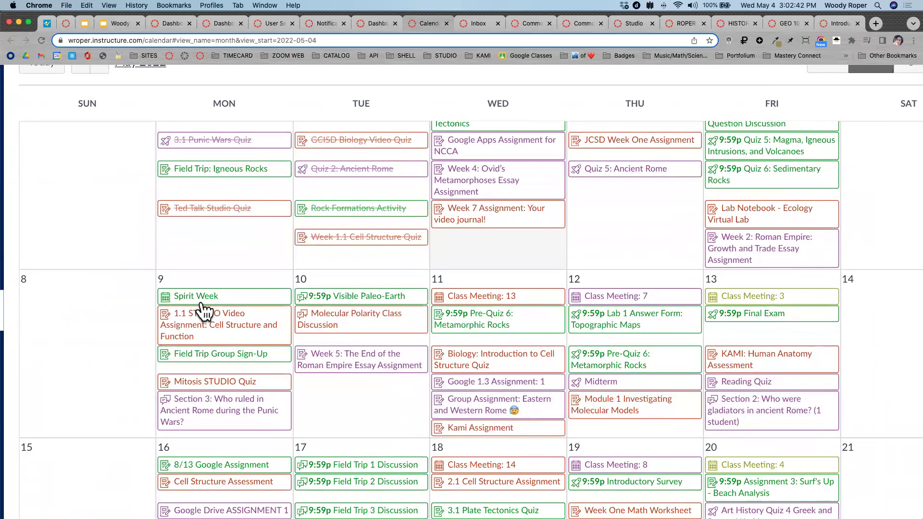
Hide the HISTORY 326, P1 U.S. History and Biology 456 calendars from the month view.
scroll(201, 304, down, 3)
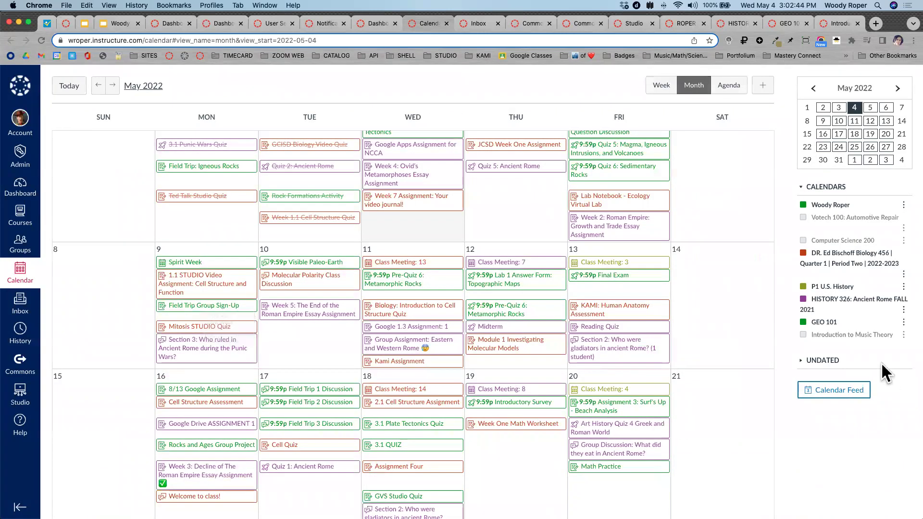
click(809, 299)
click(805, 287)
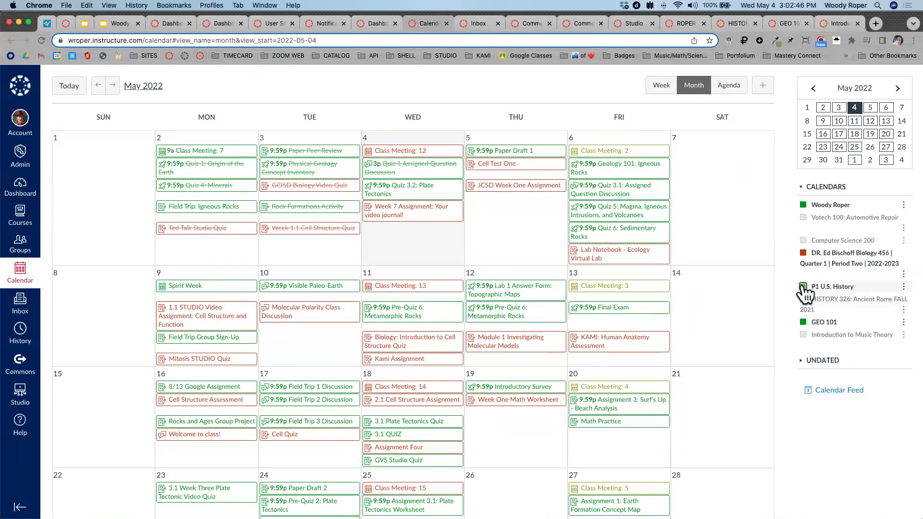
click(809, 255)
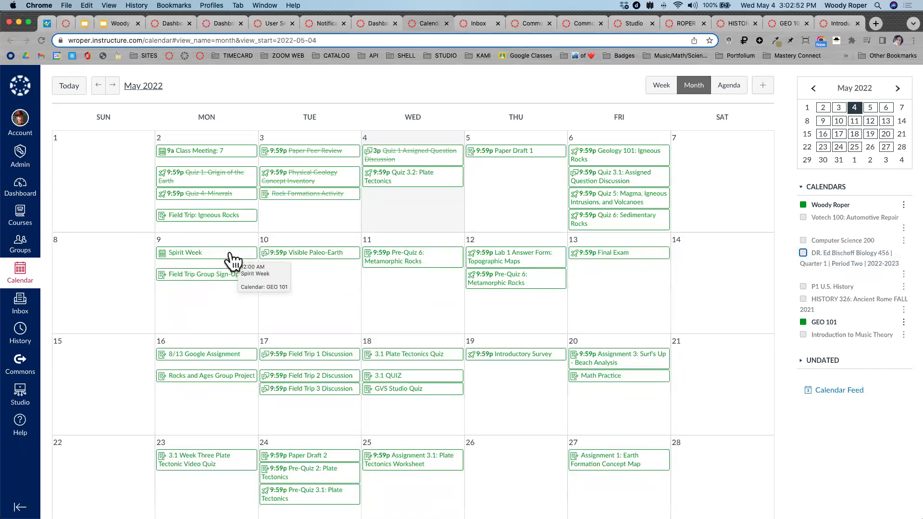
Extend the Spirit Week event from May 9 through May 13, and move the whole event one week forward to May 16–20.
scroll(247, 261, up, 5)
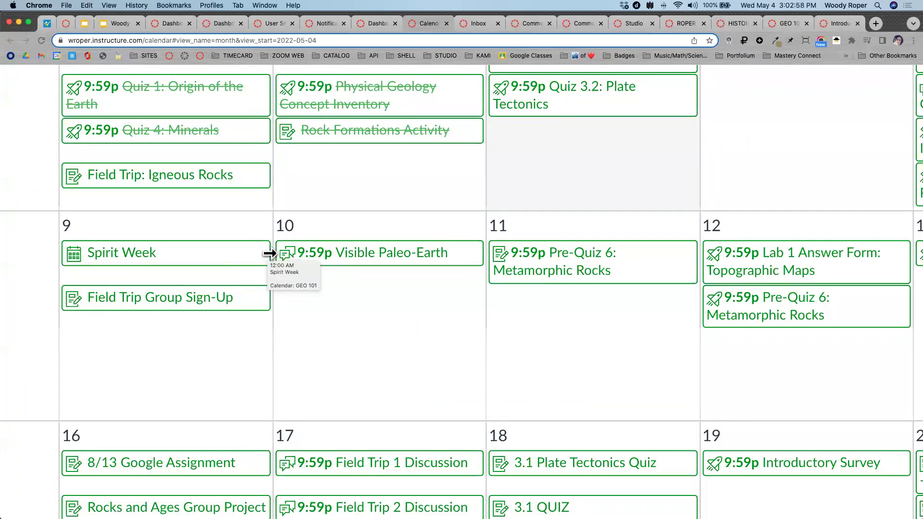
scroll(269, 254, down, 5)
drag(260, 253, 646, 262)
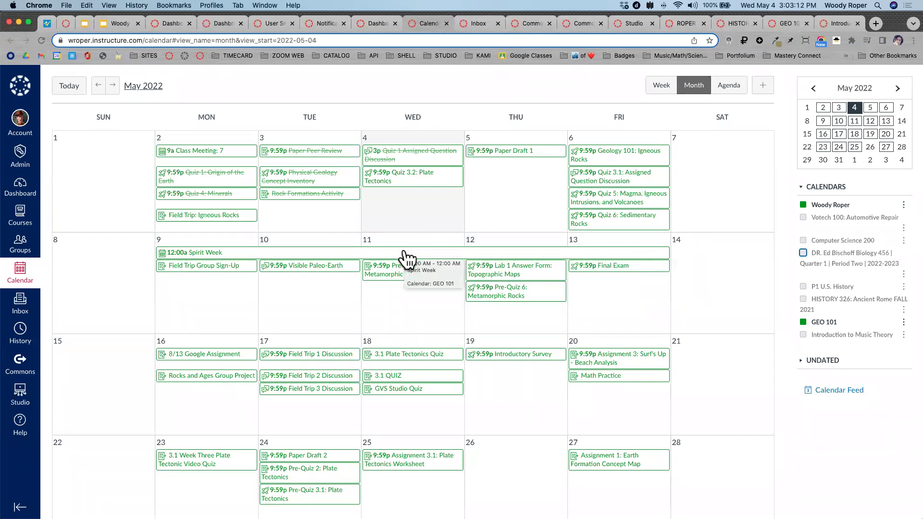
drag(406, 258, 407, 378)
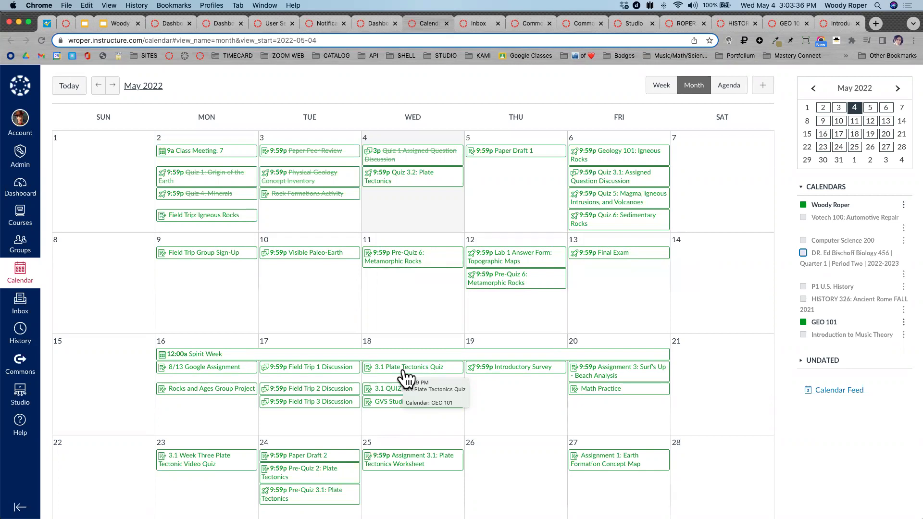
Start a new calendar event on May 9 with the suggested title "Class Meeting:".
click(189, 273)
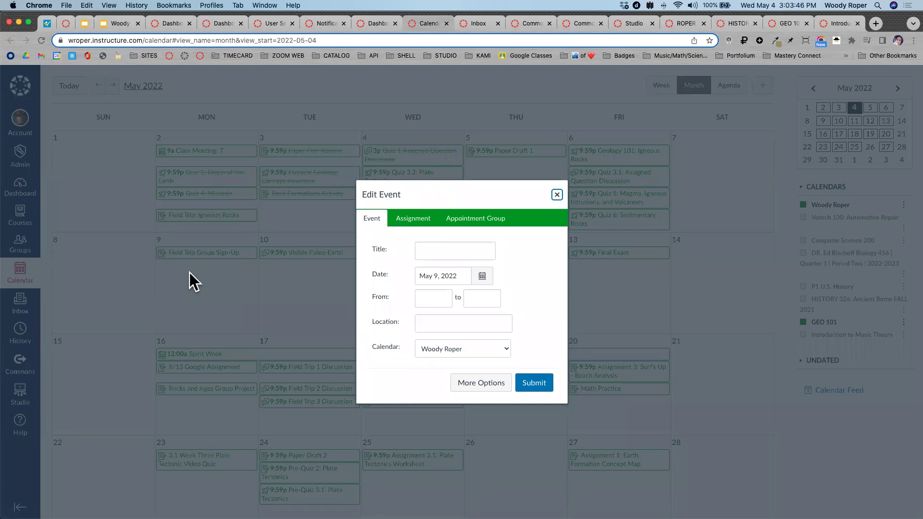
click(451, 250)
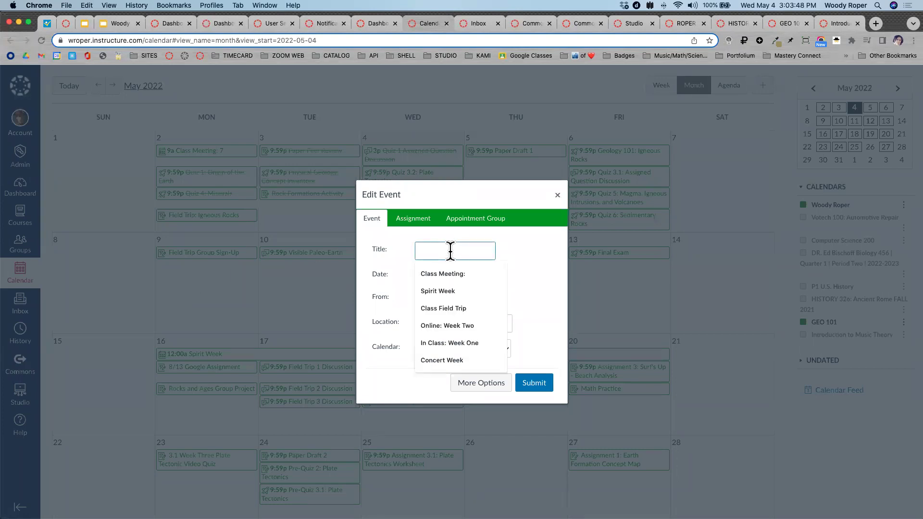
click(451, 270)
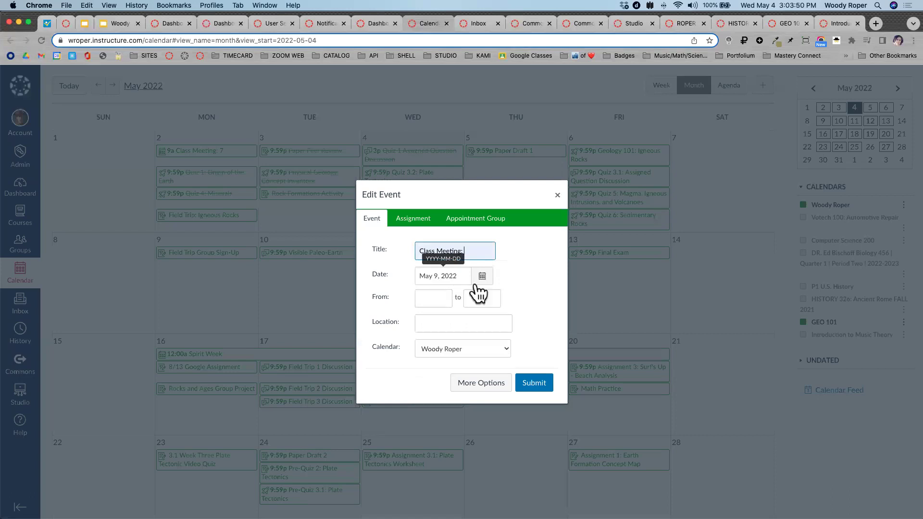
Set the Class Meeting time from 9:00 AM to 9:30 AM and its location to Our Classroom.
click(434, 299)
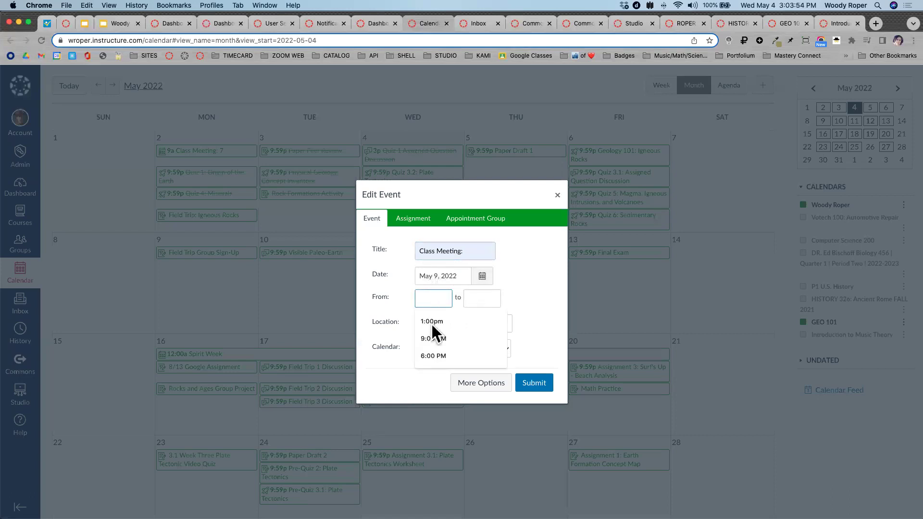
click(431, 322)
click(486, 302)
double_click(486, 298)
click(485, 299)
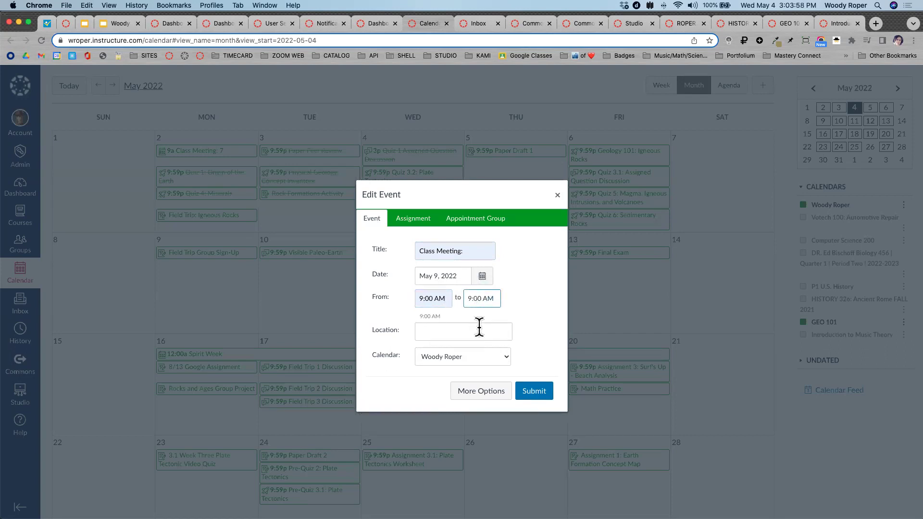
key(BackSpace)
text(3)
click(455, 331)
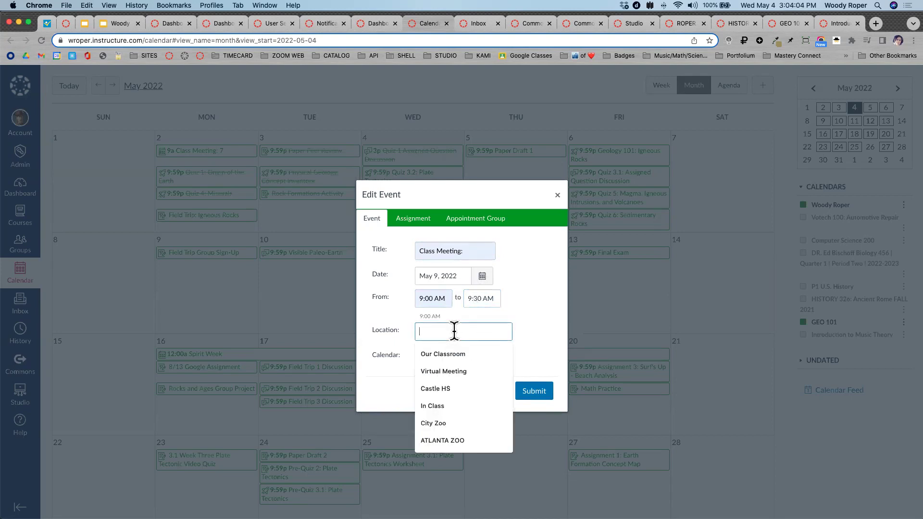
click(443, 354)
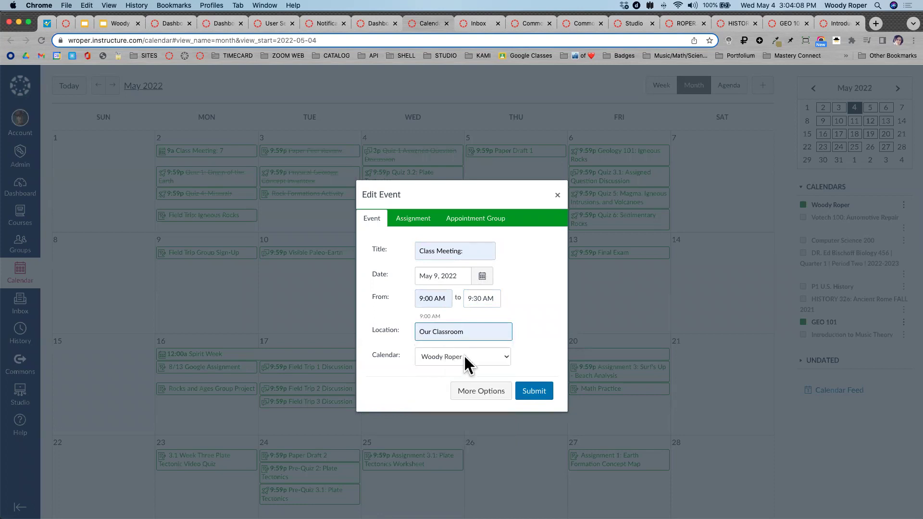
Assign the Class Meeting event to the GEO 101 calendar and open its full set of event options.
scroll(465, 357, up, 10)
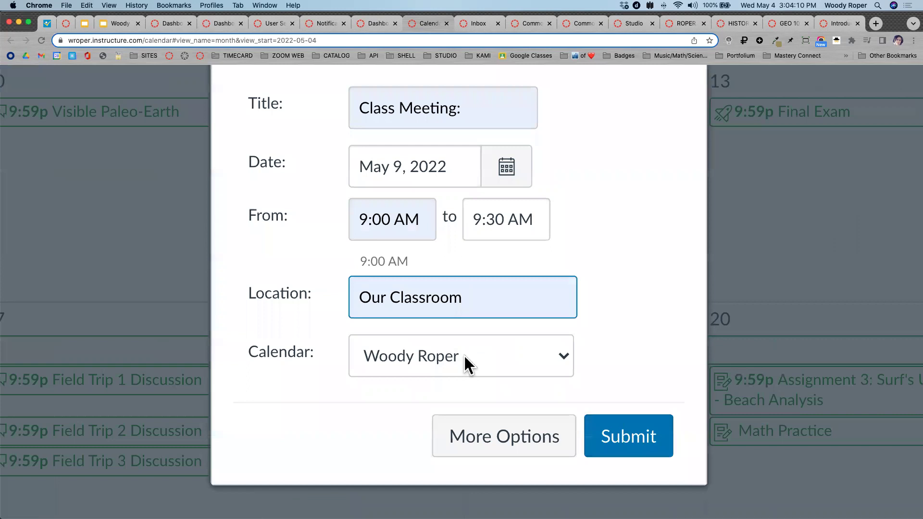
click(494, 349)
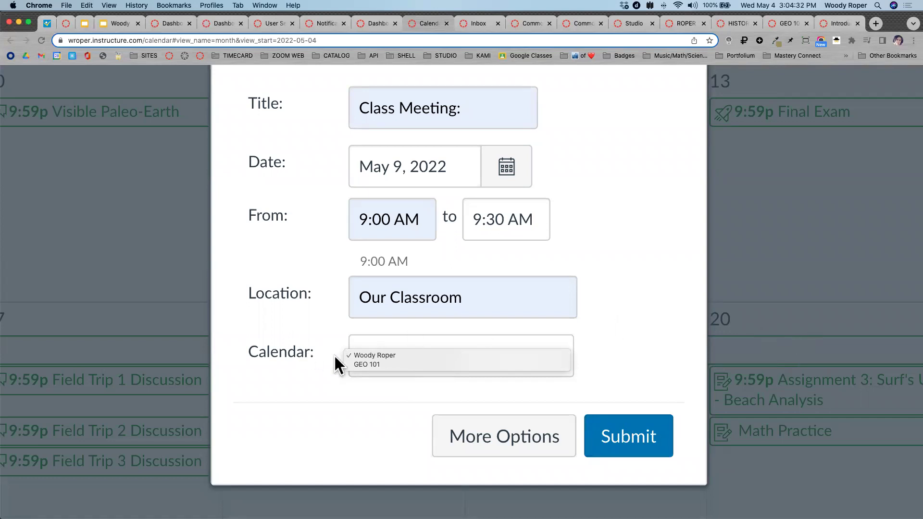
click(365, 365)
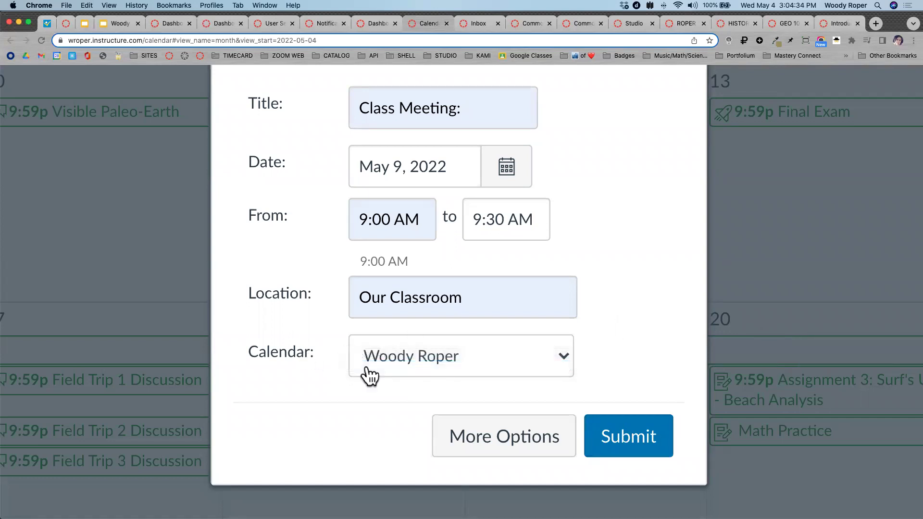
scroll(370, 376, down, 3)
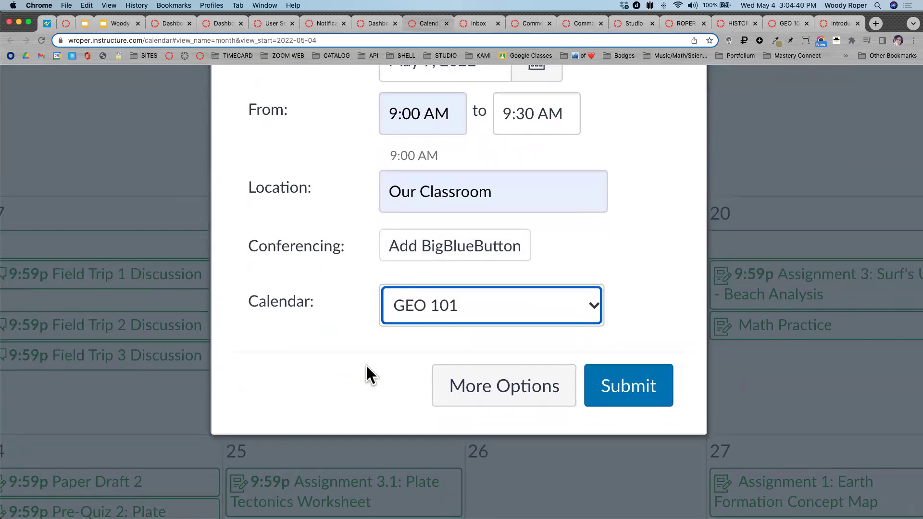
click(521, 391)
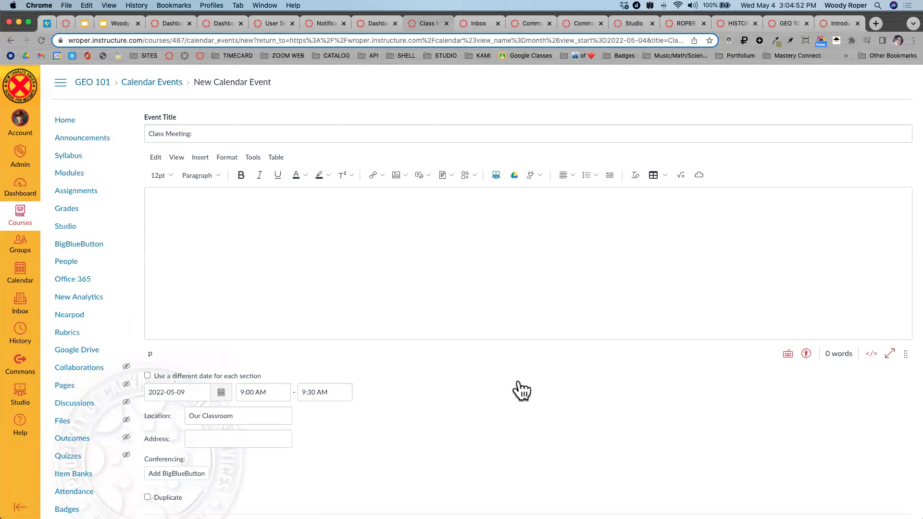
click(247, 224)
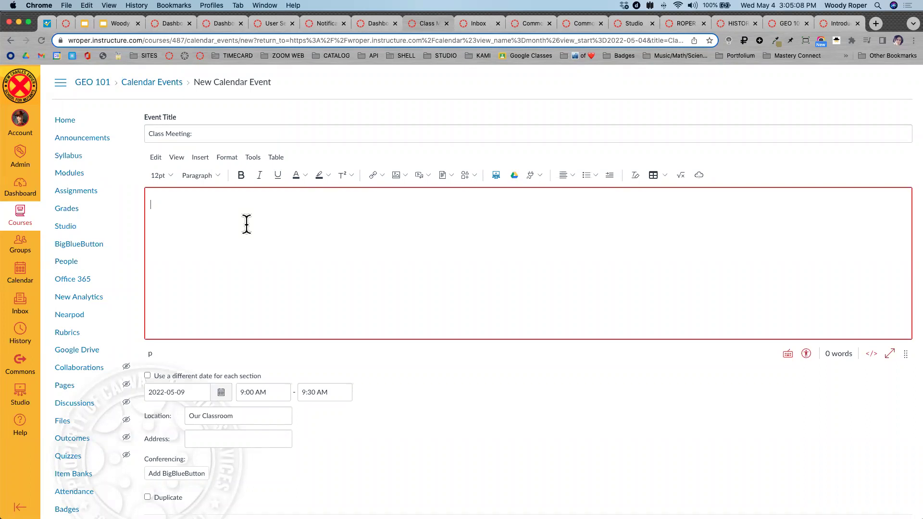
Duplicate the event every 1 week for 6 additional occurrences and number each event.
scroll(246, 224, down, 2)
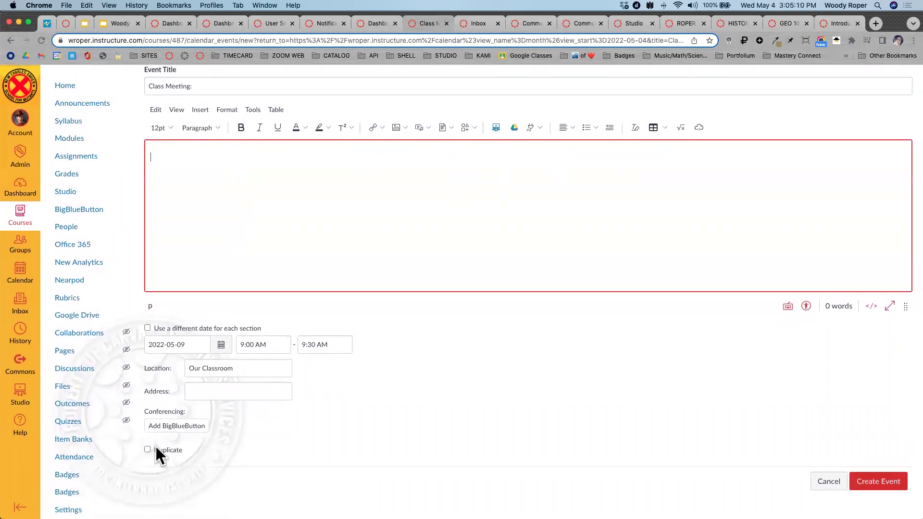
scroll(152, 460, up, 5)
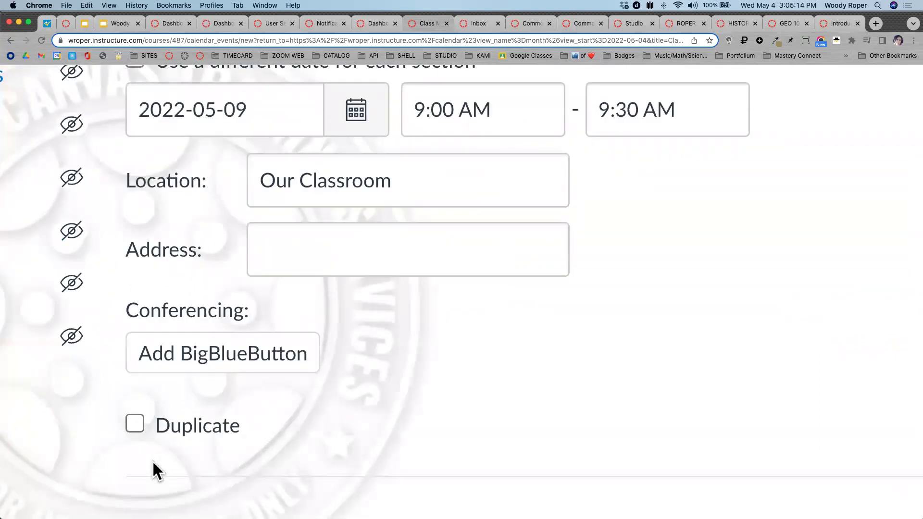
click(134, 423)
scroll(135, 425, down, 4)
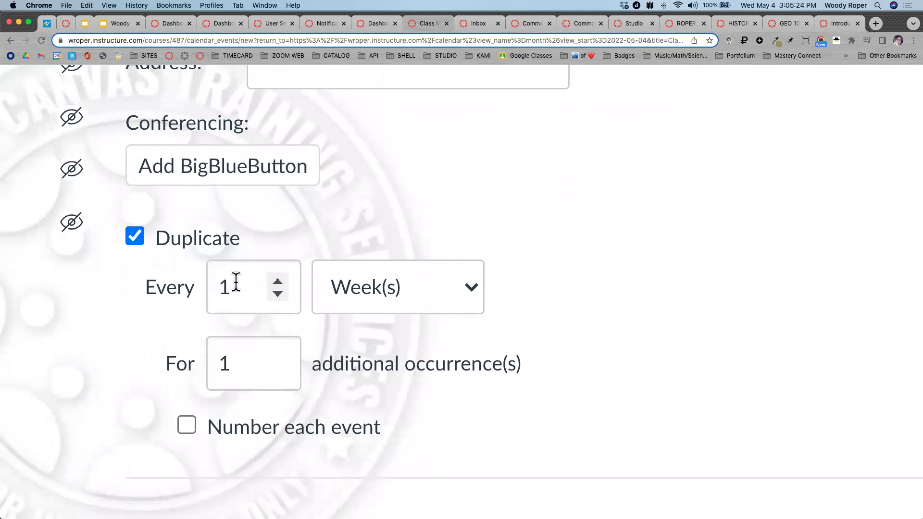
click(276, 357)
click(277, 357)
click(277, 357)
click(278, 357)
click(277, 357)
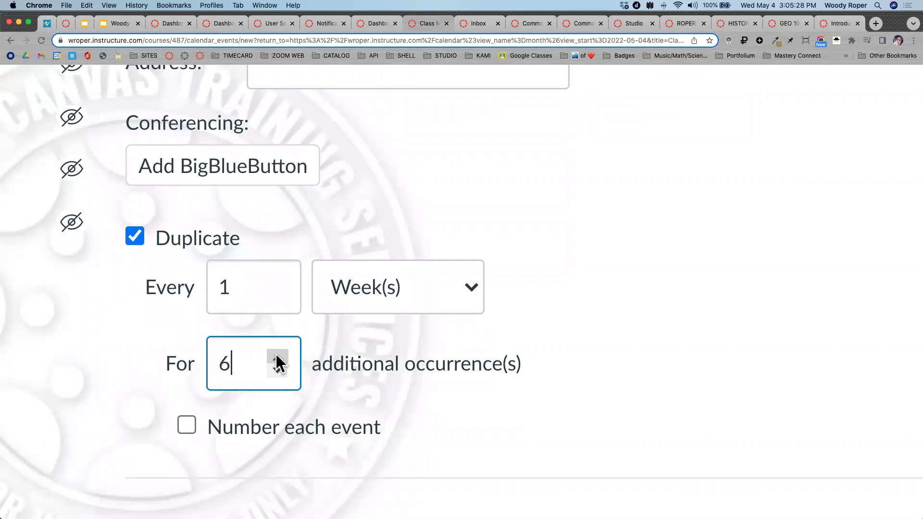
click(187, 433)
Check the Class Meeting title on the event form and create the repeating event.
scroll(185, 435, up, 15)
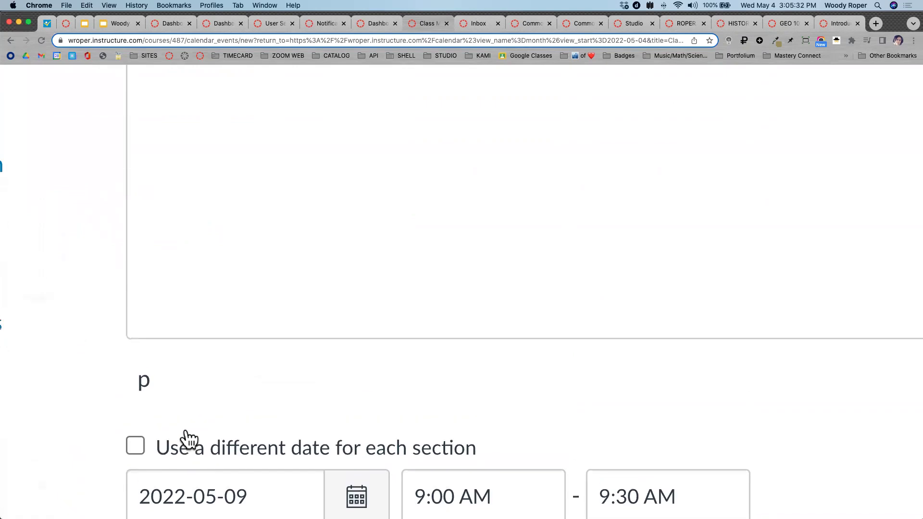
scroll(186, 429, up, 5)
click(299, 276)
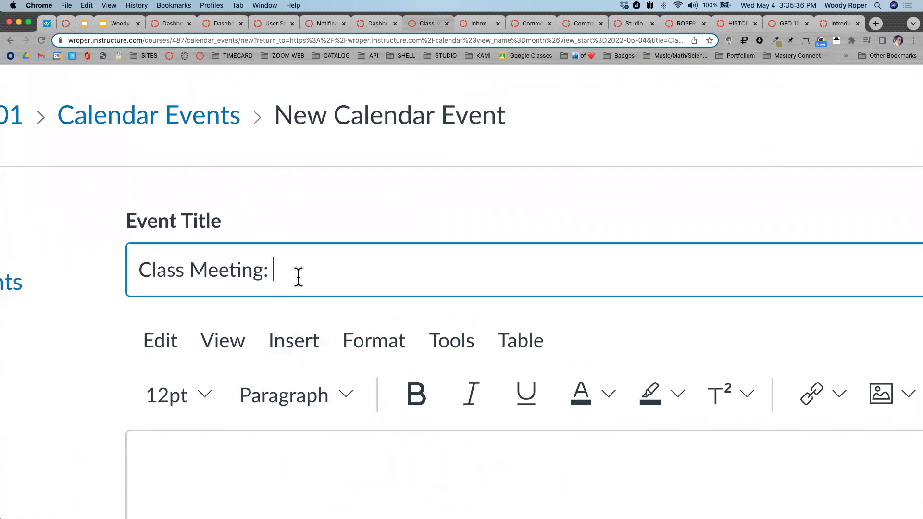
key(super+0)
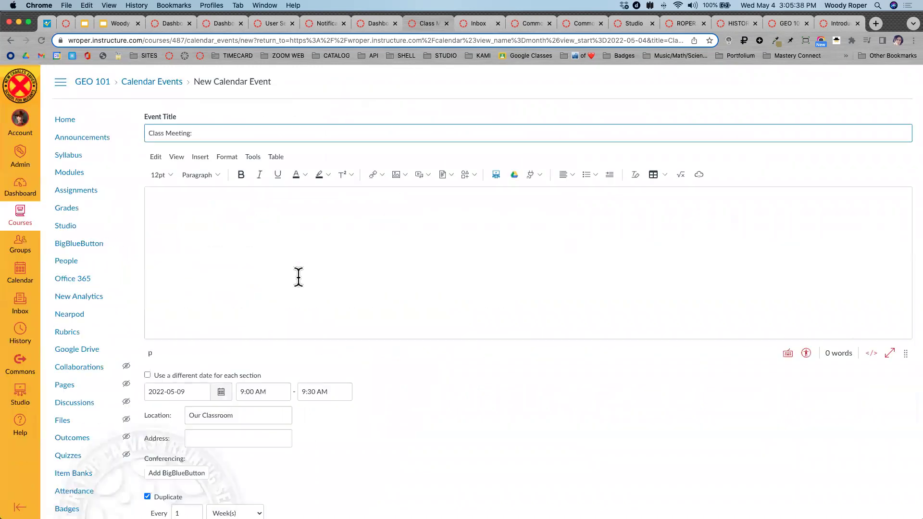
scroll(299, 276, down, 5)
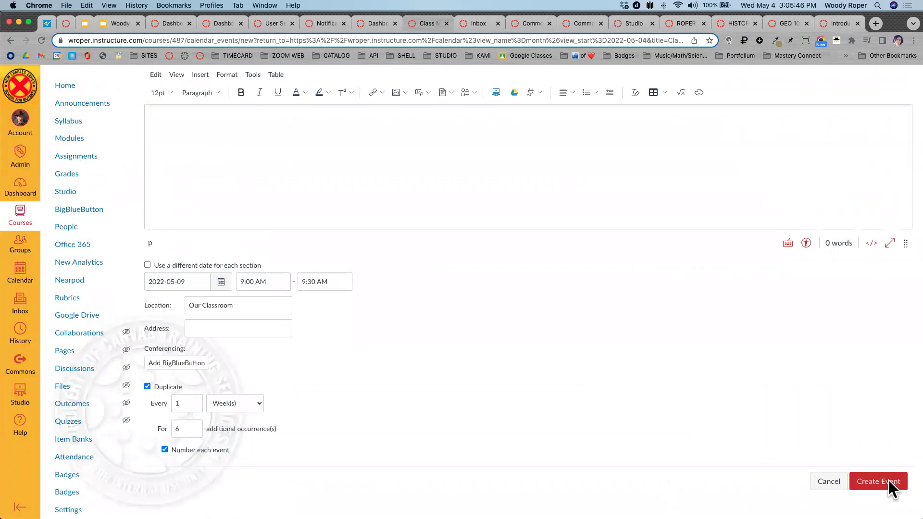
click(888, 483)
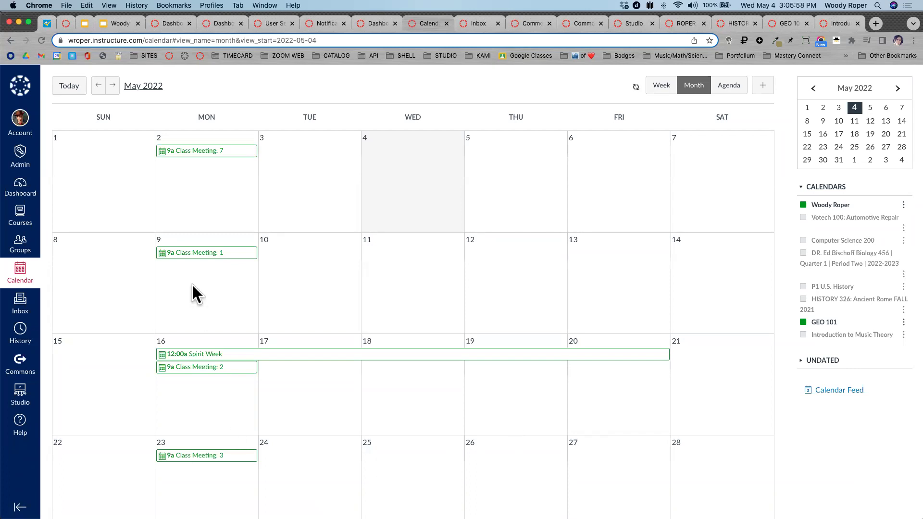
Check the weekly Class Meeting events in the May calendar and move Class Meeting: 3 from May 23 to May 24.
scroll(186, 281, up, 5)
scroll(188, 276, down, 10)
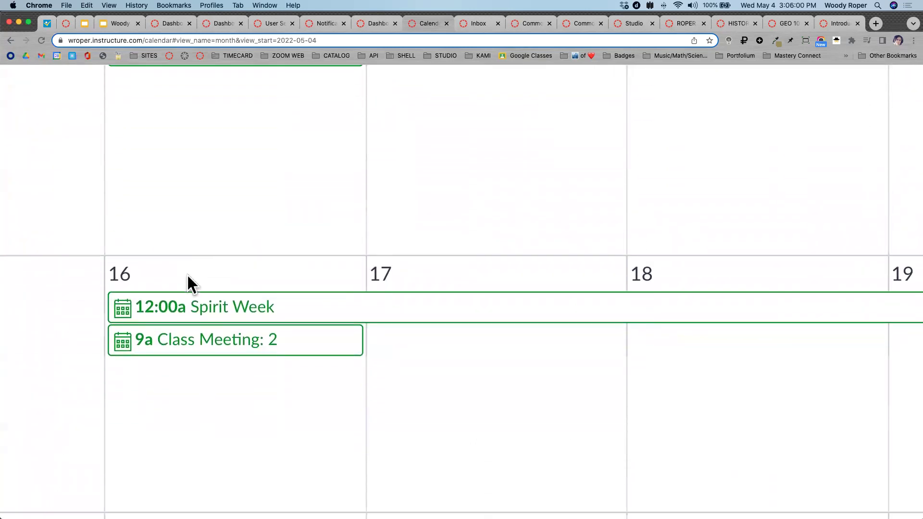
scroll(187, 277, down, 5)
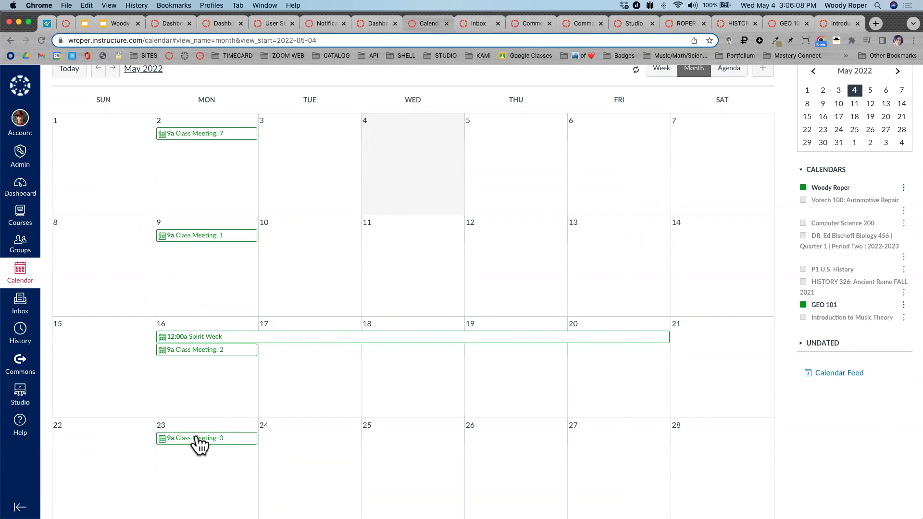
scroll(197, 443, down, 3)
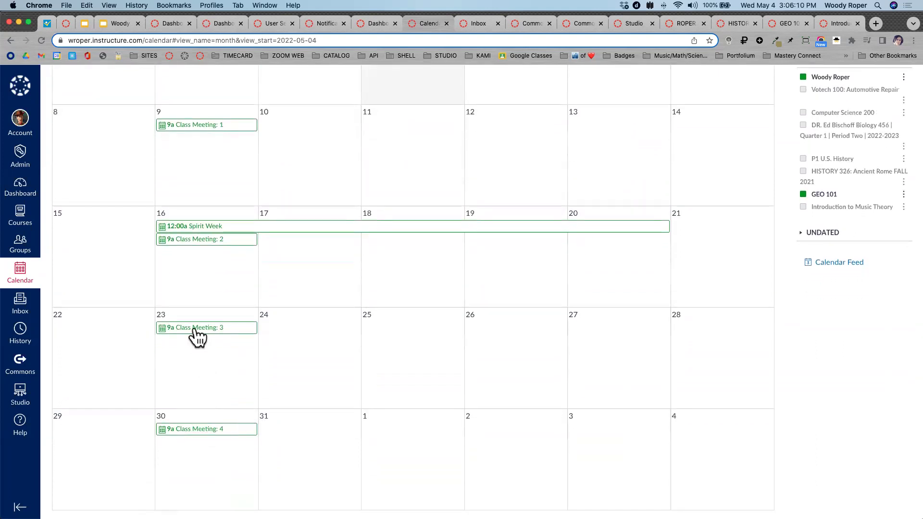
mouse_move(187, 329)
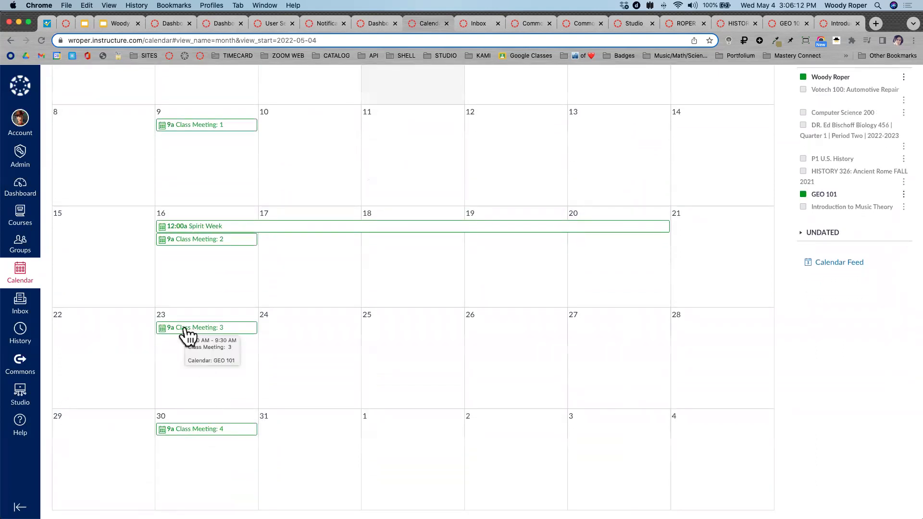
drag(186, 330, 277, 332)
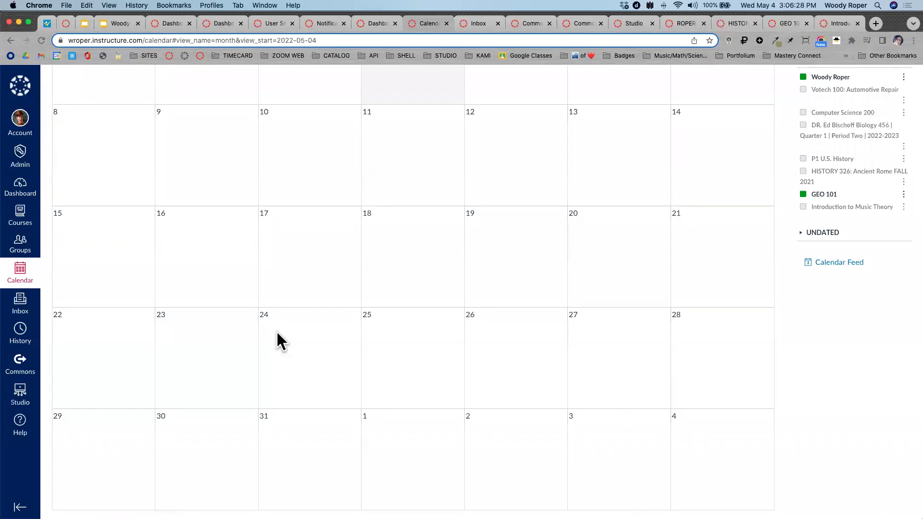
Show the P1 U.S. History, Biology 456 and HISTORY 326 calendars in the month view again.
scroll(282, 341, up, 3)
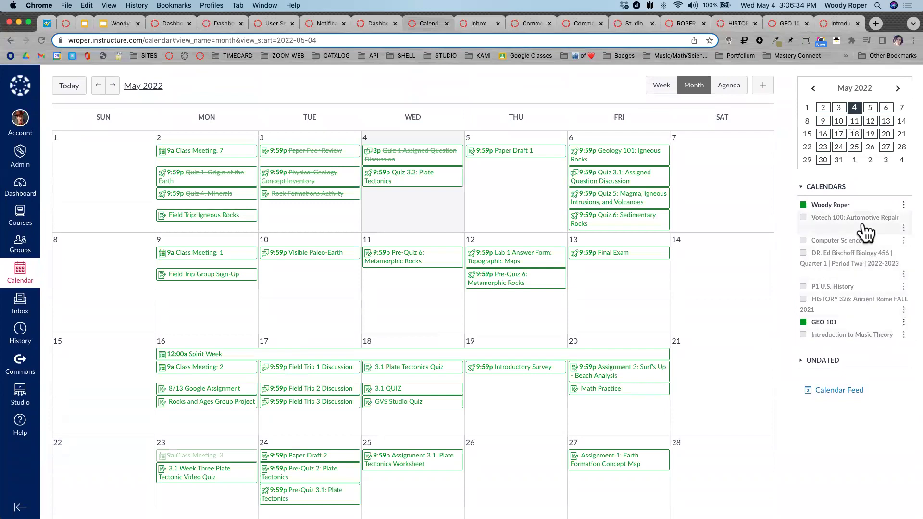
scroll(866, 233, up, 5)
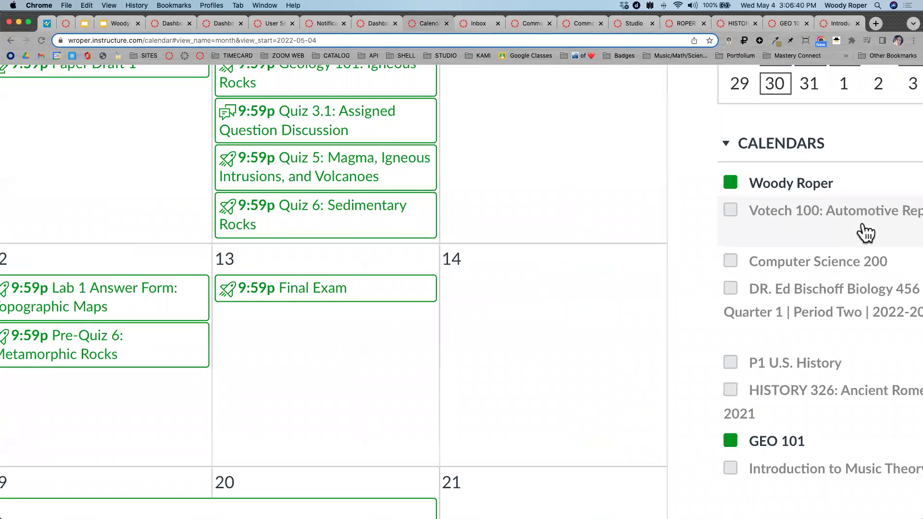
scroll(866, 234, down, 5)
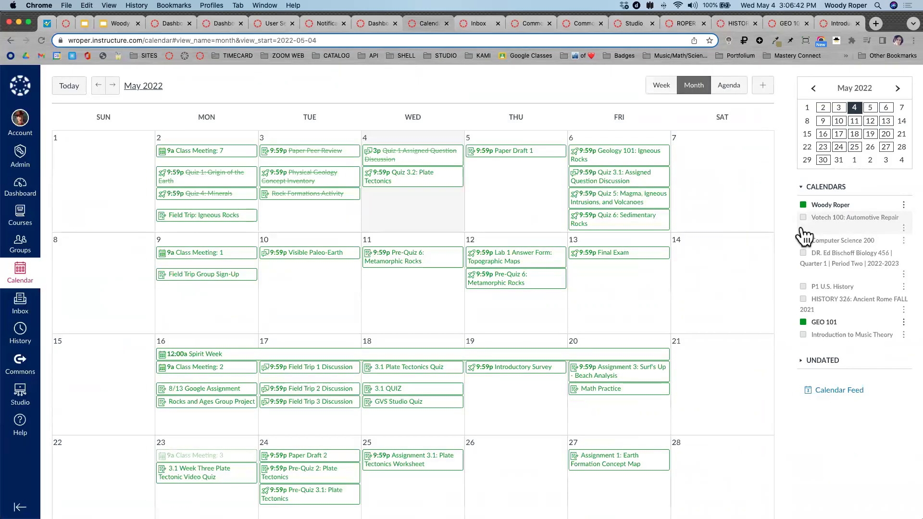
click(803, 287)
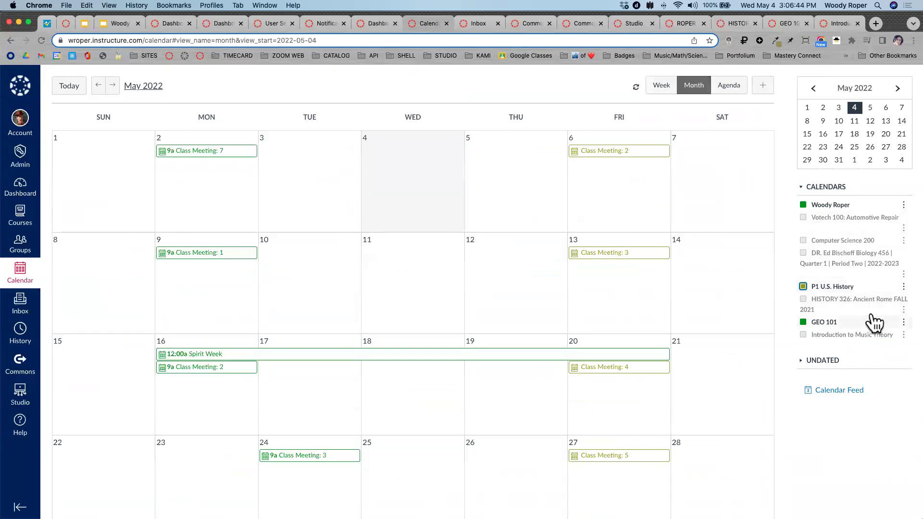
click(803, 253)
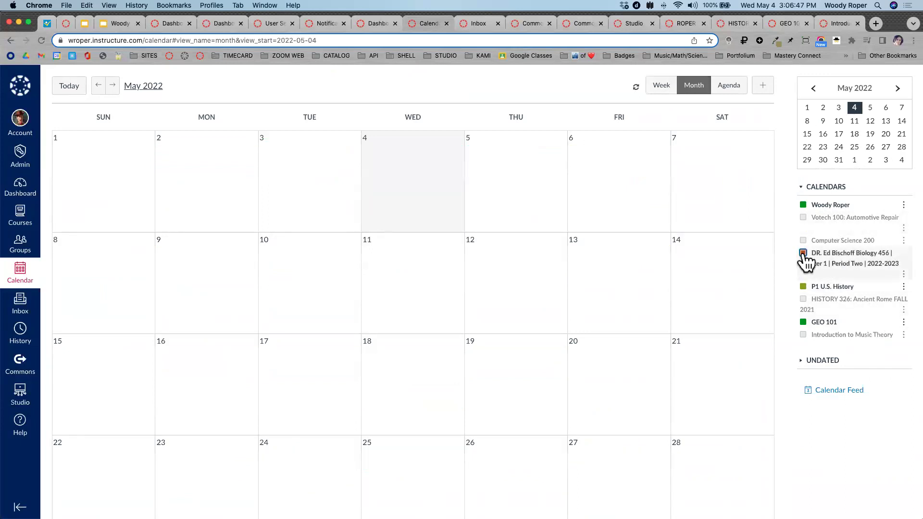
click(803, 299)
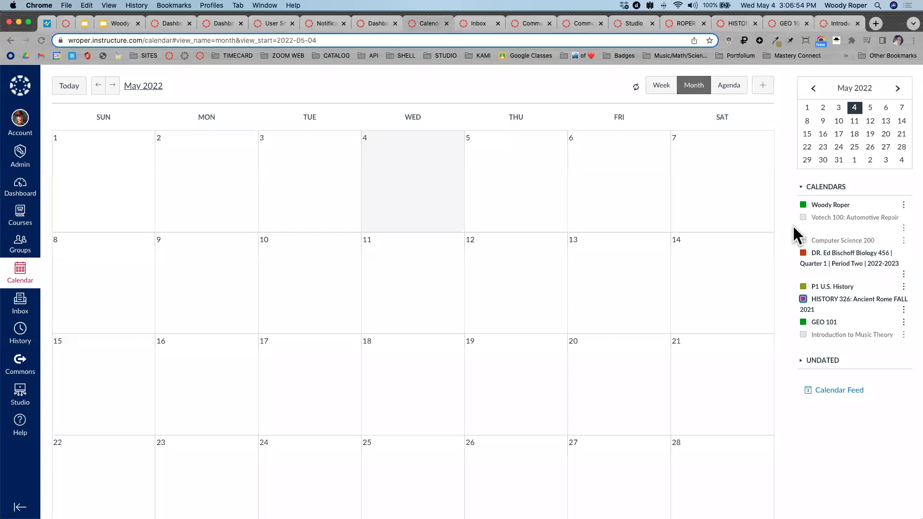
Switch to the Google Slides presentation, advance to the Create an EVENT activity, and start its countdown timer skipped ahead to about 01:31.
click(116, 24)
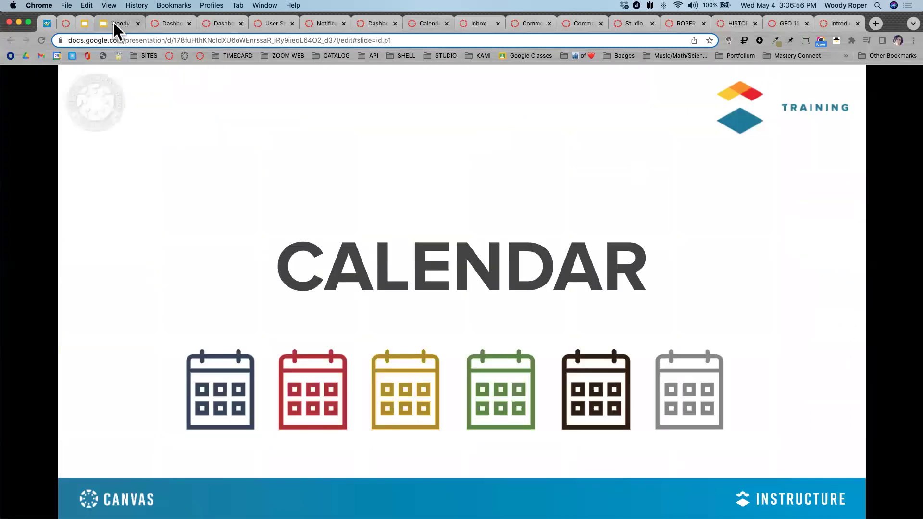
key(Right)
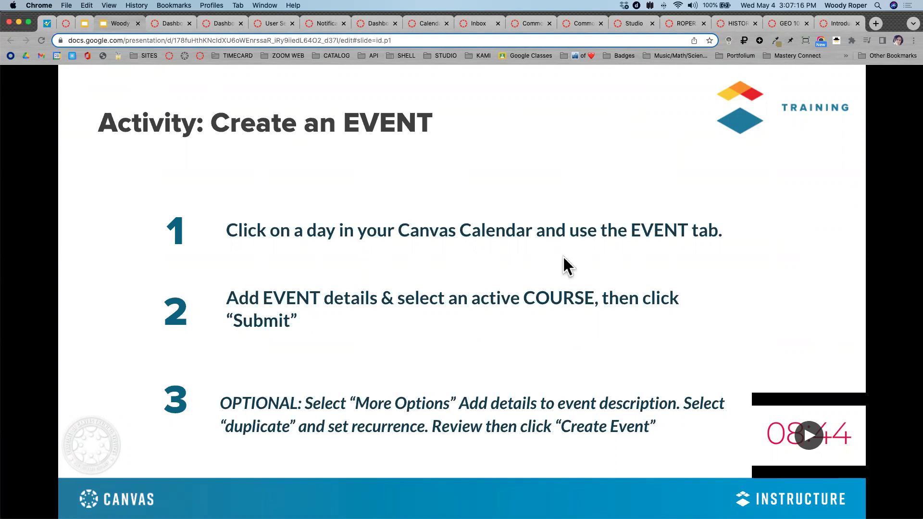
click(810, 435)
click(845, 459)
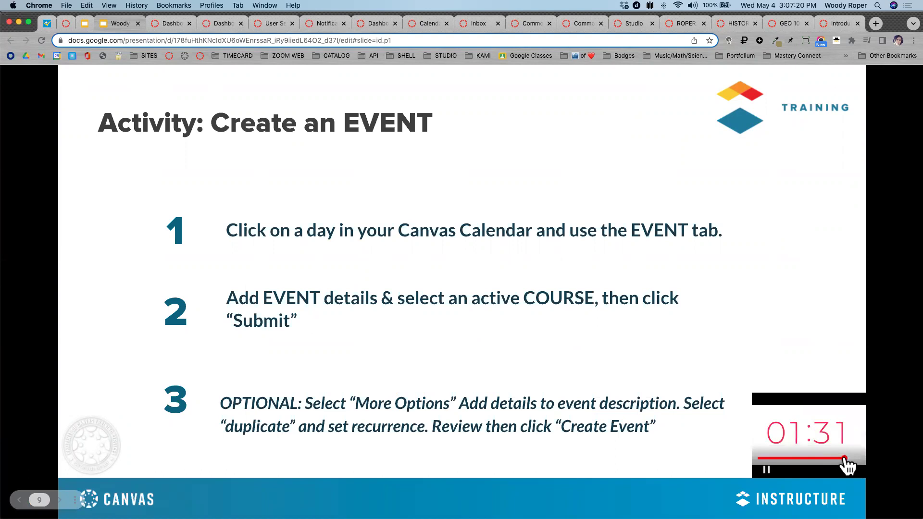
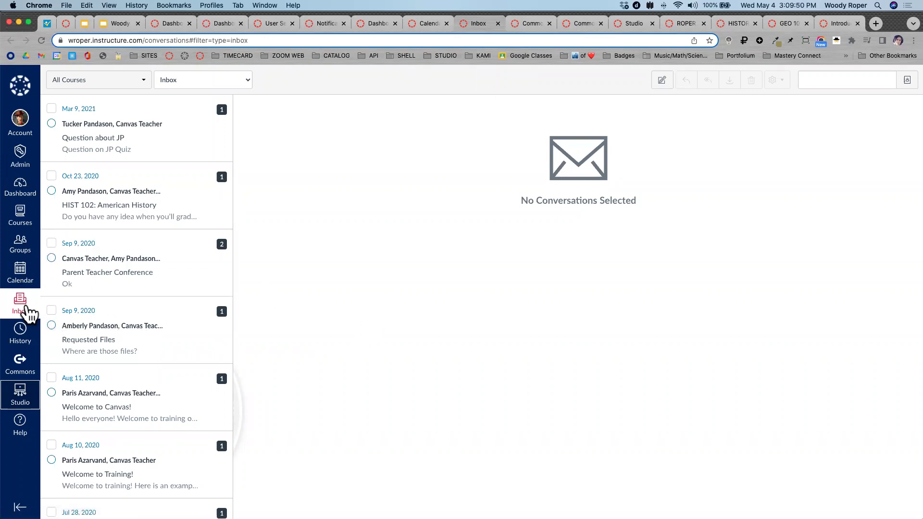
Browse the Inbox conversations and read through the Cited sources for Assignment #4 thread.
scroll(138, 279, down, 5)
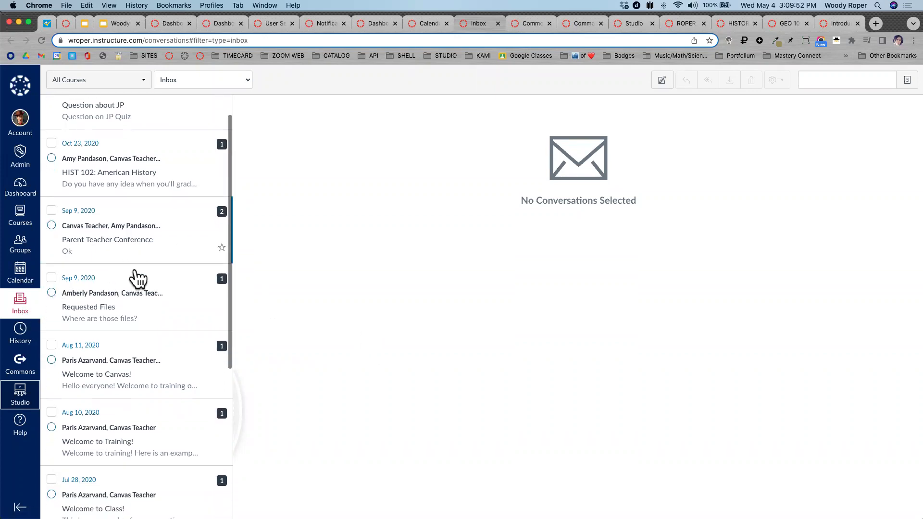
scroll(137, 280, down, 2)
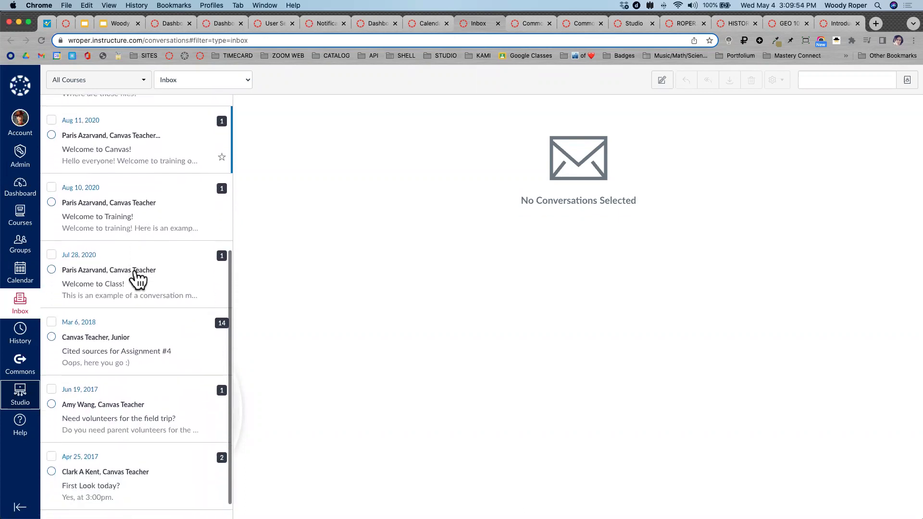
click(163, 337)
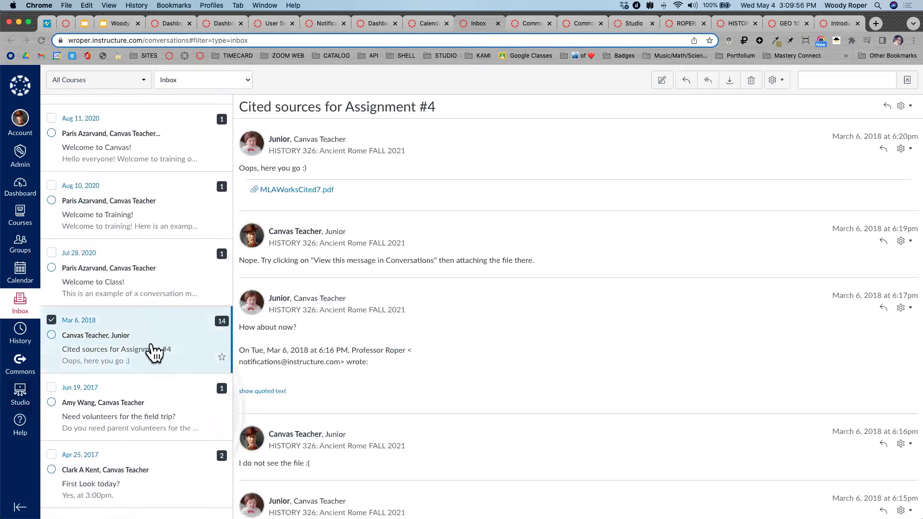
scroll(348, 287, down, 4)
scroll(347, 287, up, 4)
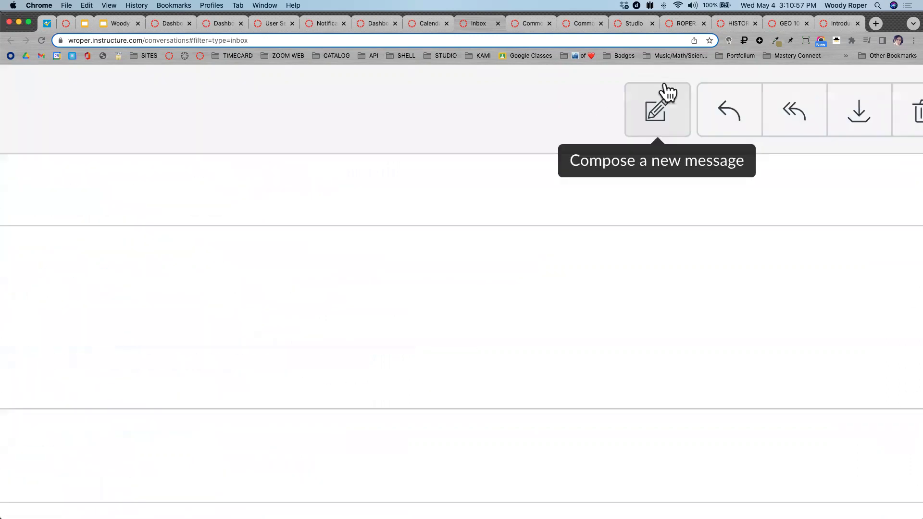
Start composing a new message and choose the HISTORY 326 FALL 2021 favorite course.
click(653, 114)
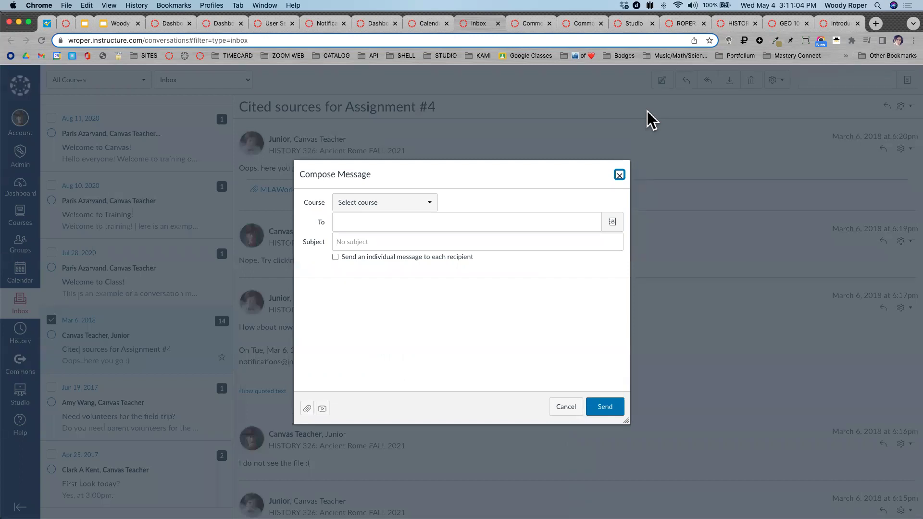
click(417, 206)
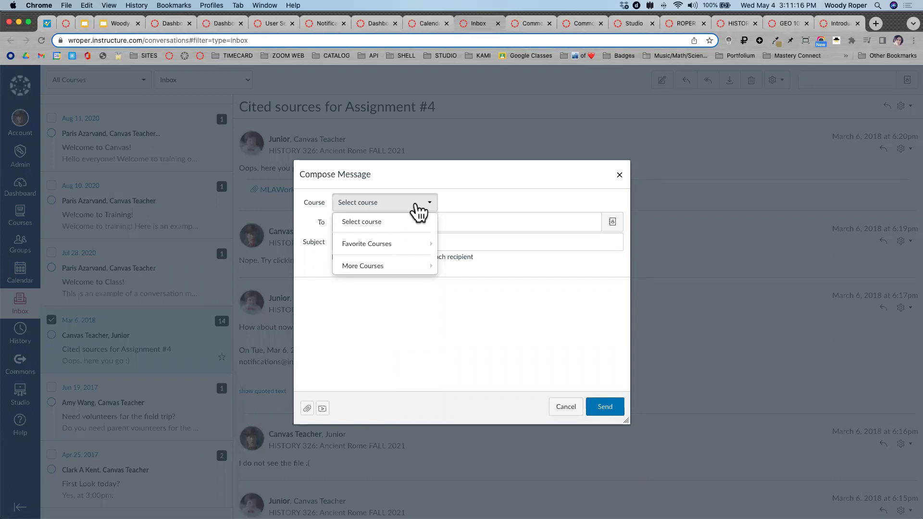
mouse_move(402, 243)
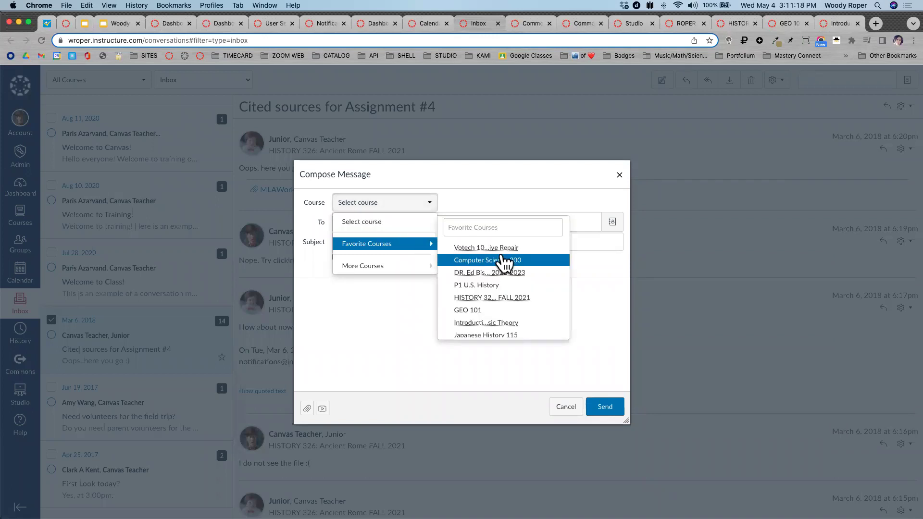
click(500, 298)
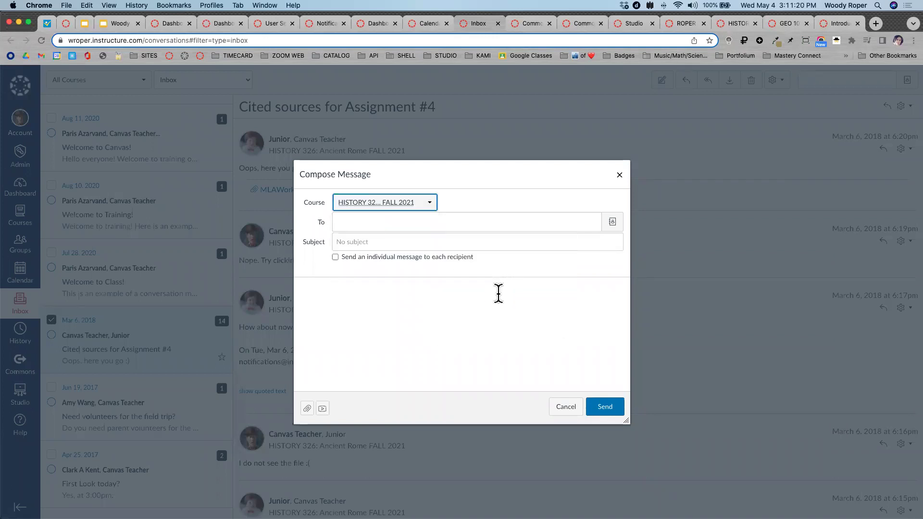
Review the recipient categories in the course address book, from the whole course down to Student Groups, without choosing a recipient.
click(376, 226)
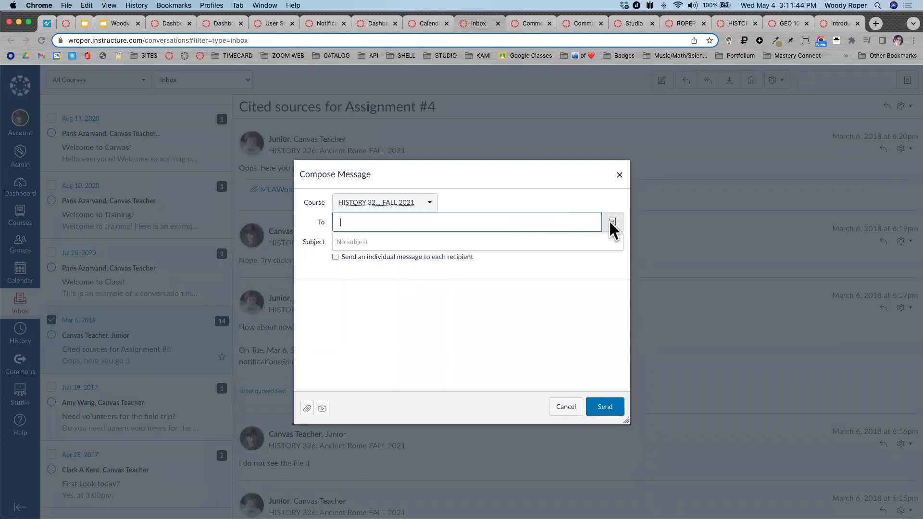
scroll(609, 220, up, 5)
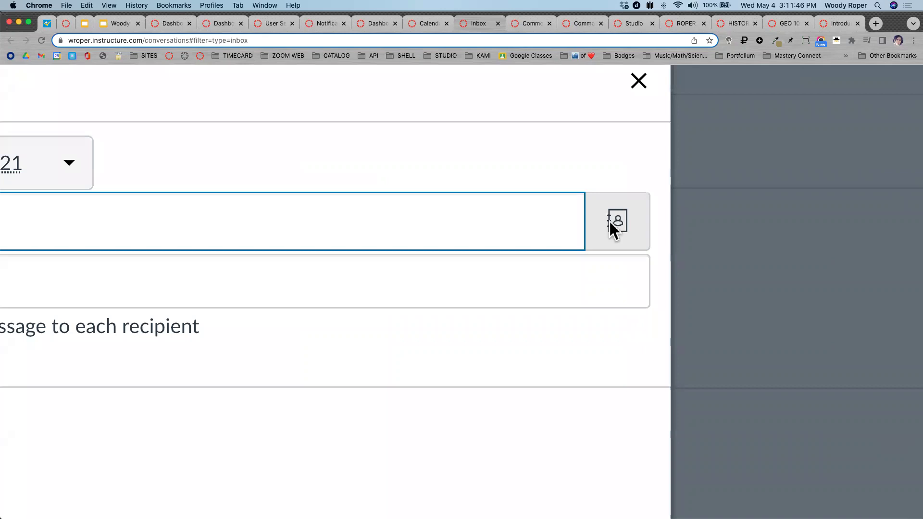
scroll(609, 221, down, 5)
click(613, 222)
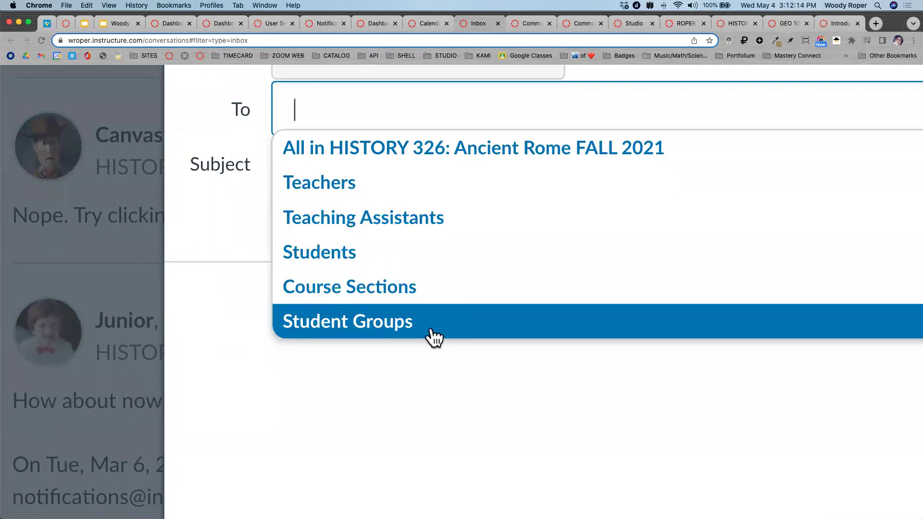
click(236, 335)
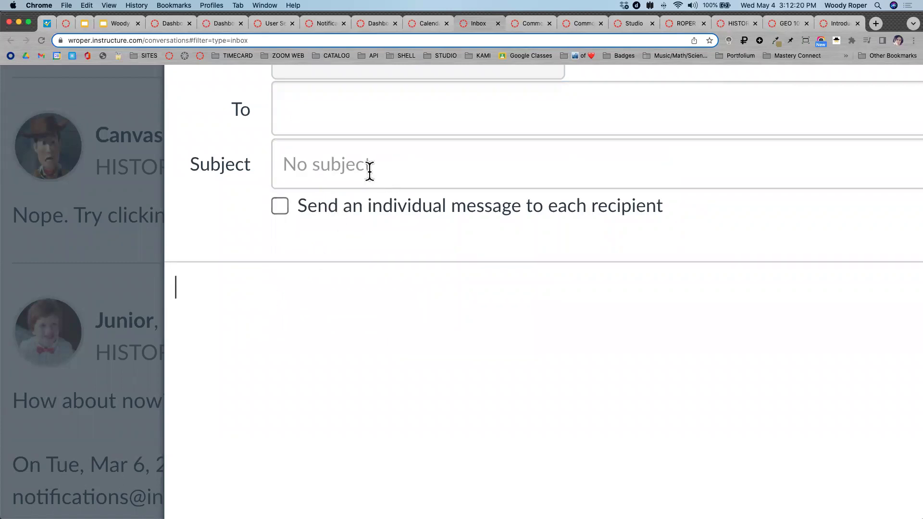
scroll(370, 172, down, 5)
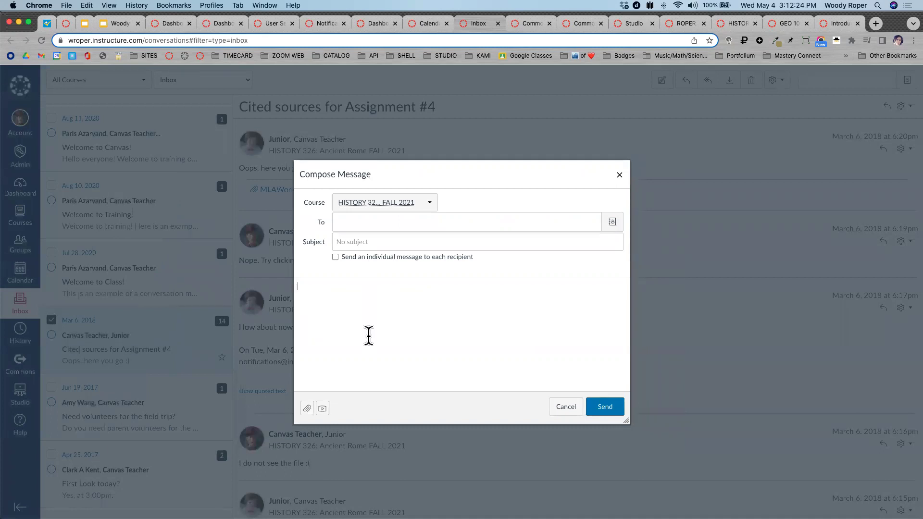
Address the message to all students in HISTORY 326: Ancient Rome FALL 2021 and place the cursor in the message body.
click(613, 223)
click(380, 273)
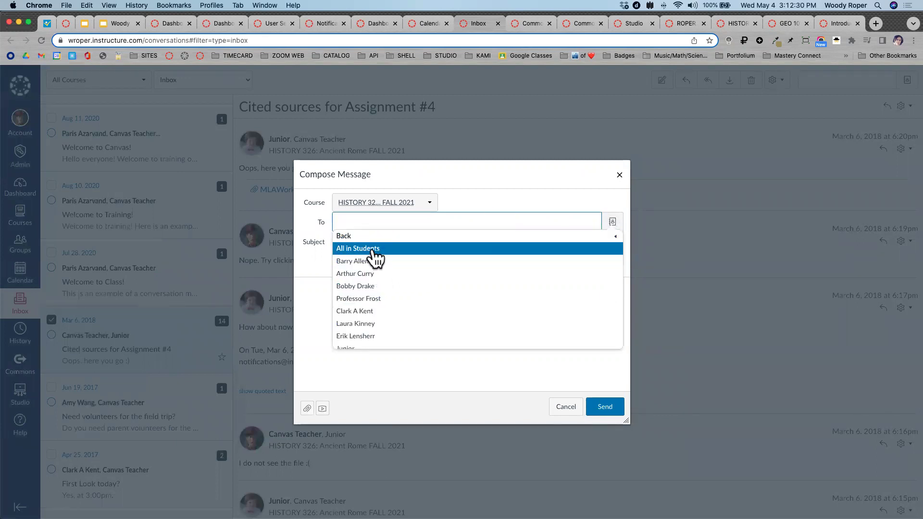
click(358, 248)
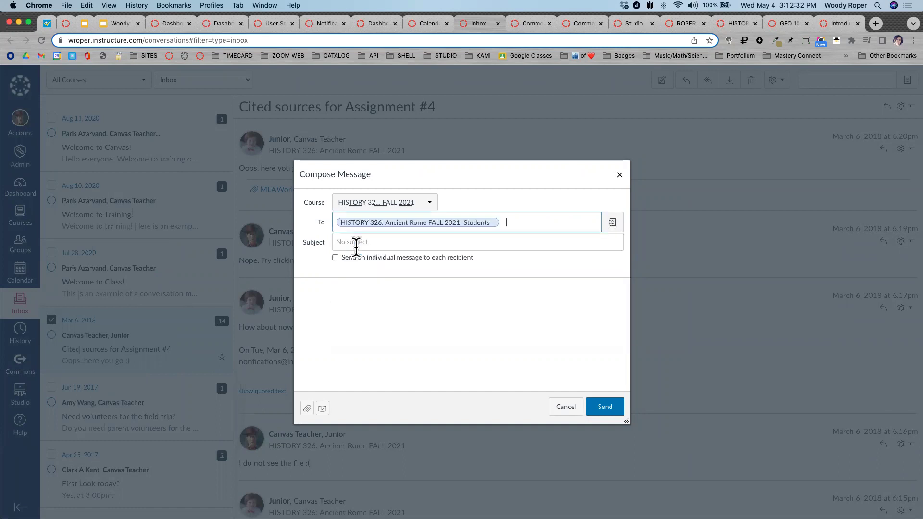
click(343, 307)
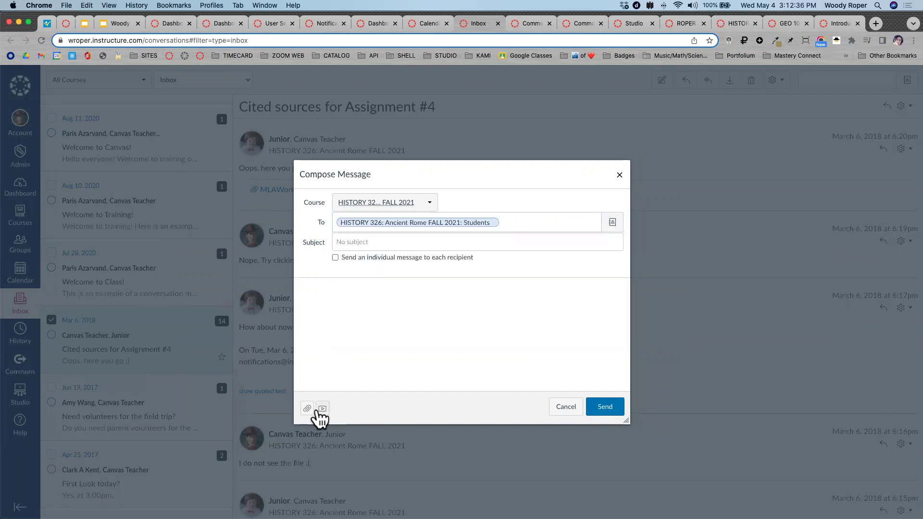
Show the message's audio and video recording dialog with the webcam turned off, check its upload option, and close it without recording.
scroll(316, 412, up, 5)
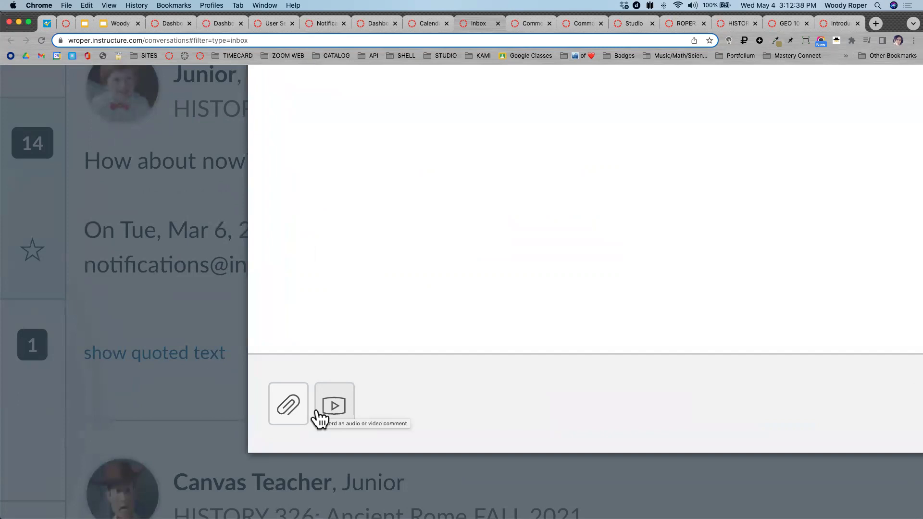
click(346, 409)
scroll(345, 408, down, 5)
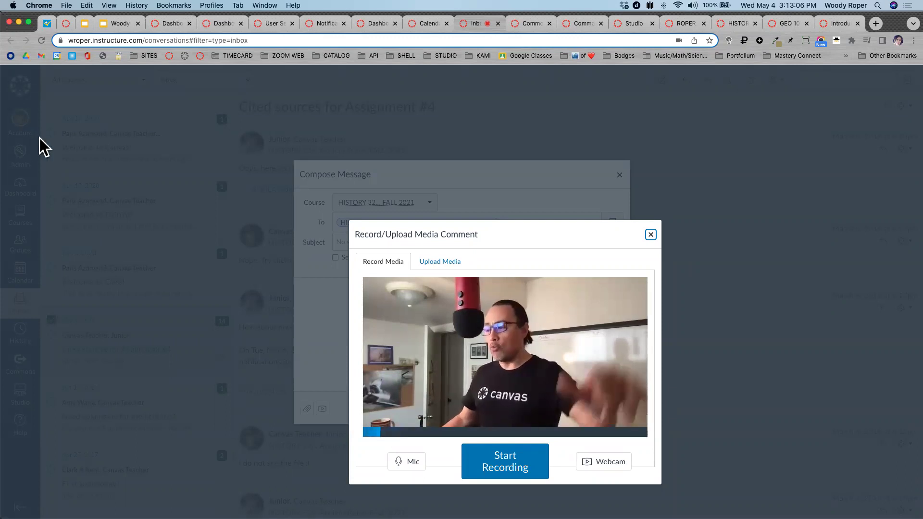
click(597, 462)
key(Down)
key(Return)
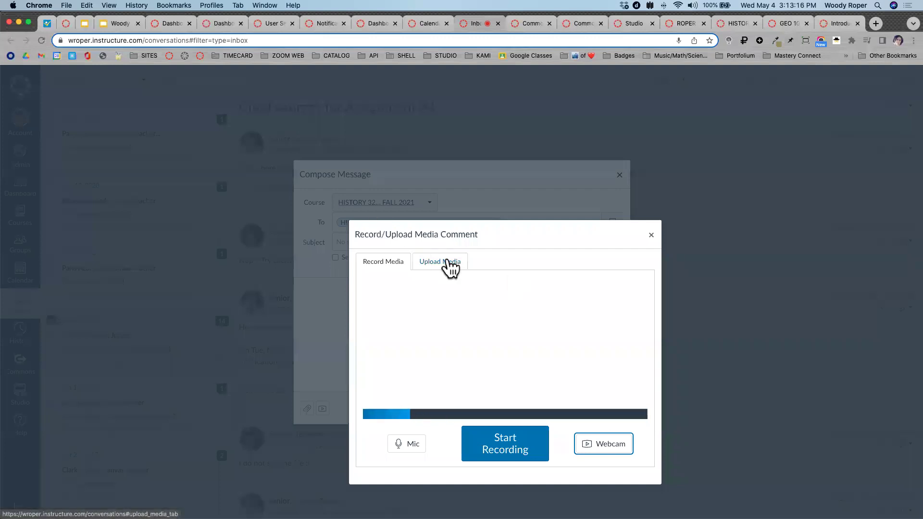
scroll(451, 268, up, 5)
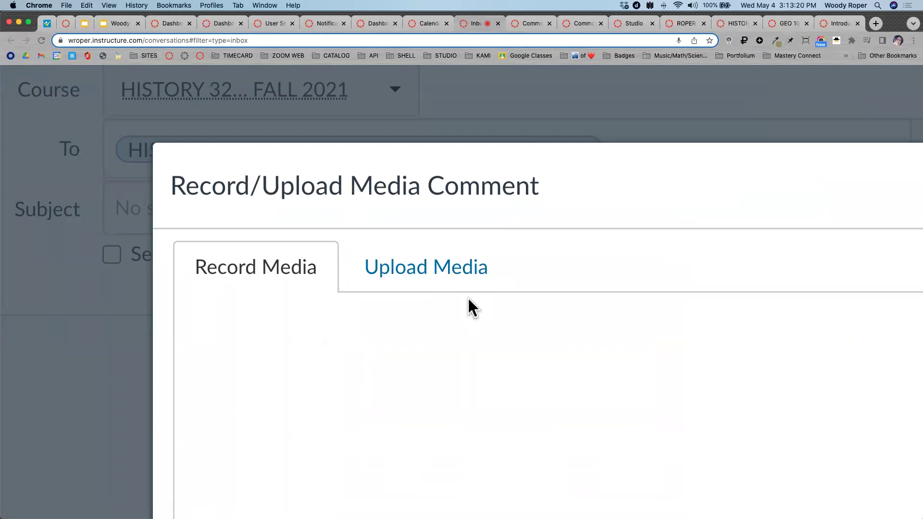
scroll(467, 297, down, 5)
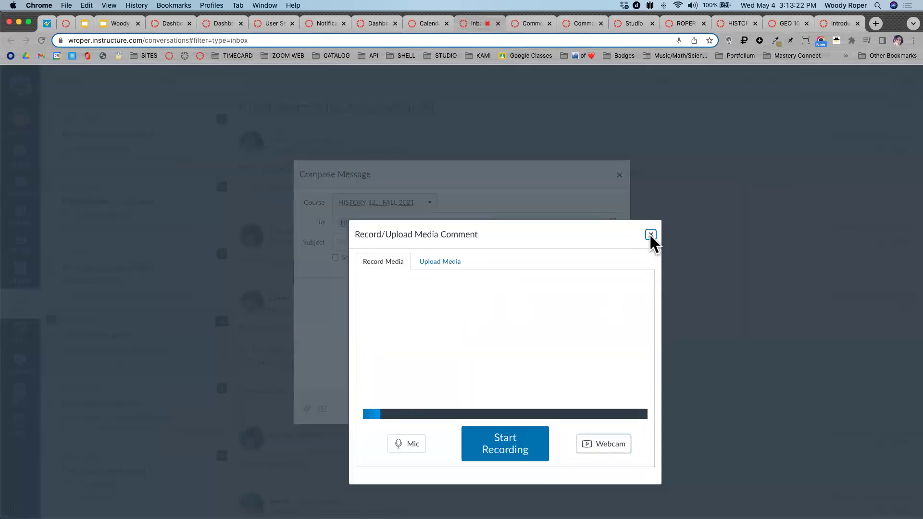
click(650, 236)
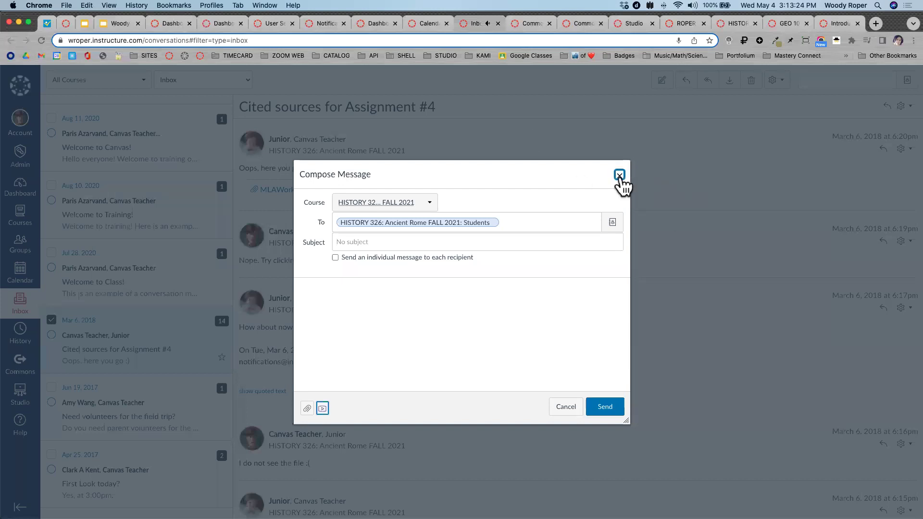
Discard the new message without sending it, switch to the Google Slides presentation, and advance to the STUDIO slide.
click(620, 174)
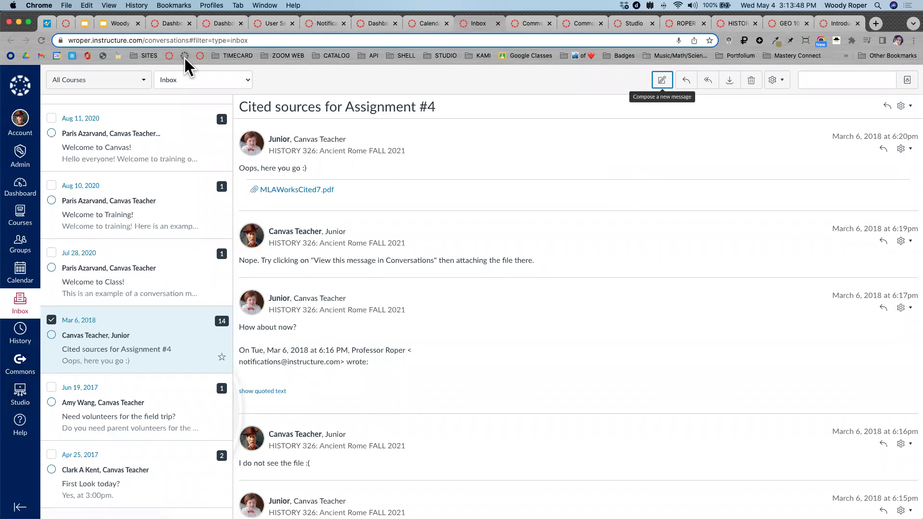
click(117, 24)
click(599, 215)
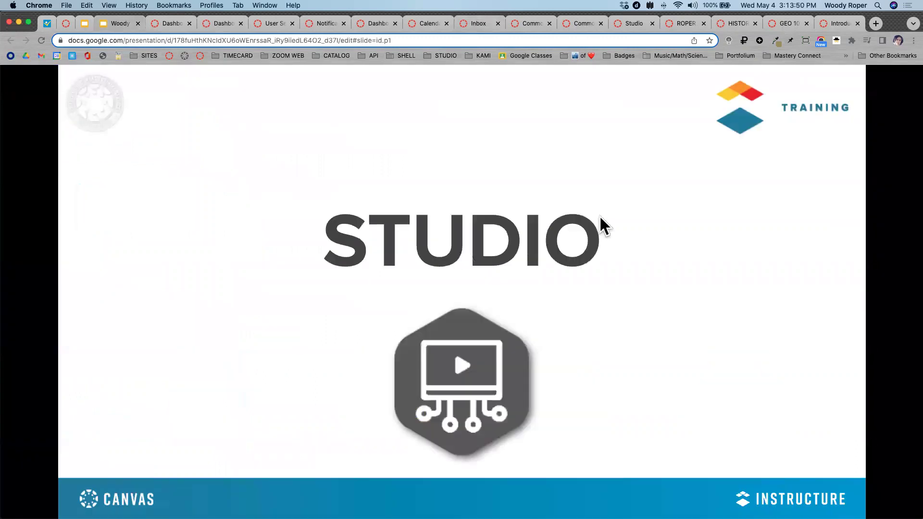
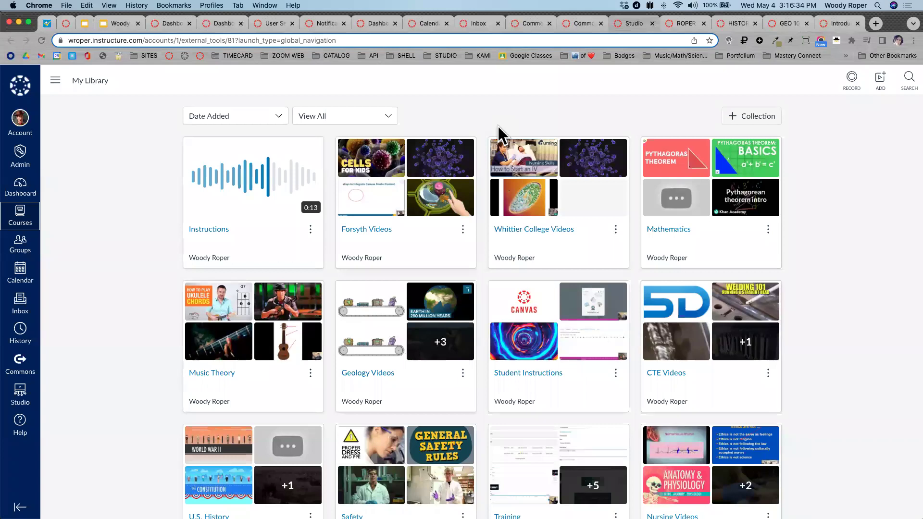
Browse the Studio library, reload the page to restore the session, and open the Biology collection.
scroll(499, 127, down, 5)
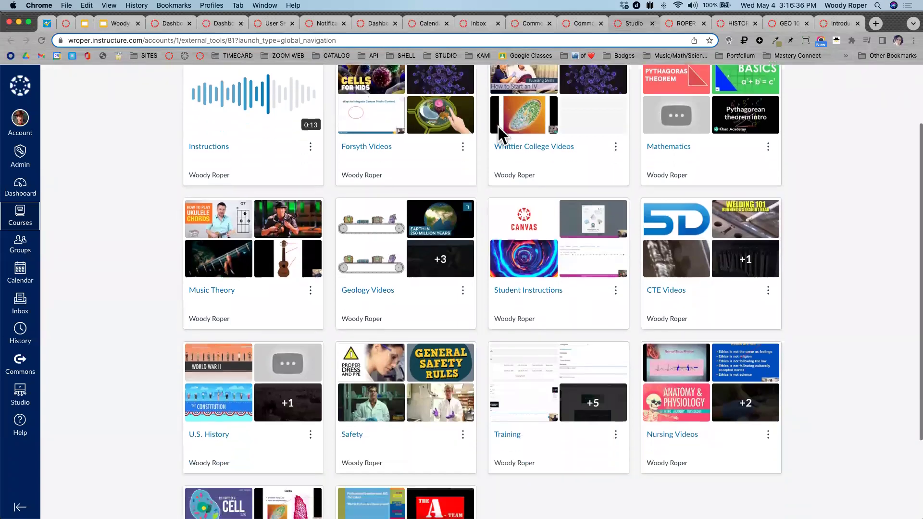
click(237, 428)
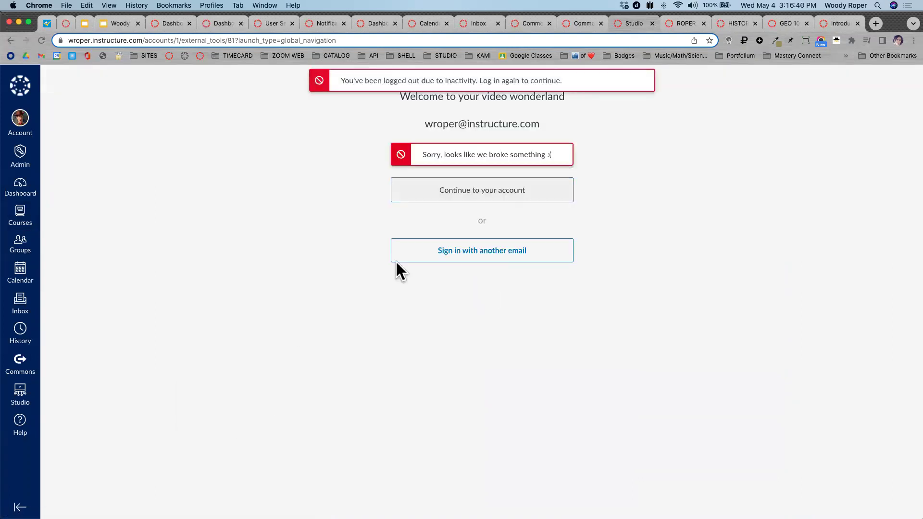
click(41, 40)
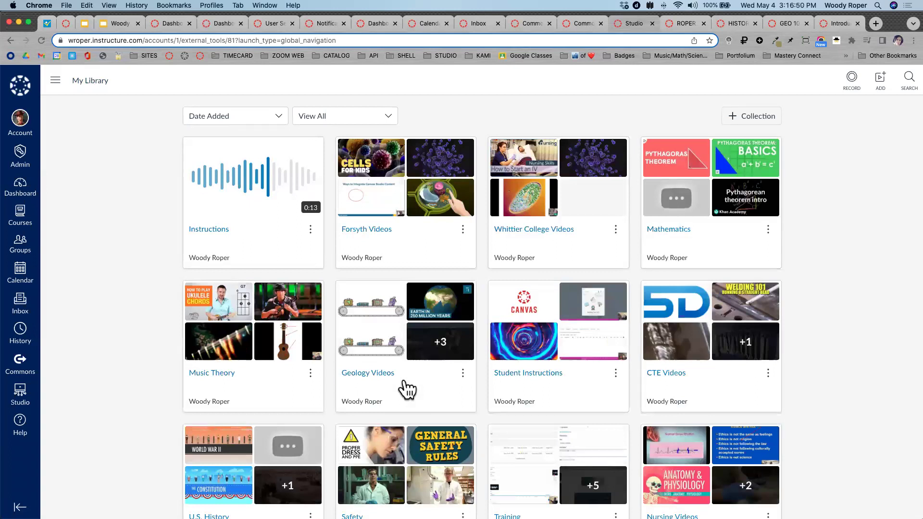
scroll(406, 390, down, 5)
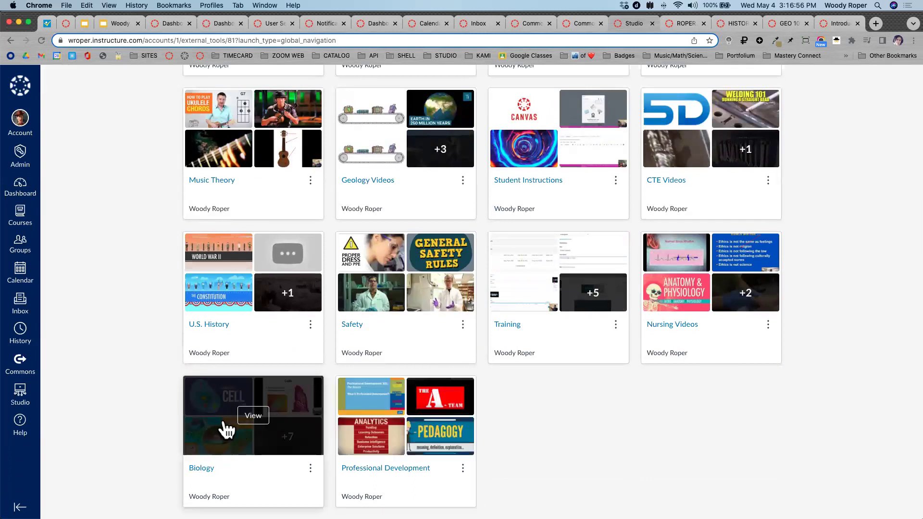
click(248, 417)
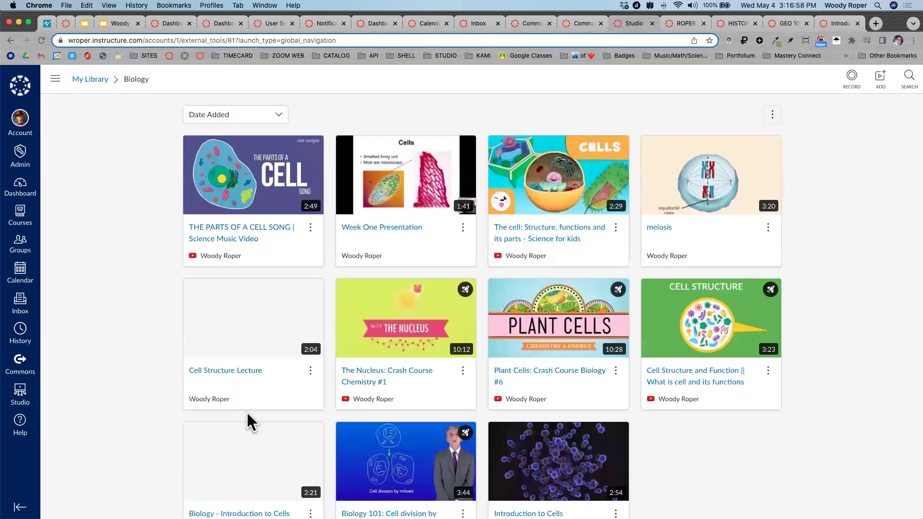
Open the Introduction to Cells video and switch its context to the Biology 456 Quarter 1 Period Two 2022-2023 course.
click(609, 468)
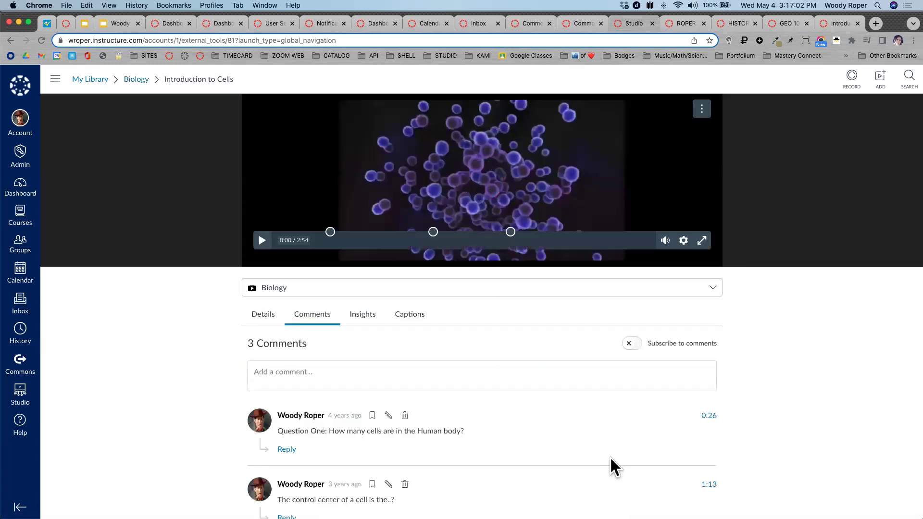
click(319, 285)
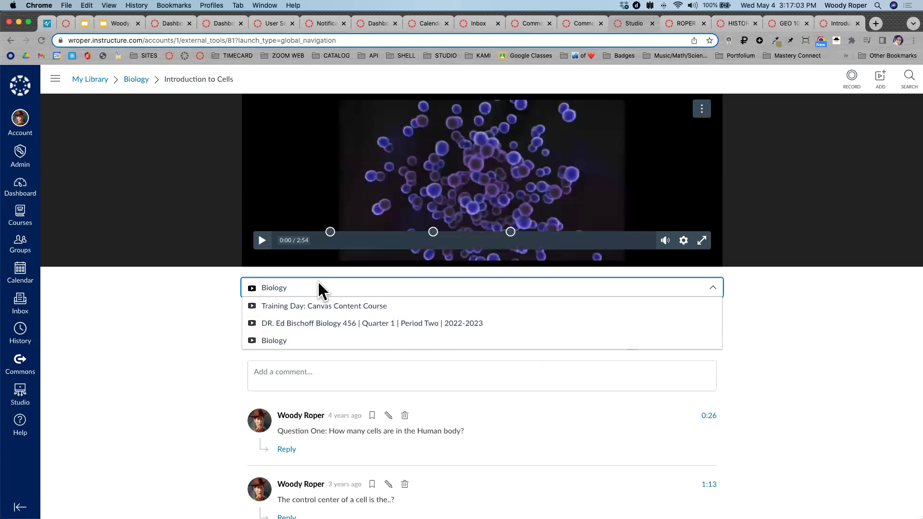
click(307, 323)
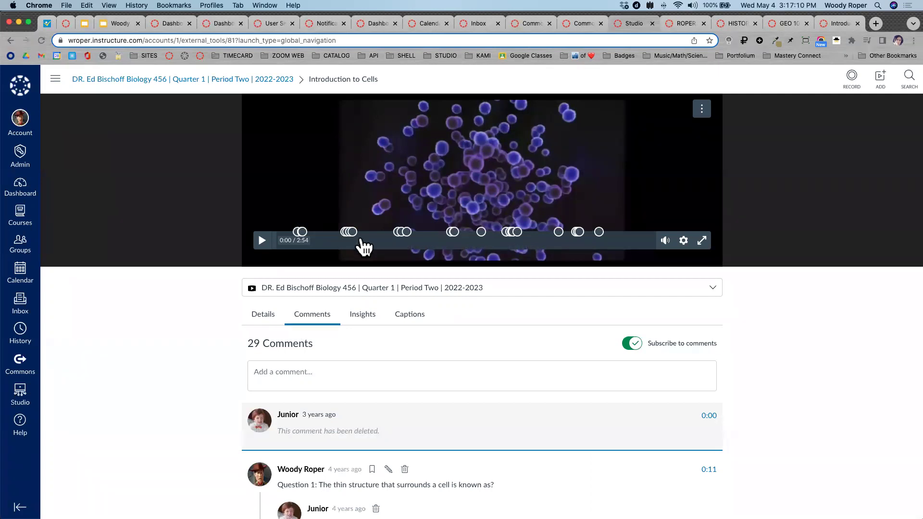
Examine the video's student insights, including the Unique Viewers and Number of Plays charts and the Viewers list.
click(369, 313)
scroll(369, 312, down, 3)
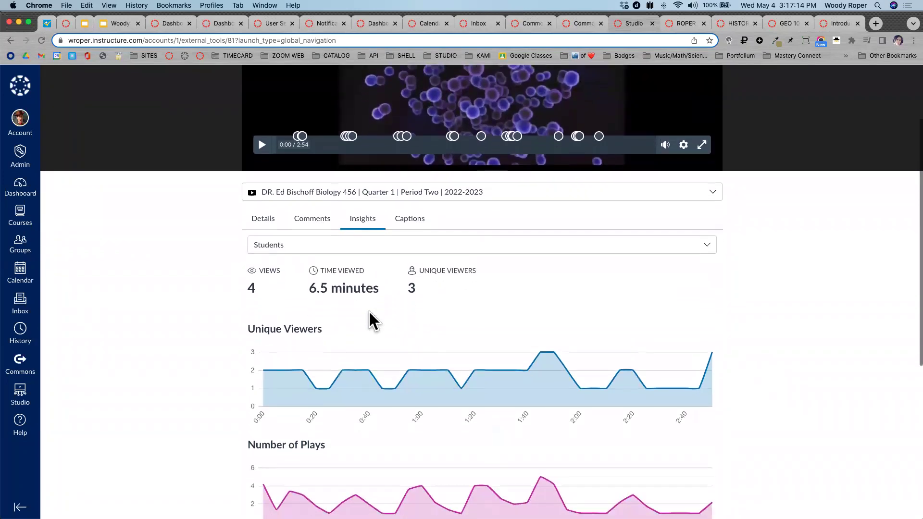
scroll(370, 313, down, 3)
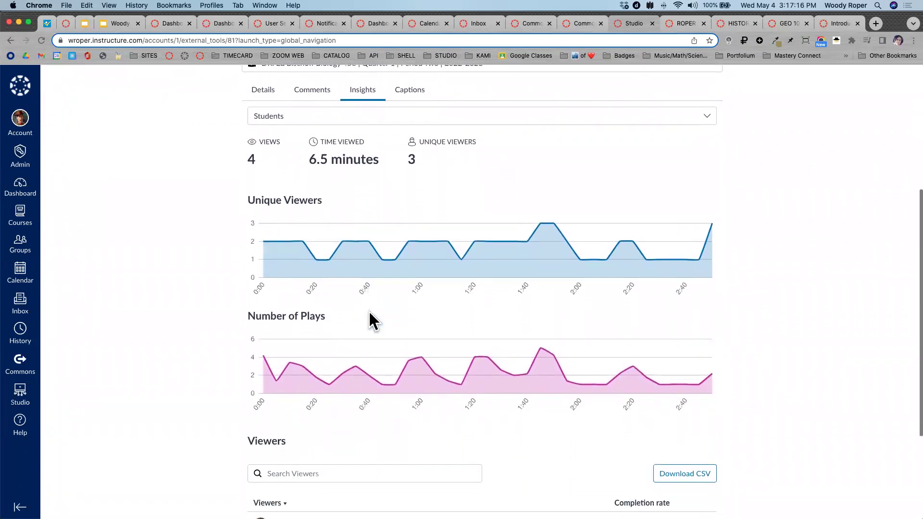
Review the video's Viewers list, switch to the Google Slides presentation, and advance to the COMMONS slide.
scroll(369, 313, down, 2)
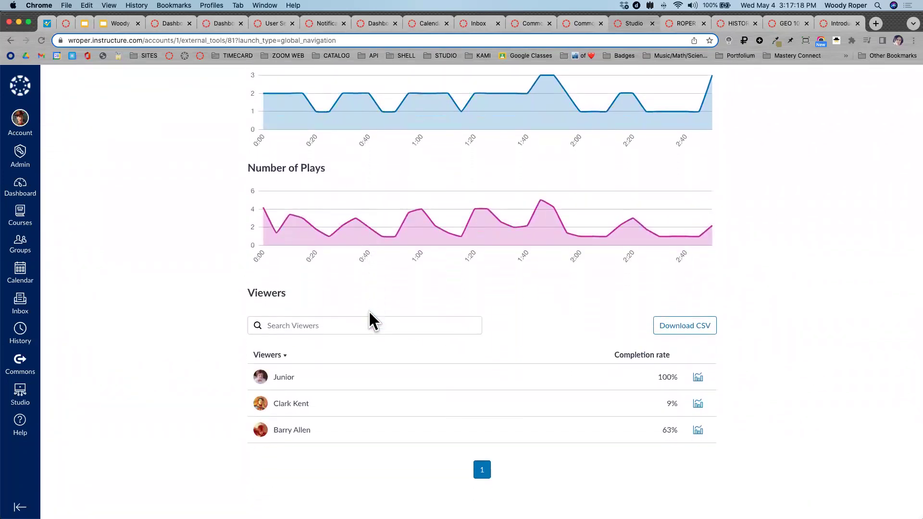
scroll(369, 311, up, 8)
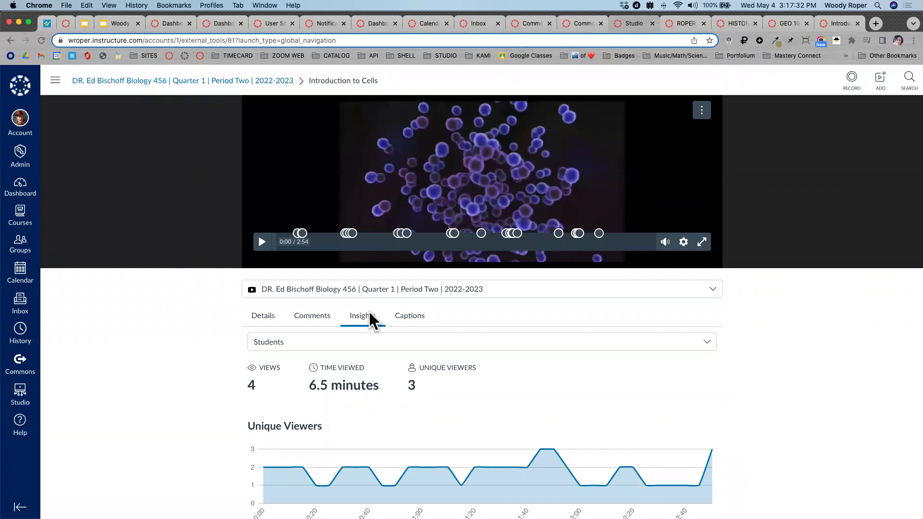
click(118, 24)
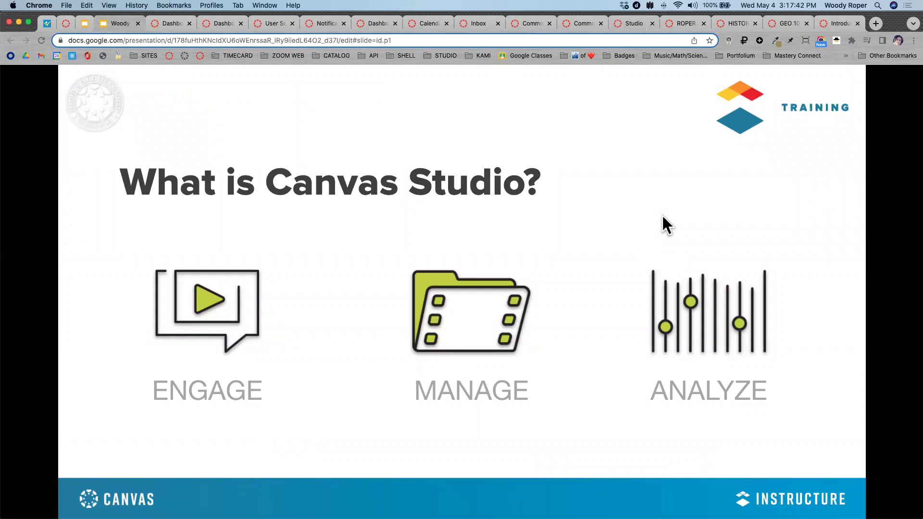
click(673, 198)
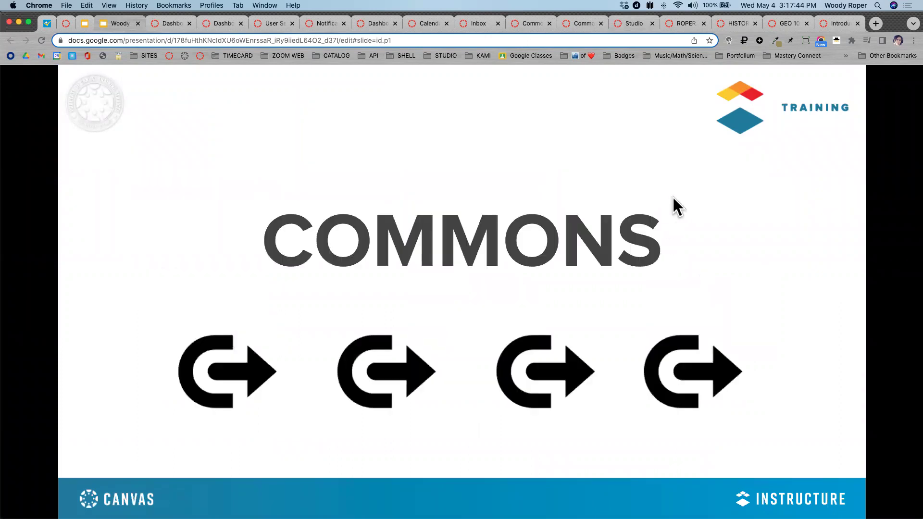
Switch to the Canvas Dashboard and on to the unfiltered Commons search page sorted by Most Relevant, and examine its results.
click(171, 23)
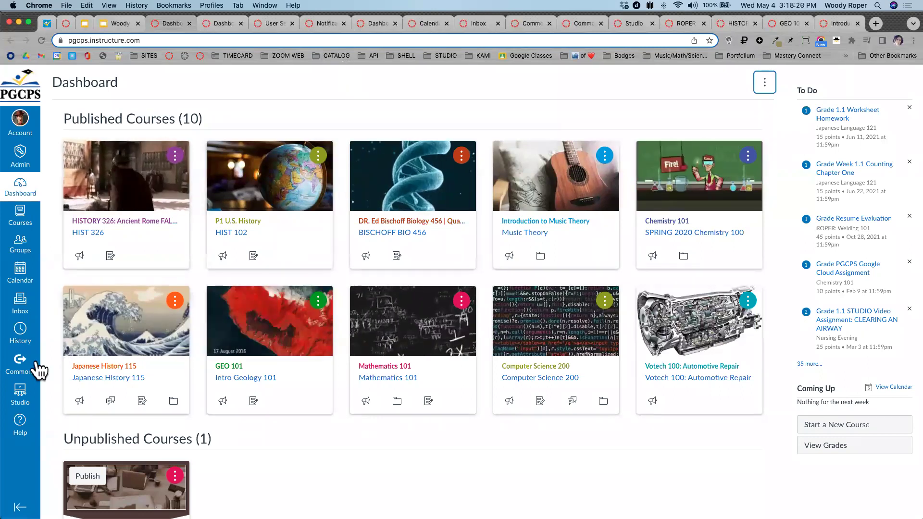
click(528, 27)
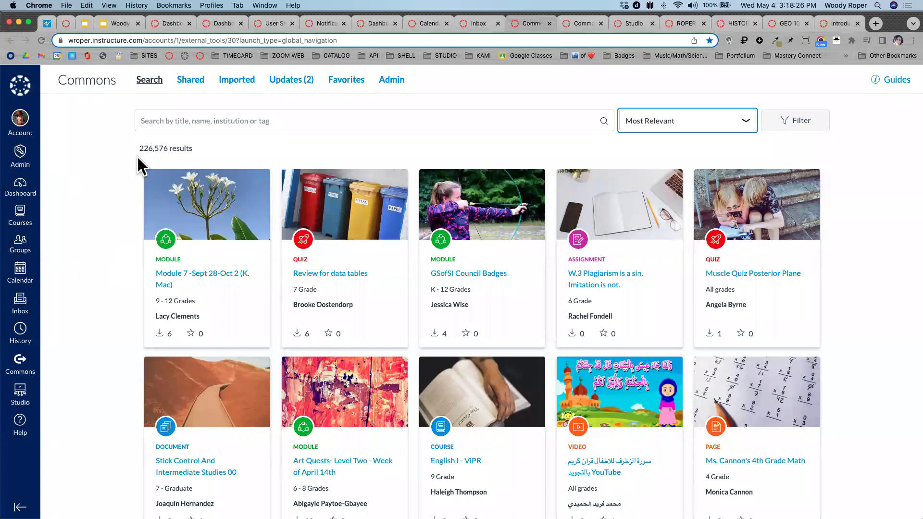
scroll(137, 156, up, 5)
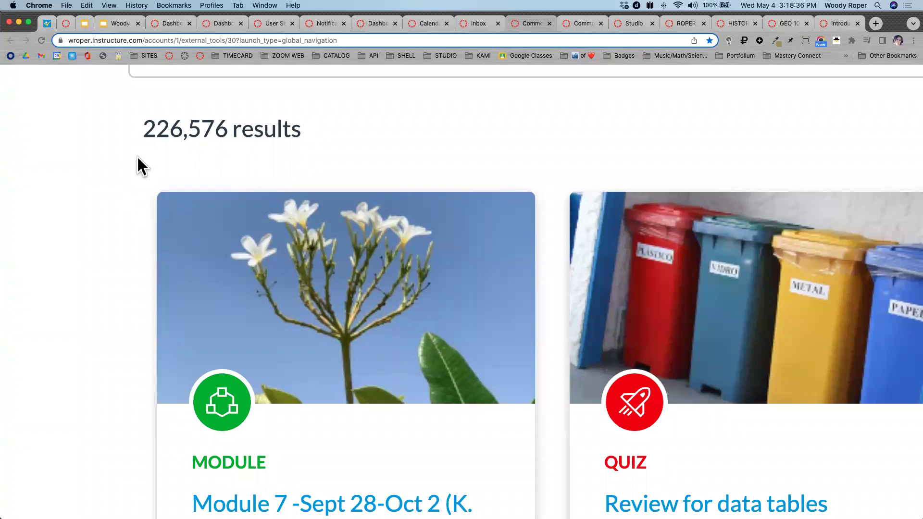
scroll(137, 158, down, 5)
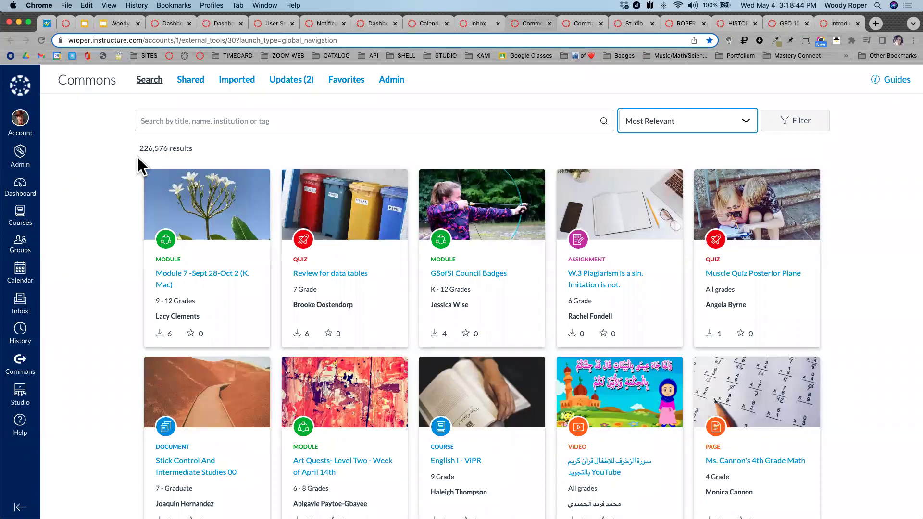
Switch to the Commons page filtered to Prince George's County Public Schools and sort its resources by Most Downloaded.
click(573, 25)
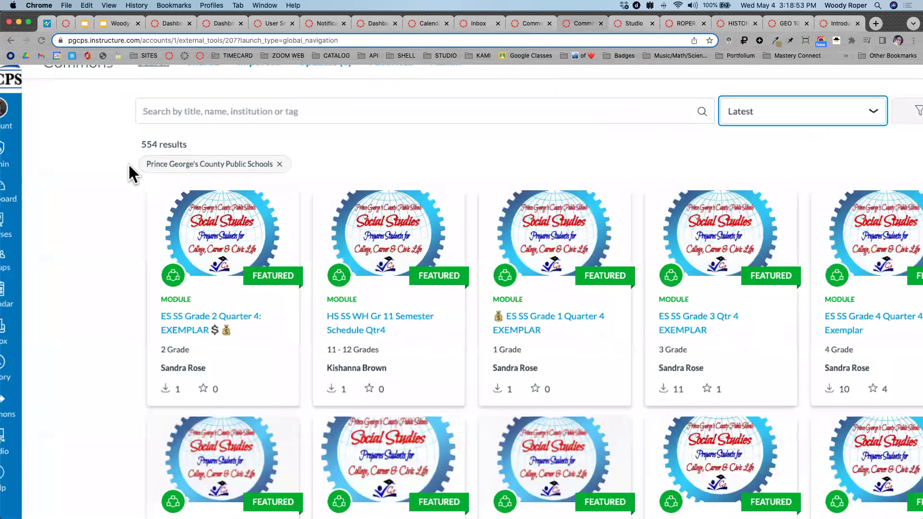
scroll(128, 163, up, 5)
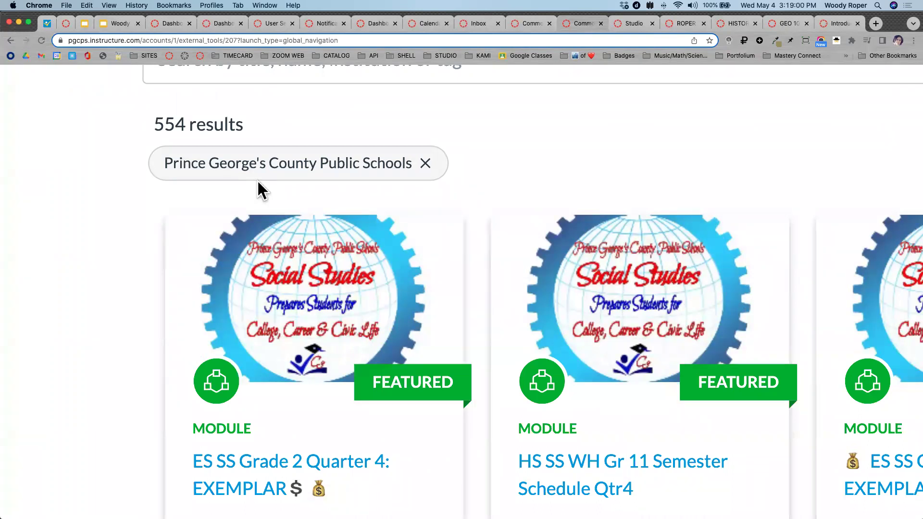
scroll(257, 190, down, 5)
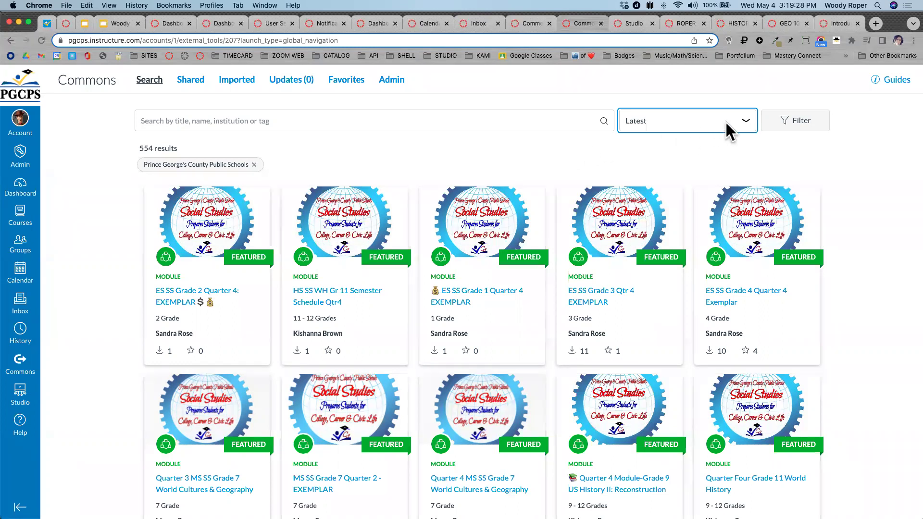
scroll(726, 124, up, 10)
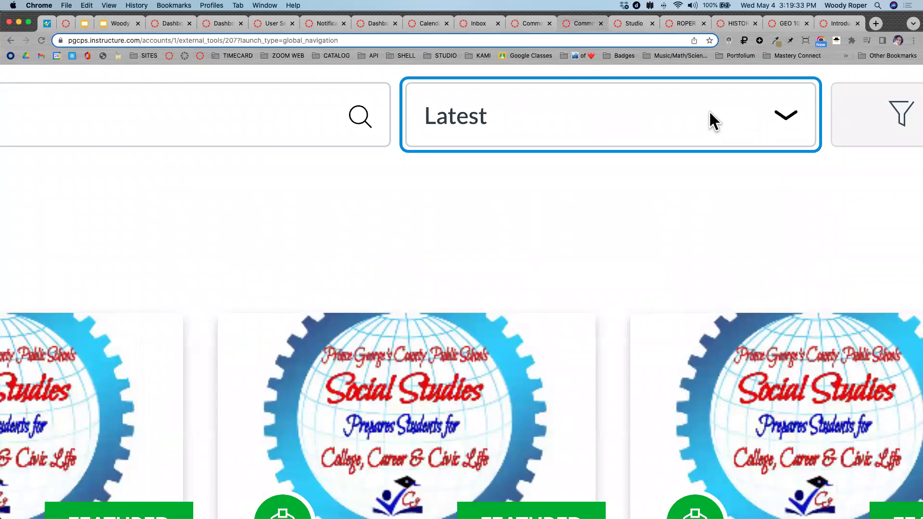
click(711, 120)
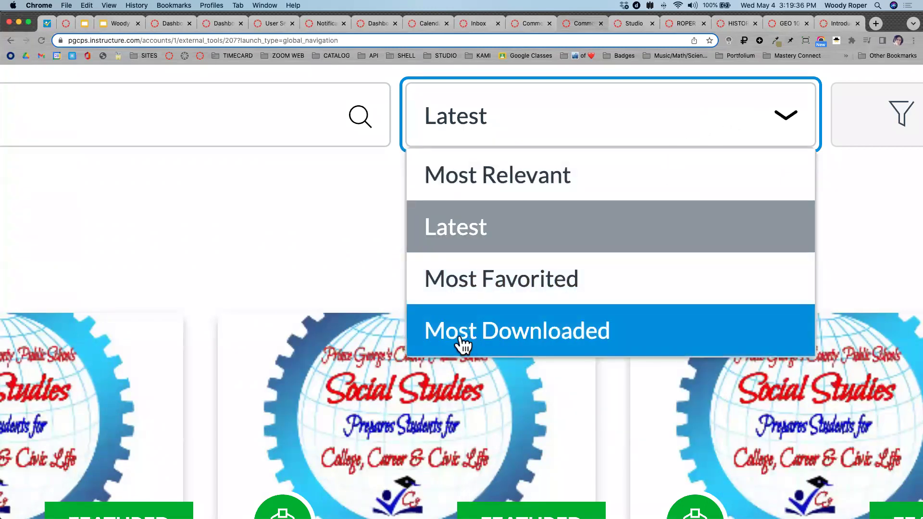
click(589, 343)
key(super+0)
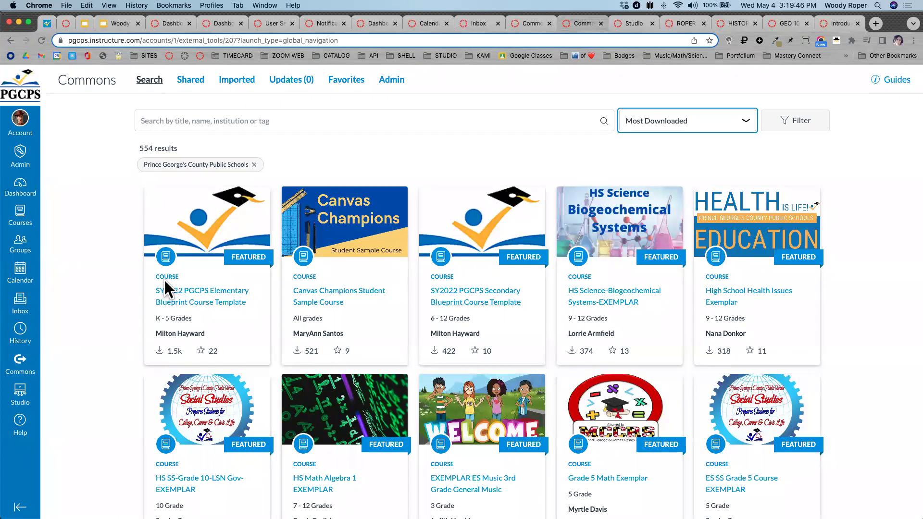
Examine the SY2022 PGCPS Elementary and Secondary Blueprint Course Template cards in the Commons results.
ctrl+scroll(164, 278, up, 5)
ctrl+scroll(165, 281, up, 2)
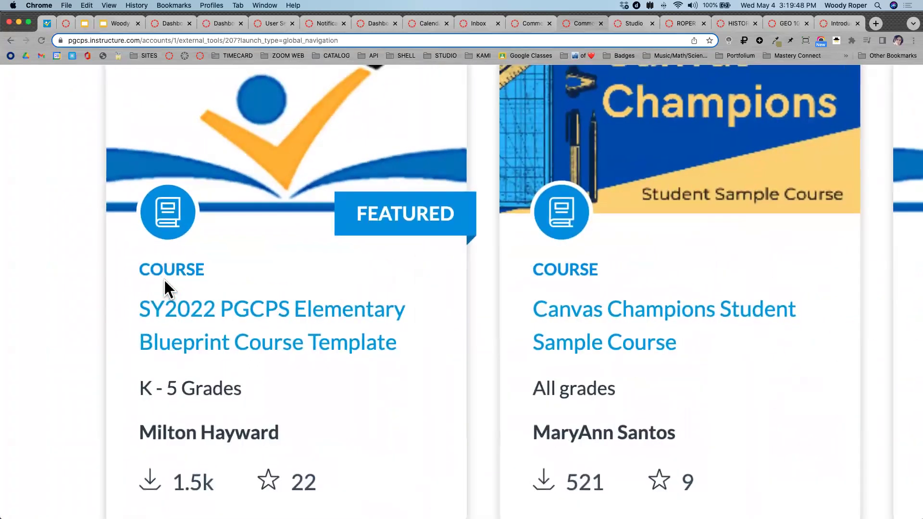
scroll(164, 284, down, 2)
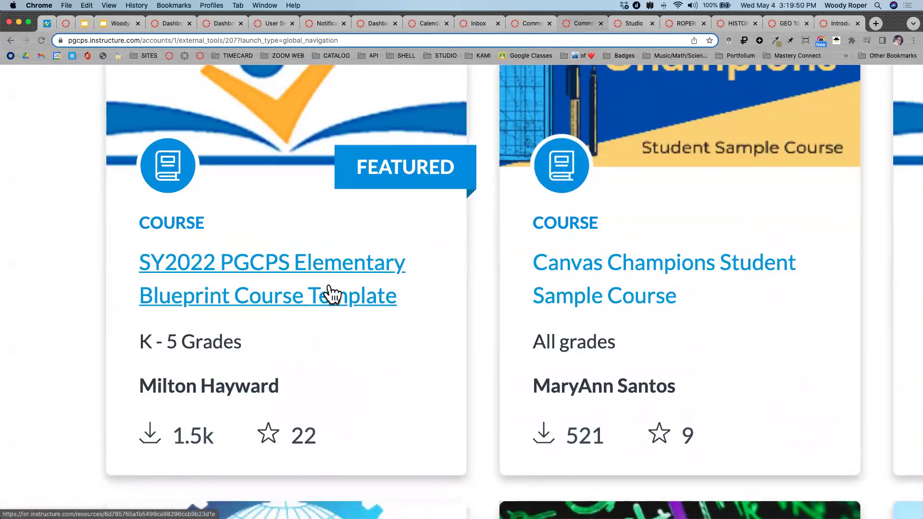
scroll(331, 293, right, 10)
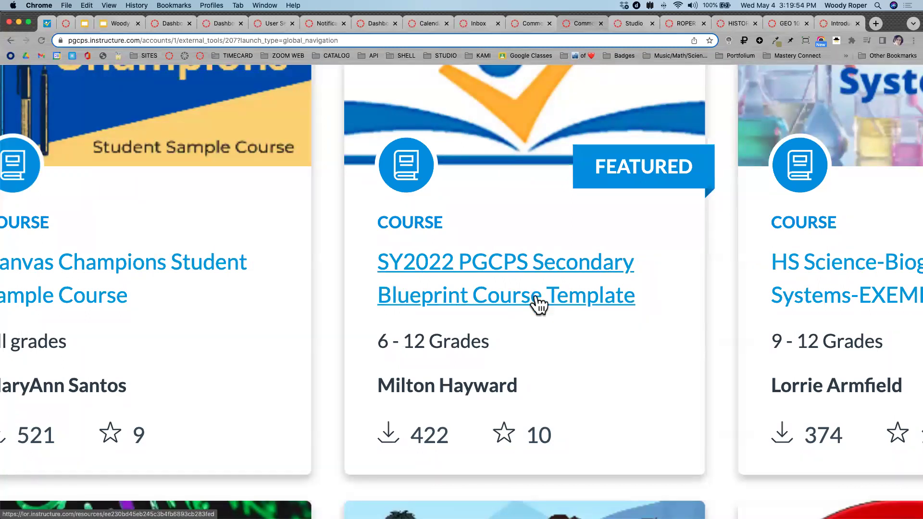
ctrl+scroll(540, 305, down, 5)
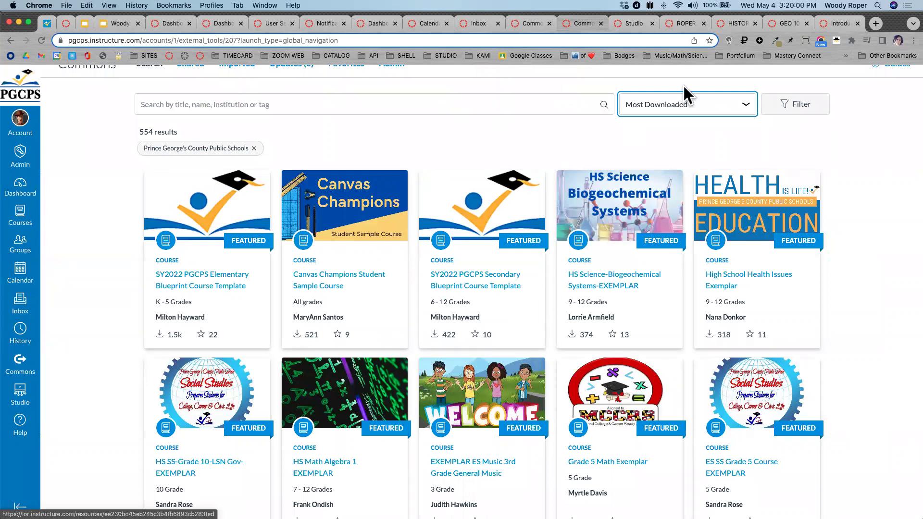
Switch to the PGCPS C&I course and look through its home page from the banner to the Quick Access Links.
click(684, 24)
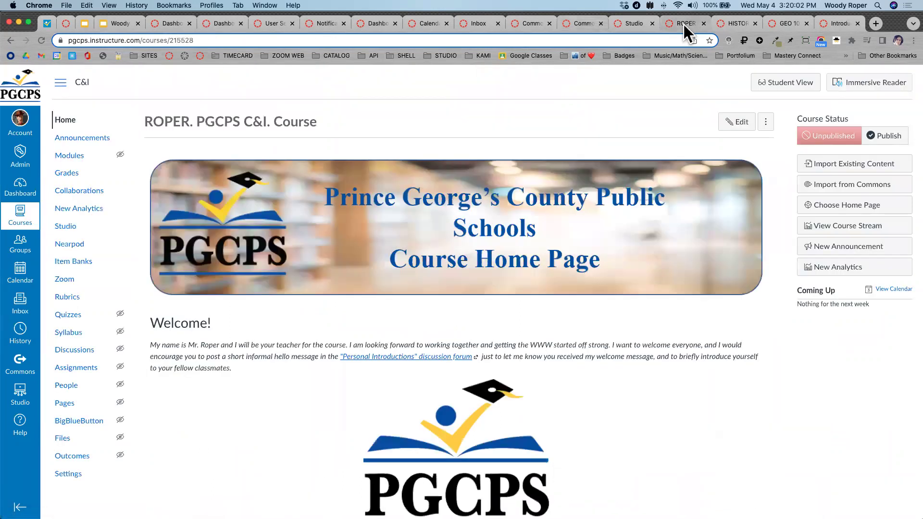
scroll(463, 301, down, 5)
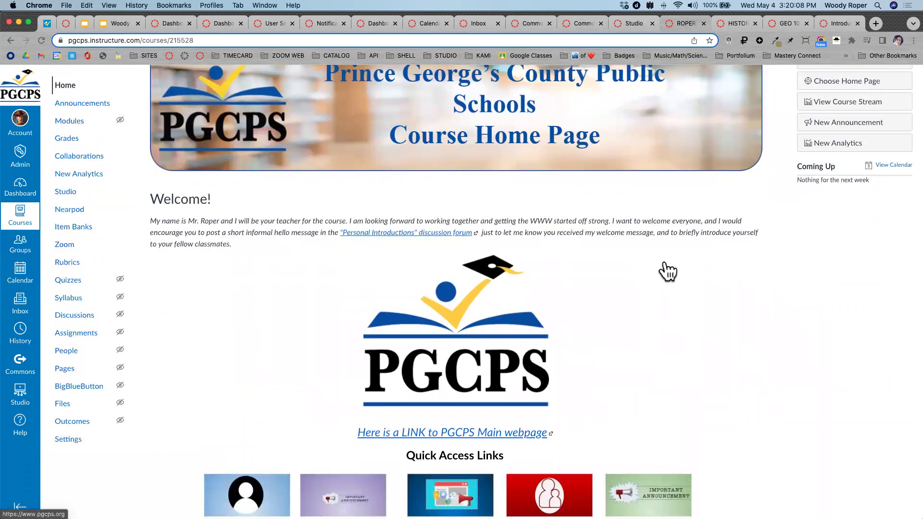
scroll(668, 272, up, 5)
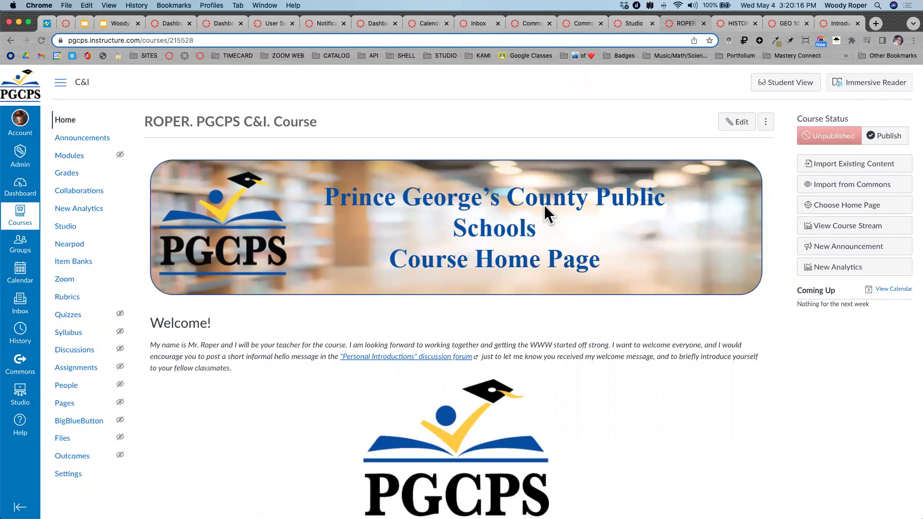
scroll(543, 204, down, 7)
scroll(456, 390, up, 7)
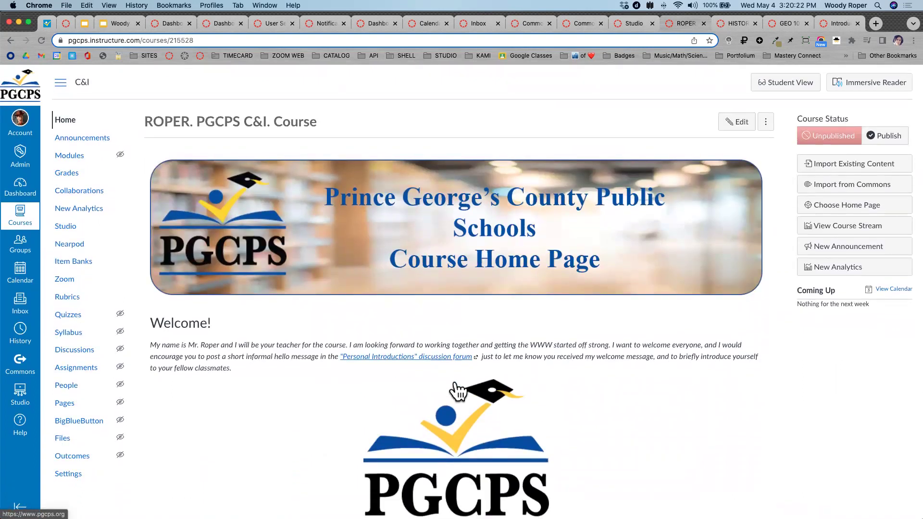
Return to the unfiltered Commons search results and open the Review for data tables quiz.
click(582, 21)
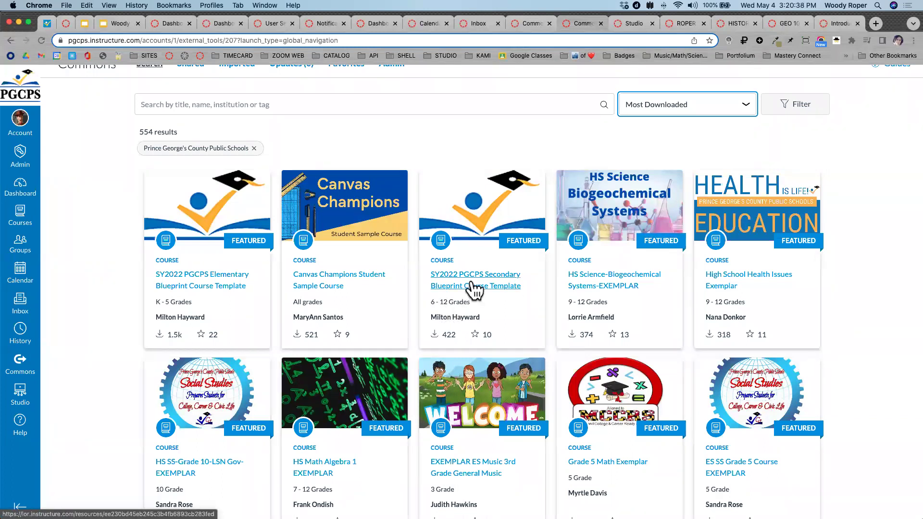
click(525, 24)
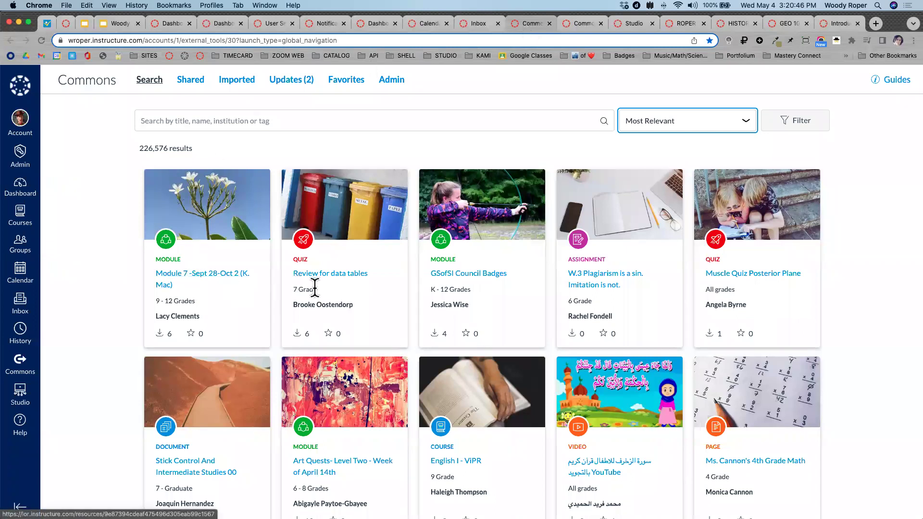
scroll(315, 270, up, 5)
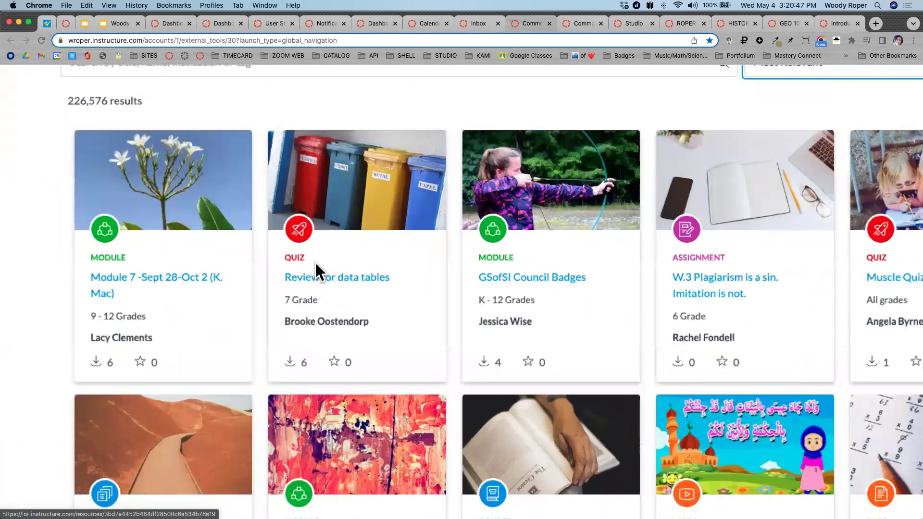
scroll(314, 261, down, 5)
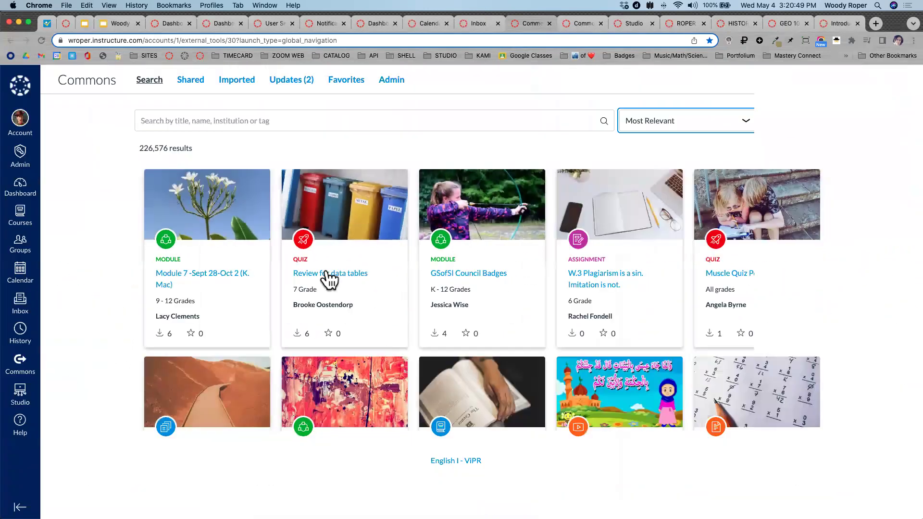
click(322, 272)
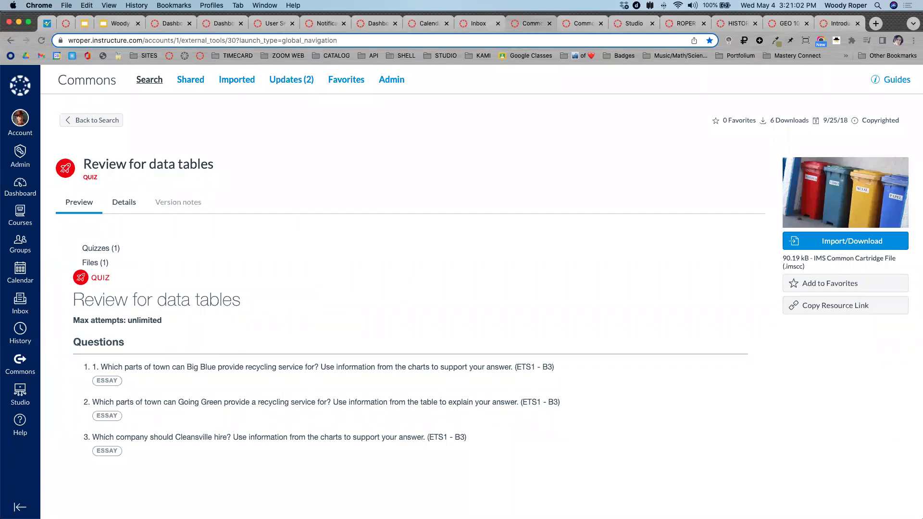
Open the import and download options for the Review for data tables quiz.
scroll(884, 243, up, 5)
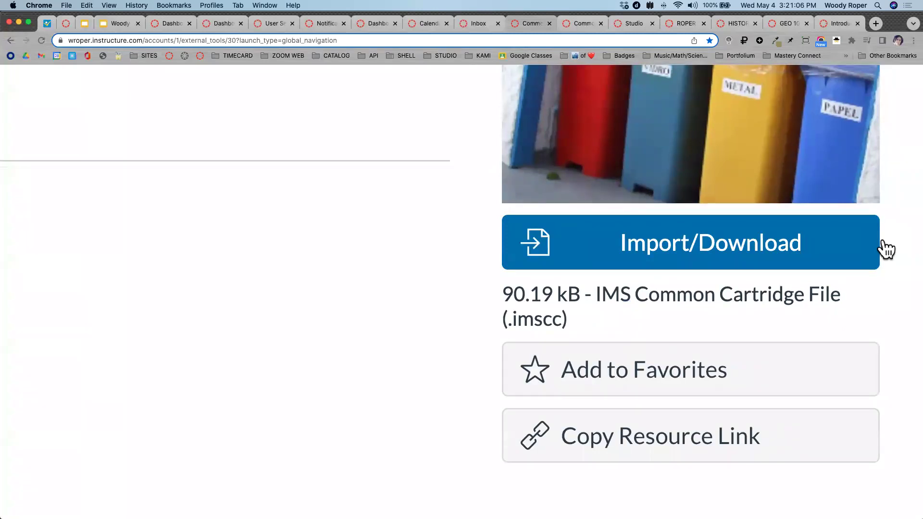
scroll(885, 243, down, 5)
click(882, 242)
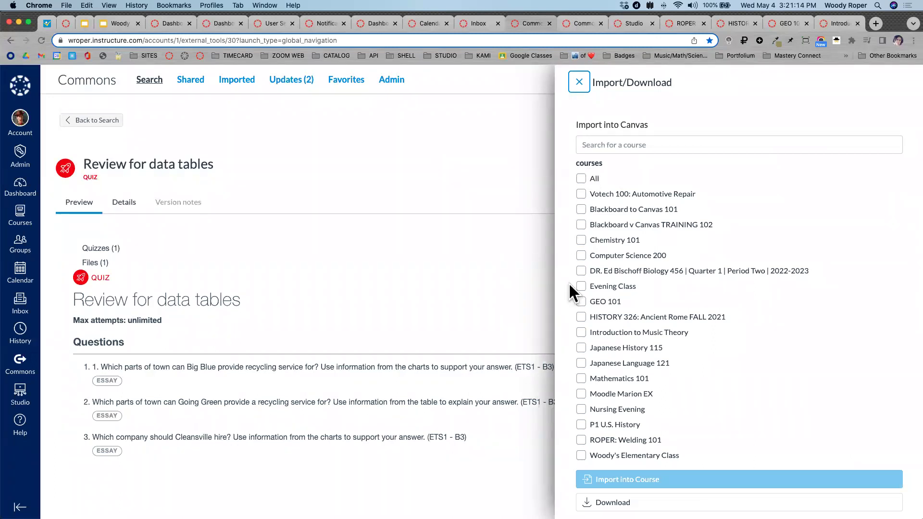
click(580, 194)
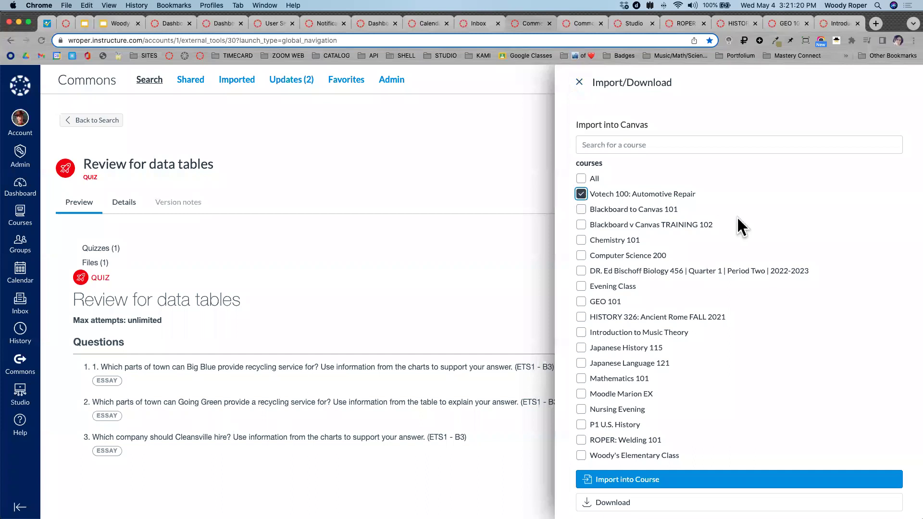
click(581, 179)
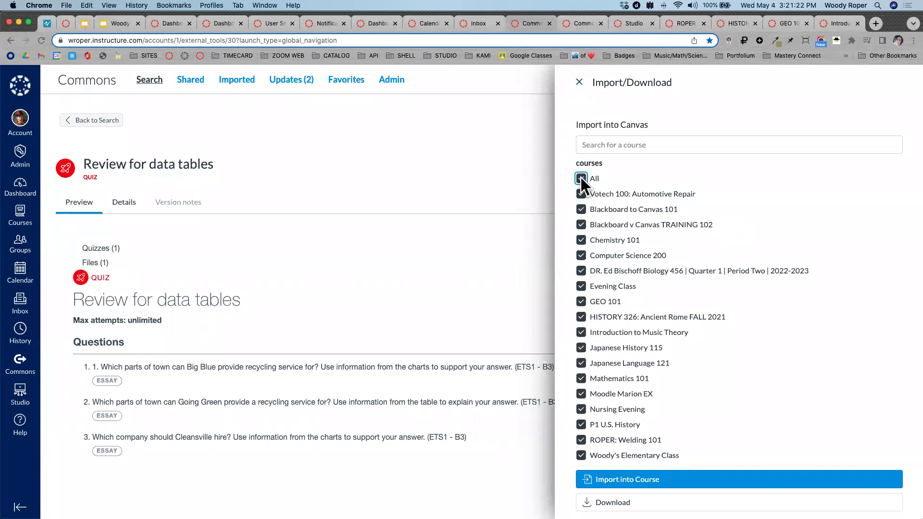
click(580, 178)
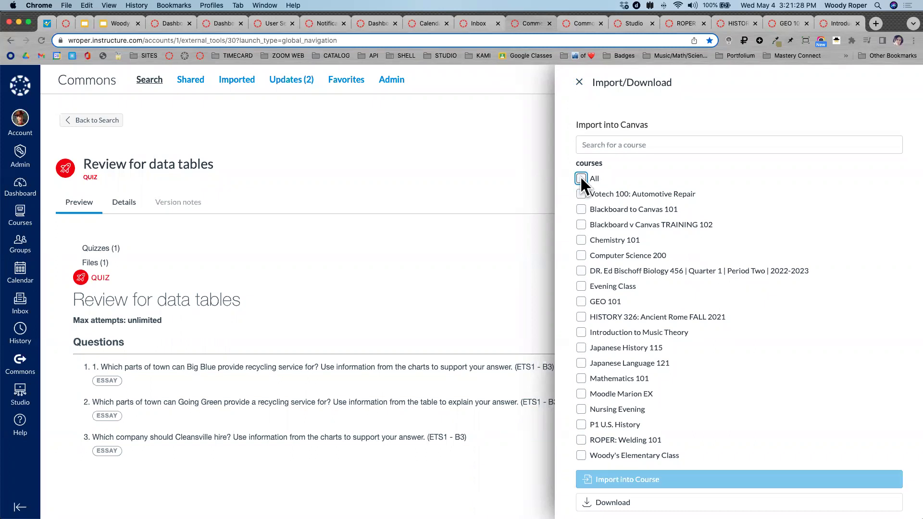
Select Votech 100: Automotive Repair and Blackboard to Canvas 101 as the courses for importing the quiz.
click(581, 194)
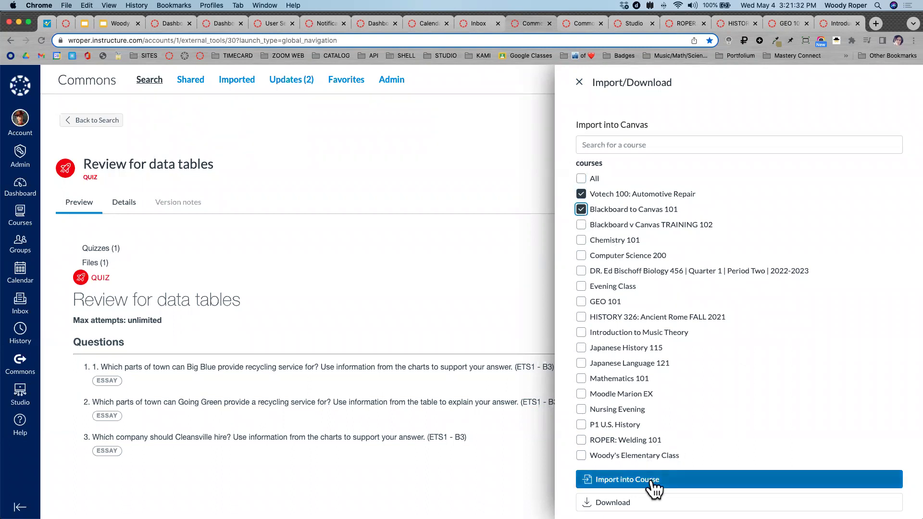
scroll(651, 484, up, 5)
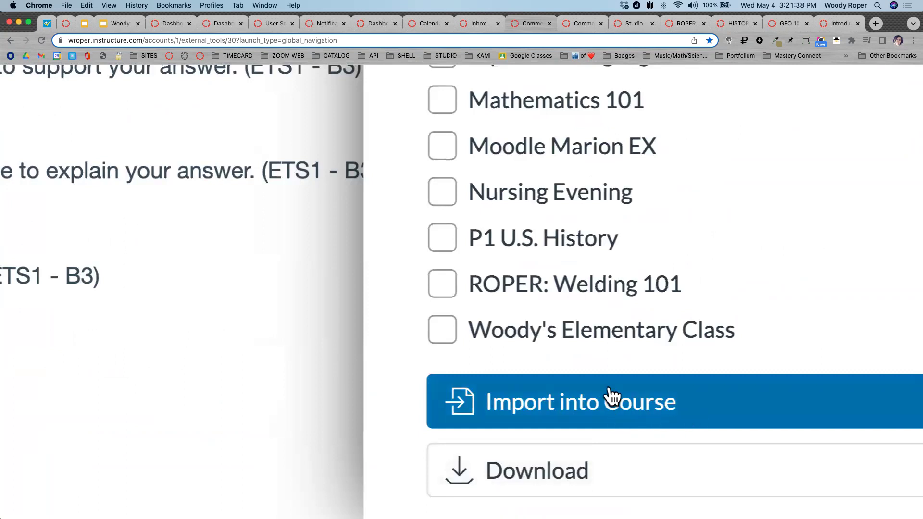
scroll(499, 377, down, 5)
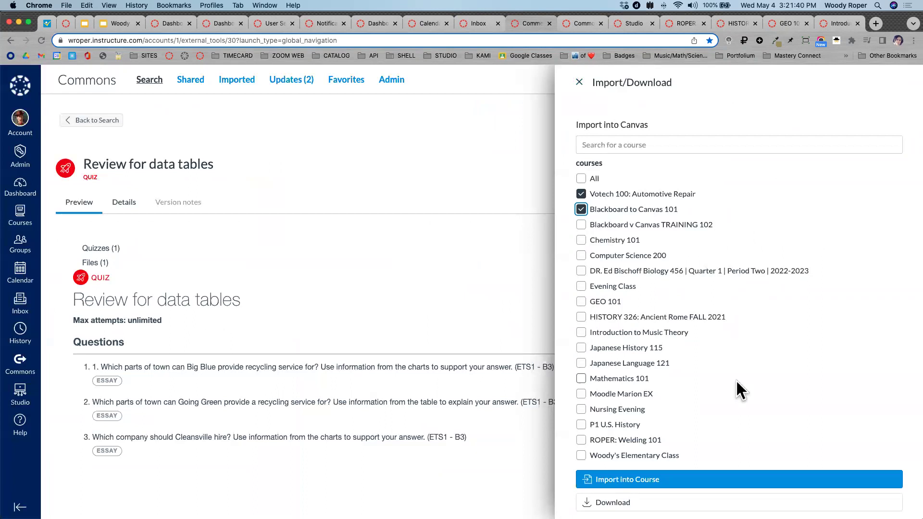
Try to import the quiz into Votech 100: Automotive Repair, GEO 101 and HISTORY 326: Ancient Rome FALL 2021, leaving out Blackboard to Canvas 101.
click(580, 209)
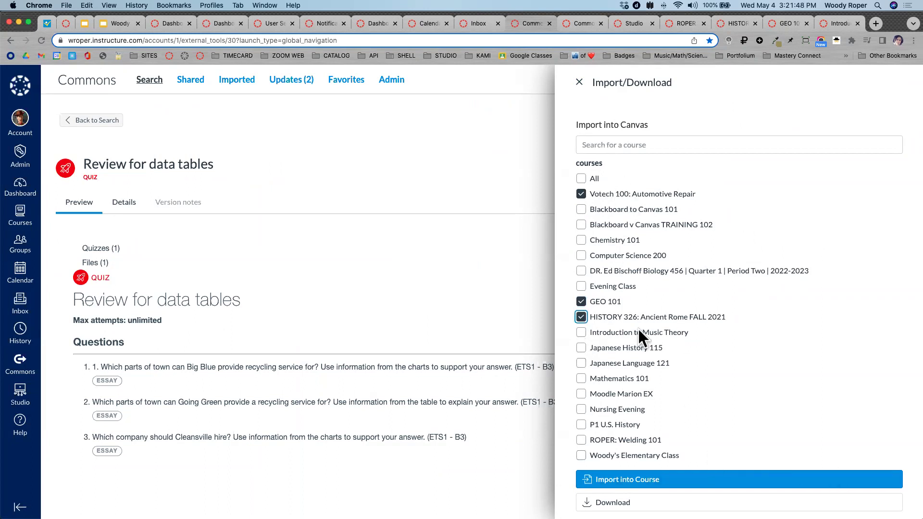
click(660, 481)
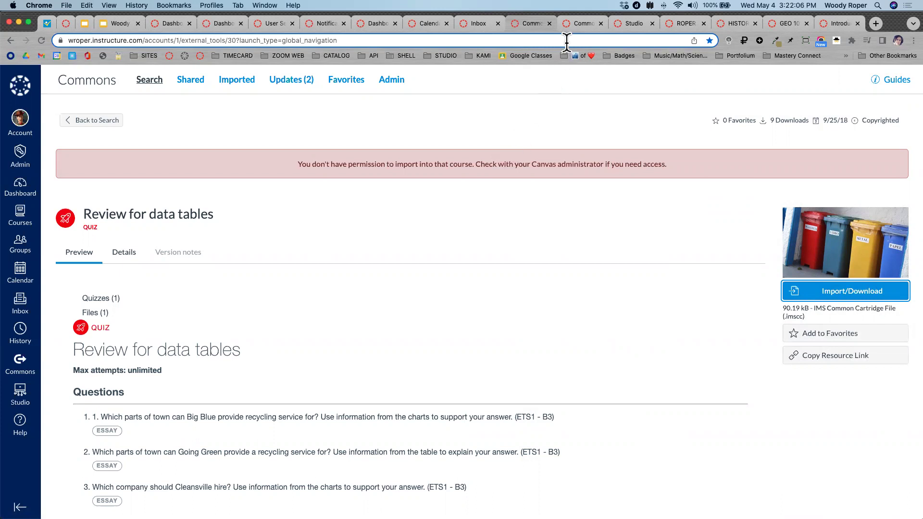
Switch to the PGCPS Commons results and look at the SY2022 Elementary and Secondary Blueprint Course Templates.
click(573, 27)
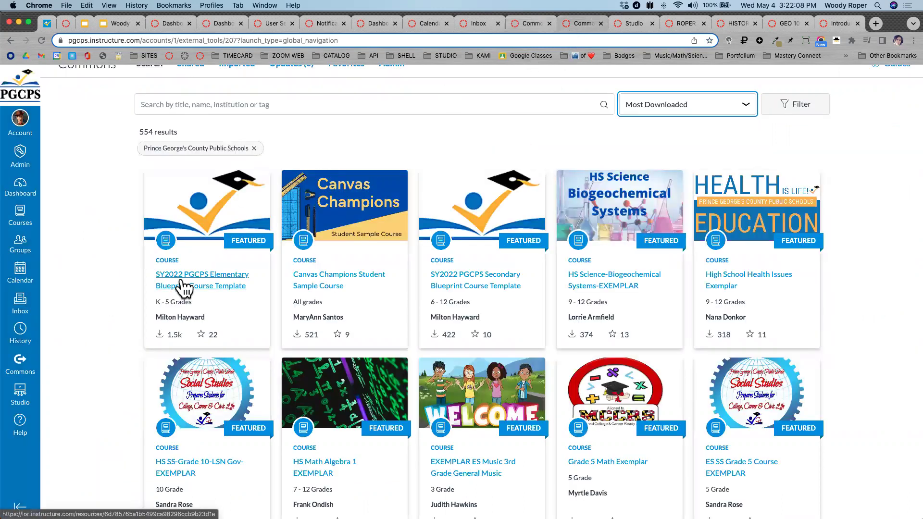
scroll(709, 305, up, 5)
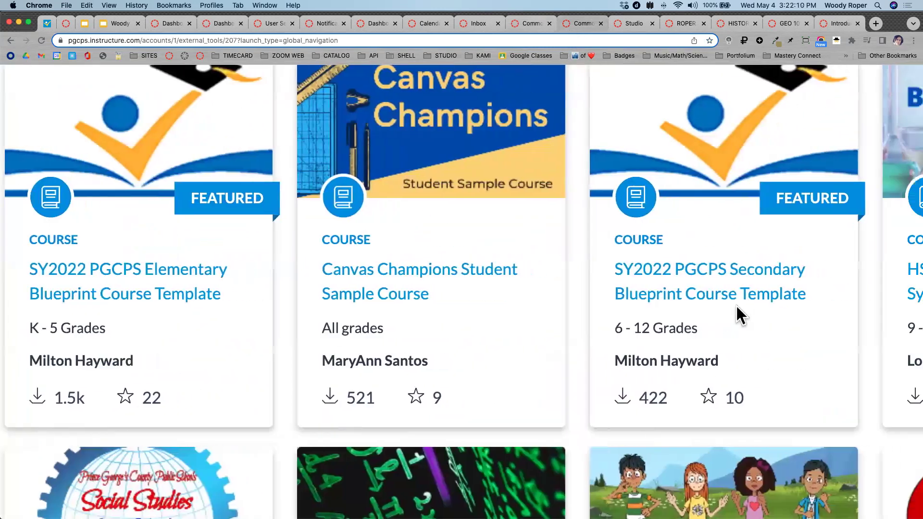
scroll(736, 306, right, 2)
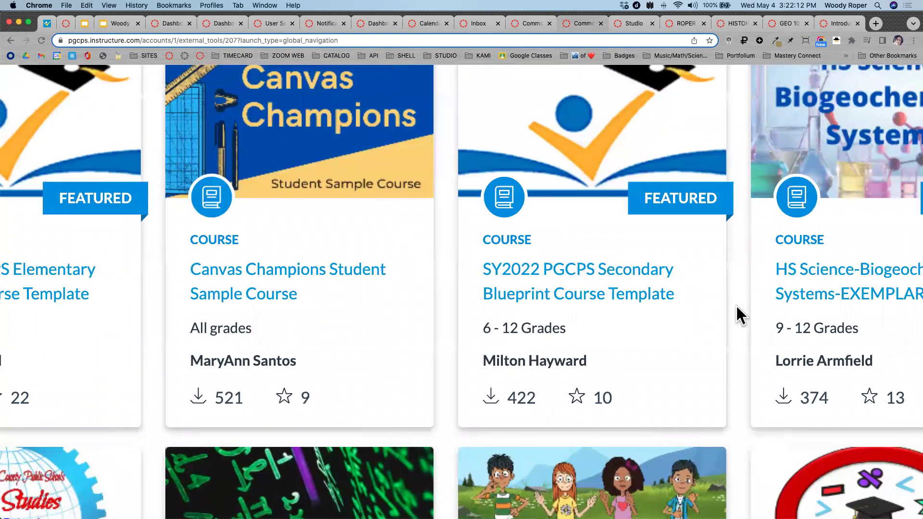
scroll(736, 304, down, 5)
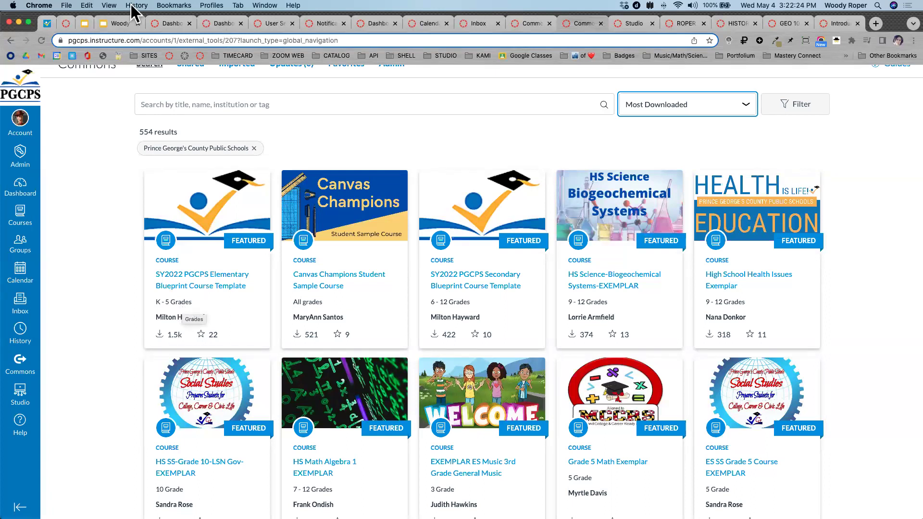
Switch to the training slides and advance to the Hands On: Commons slide.
click(119, 21)
click(603, 212)
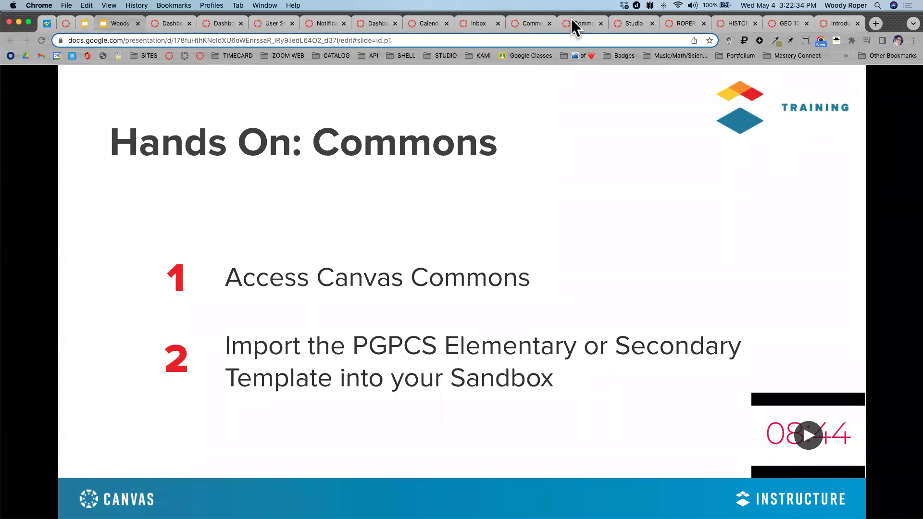
Return to the PGCPS Commons results and sort them by Latest, followed by Most Downloaded.
click(587, 23)
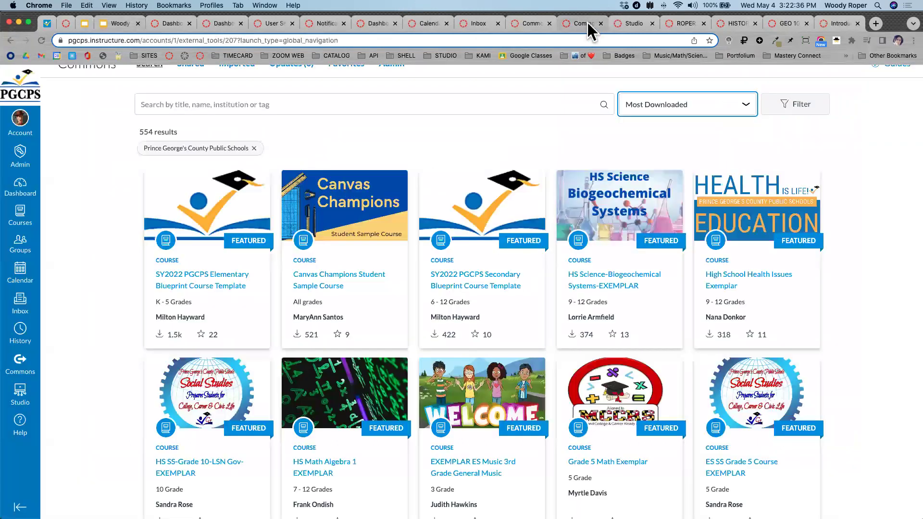
click(643, 99)
click(658, 140)
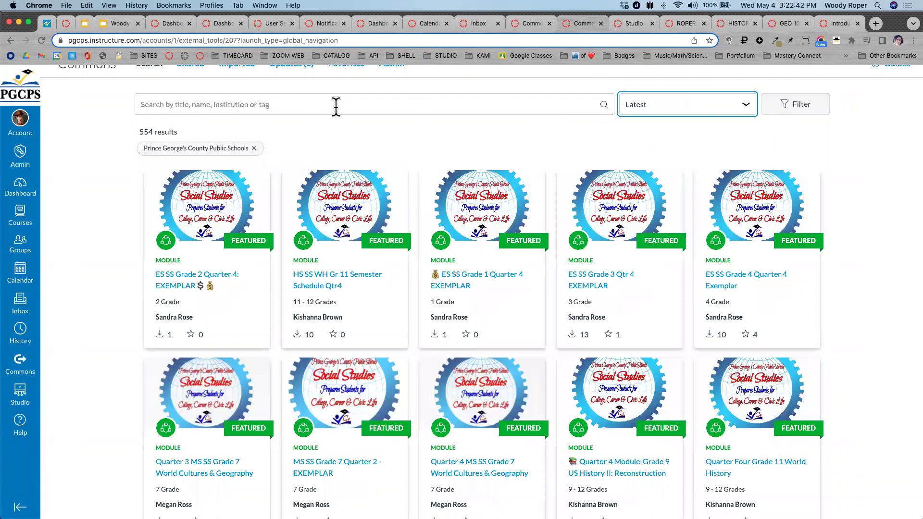
click(694, 110)
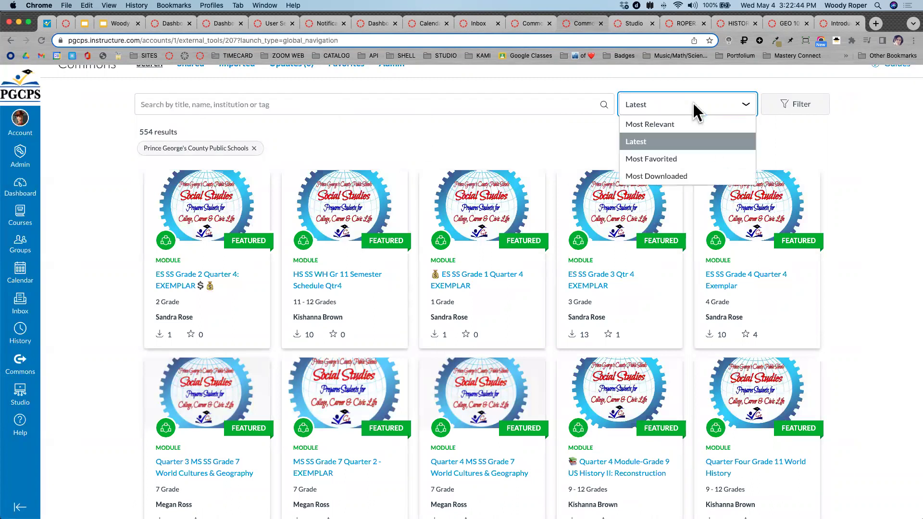
click(677, 177)
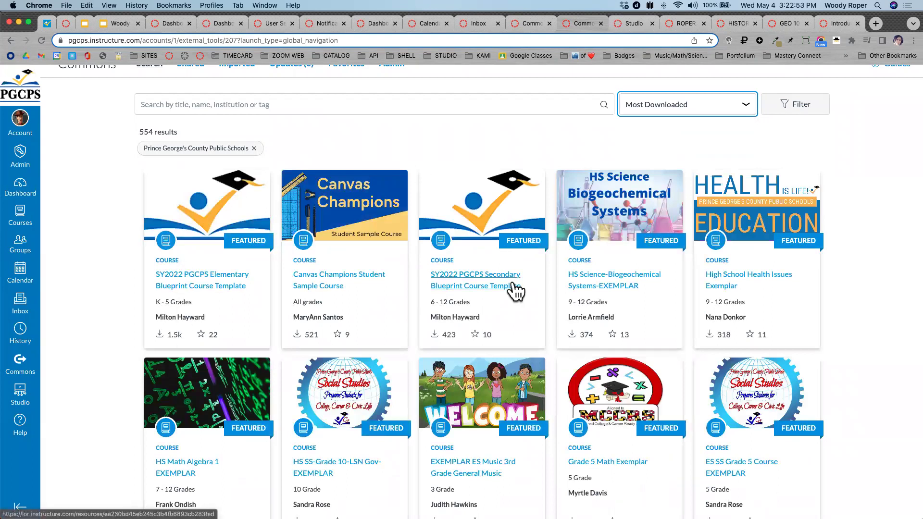
click(690, 105)
click(562, 139)
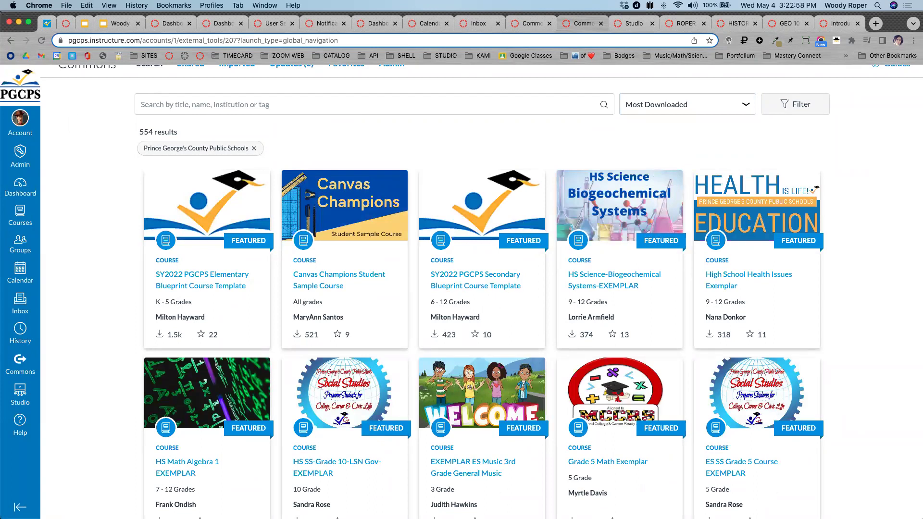
Return to the Hands On: Commons slide and play its countdown video from about the 8:00 mark.
click(119, 28)
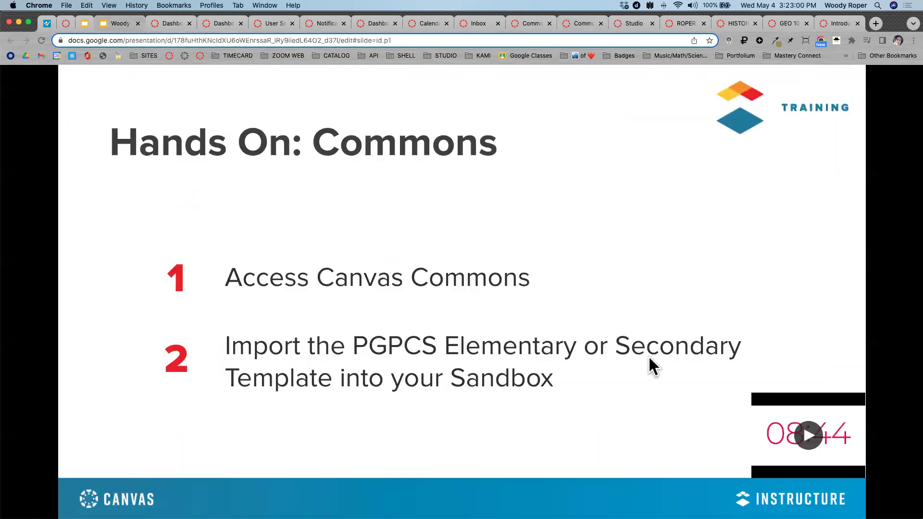
click(809, 436)
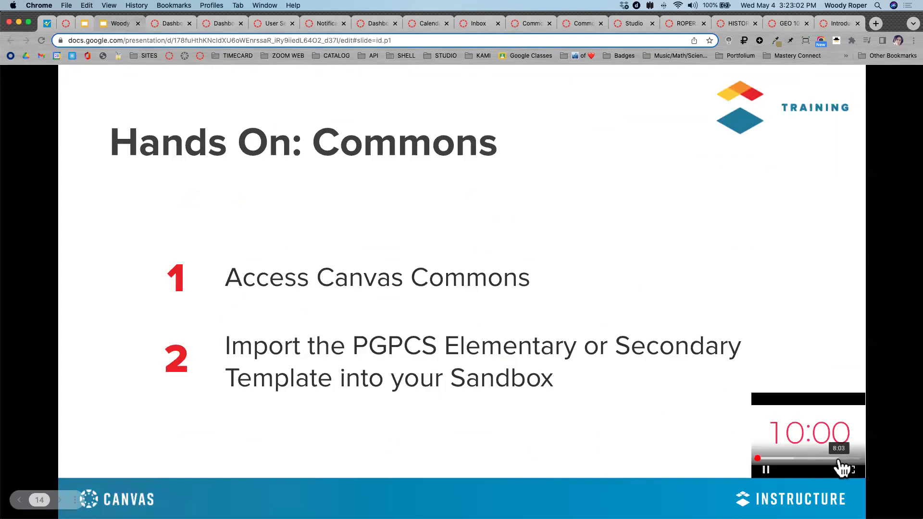
click(839, 458)
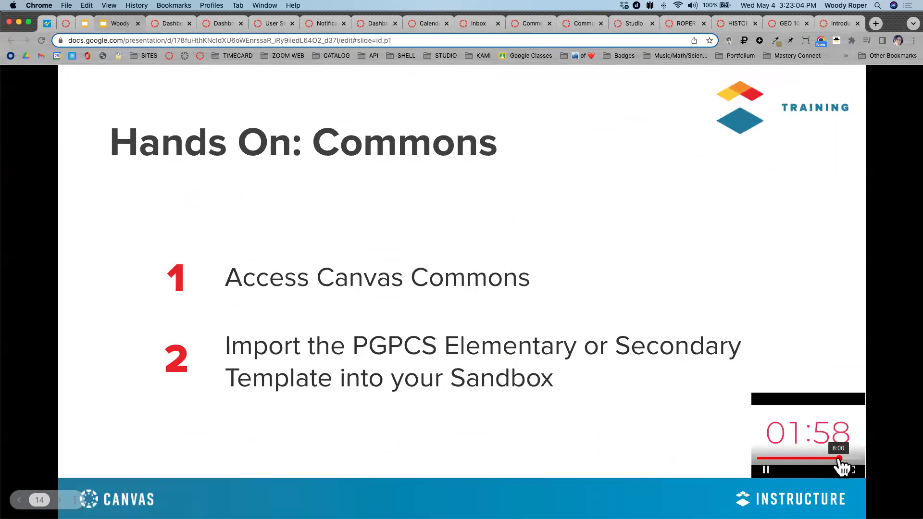
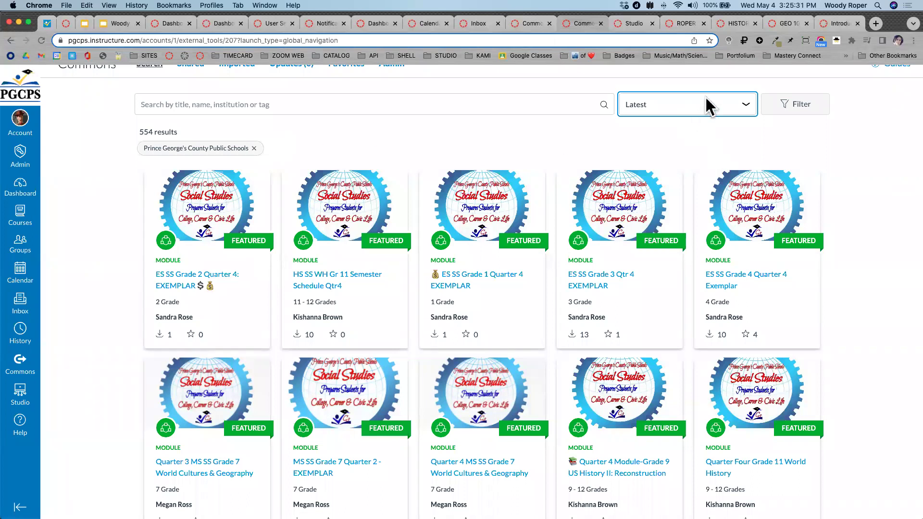
Sort the PGCPS Commons results by Most Downloaded and open the SY2022 PGCPS Secondary Blueprint Course Template.
scroll(705, 96, up, 5)
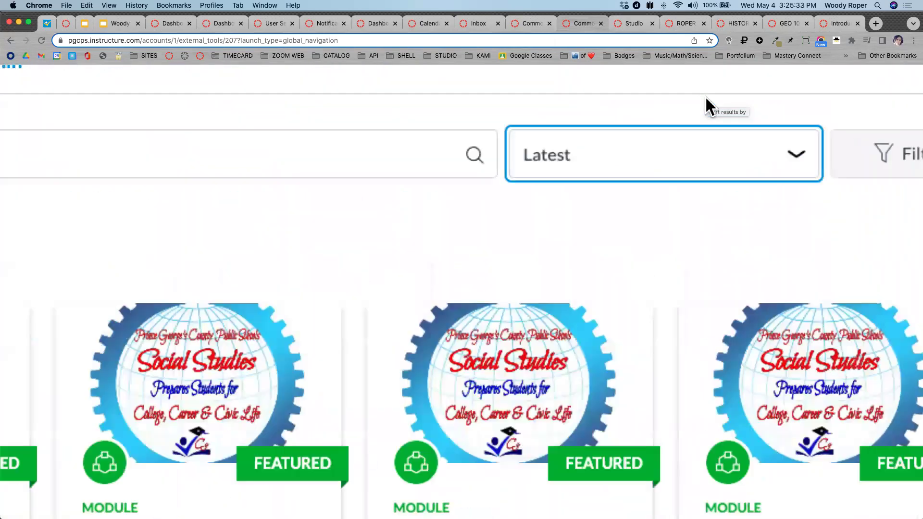
scroll(720, 100, down, 5)
click(724, 109)
click(671, 174)
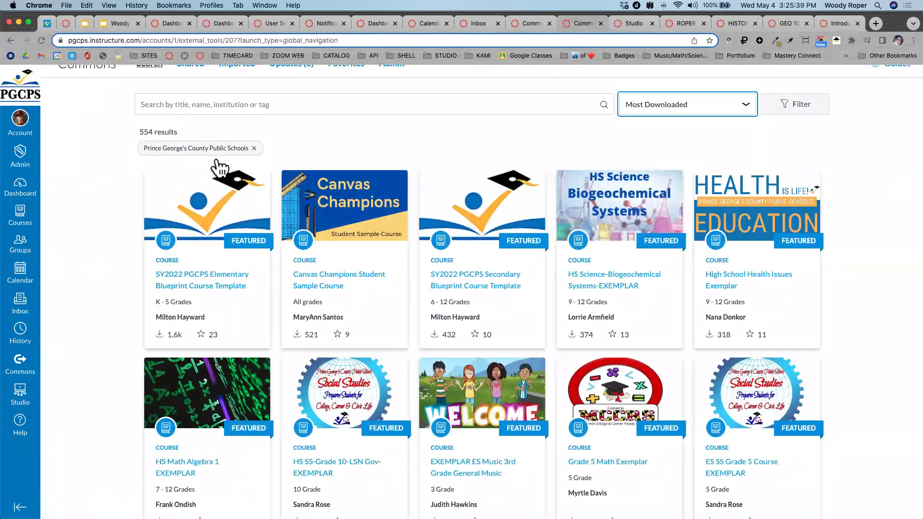
click(500, 290)
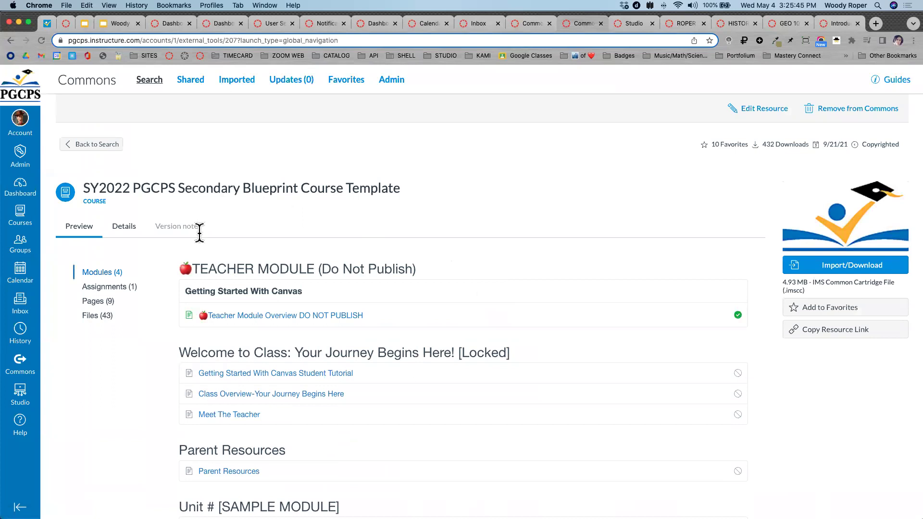
Preview the template's Course Home Page from its pages and look at the Import/Download option.
click(98, 302)
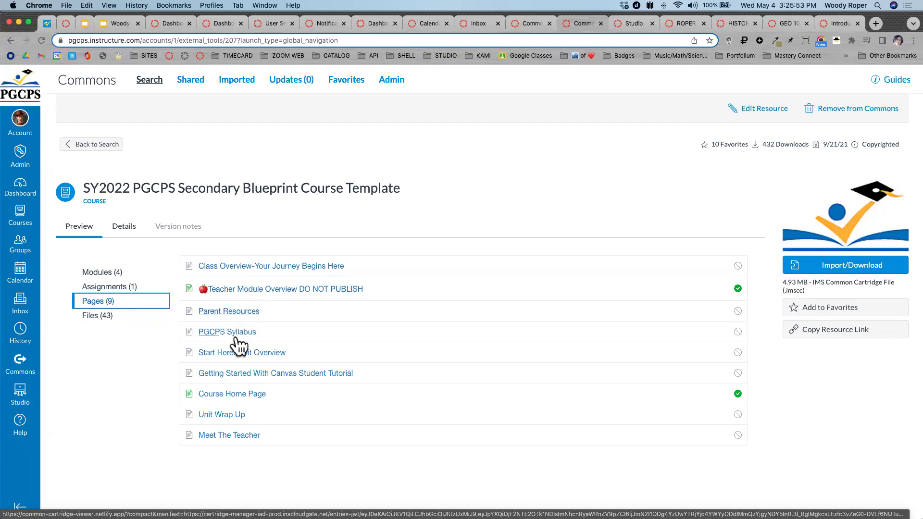
click(232, 391)
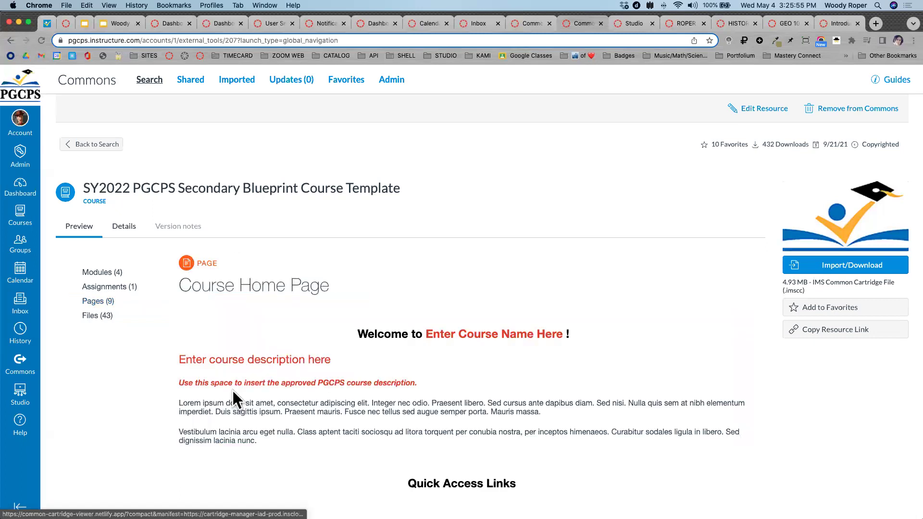
scroll(232, 390, down, 5)
scroll(232, 390, down, 2)
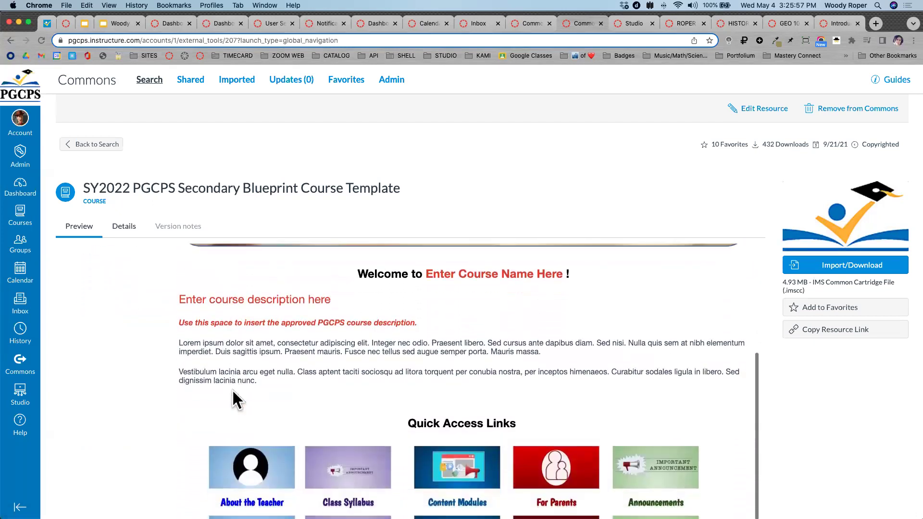
scroll(232, 387, up, 5)
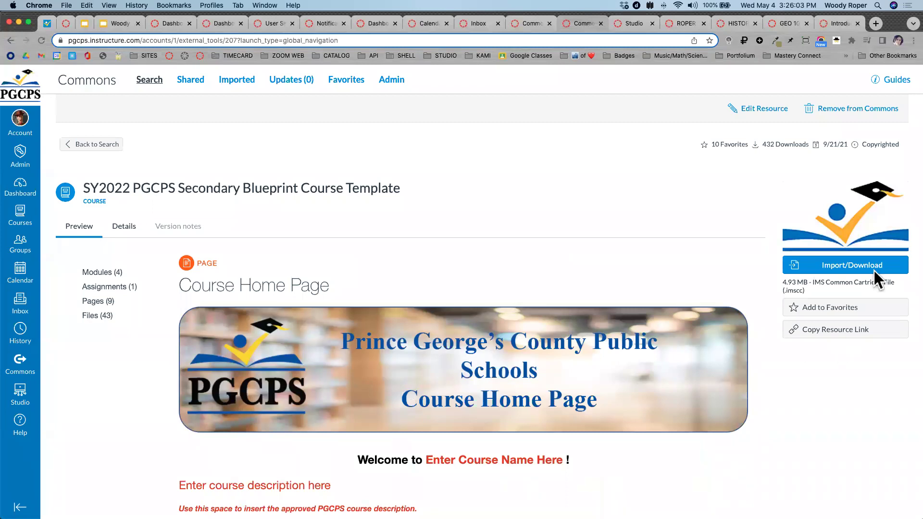
scroll(874, 270, up, 5)
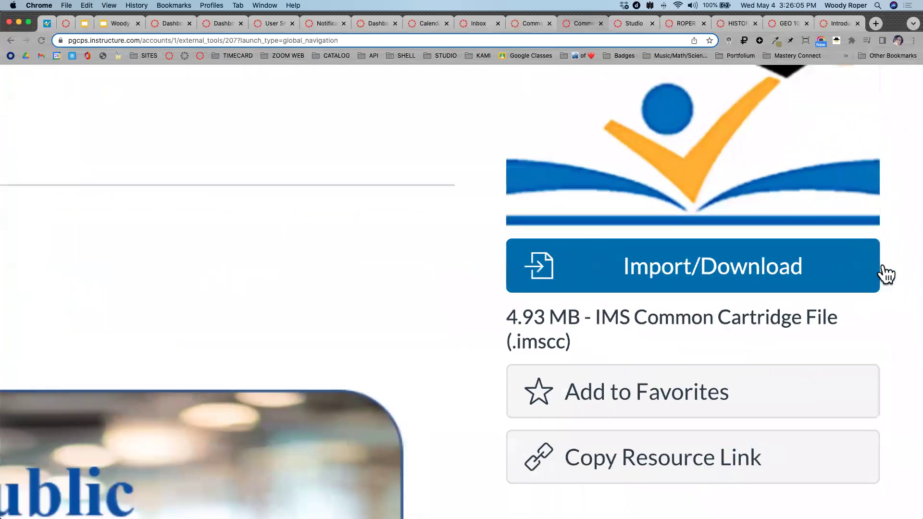
scroll(887, 274, down, 5)
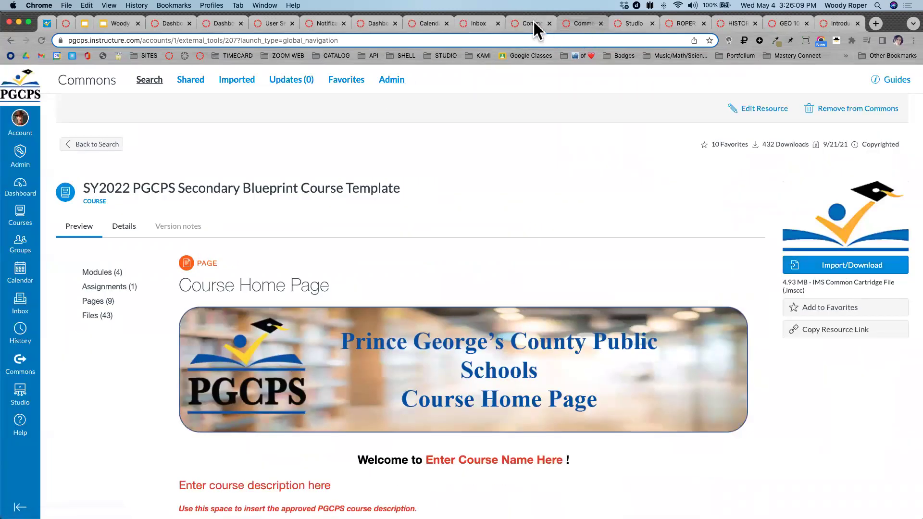
Select Computer Science 200, Biology 456 and Evening Class as import targets for the Review for data tables quiz, and close the options without importing.
click(534, 23)
click(839, 293)
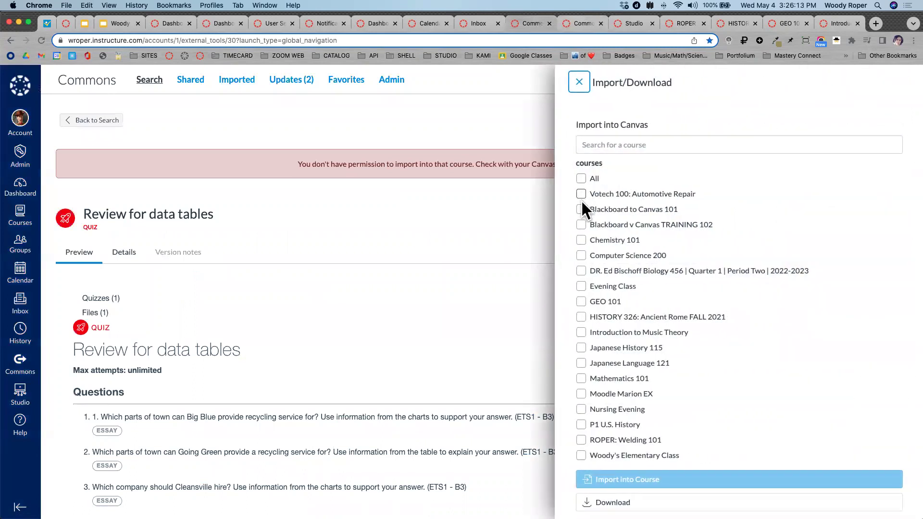
click(581, 256)
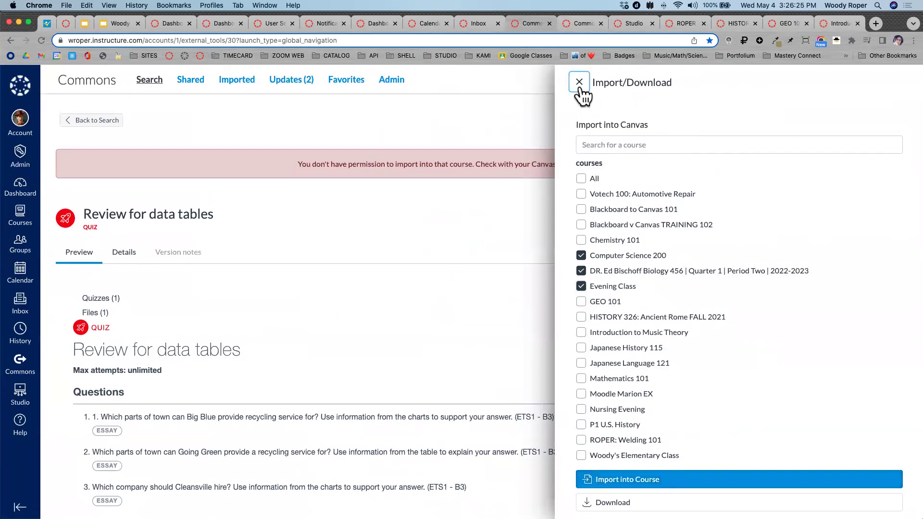
click(580, 84)
Return to the training slides and advance to the HELP slide.
click(110, 20)
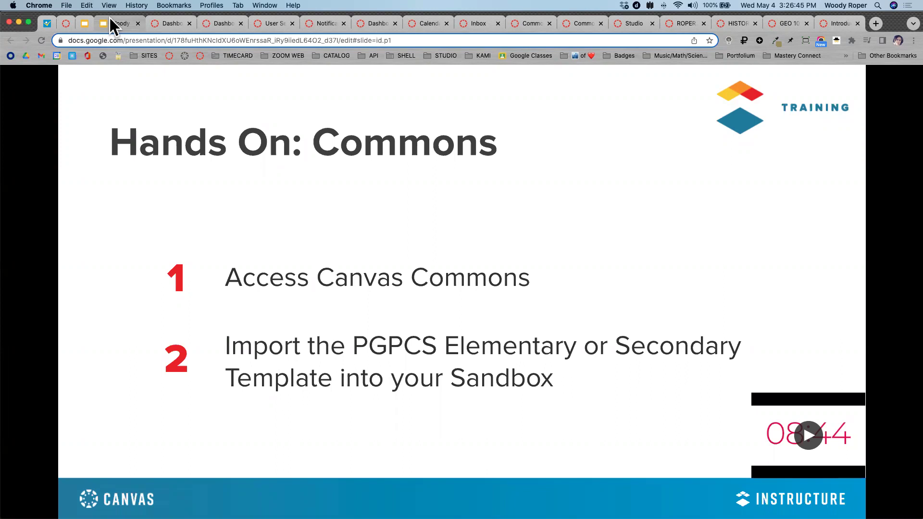
click(673, 144)
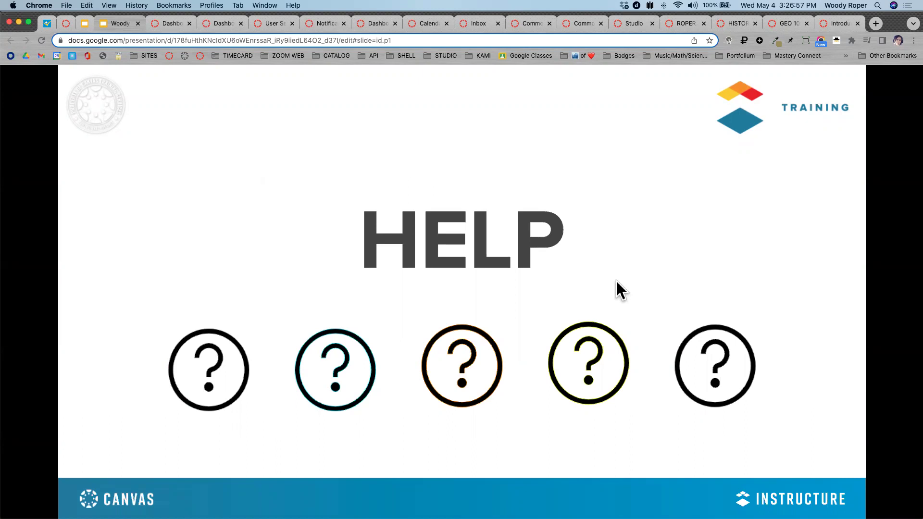
Switch to the PGCPS Canvas dashboard and open the Help resources.
click(219, 23)
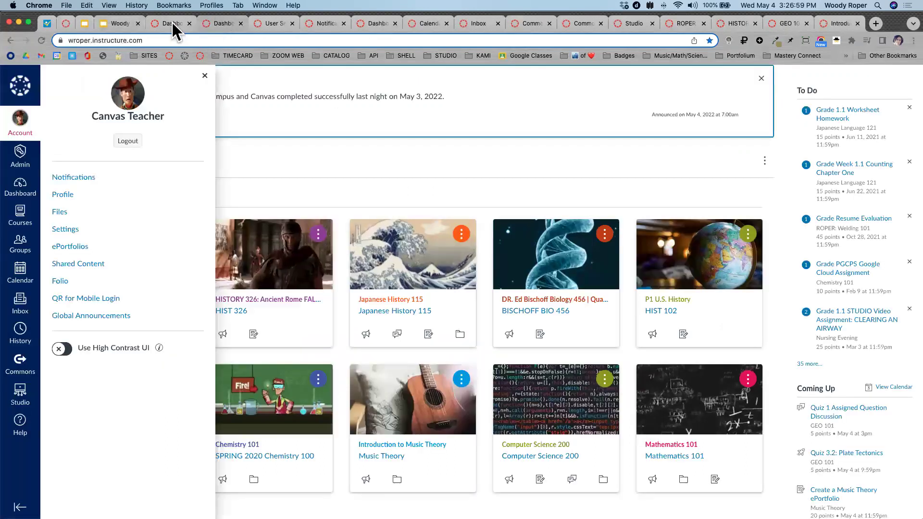
click(173, 23)
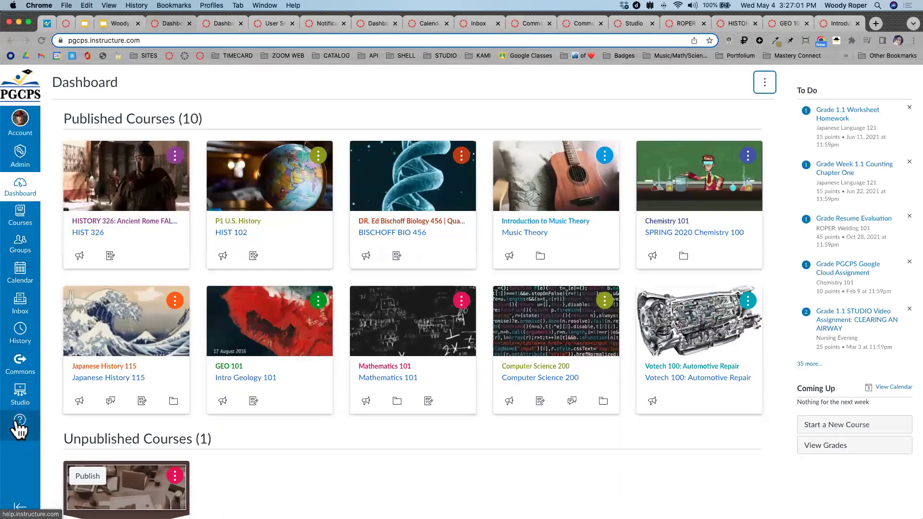
key(super+equal)
key(super+equal)
key(super+equal)
key(super+equal)
key(super+equal)
key(super+equal)
key(super+equal)
click(66, 429)
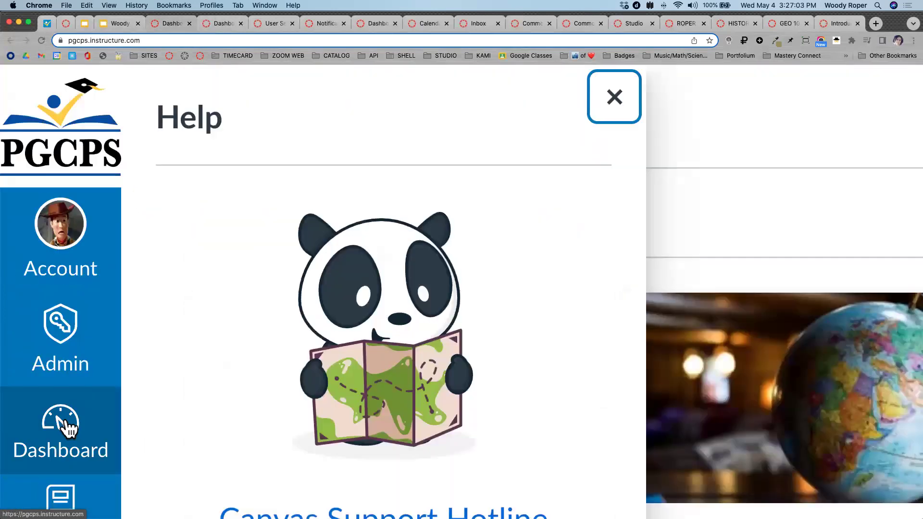
Examine the Help resources and the Canvas Support Hotline entry up close.
key(super+minus)
key(super+minus)
key(super+minus)
key(super+minus)
key(super+minus)
key(super+minus)
key(super+minus)
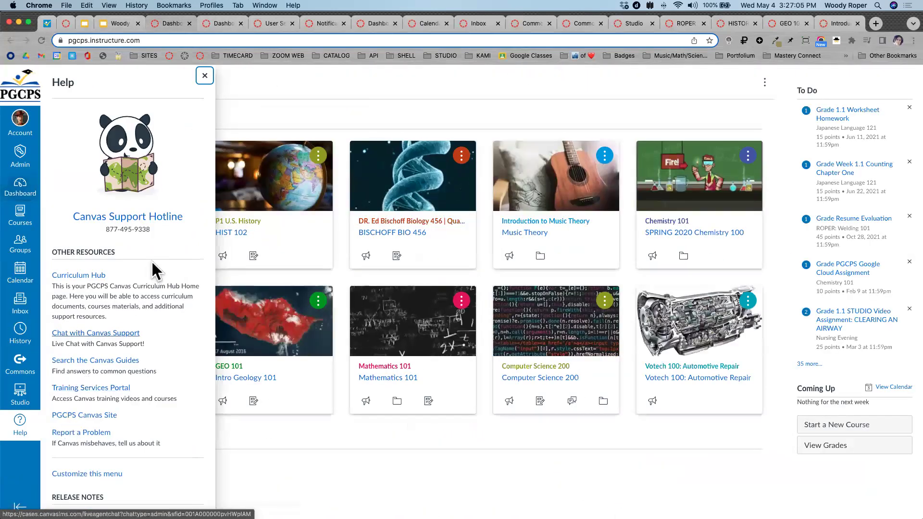
key(super+equal)
key(super+equal)
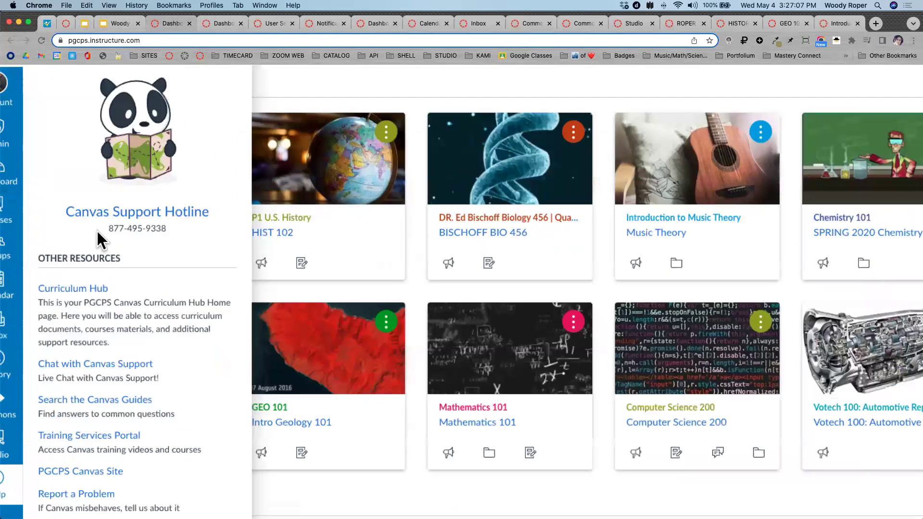
key(super+equal)
key(super+equal)
key(super+equal)
key(super+equal)
key(super+equal)
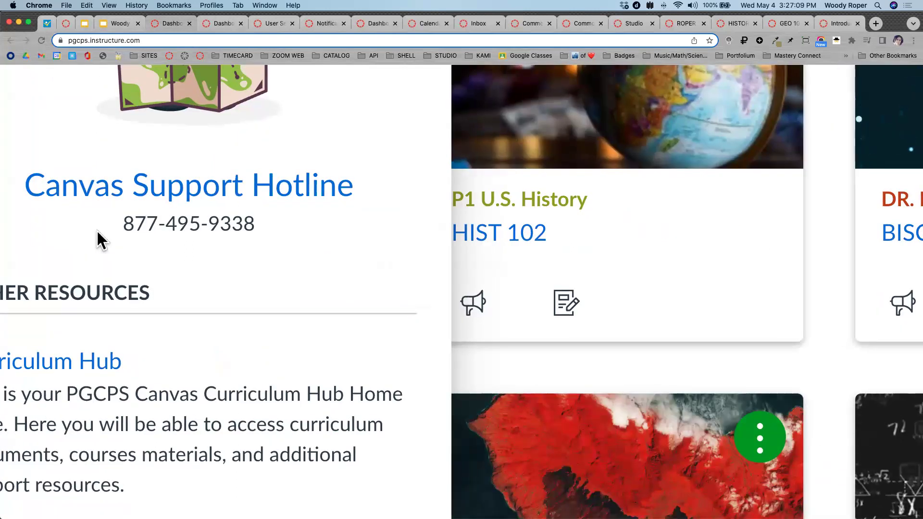
Examine the Canvas Support Hotline, Curriculum Hub and Chat with Canvas Support entries in the Help resources.
key(super+0)
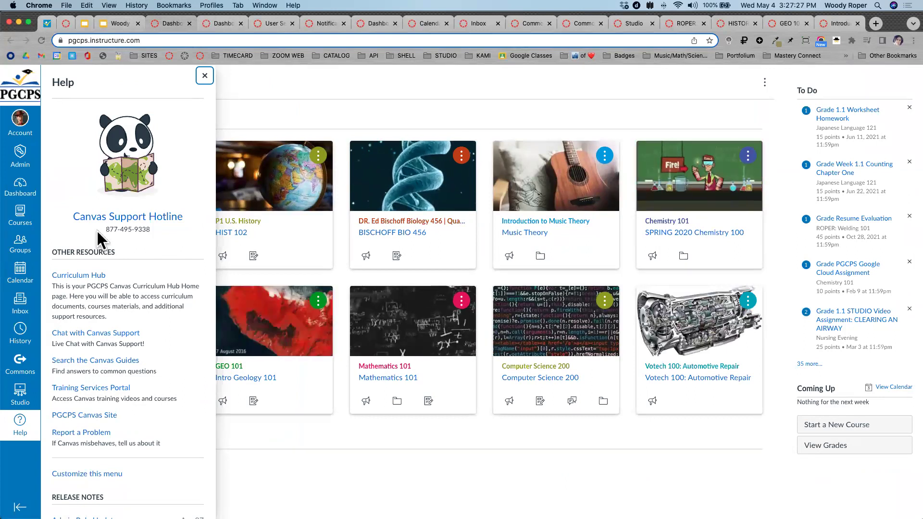
scroll(97, 231, up, 5)
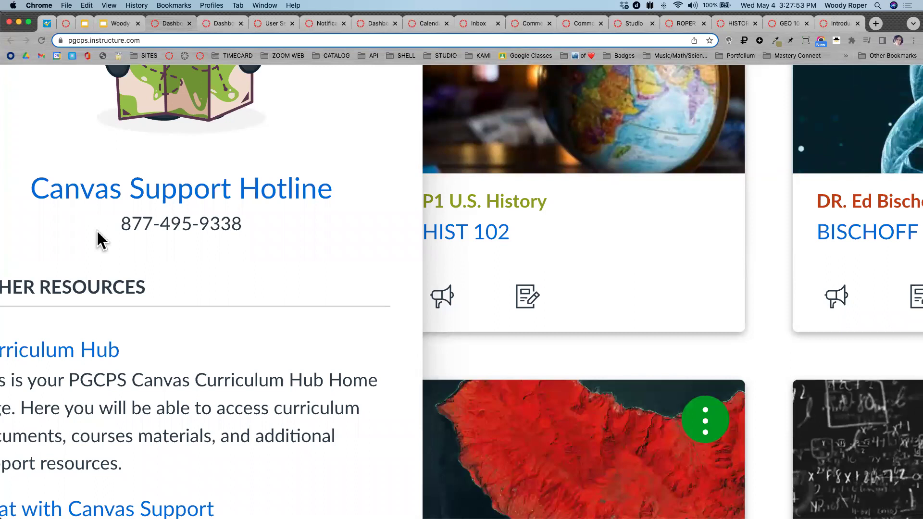
scroll(97, 239, down, 5)
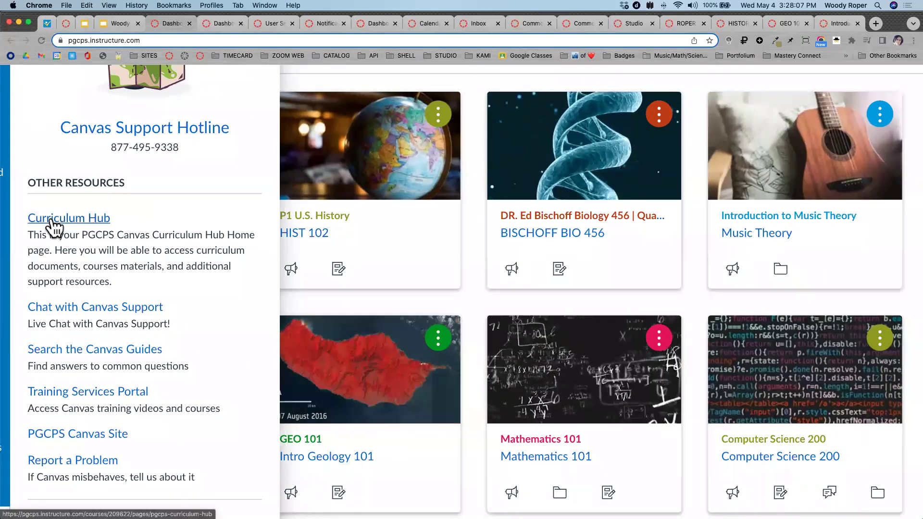
scroll(51, 220, up, 2)
scroll(53, 226, down, 3)
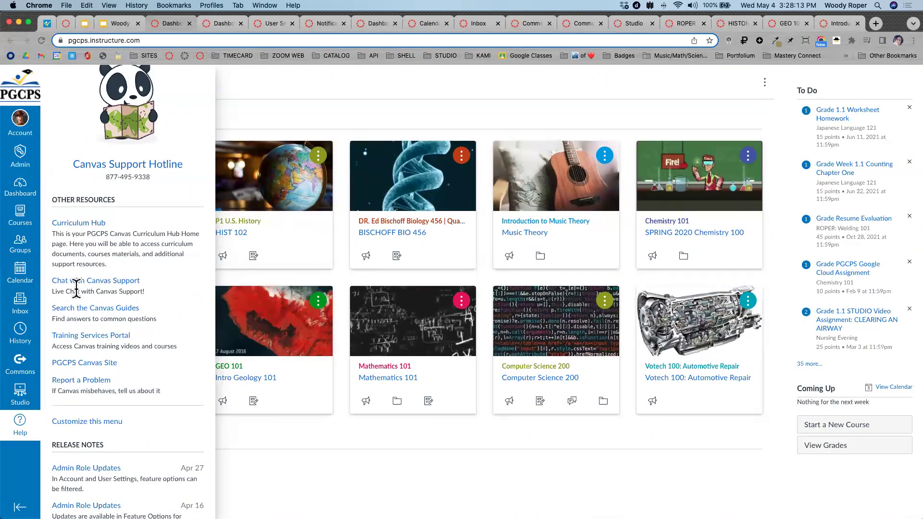
scroll(76, 288, up, 3)
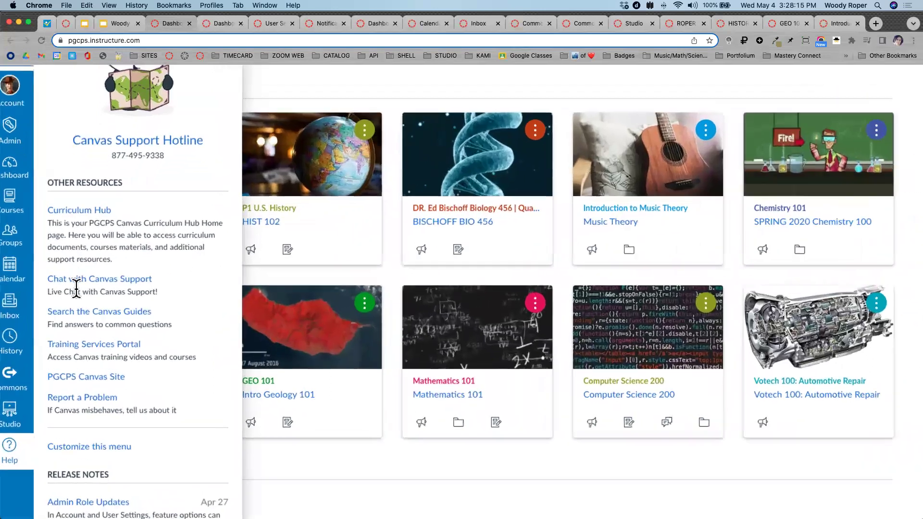
scroll(76, 289, up, 5)
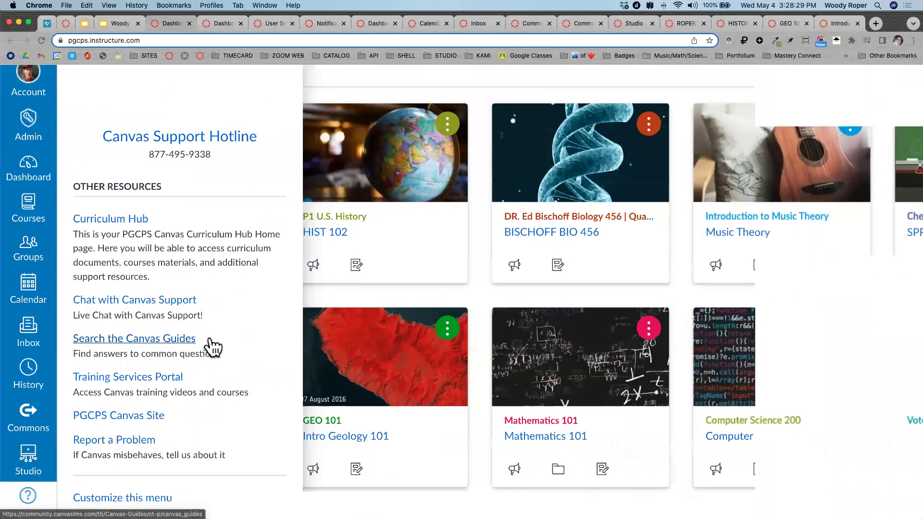
Open the Search the Canvas Guides resource in a separate browser tab and switch to it.
scroll(210, 339, down, 3)
right_click(126, 308)
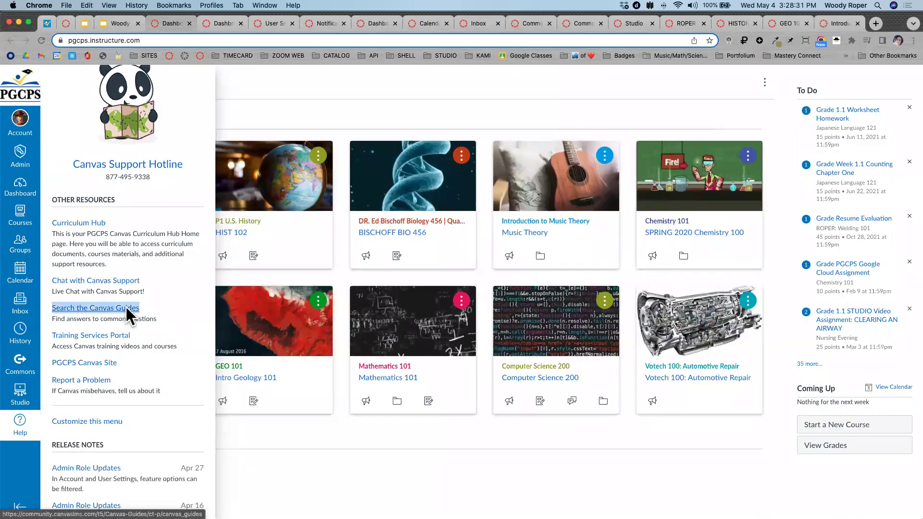
click(148, 314)
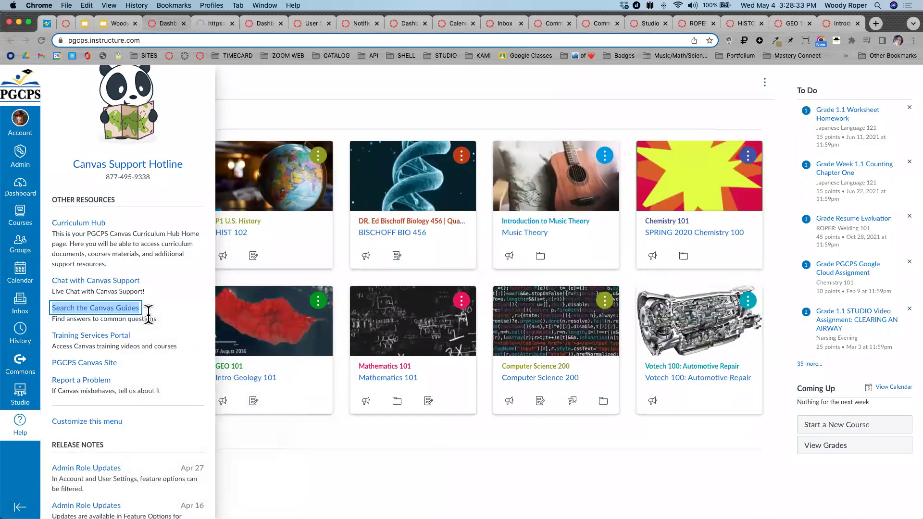
click(209, 24)
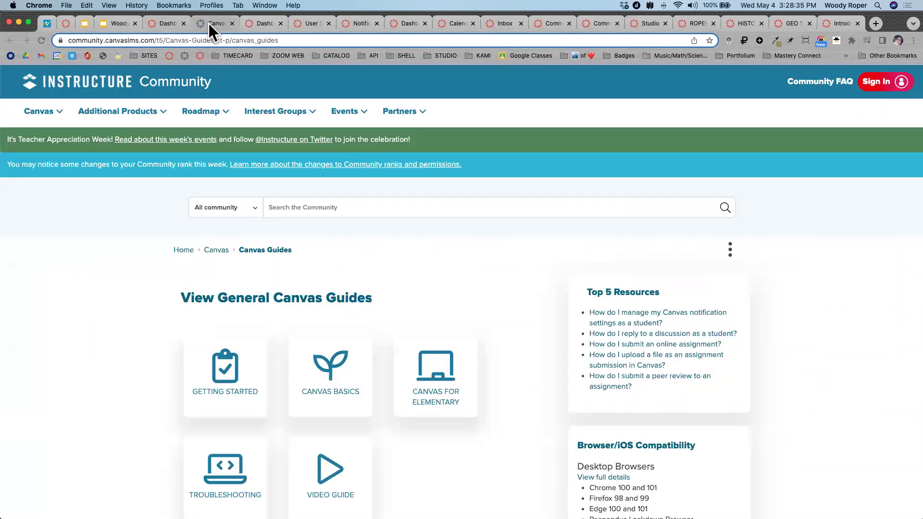
Look over the Canvas Guides categories, choose the Instructor role resources and open the Instructor Guide.
scroll(324, 380, down, 6)
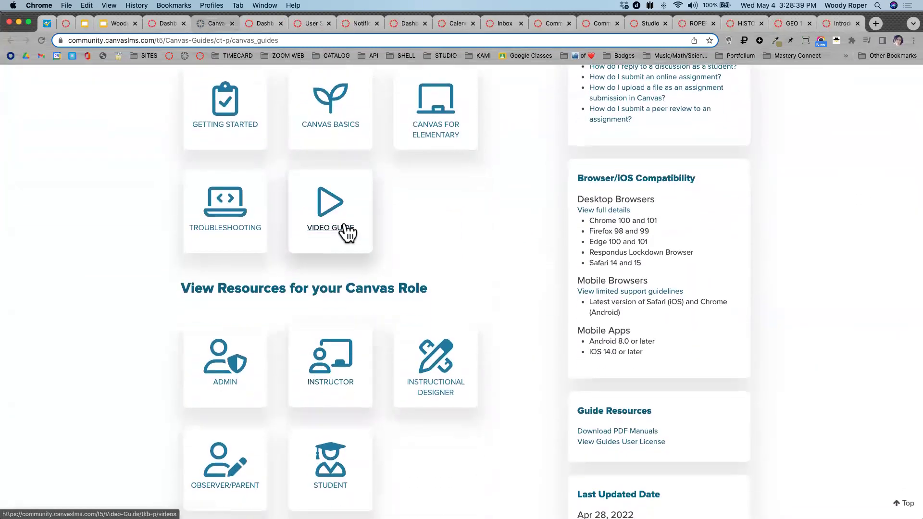
scroll(344, 226, down, 4)
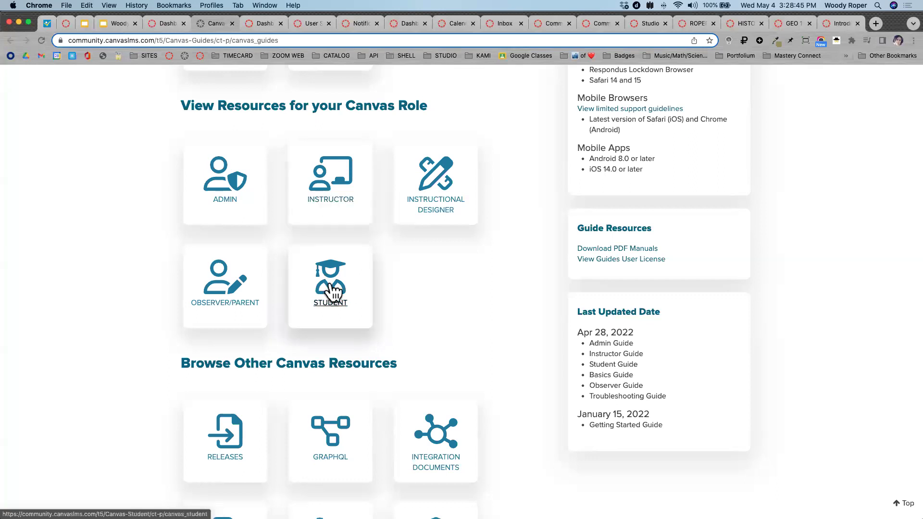
click(332, 195)
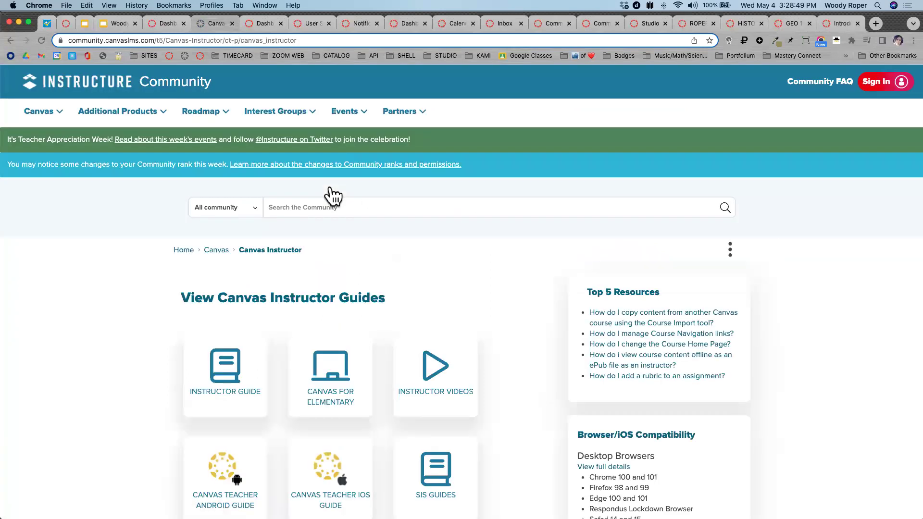
scroll(332, 195, down, 5)
click(215, 134)
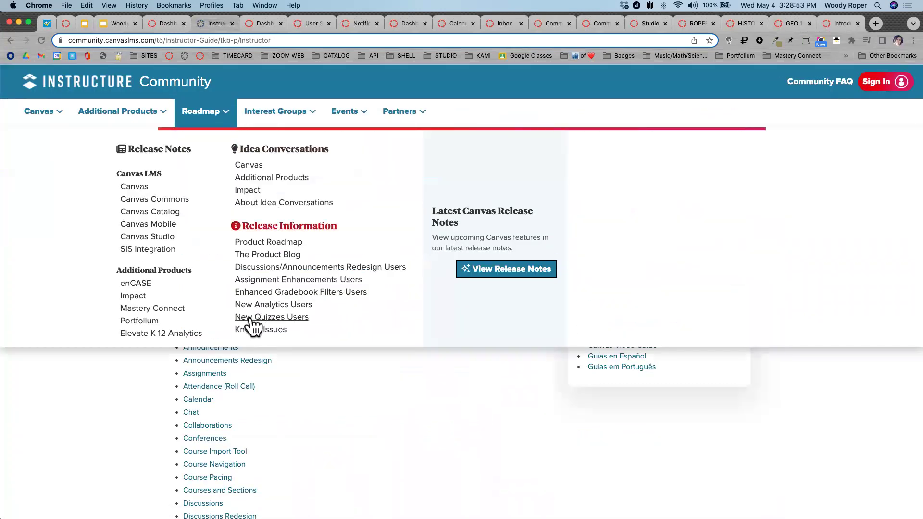
Go to the Assignments topics in the Instructor Guide and open the article "How do I create an assignment?".
click(204, 375)
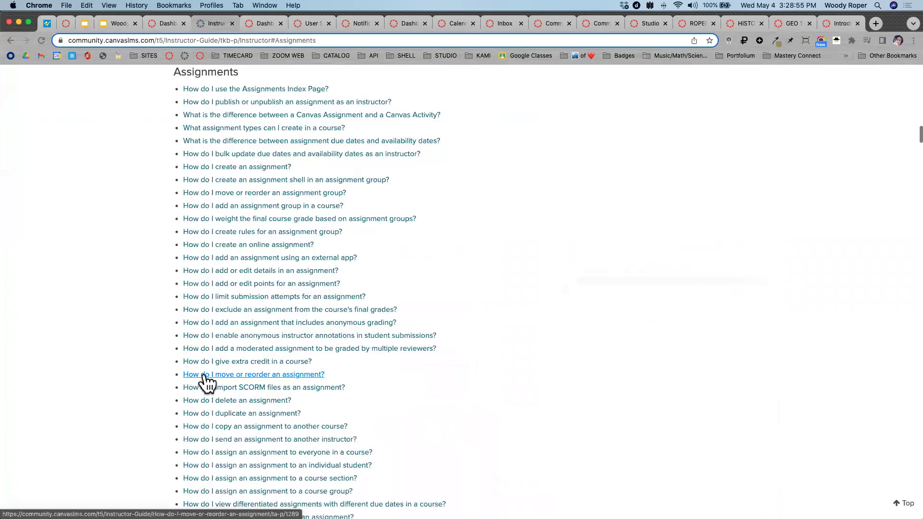
scroll(407, 149, down, 2)
scroll(407, 148, up, 3)
scroll(407, 145, up, 1)
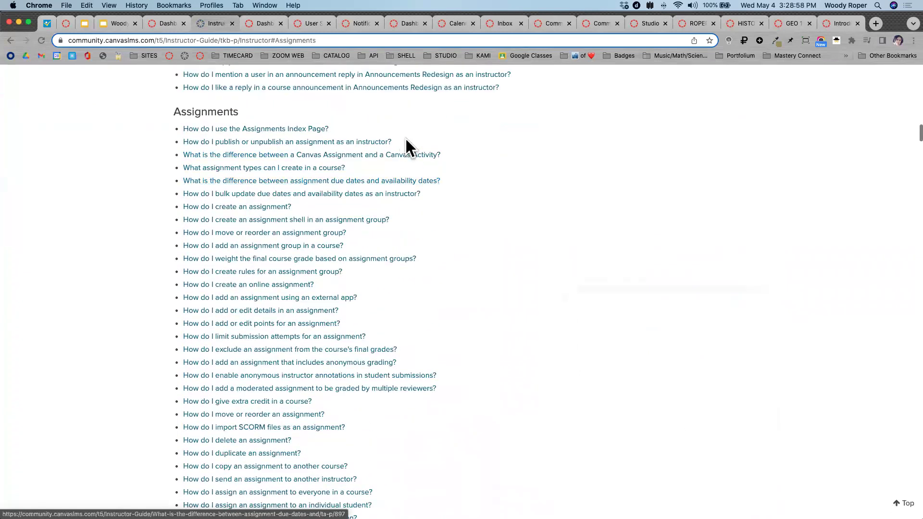
click(226, 207)
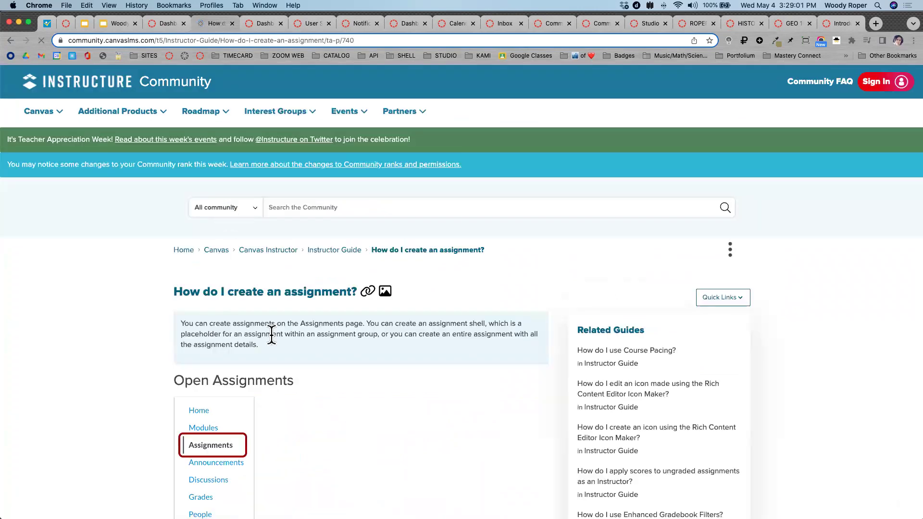
Read through the Open Assignments and Add Assignment Shell sections of the assignment creation article.
scroll(272, 336, down, 1)
scroll(272, 335, down, 3)
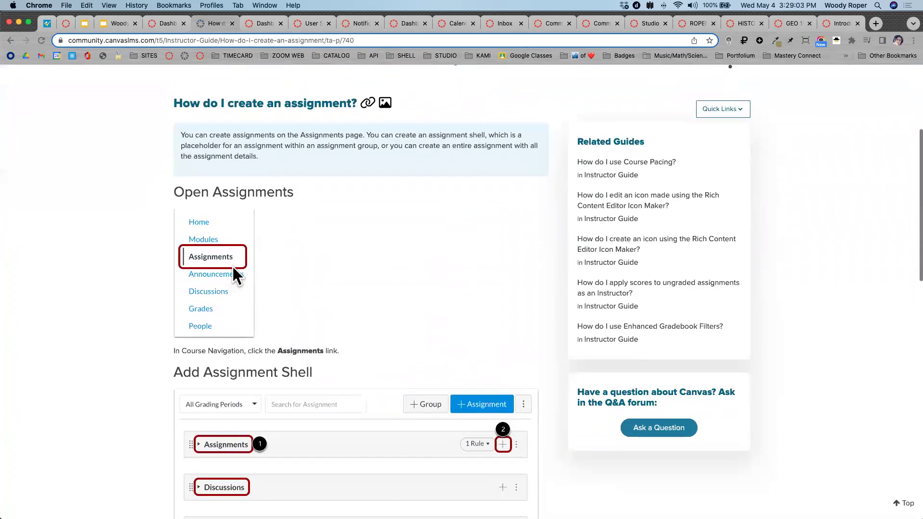
scroll(364, 323, down, 3)
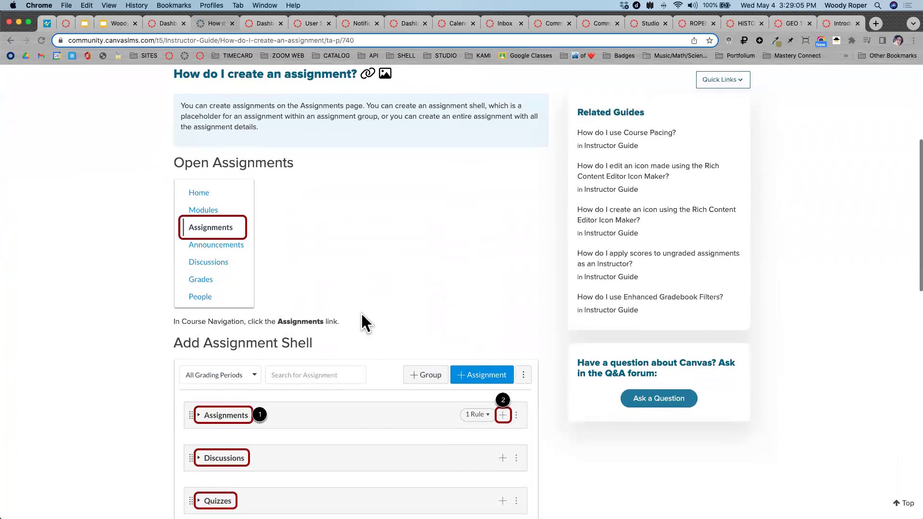
scroll(362, 316, down, 1)
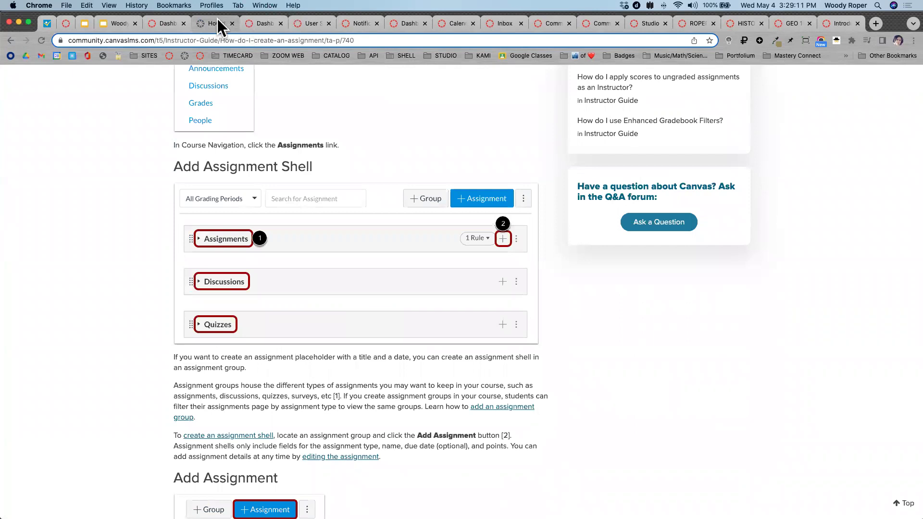
Return to the Canvas dashboard's Help resources and examine the Training Services Portal, PGCPS Canvas Site and Report a Problem entries.
click(165, 20)
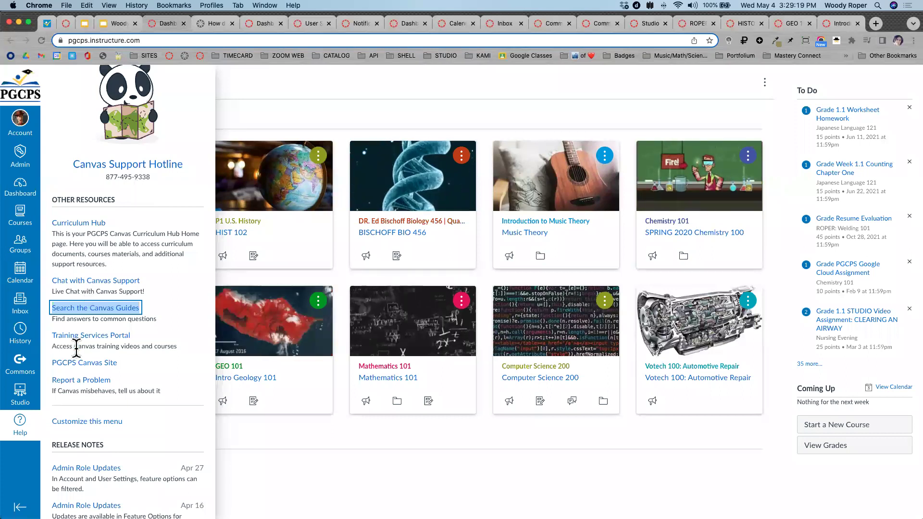
ctrl+scroll(76, 346, up, 10)
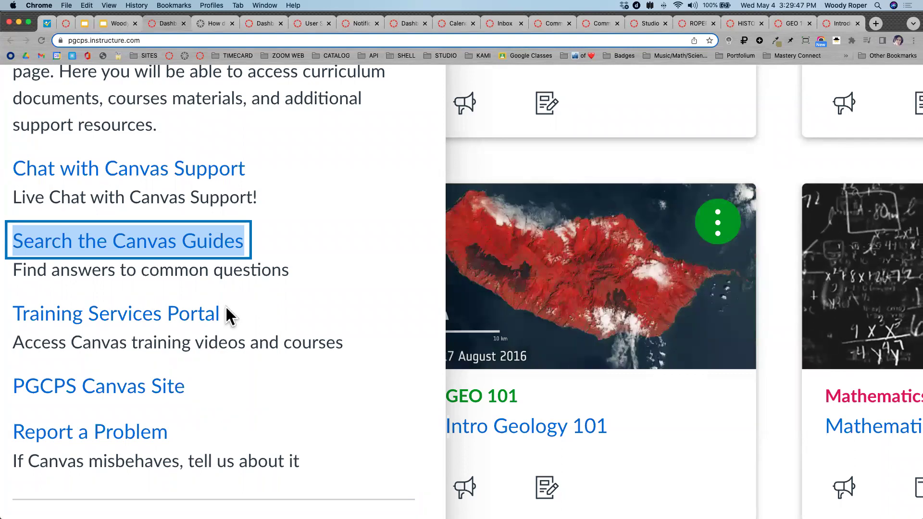
scroll(226, 308, down, 10)
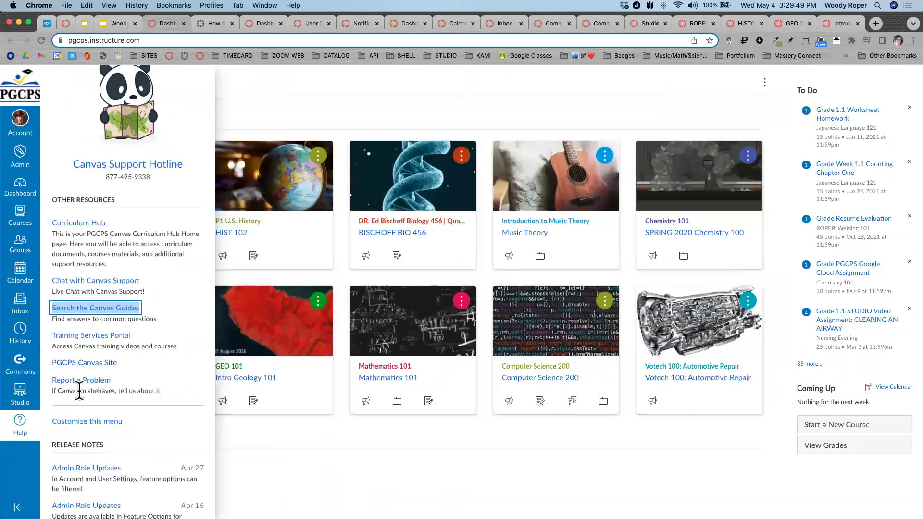
scroll(79, 390, up, 10)
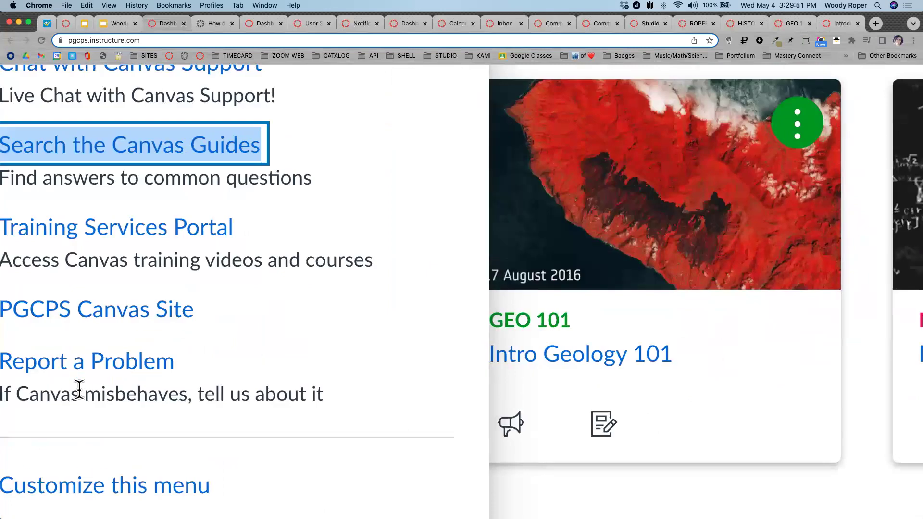
scroll(79, 390, left, 3)
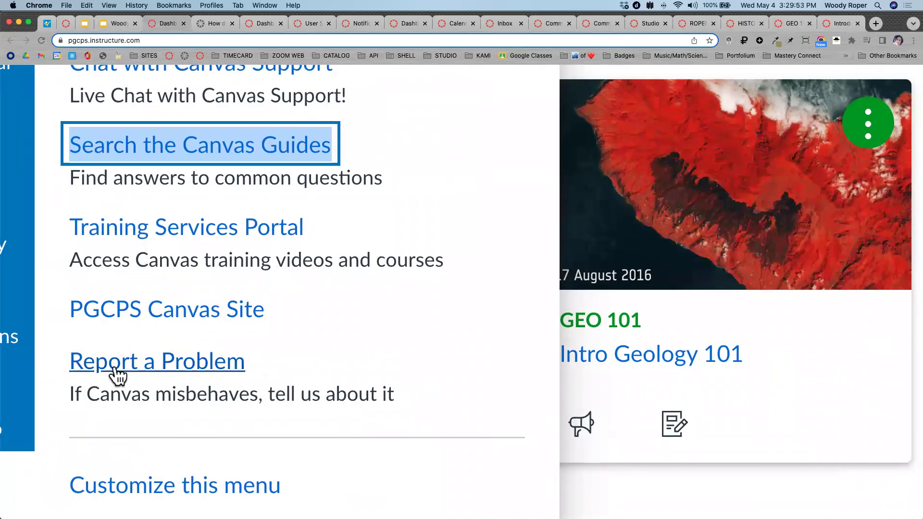
Open the Report a Problem form, review its ticket fields, and cancel without submitting.
click(115, 374)
scroll(113, 370, down, 3)
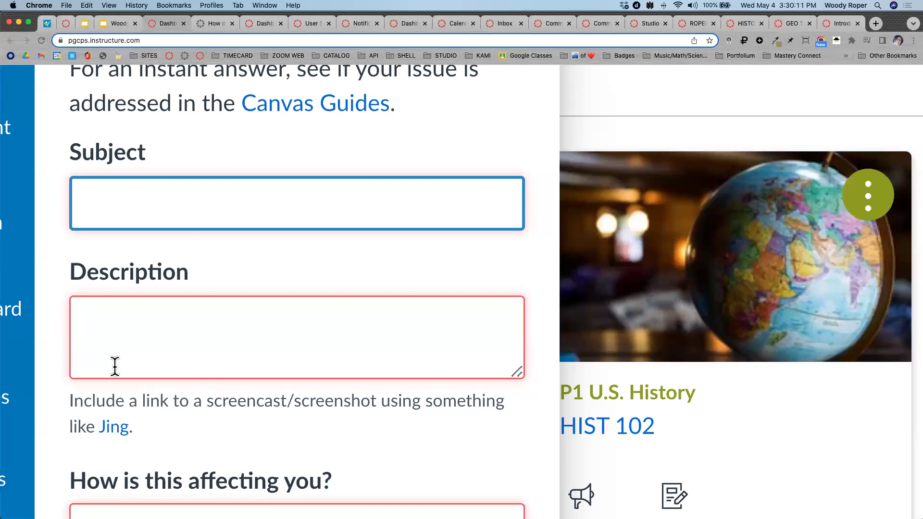
scroll(115, 366, down, 5)
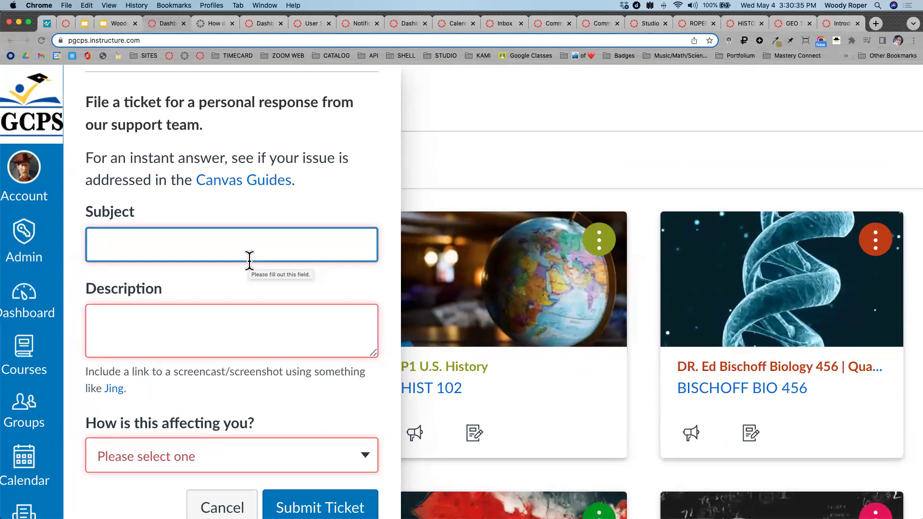
key(super+0)
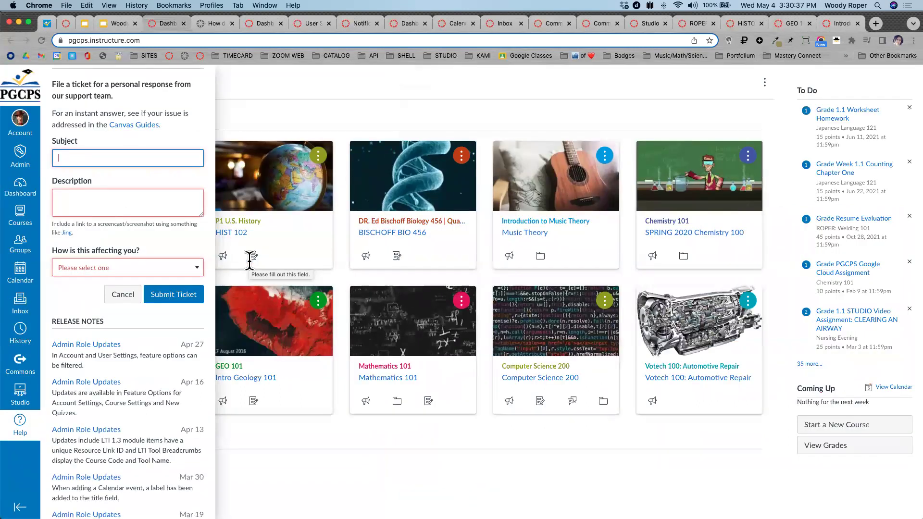
click(118, 294)
Look over the remaining Help resources and release notes, and close Help to return to the dashboard.
scroll(130, 288, down, 3)
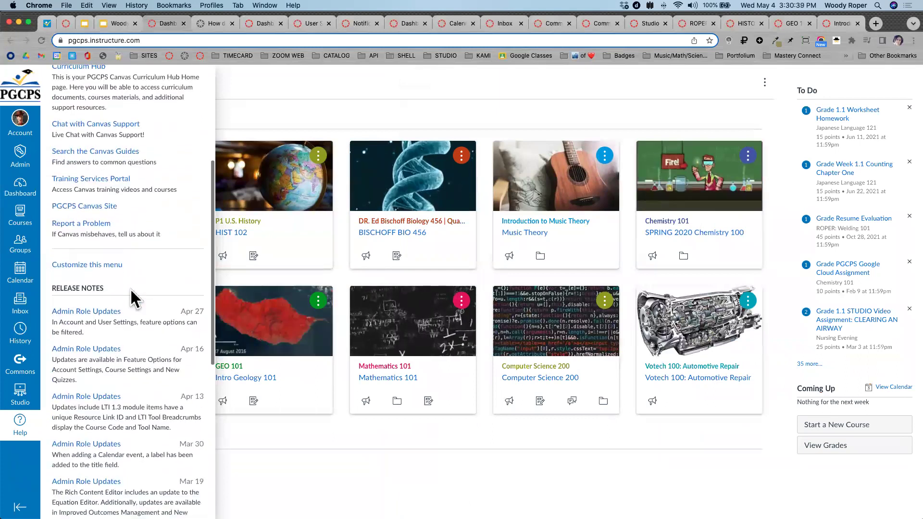
scroll(130, 288, up, 6)
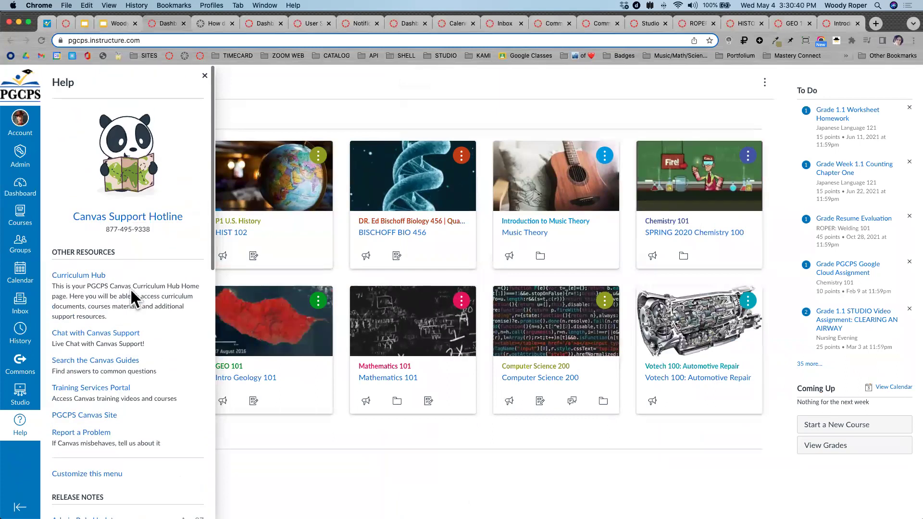
click(204, 75)
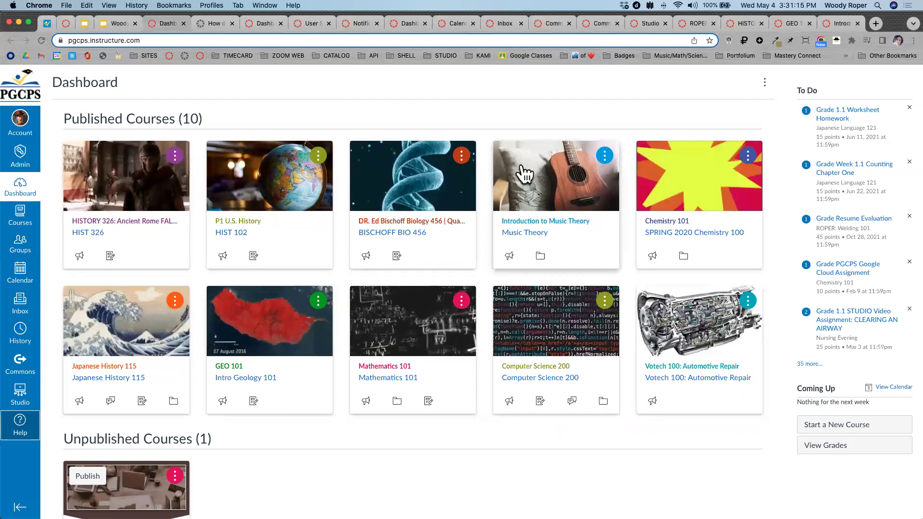
Switch to the PGCPS C&I. Course and look over its home page.
click(688, 24)
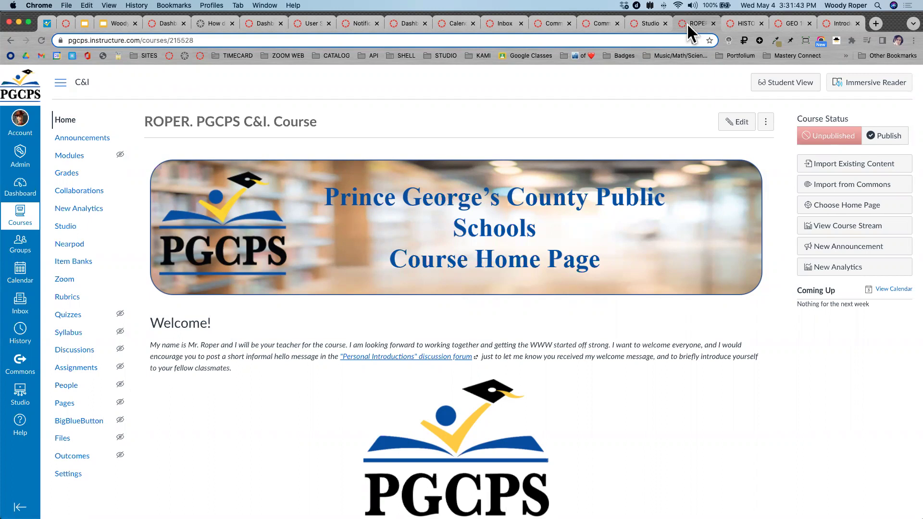
scroll(705, 129, down, 3)
scroll(707, 130, up, 3)
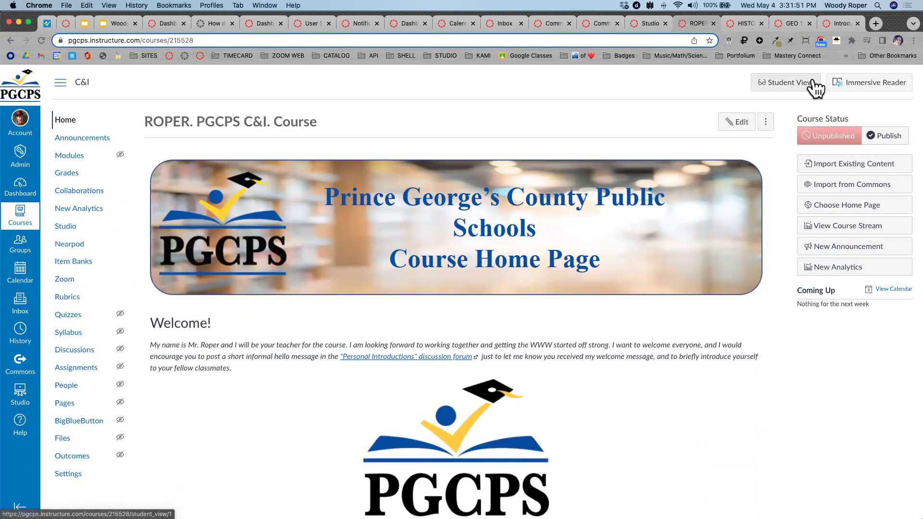
Enter Student View for the PGCPS C&I. Course and examine the course navigation available to students.
scroll(812, 81, up, 5)
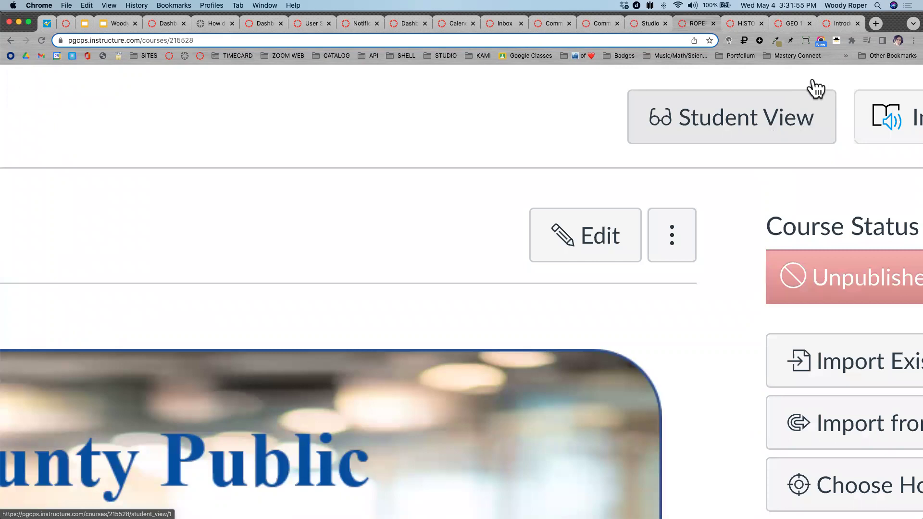
click(760, 116)
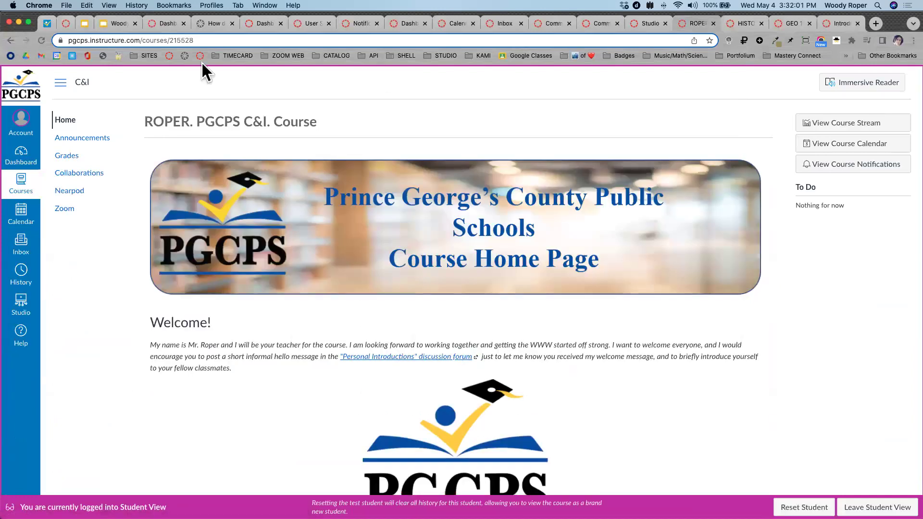
scroll(66, 146, up, 5)
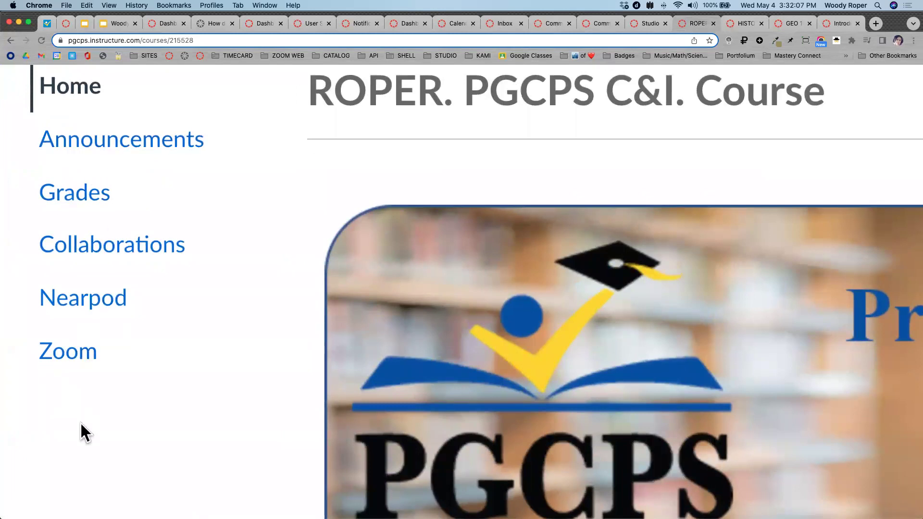
Look over the course home page and its Quick Access Links as a student, and leave Student View.
scroll(79, 422, down, 5)
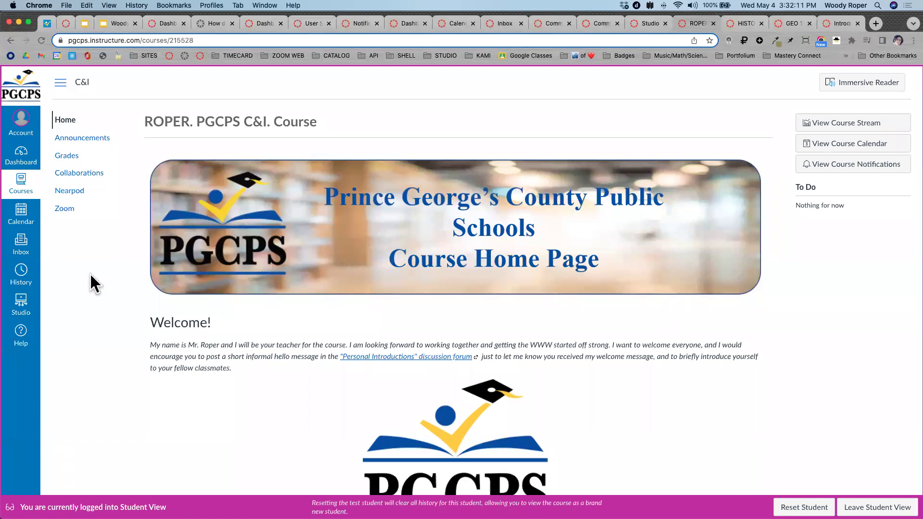
scroll(596, 265, down, 5)
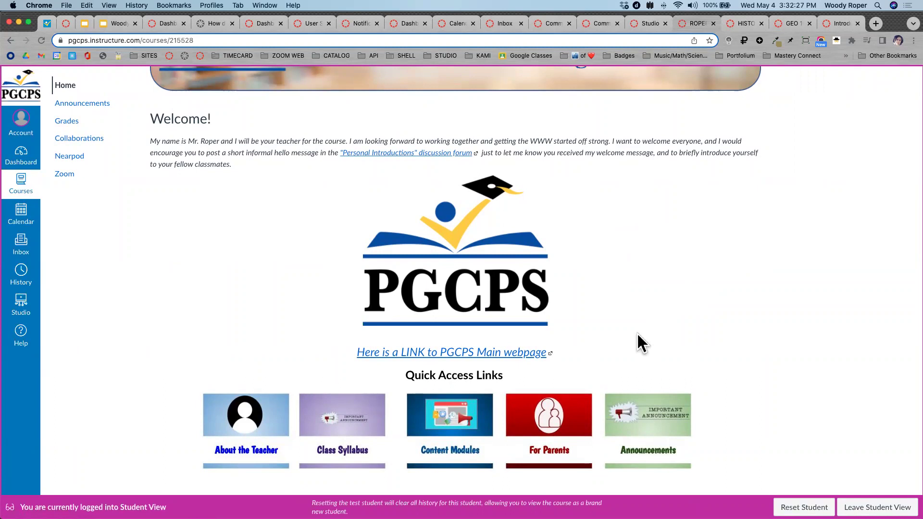
scroll(638, 335, up, 5)
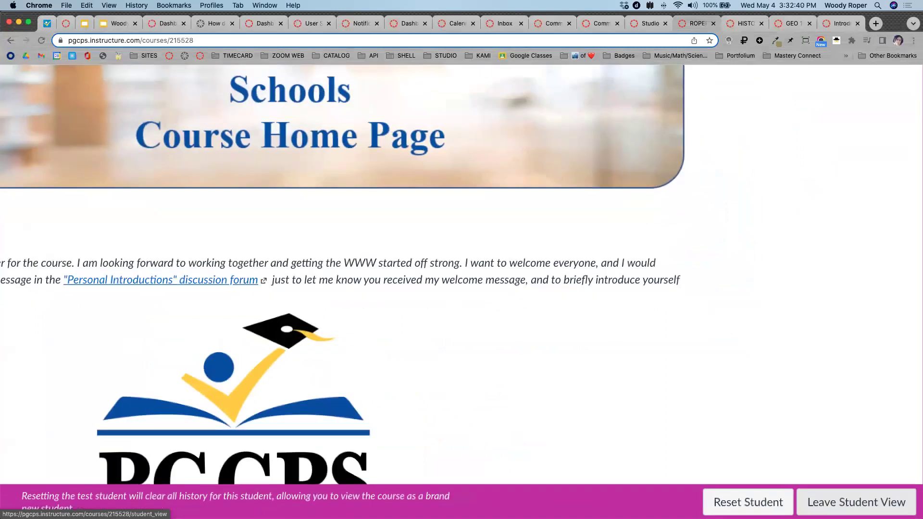
click(877, 508)
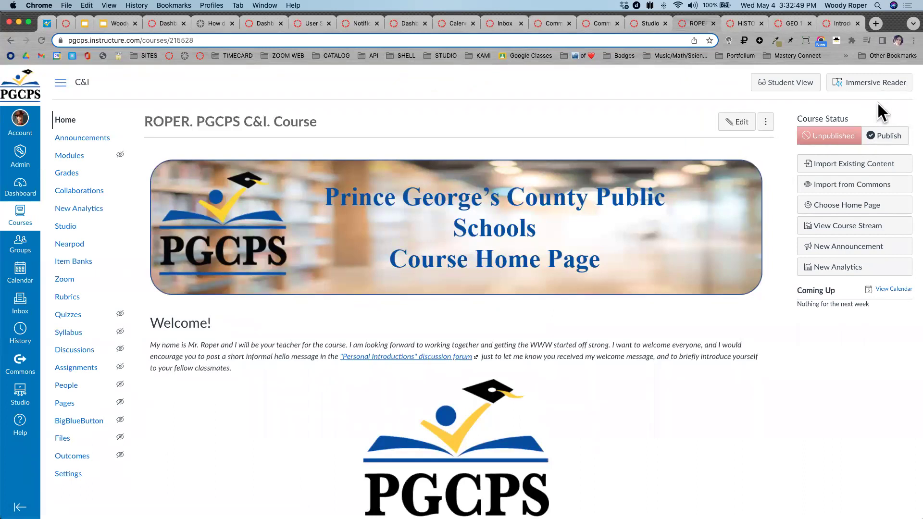
Publish the PGCPS C&I. Course from its home page.
scroll(882, 112, up, 10)
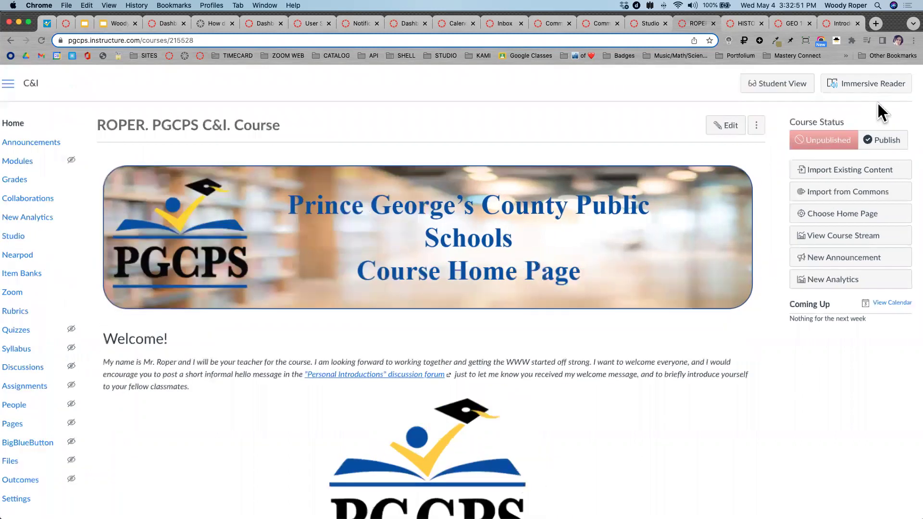
scroll(878, 103, down, 1)
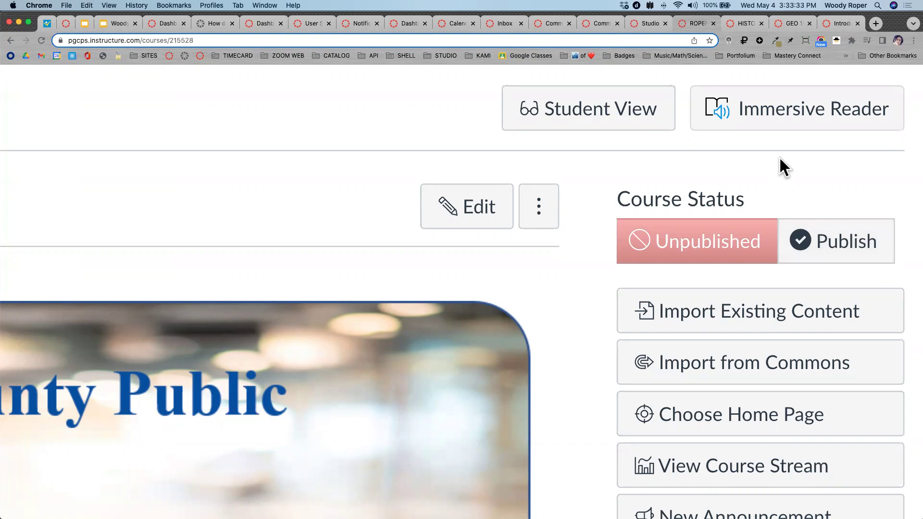
click(854, 247)
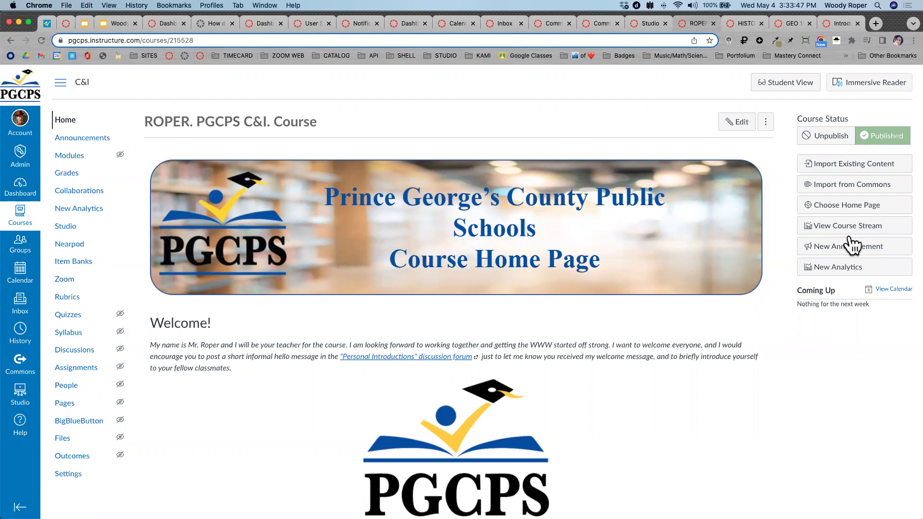
Look over the published course's home page and examine which course navigation items are hidden from students.
scroll(299, 237, down, 4)
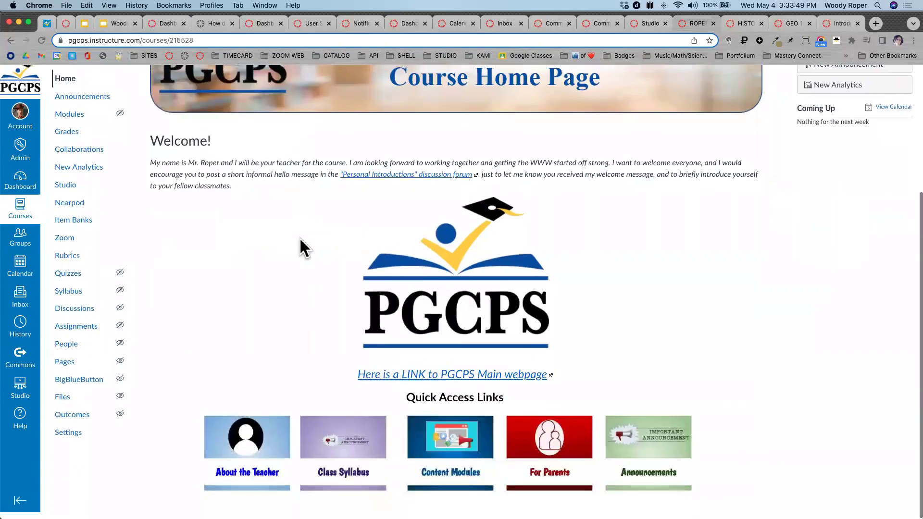
scroll(299, 247, up, 4)
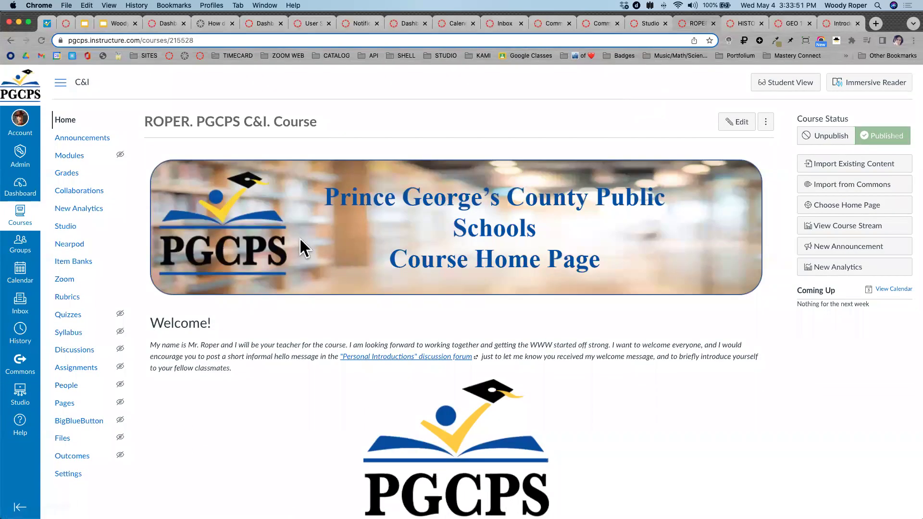
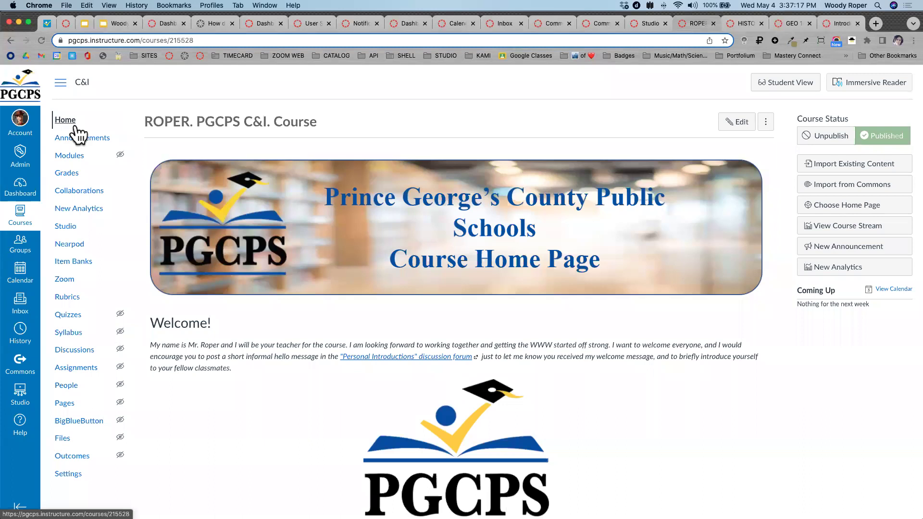
scroll(75, 135, up, 5)
scroll(76, 135, down, 6)
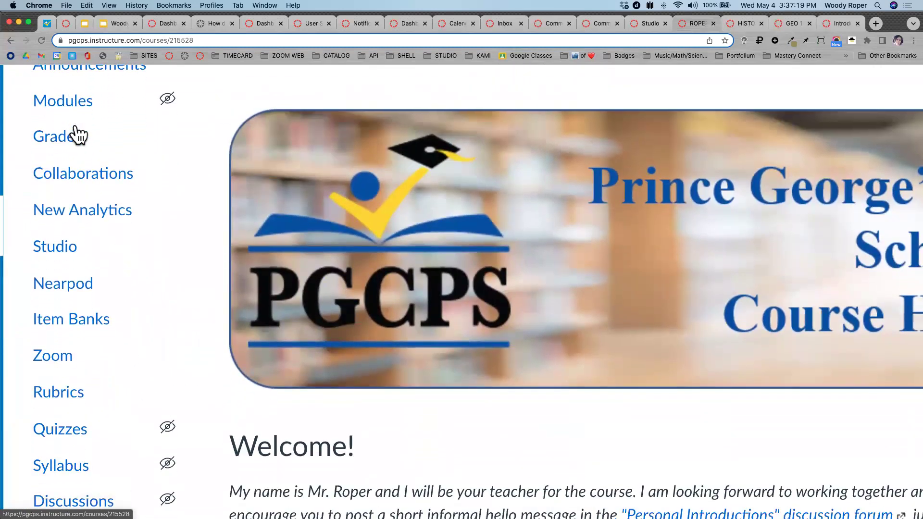
scroll(75, 134, down, 3)
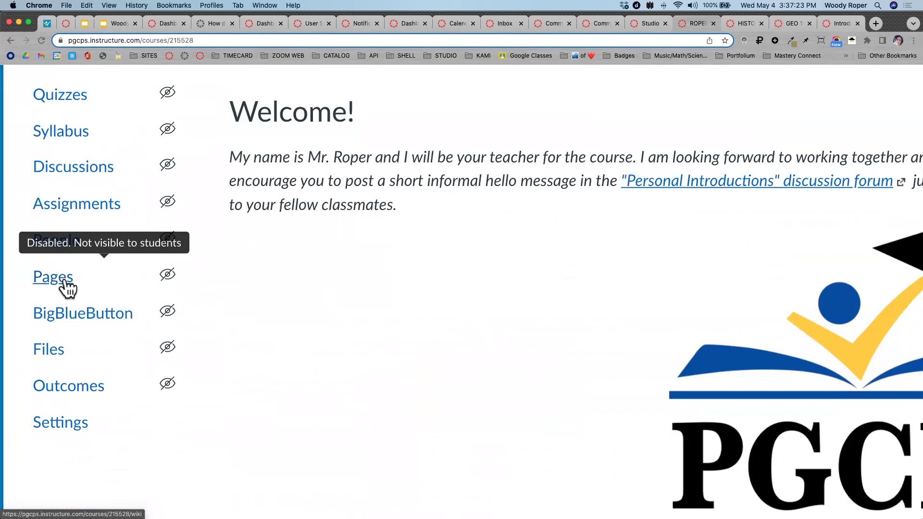
scroll(62, 286, down, 5)
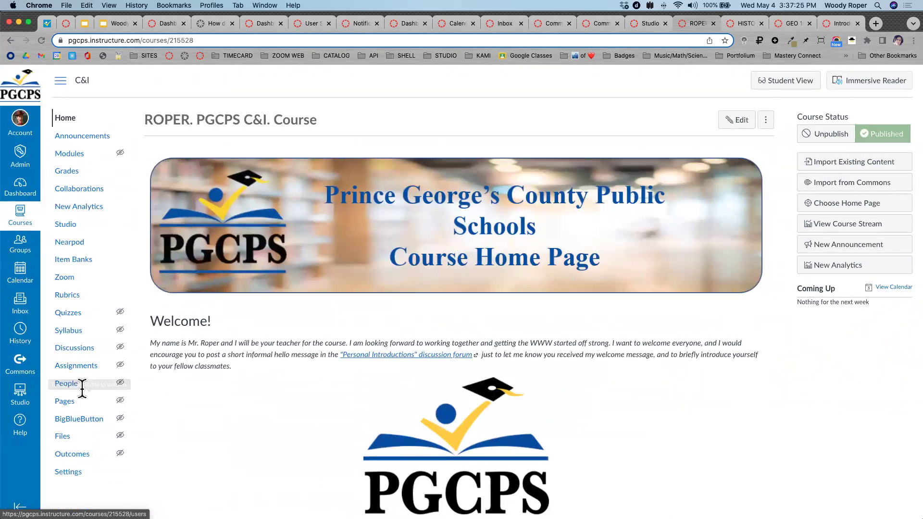
Open Pages from the course navigation and view the list of all pages in the course.
click(64, 407)
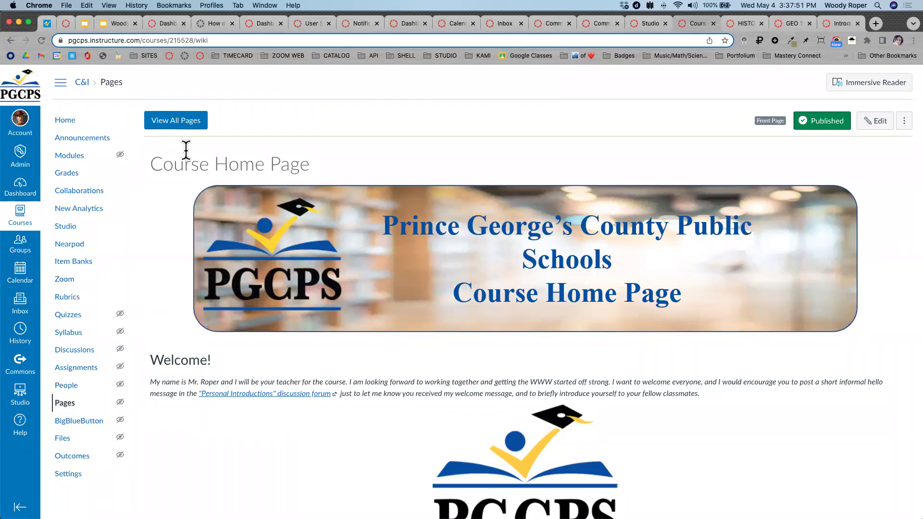
scroll(176, 135, up, 5)
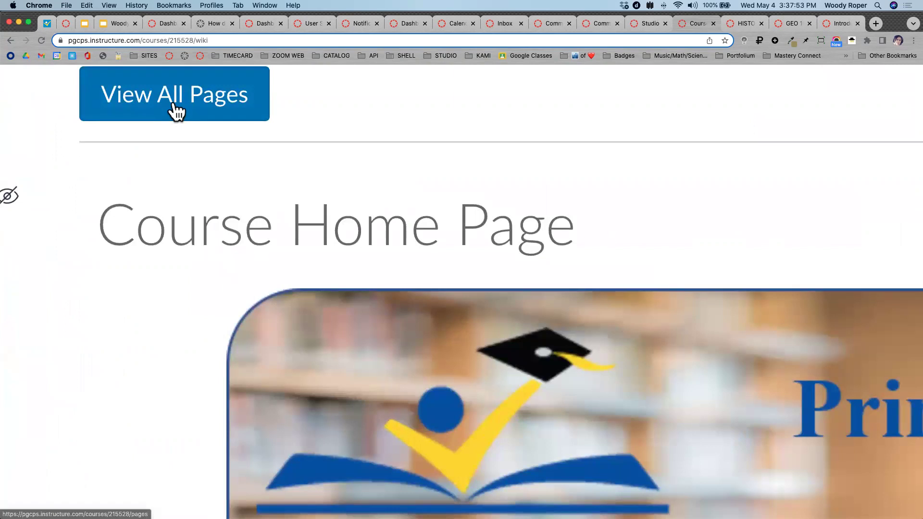
click(176, 111)
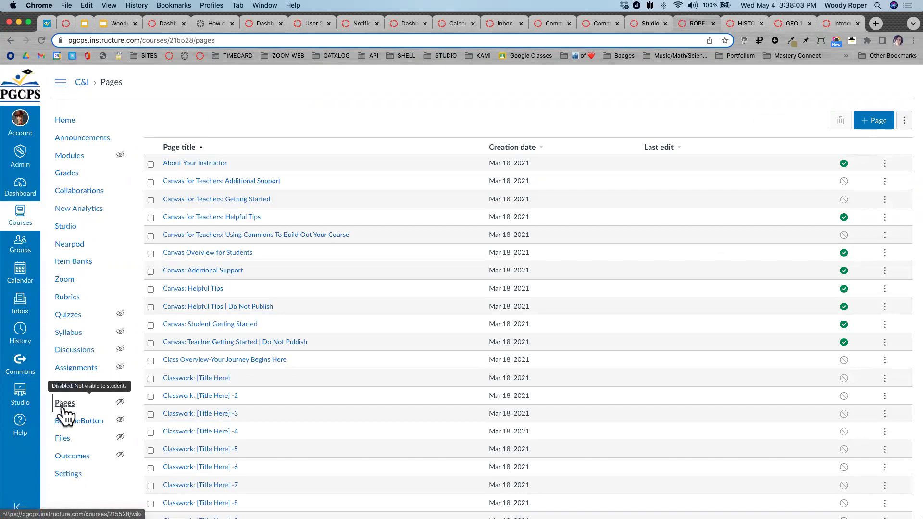
Switch from the course pages to the PGCPS dashboard with the published and unpublished course cards.
click(264, 27)
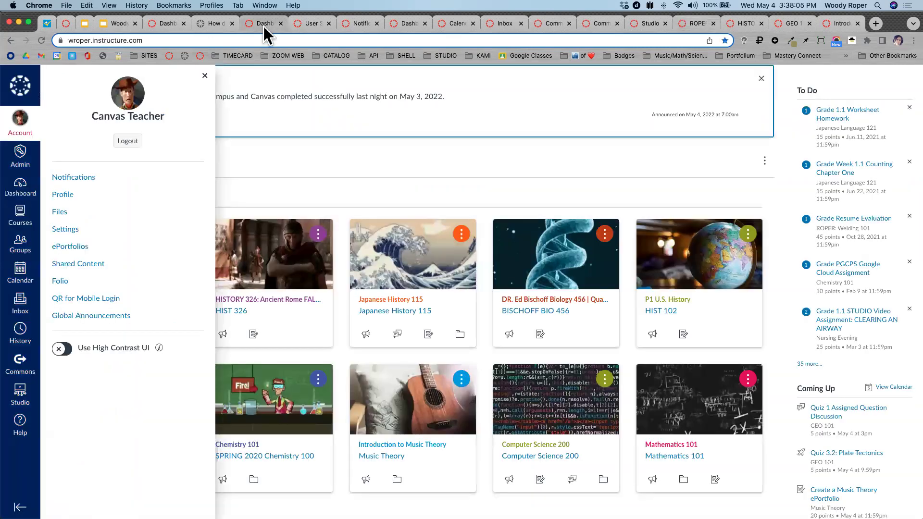
click(164, 23)
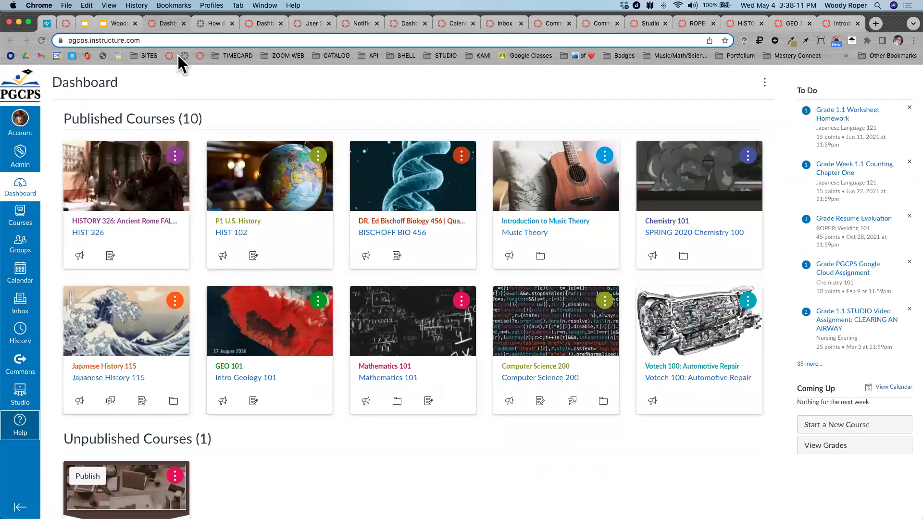
Open the Pages area of the PGCPS C&I course and list all of its pages.
click(686, 22)
click(62, 120)
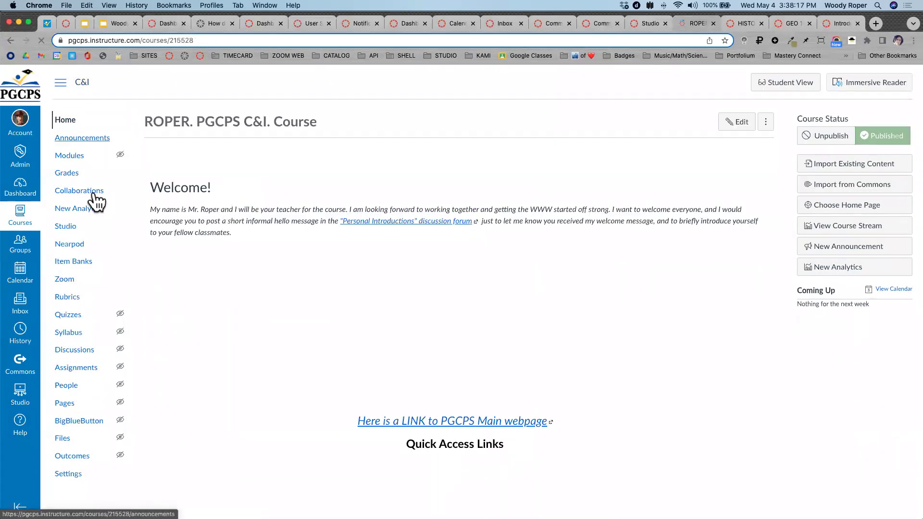
scroll(75, 414, up, 5)
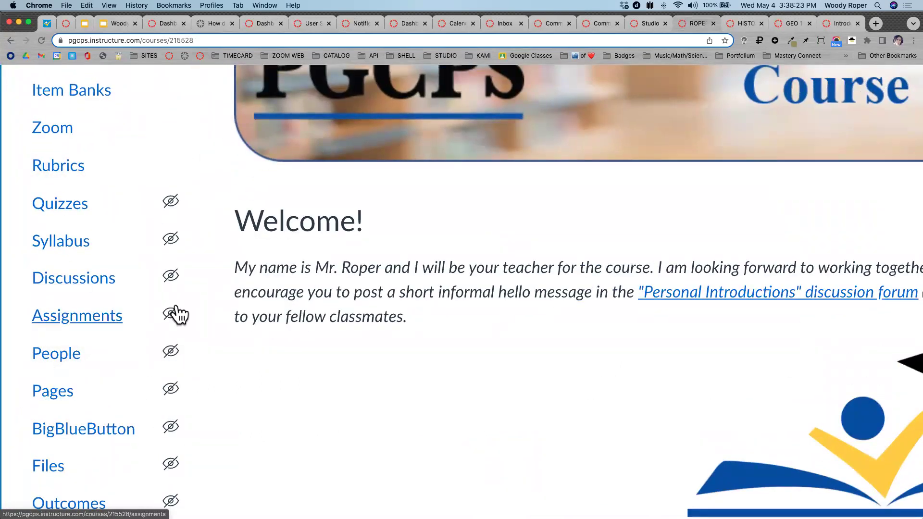
scroll(177, 314, down, 5)
scroll(179, 315, down, 3)
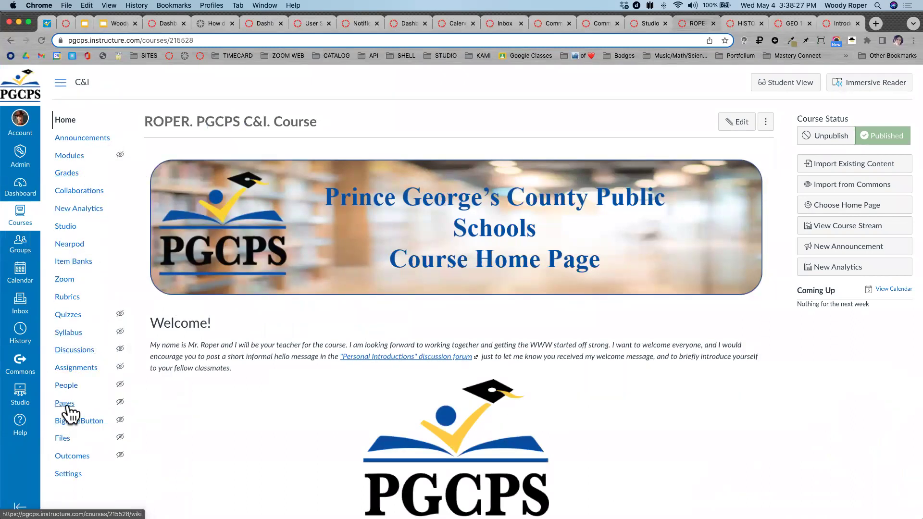
scroll(61, 410, up, 5)
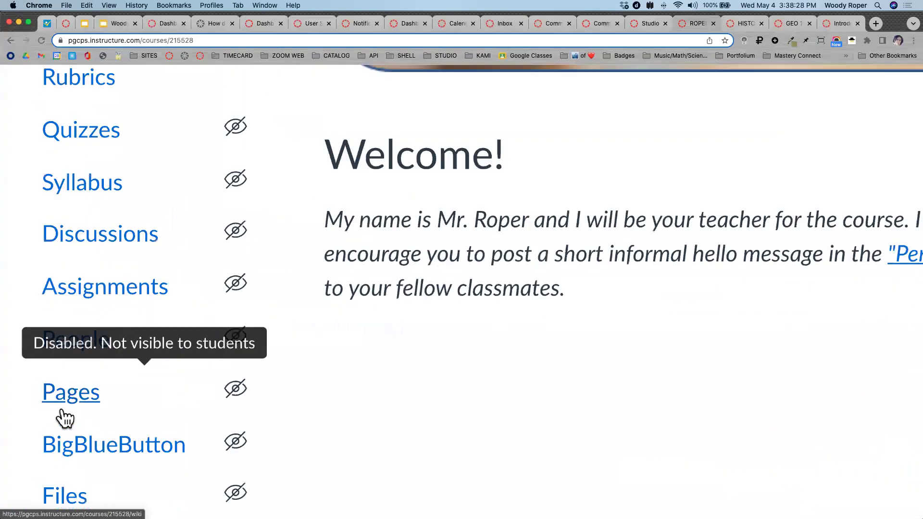
click(65, 405)
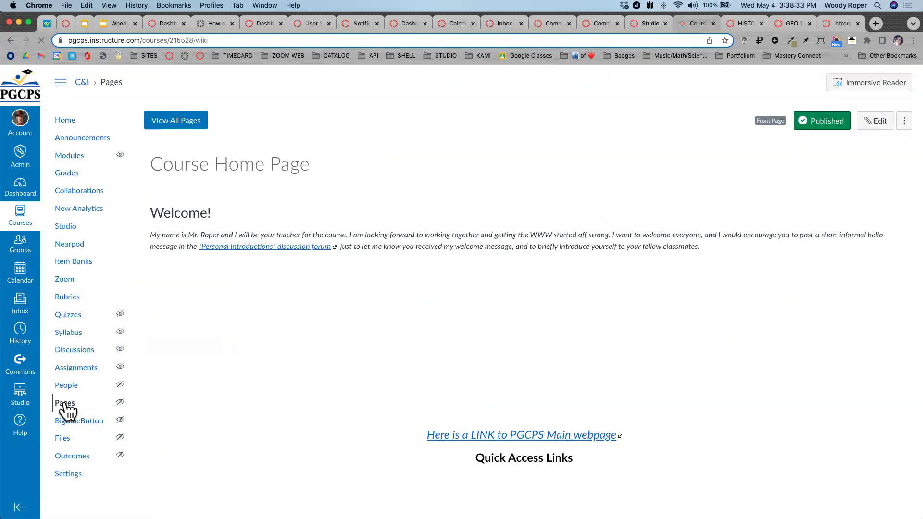
click(169, 126)
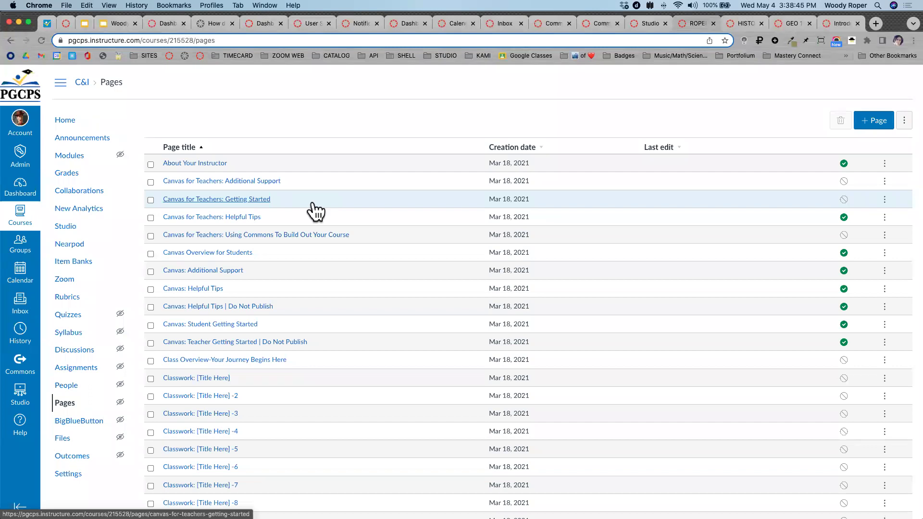
Examine the course's page list, including publish status, per-page options and the course navigation entries.
scroll(910, 139, up, 5)
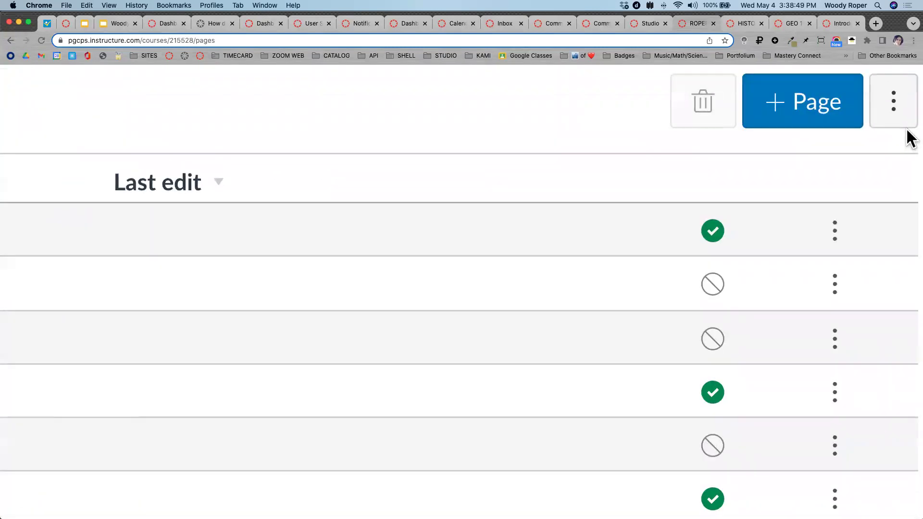
scroll(768, 179, down, 5)
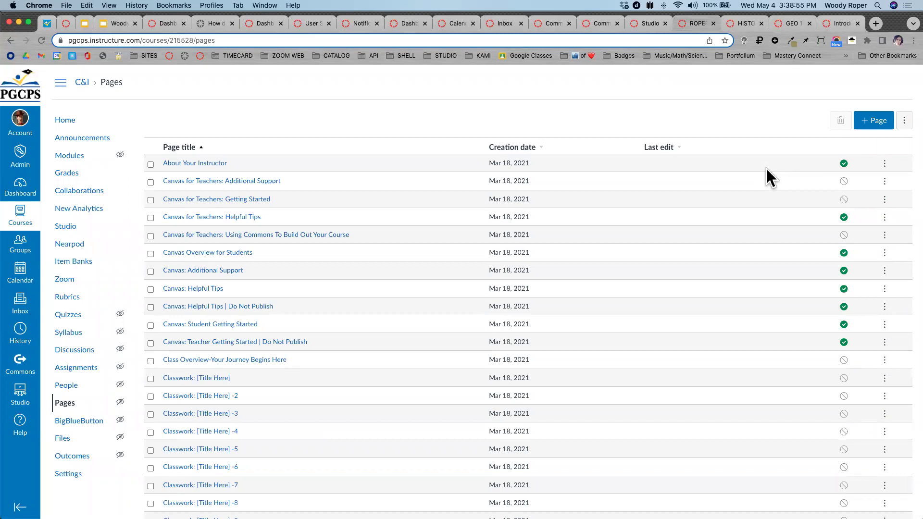
scroll(887, 165, up, 5)
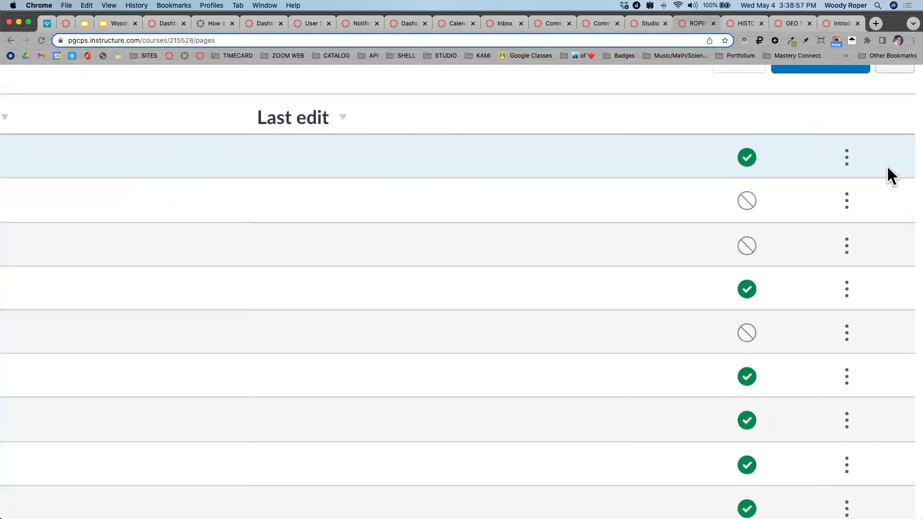
scroll(864, 212, down, 5)
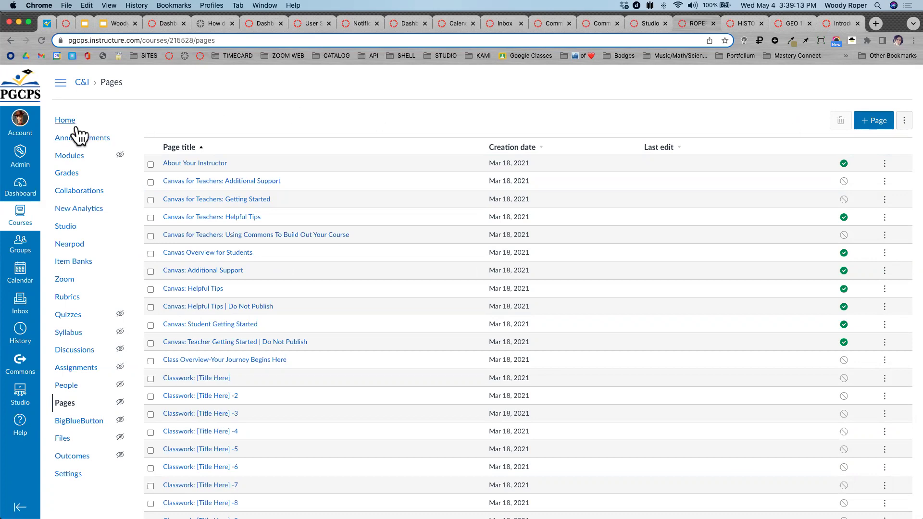
scroll(76, 132, up, 2)
scroll(76, 134, down, 10)
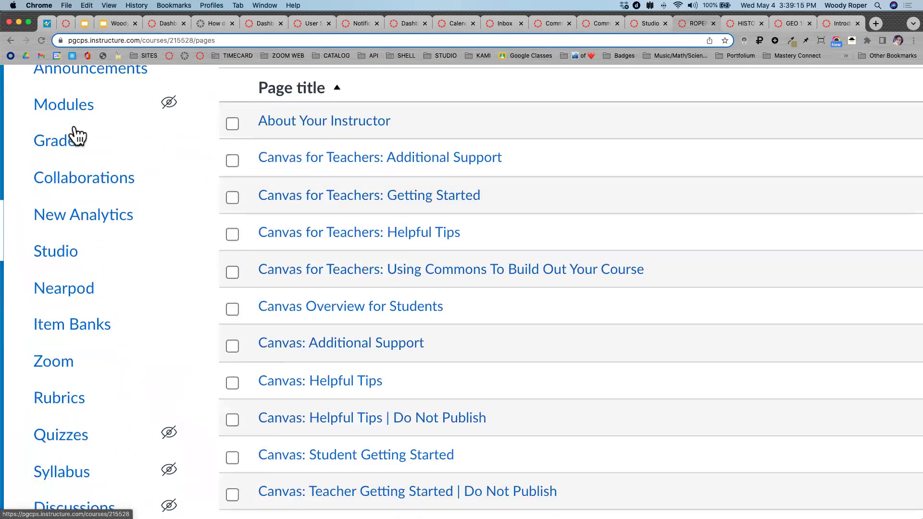
scroll(76, 133, up, 5)
scroll(75, 129, down, 5)
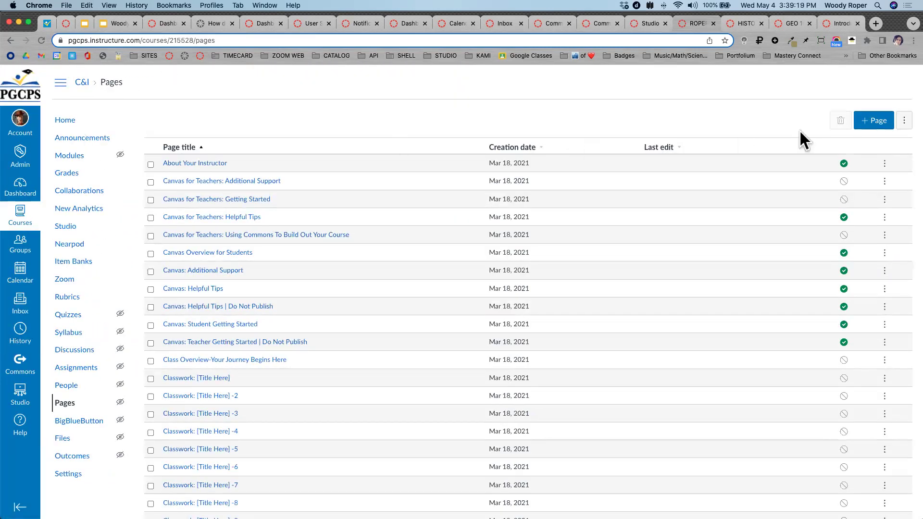
Start a new course page titled "1.1 RCE Practice" and place the cursor in its empty content area.
click(871, 121)
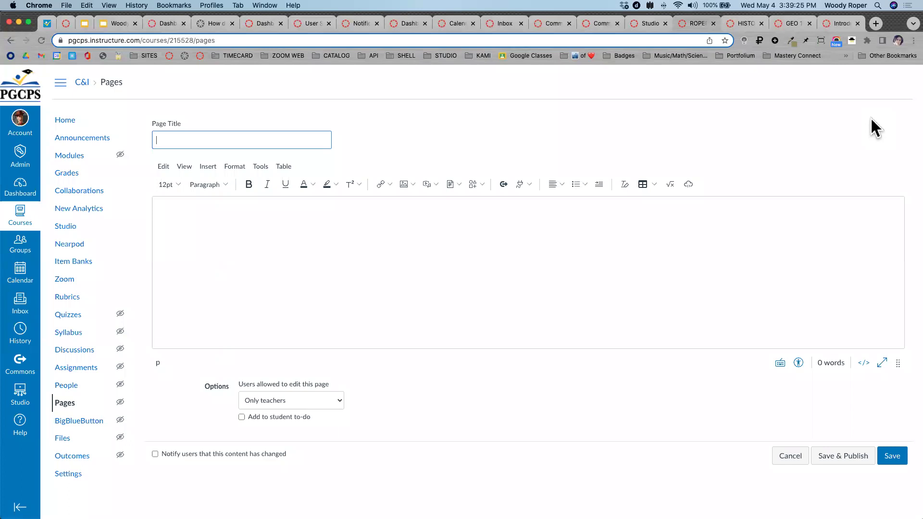
text(1.1 RCE Practice)
click(219, 232)
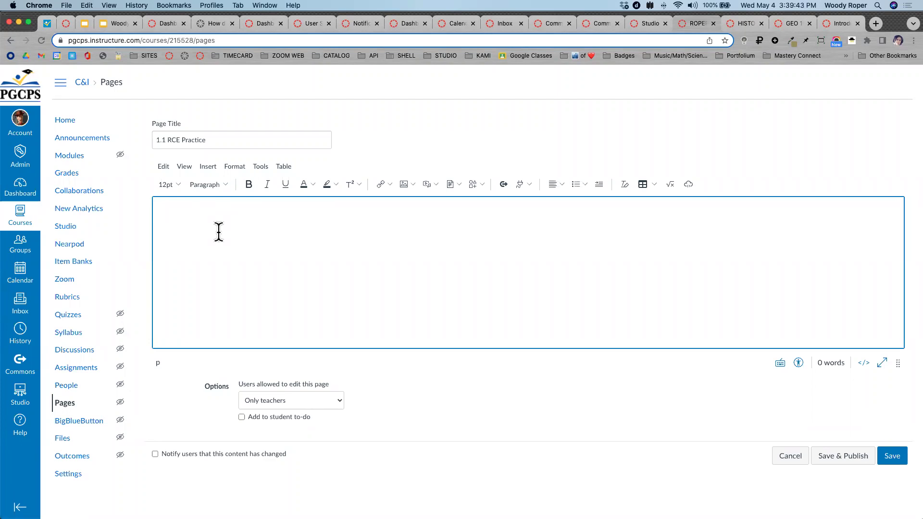
Examine the Edit, Insert and Table commands that the rich content editor offers for the new page.
scroll(180, 191, up, 5)
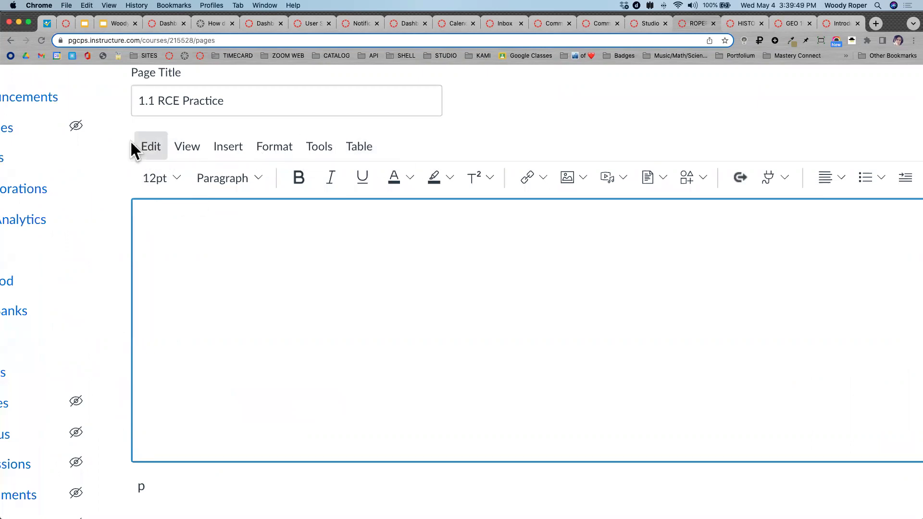
click(229, 145)
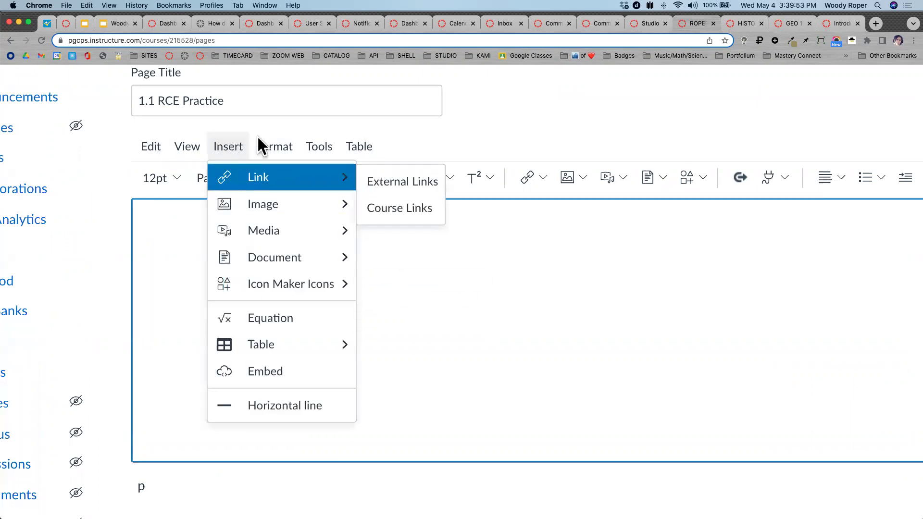
mouse_move(368, 140)
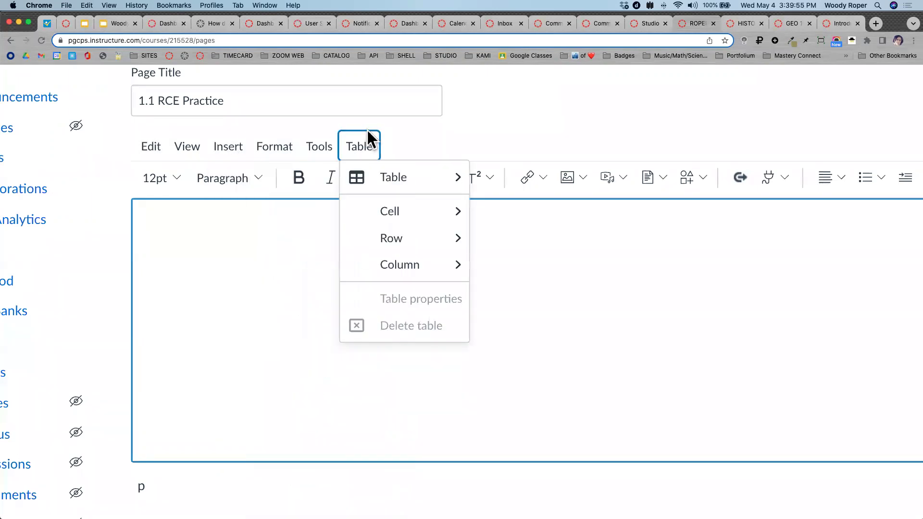
mouse_move(151, 144)
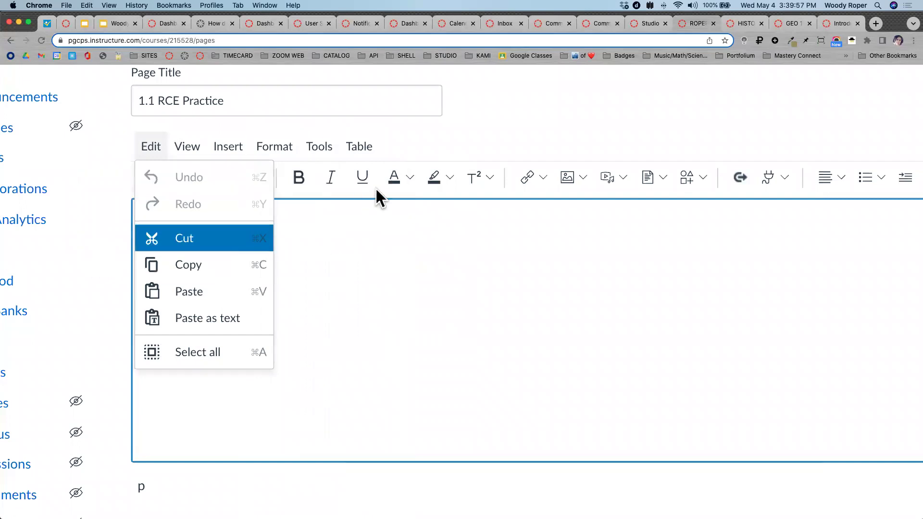
scroll(531, 201, down, 5)
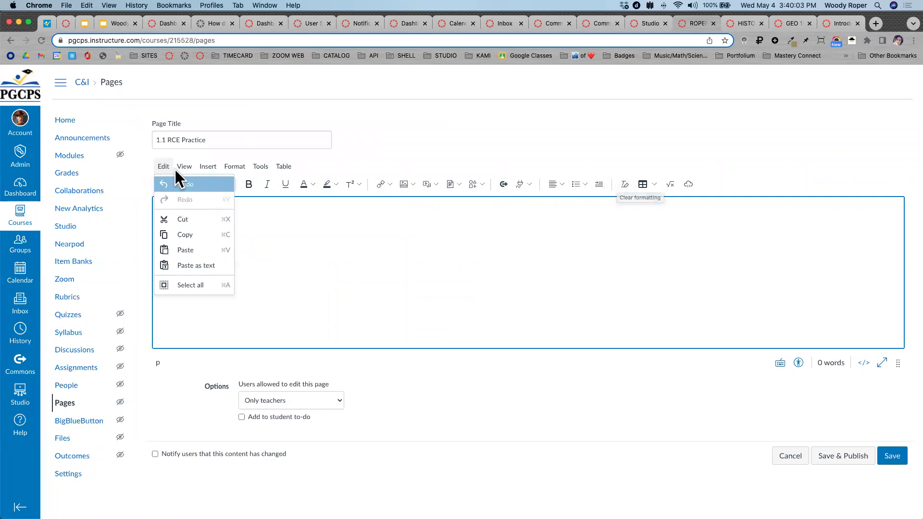
click(207, 166)
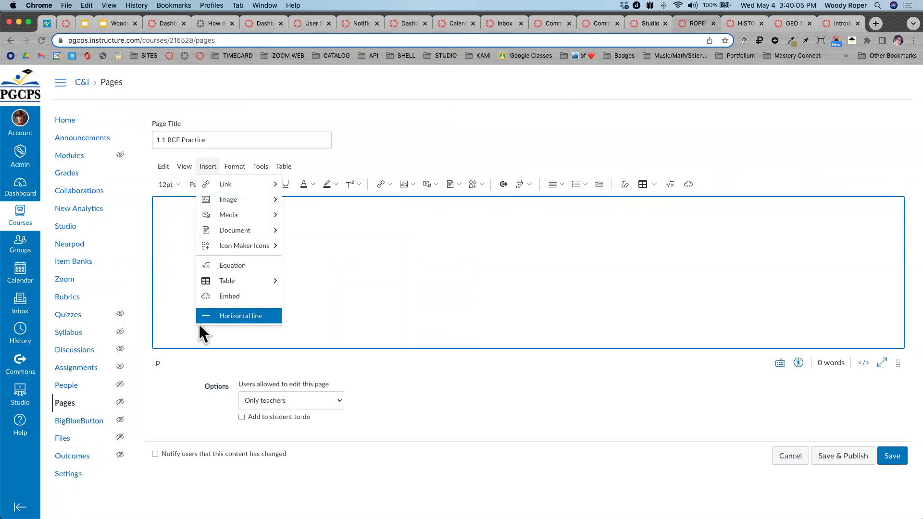
click(435, 153)
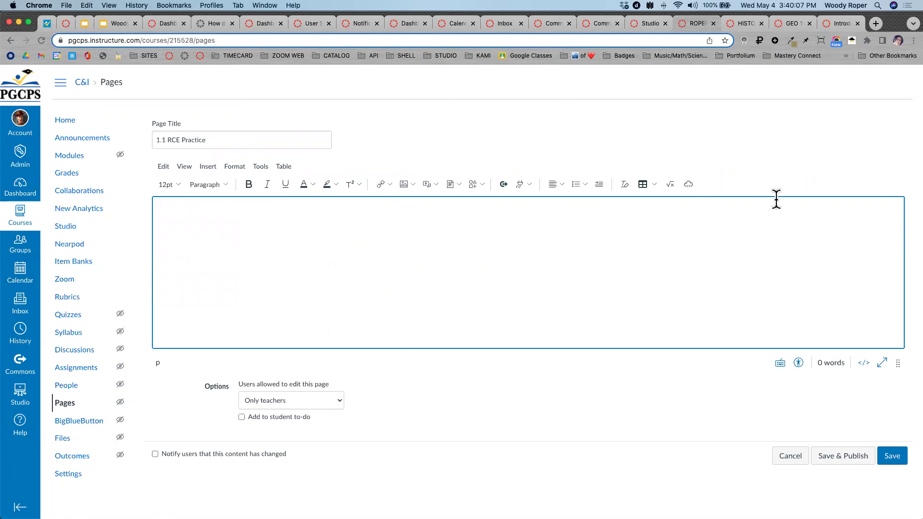
Review the full list of external apps available in the page editor, and close the list.
click(530, 184)
click(531, 204)
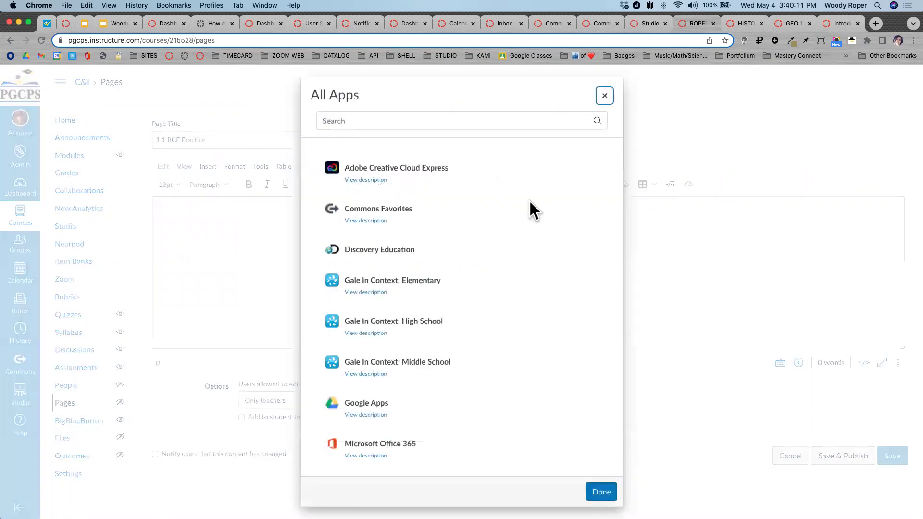
scroll(401, 304, down, 5)
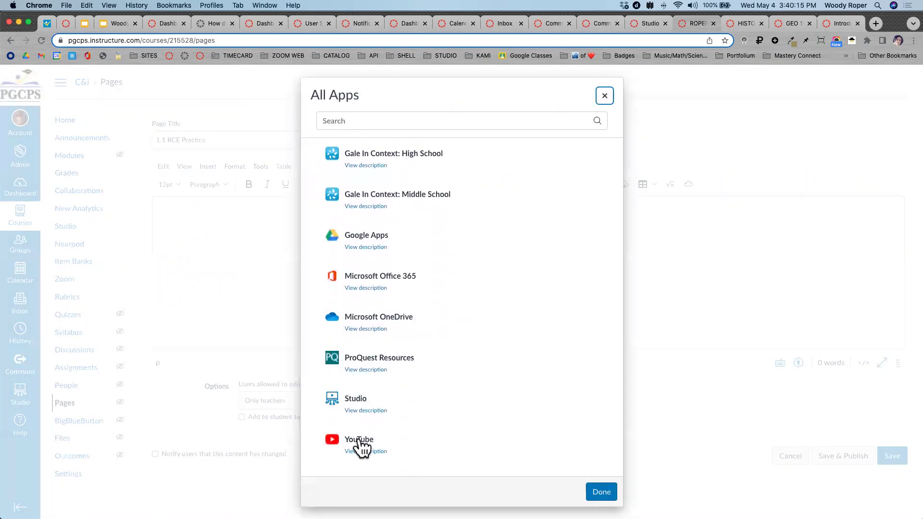
scroll(439, 249, up, 5)
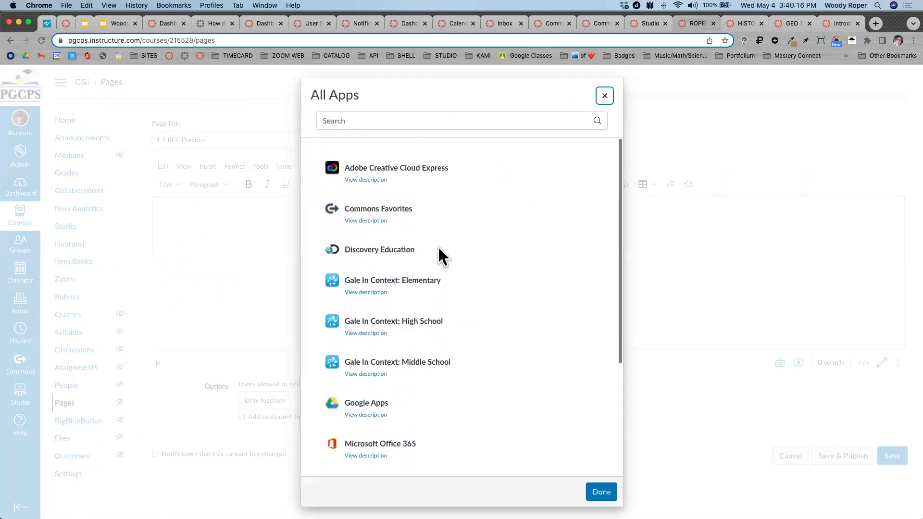
click(605, 95)
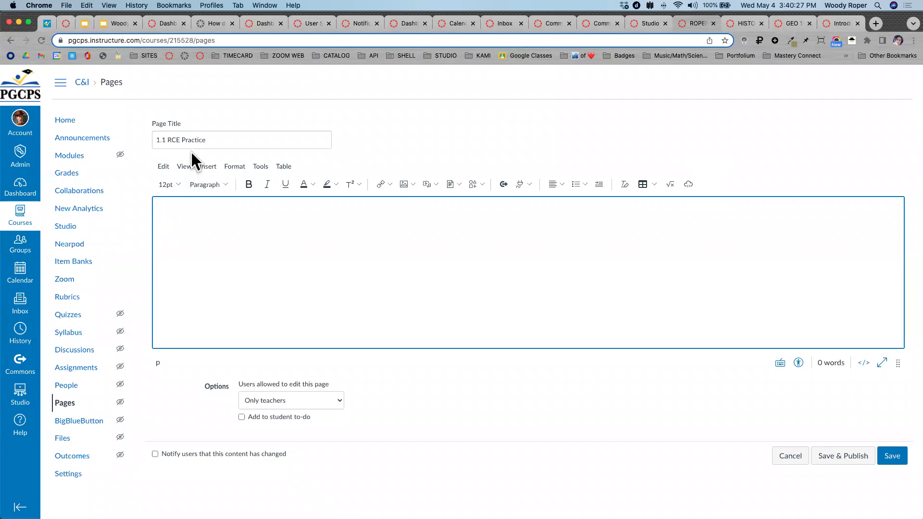
Examine the editor's options for inserting links and images, plus the accessibility and full-screen tools beneath the content area.
scroll(192, 154, up, 5)
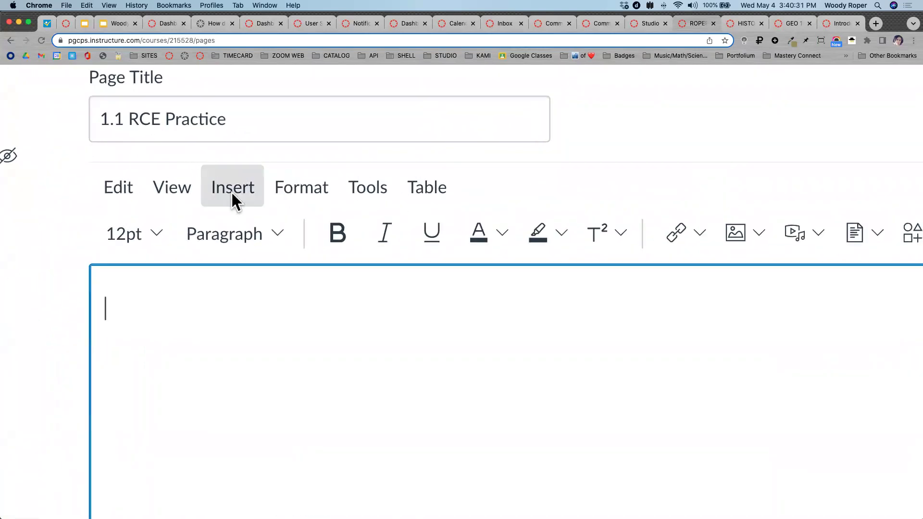
click(231, 191)
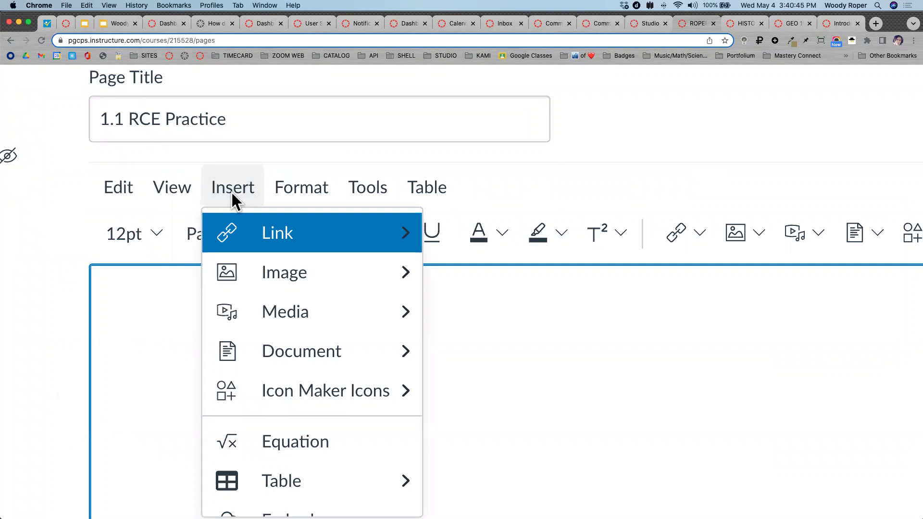
mouse_move(261, 236)
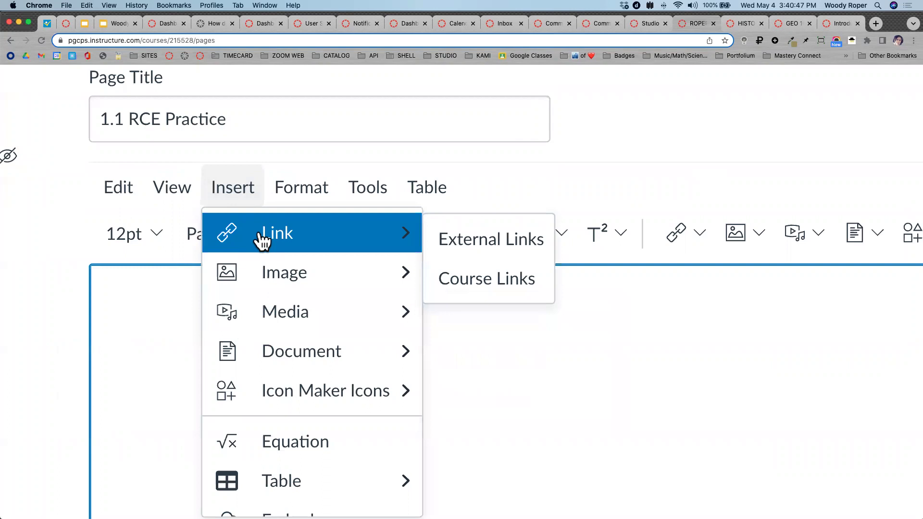
scroll(262, 239, right, 10)
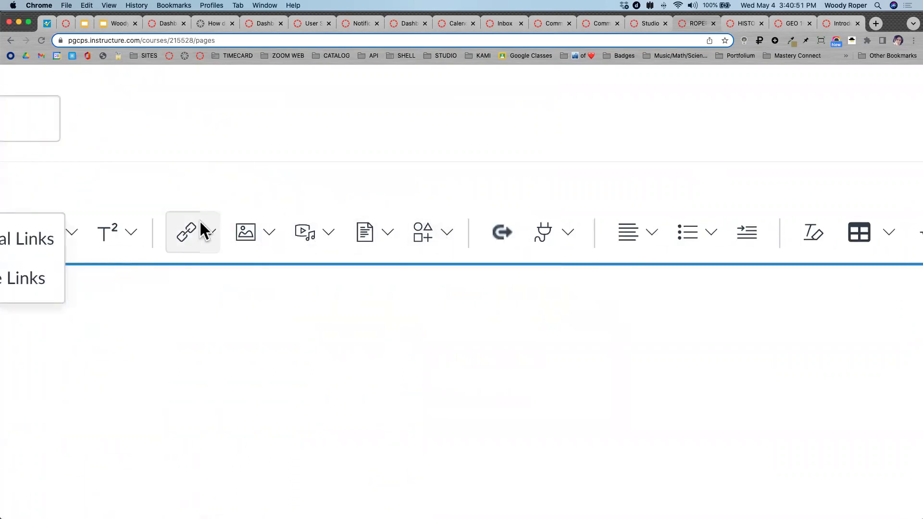
scroll(233, 233, left, 8)
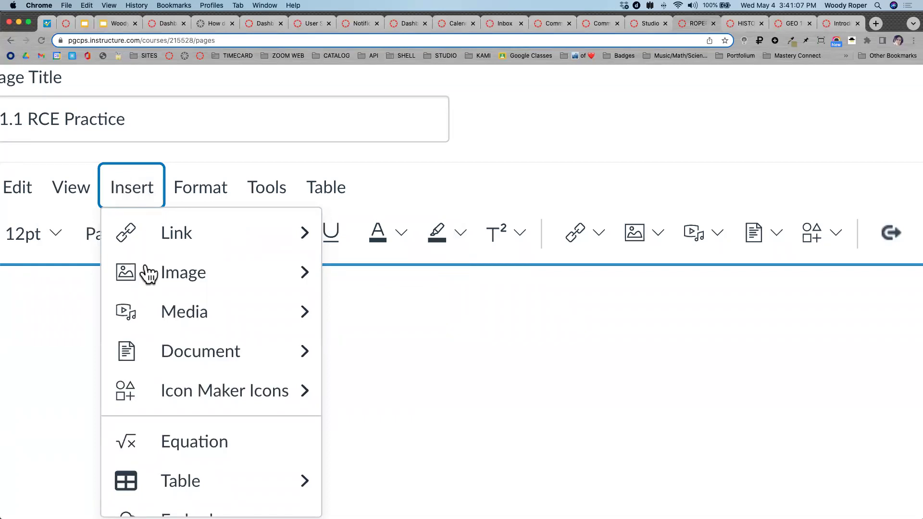
mouse_move(125, 408)
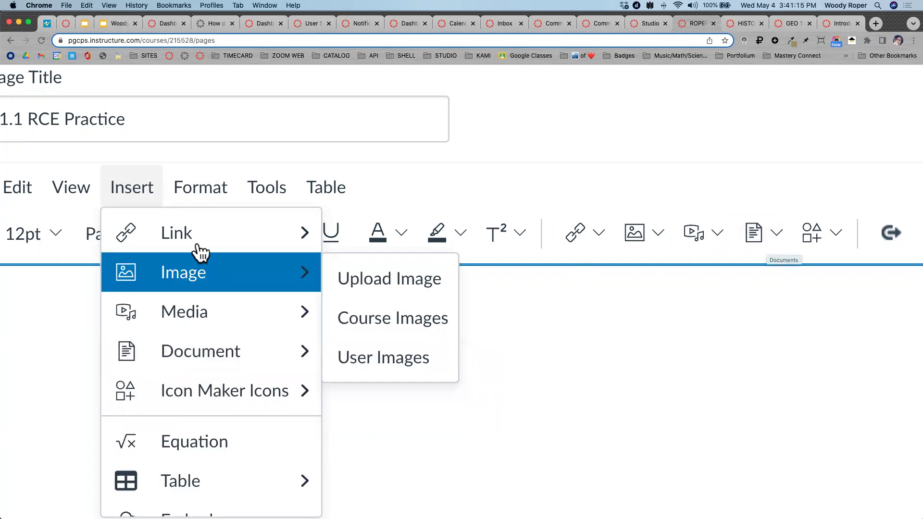
mouse_move(210, 399)
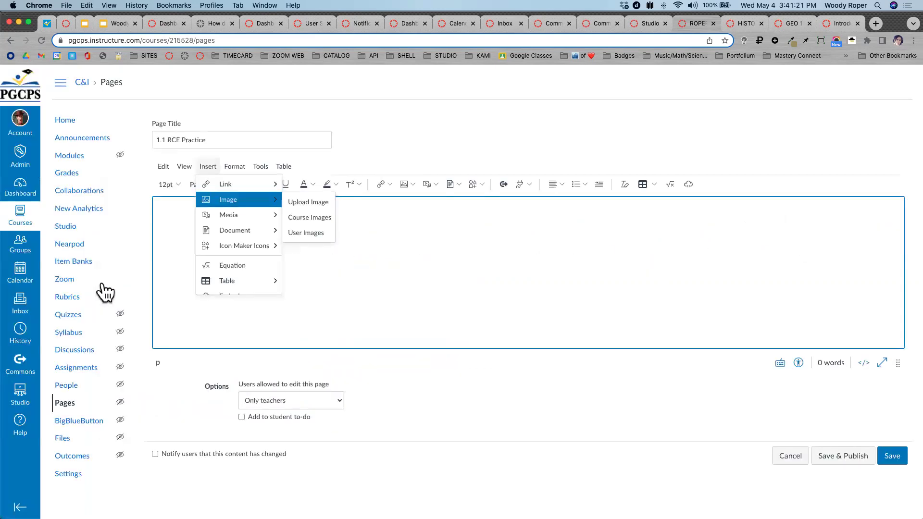
click(393, 129)
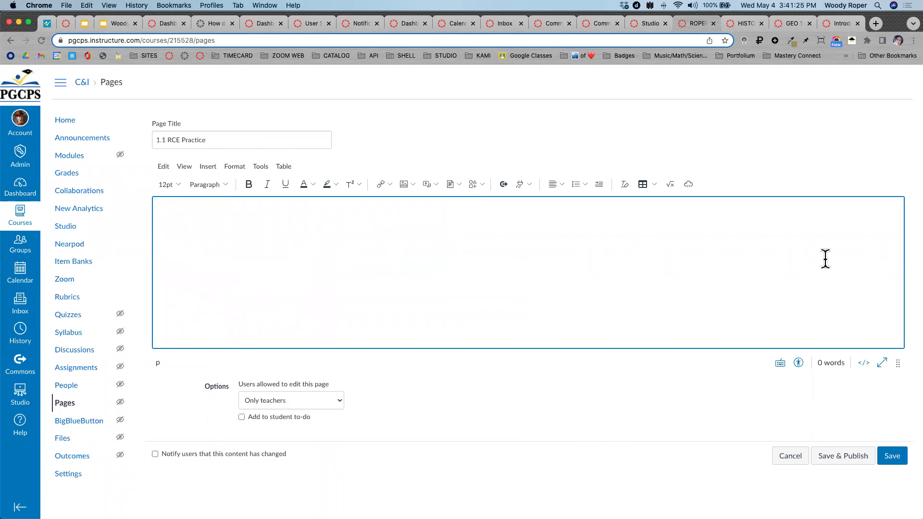
scroll(904, 363, up, 5)
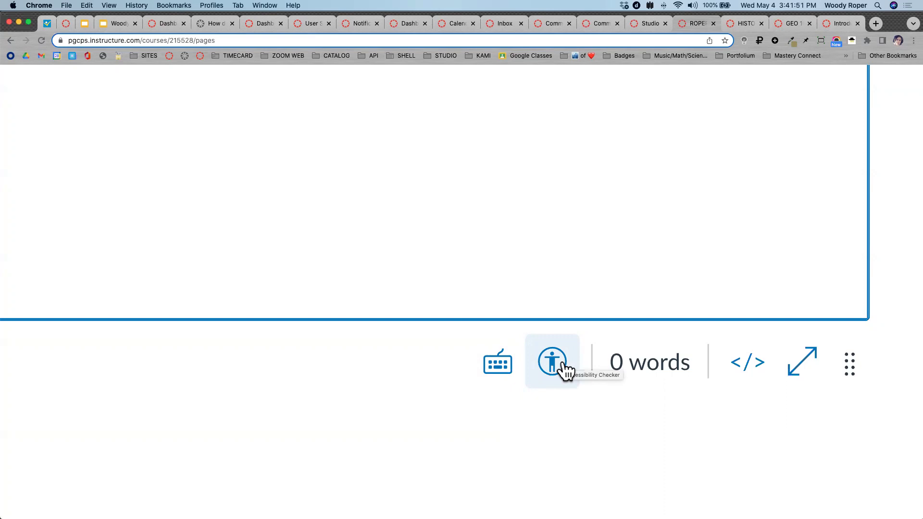
click(804, 366)
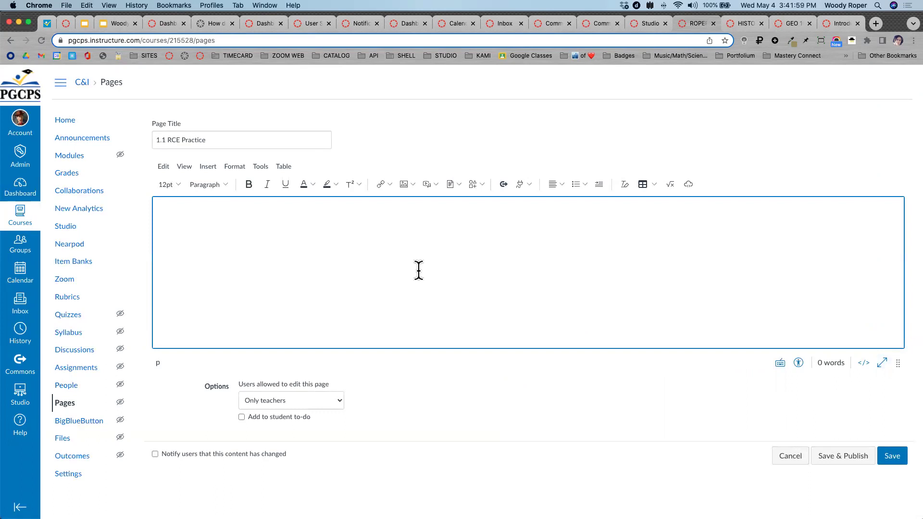
Make the page's content area slightly taller using its resize handle, and examine the save options below it.
scroll(900, 370, up, 5)
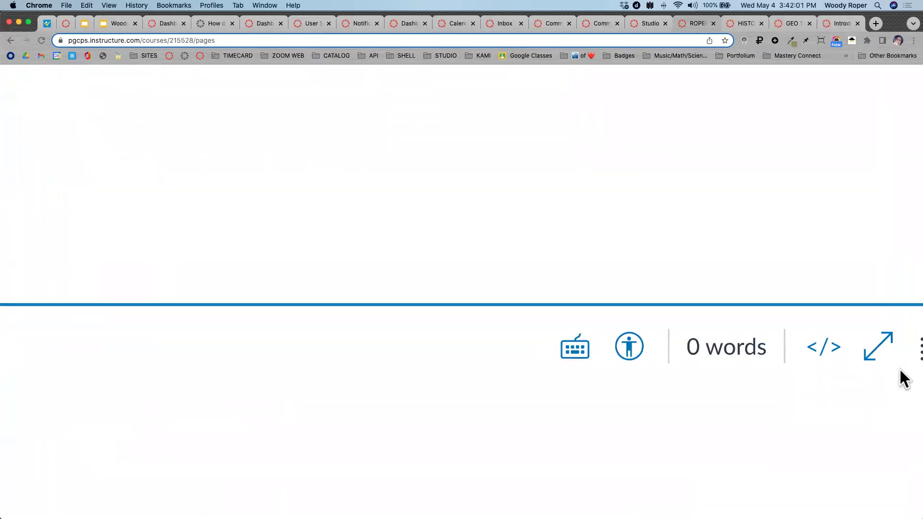
scroll(900, 370, right, 2)
click(848, 353)
mouse_move(847, 354)
mouse_down()
mouse_move(845, 398)
mouse_move(849, 371)
mouse_up()
scroll(849, 371, down, 5)
click(884, 370)
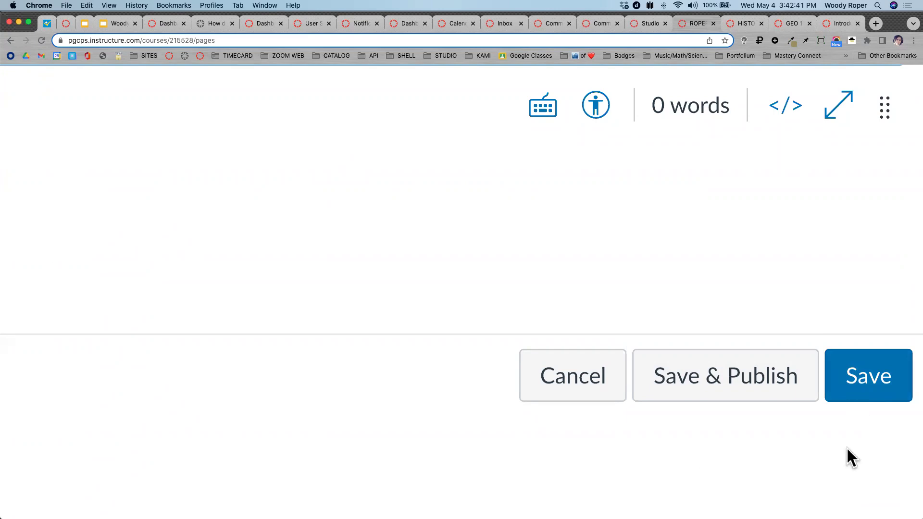
scroll(743, 419, down, 2)
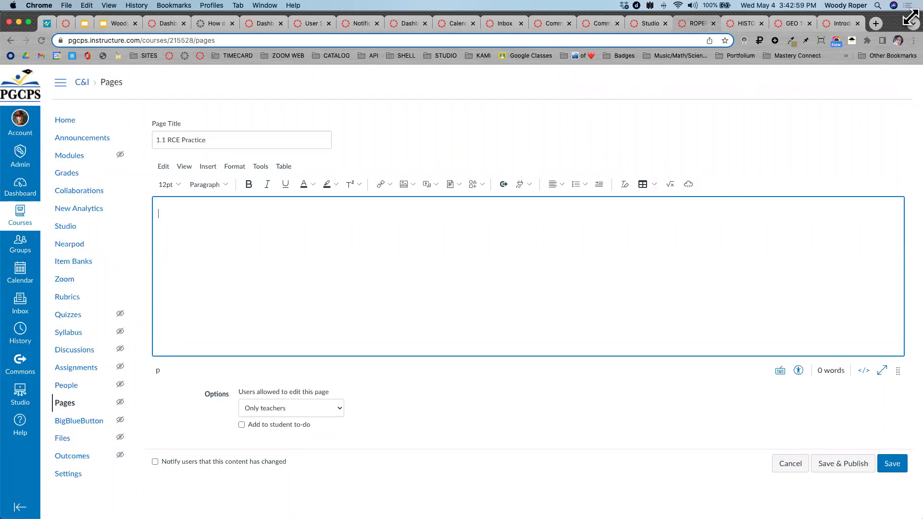
Narrow the browser window to reveal the editor's overflow tools, and restore the window to full width.
mouse_move(910, 25)
mouse_down()
mouse_move(859, 24)
mouse_move(909, 24)
mouse_up()
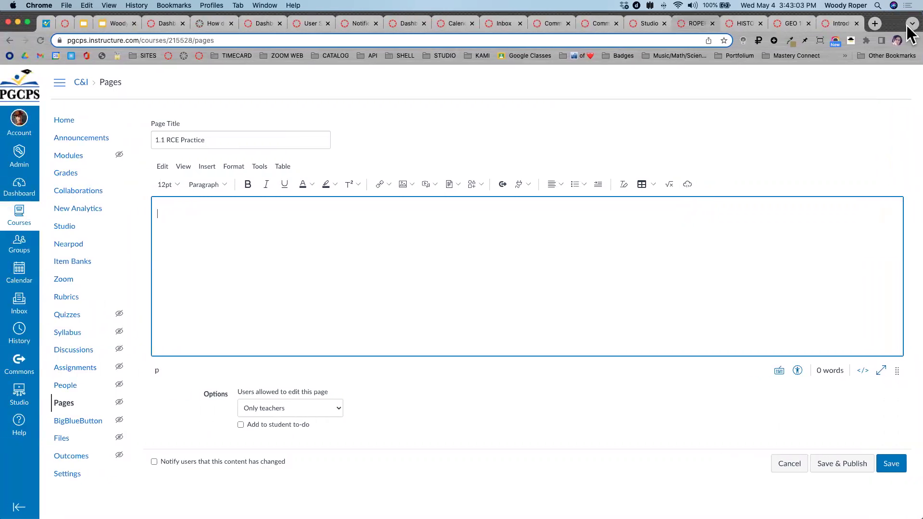
drag(910, 23, 686, 23)
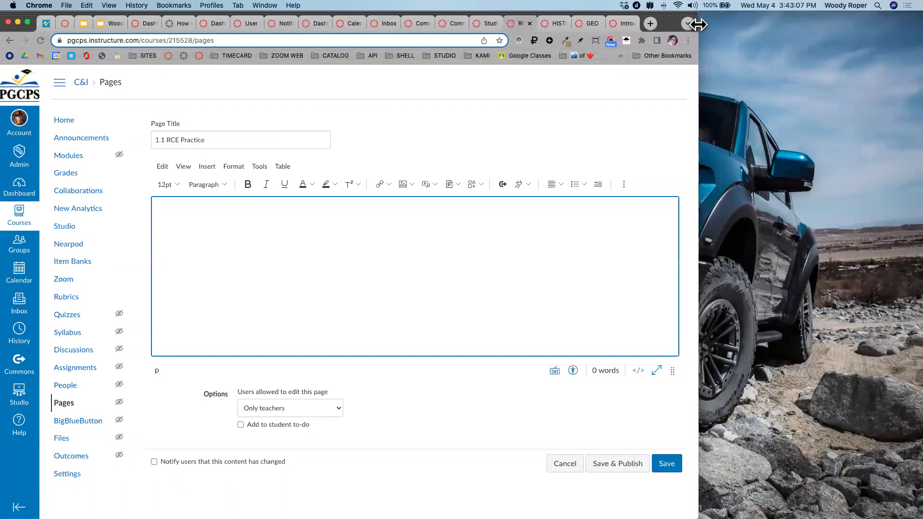
click(625, 184)
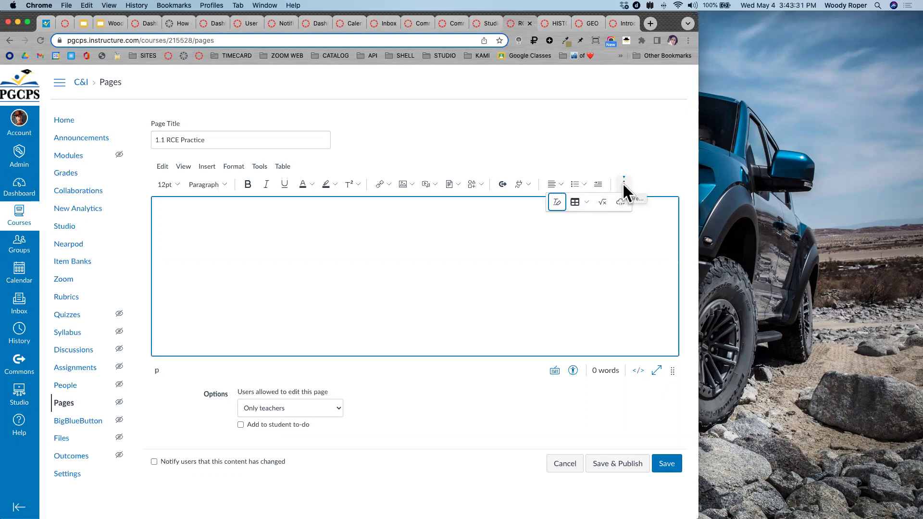
drag(700, 55, 922, 56)
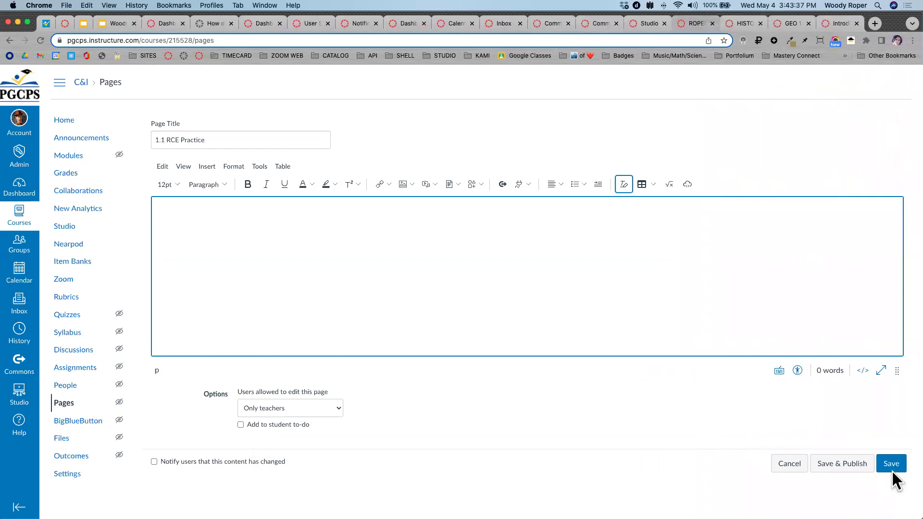
Save and publish the 1.1 RCE Practice page, and switch to the presentation's activity slide on creating a page.
click(855, 467)
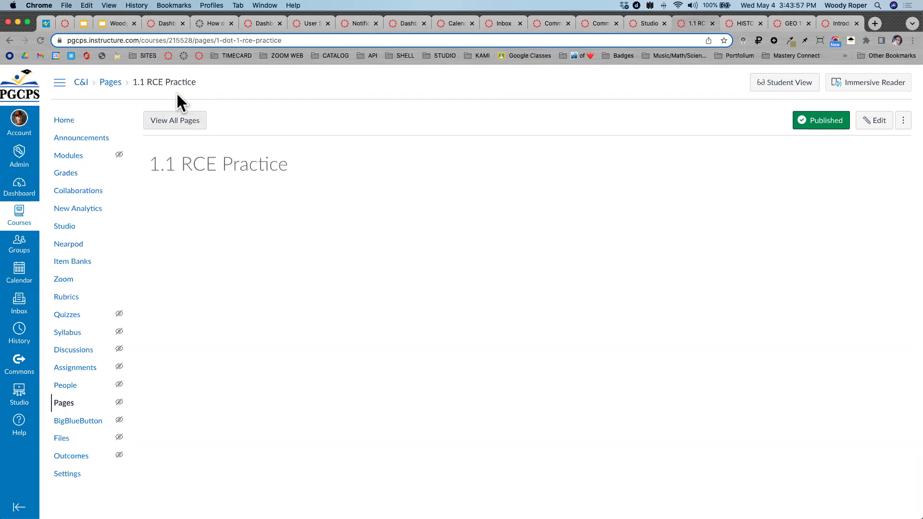
click(122, 27)
key(Right)
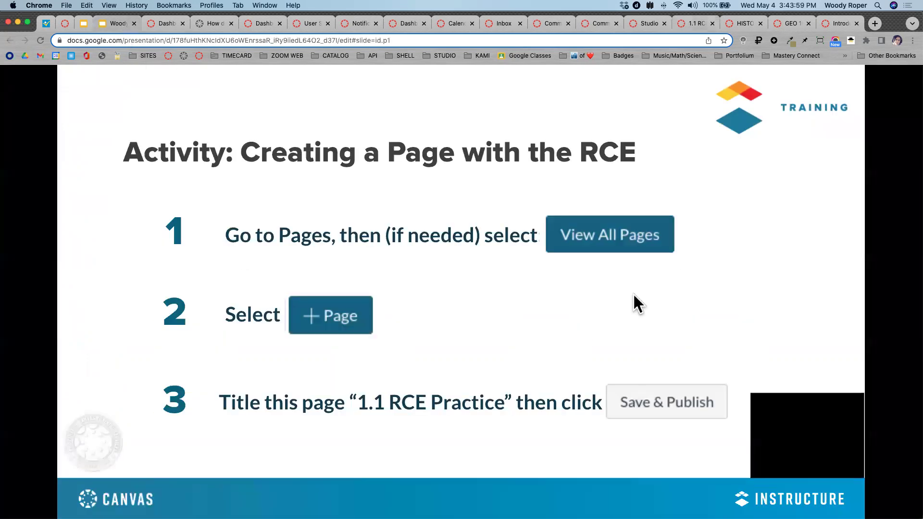
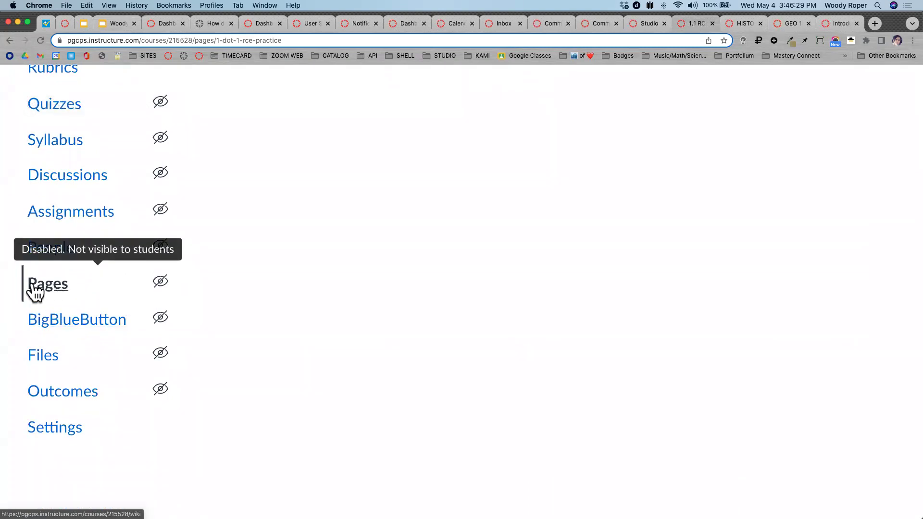
Switch to the Canvas dashboard, close the account menu, and open the unpublished WMRHSD training course.
key(super+0)
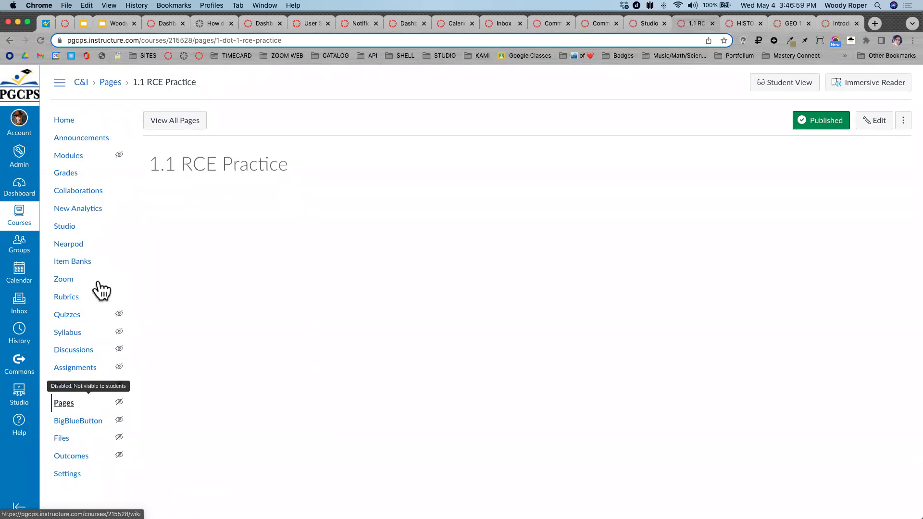
click(260, 23)
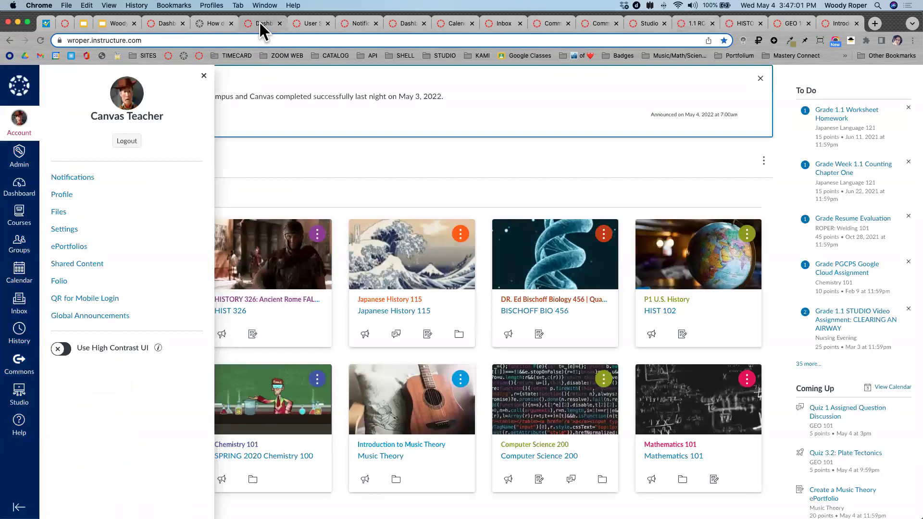
click(204, 76)
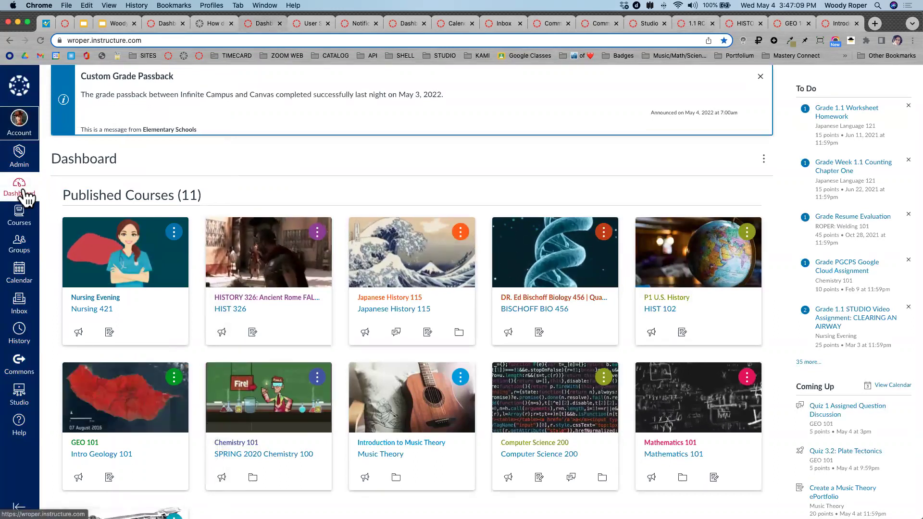
scroll(21, 192, down, 3)
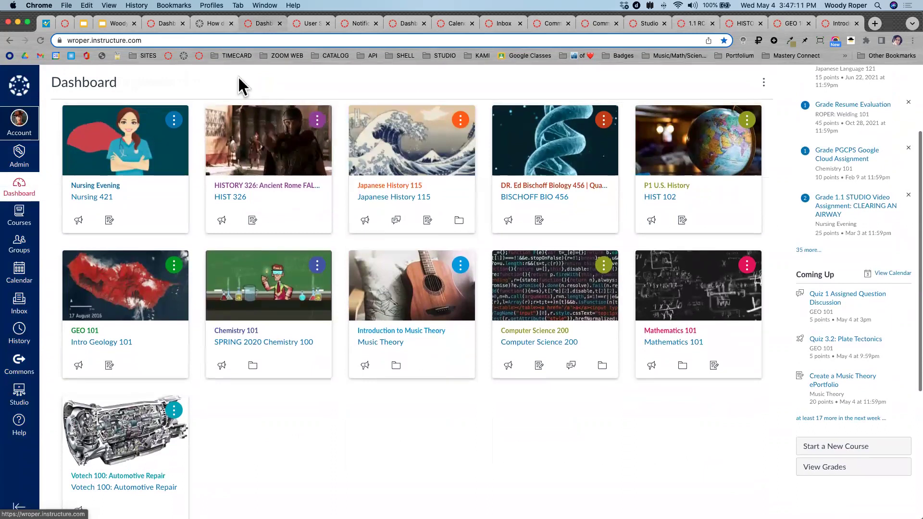
drag(49, 82, 142, 80)
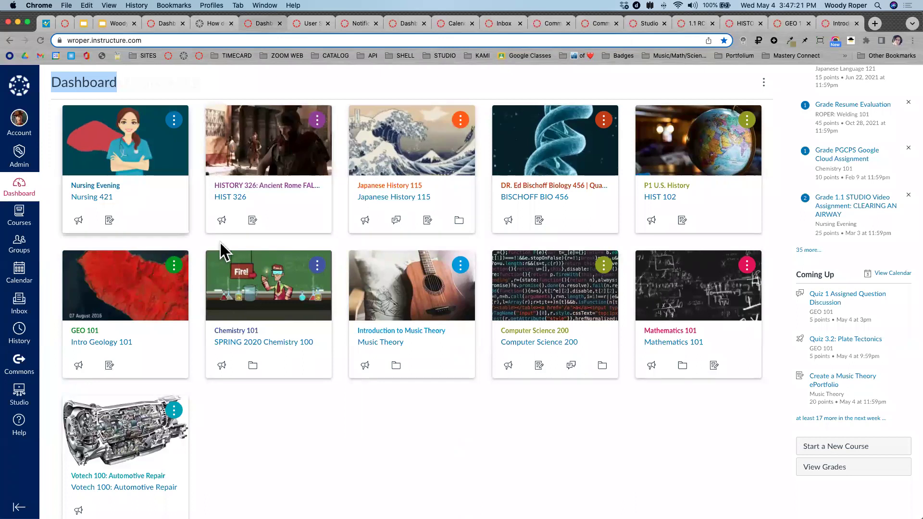
scroll(319, 207, up, 2)
scroll(319, 206, down, 5)
scroll(319, 206, down, 3)
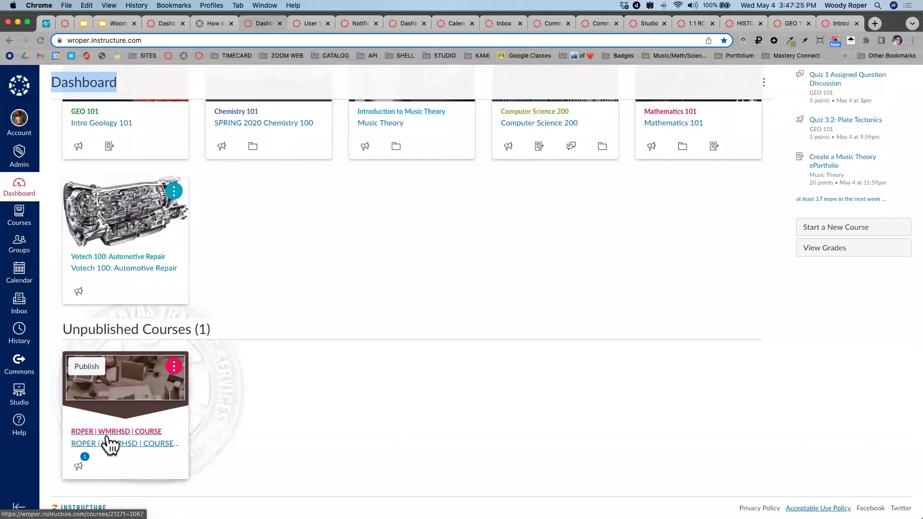
click(110, 444)
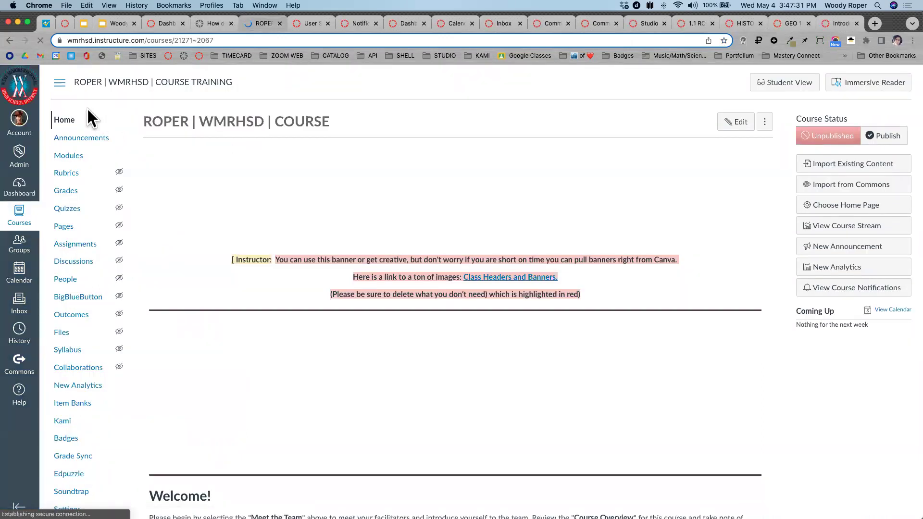
Examine the WMRHSD course's navigation to see which items are disabled for students and where Pages is listed.
scroll(75, 123, up, 3)
scroll(74, 124, up, 2)
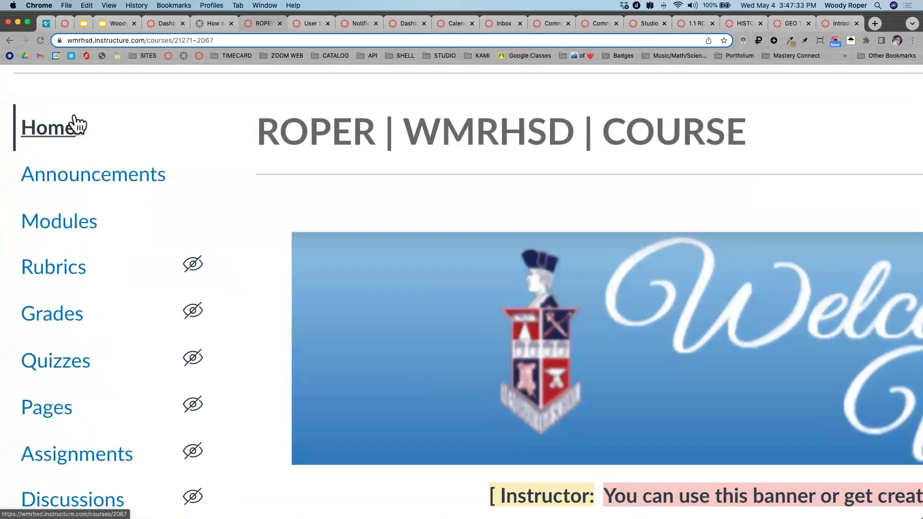
scroll(75, 124, down, 5)
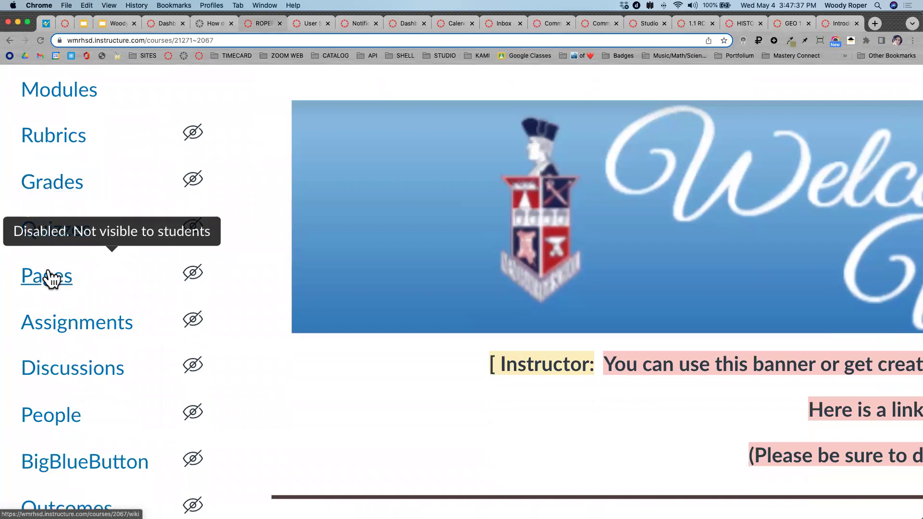
scroll(78, 236, down, 3)
scroll(75, 221, down, 4)
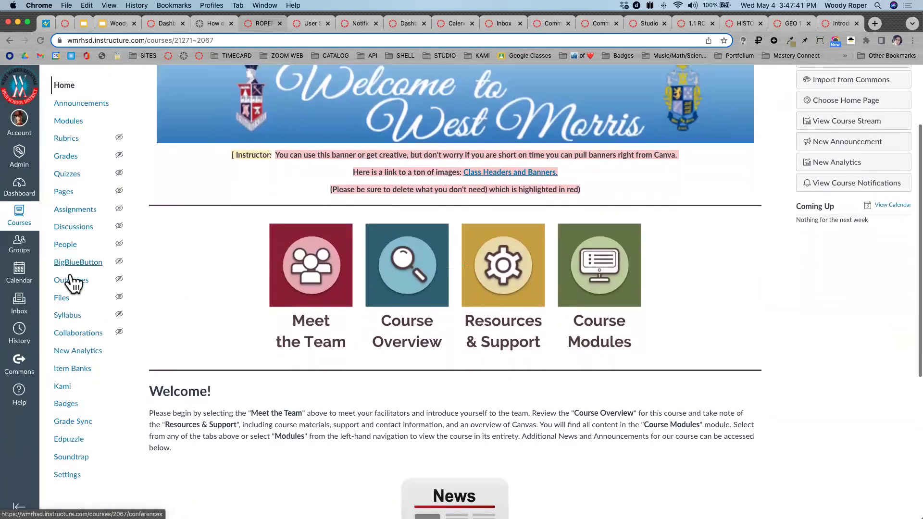
scroll(72, 308, up, 3)
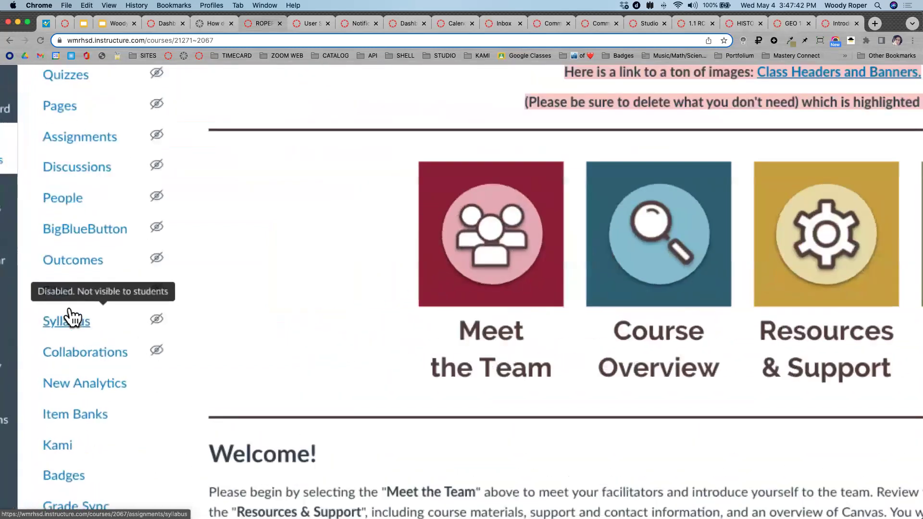
scroll(71, 310, up, 1)
scroll(71, 310, down, 4)
scroll(98, 366, up, 1)
scroll(101, 373, up, 10)
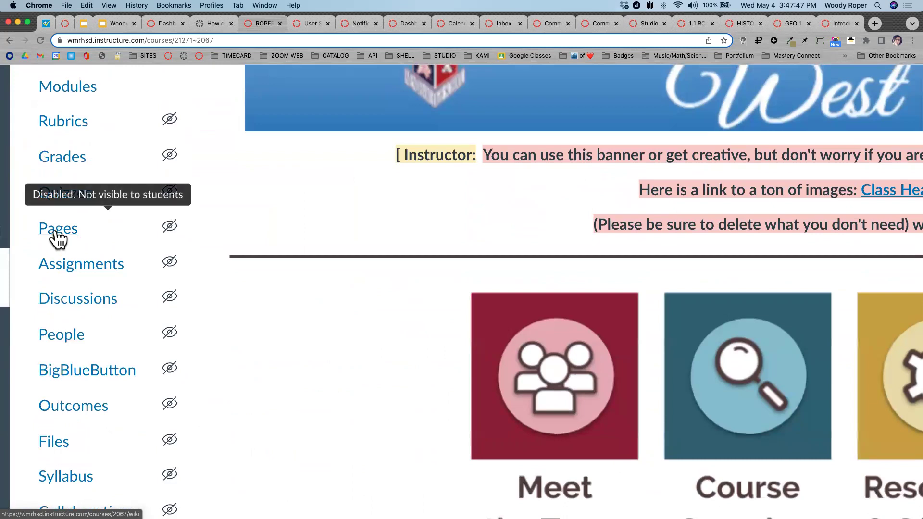
Open the WMRHSD course's Pages area and display the list of all its pages.
click(58, 230)
scroll(57, 238, down, 5)
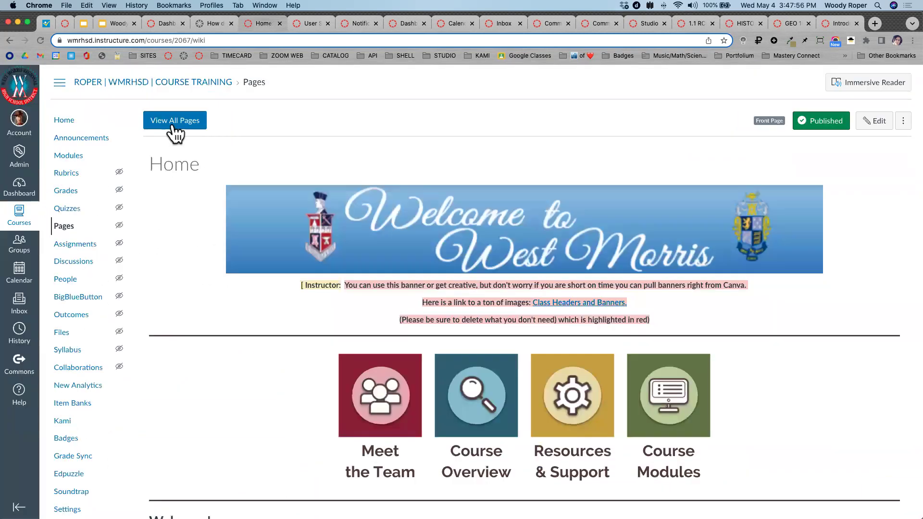
click(173, 123)
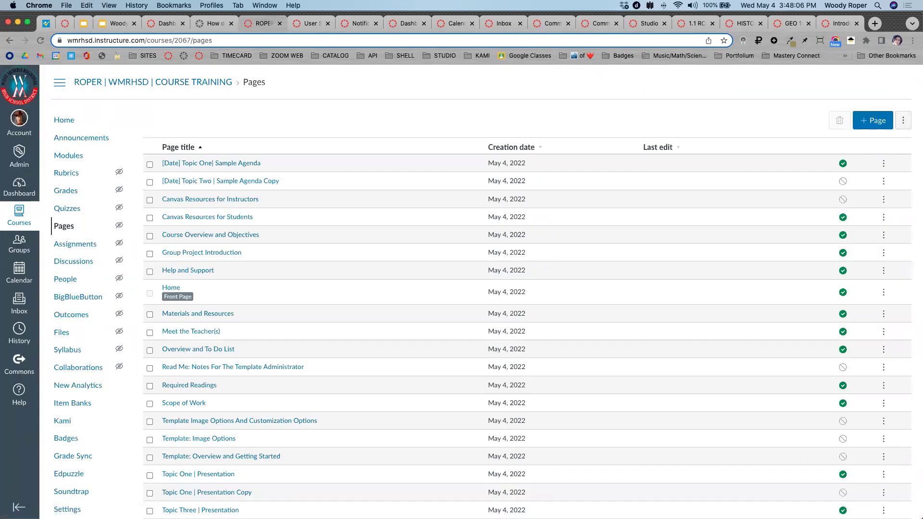
Check the activity slide, and return to the 1.1 RCE Practice page to list all pages in the C&I course.
click(112, 23)
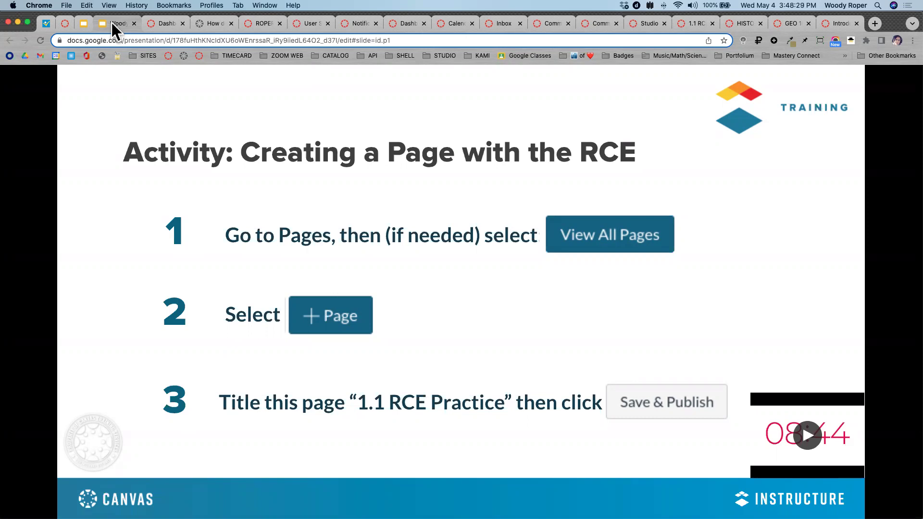
click(256, 25)
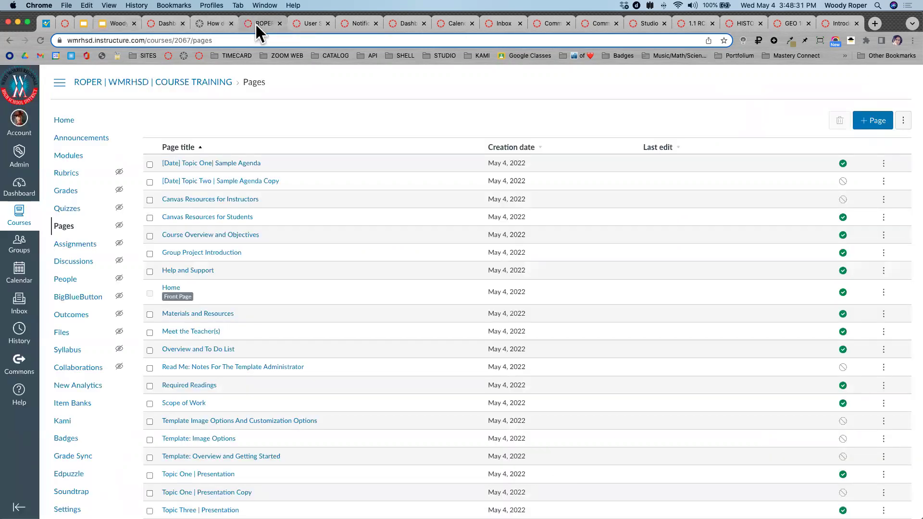
click(689, 24)
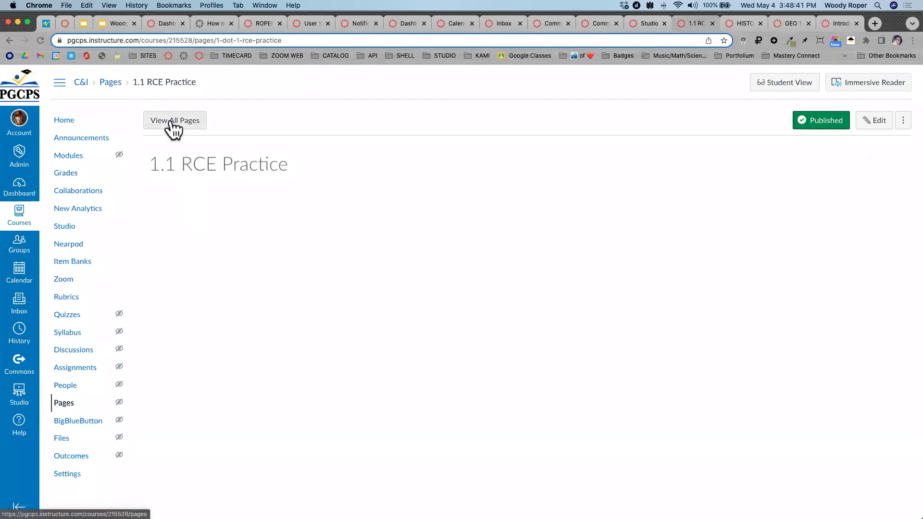
scroll(174, 130, up, 5)
scroll(174, 130, down, 5)
click(174, 126)
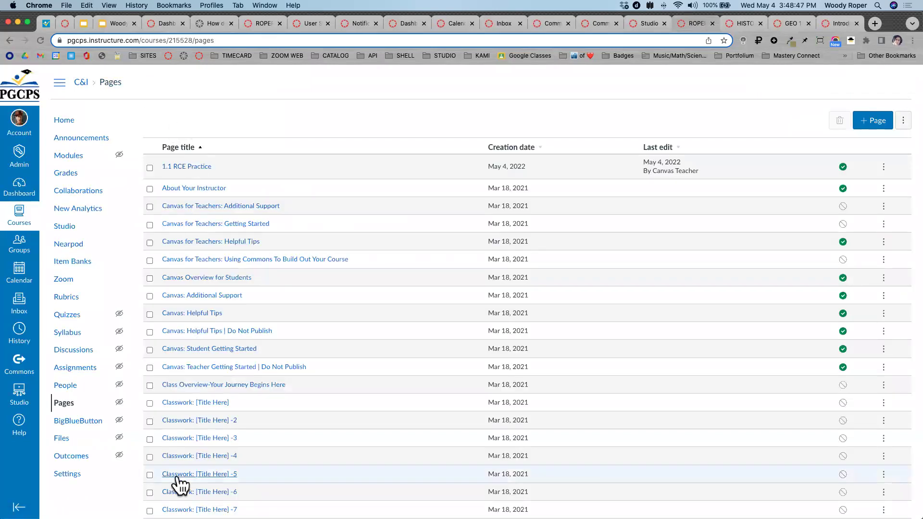
Duplicate the 1.1 RCE Practice page in the C&I course's page list.
scroll(175, 186, up, 5)
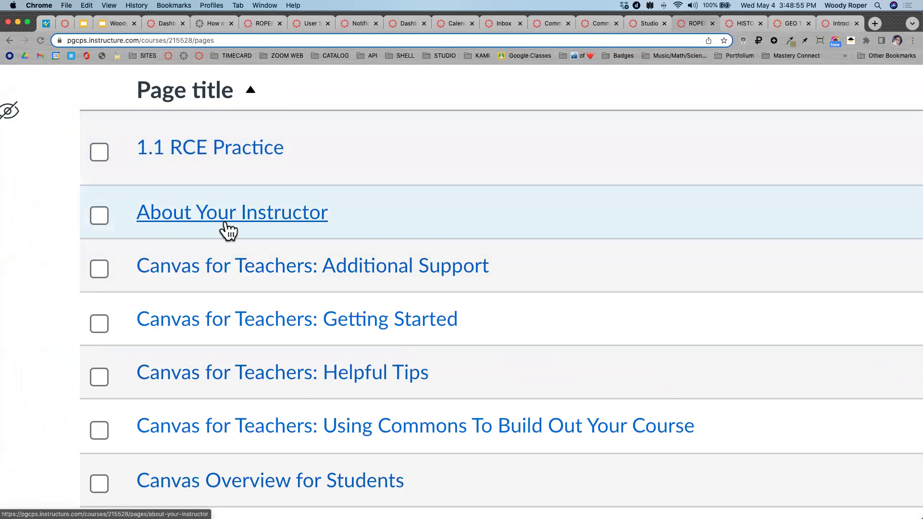
scroll(229, 231, down, 5)
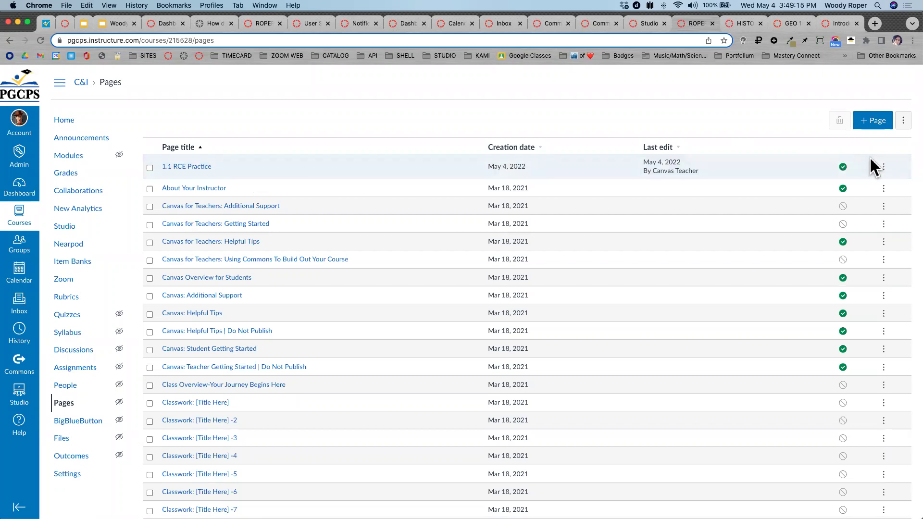
scroll(890, 171, up, 5)
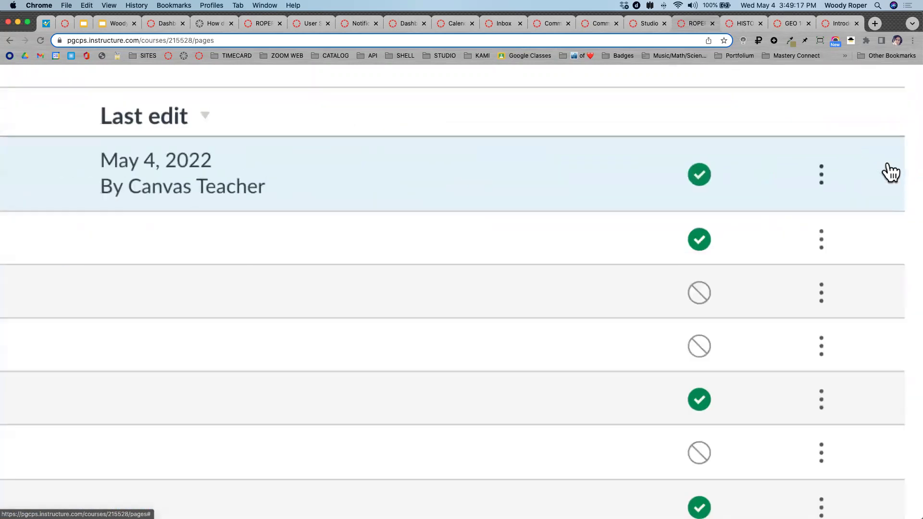
click(822, 176)
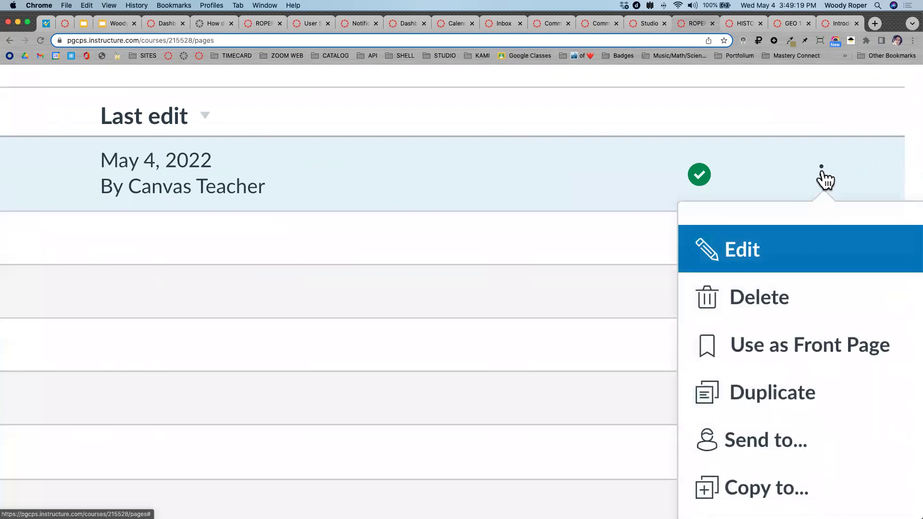
click(809, 411)
scroll(806, 410, down, 5)
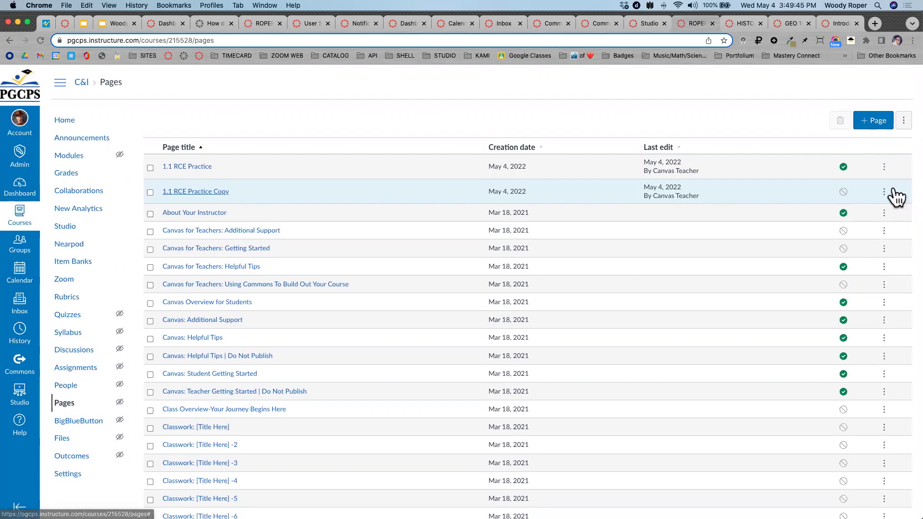
Duplicate the 1.1 RCE Practice Copy page in the C&I course's page list.
ctrl+scroll(861, 193, up, 5)
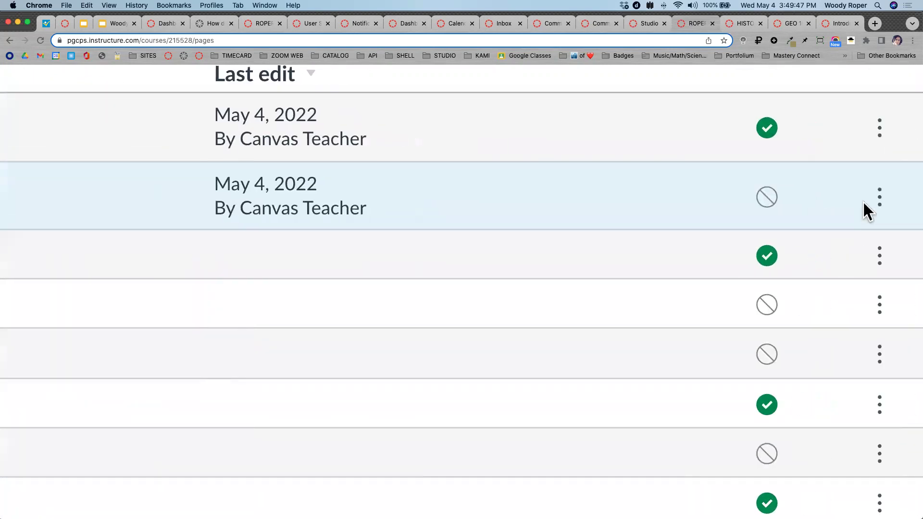
click(813, 204)
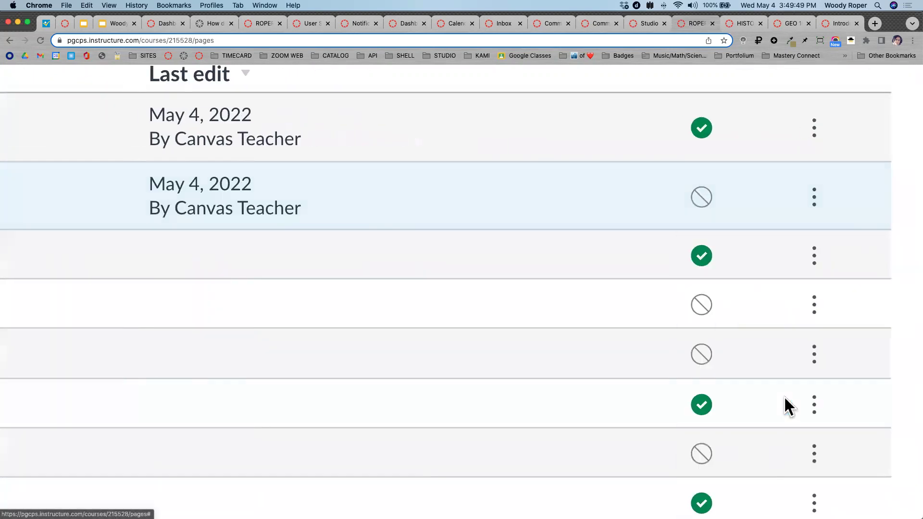
click(784, 397)
ctrl+scroll(783, 397, down, 5)
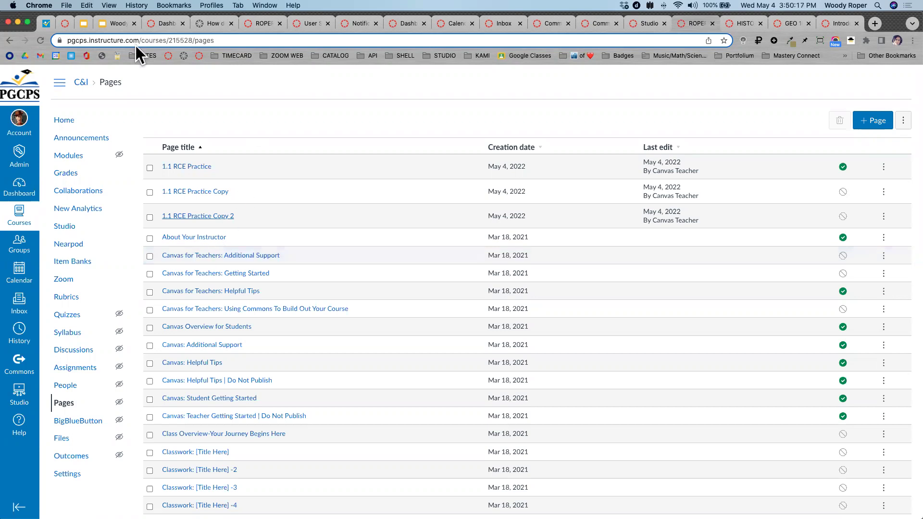
Check the activity slide on duplicating 1.1 RCE Practice in the Google Slides presentation, and return to the C&I course's page list in Canvas.
click(119, 24)
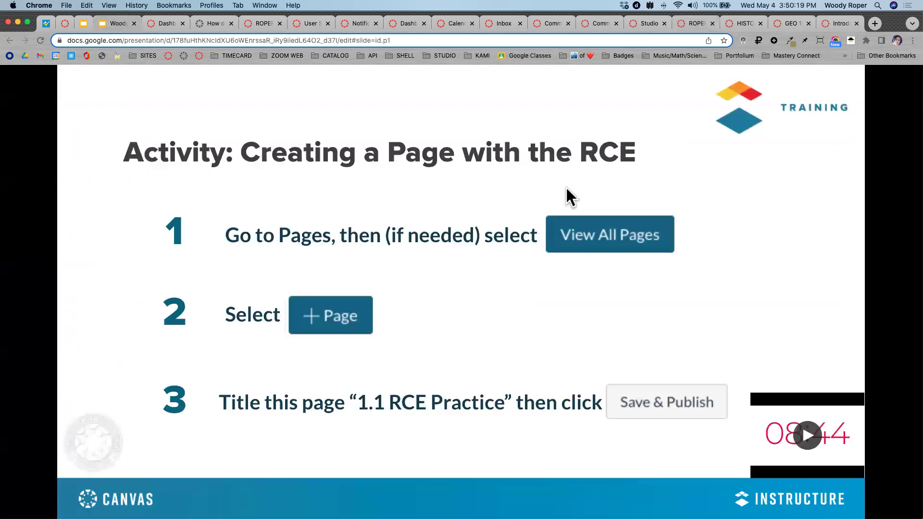
click(733, 212)
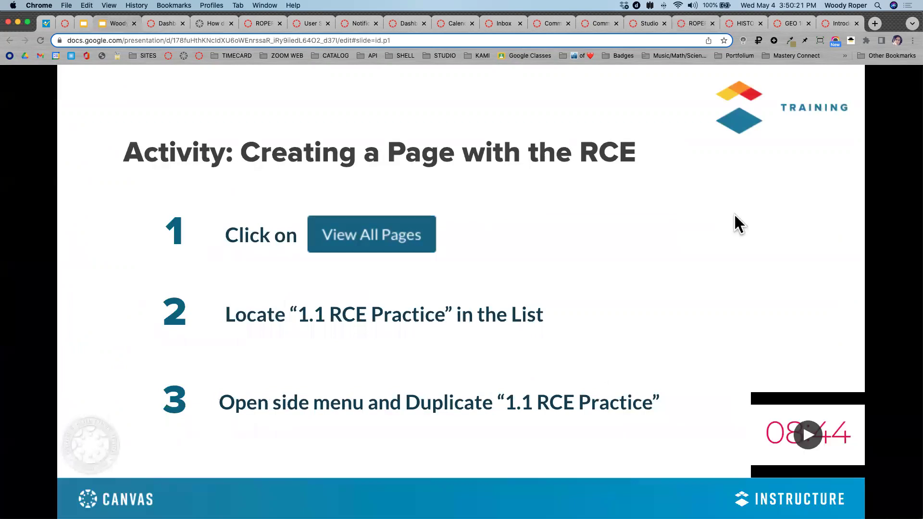
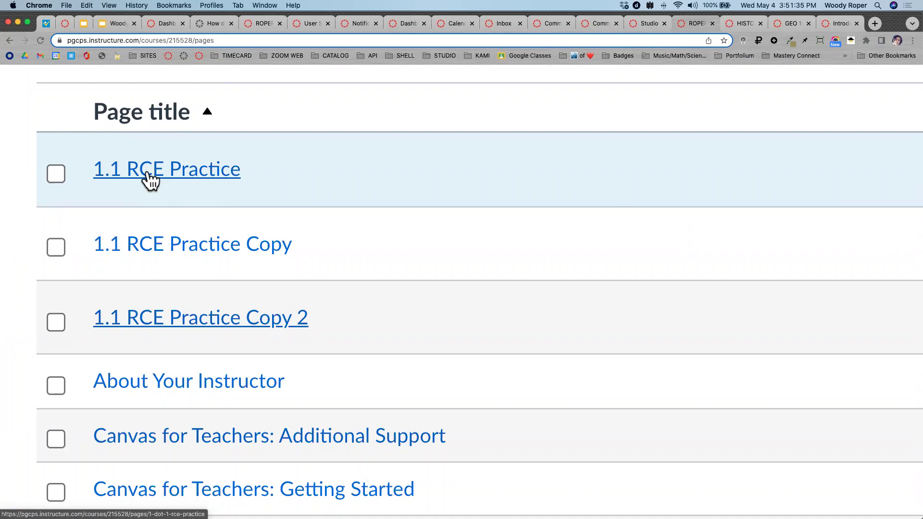
key(super+minus)
key(super+minus)
key(super+minus)
key(super+minus)
key(super+minus)
key(super+minus)
key(super+minus)
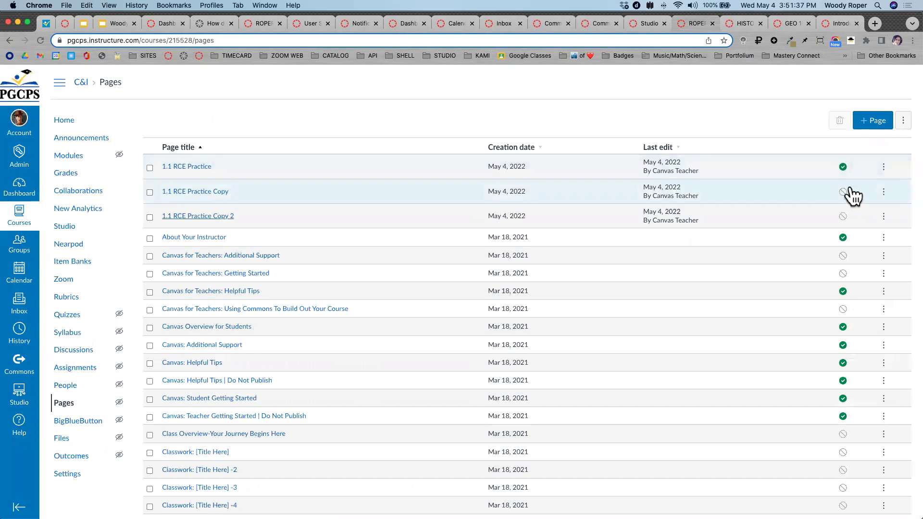
Examine the Copy To options for the 1.1 RCE Practice page, including its course search, and close them without copying.
scroll(890, 180, up, 5)
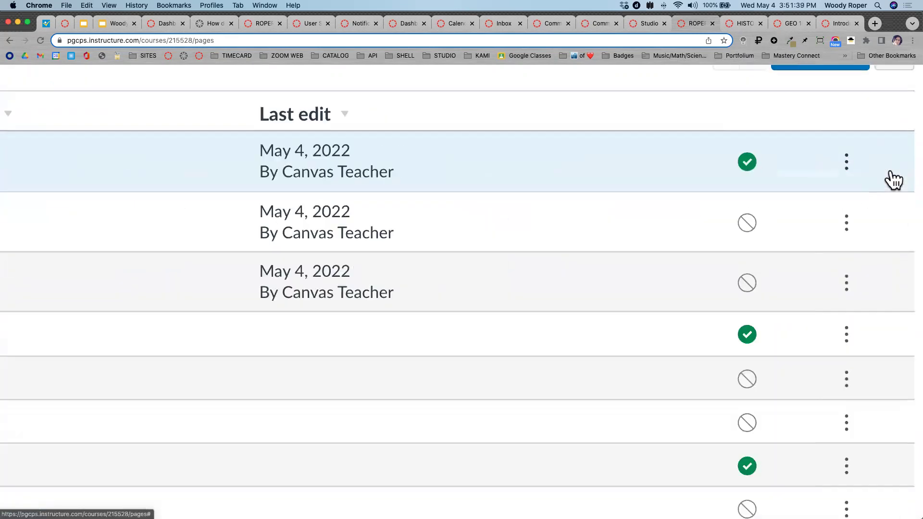
click(847, 166)
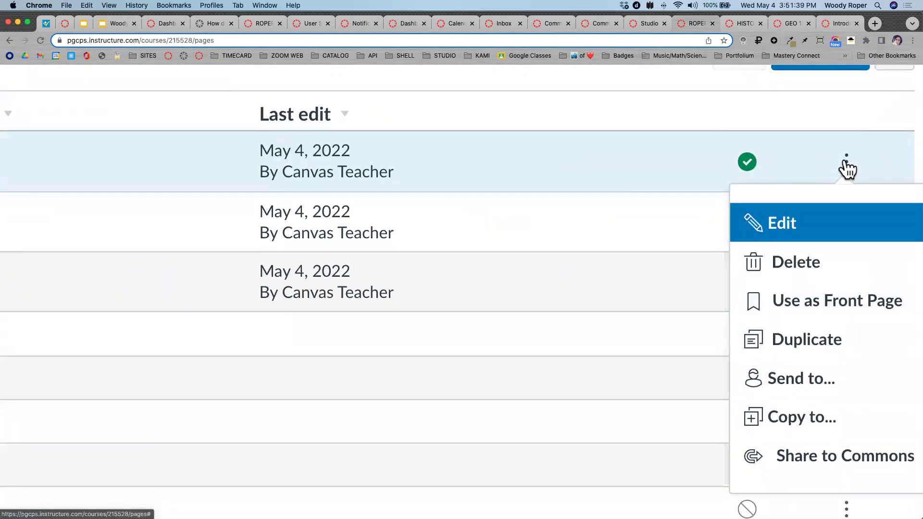
click(783, 417)
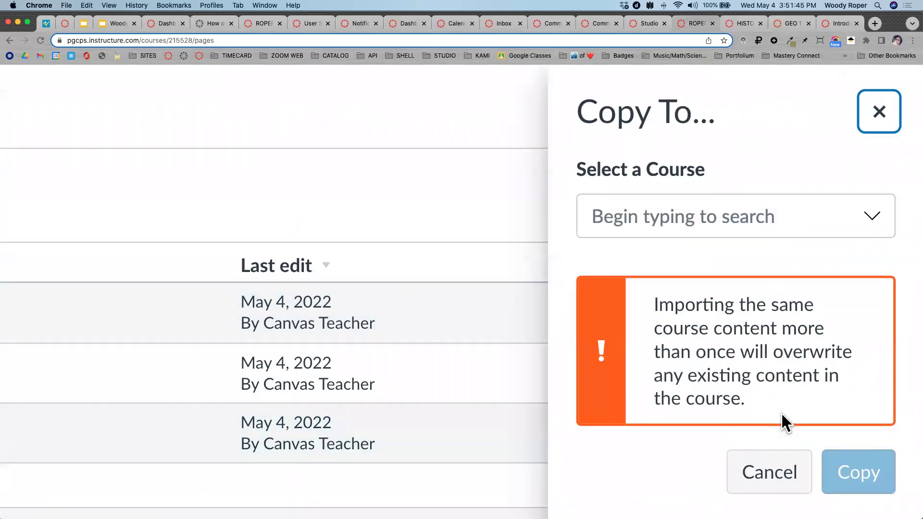
click(851, 207)
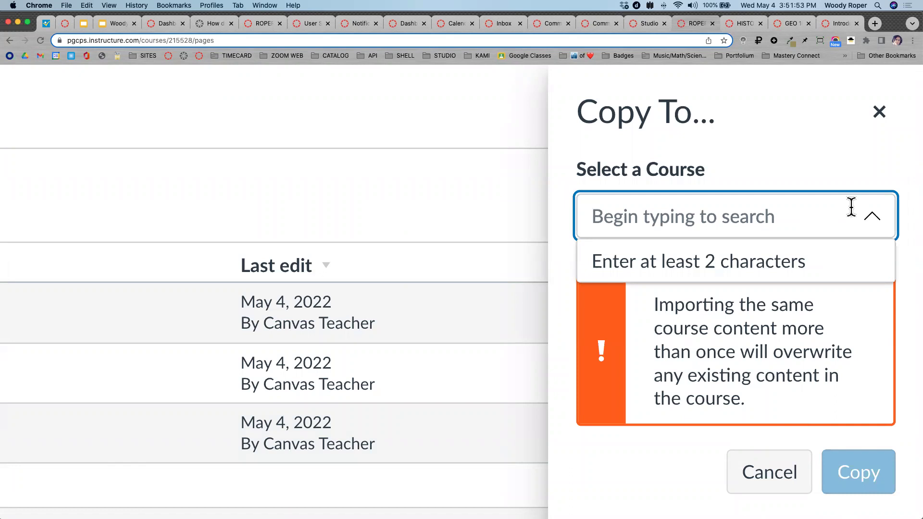
click(884, 118)
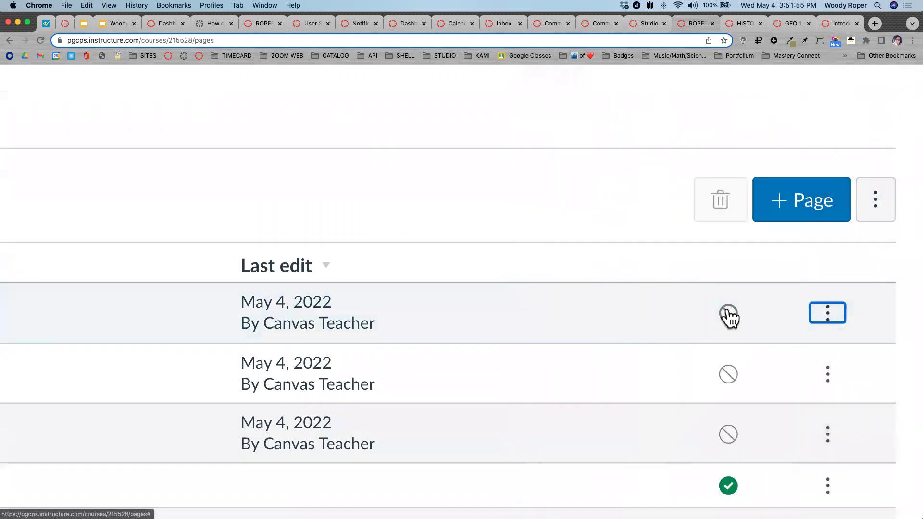
Examine the Send To options for the 1.1 RCE Practice page, including the recipient search, and close them without sending.
click(841, 321)
scroll(841, 320, down, 3)
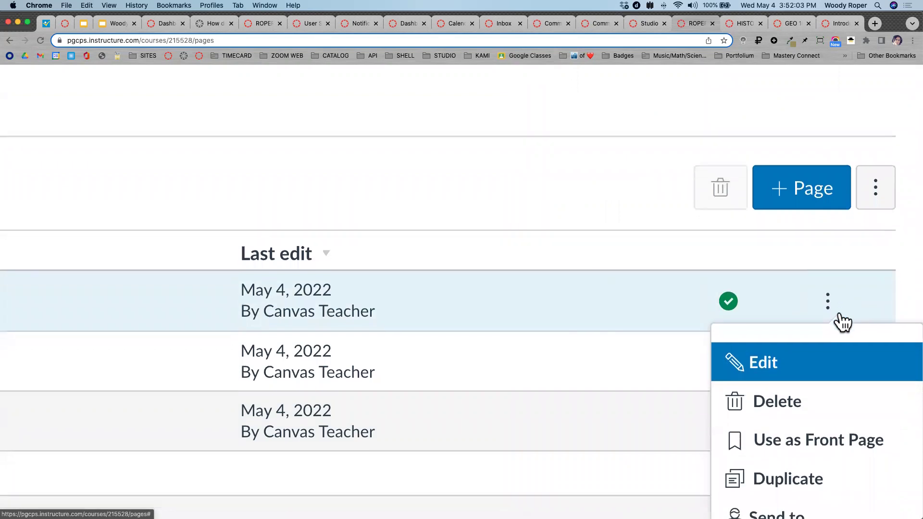
scroll(841, 321, down, 2)
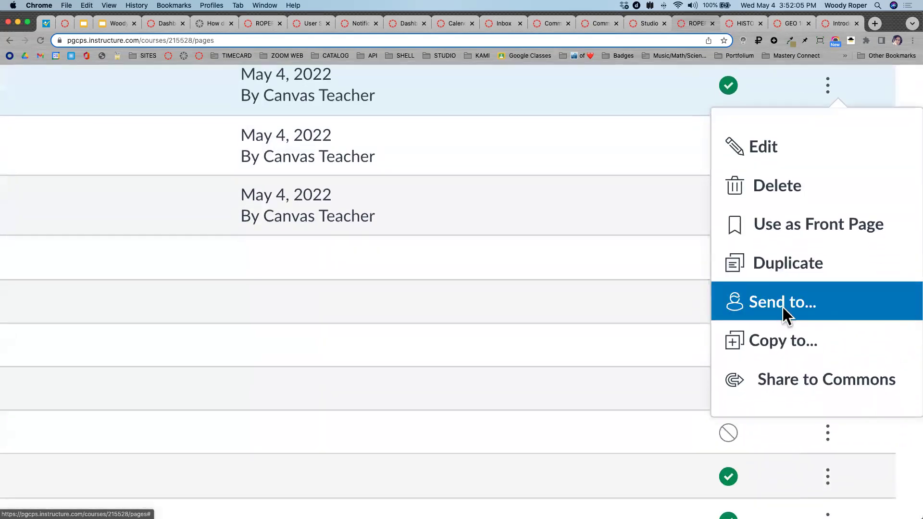
click(785, 314)
scroll(780, 307, down, 5)
click(326, 333)
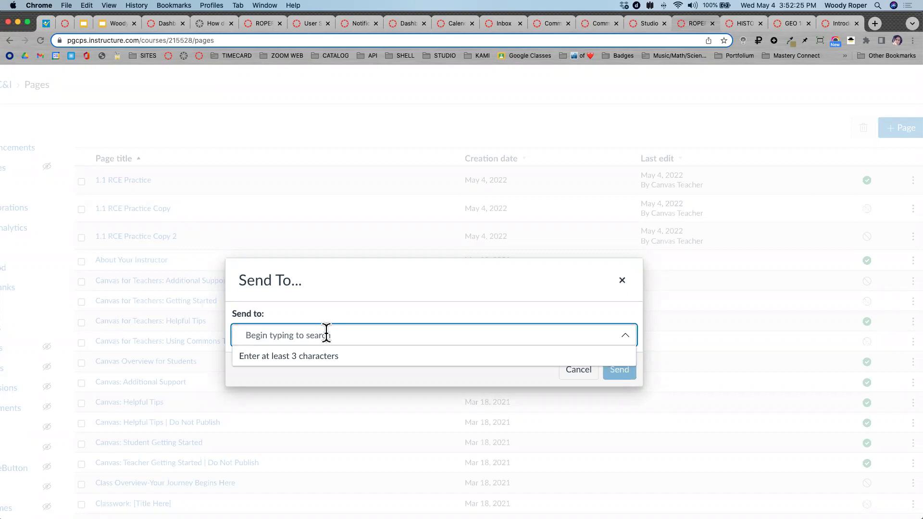
click(620, 281)
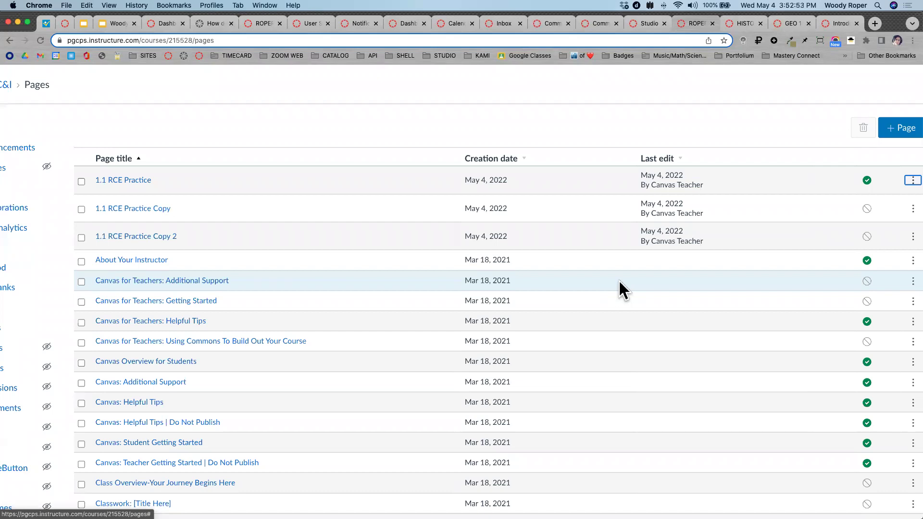
key(super+minus)
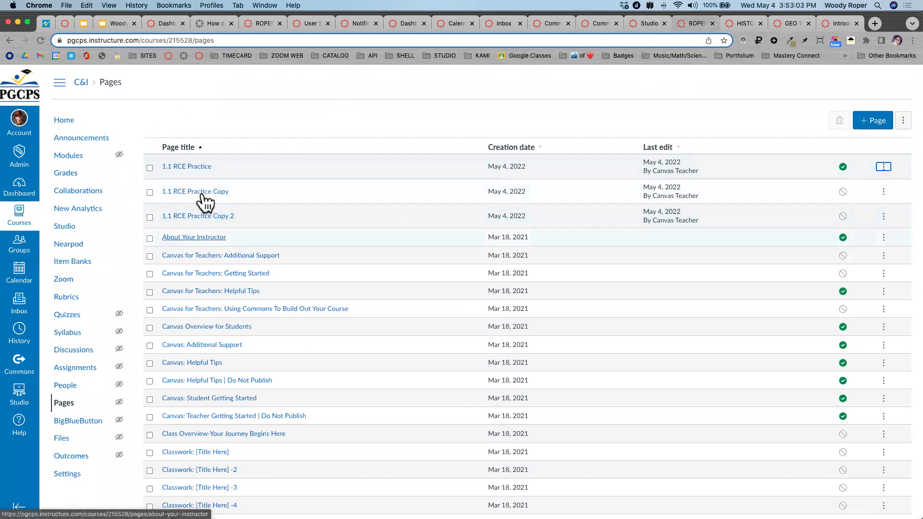
Open the original 1.1 RCE Practice page from the page list and start editing it.
scroll(195, 184, up, 5)
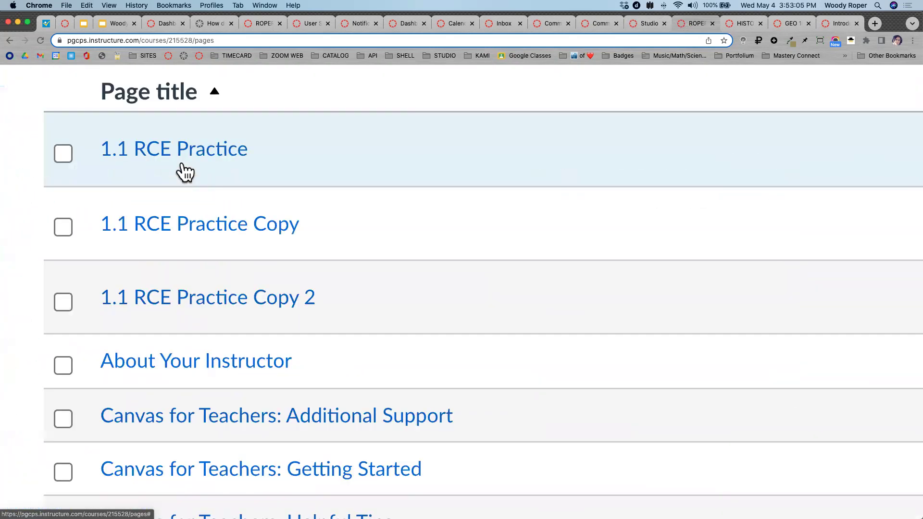
click(195, 157)
scroll(195, 156, down, 5)
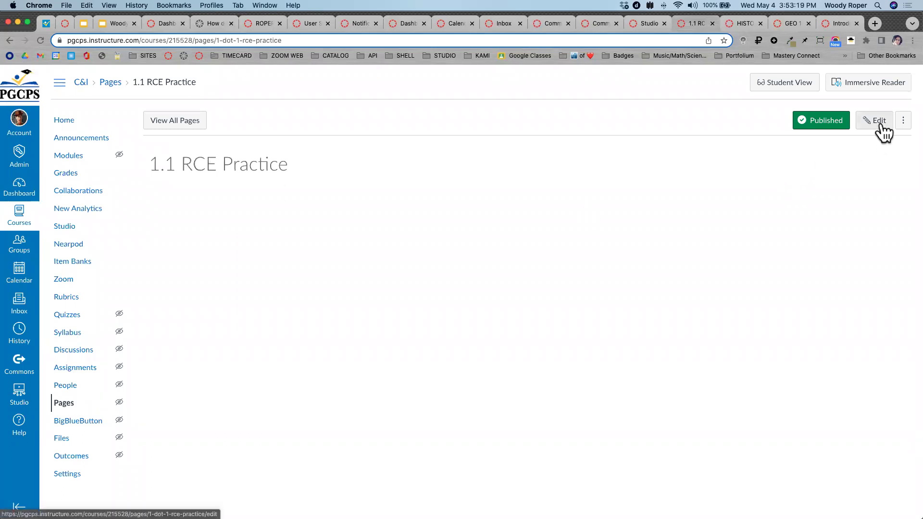
scroll(882, 129, up, 5)
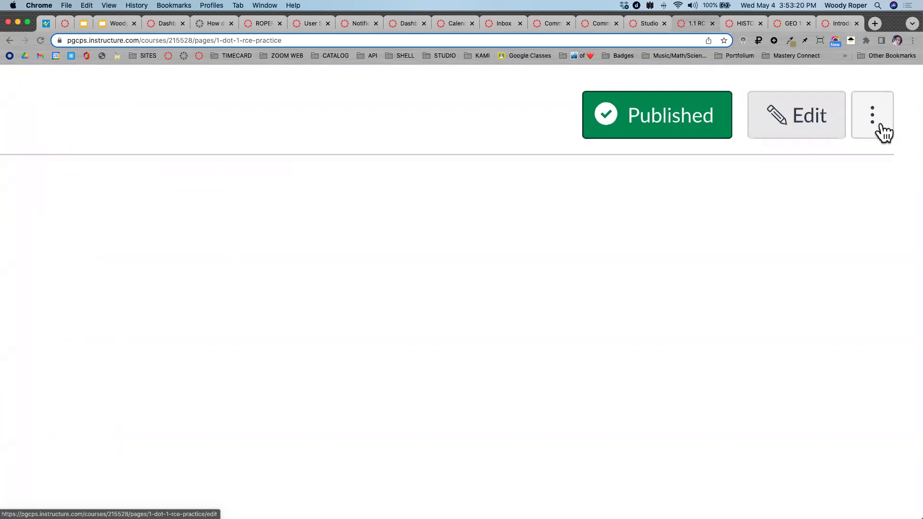
click(790, 116)
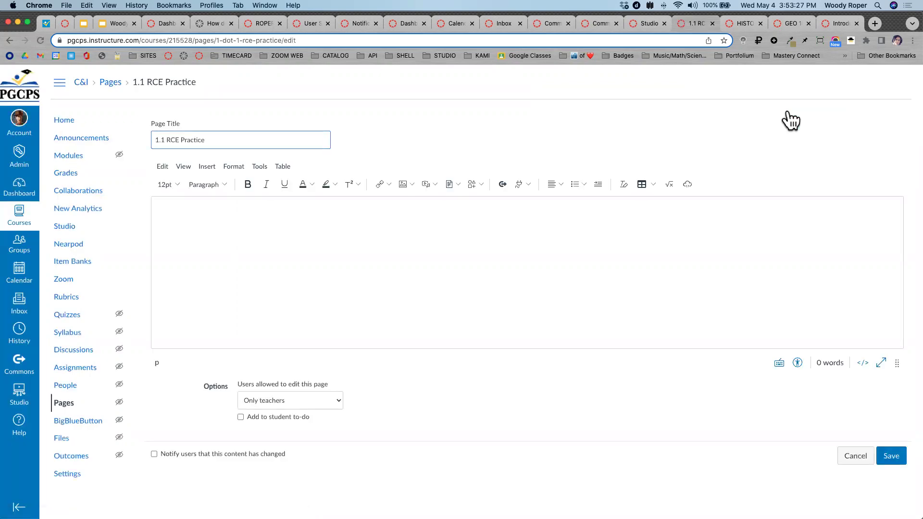
Add the line "Policy on Attendance" to the page body, followed by a paragraph beginning "Students are expected to attend all classes.".
click(241, 247)
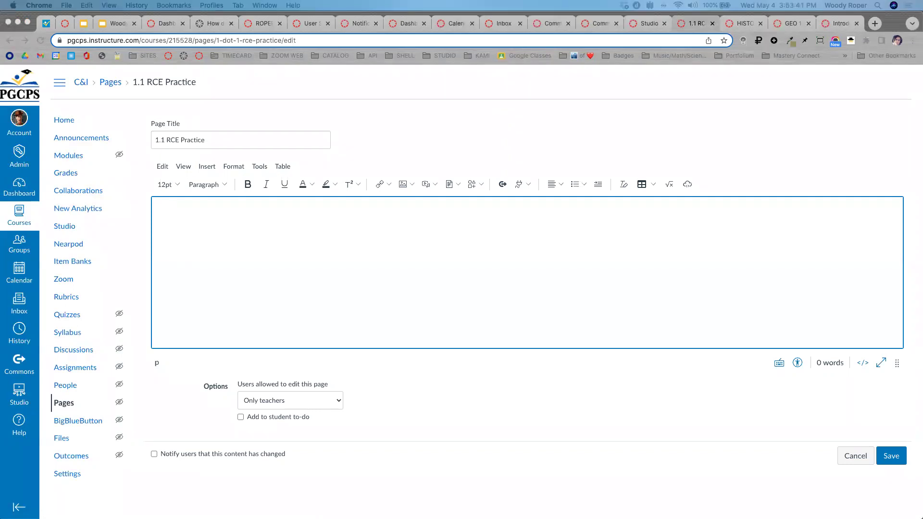
click(183, 219)
text(Policy on Attendance Students are expected to attend all classes. If you must be absent, please contact me in advance. One unexcused absence is permitted, but absences more than that will be penalized in calculating the final grade.)
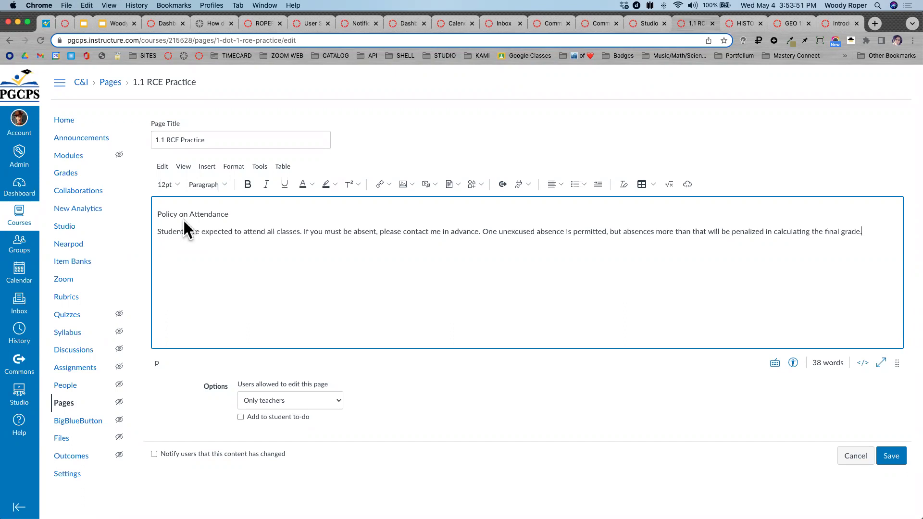
Format the "Policy on Attendance" line as Heading 2.
scroll(178, 239, up, 5)
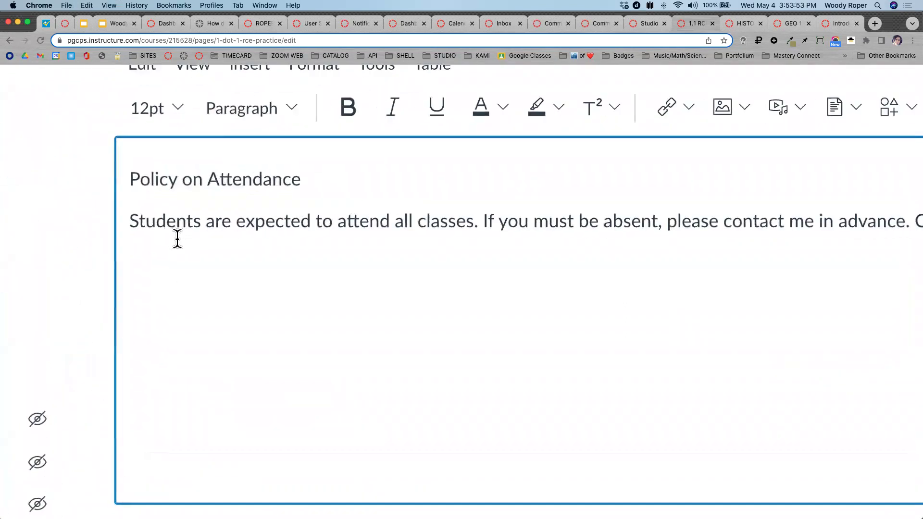
drag(130, 180, 326, 179)
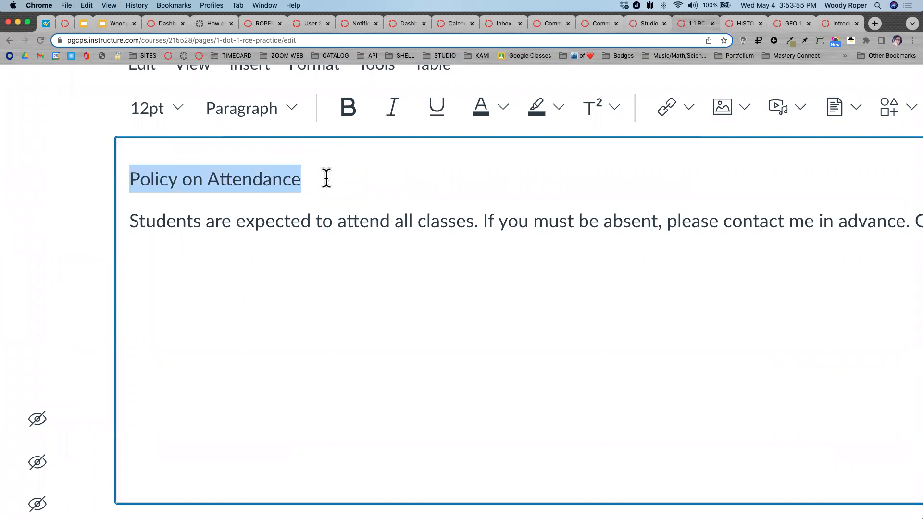
triple_click(305, 215)
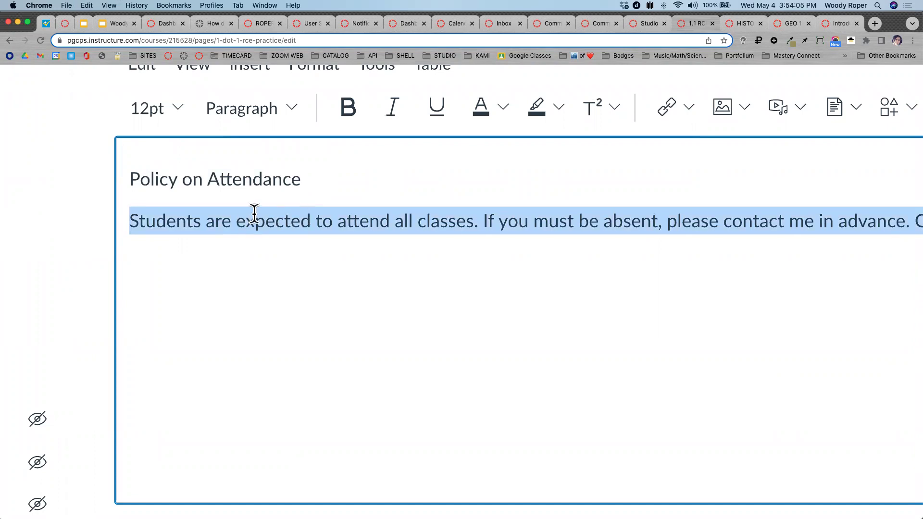
double_click(206, 180)
click(206, 179)
double_click(205, 180)
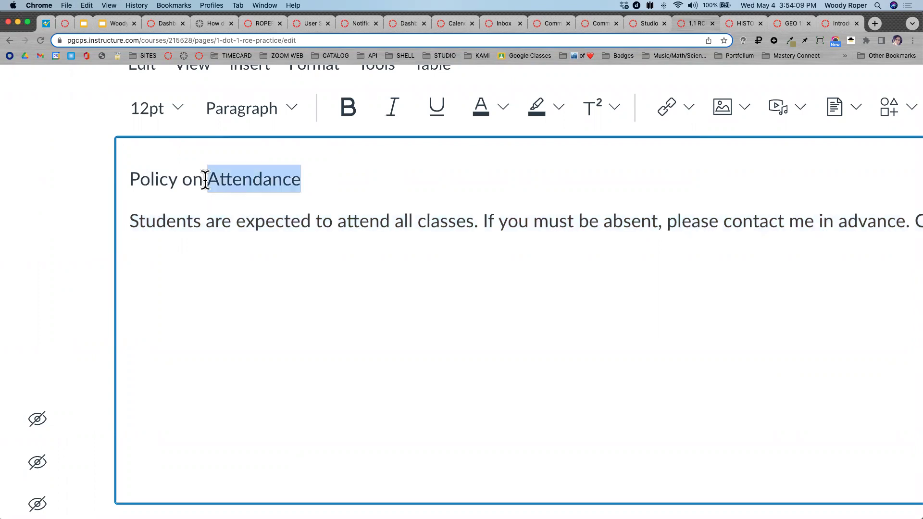
triple_click(261, 181)
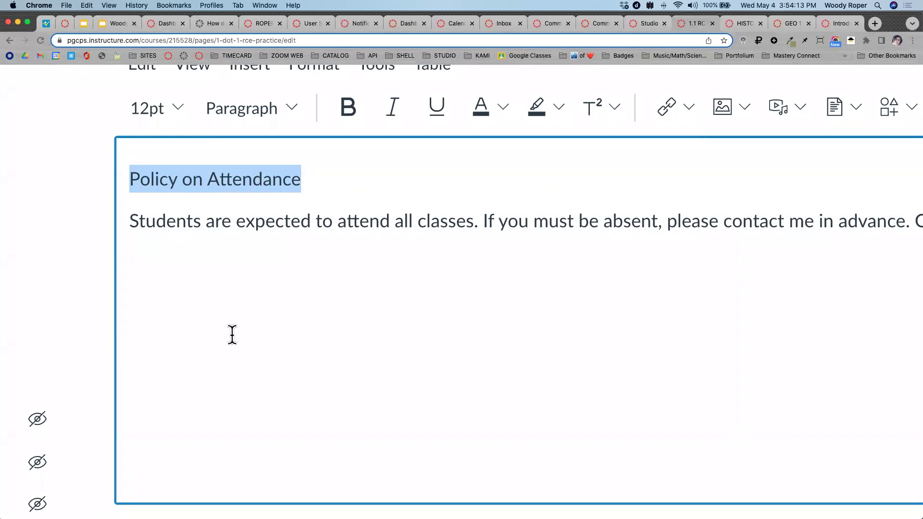
click(270, 114)
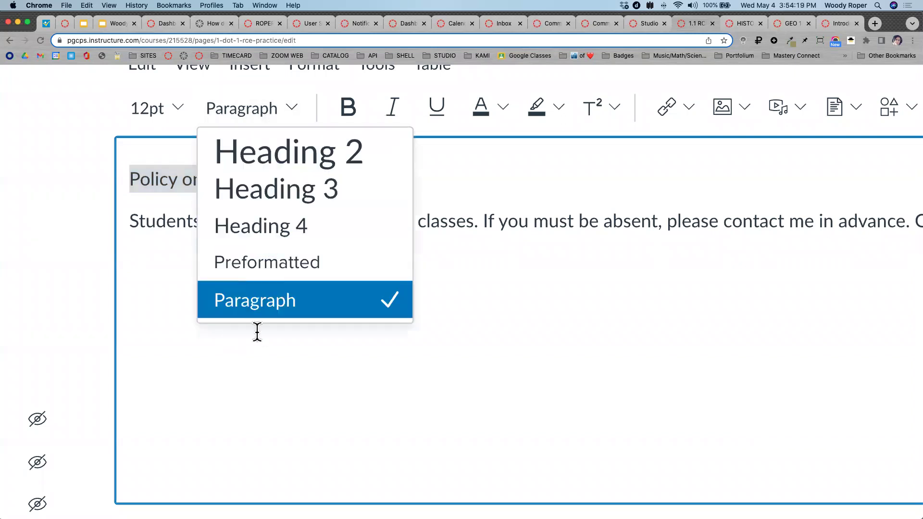
click(283, 152)
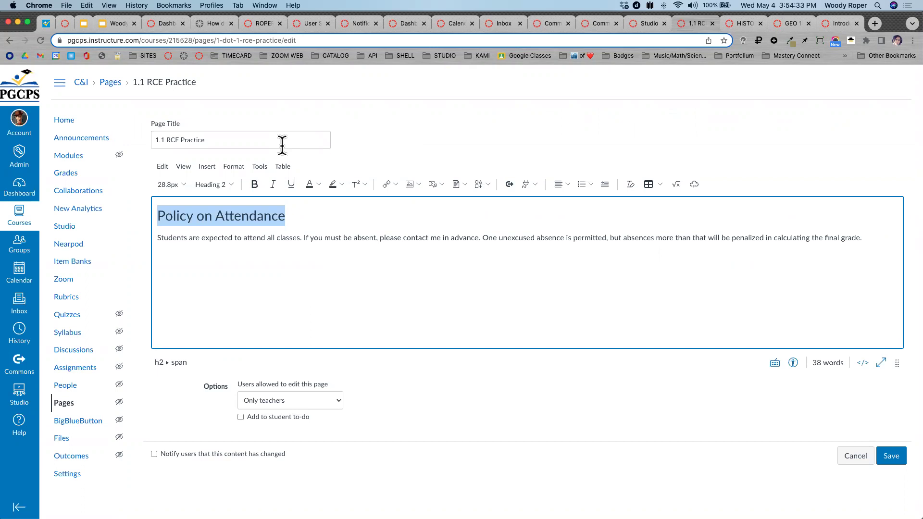
Switch the "Policy on Attendance" line to Paragraph style and back to Heading 2 to compare the two.
click(226, 185)
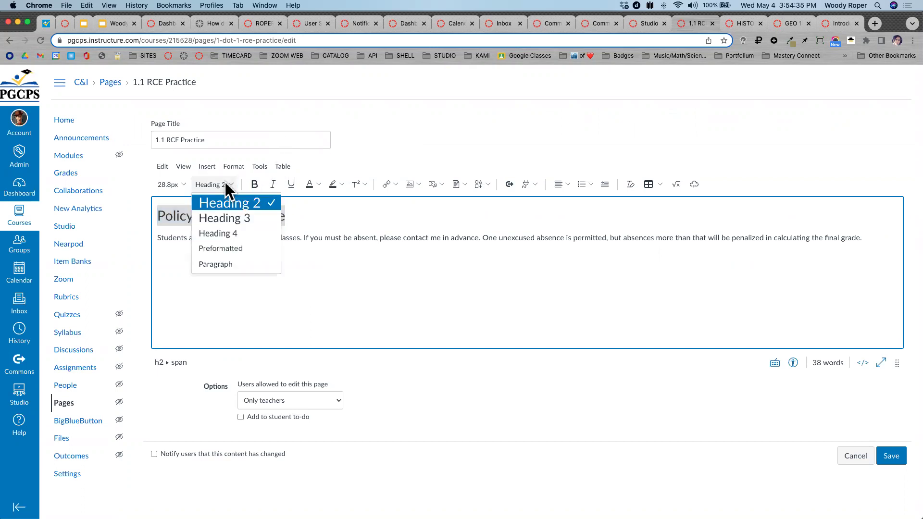
click(222, 264)
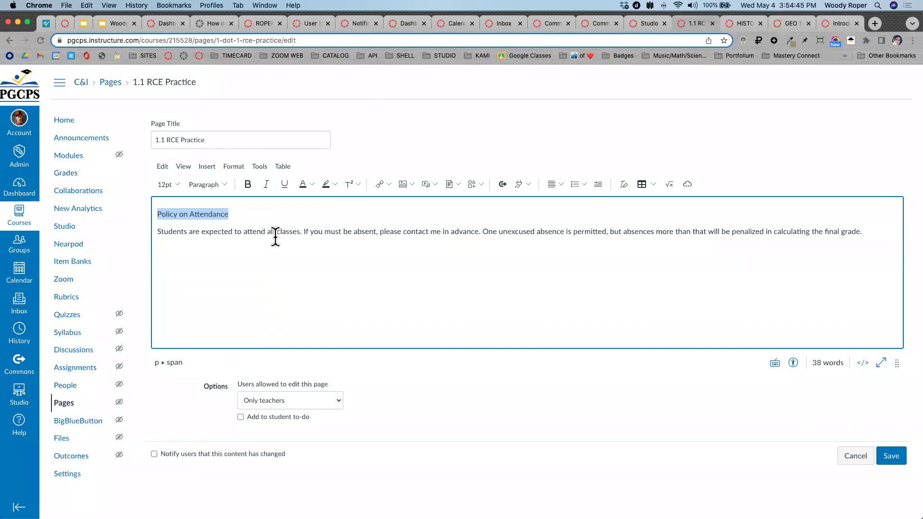
click(222, 186)
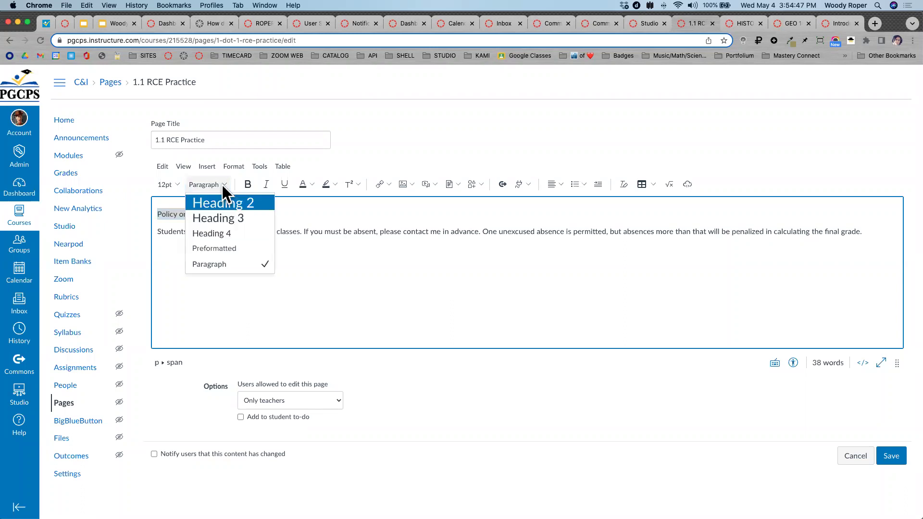
click(220, 201)
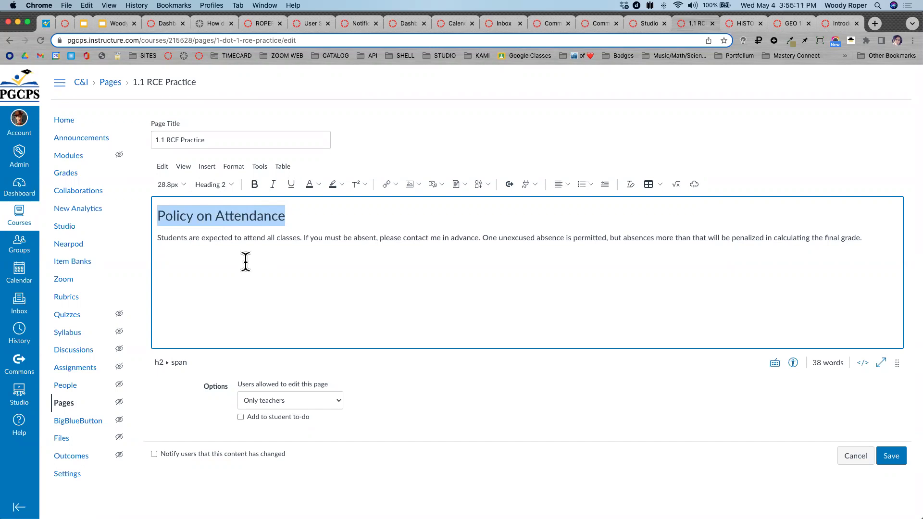
click(220, 183)
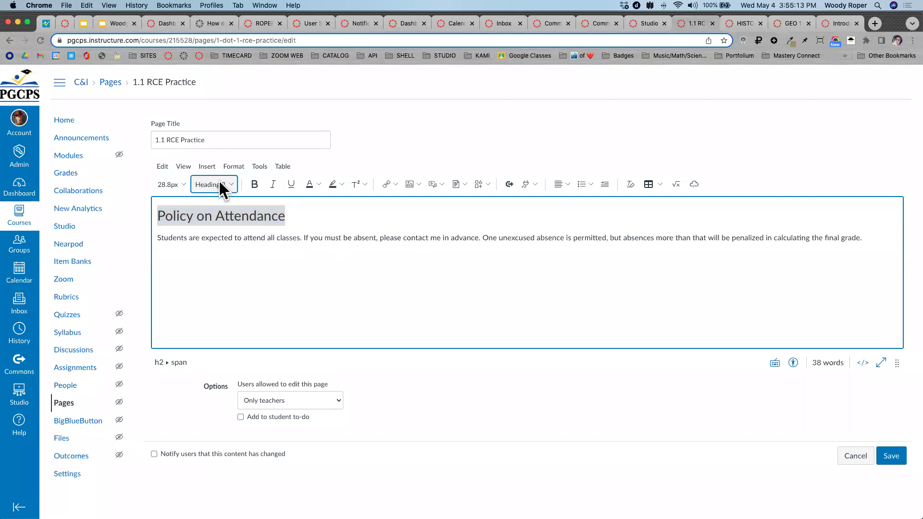
Add the line "Helpful Links" below the attendance paragraph and start a bulleted list under it.
scroll(219, 180, up, 5)
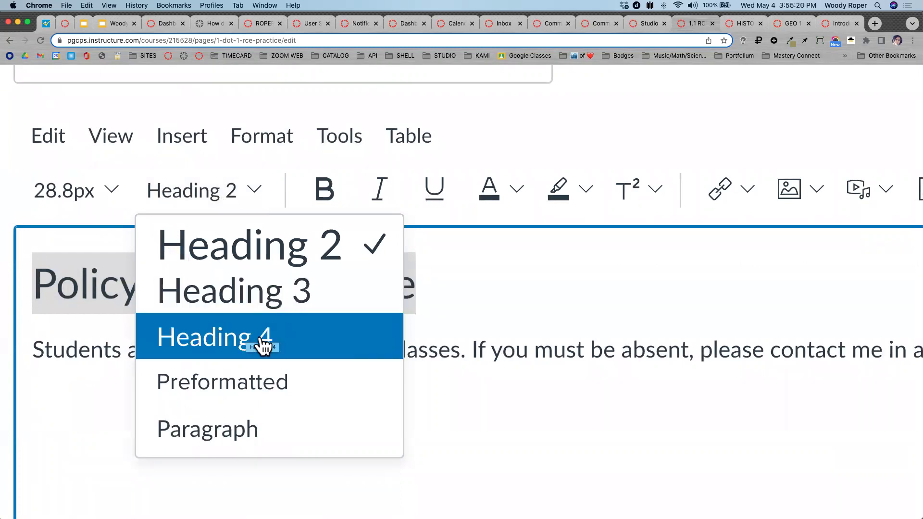
click(658, 433)
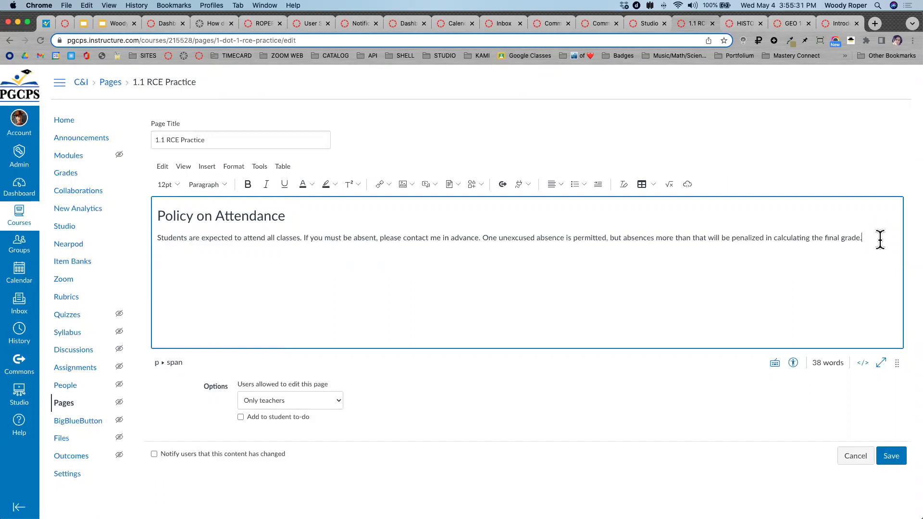
key(Return)
text(Helpfu;)
key(BackSpace)
text(l Links)
scroll(580, 184, up, 5)
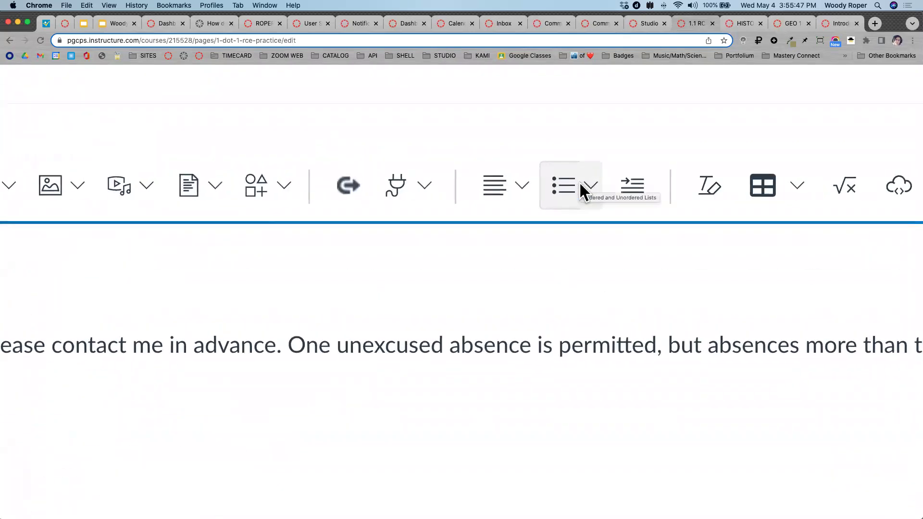
click(567, 185)
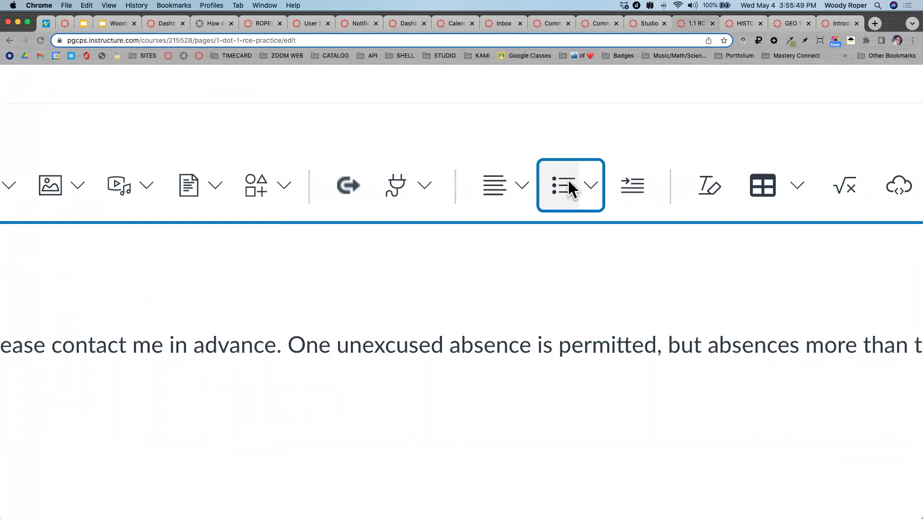
scroll(570, 186, down, 5)
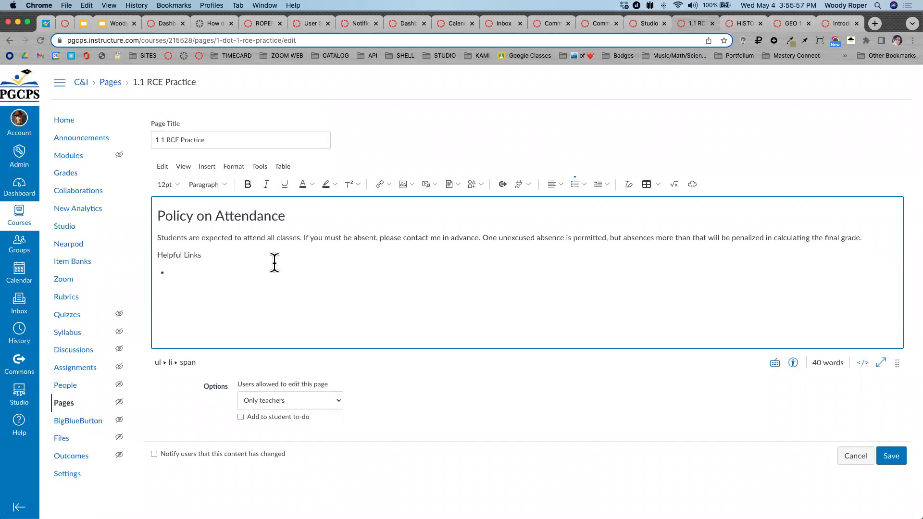
Format the "Helpful Links" line as Heading 2.
drag(155, 255, 209, 256)
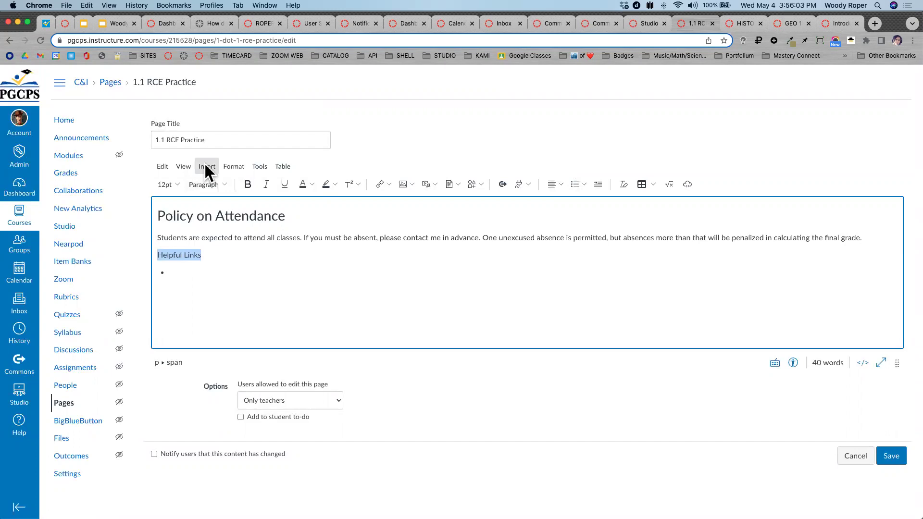
click(209, 184)
click(214, 201)
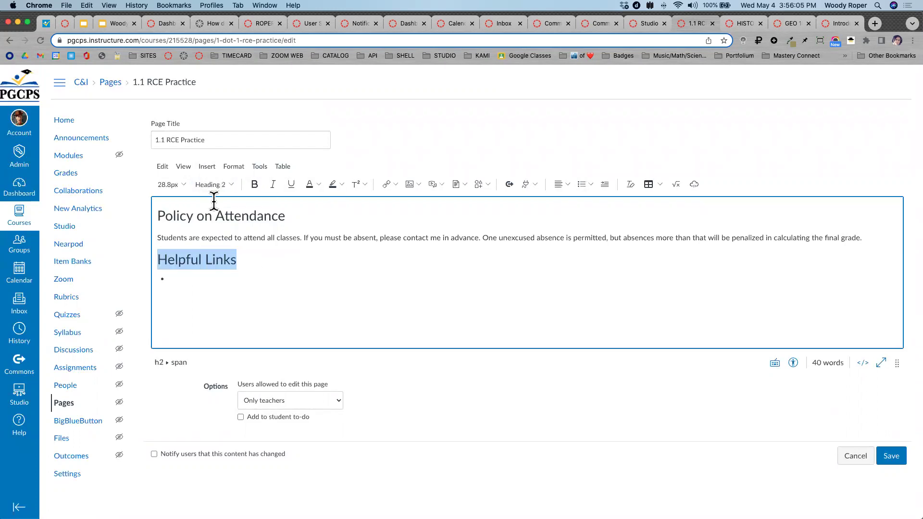
click(260, 253)
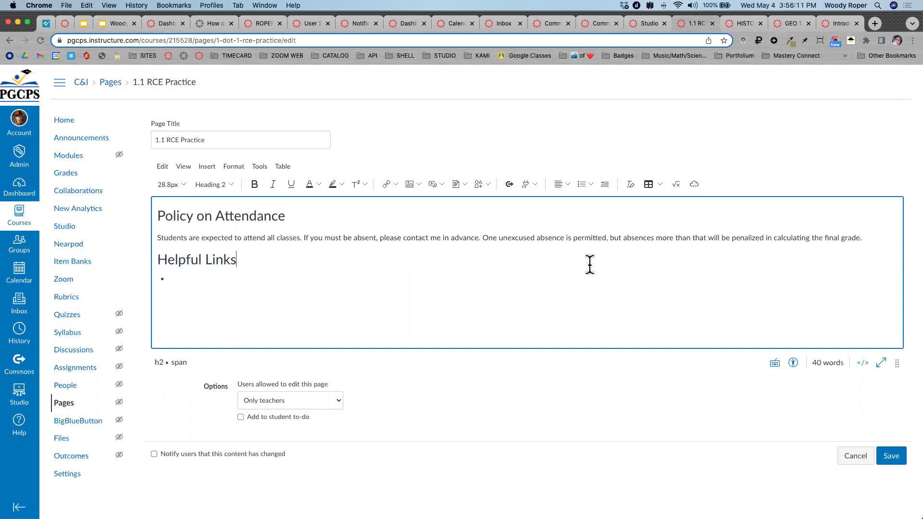
Insert a horizontal line between the attendance paragraph and the "Helpful Links" heading, and save the page.
click(873, 241)
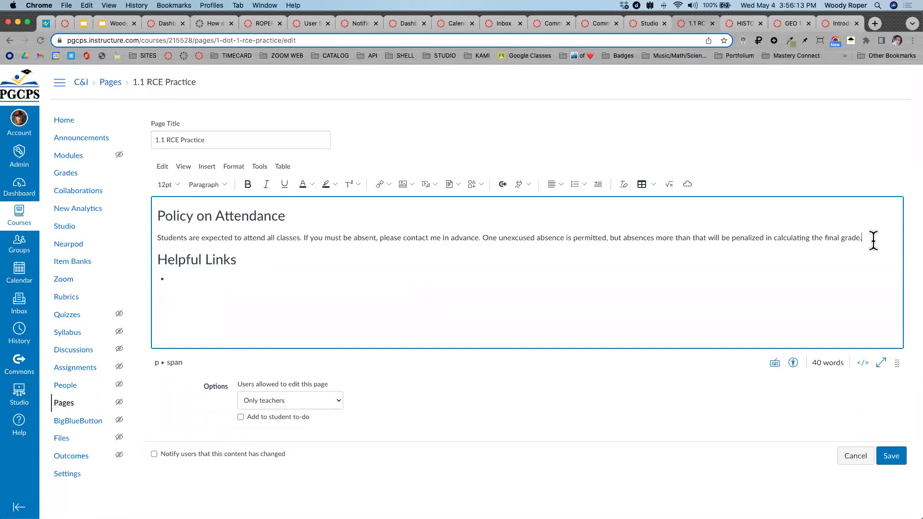
key(Return)
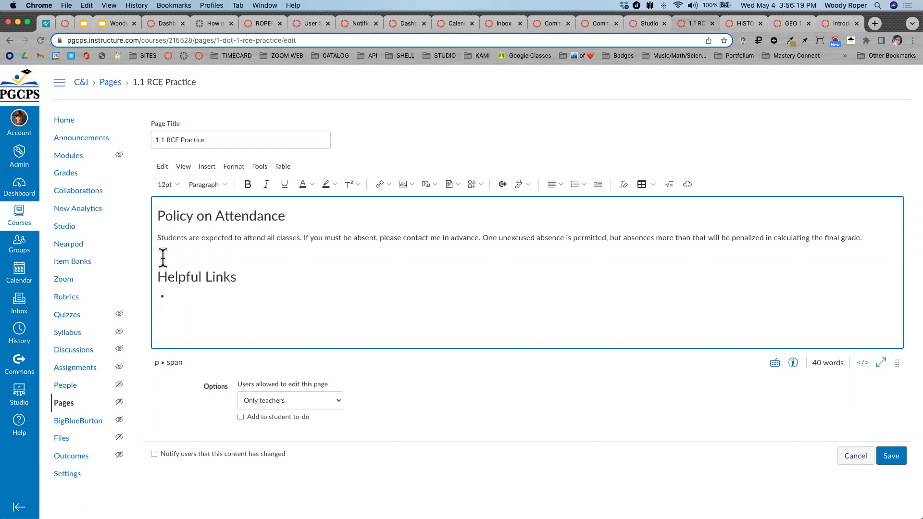
click(206, 168)
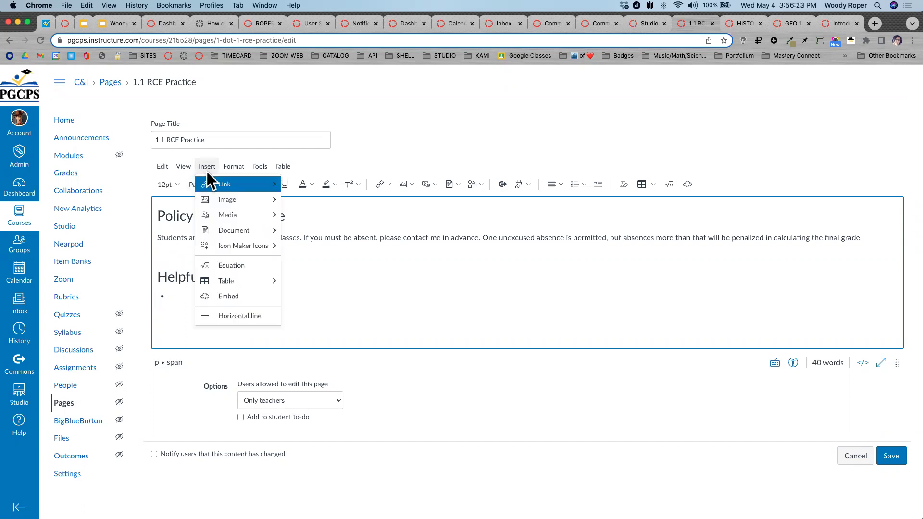
mouse_move(240, 185)
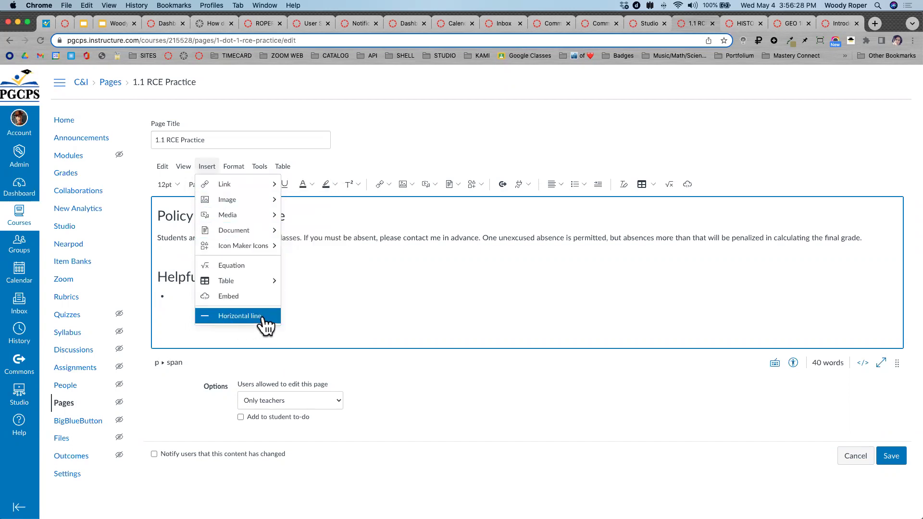
click(263, 316)
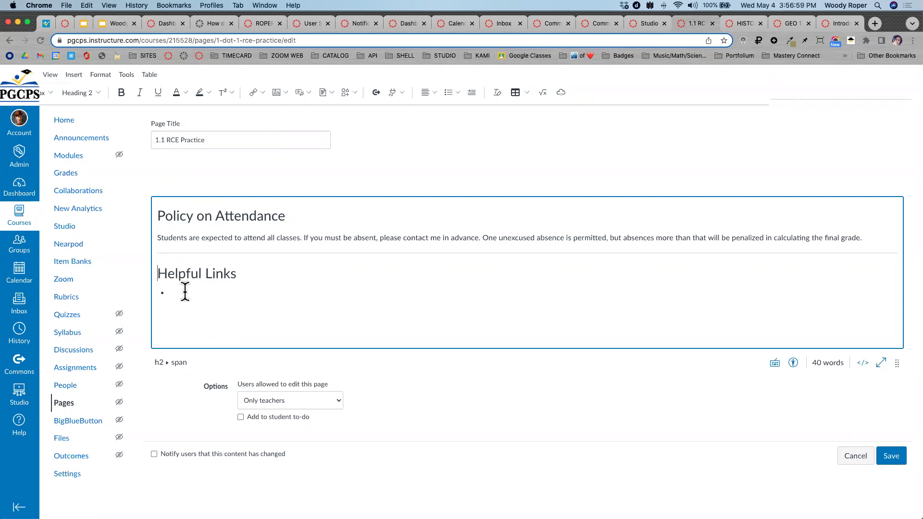
click(184, 292)
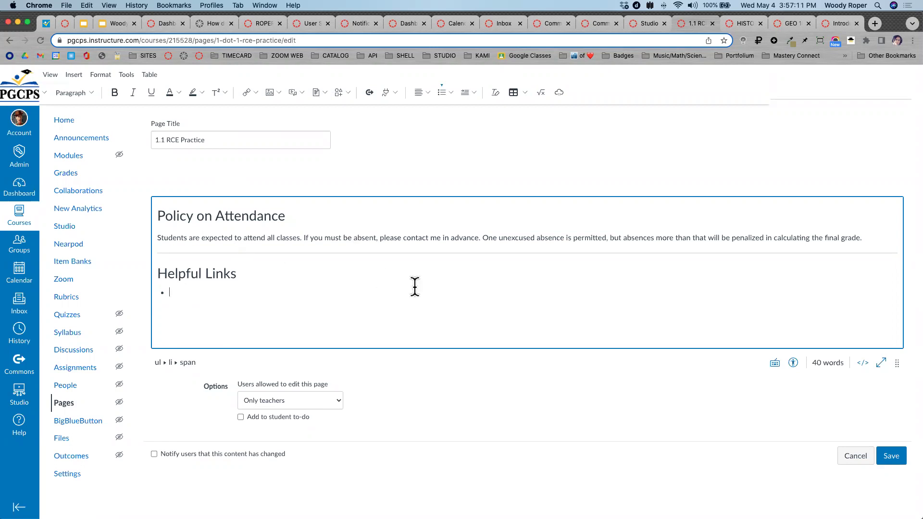
click(896, 456)
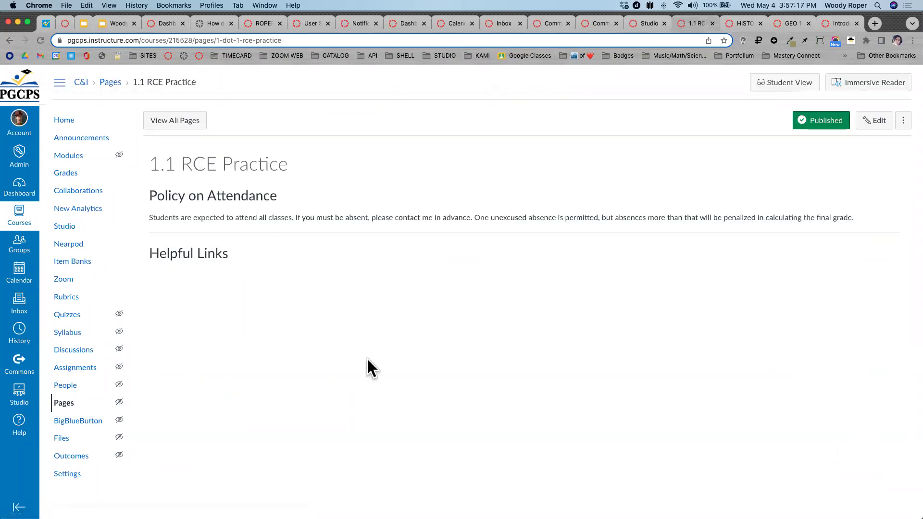
Switch to the training slides in Google Slides and advance to the activity slide about editing "1.1 RCE Practice".
click(116, 22)
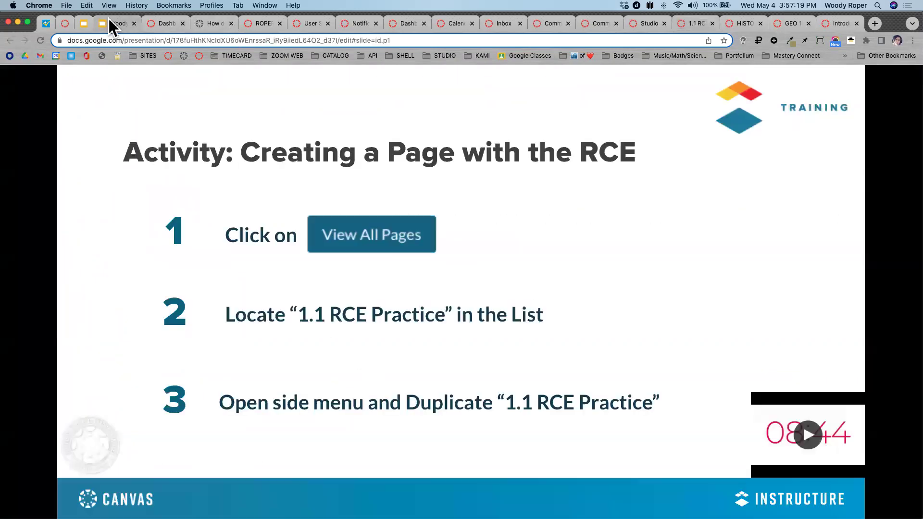
click(693, 263)
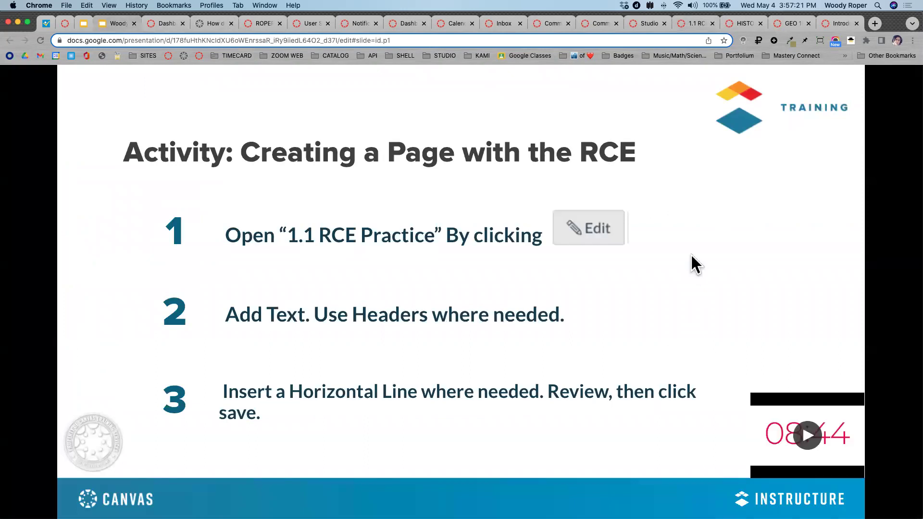
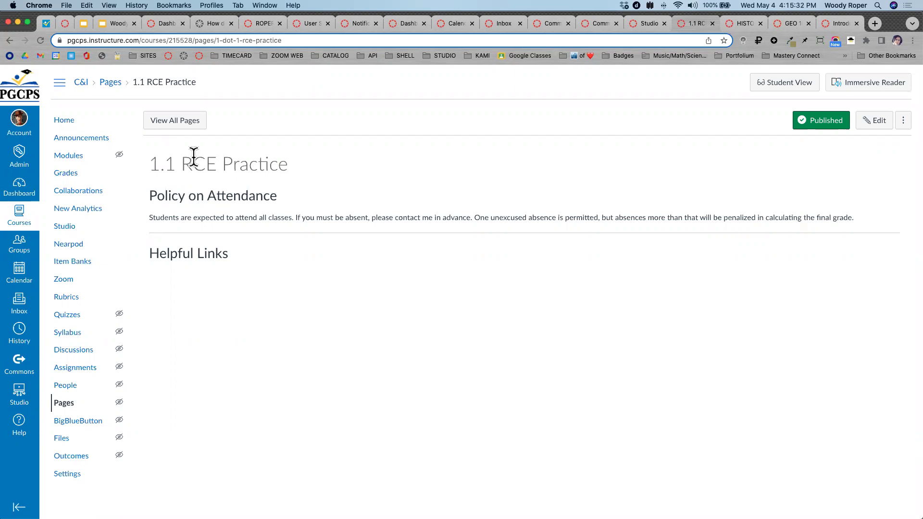
Switch to the Prince George's County Public Schools website and copy its web address.
click(45, 27)
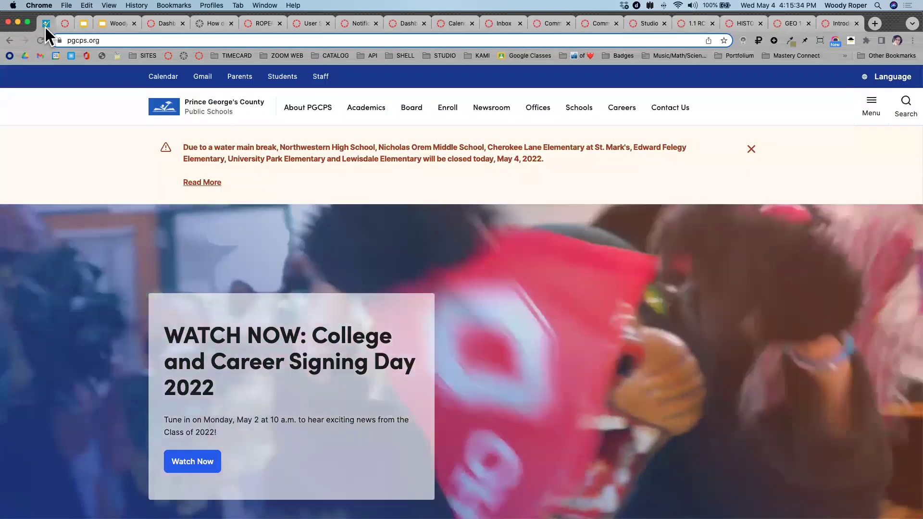
scroll(469, 324, down, 5)
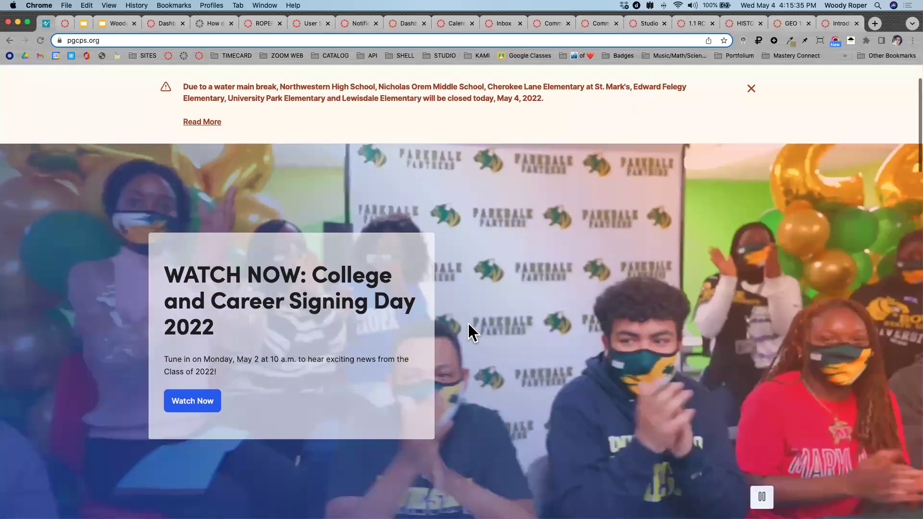
scroll(500, 252, up, 5)
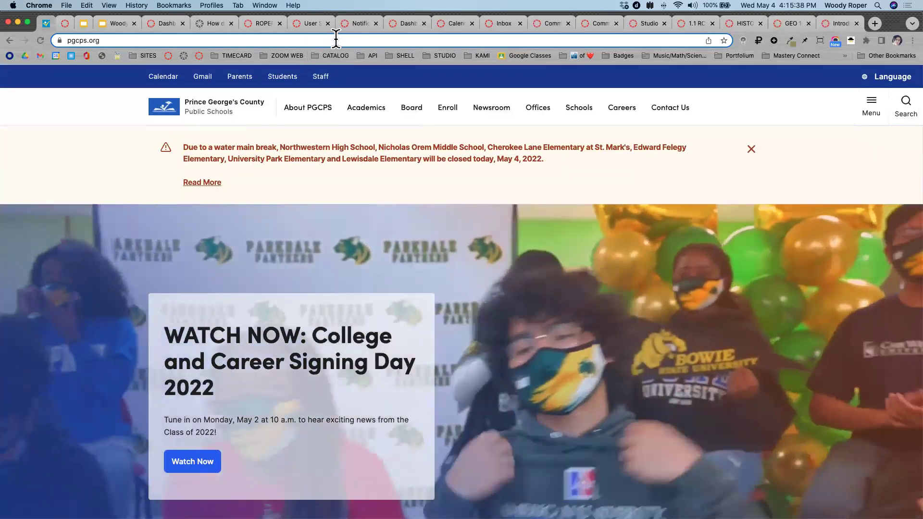
click(336, 40)
key(super+c)
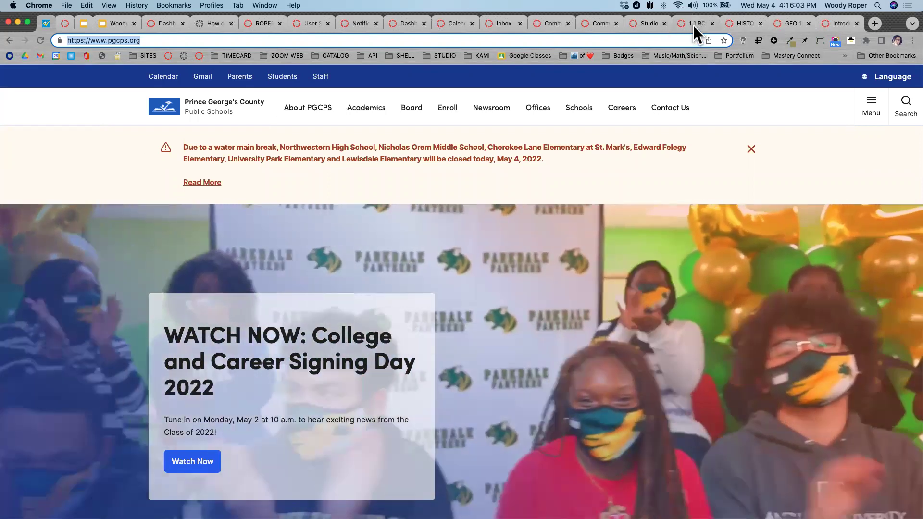
Reopen the 1.1 RCE Practice page in Canvas for editing and start a bulleted list under "Helpful Links".
click(694, 25)
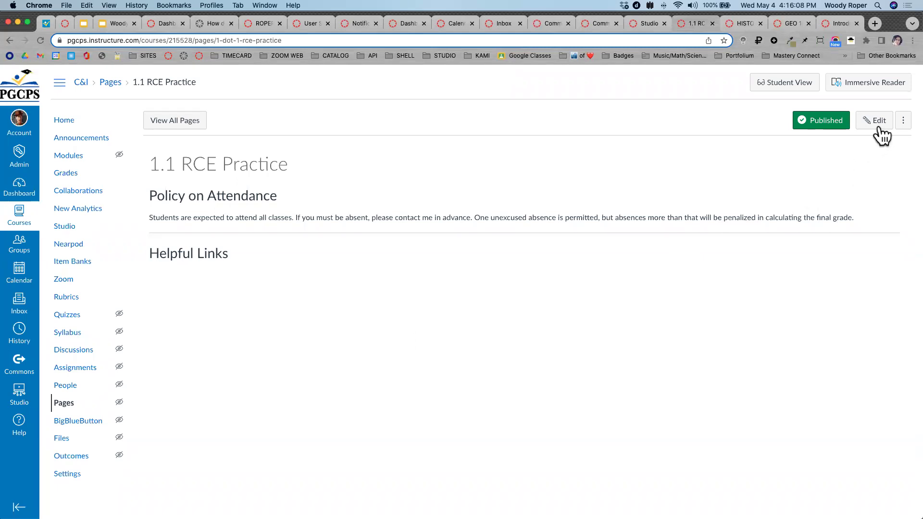
scroll(880, 135, up, 5)
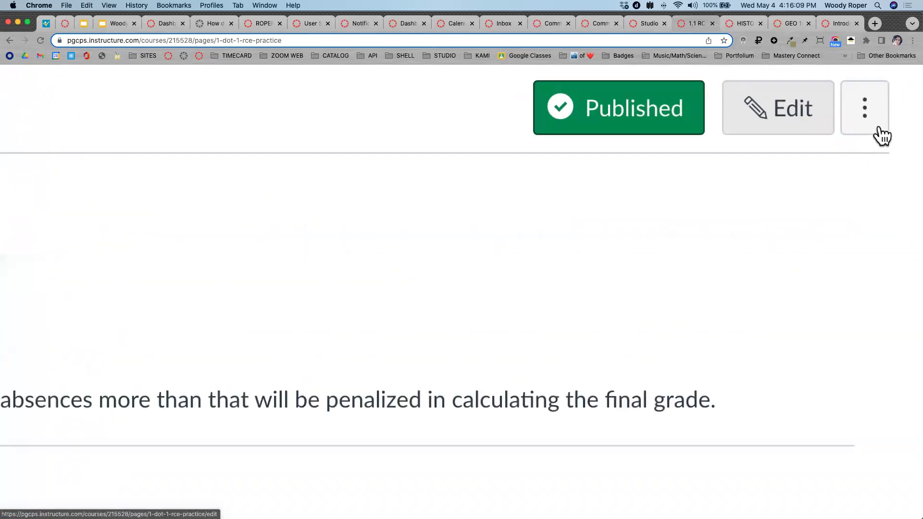
click(796, 118)
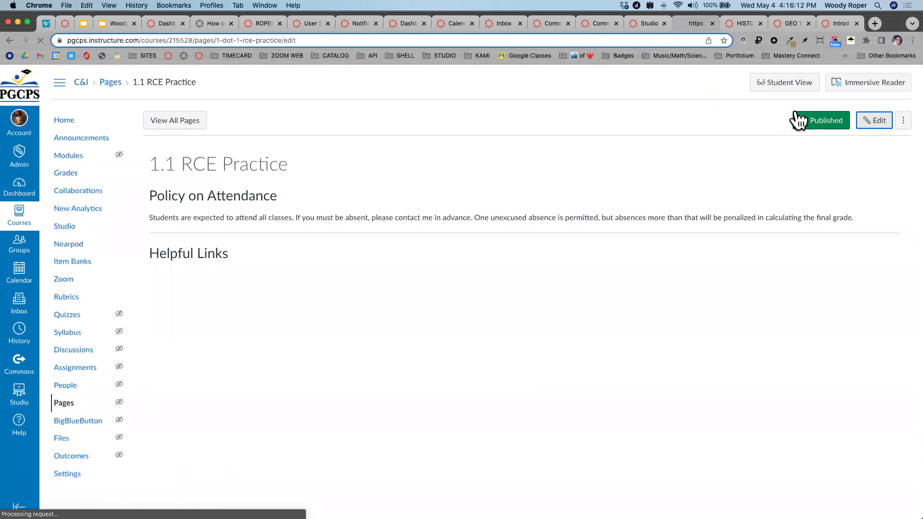
click(281, 262)
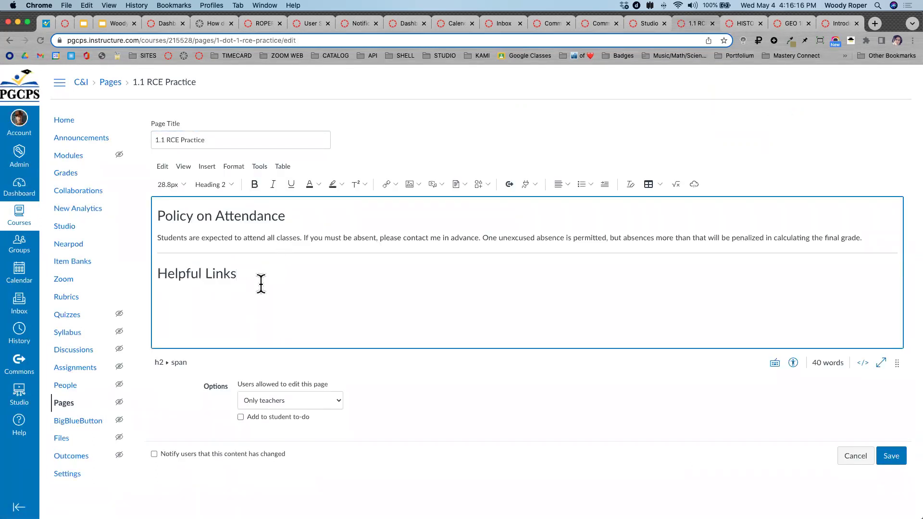
key(Return)
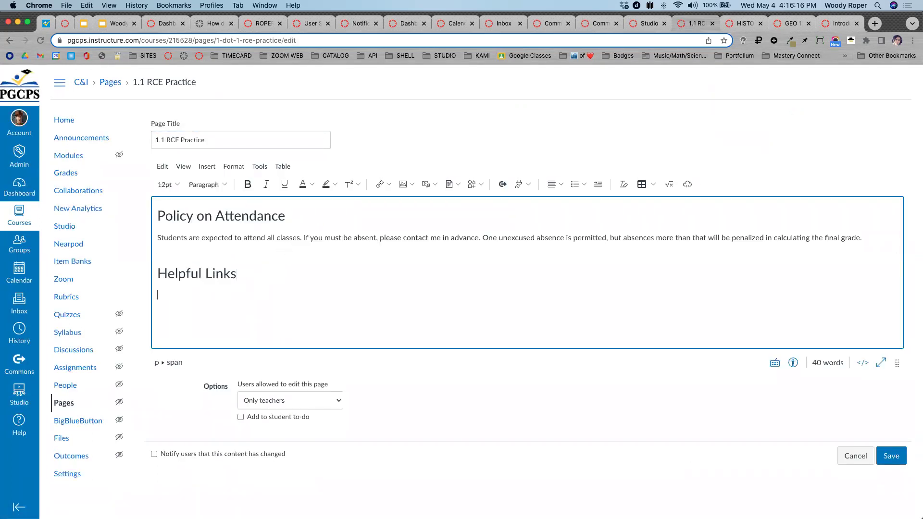
click(575, 184)
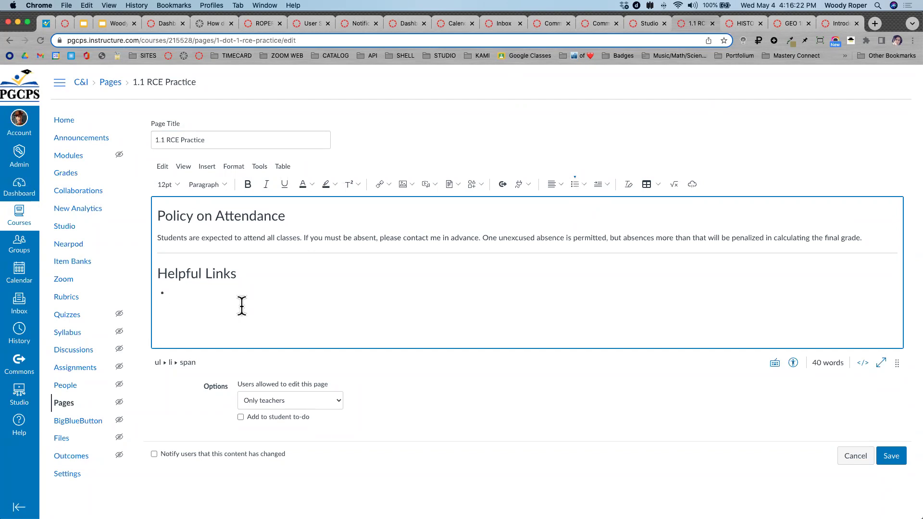
Paste the copied web address into the bullet, copy it again and replace it with "Here is a link to our main page".
key(super+v)
drag(168, 293, 253, 293)
key(super+c)
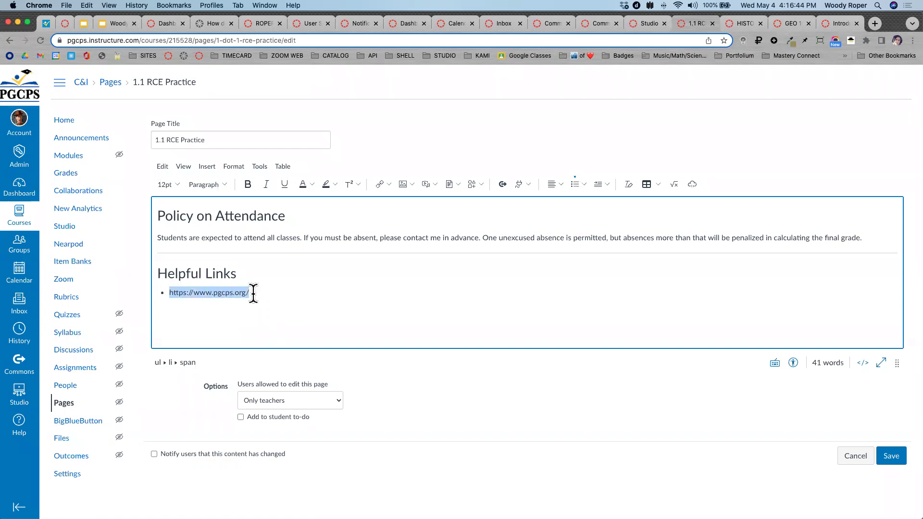
key(BackSpace)
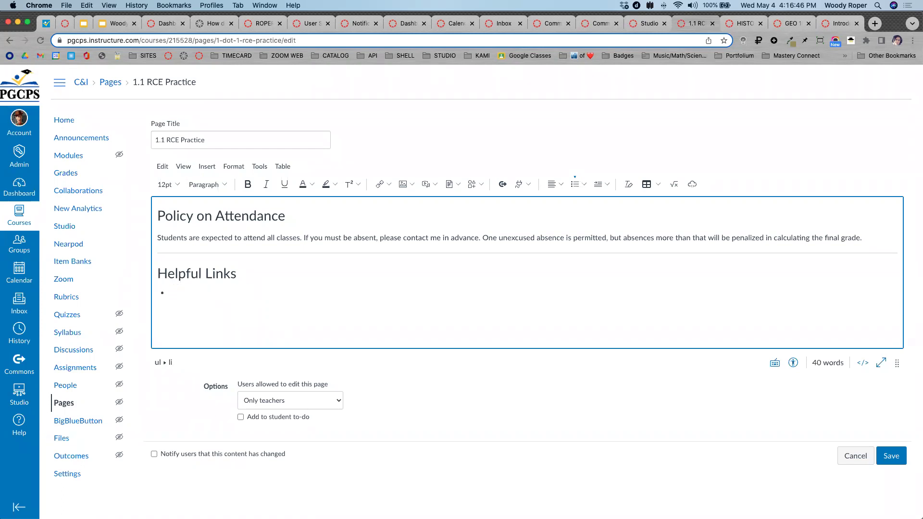
text(Here is a link to our main page)
key(super+equal)
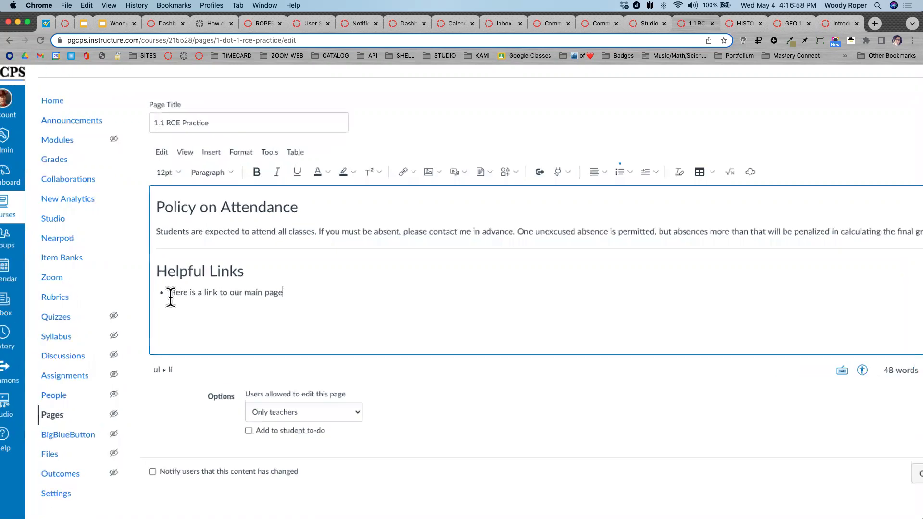
key(super+equal)
key(super+equal)
key(super+equal)
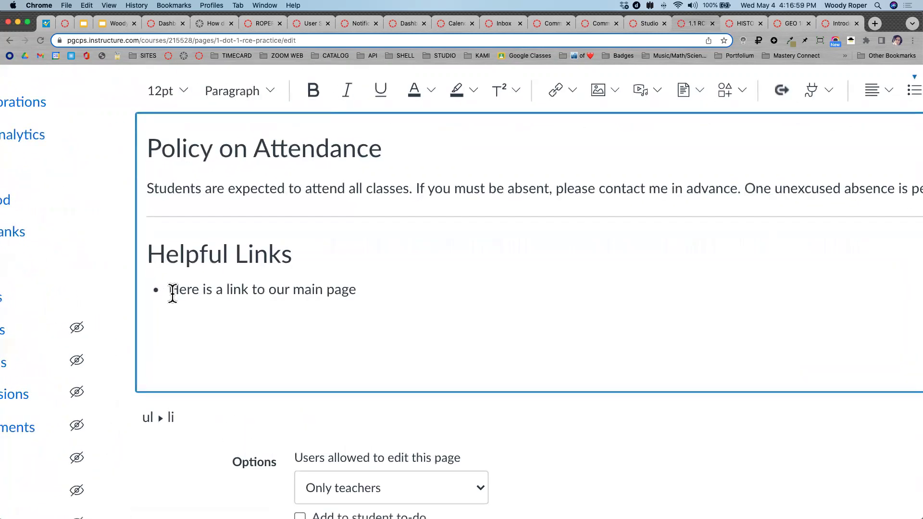
double_click(236, 290)
click(239, 284)
drag(169, 290, 370, 294)
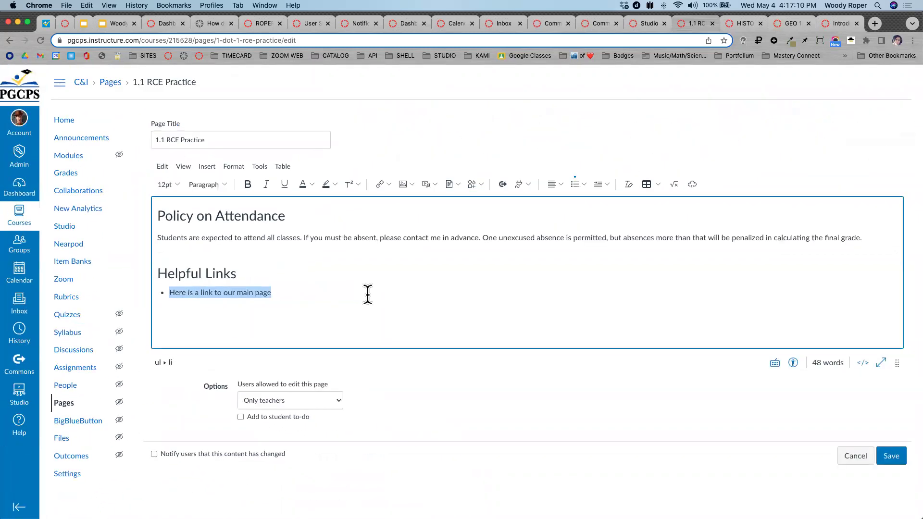
click(211, 161)
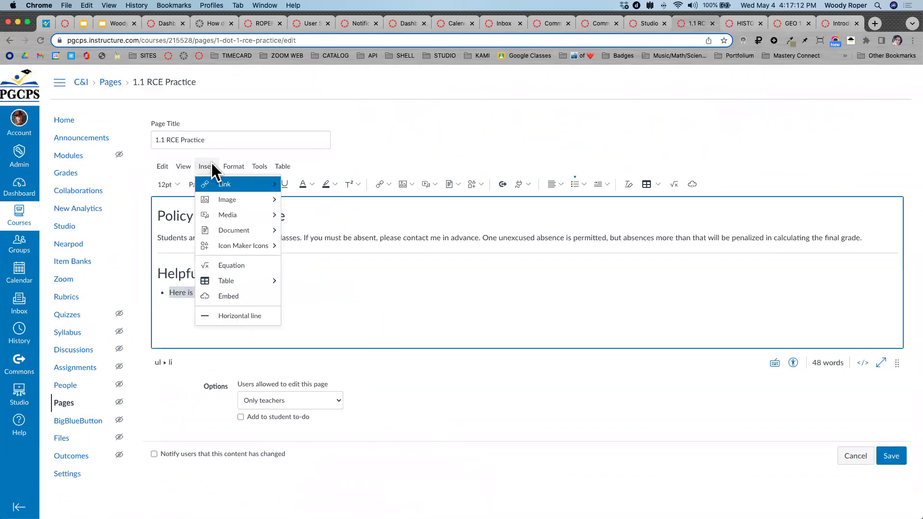
mouse_move(213, 187)
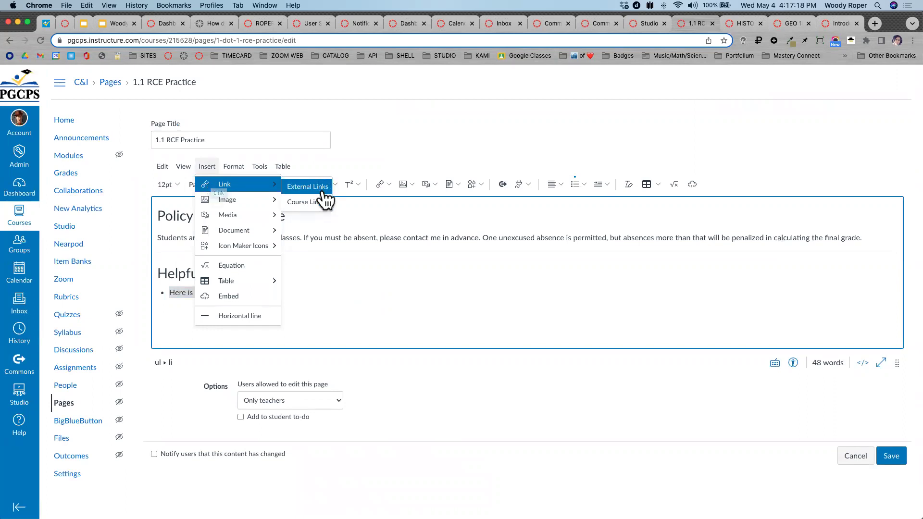
scroll(326, 199, up, 5)
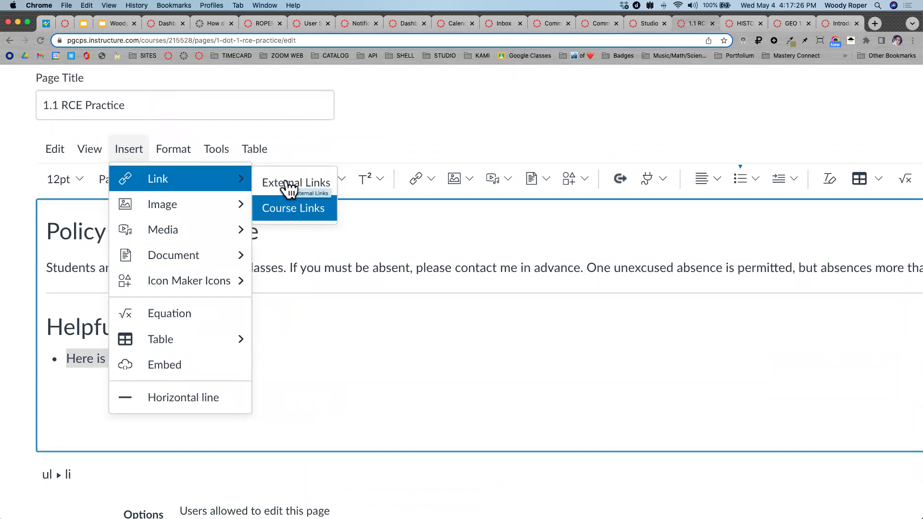
click(312, 186)
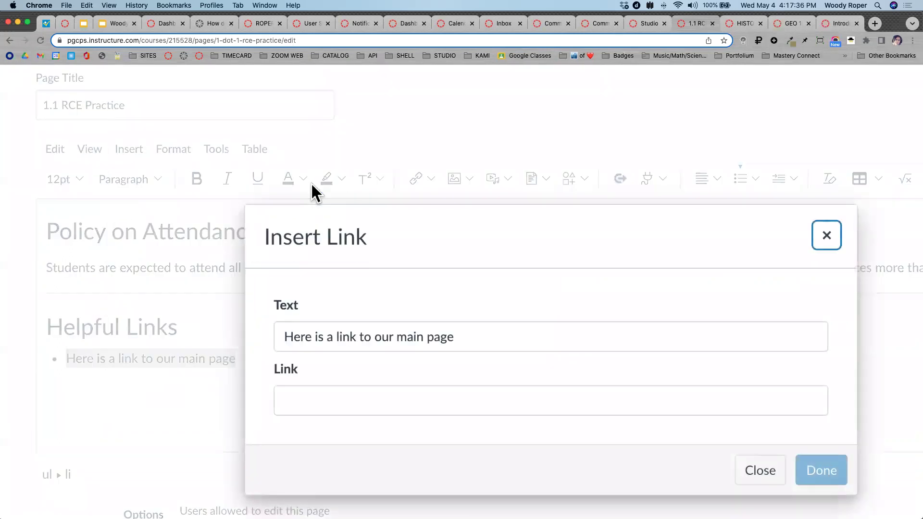
click(330, 342)
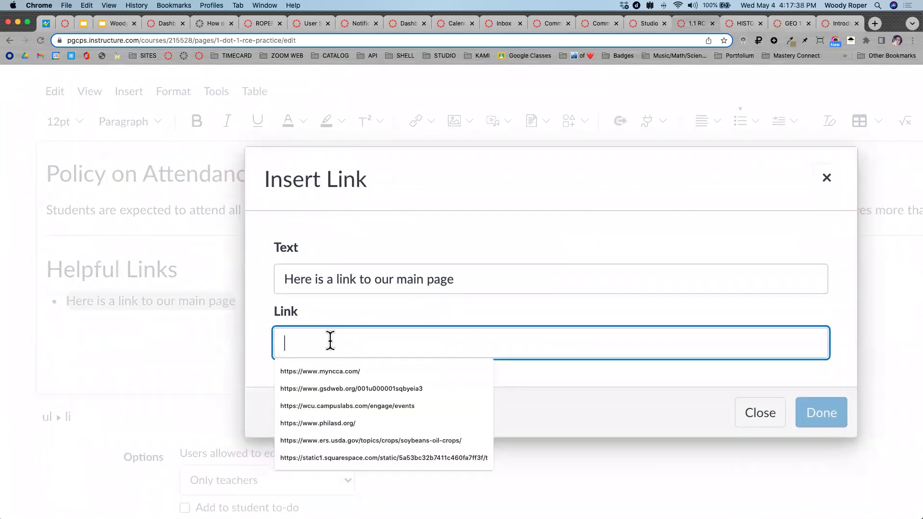
key(super+v)
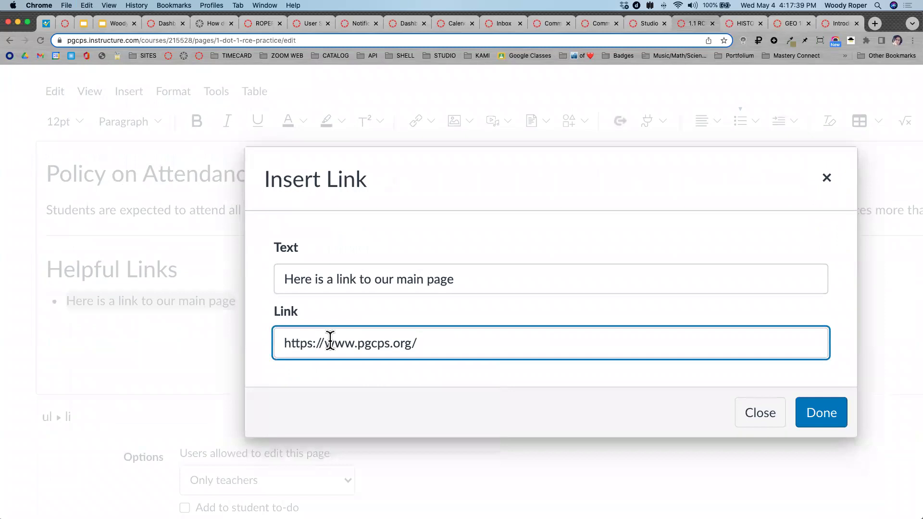
click(822, 414)
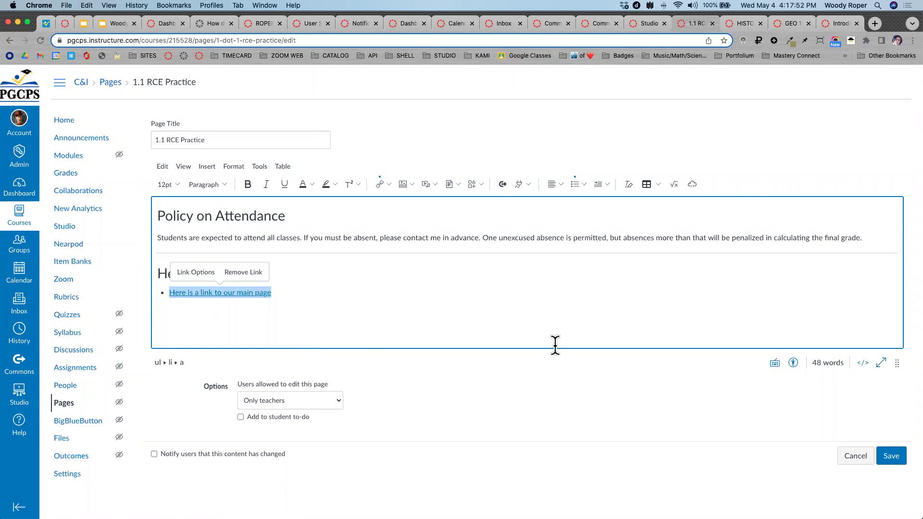
click(895, 457)
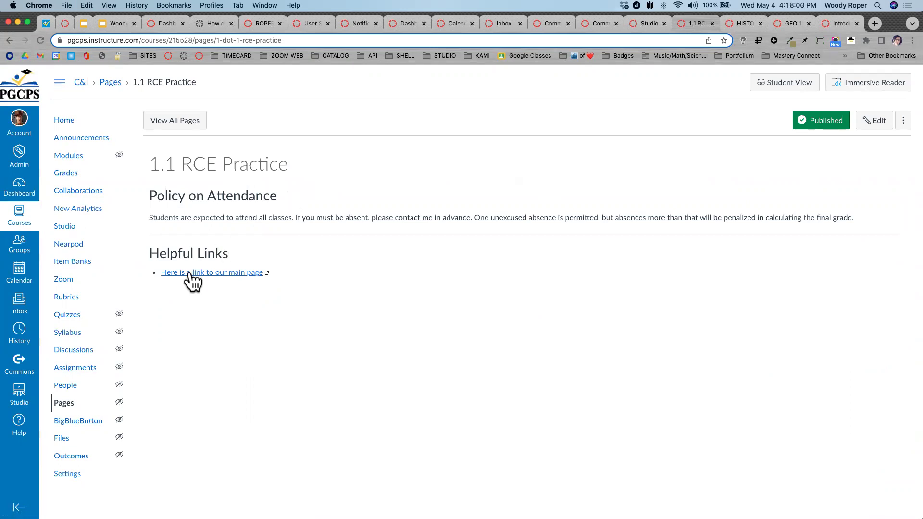
Test the main page link under "Helpful Links" and compare the opened website with the 1.1 RCE Practice page.
click(189, 274)
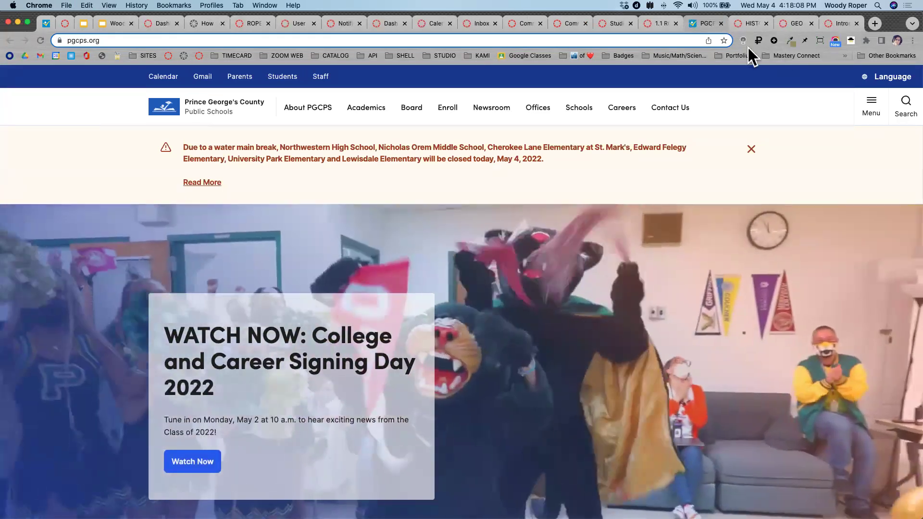
click(654, 25)
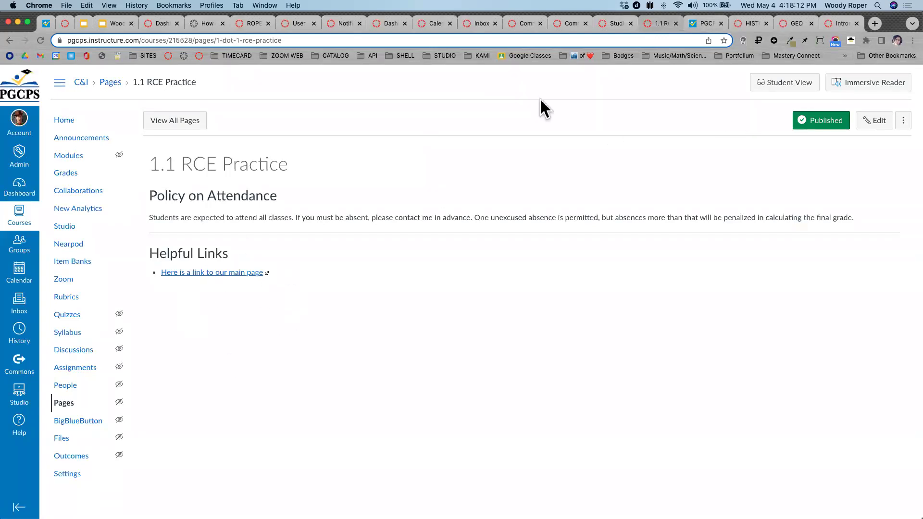
click(703, 22)
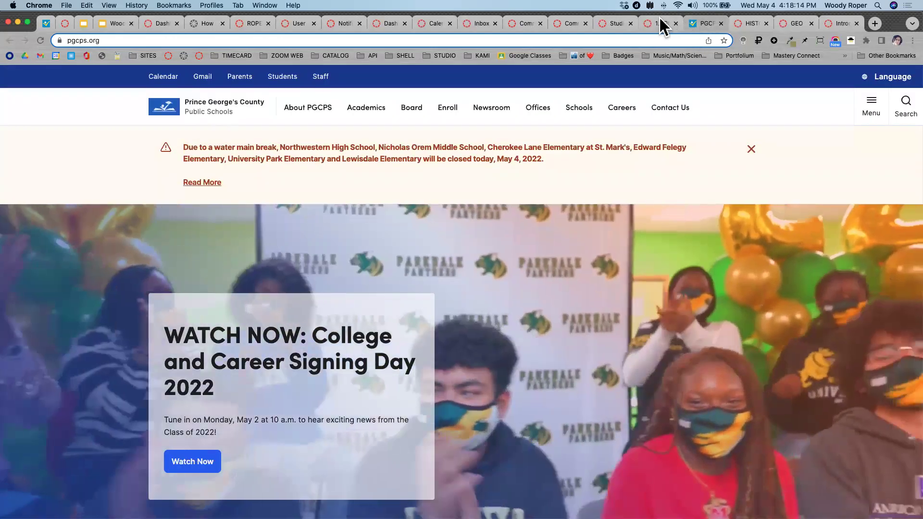
click(659, 19)
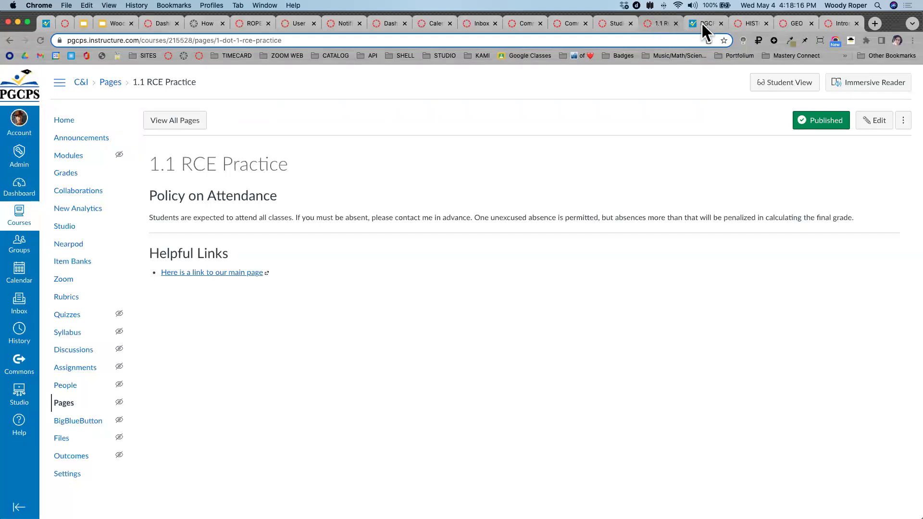
click(702, 24)
click(661, 22)
Reopen the 1.1 RCE Practice page for editing and add a blank line above the "Policy on Attendance" heading.
click(876, 121)
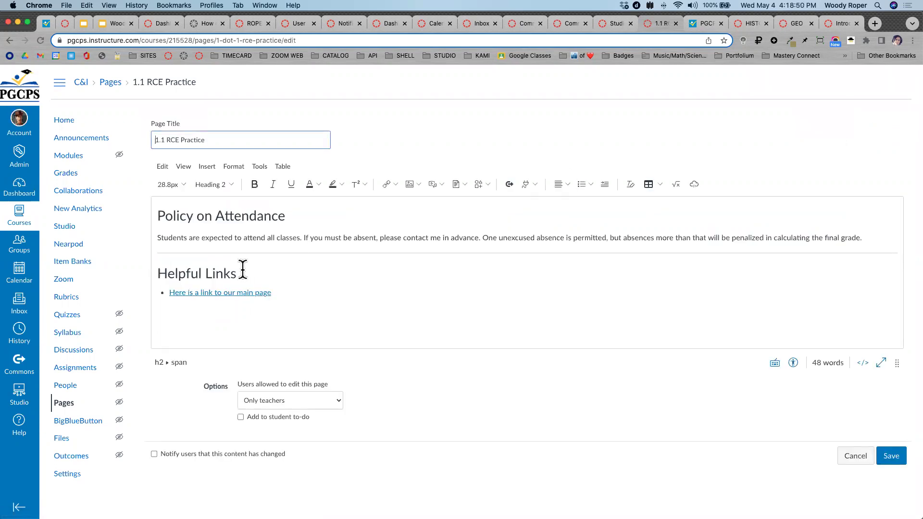
click(158, 273)
click(159, 215)
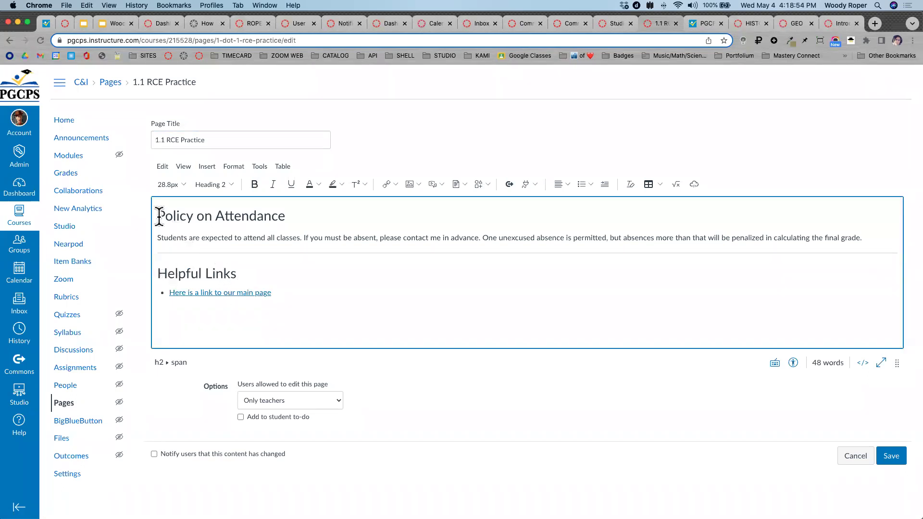
key(Return)
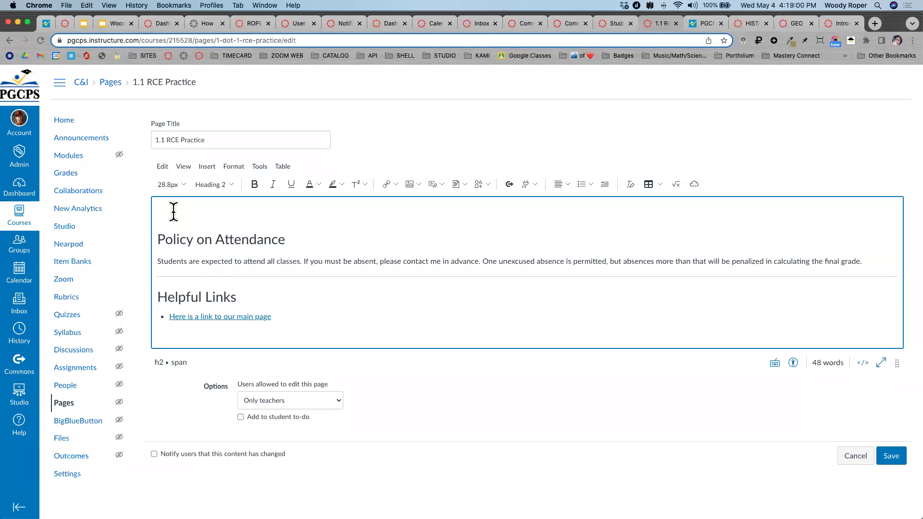
Start an image upload for the blank line and choose pgcpsdownload-1.jpeg from the Desktop folder.
click(208, 168)
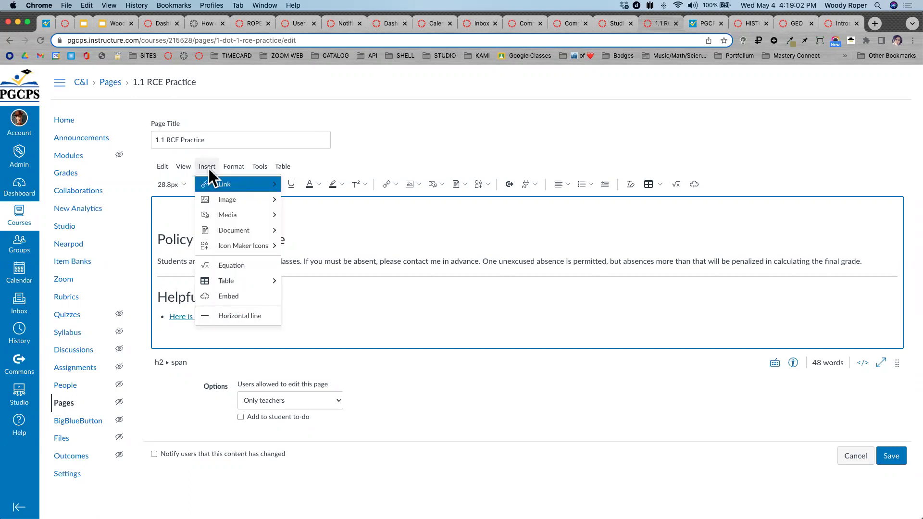
mouse_move(210, 202)
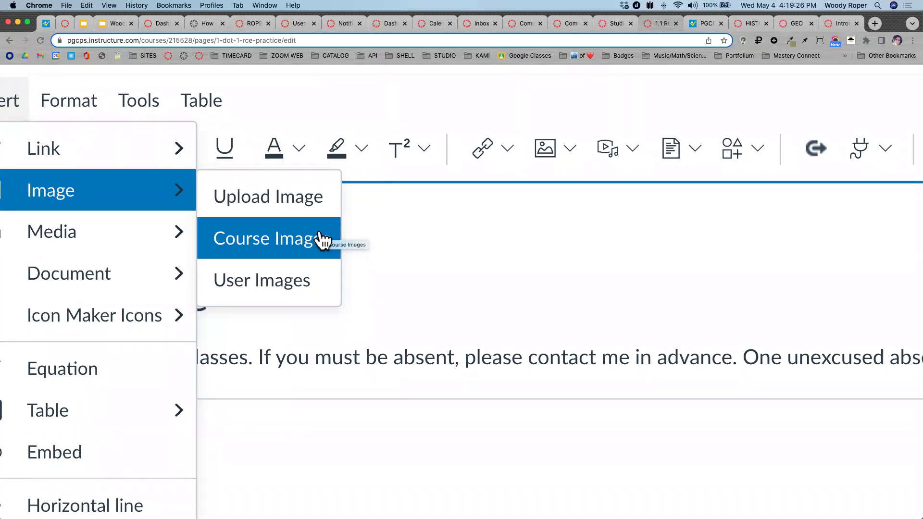
click(226, 201)
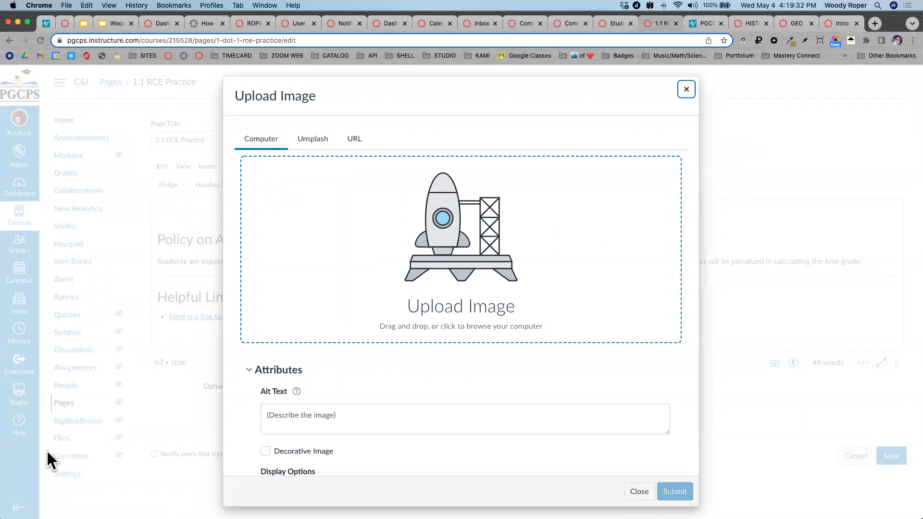
click(464, 235)
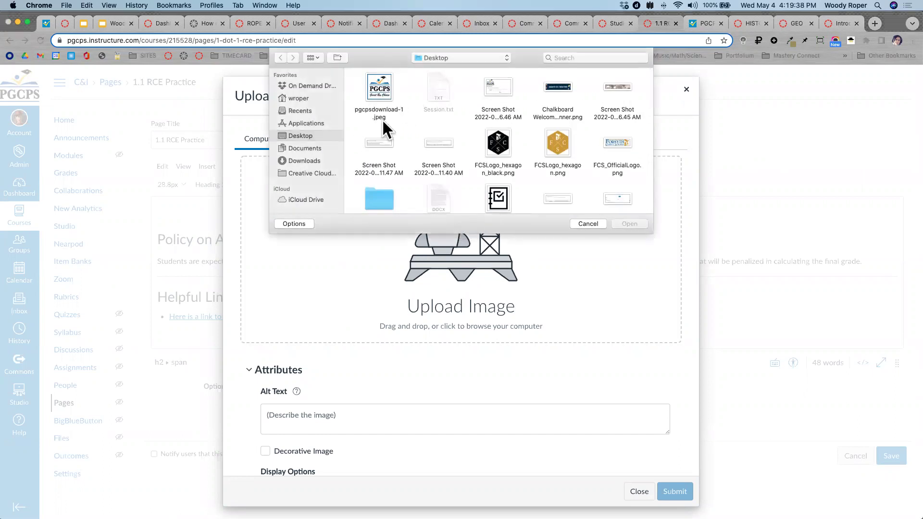
click(375, 85)
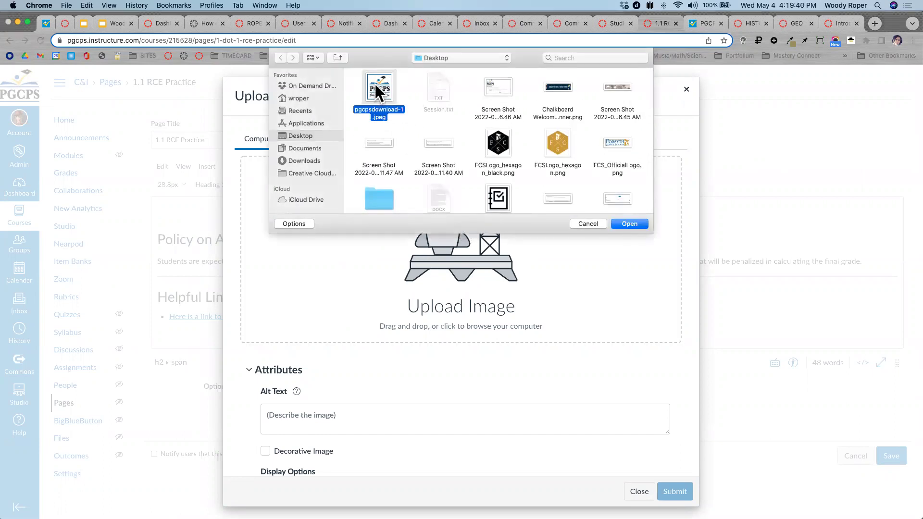
click(629, 224)
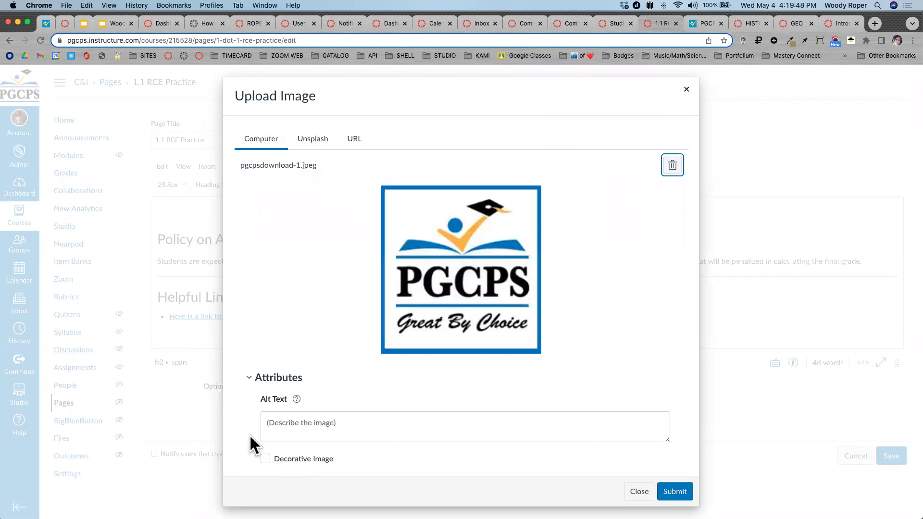
Give the image the alt text "PGCPS logo" and insert it above the "Policy on Attendance" heading.
scroll(251, 445, up, 5)
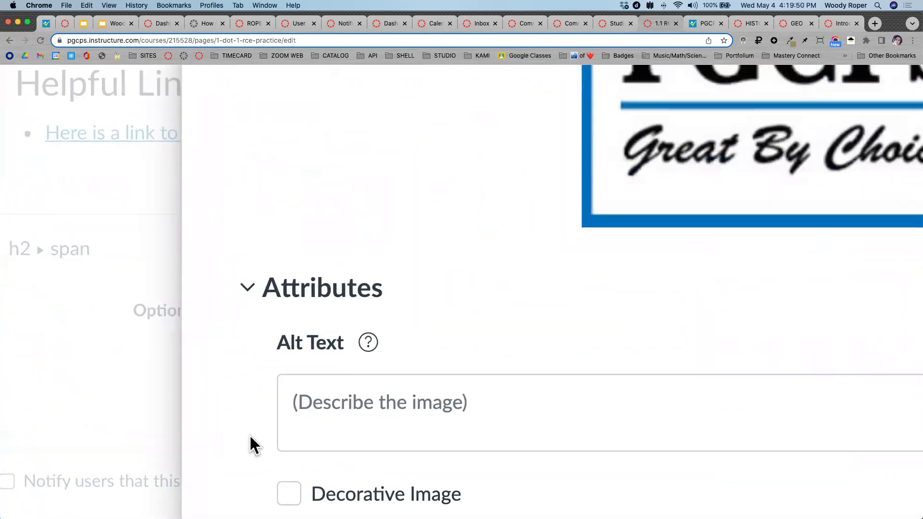
scroll(250, 444, down, 5)
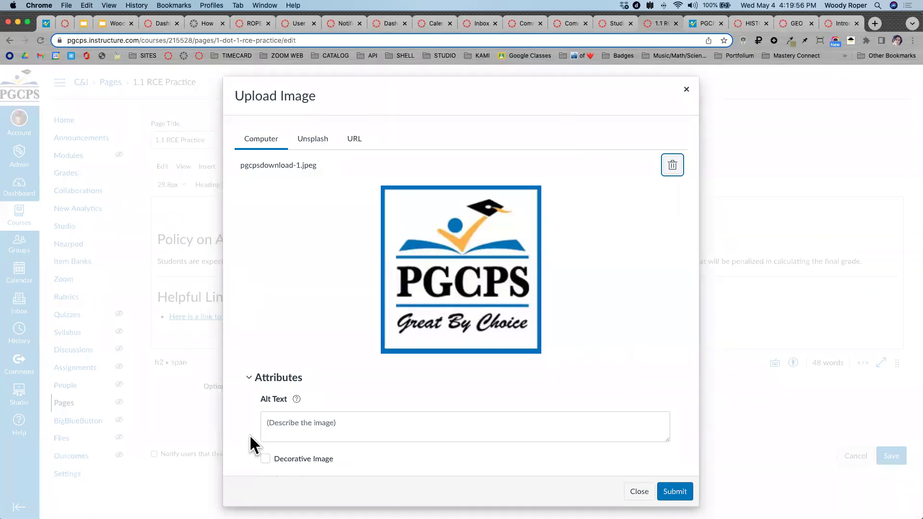
click(311, 435)
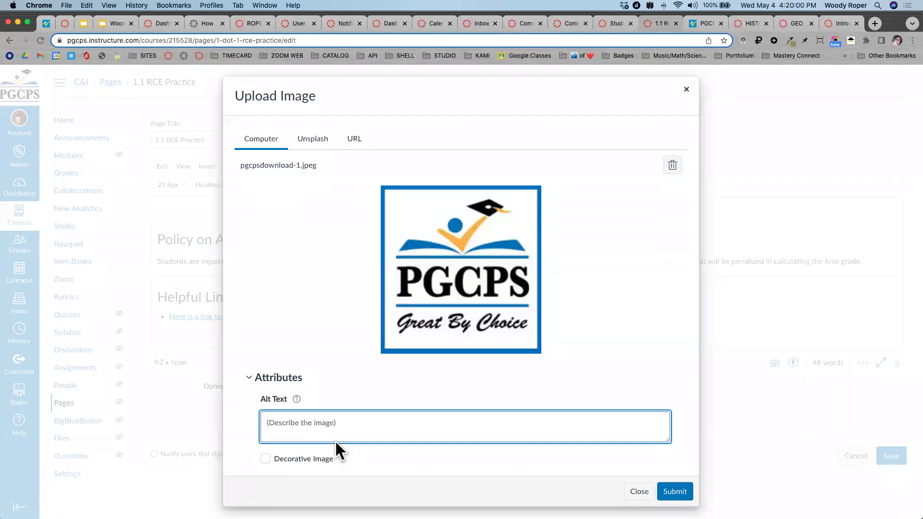
text(PGCP)
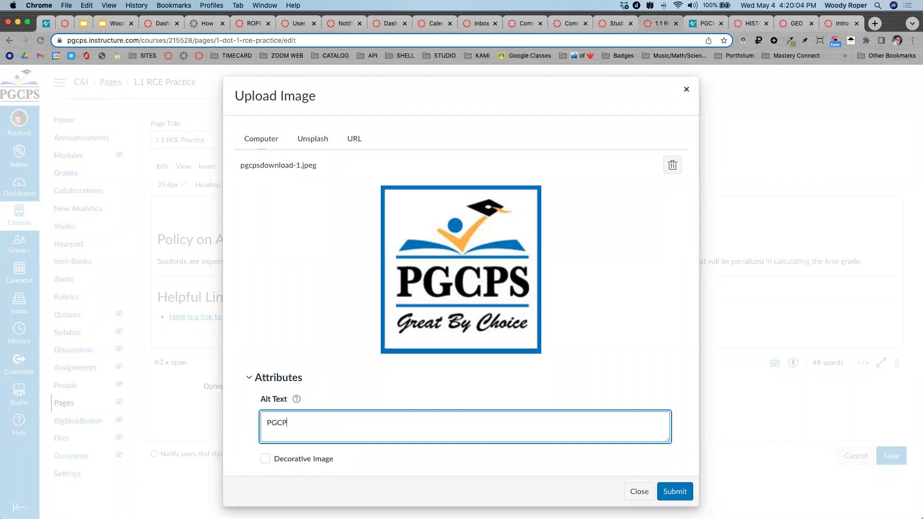
text(S logo)
click(692, 490)
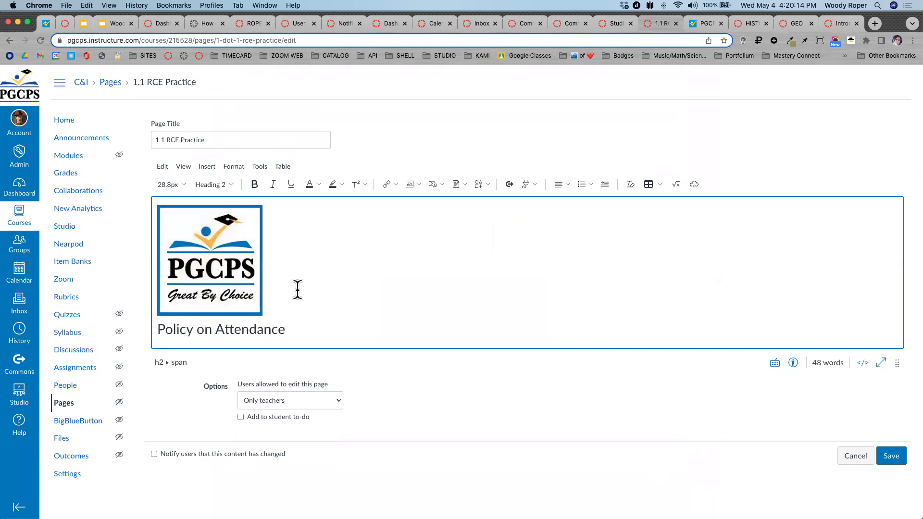
Enlarge the PGCPS logo to about 262 by 275 pixels and check its dimensions in the image options.
click(199, 248)
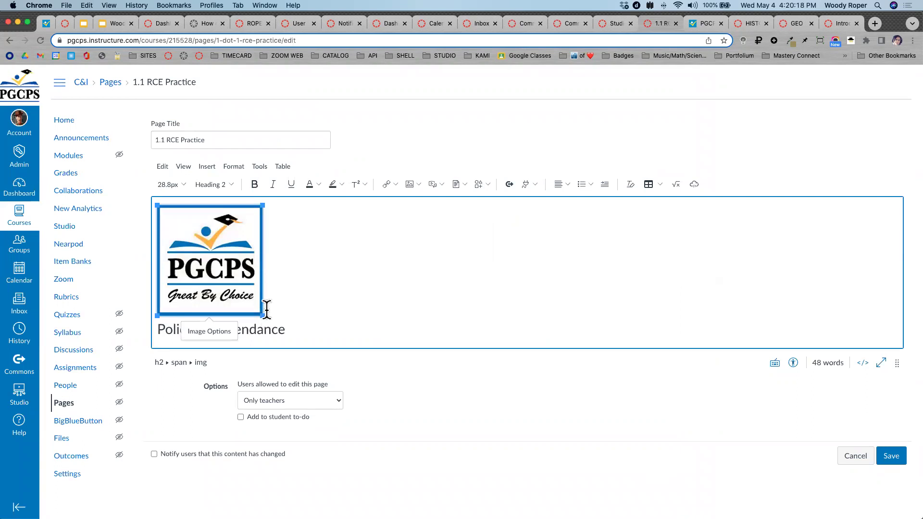
drag(262, 316, 281, 300)
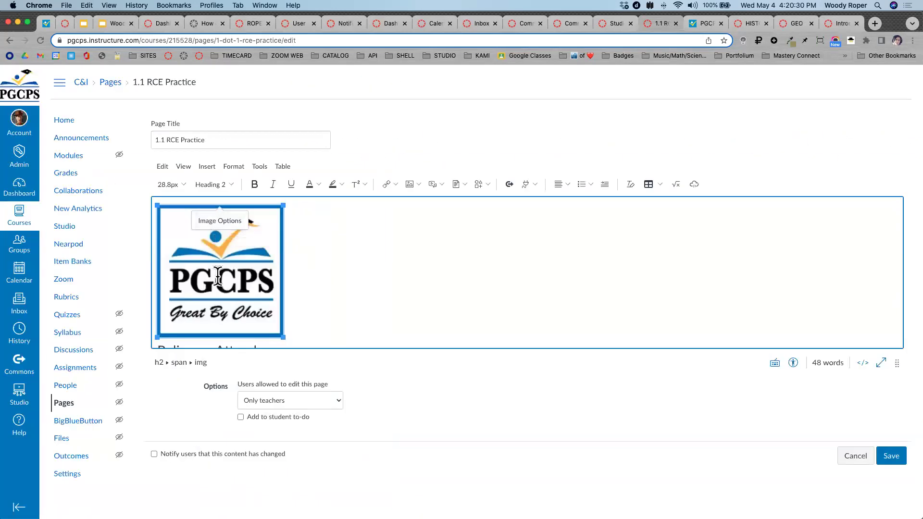
click(222, 223)
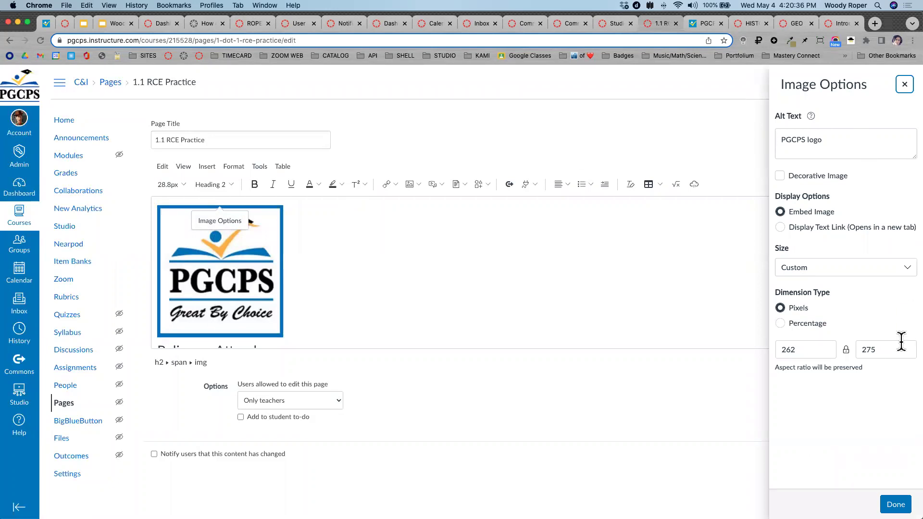
scroll(901, 342, up, 5)
scroll(902, 341, down, 1)
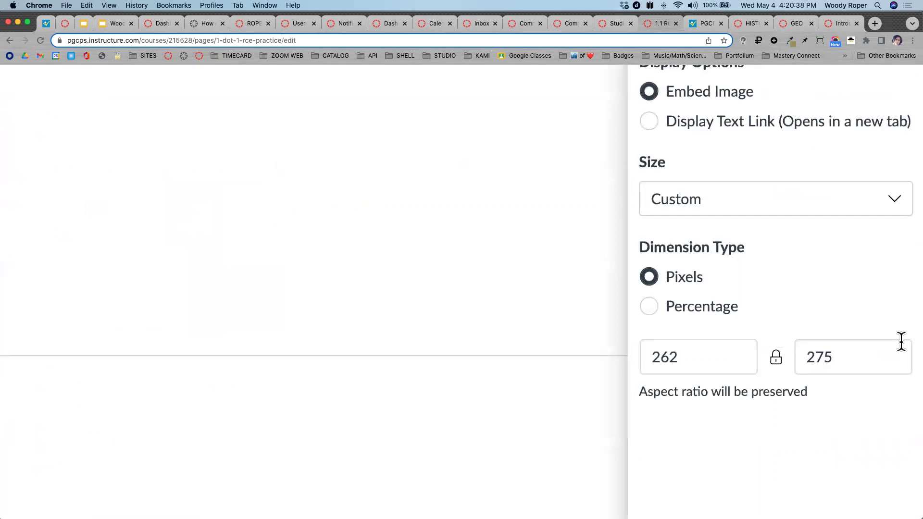
scroll(901, 342, down, 5)
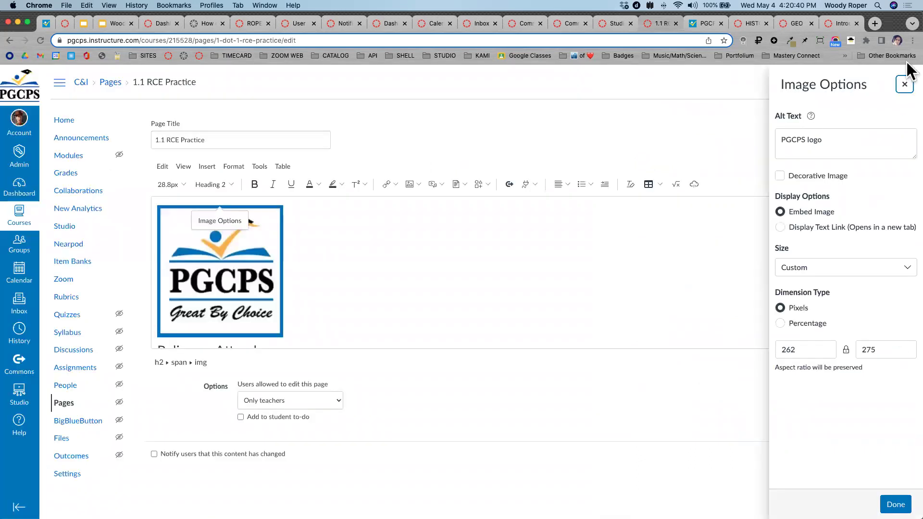
click(903, 82)
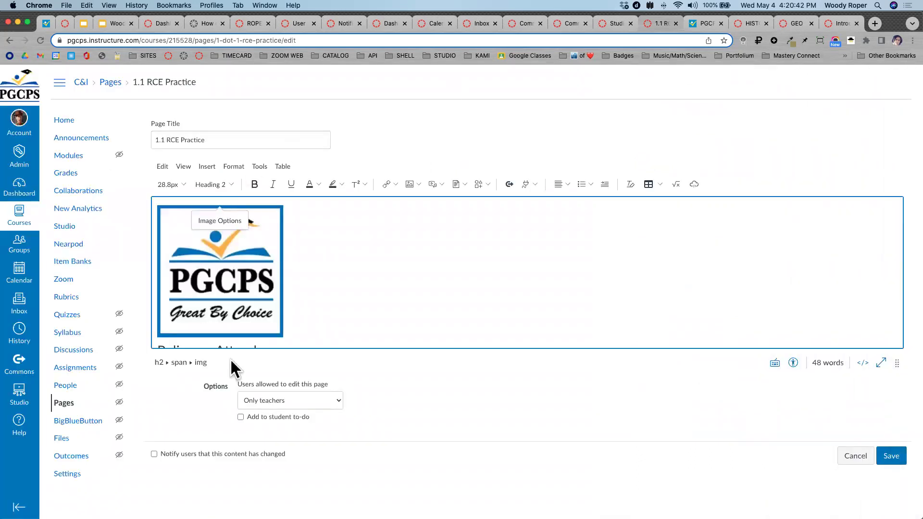
Review the content below the enlarged PGCPS logo and save the 1.1 RCE Practice page.
scroll(305, 330, down, 3)
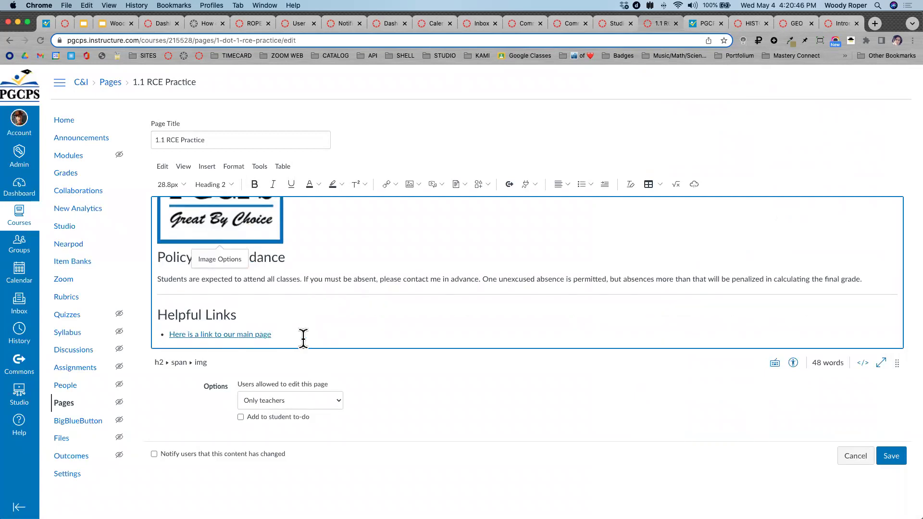
click(893, 457)
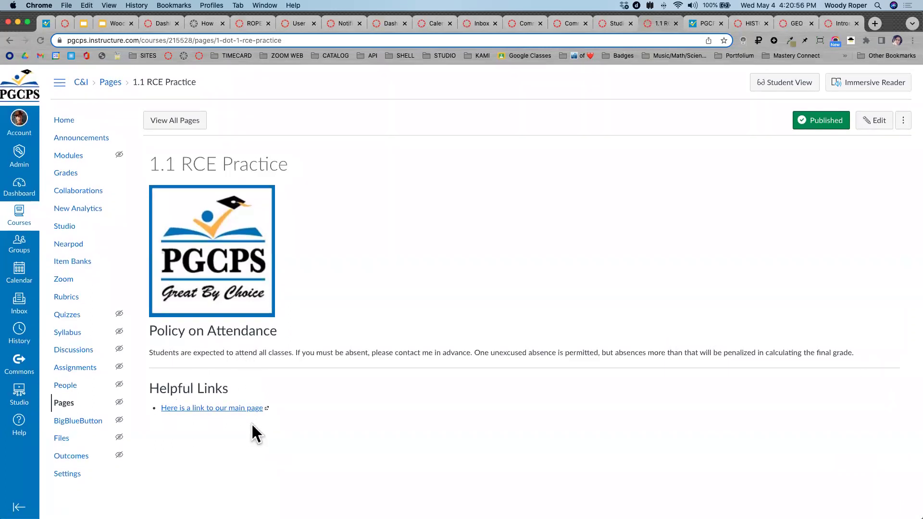
Switch to the Google Slides presentation, start the activity slide's countdown video and skip ahead to about 01:37 remaining.
click(116, 23)
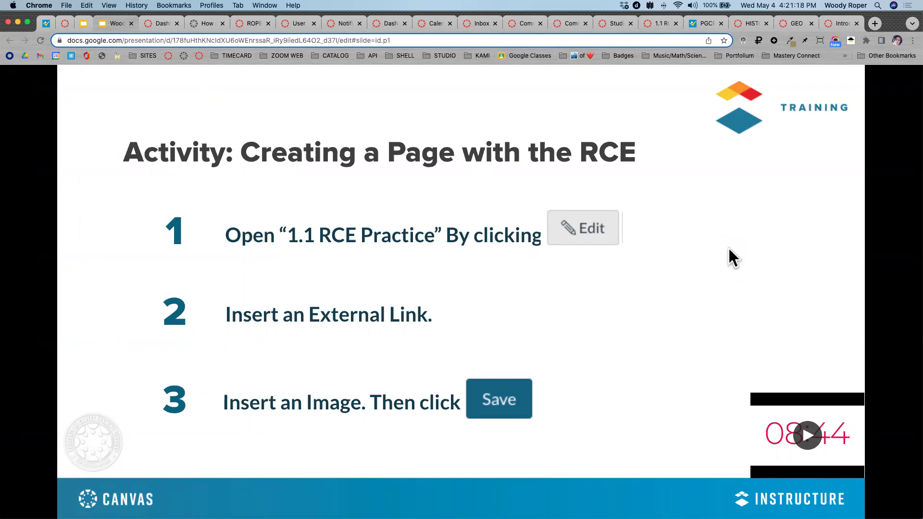
click(808, 435)
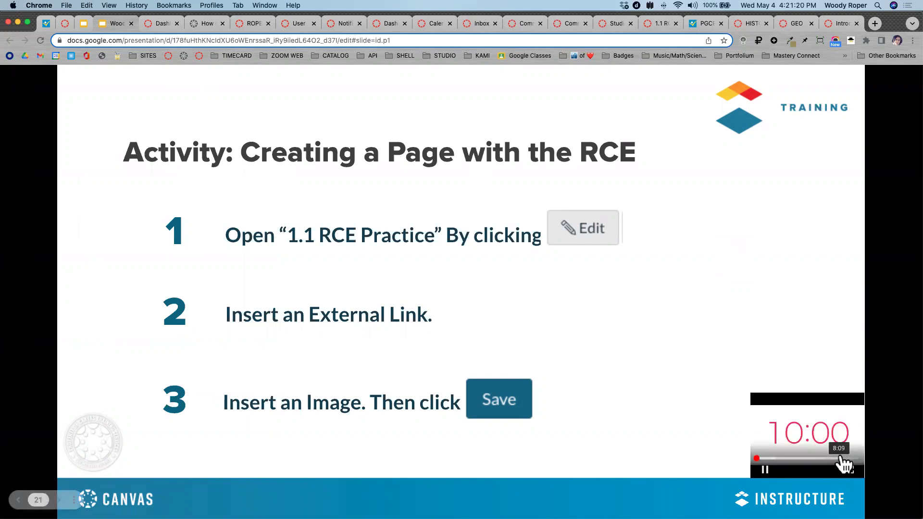
click(845, 458)
click(842, 458)
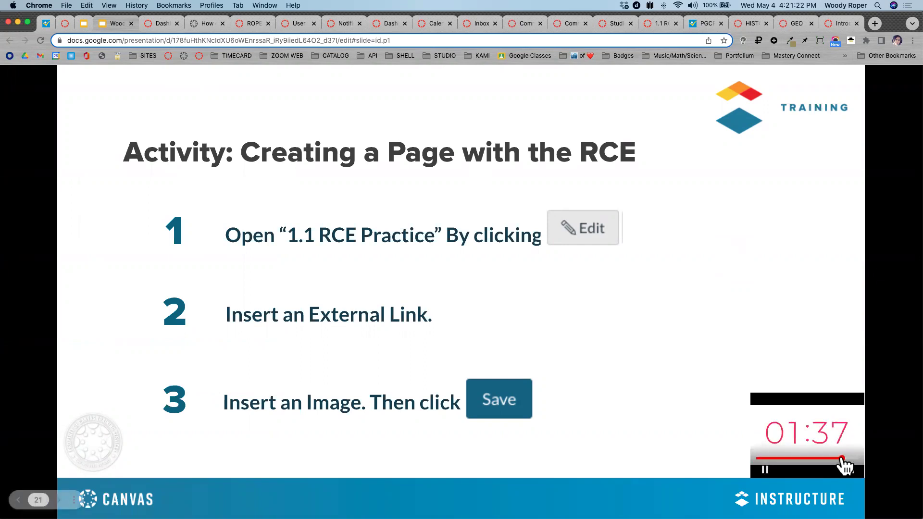
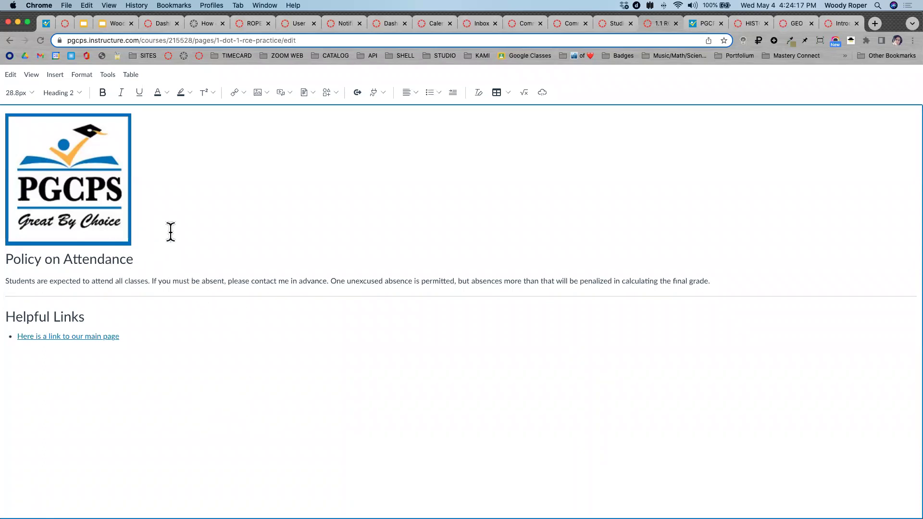
Add the heading line "Reading Schedule" between the PGCPS logo and the "Policy on Attendance" heading.
click(159, 255)
click(7, 260)
key(Return)
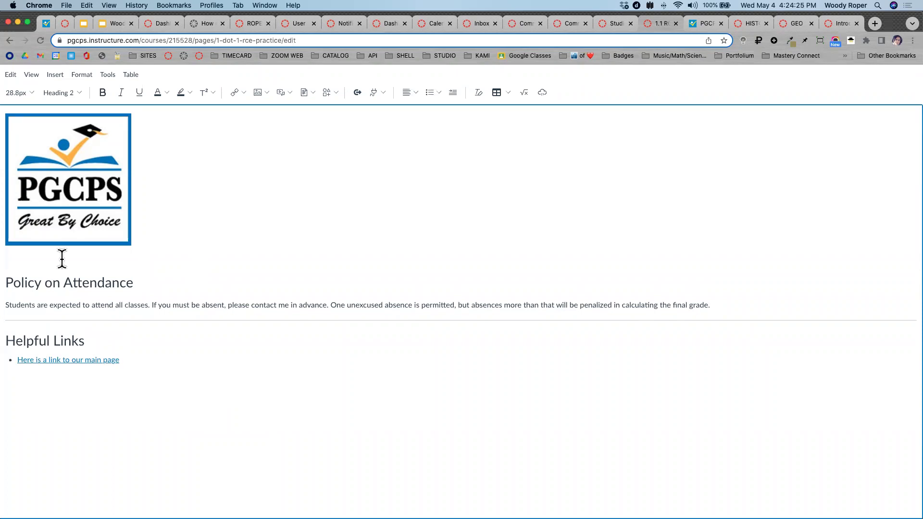
text(Reading Schedule)
click(78, 182)
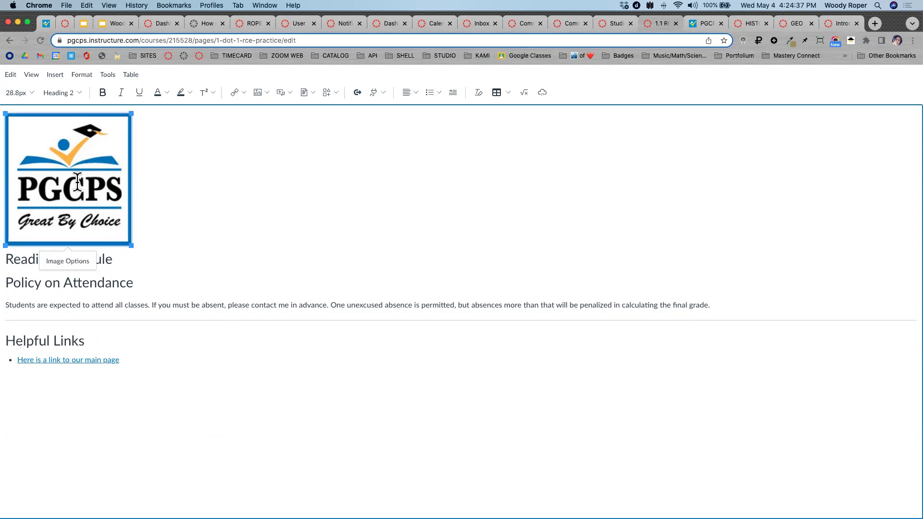
click(109, 267)
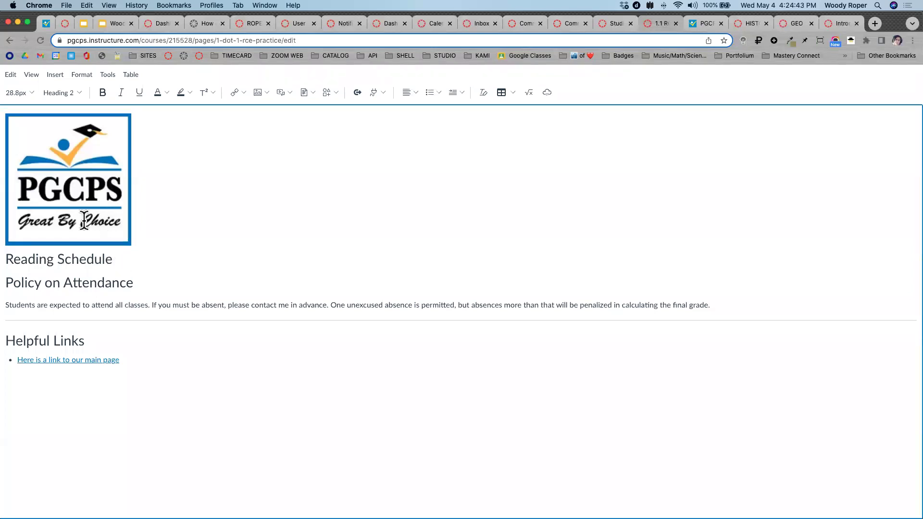
click(82, 178)
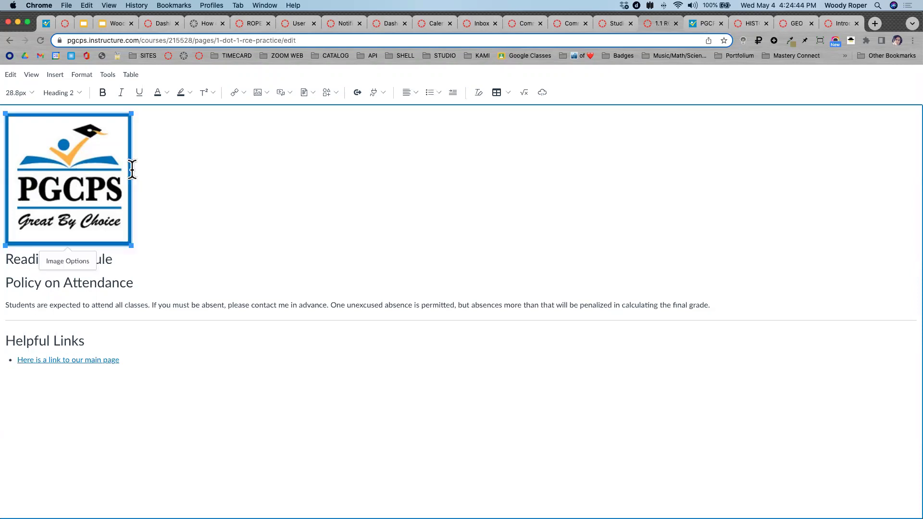
Turn the "Reading Schedule" heading into a course link to the page "1.1 RCE Practice Copy".
triple_click(103, 260)
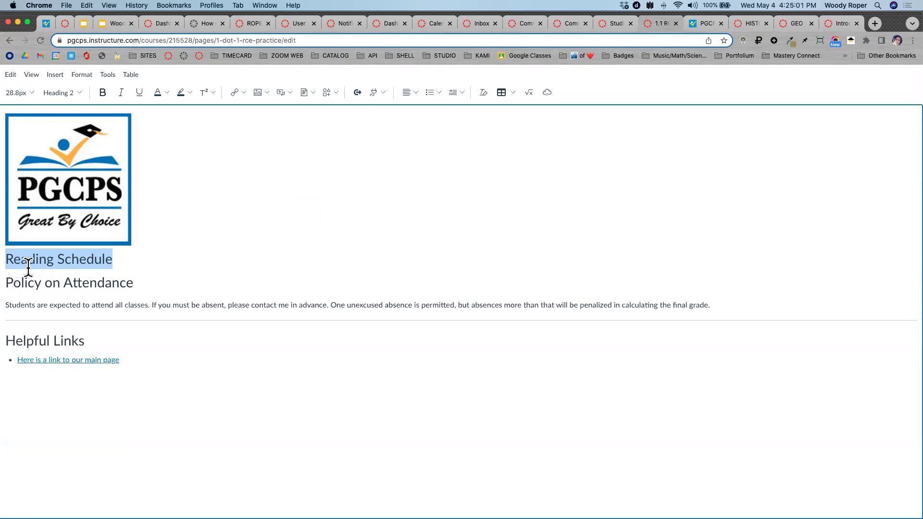
triple_click(87, 263)
click(55, 75)
mouse_move(57, 96)
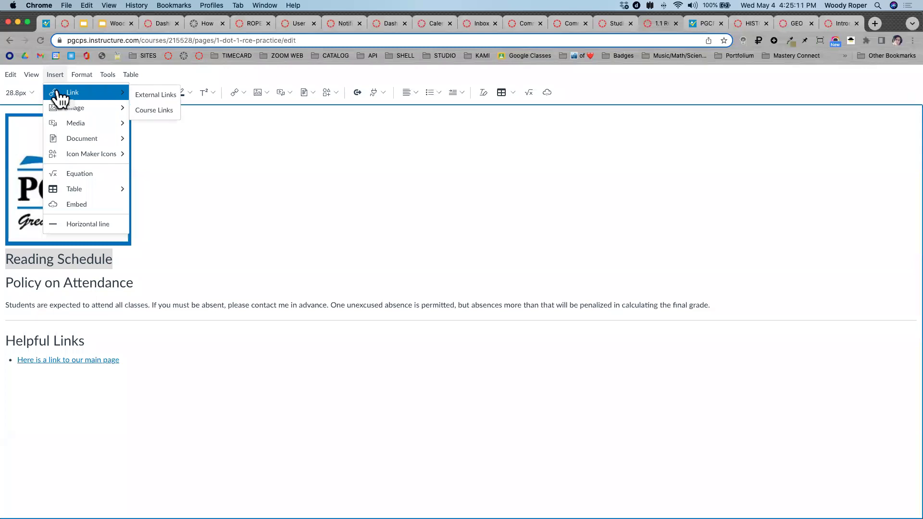
click(167, 110)
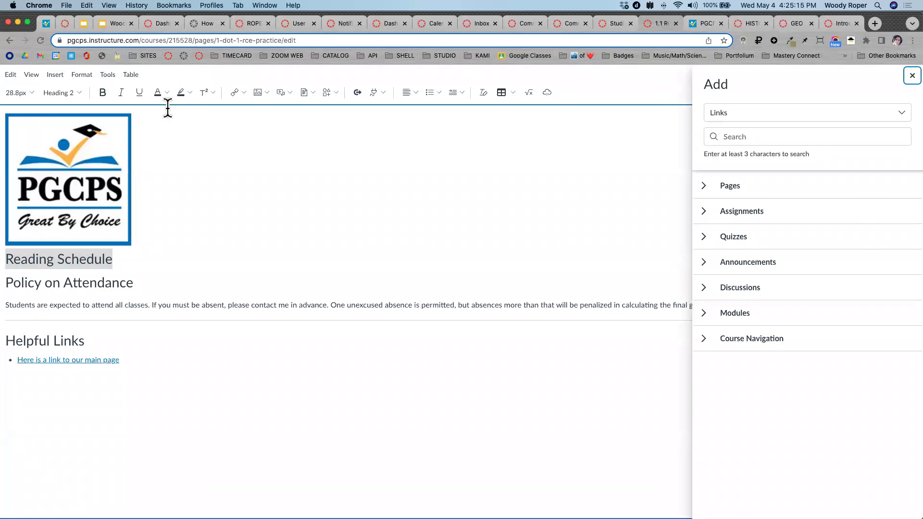
scroll(852, 235, up, 5)
scroll(852, 235, down, 5)
click(704, 212)
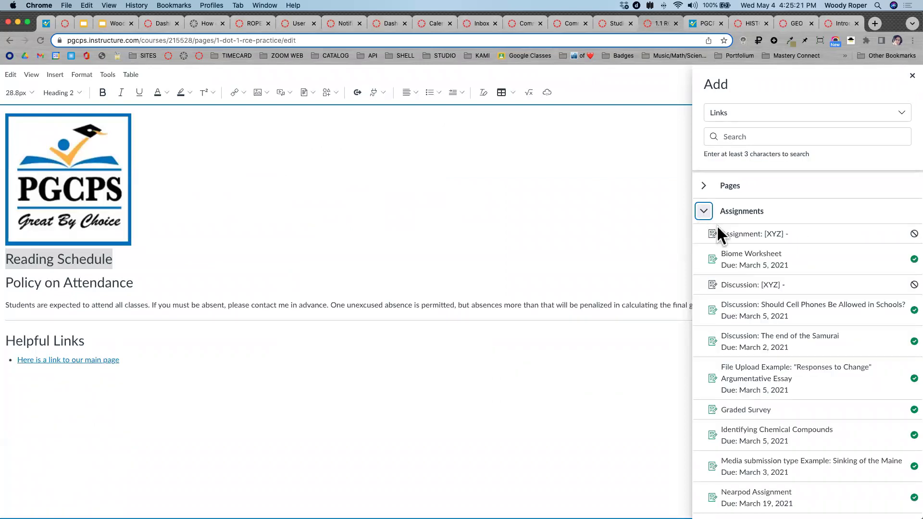
click(704, 212)
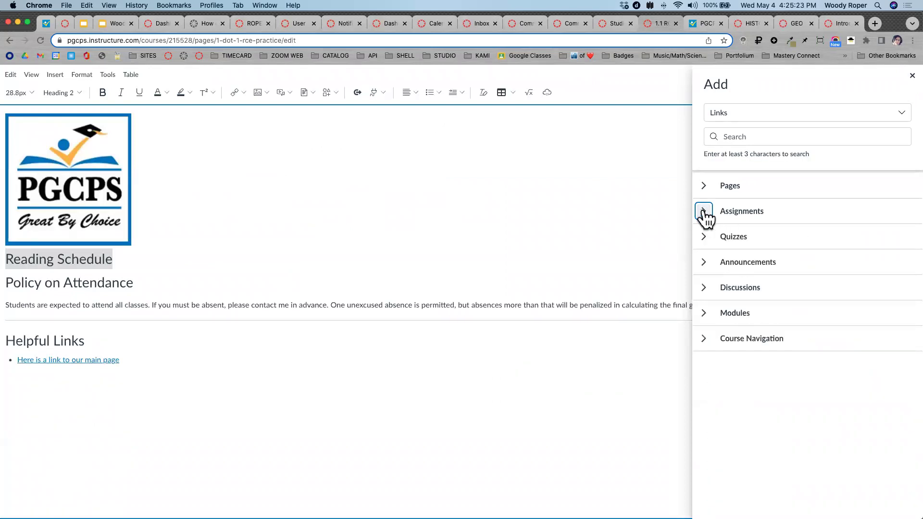
click(705, 340)
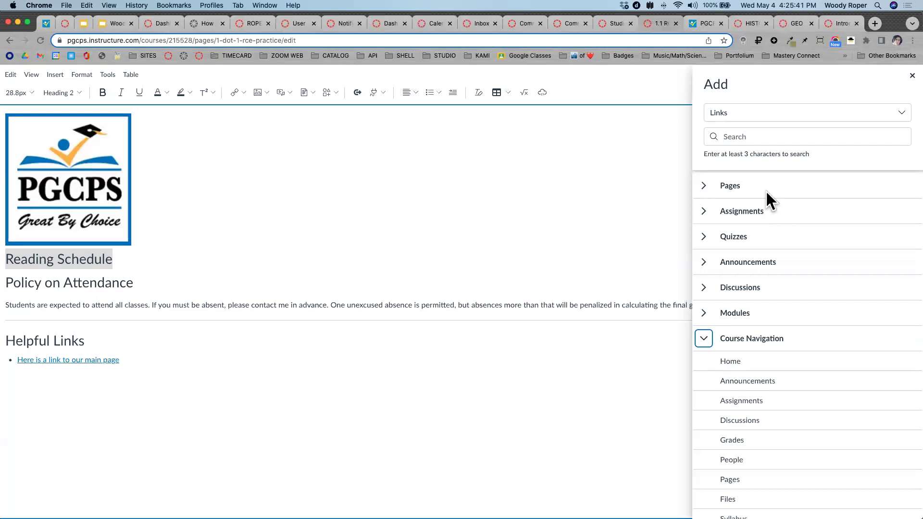
click(704, 187)
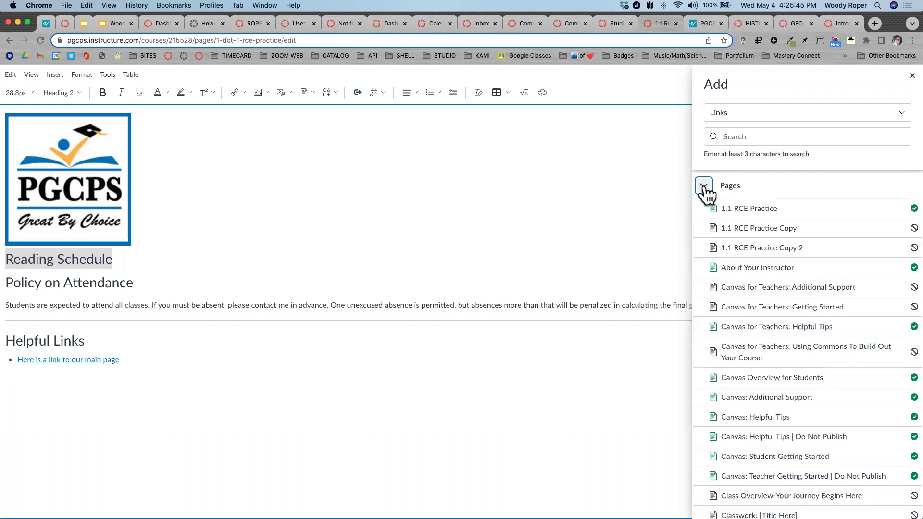
click(774, 226)
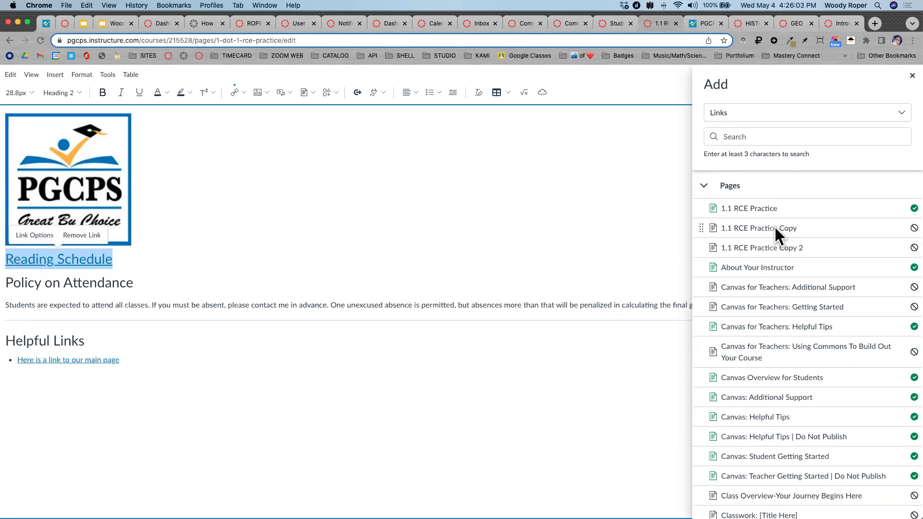
Link the PGCPS logo image to the course page "1.1 RCE Practice Copy", leave the full-screen editor and save the page.
click(51, 174)
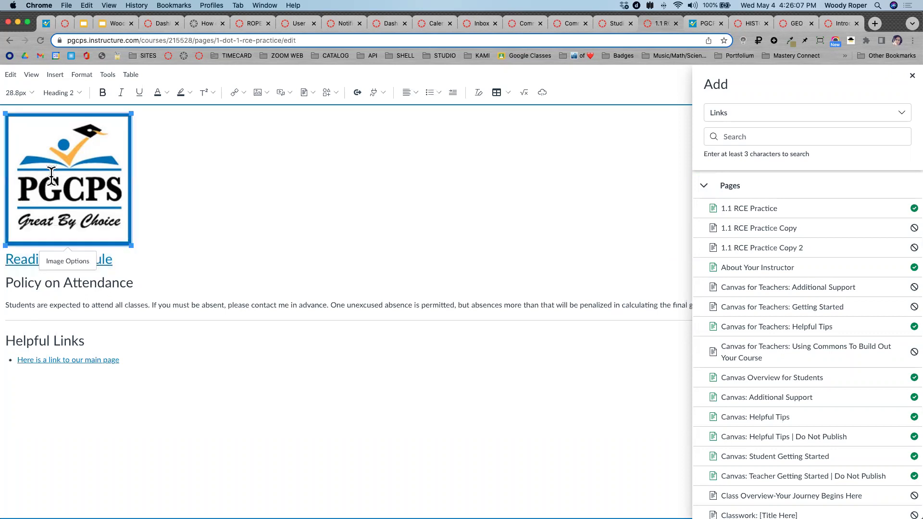
click(61, 75)
mouse_move(67, 92)
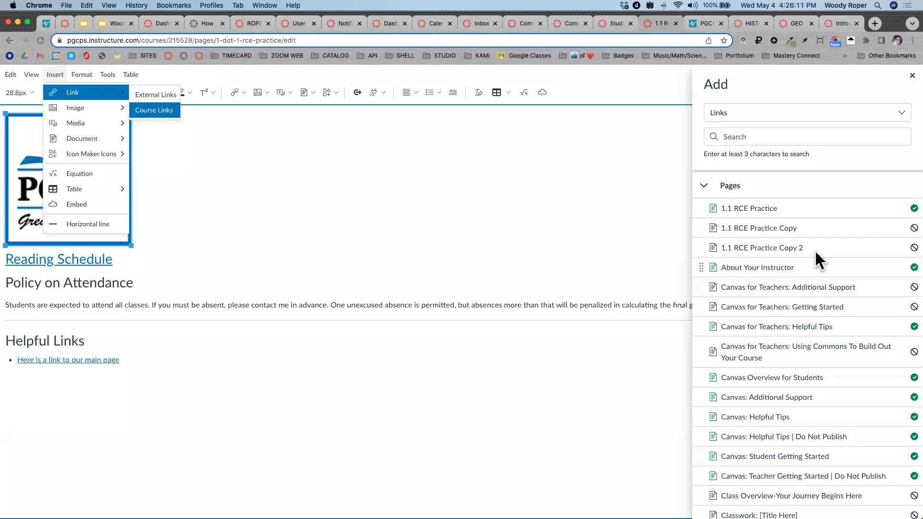
click(755, 223)
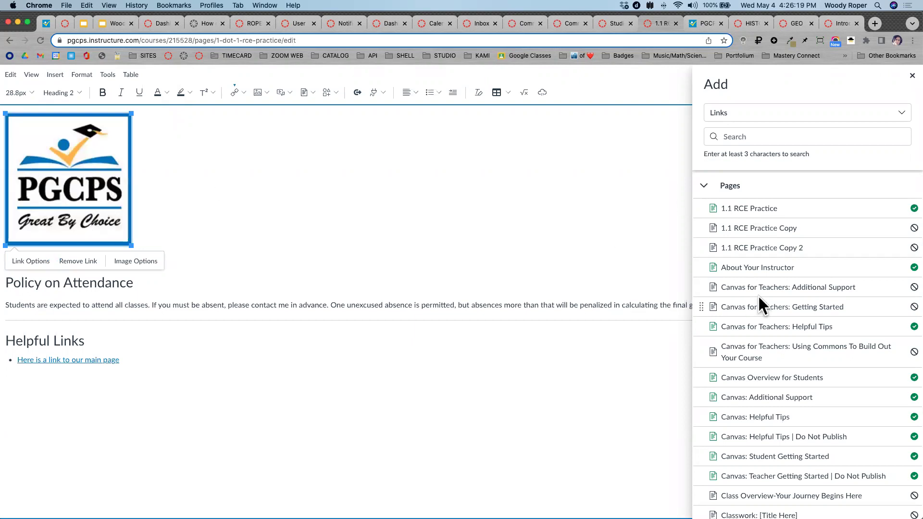
click(756, 224)
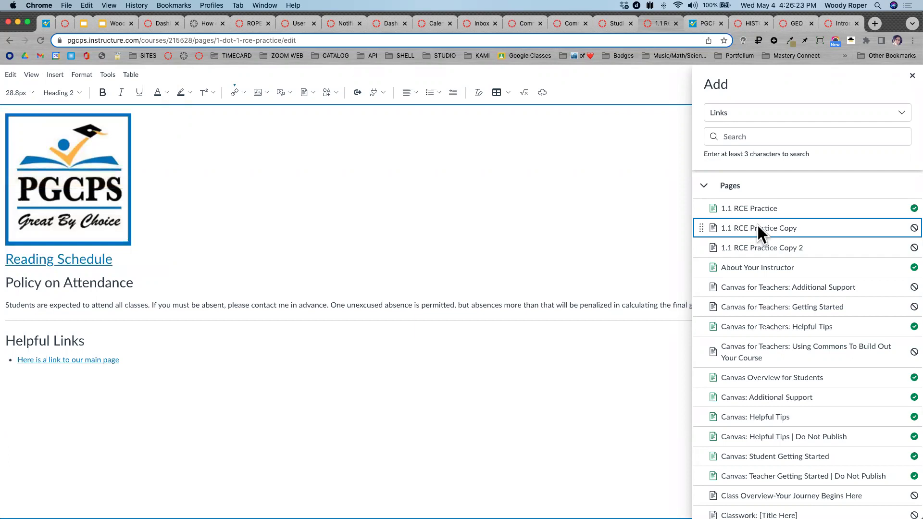
click(911, 75)
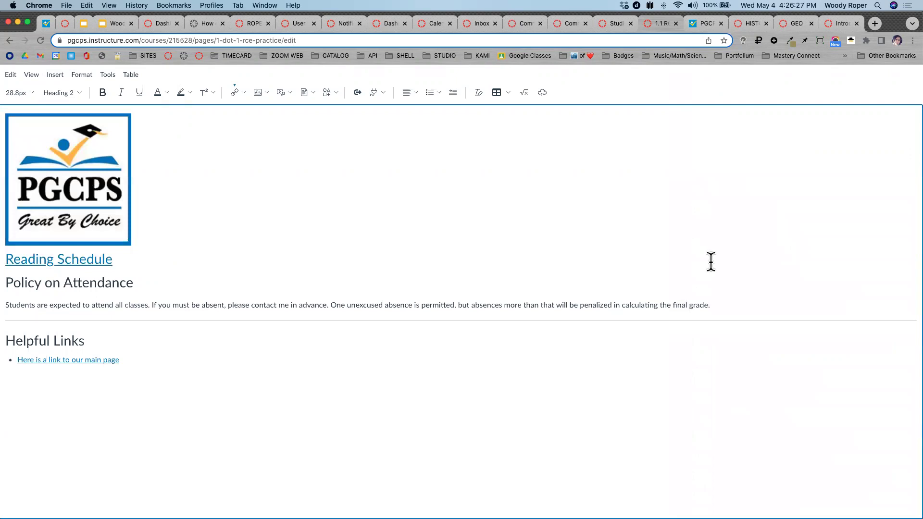
key(Escape)
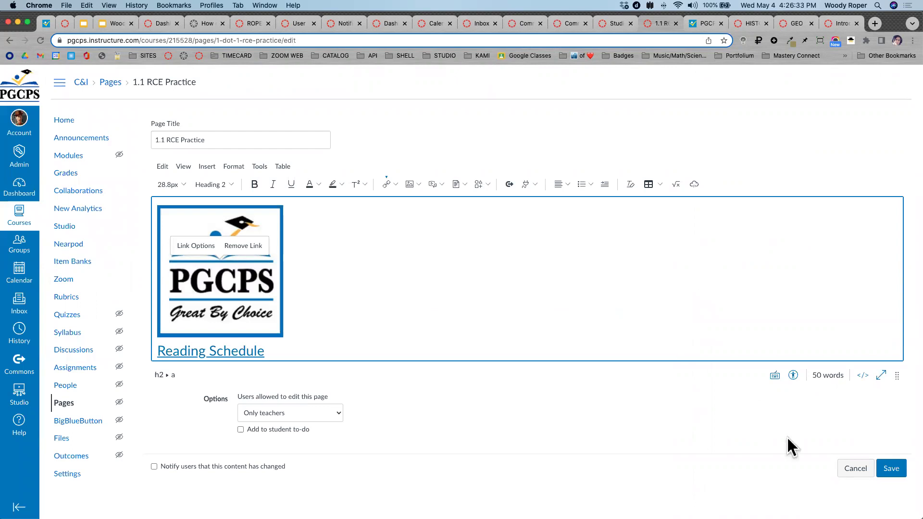
click(890, 470)
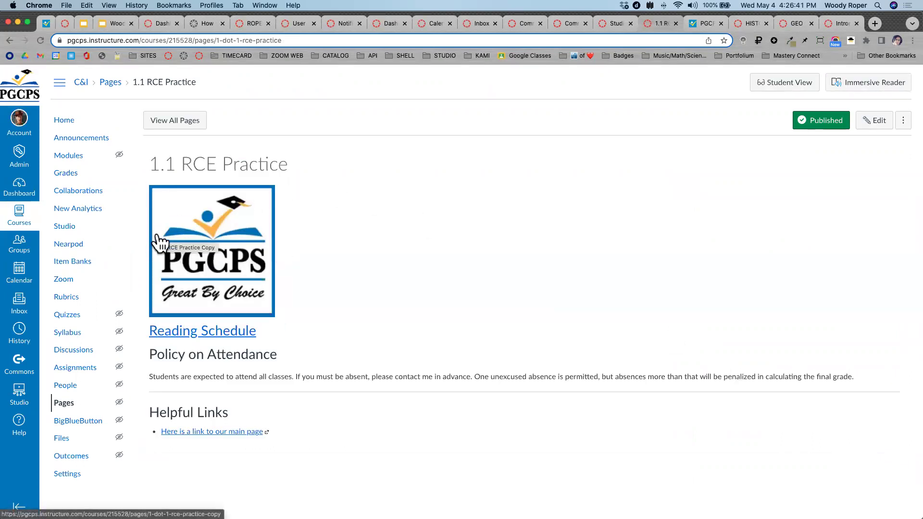
Test the logo's link, return to the 1.1 RCE Practice page and follow the "Reading Schedule" link.
click(201, 269)
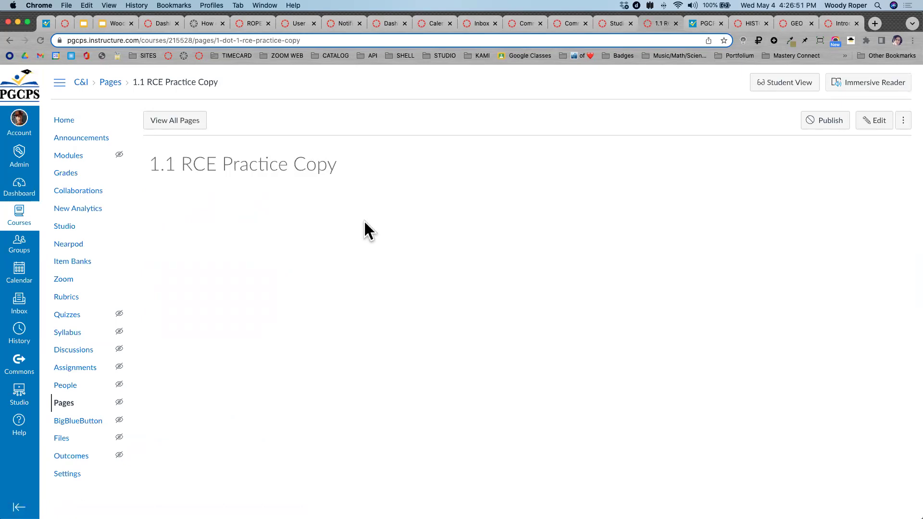
click(8, 42)
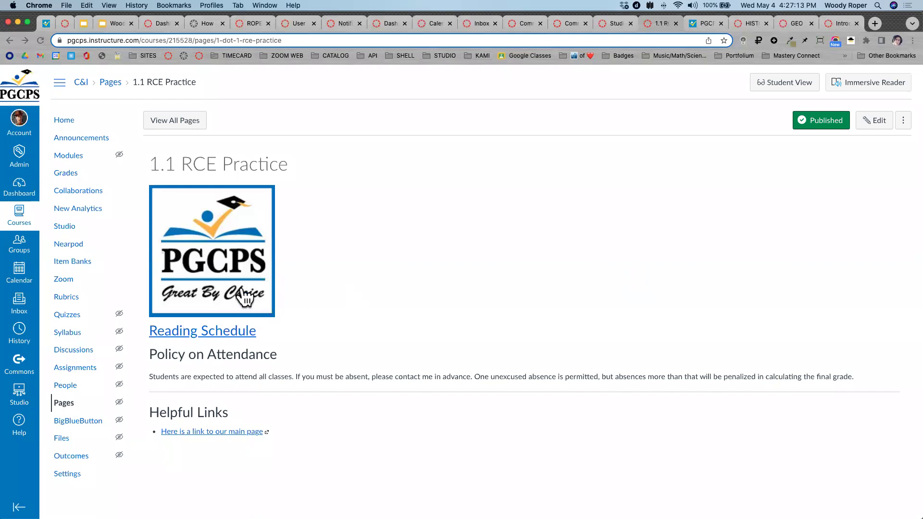
click(177, 331)
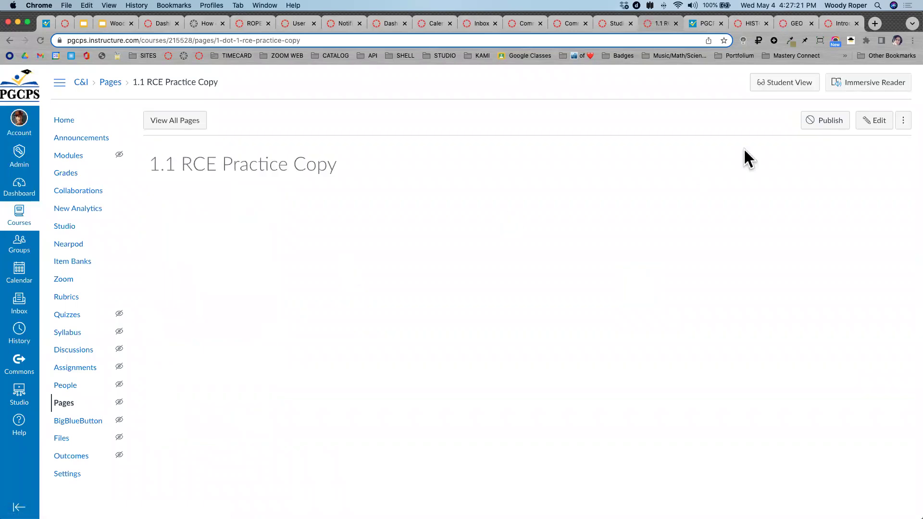
Open the 1.1 RCE Practice Copy page for editing and add the text "Click to go back......" to its body.
click(878, 124)
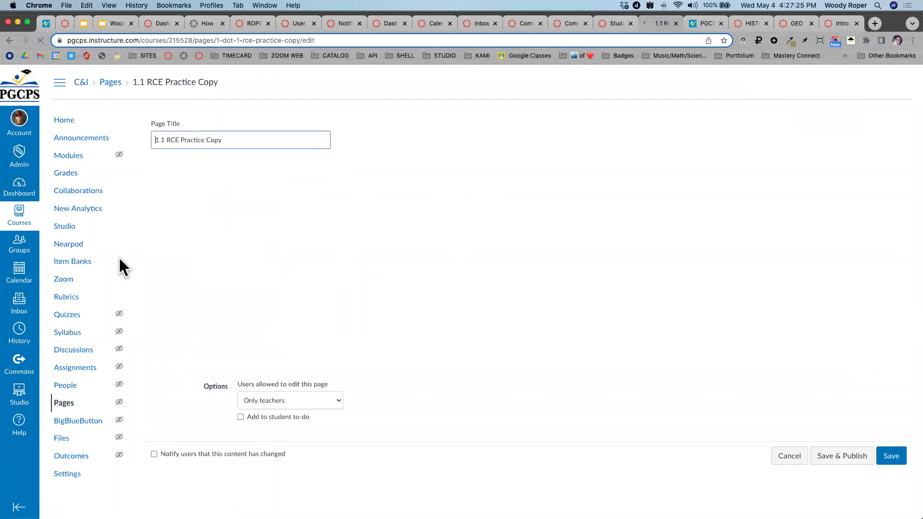
click(203, 220)
text(Cl)
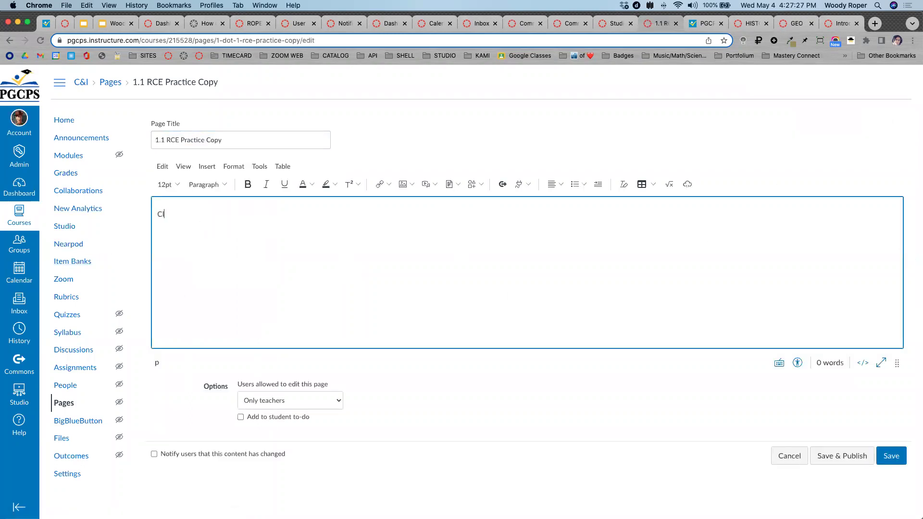
text(ick to go back......)
Set the font size of the "Click to go back......" text to 36pt.
triple_click(181, 222)
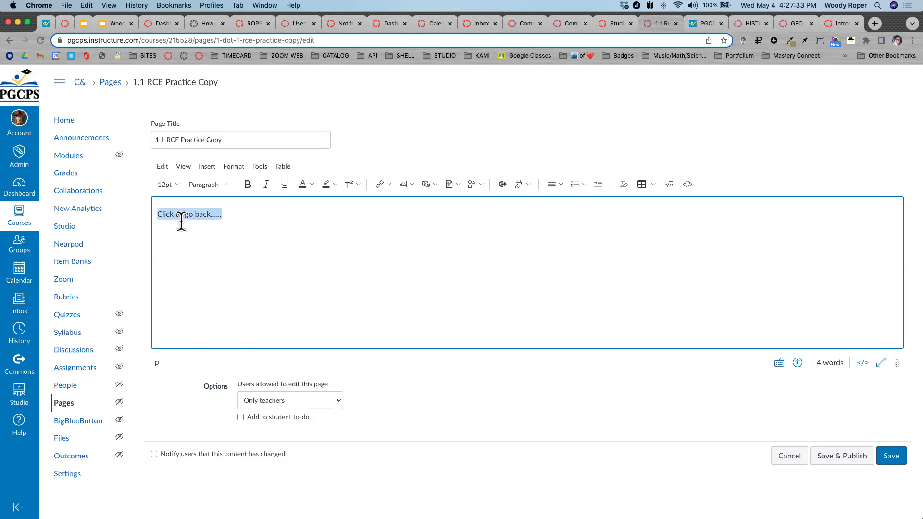
click(178, 184)
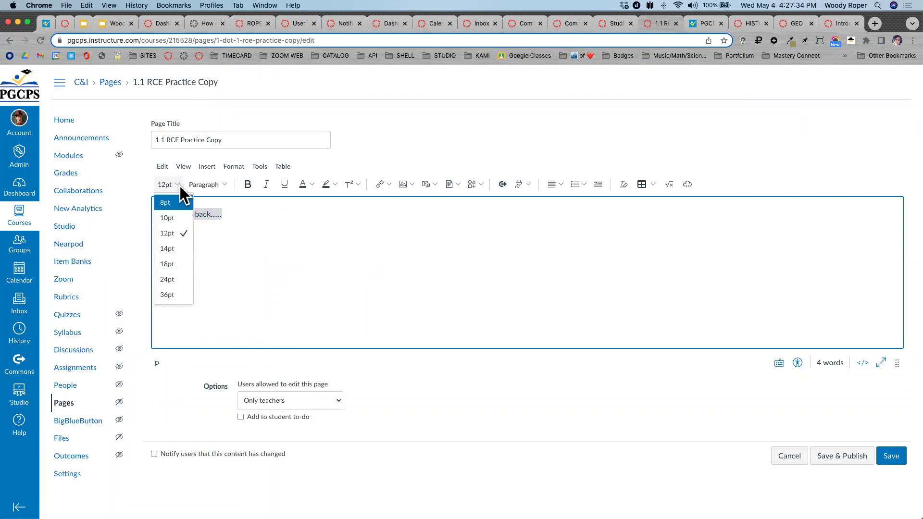
click(167, 292)
click(225, 278)
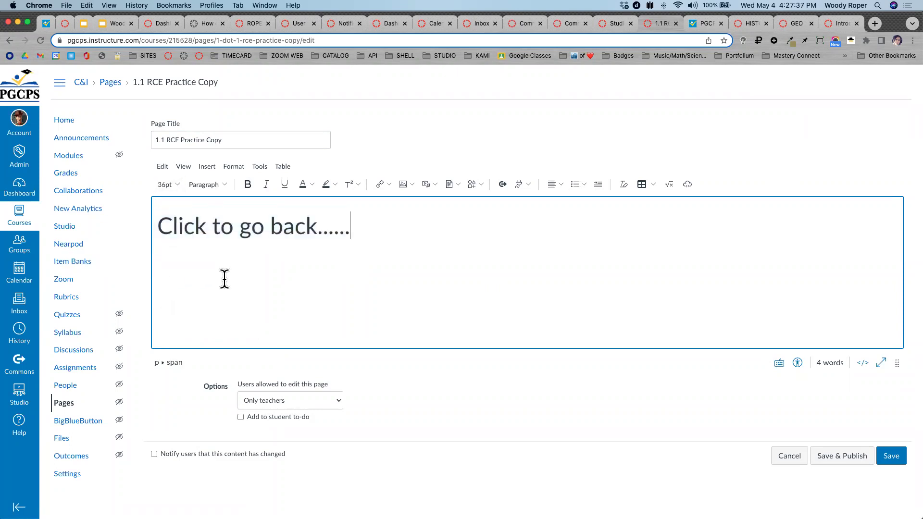
Link the "Click to go back......" text to the course page "1.1 RCE Practice", and save and publish the page.
triple_click(227, 226)
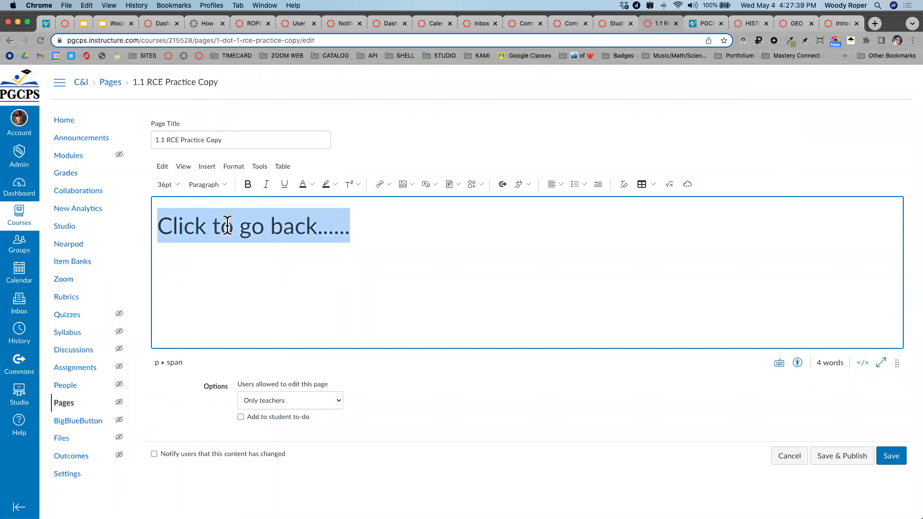
click(211, 165)
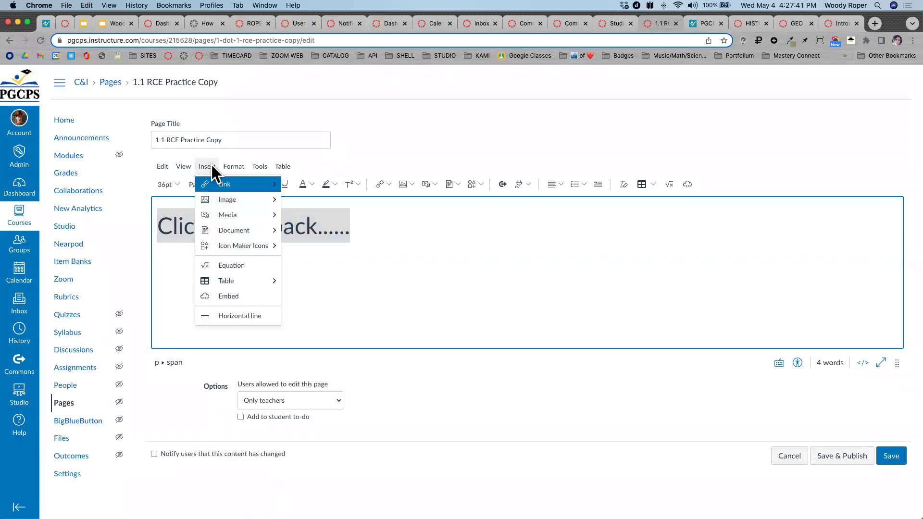
mouse_move(212, 187)
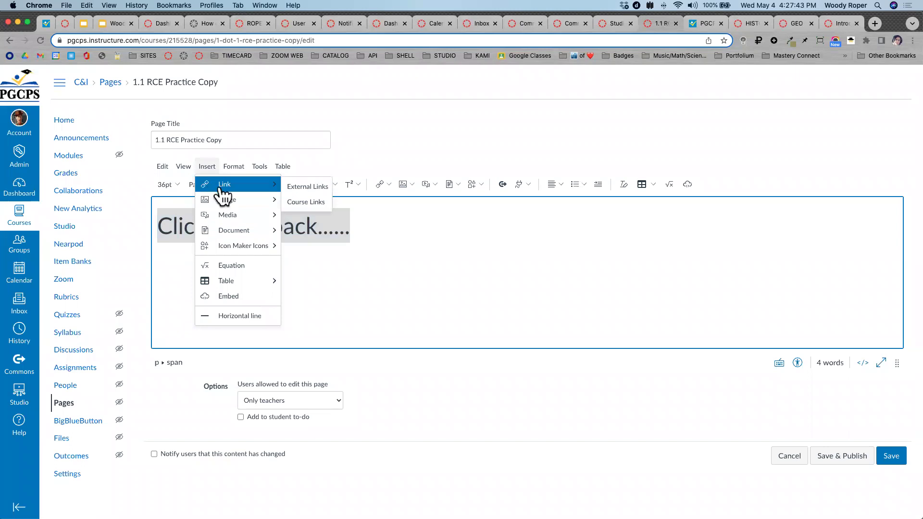
click(302, 202)
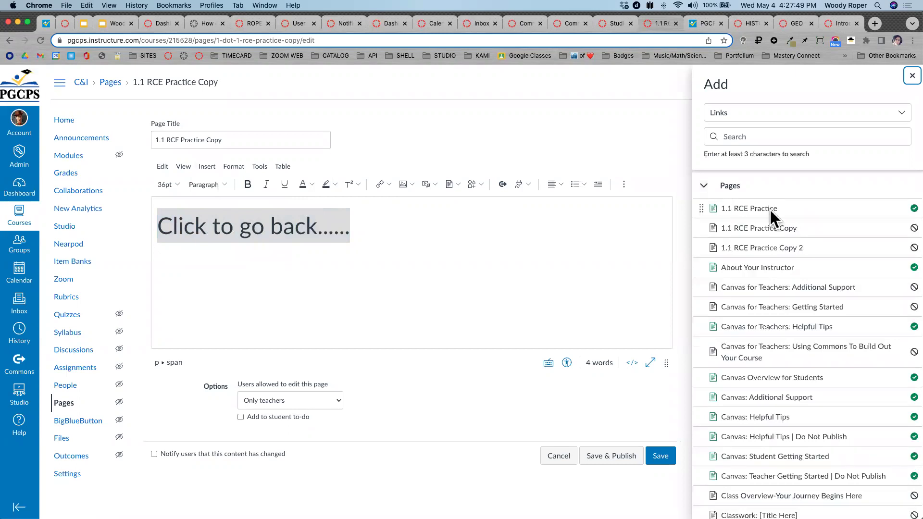
click(759, 207)
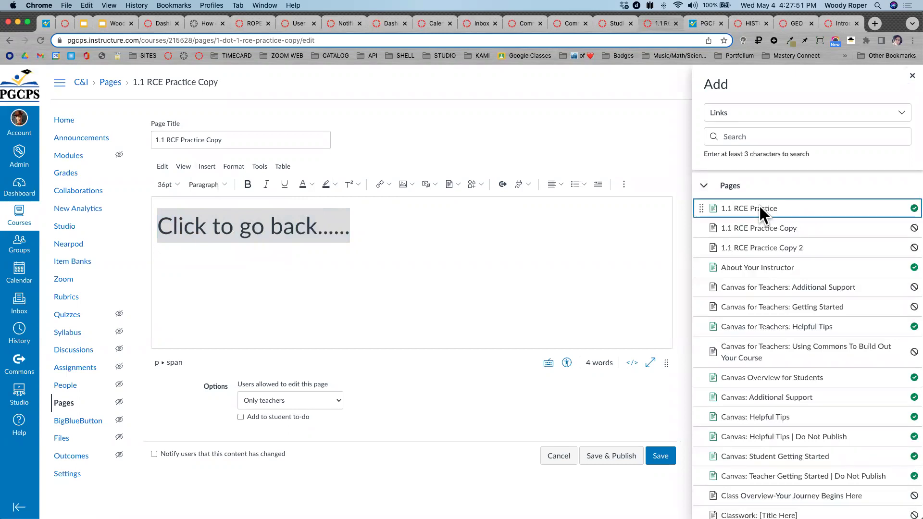
click(626, 455)
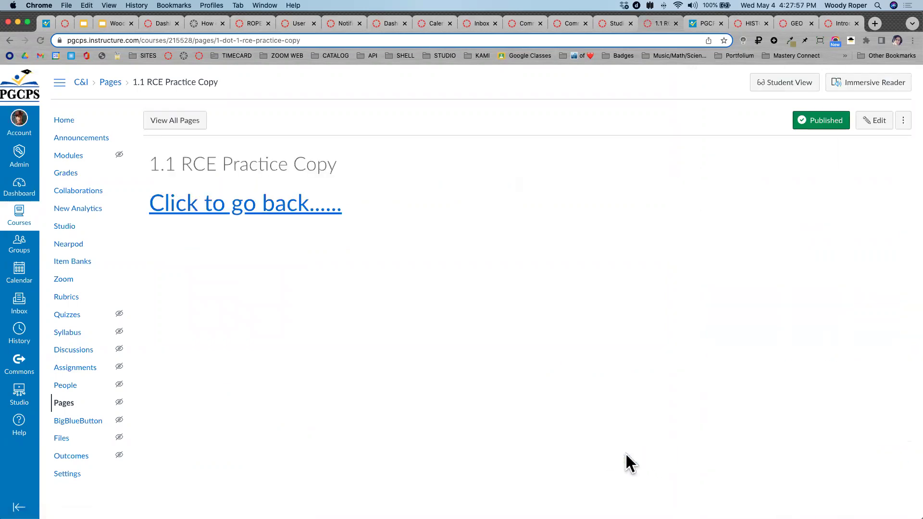
Test the links between 1.1 RCE Practice Copy and 1.1 RCE Practice in both directions, using the text link and the PGCPS logo.
click(249, 207)
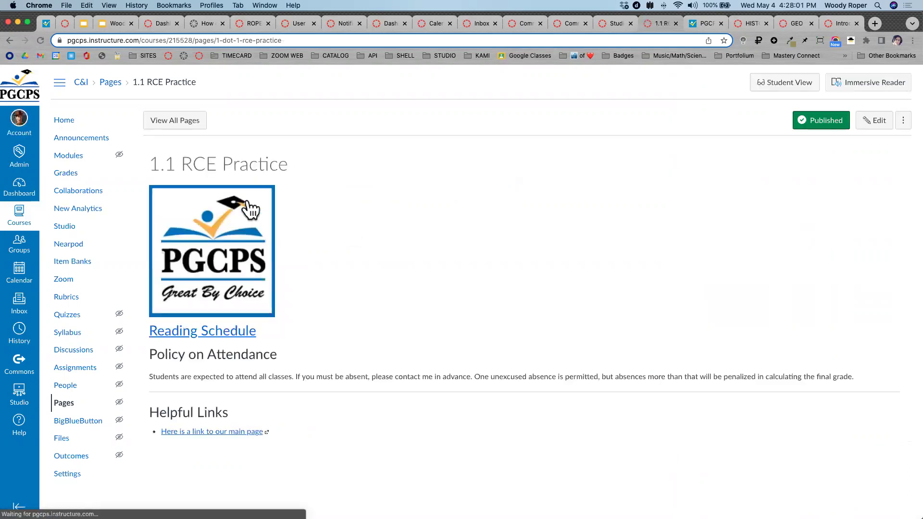
click(240, 233)
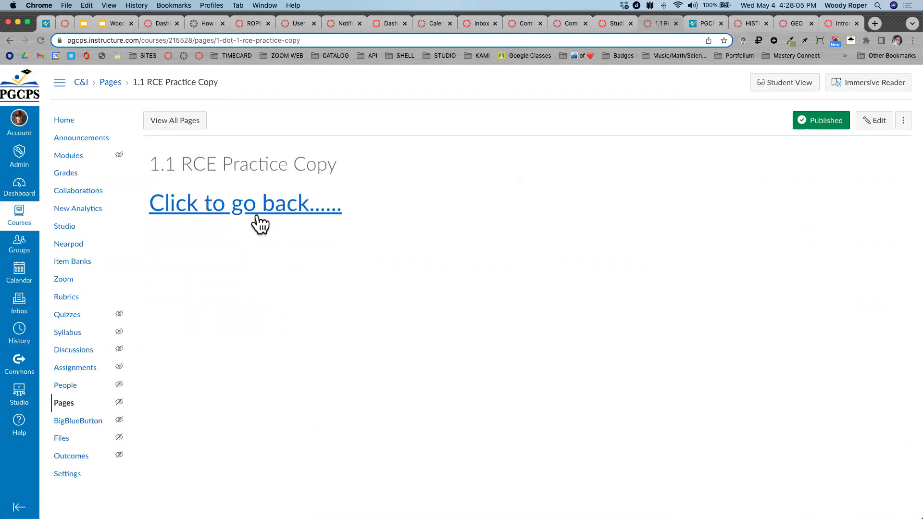
click(256, 208)
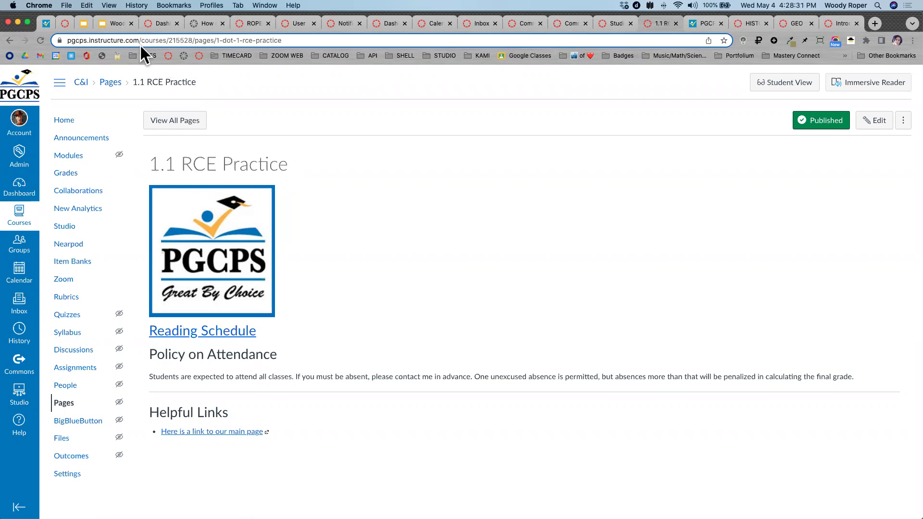
Switch to the Google Slides training presentation and advance to the next activity slide.
click(125, 27)
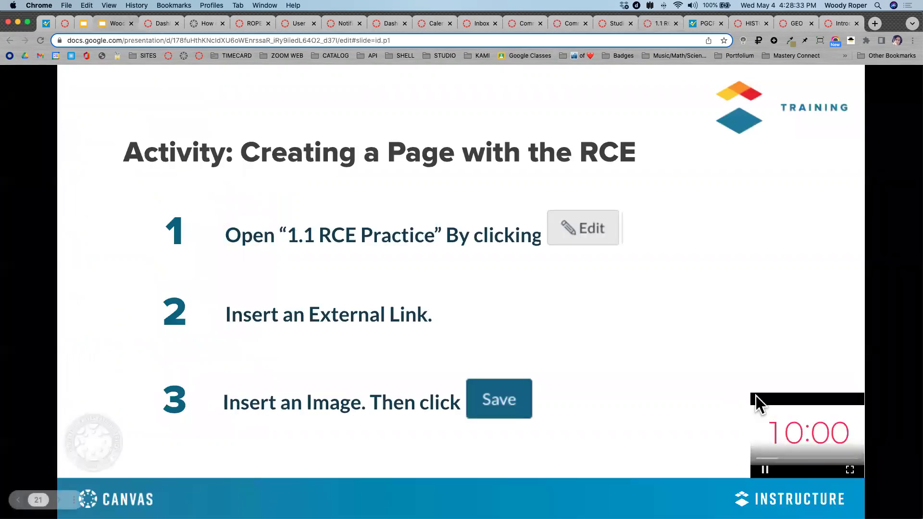
key(Right)
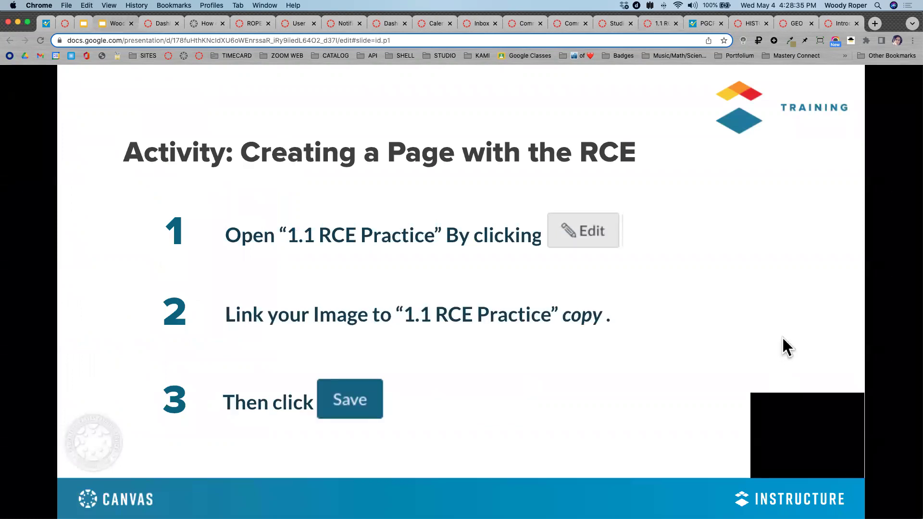
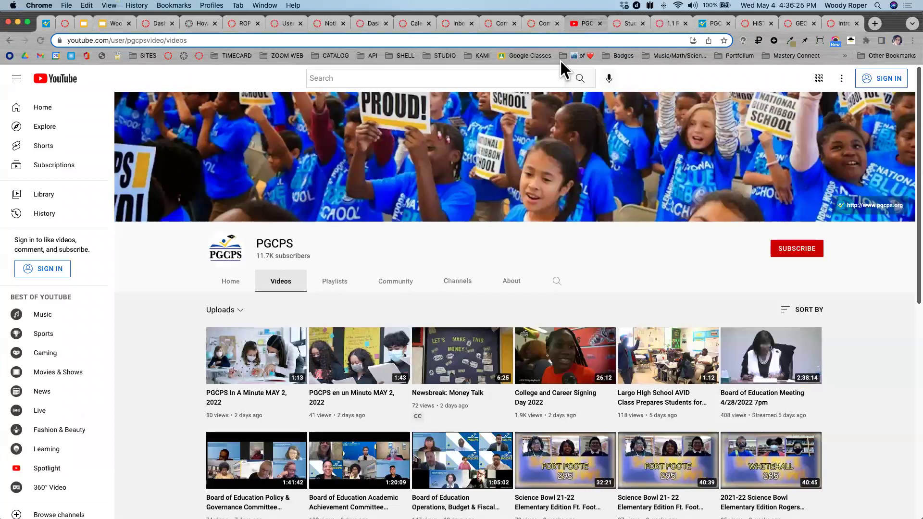
Browse the PGCPS channel's YouTube uploads, open "PGCPS In A Minute 4/18/22", unmute it and pause playback.
scroll(354, 389, down, 3)
scroll(352, 382, down, 3)
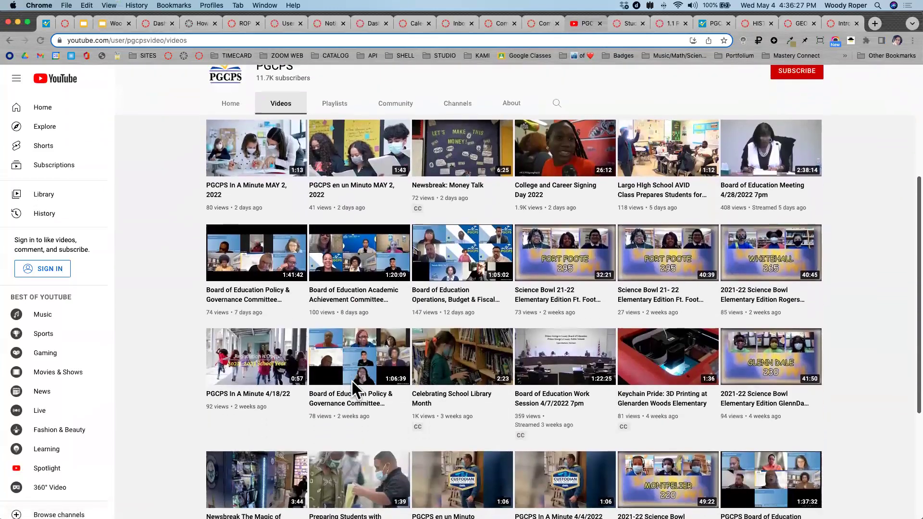
scroll(354, 389, up, 5)
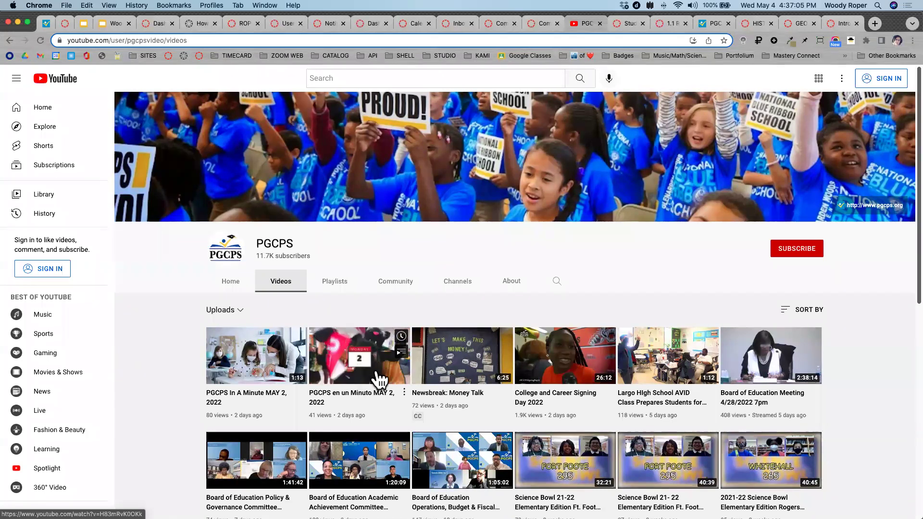
scroll(268, 349, down, 5)
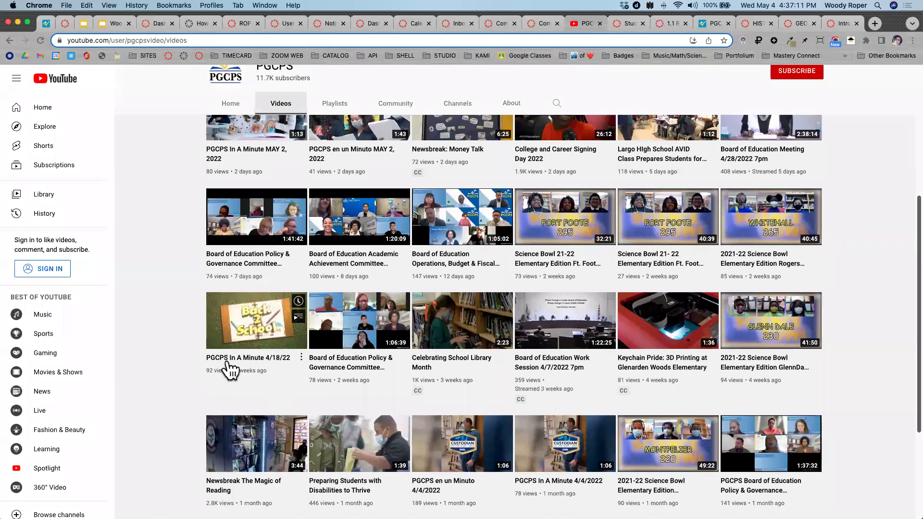
click(249, 328)
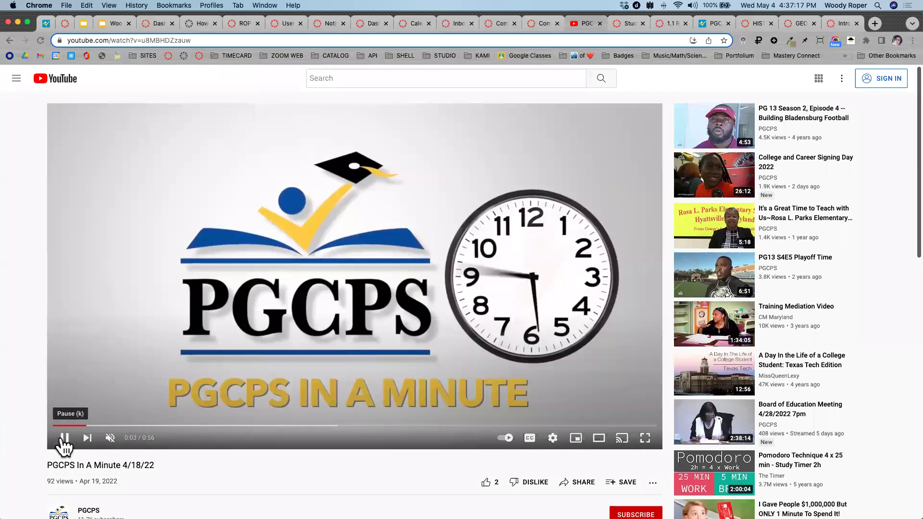
click(110, 438)
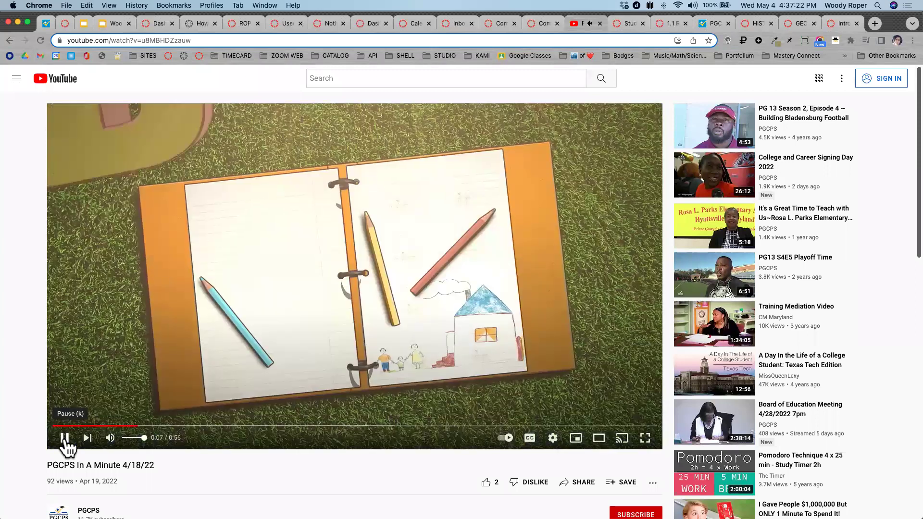
click(65, 439)
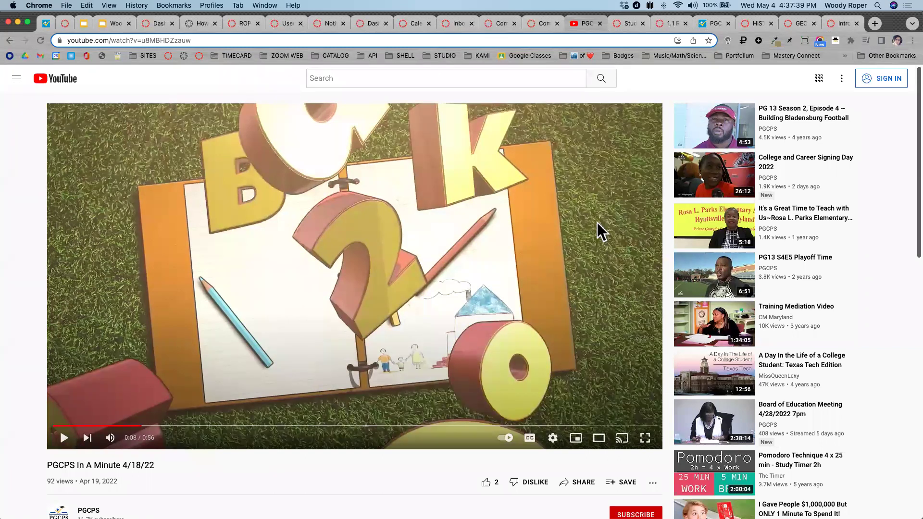
Copy the iframe embed code of the "PGCPS In A Minute 4/18/22" video from its sharing options.
scroll(597, 223, down, 5)
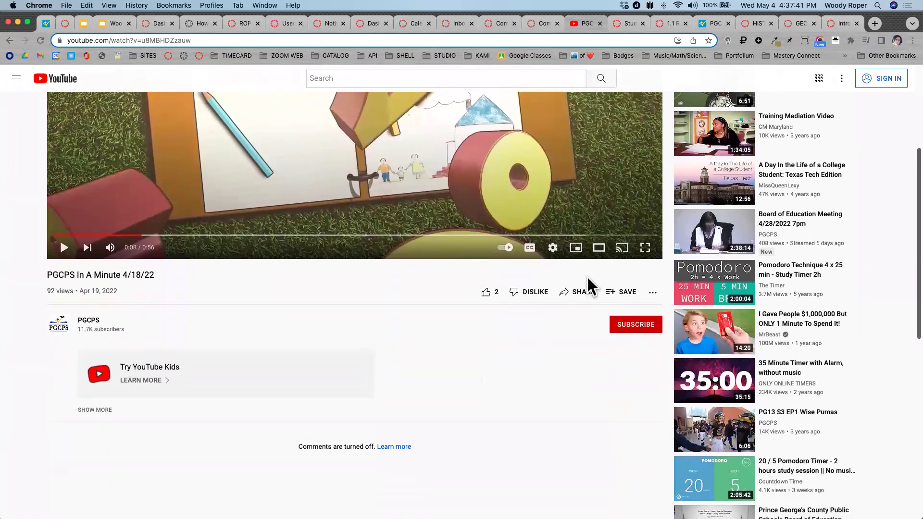
scroll(584, 295, up, 5)
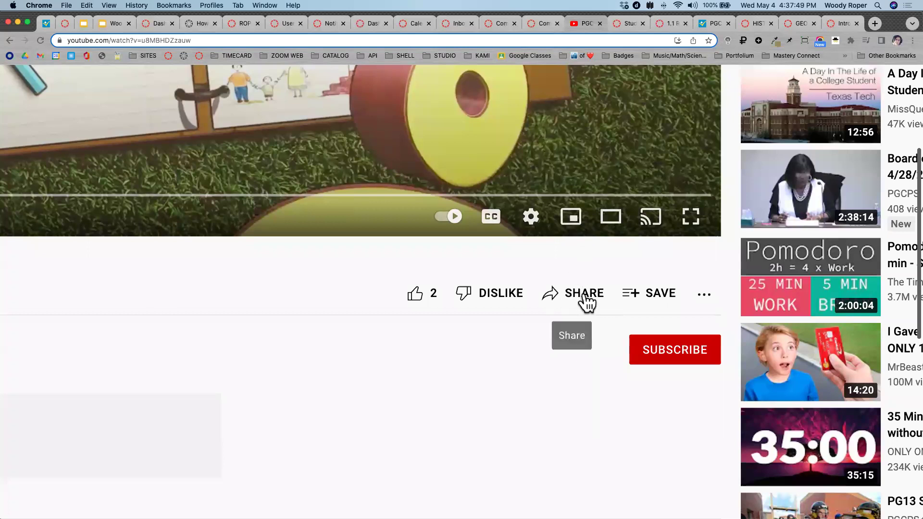
click(584, 298)
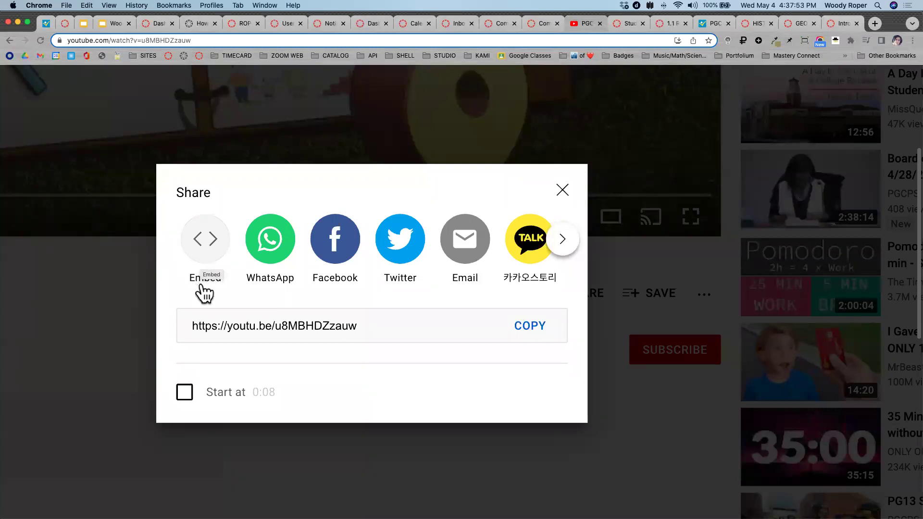
click(205, 250)
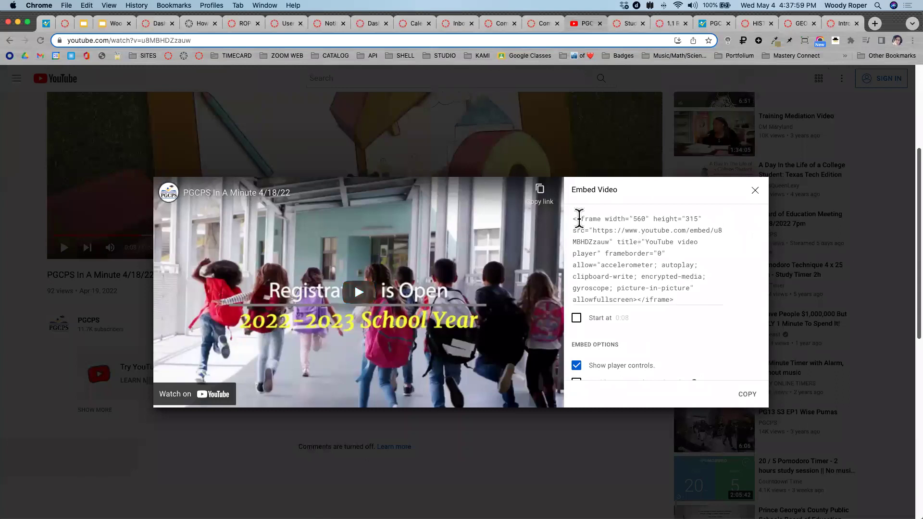
click(748, 397)
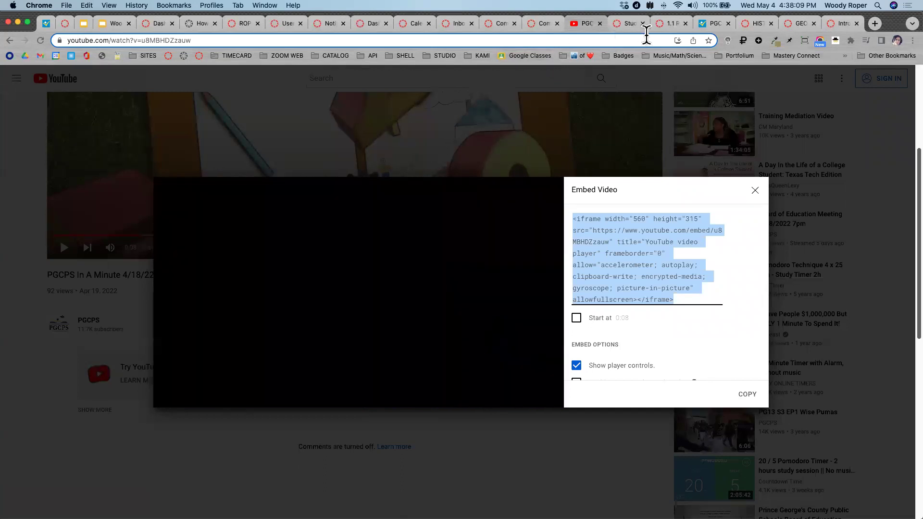
Switch to the 1.1 RCE Practice Copy page in Canvas and open it for editing in the full-screen editor.
click(665, 23)
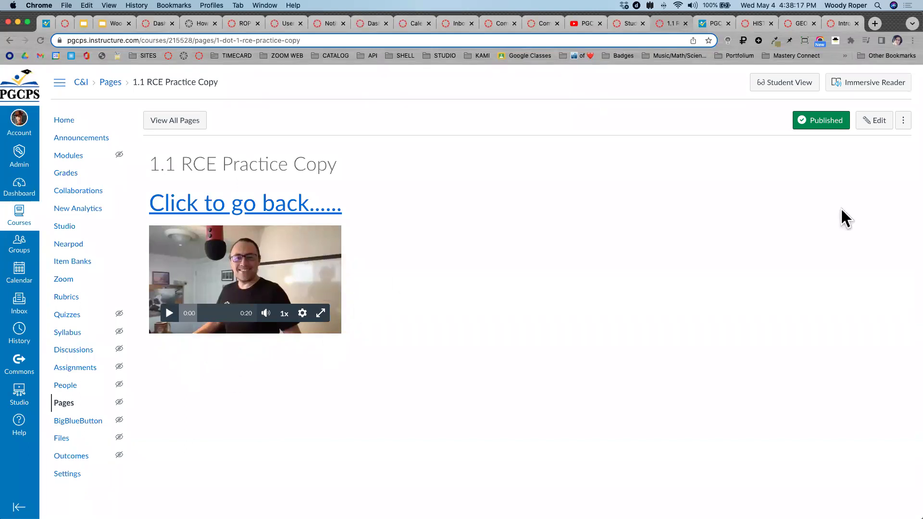
click(877, 121)
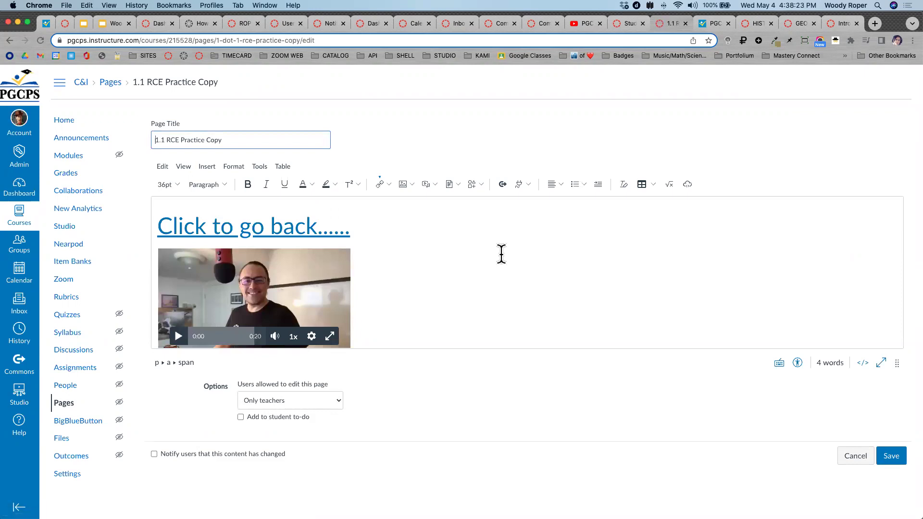
scroll(502, 254, down, 2)
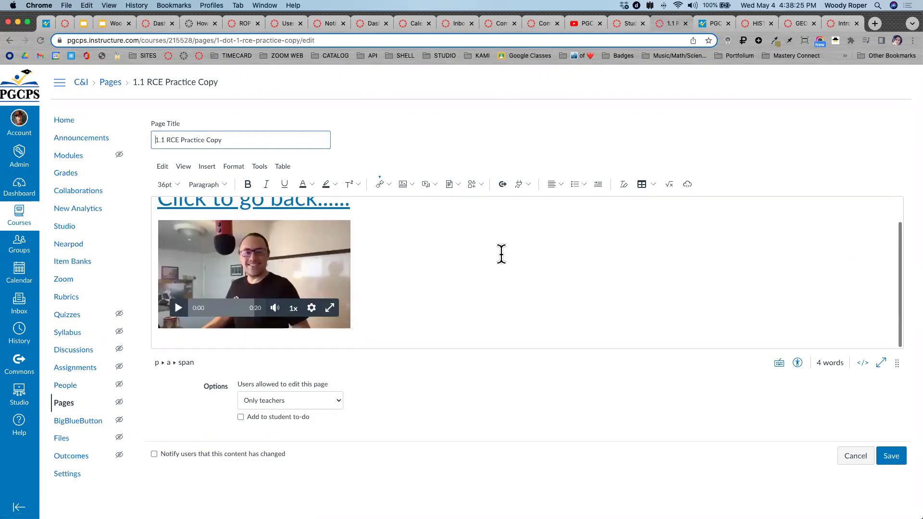
click(881, 364)
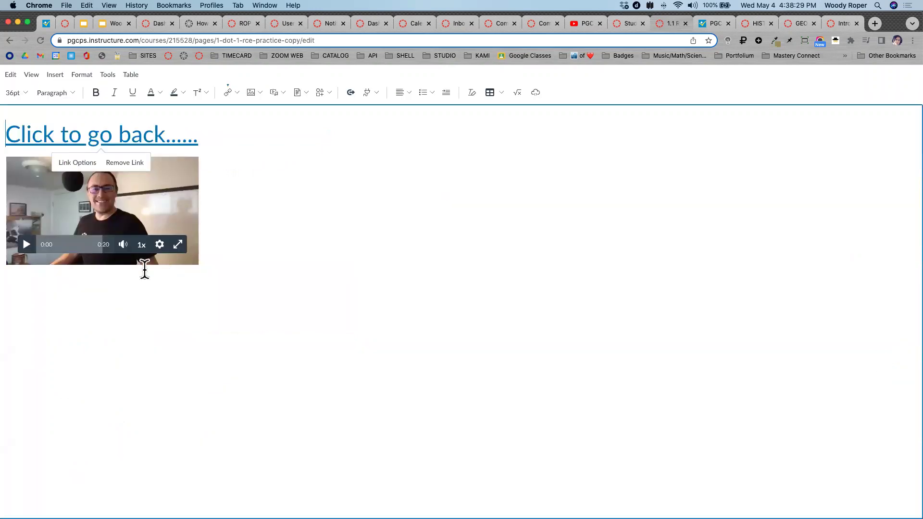
Embed the YouTube video on a new line below the existing video using the copied iframe code.
click(49, 289)
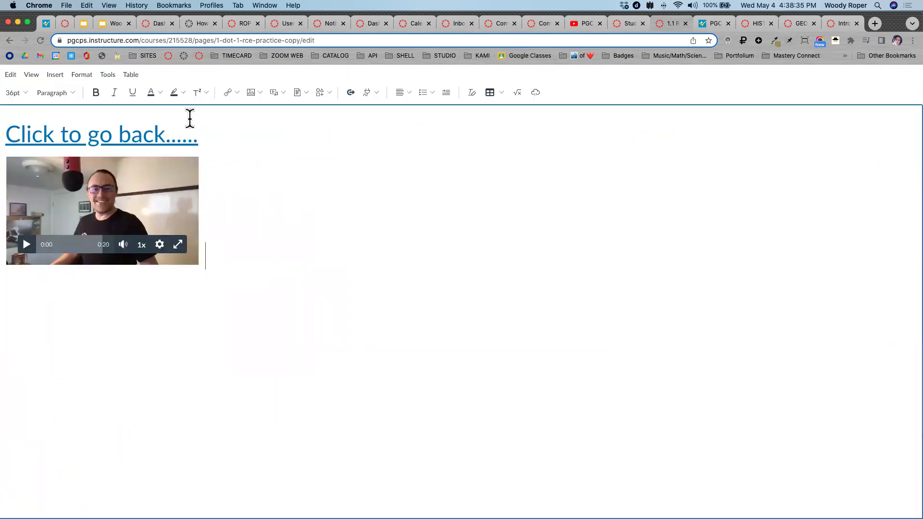
click(22, 285)
click(10, 288)
key(Return)
click(59, 74)
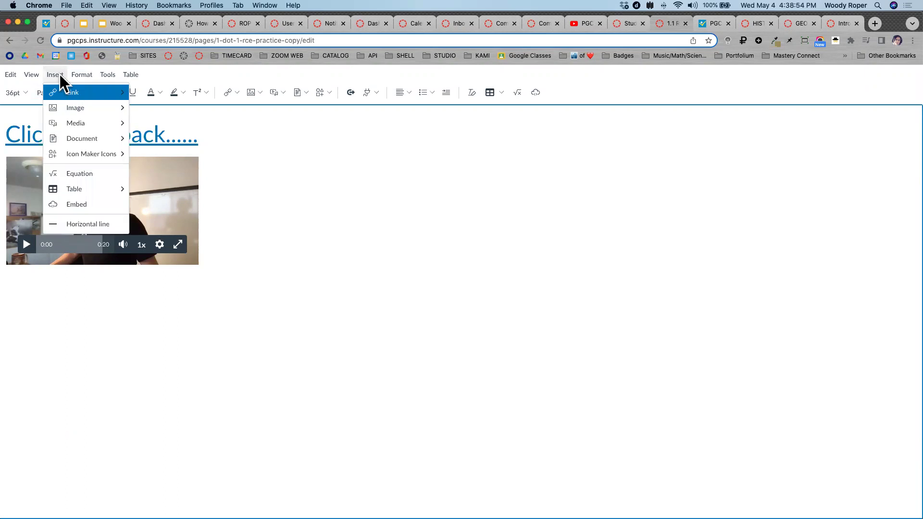
click(81, 207)
click(334, 304)
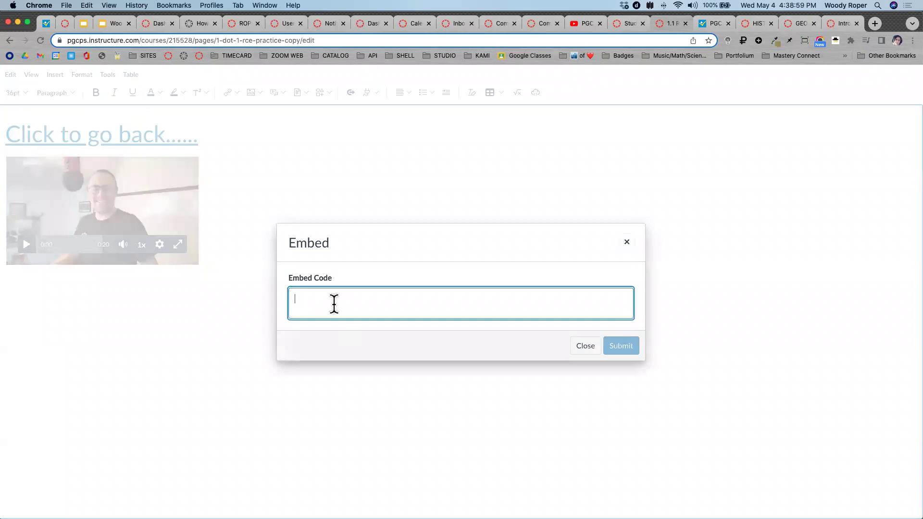
key(super+v)
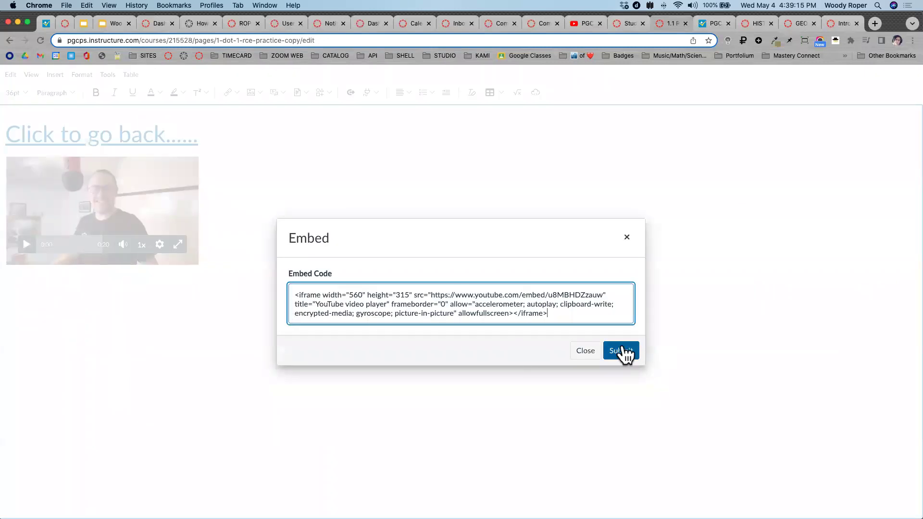
click(624, 352)
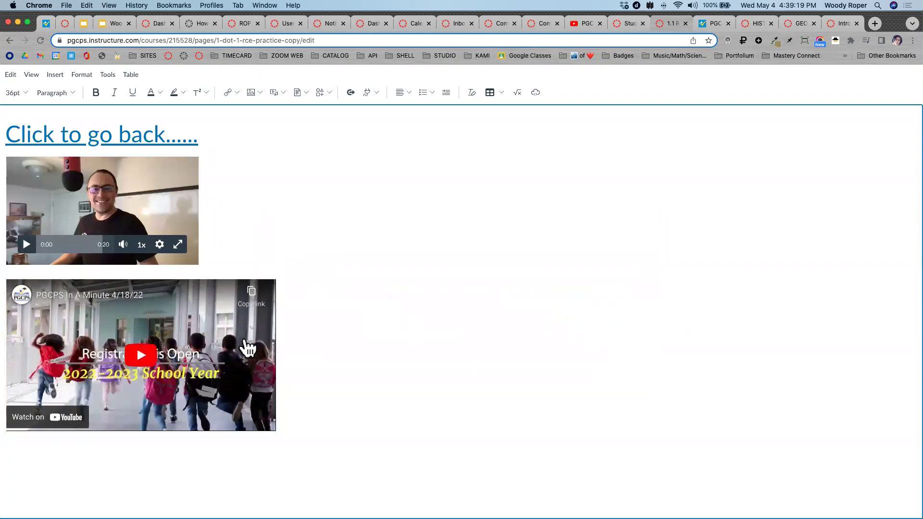
Play and pause the embedded YouTube video as a test, and select the recorded video above it.
click(138, 355)
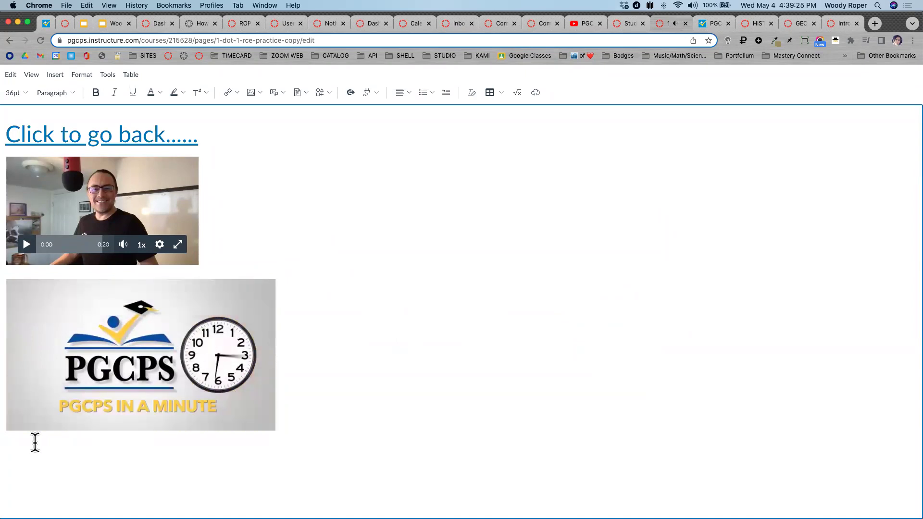
click(23, 422)
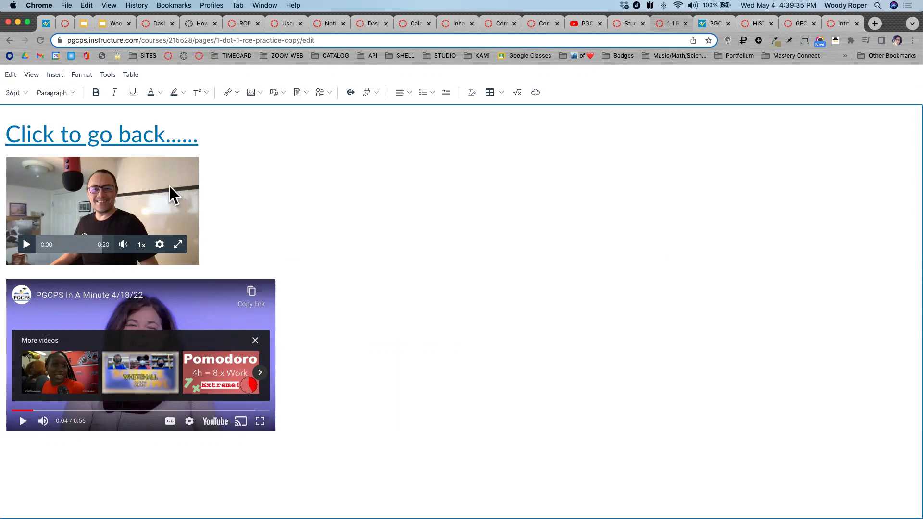
click(157, 190)
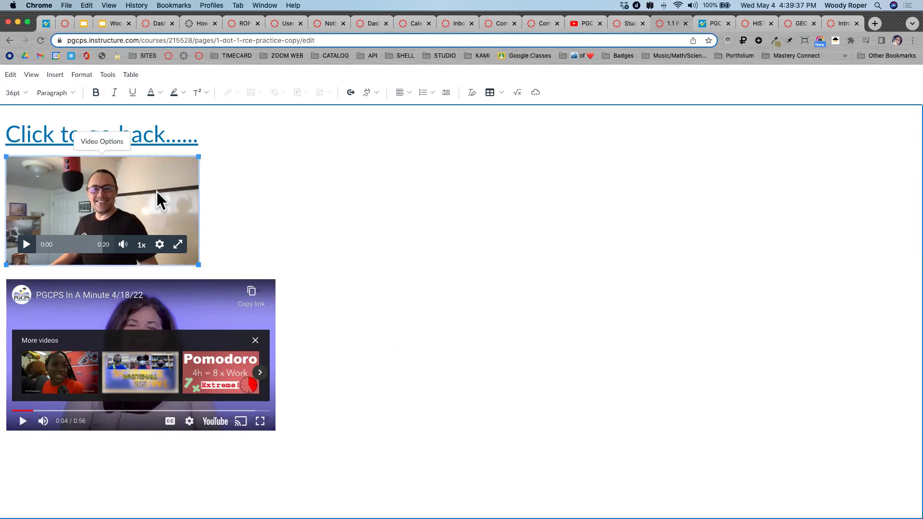
Resize the recorded video to match the width of the YouTube video below it.
drag(199, 156, 280, 150)
click(280, 153)
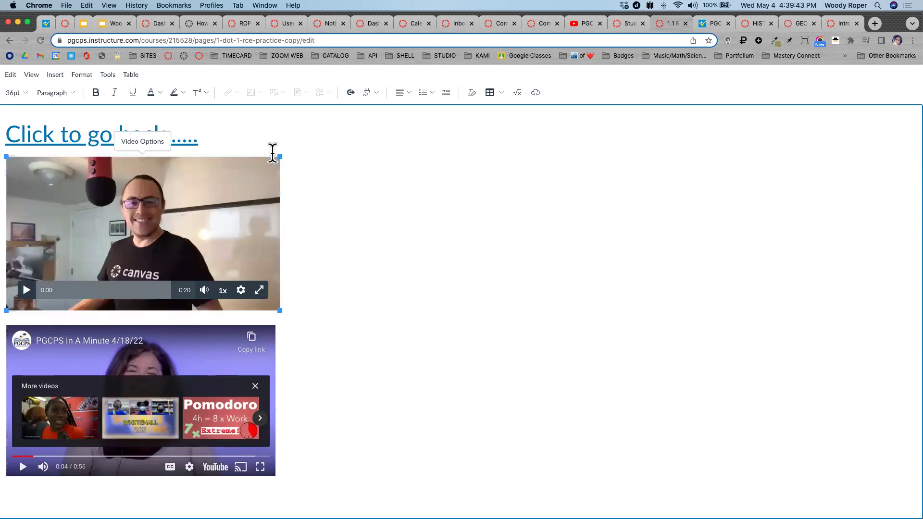
drag(279, 157, 274, 163)
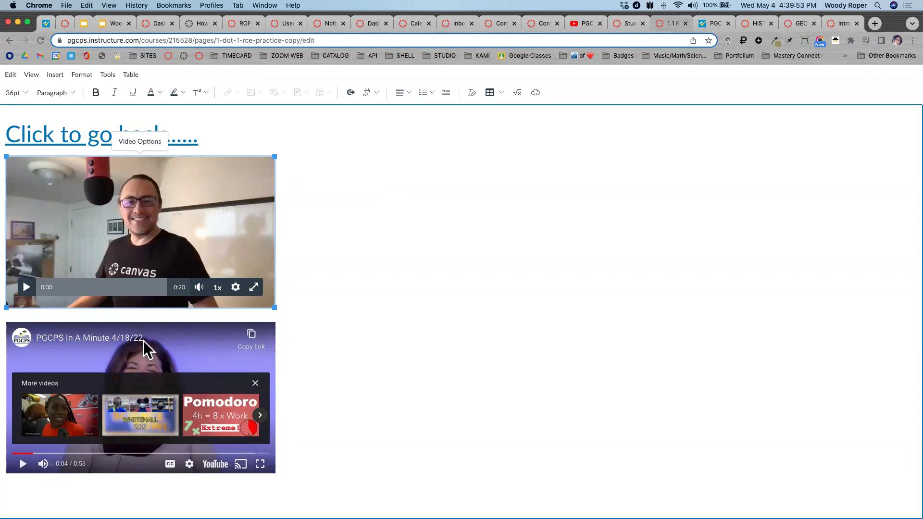
Switch to YouTube, return to the PGCPS channel's Videos page and copy its URL.
click(588, 23)
click(756, 190)
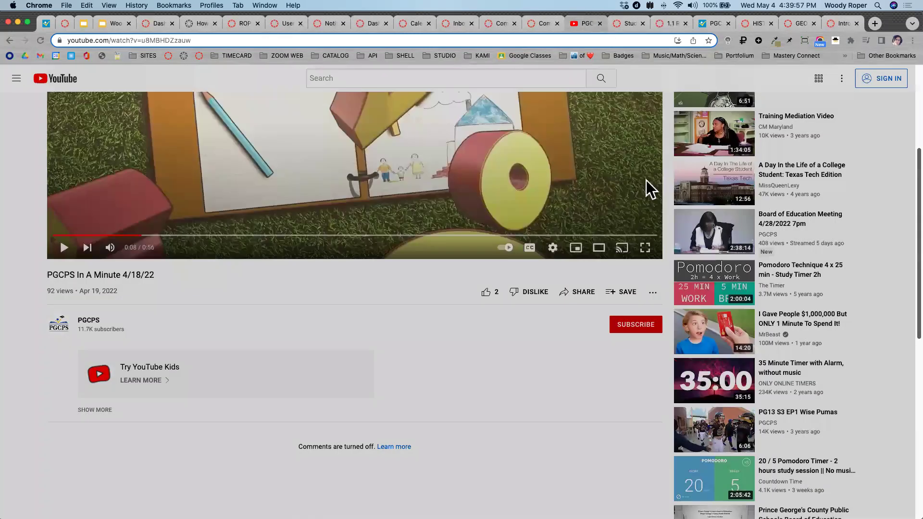
scroll(361, 197, up, 2)
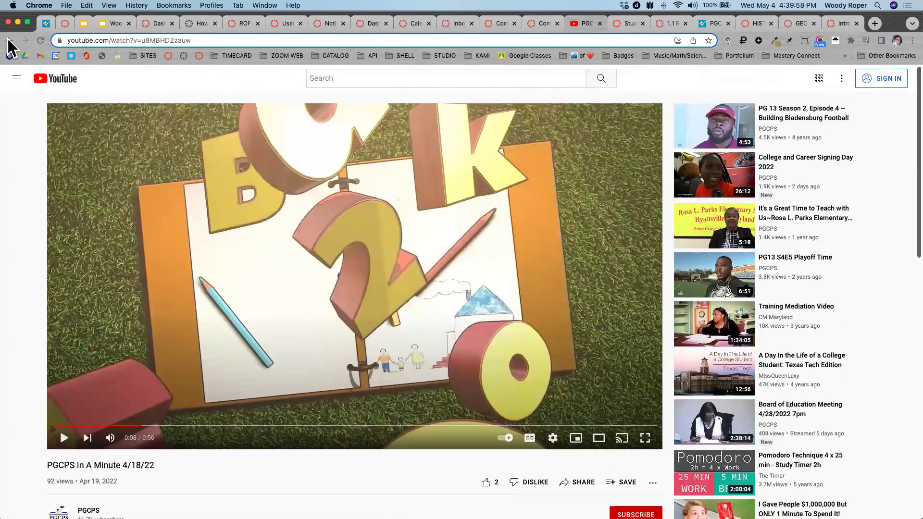
click(9, 40)
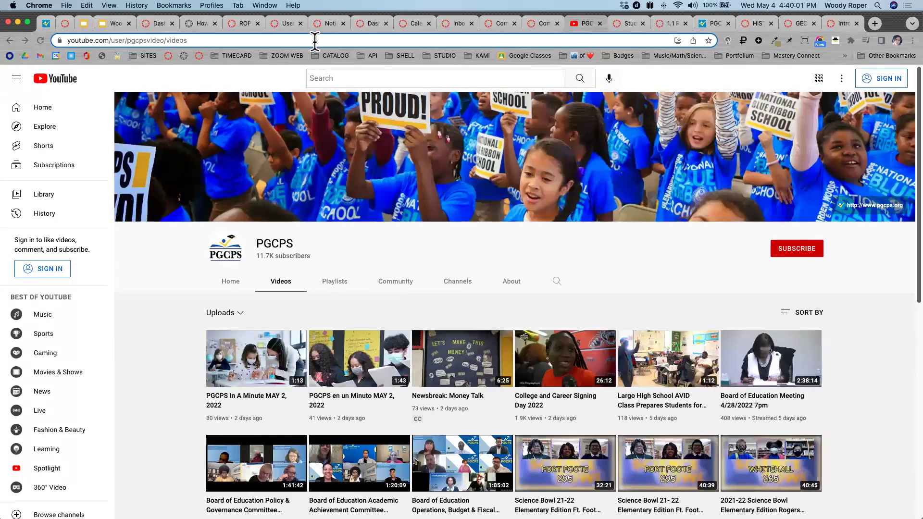
click(314, 40)
key(super+c)
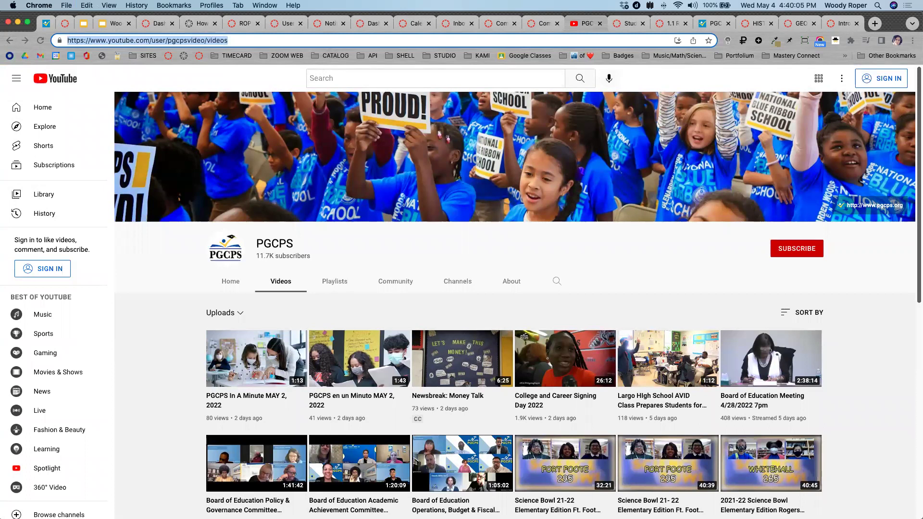
Switch to the Google Slides presentation, start the countdown timer video on the activity slide and skip ahead to about 8:20.
click(106, 19)
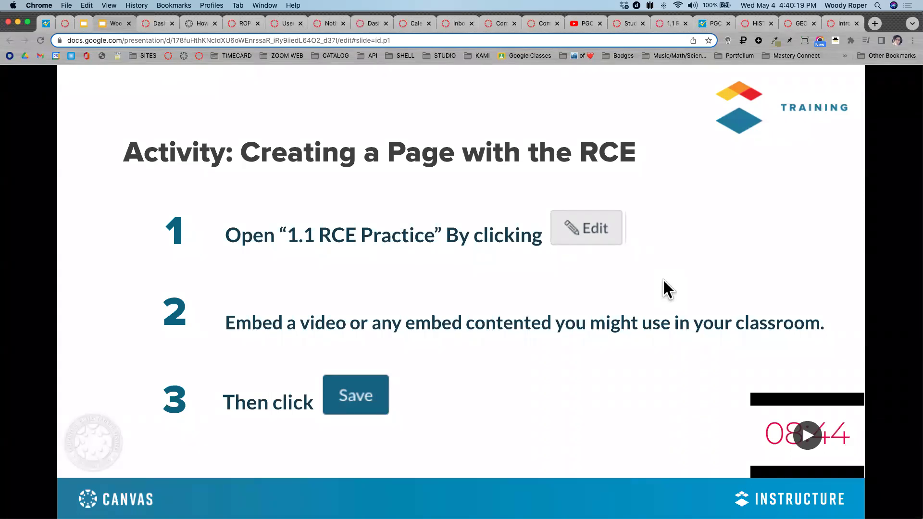
click(820, 450)
click(842, 459)
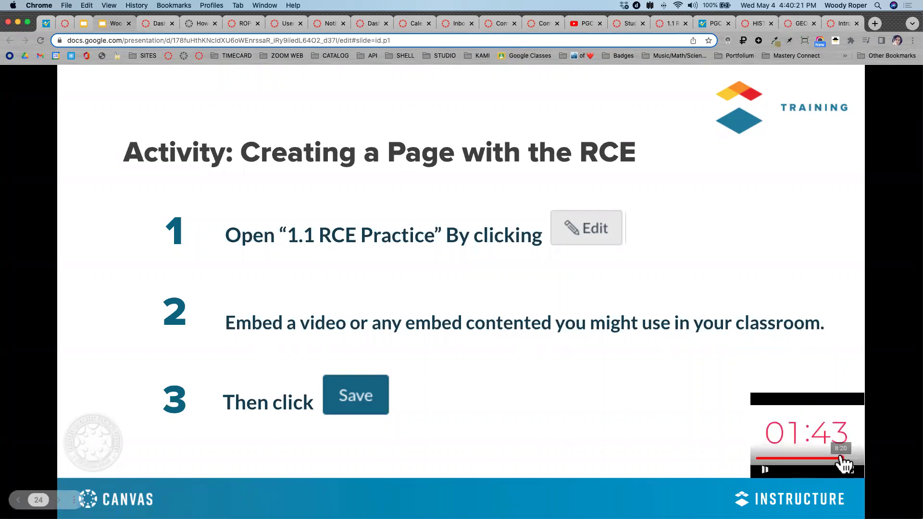
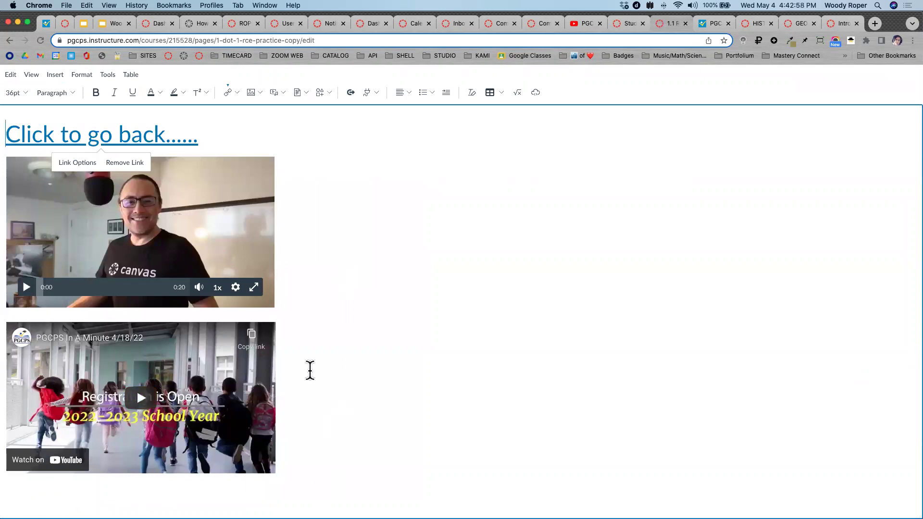
On the 1.1 RCE Practice Copy page, add a line below the YouTube video and browse the computer for a document to upload.
click(356, 421)
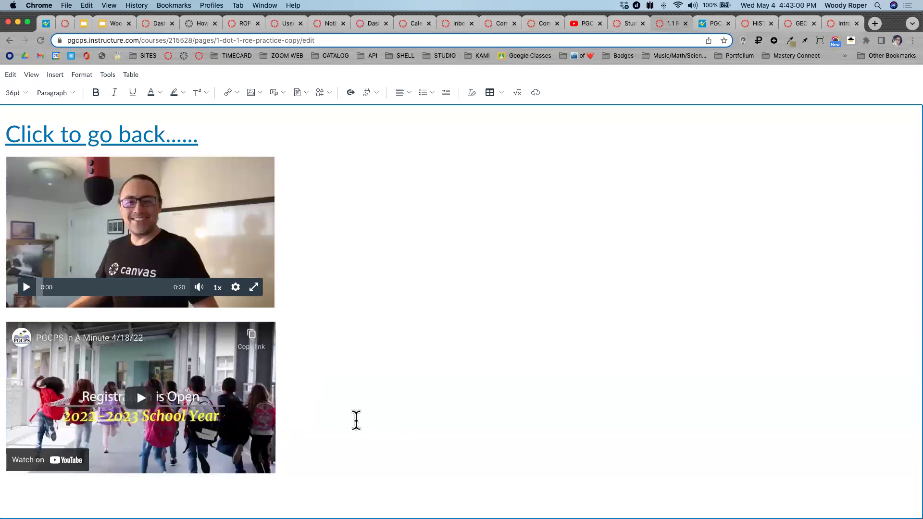
key(Return)
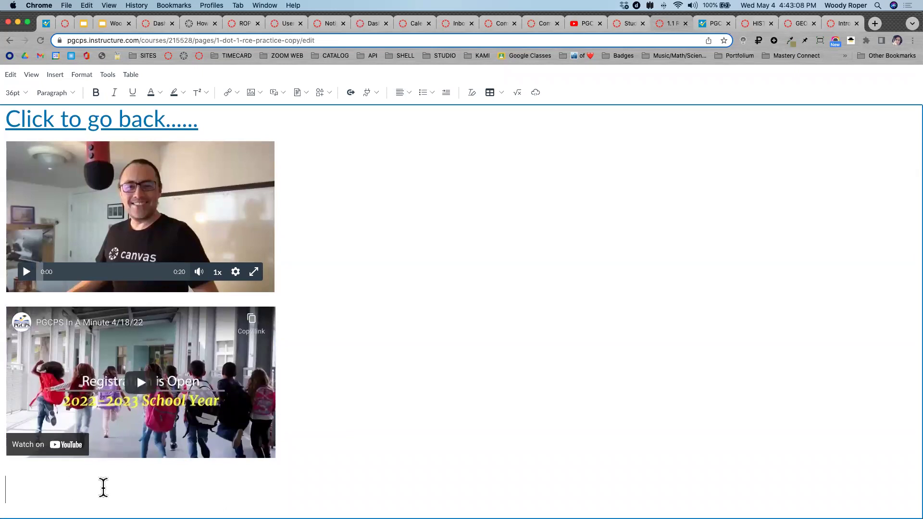
click(53, 74)
mouse_move(67, 140)
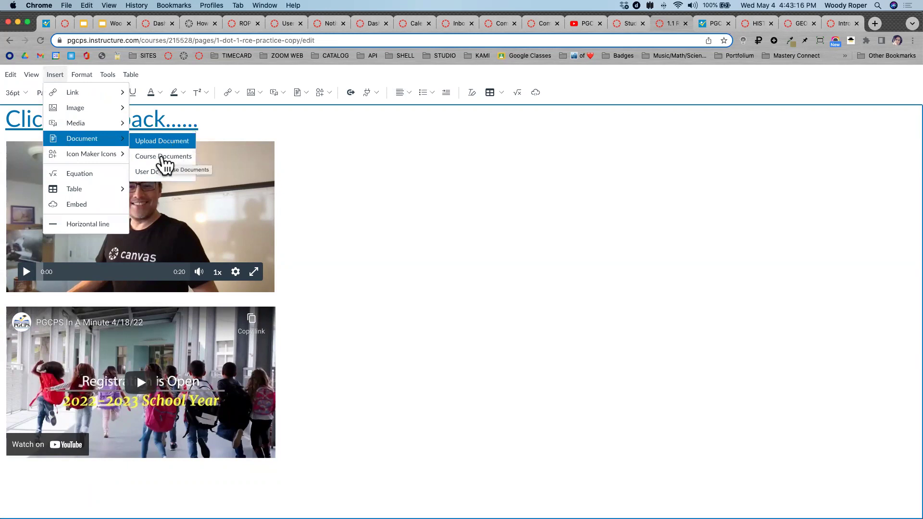
click(183, 140)
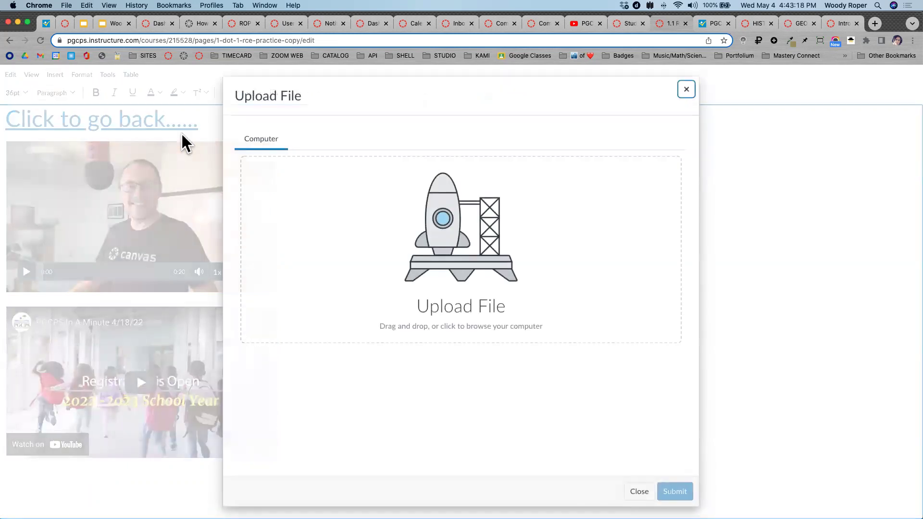
click(494, 236)
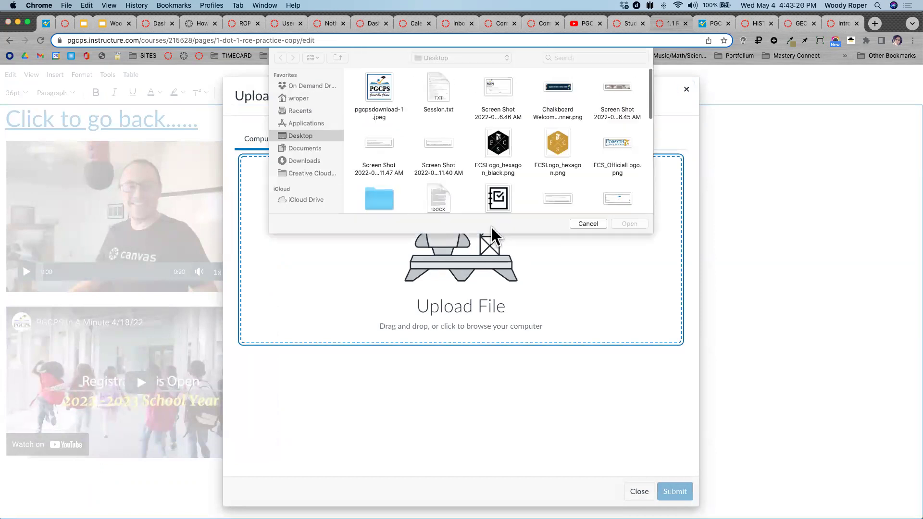
Upload The Punic Wars vs Carthage.pdf from the DOCS folder inside THE SHOP on the Desktop and insert it as a link.
scroll(442, 176, down, 8)
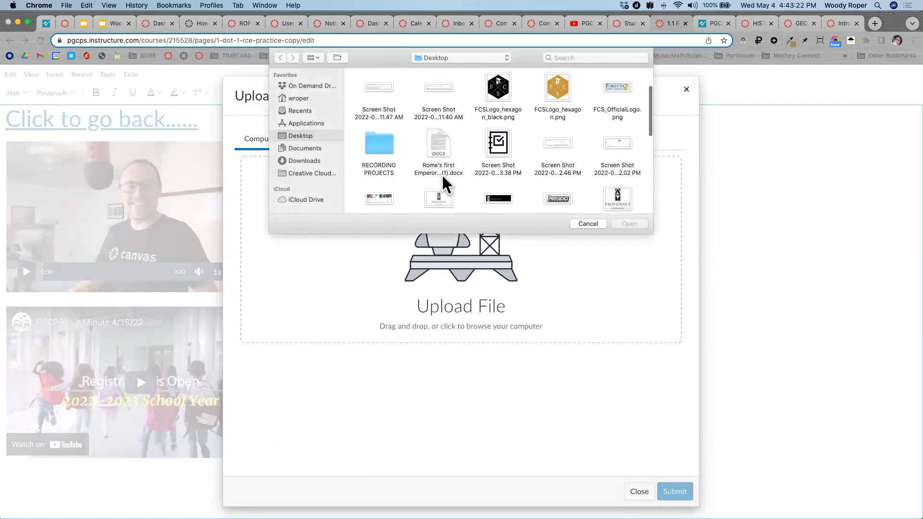
scroll(442, 175, down, 5)
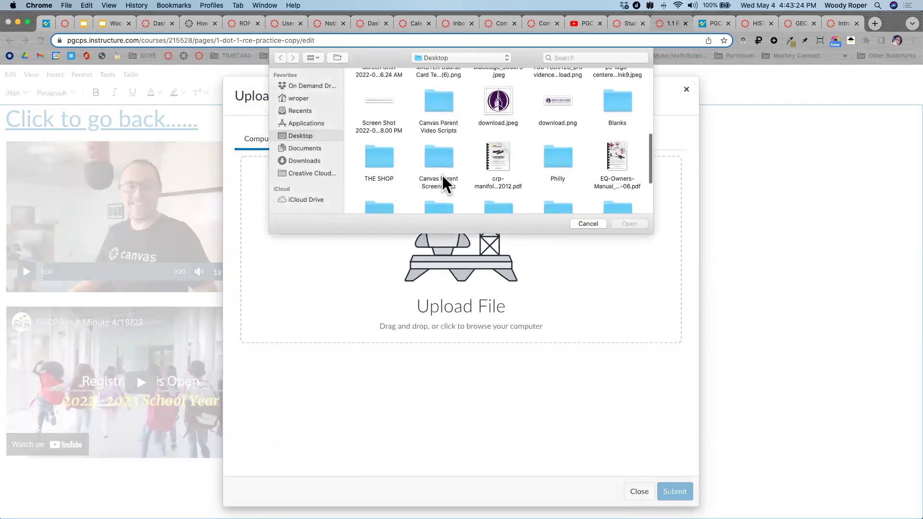
click(382, 124)
double_click(381, 126)
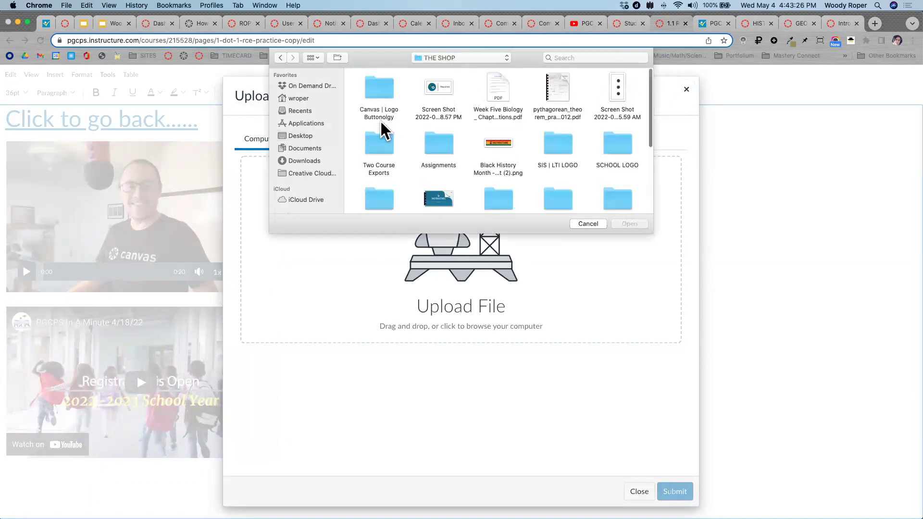
scroll(580, 139, down, 3)
scroll(583, 141, down, 3)
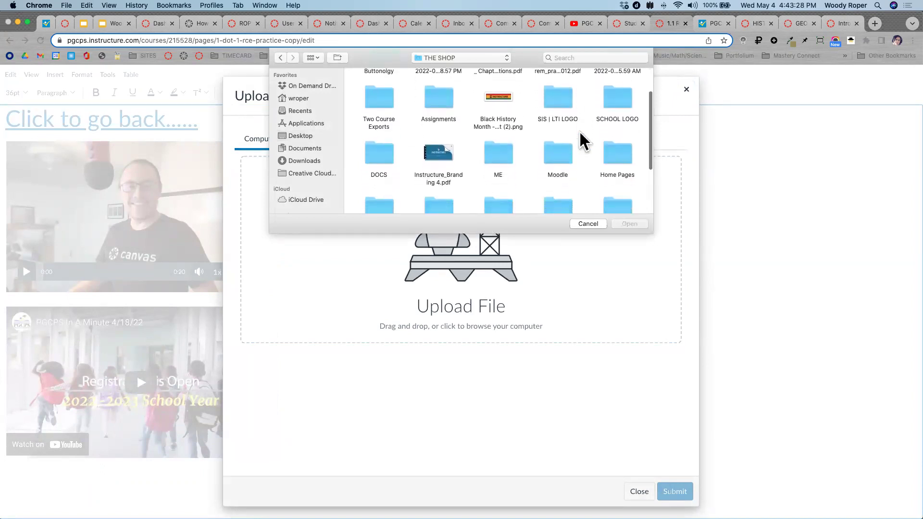
double_click(379, 120)
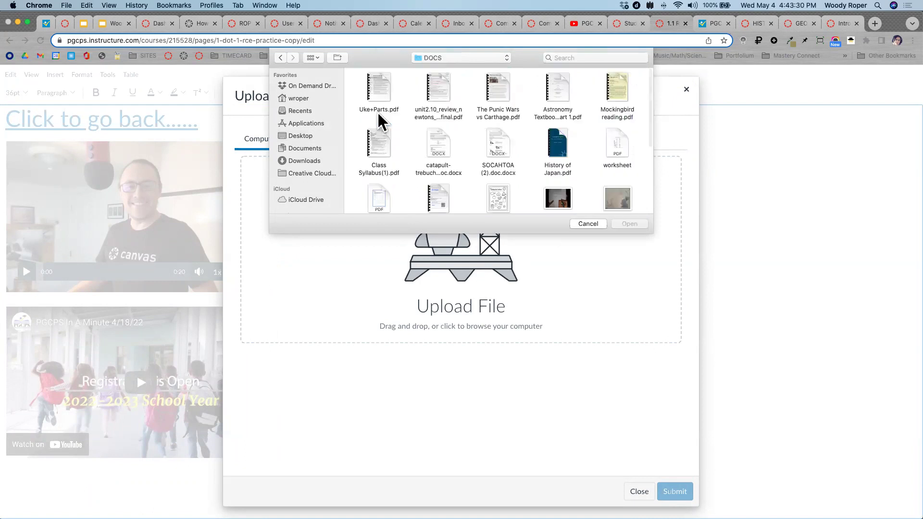
scroll(561, 96, down, 2)
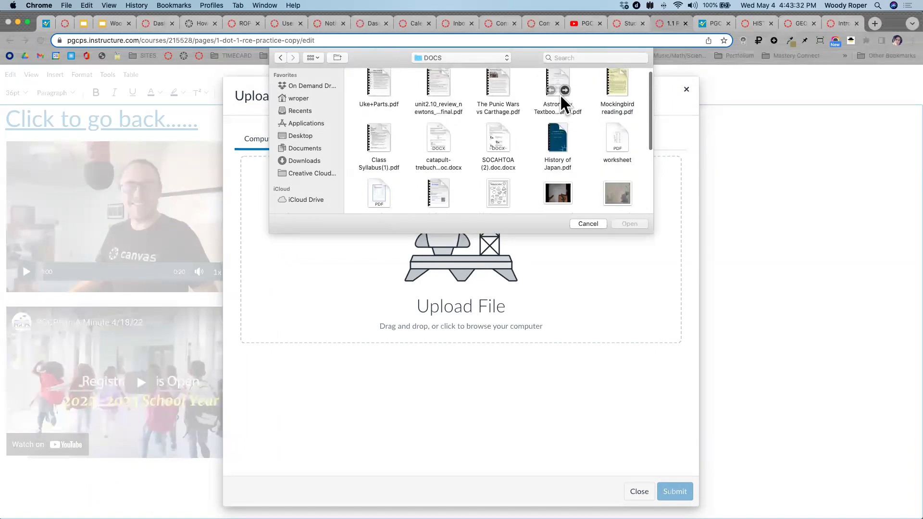
scroll(561, 97, up, 2)
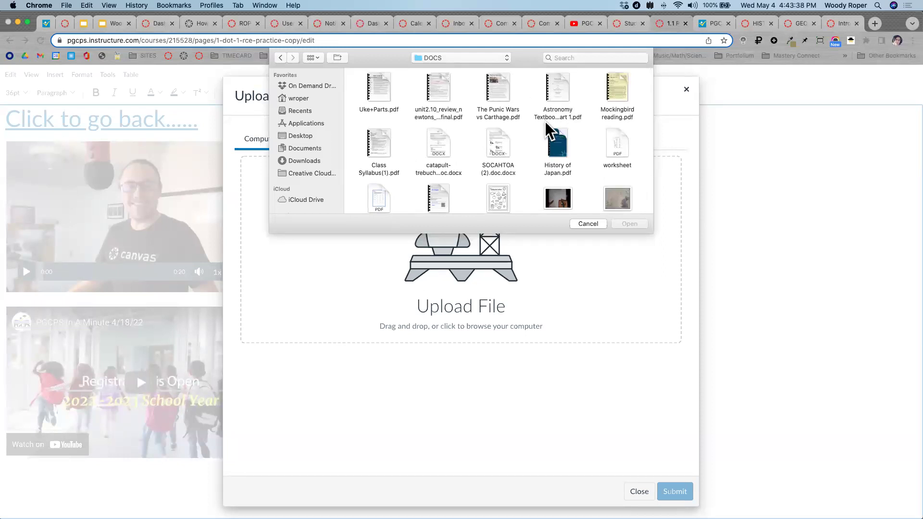
click(494, 85)
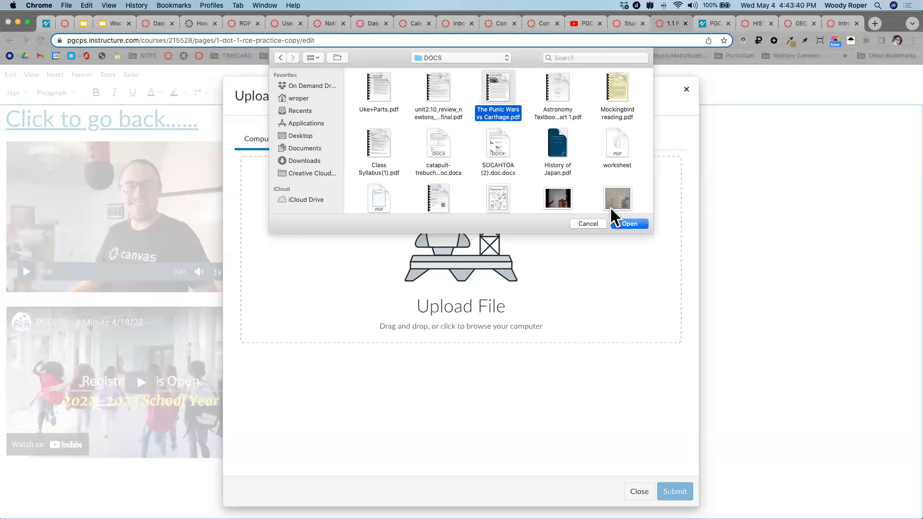
click(630, 224)
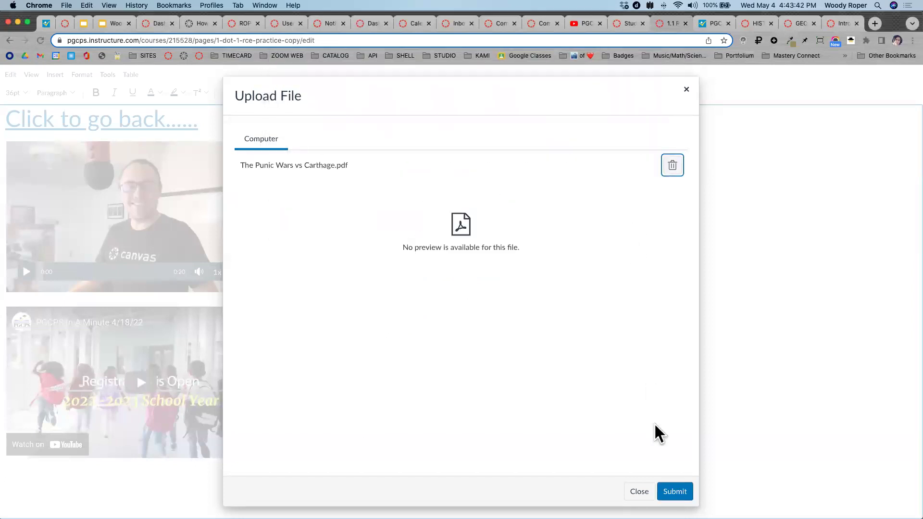
click(674, 491)
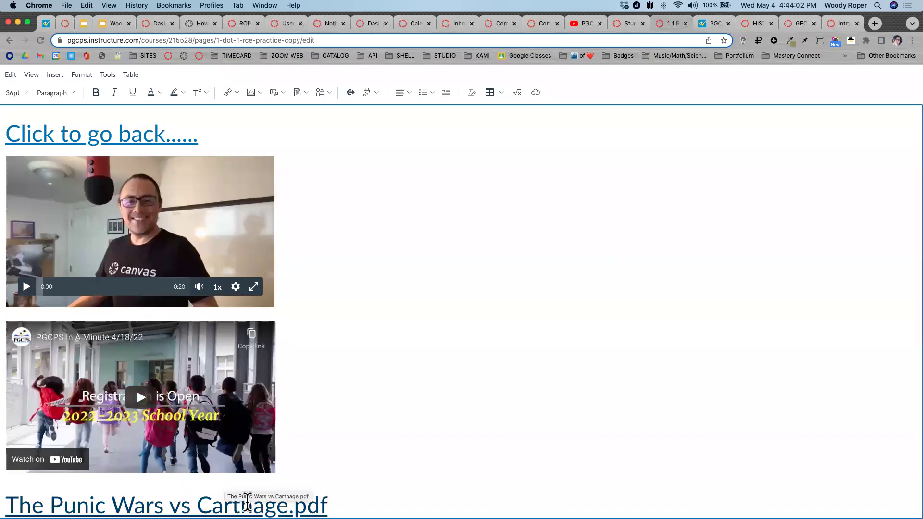
Leave the full-screen editor and save the 1.1 RCE Practice Copy page.
key(Escape)
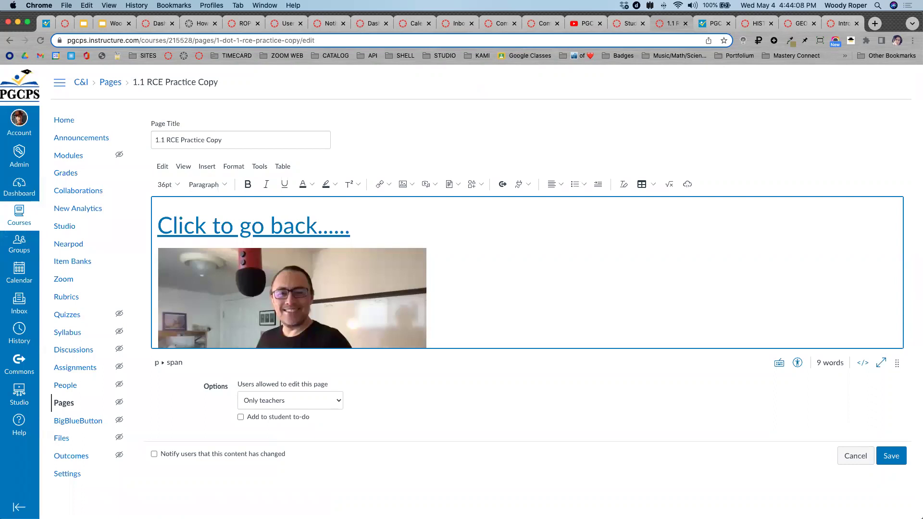
click(892, 456)
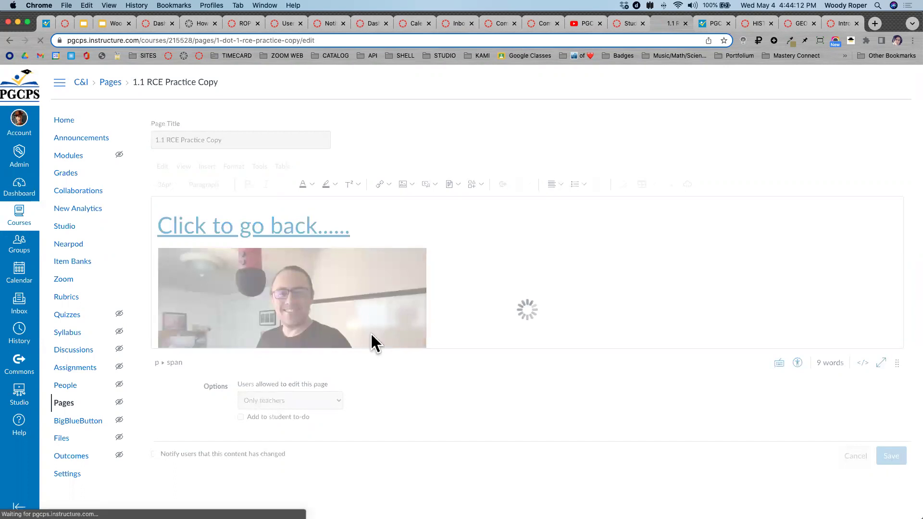
Preview The Punic Wars vs Carthage.pdf from its link on the saved page, look through the document and close the preview.
scroll(566, 313, down, 2)
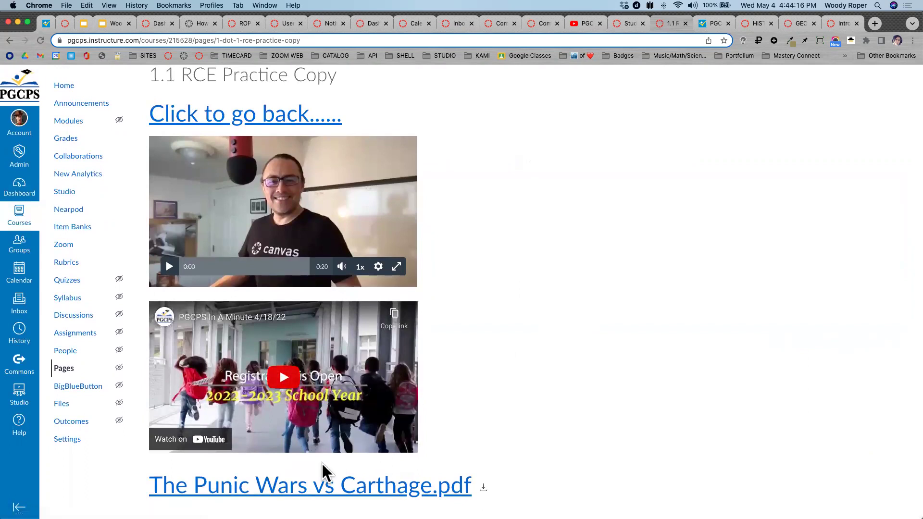
click(308, 484)
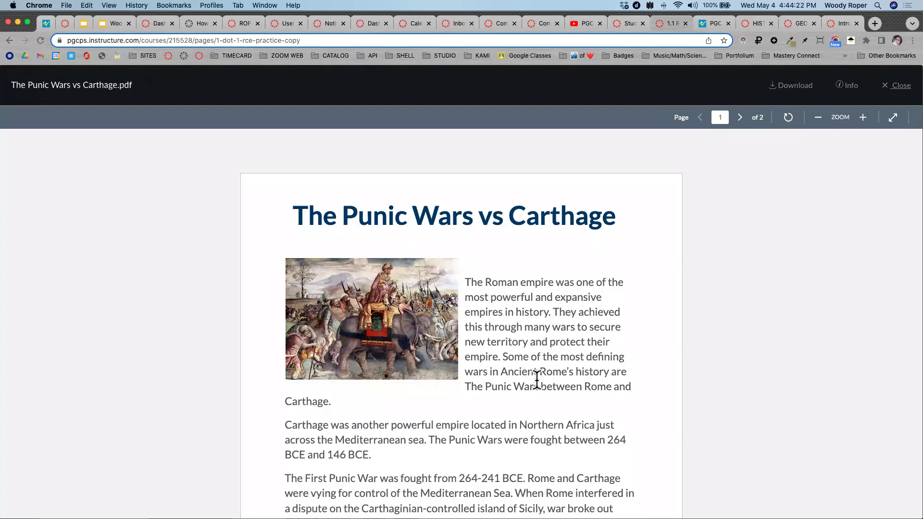
scroll(537, 381, down, 5)
scroll(538, 379, up, 5)
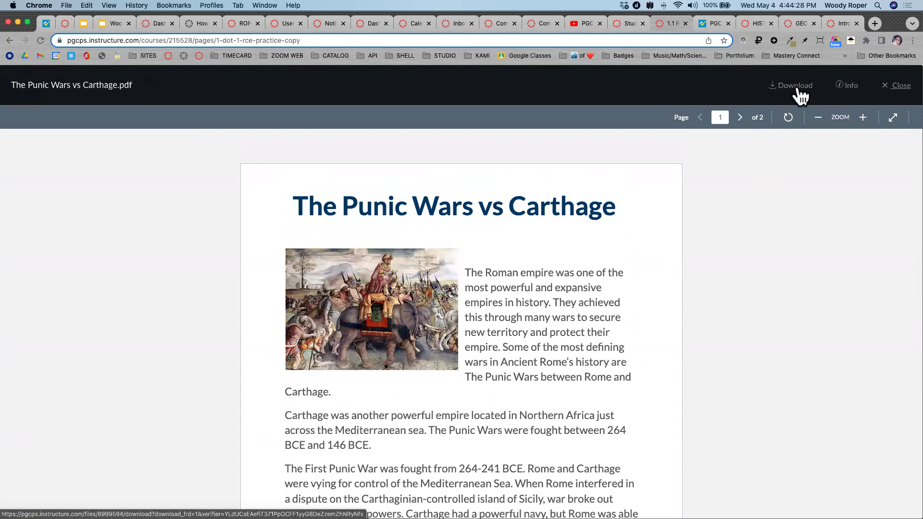
click(901, 88)
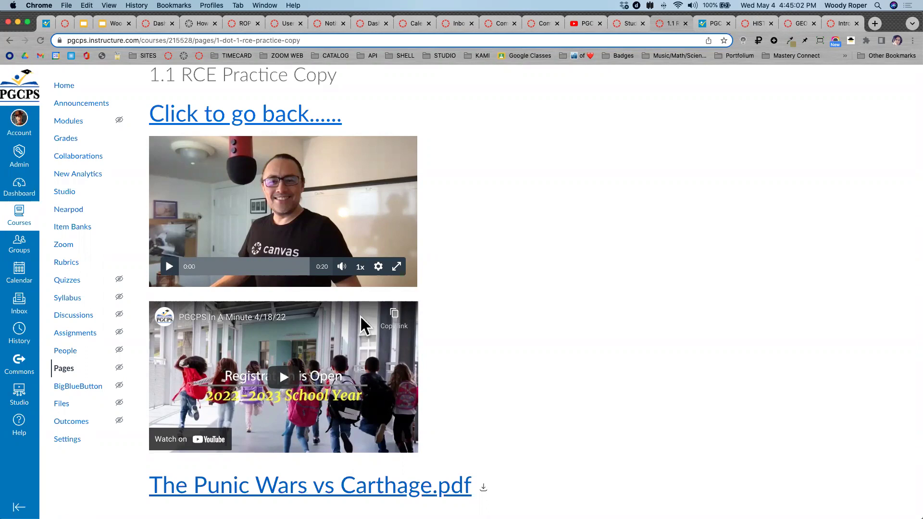
Open the 1.1 RCE Practice Copy page in the full-screen editor and bring up the link options of The Punic Wars vs Carthage.pdf.
scroll(763, 160, up, 2)
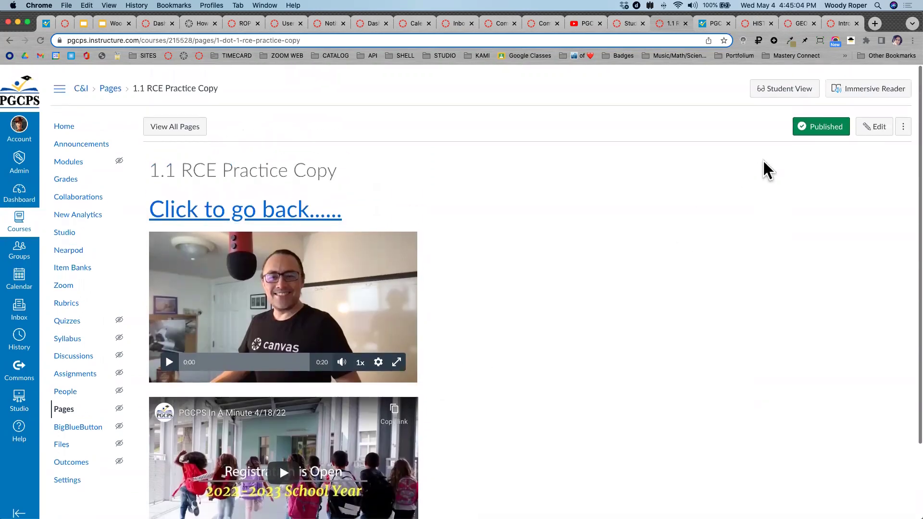
click(880, 124)
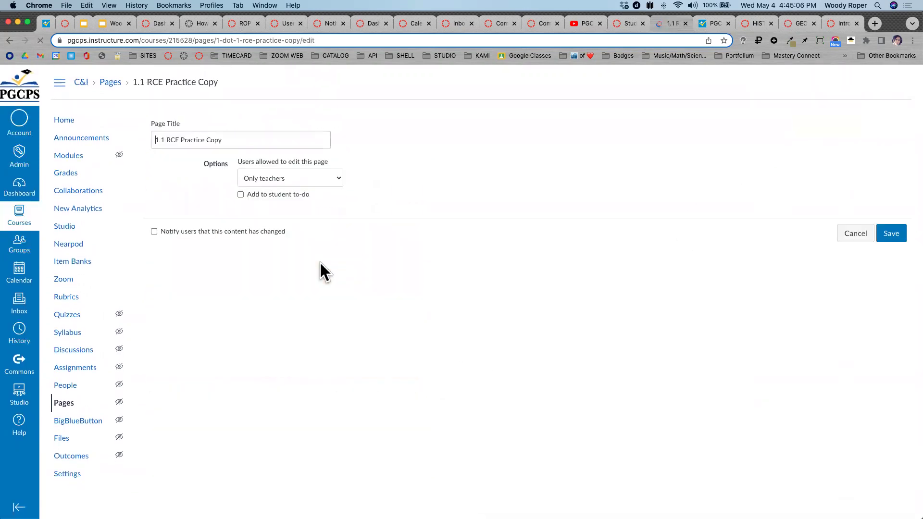
click(882, 364)
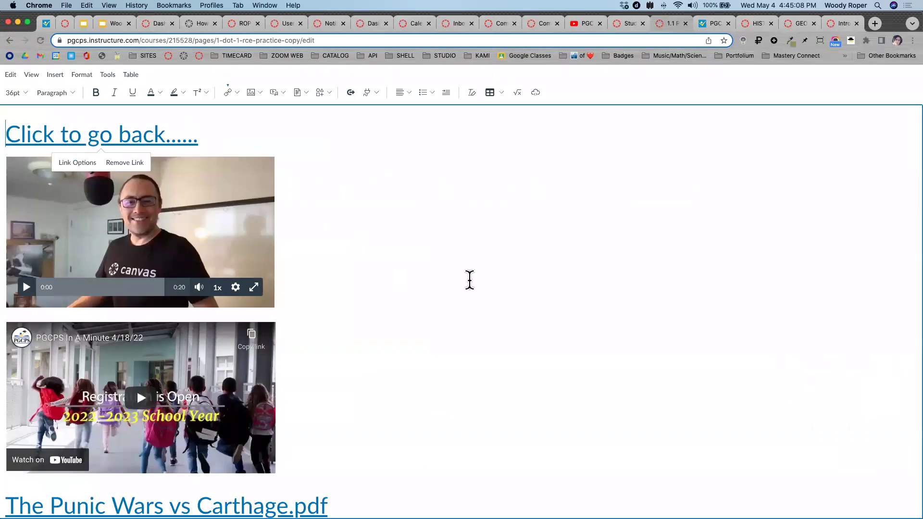
scroll(433, 278, down, 1)
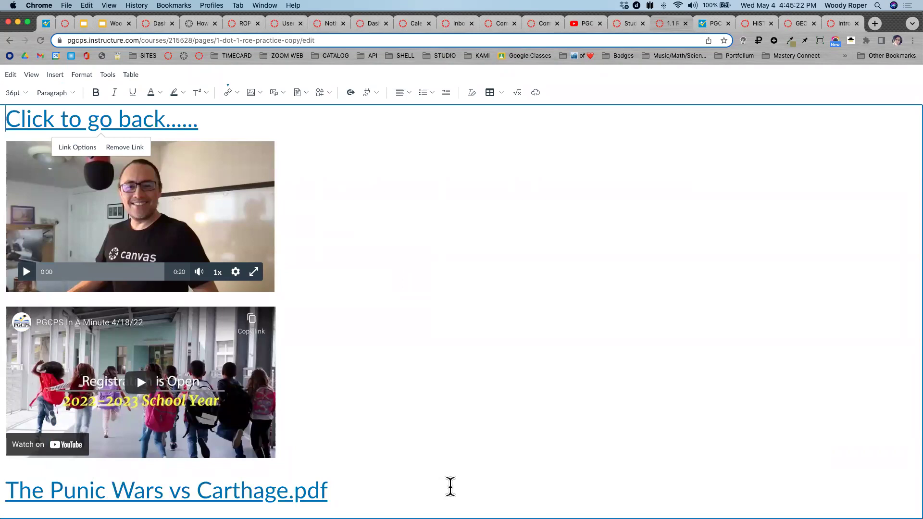
click(135, 492)
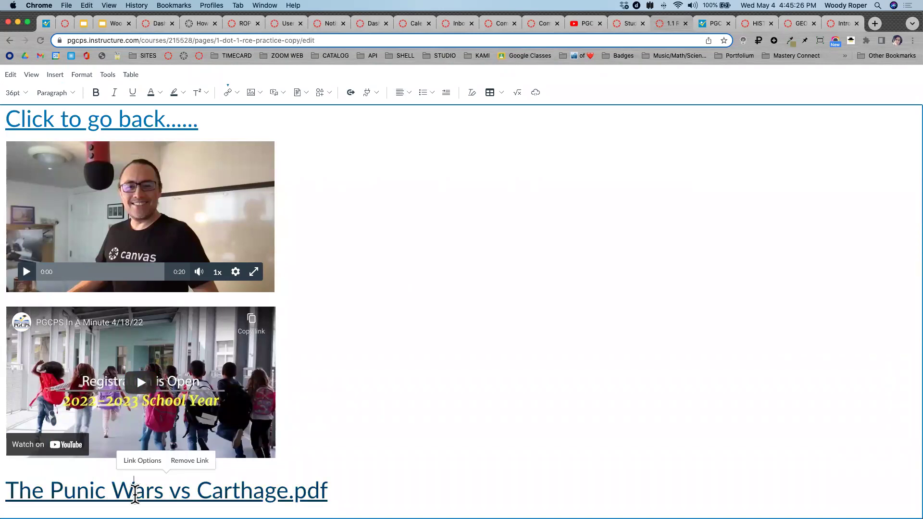
scroll(135, 493, up, 5)
scroll(135, 492, down, 5)
click(142, 460)
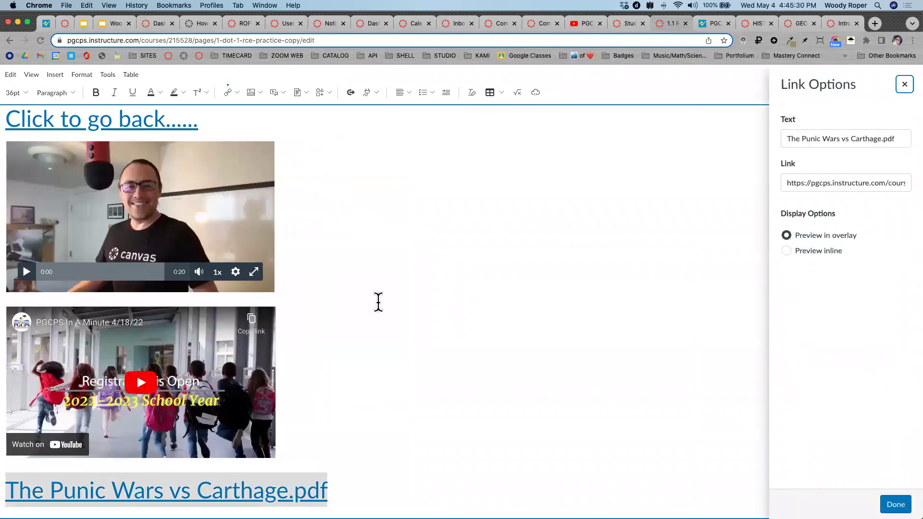
Set The Punic Wars vs Carthage.pdf link to preview inline with the preview expanded by default, and apply the options.
scroll(869, 230, up, 5)
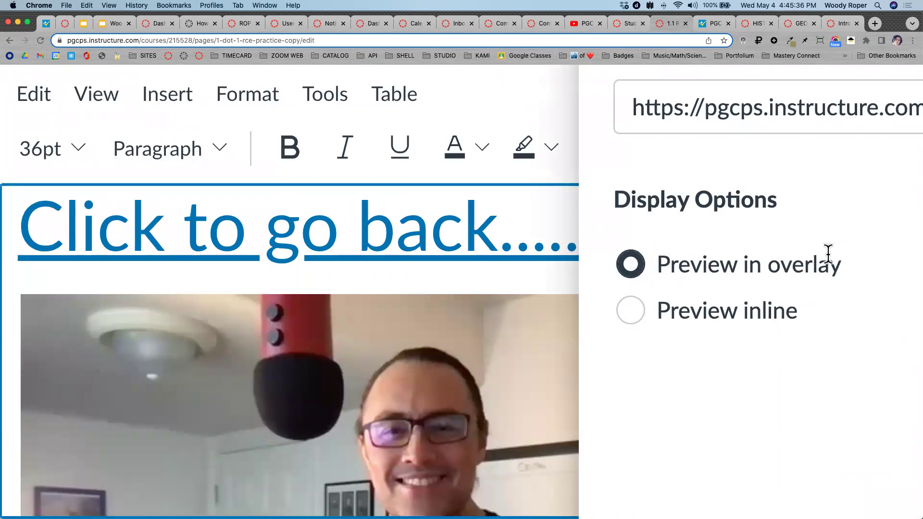
click(630, 310)
key(super+minus)
key(super+minus)
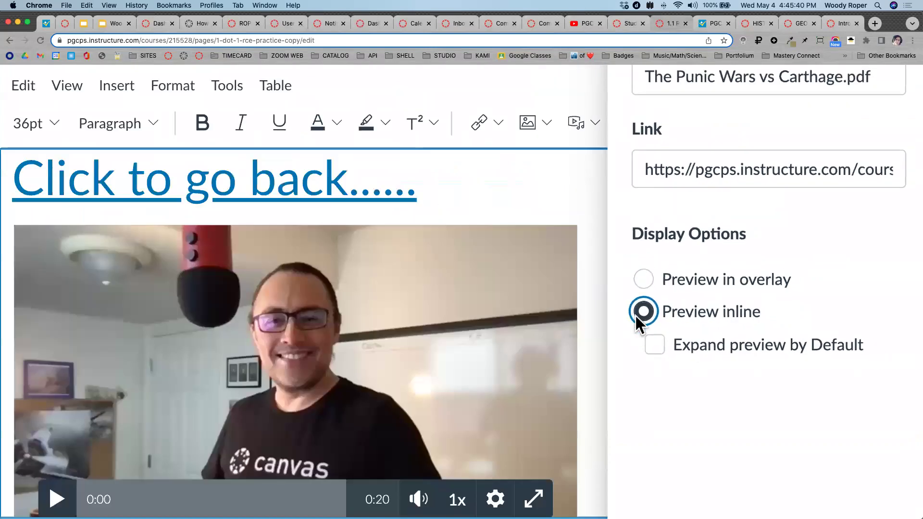
click(657, 343)
key(super+minus)
key(super+minus)
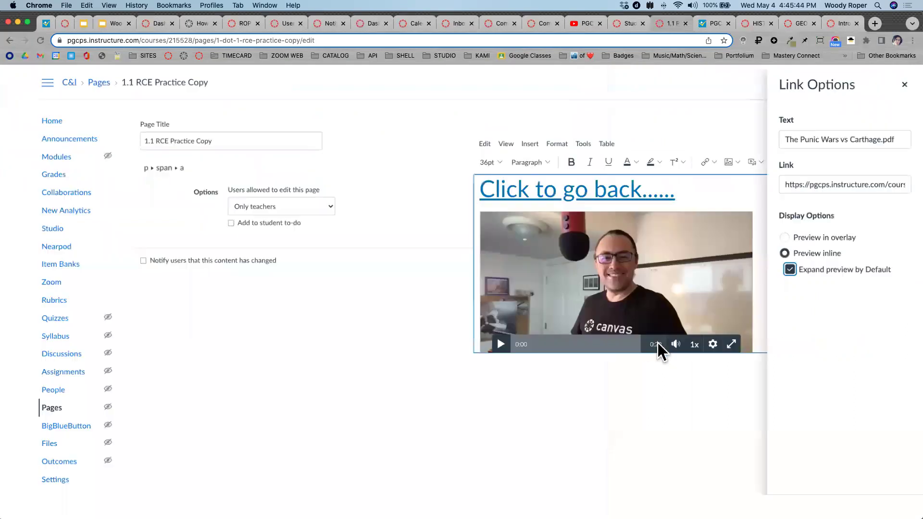
click(895, 505)
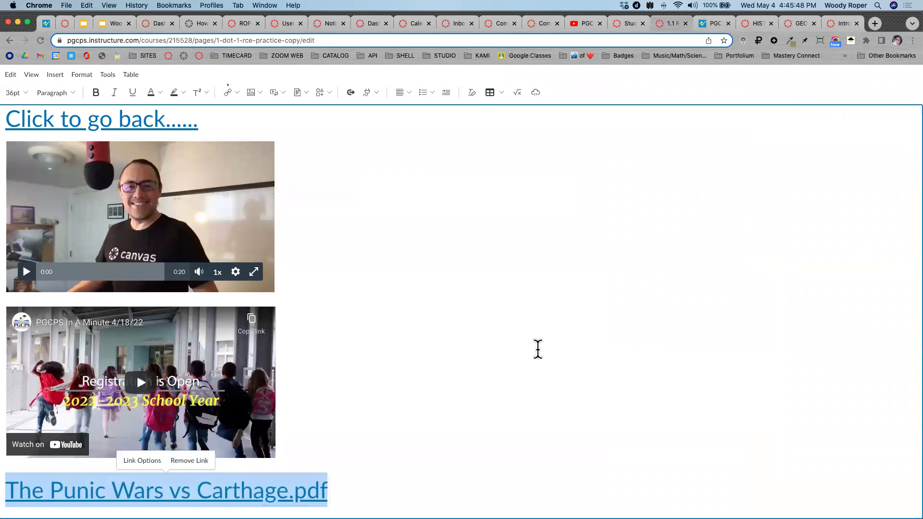
Leave the full-screen editor, save the 1.1 RCE Practice Copy page and check the document's inline preview.
key(Escape)
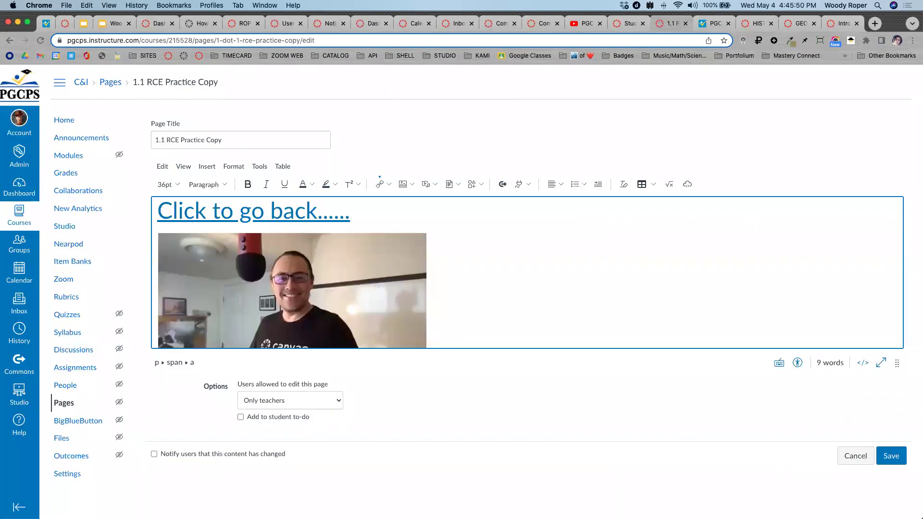
click(895, 452)
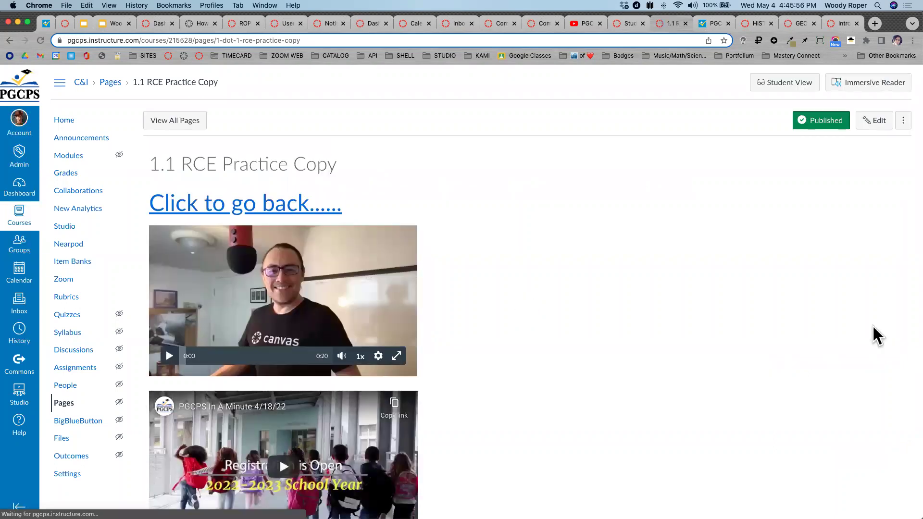
scroll(872, 324, down, 10)
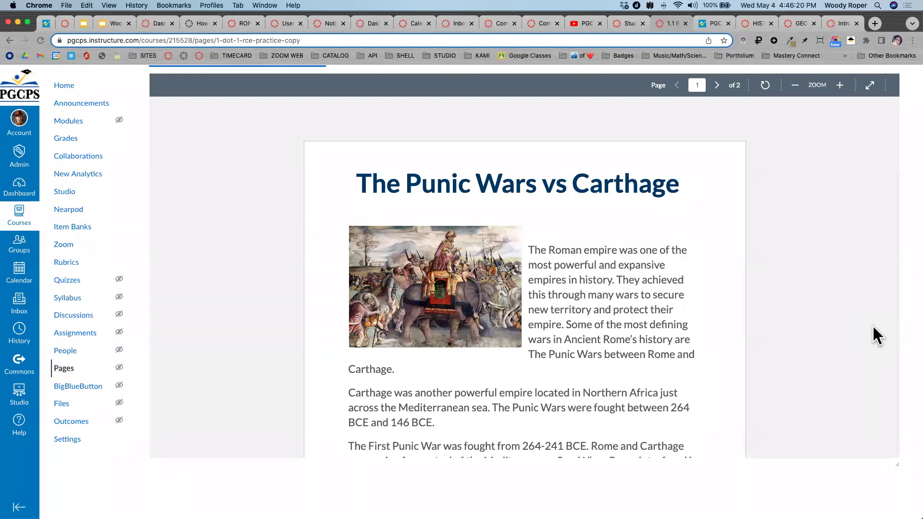
scroll(872, 325, up, 10)
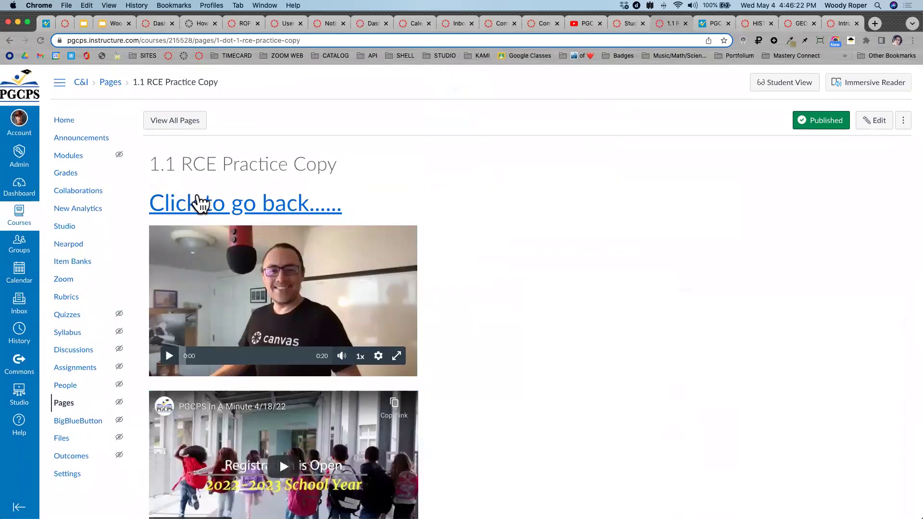
Test the cross-links by going back to 1.1 RCE Practice and returning to the copy through the PGCPS logo.
click(192, 204)
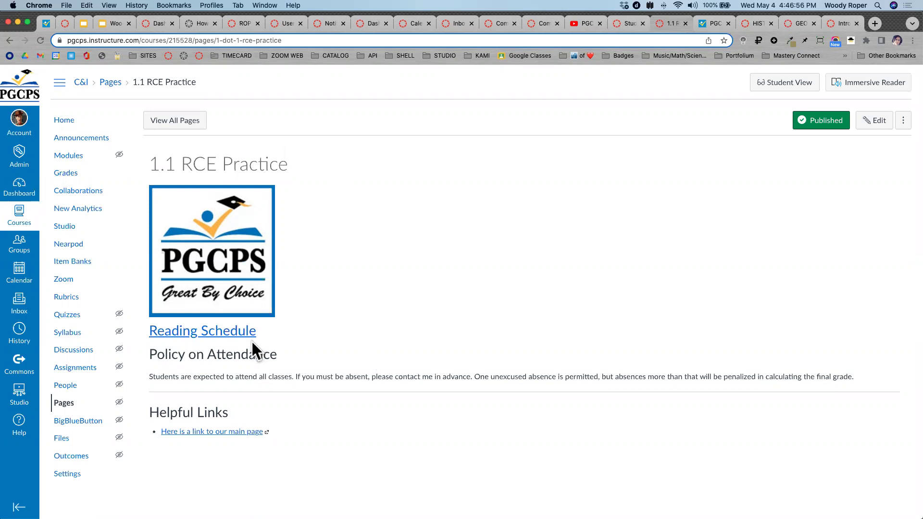
click(240, 285)
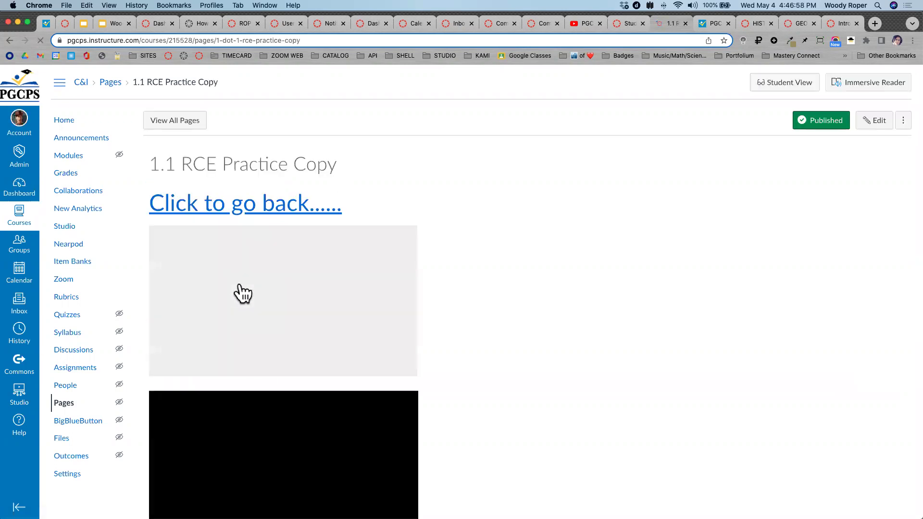
scroll(243, 293, down, 15)
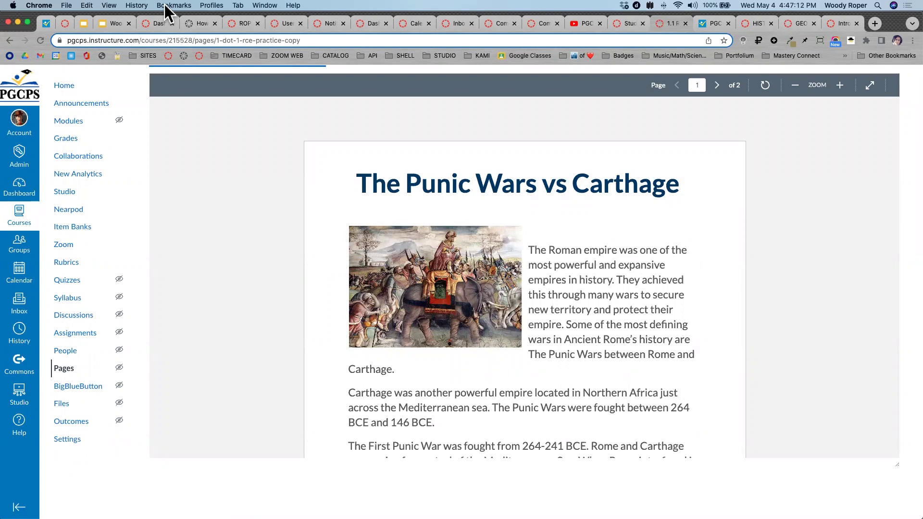
Switch to the Google Slides presentation and show the activity slide about inserting a DOC or PDF.
click(112, 24)
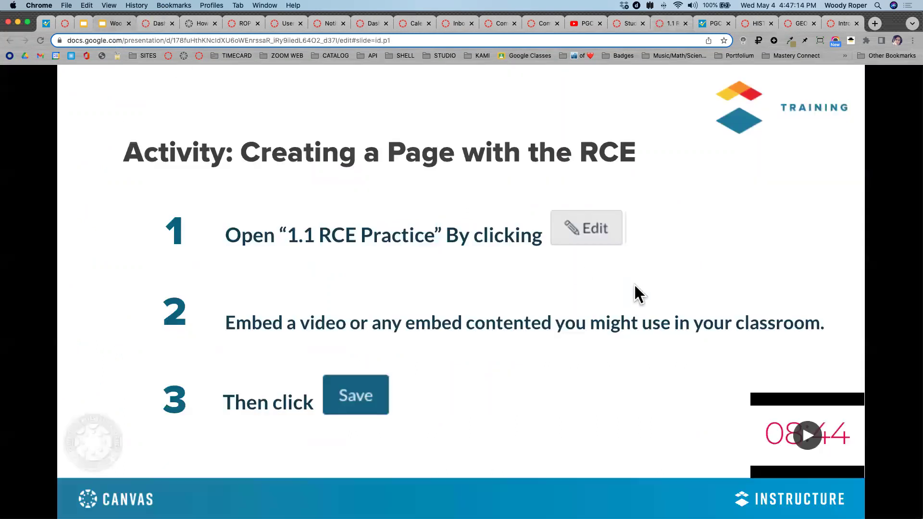
click(672, 283)
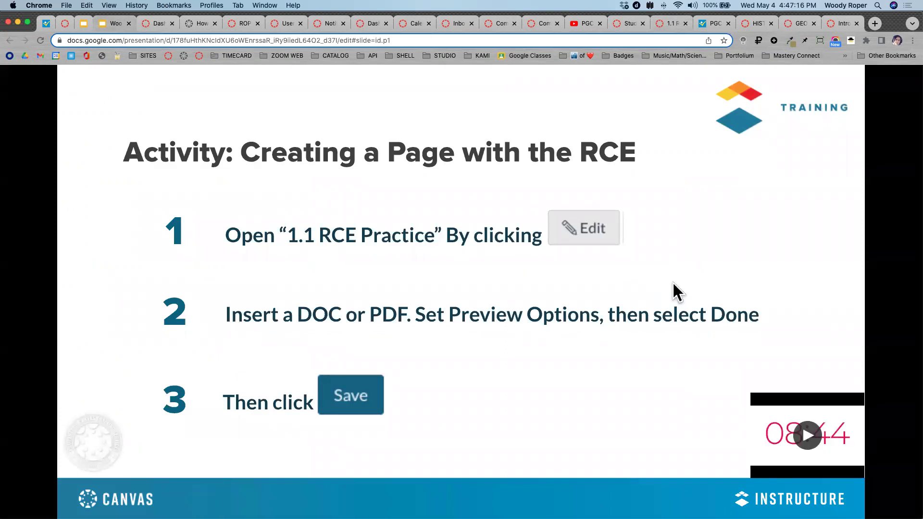
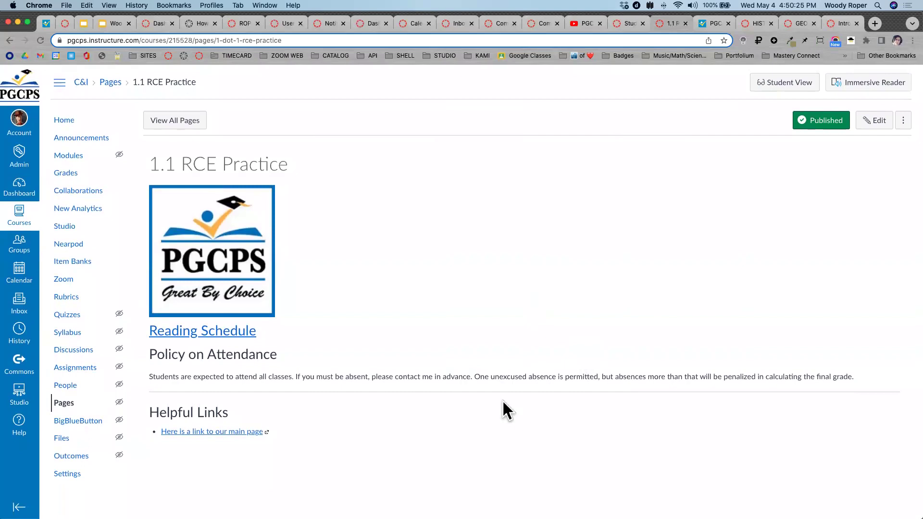
Open the 1.1 RCE Practice page in the full-screen editor and add a line below the Helpful Links bullet list.
click(882, 126)
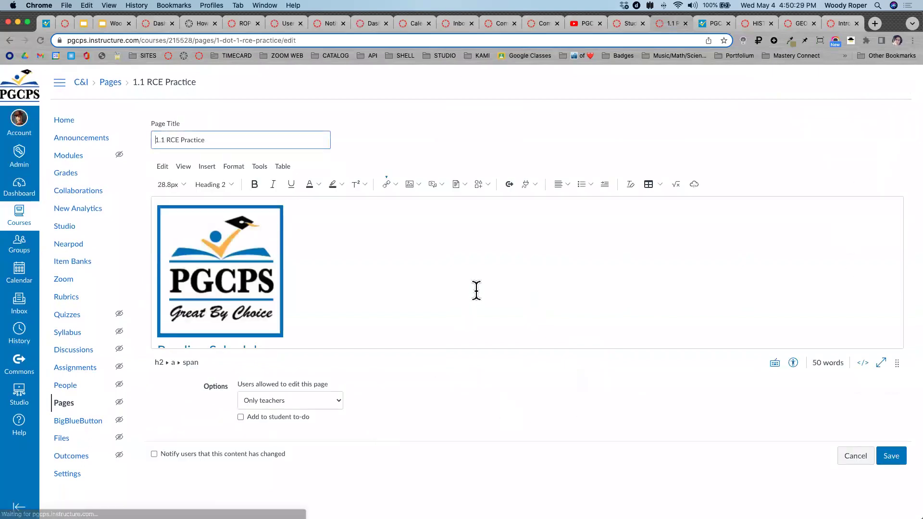
click(879, 362)
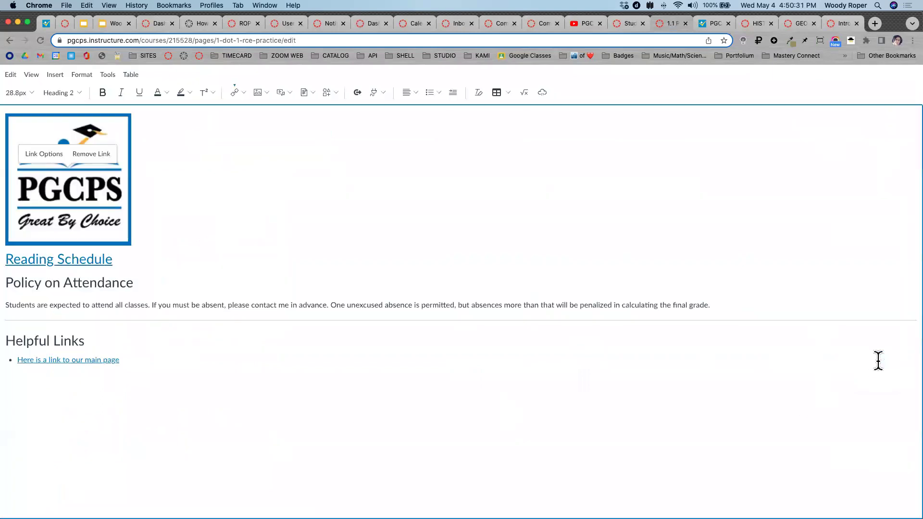
click(168, 358)
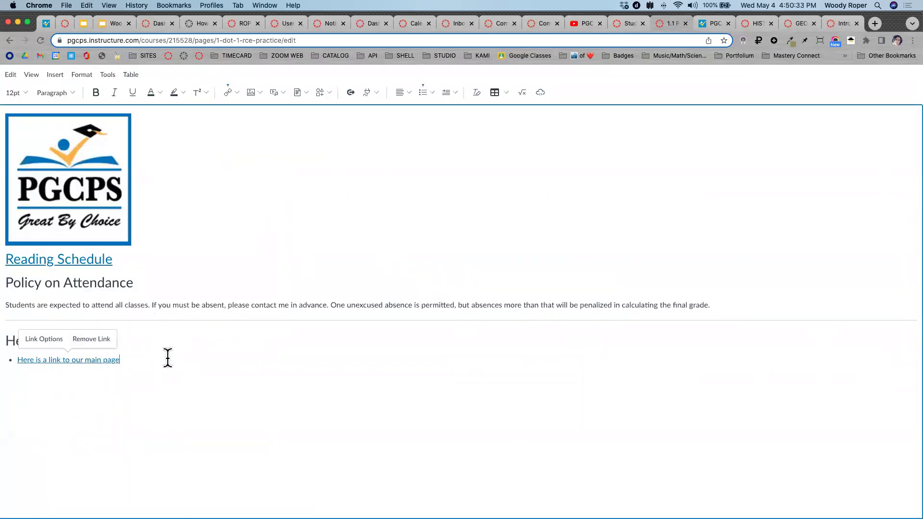
key(Return)
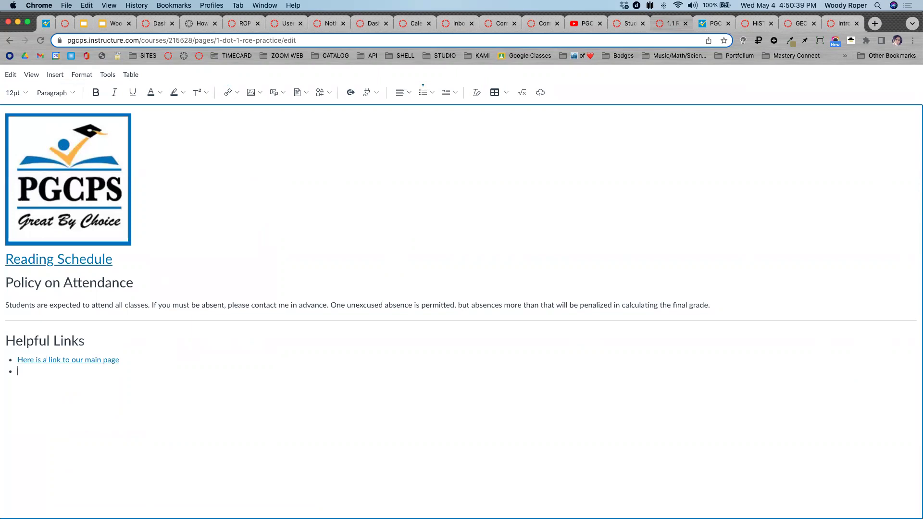
key(Return)
Examine the editor's content insertion options and formatting tools, including the one for external apps.
click(54, 76)
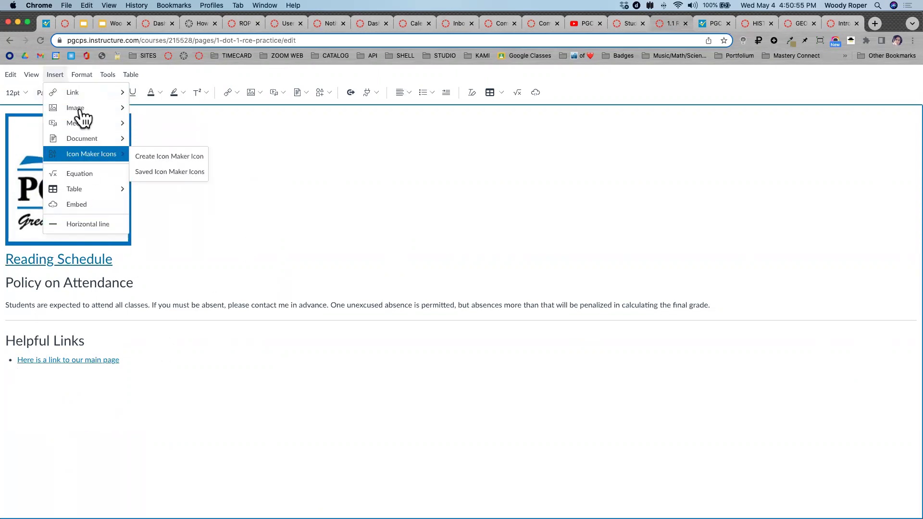
click(291, 134)
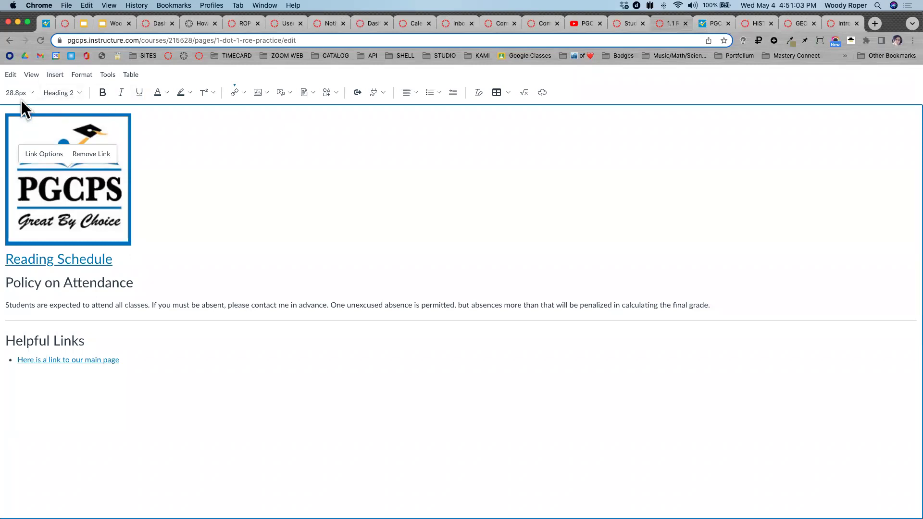
key(super+equal)
key(super+equal)
key(super+equal)
key(super+equal)
key(super+equal)
key(super+equal)
key(super+equal)
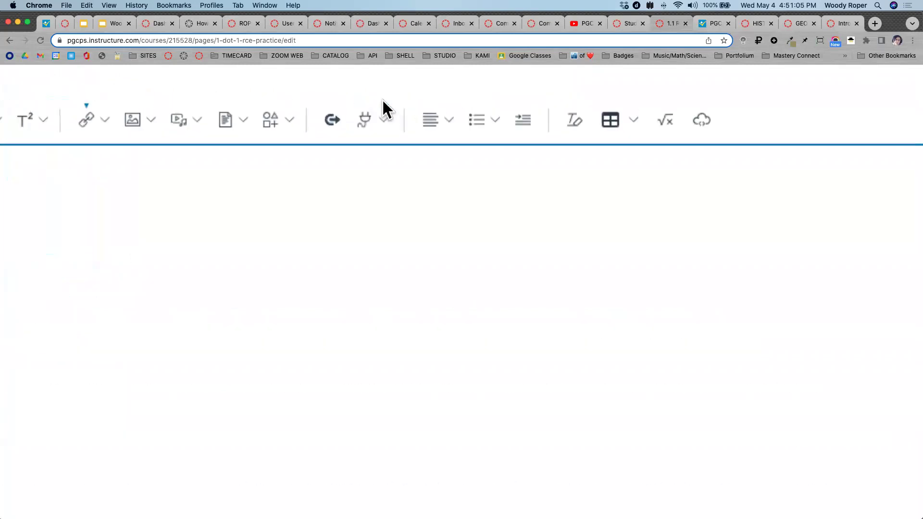
click(678, 156)
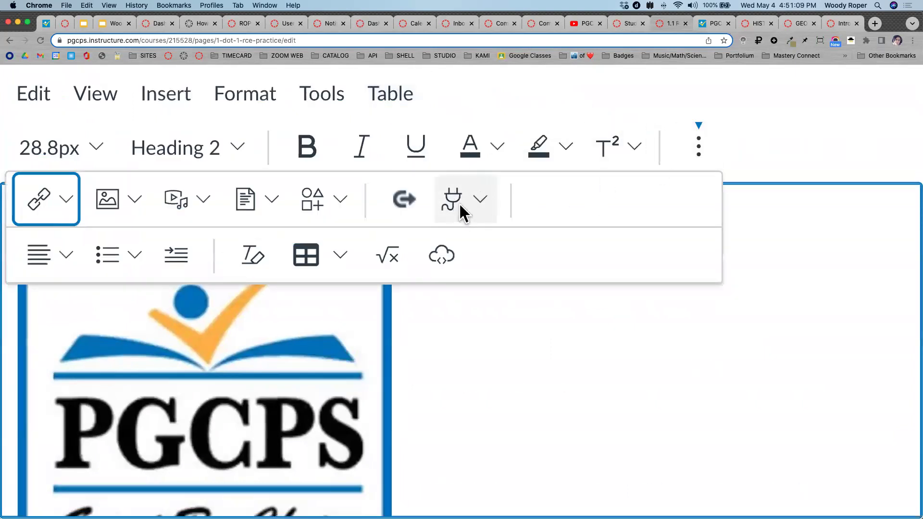
key(super+0)
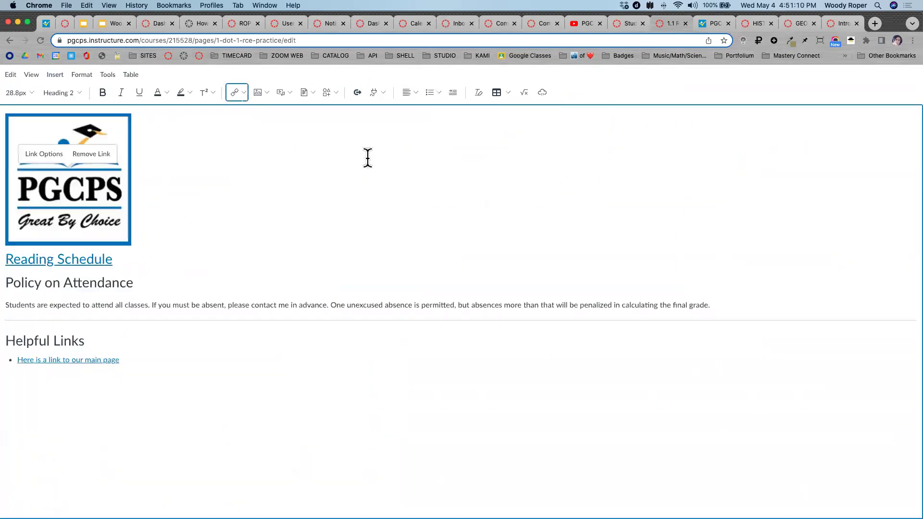
Browse the full list of external apps available to the page editor and open the Google Apps file picker.
click(376, 94)
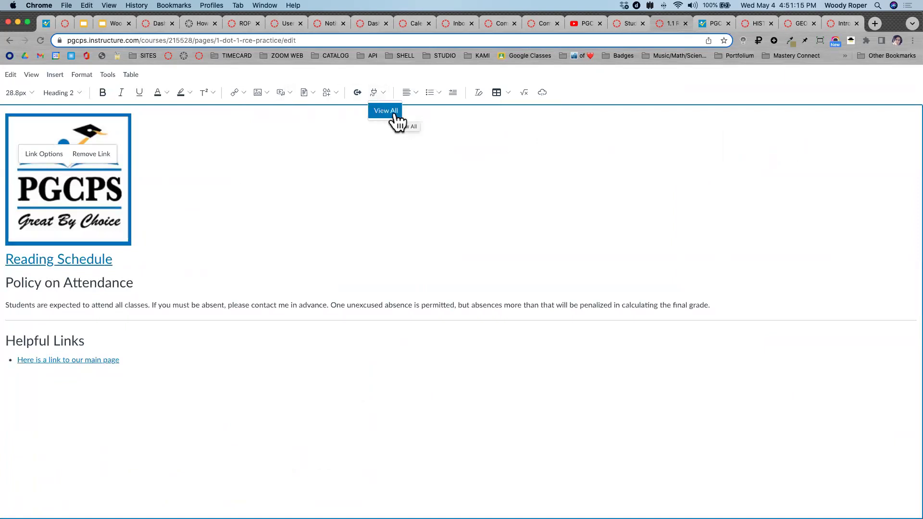
click(386, 110)
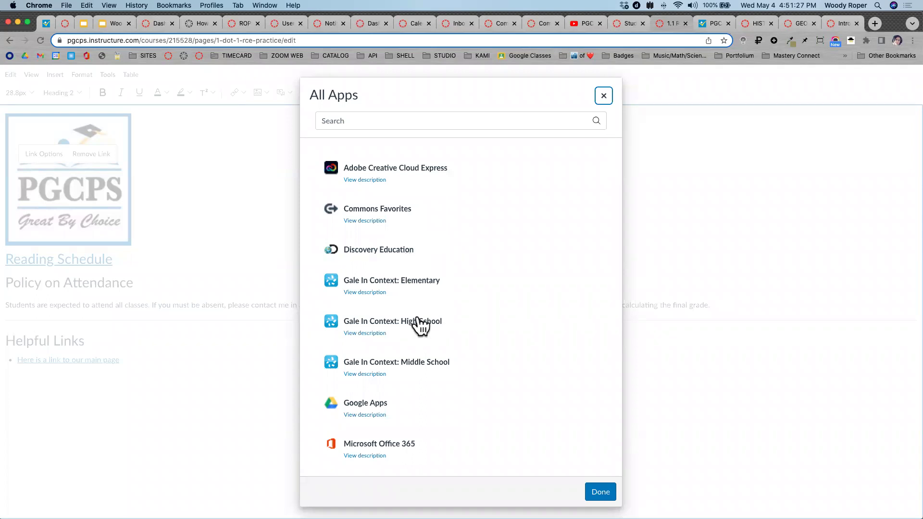
scroll(556, 284, down, 5)
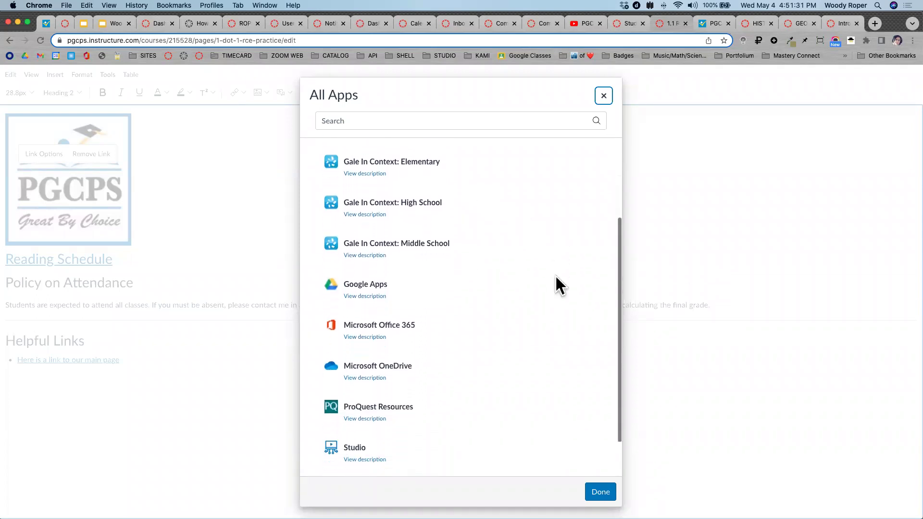
scroll(555, 276, down, 2)
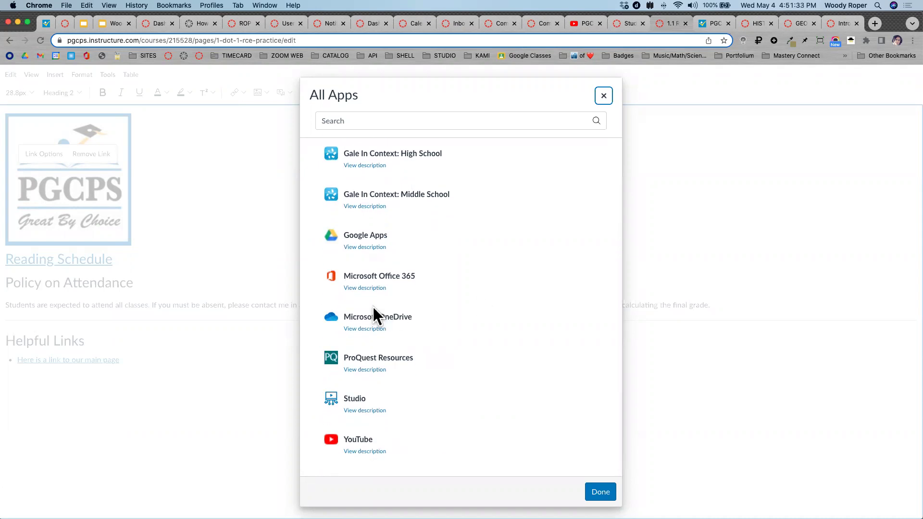
key(super+equal)
key(super+equal)
key(super+equal)
key(super+equal)
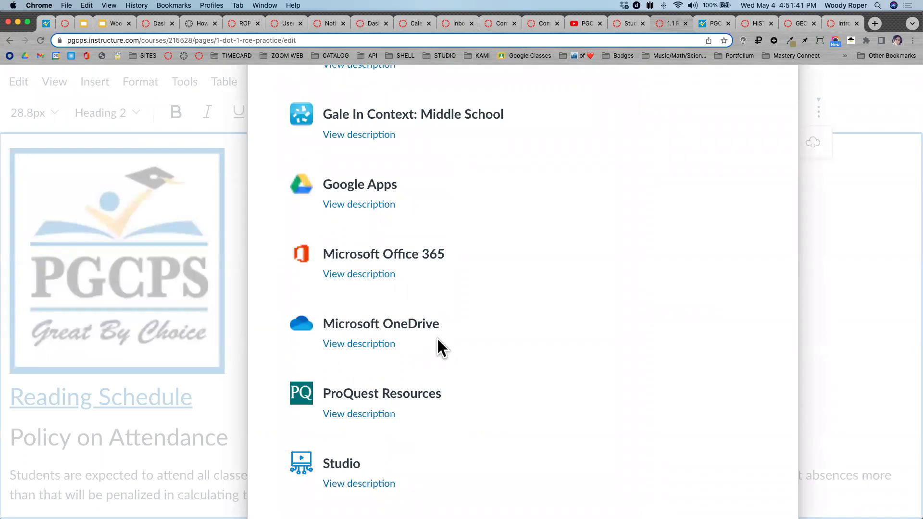
click(344, 193)
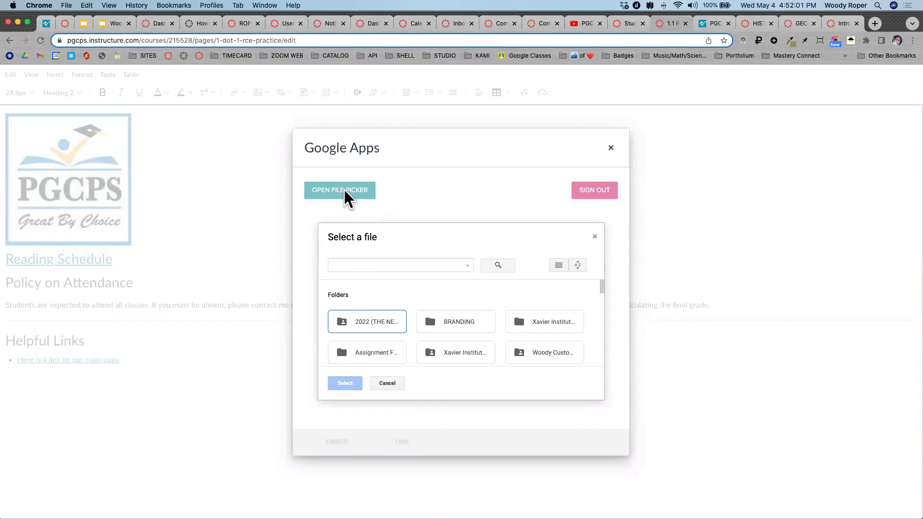
Browse the Google Apps file picker to the Ancient Rome folder inside Xavier Institute Courses.
scroll(486, 312, down, 2)
double_click(462, 318)
scroll(547, 317, down, 4)
scroll(547, 317, down, 2)
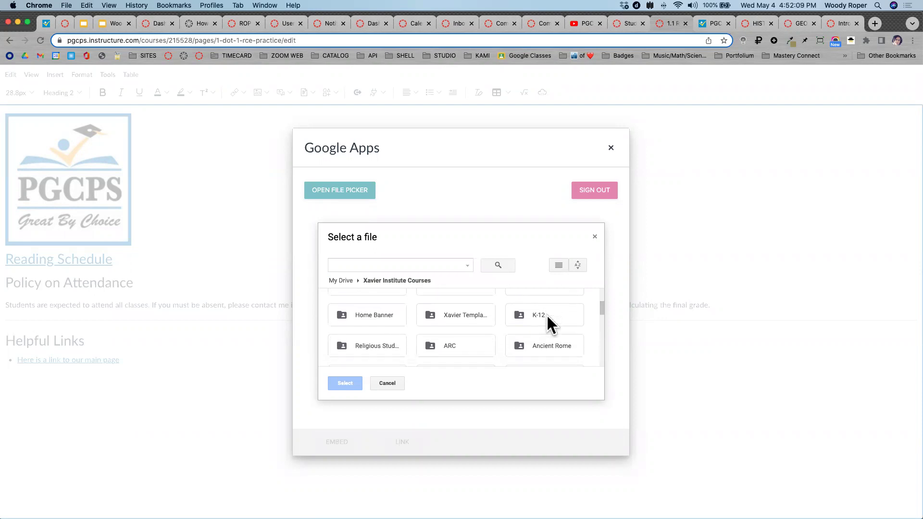
scroll(393, 311, down, 2)
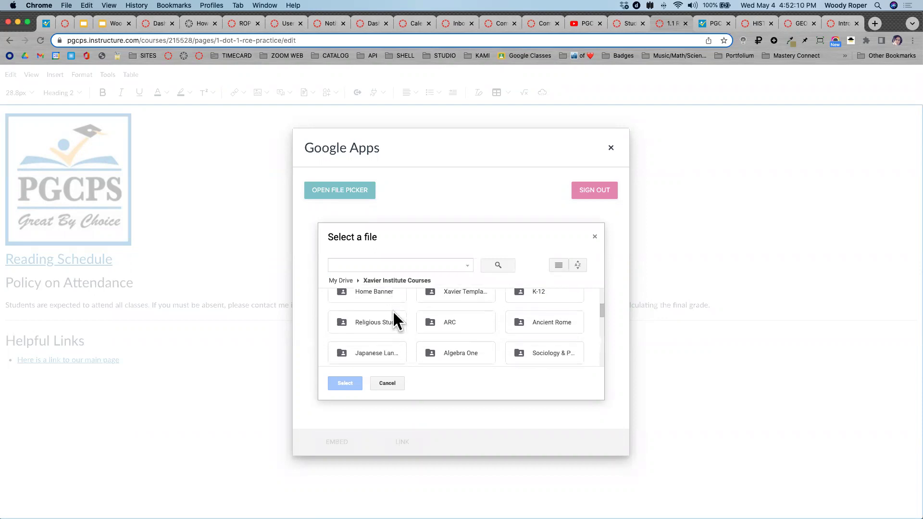
double_click(556, 316)
scroll(425, 304, down, 2)
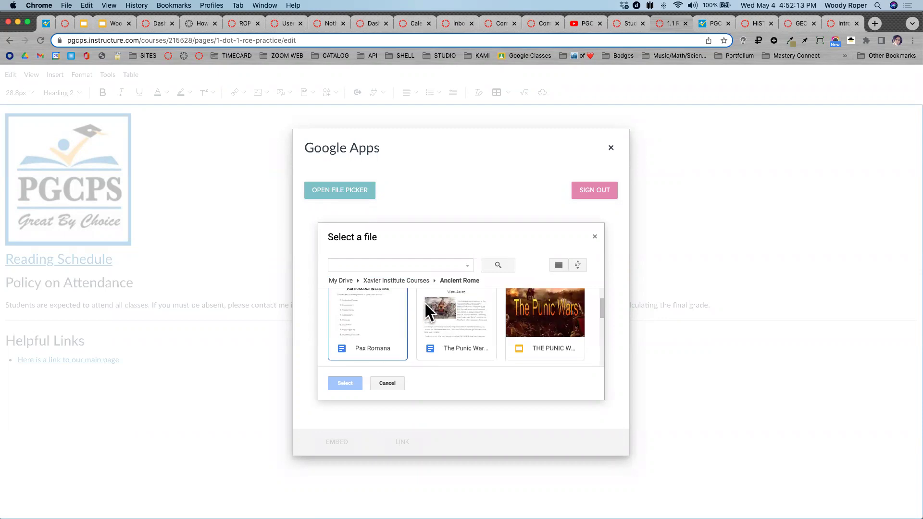
scroll(425, 304, up, 2)
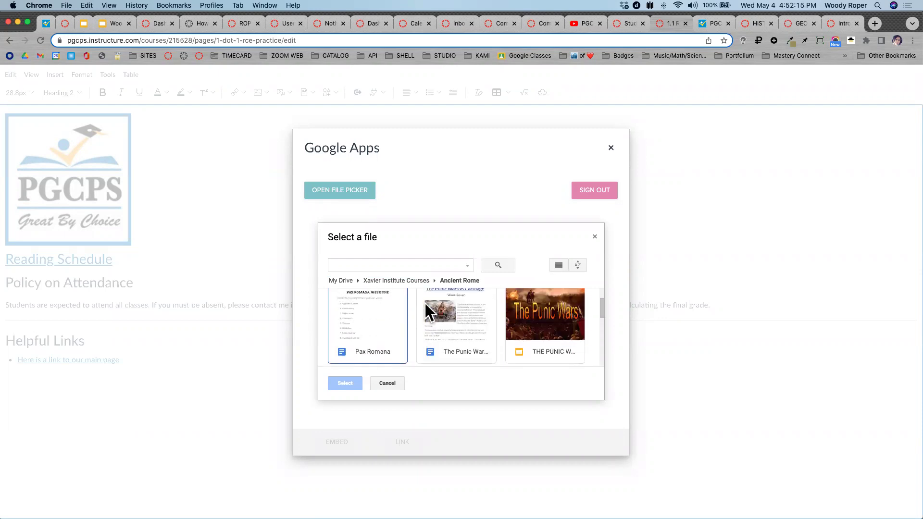
Select the document The Punic Wars vs Carthage and embed it in the page beside the PGCPS logo.
click(462, 310)
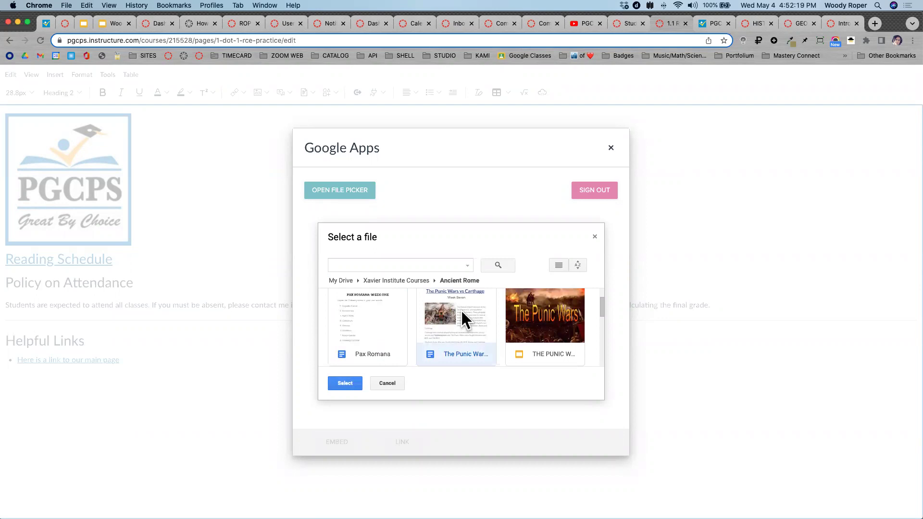
click(345, 383)
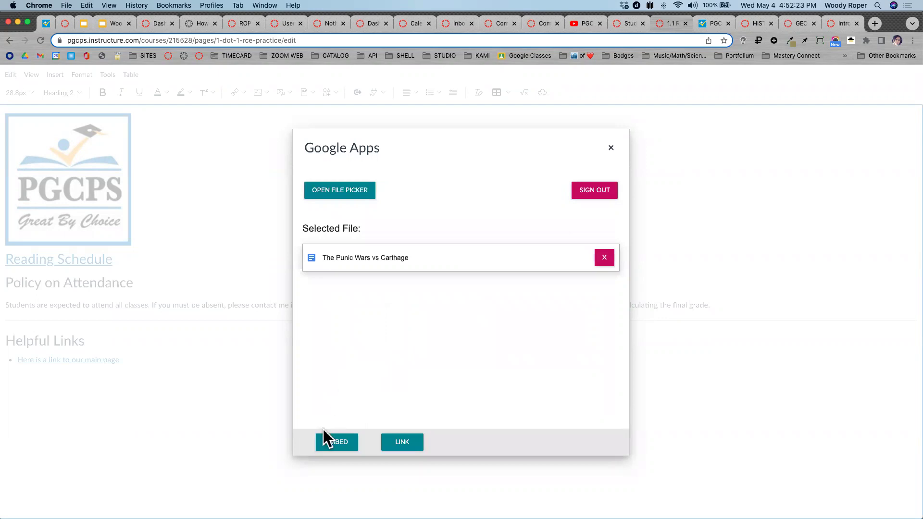
scroll(338, 454, up, 5)
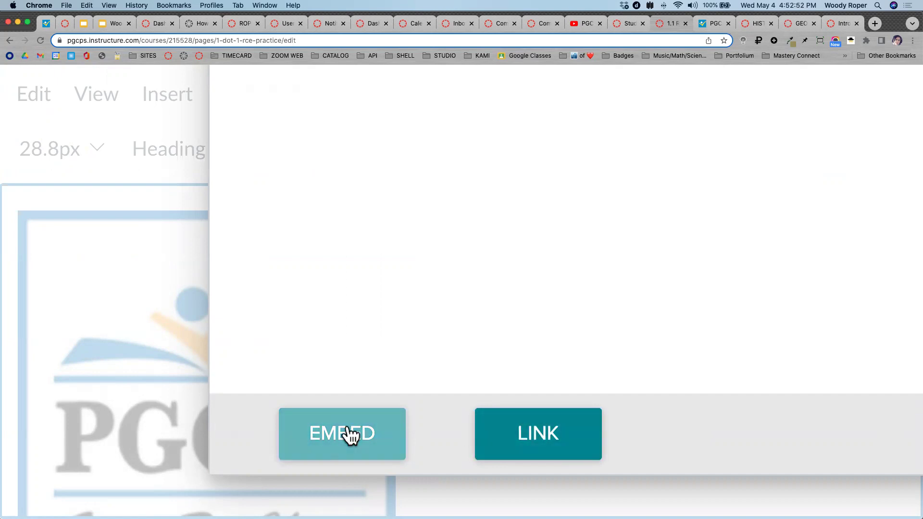
click(339, 450)
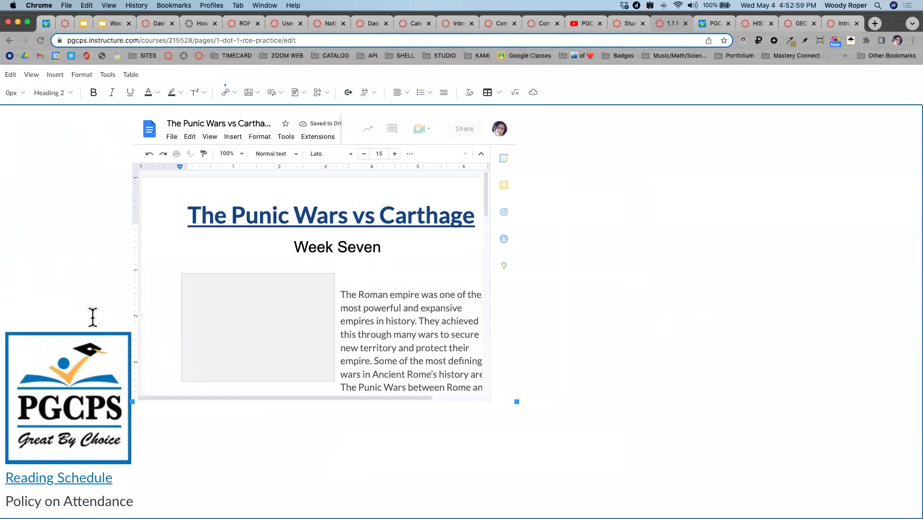
Add two blank lines at the start of the page, above the logo, and remove the embedded Punic Wars document.
click(128, 424)
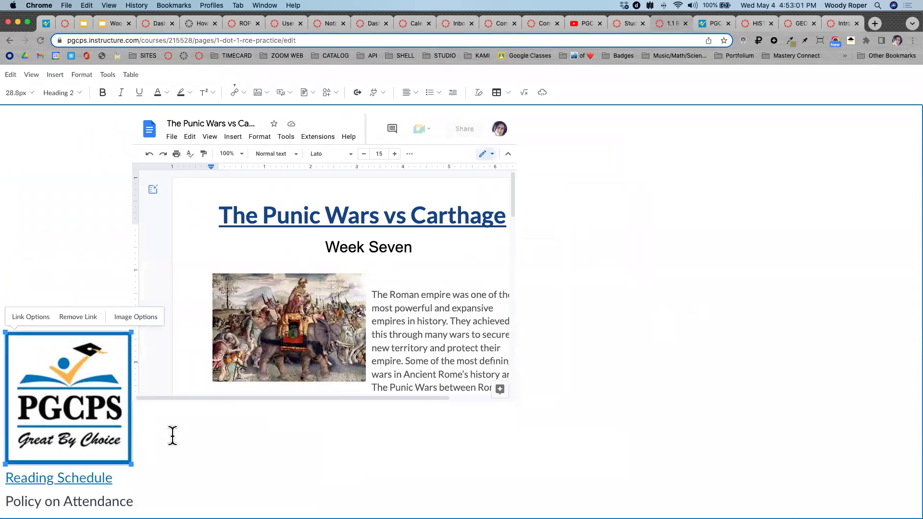
key(Up)
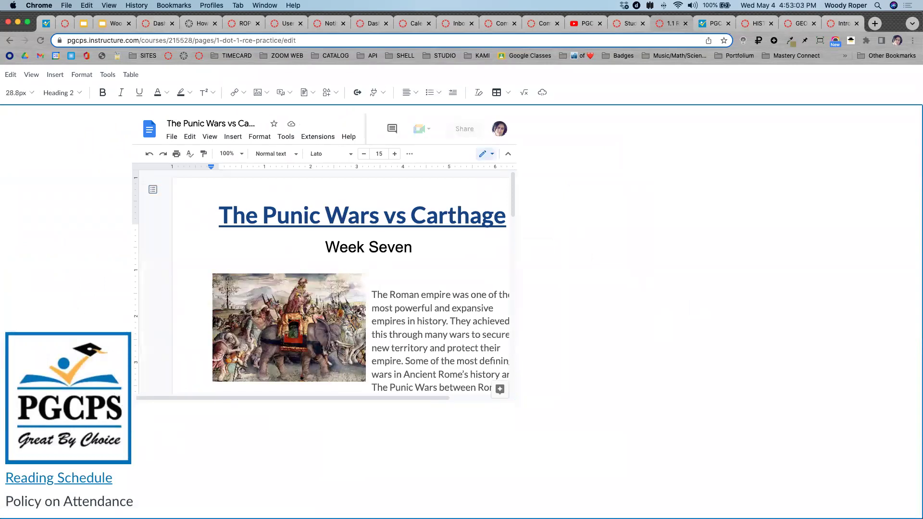
key(Return)
key(Return)
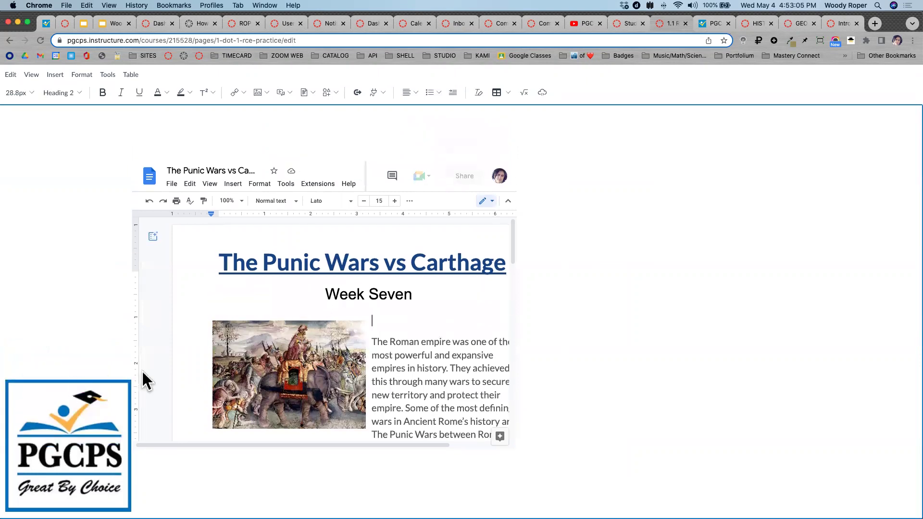
click(623, 411)
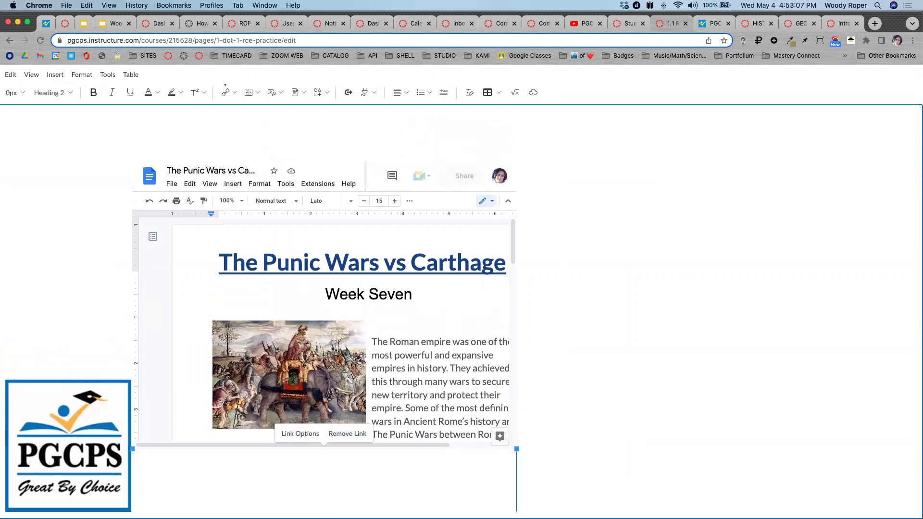
key(BackSpace)
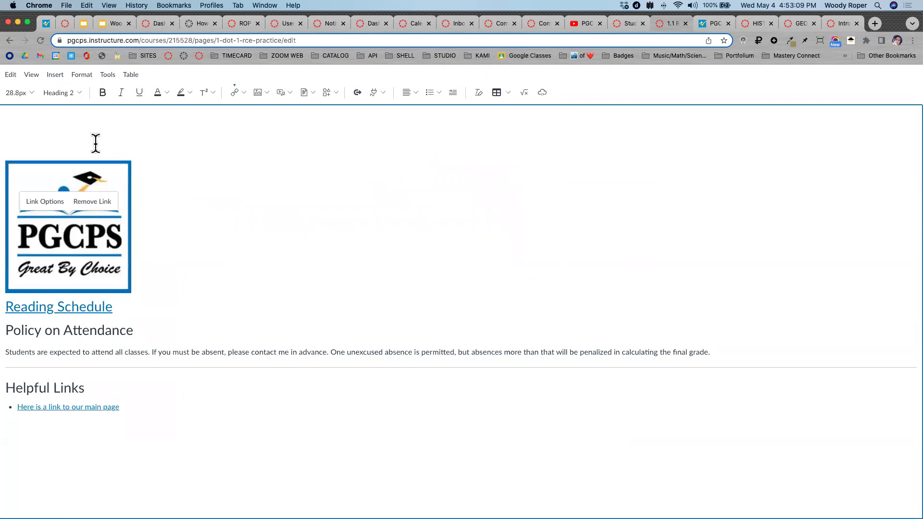
Put the cursor on the blank line above the logo and open Xavier Institute Courses > Ancient Rome in the Google Apps file picker.
click(45, 133)
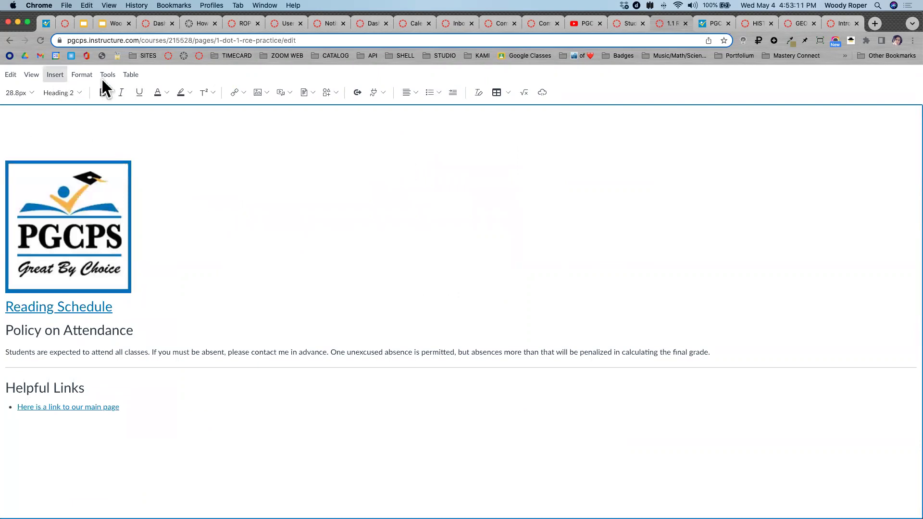
click(379, 97)
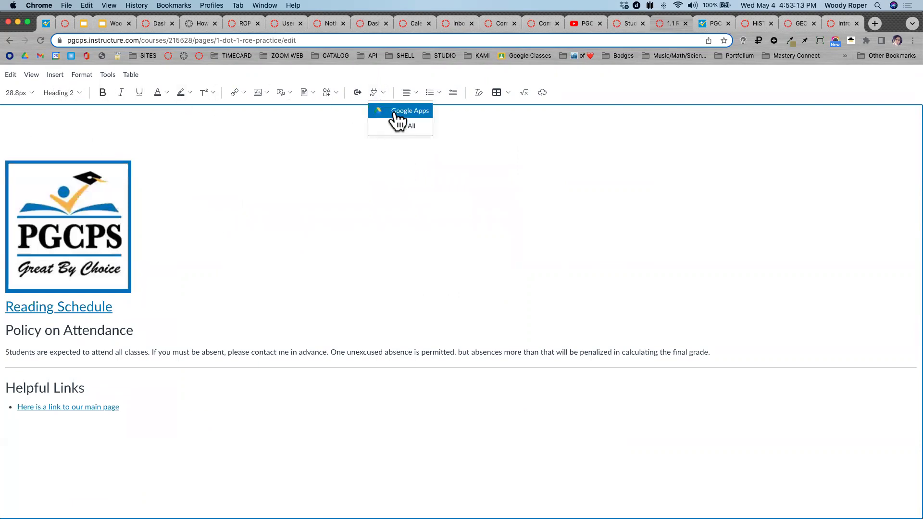
click(393, 112)
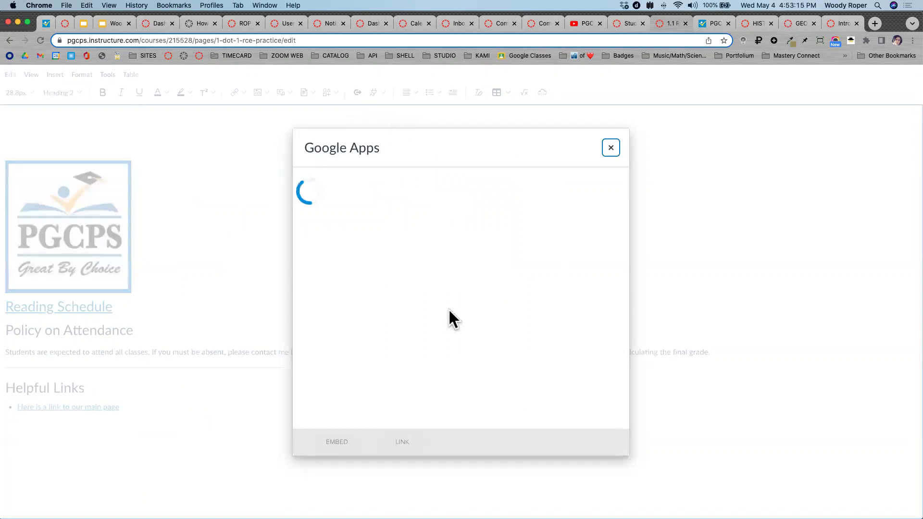
scroll(450, 313, down, 2)
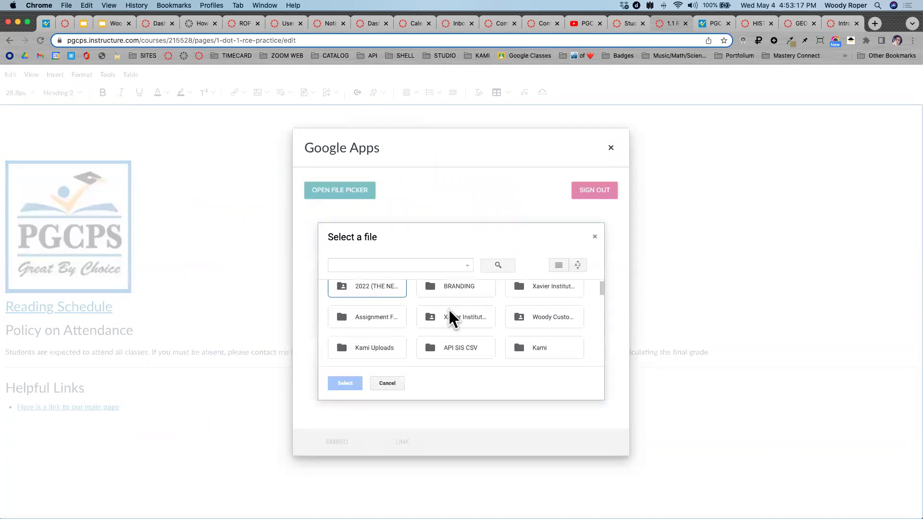
double_click(449, 311)
scroll(449, 313, down, 5)
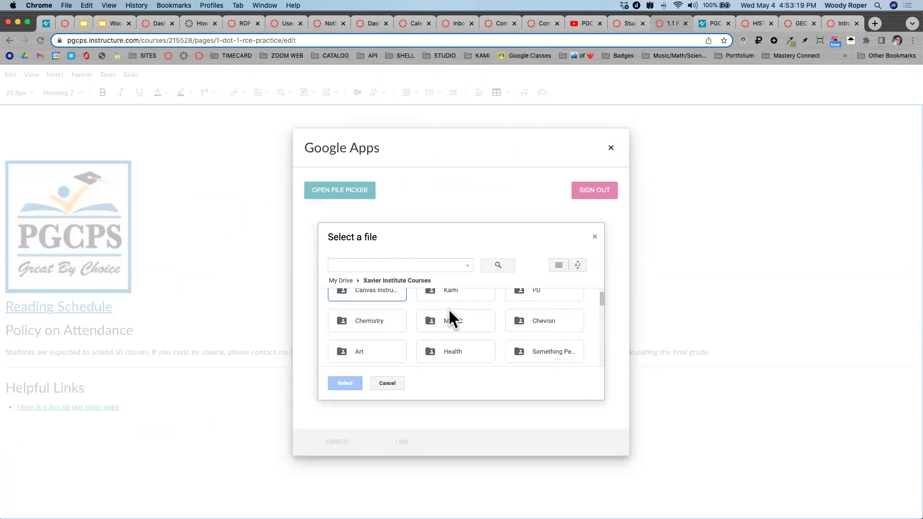
scroll(449, 317, down, 5)
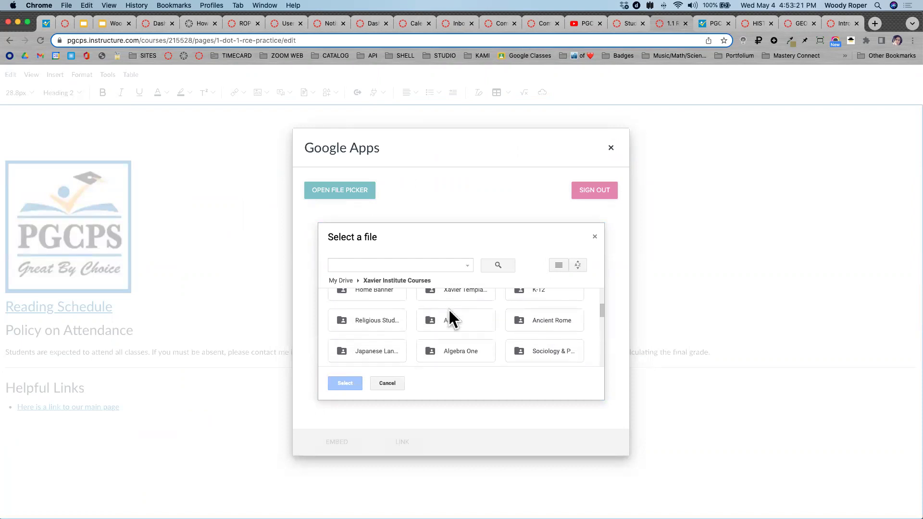
scroll(450, 311, up, 2)
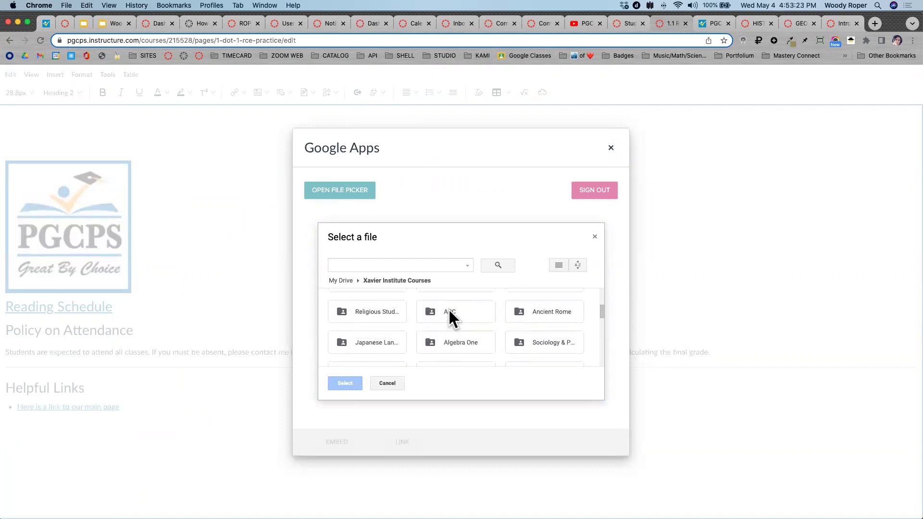
double_click(557, 310)
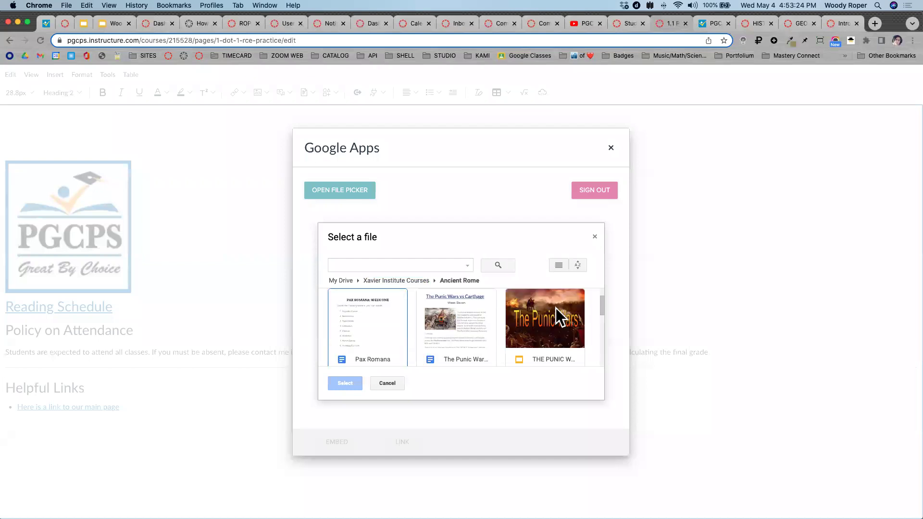
Embed the document The Punic Wars vs Carthage on the blank line above the PGCPS logo.
click(459, 309)
click(346, 381)
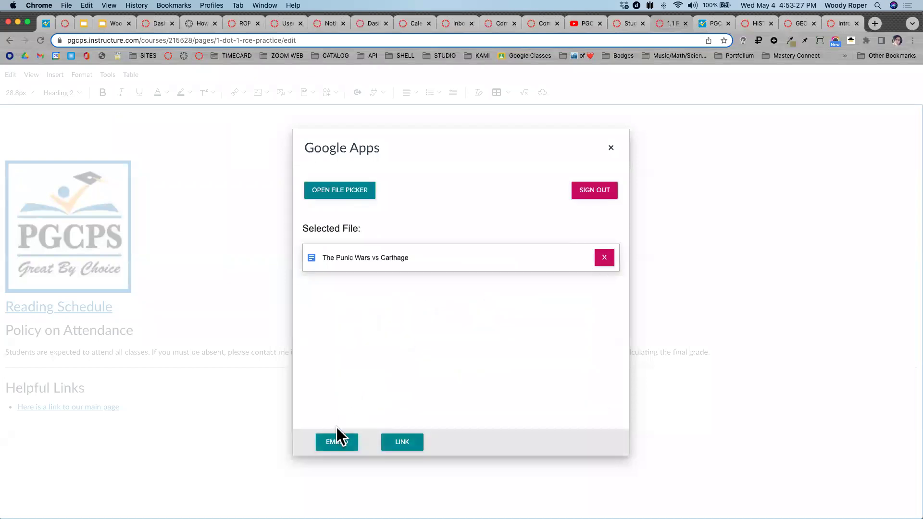
click(335, 442)
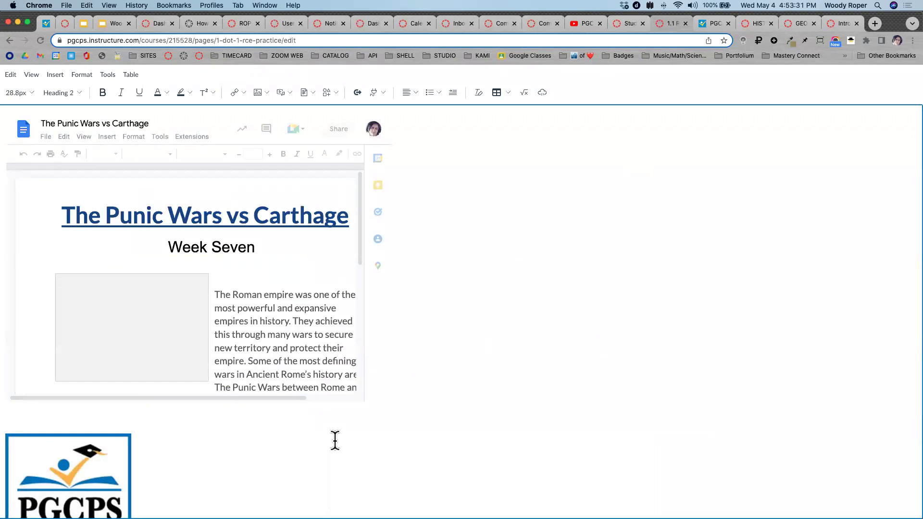
Leave the full-screen editor, save the 1.1 RCE Practice page and view the embedded document closely.
key(Escape)
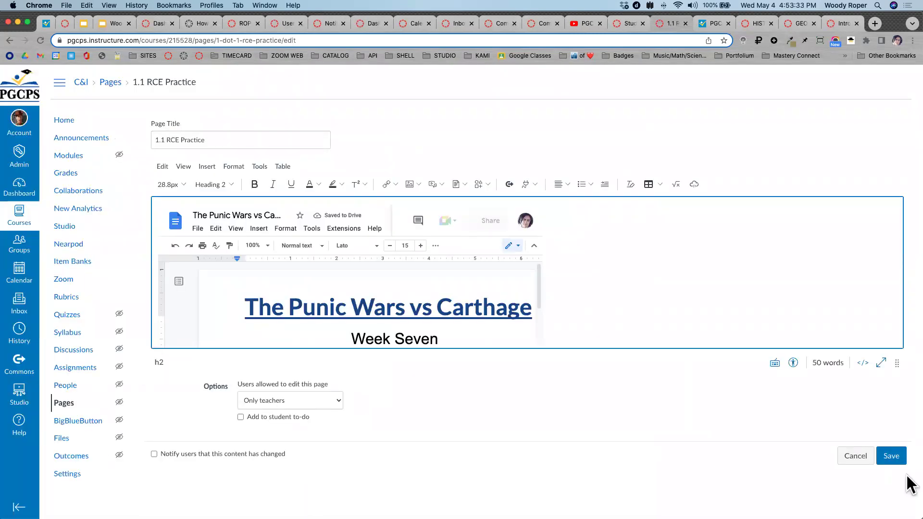
click(887, 454)
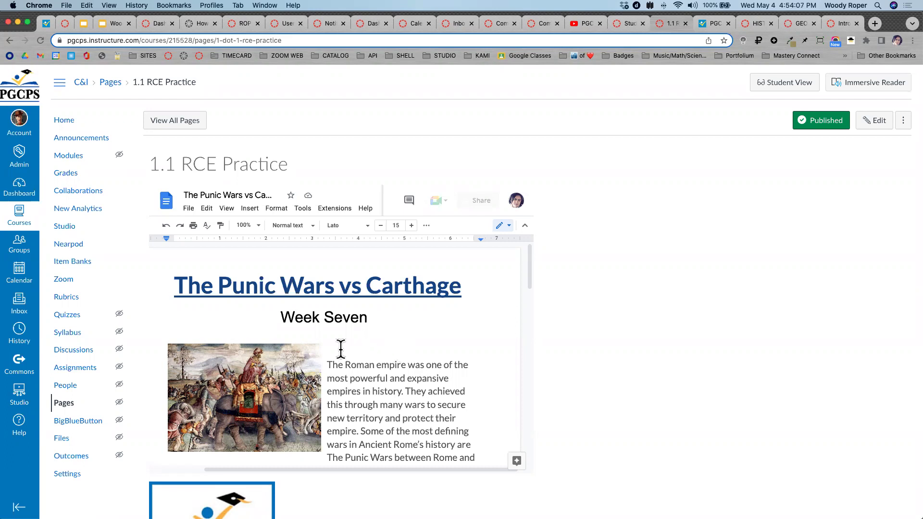
scroll(341, 348, up, 5)
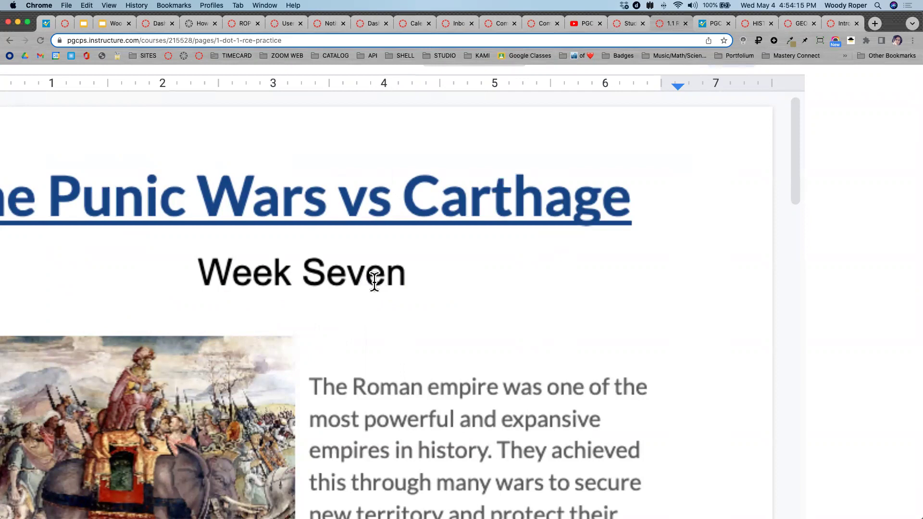
scroll(375, 283, down, 5)
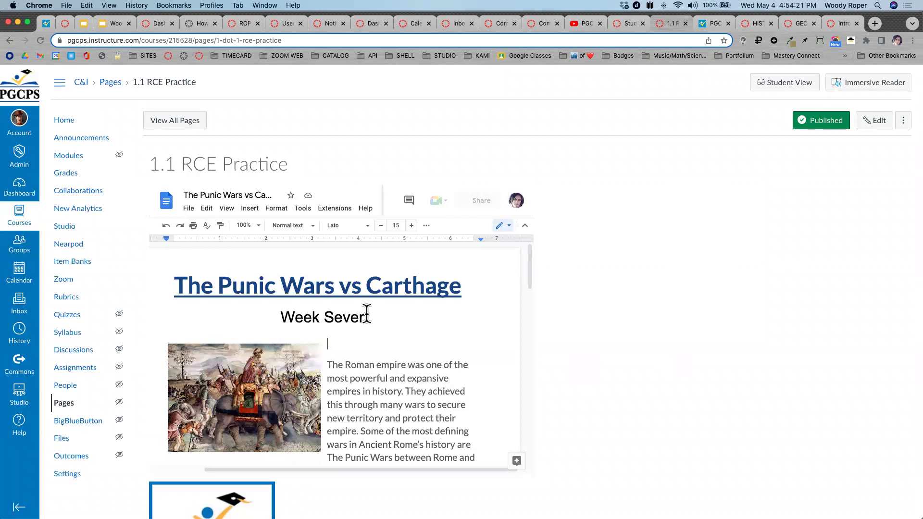
Replace the subtitle beneath "The Punic Wars vs Carthage" in the embedded document with "Week One".
text(Idd)
key(BackSpace)
key(BackSpace)
key(BackSpace)
triple_click(366, 319)
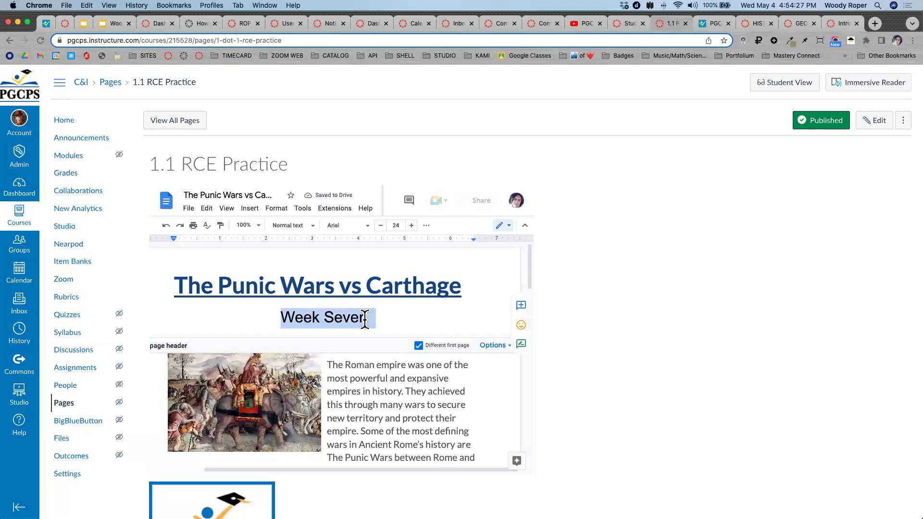
text(Week One)
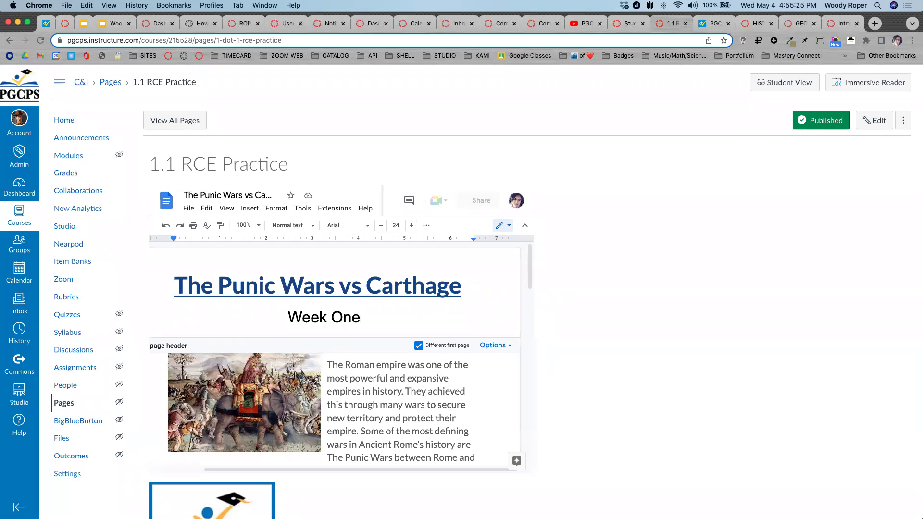
Look through the embedded document's Punic Wars text down to the Second Punic War paragraph and return to its title.
scroll(387, 313, down, 4)
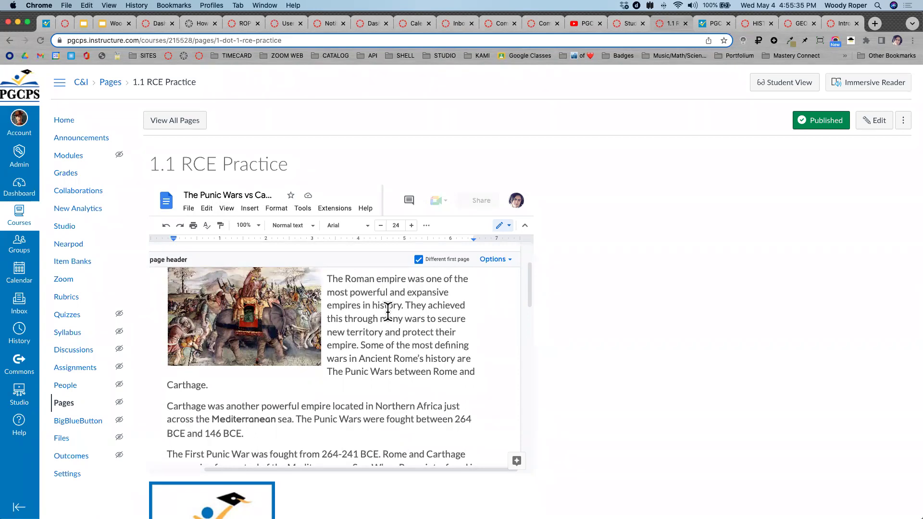
scroll(388, 313, down, 9)
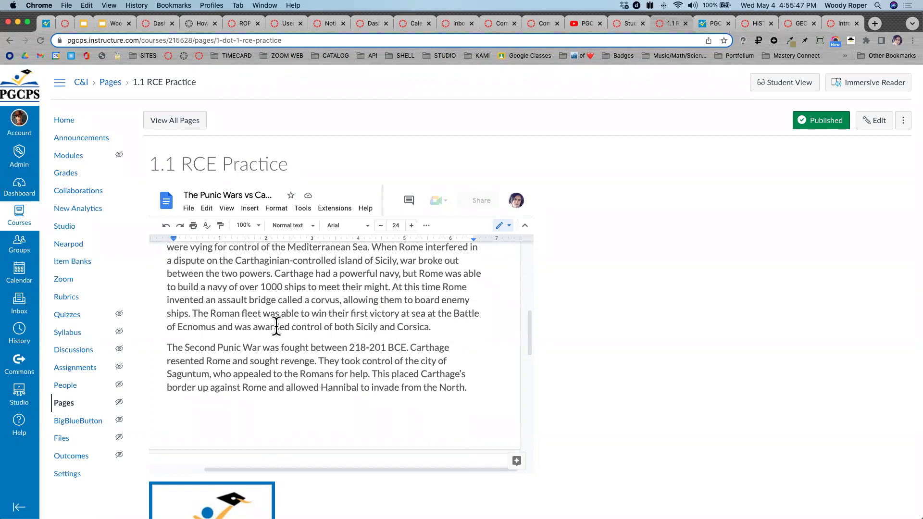
scroll(277, 327, up, 10)
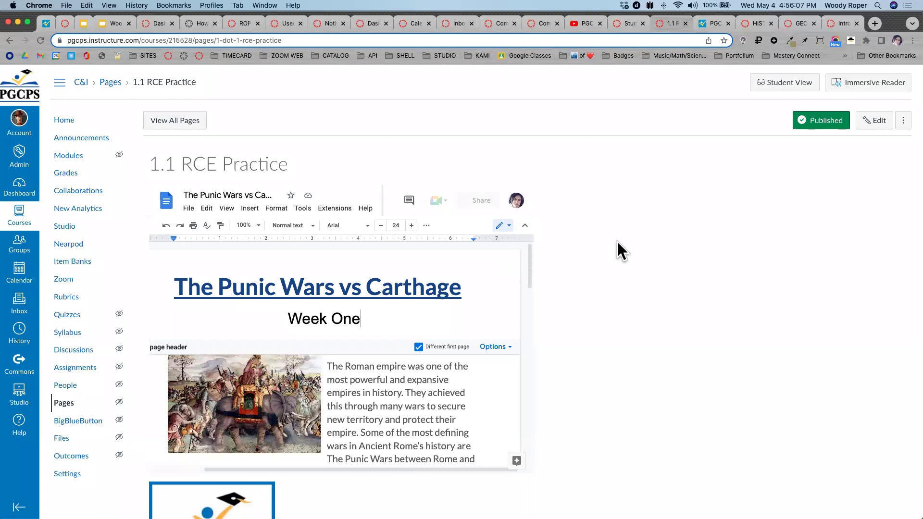
Switch to the Google Slides training presentation and advance to the "HOW I TEACH the - Rich Content Editor" slide and its picture.
click(116, 23)
key(Right)
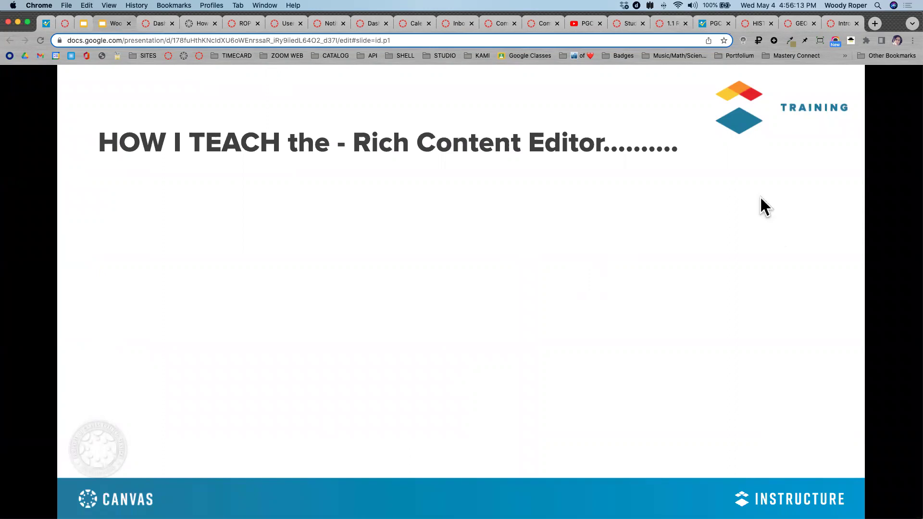
key(Right)
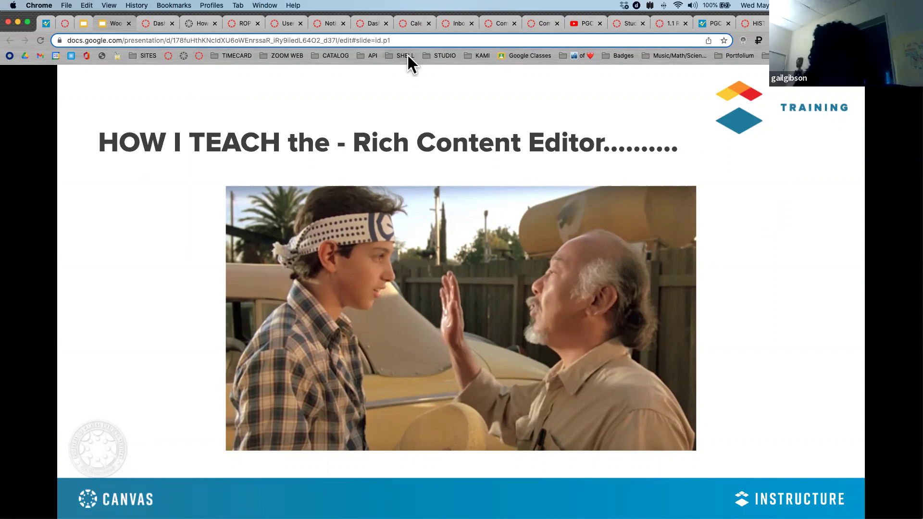
Switch back to the Canvas course, open its home page and examine the banner, welcome text, PGCPS webpage link and Quick Access Links.
click(668, 23)
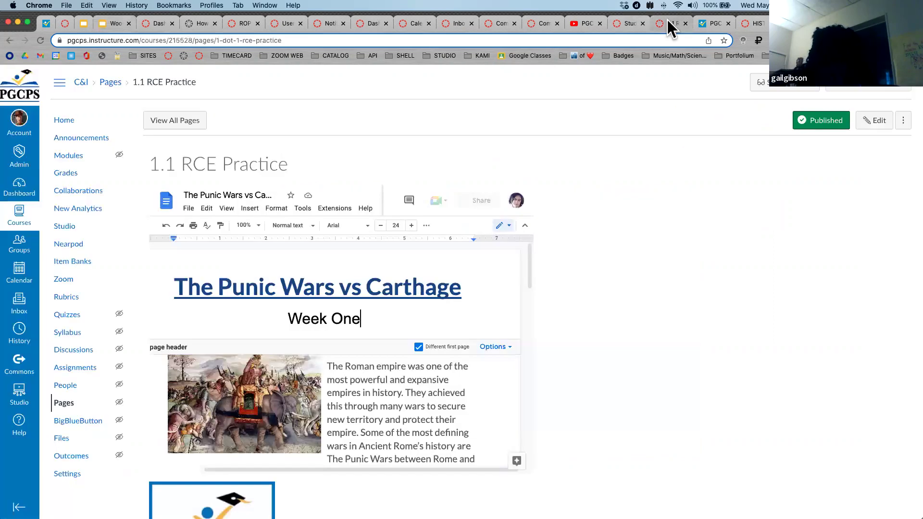
click(70, 124)
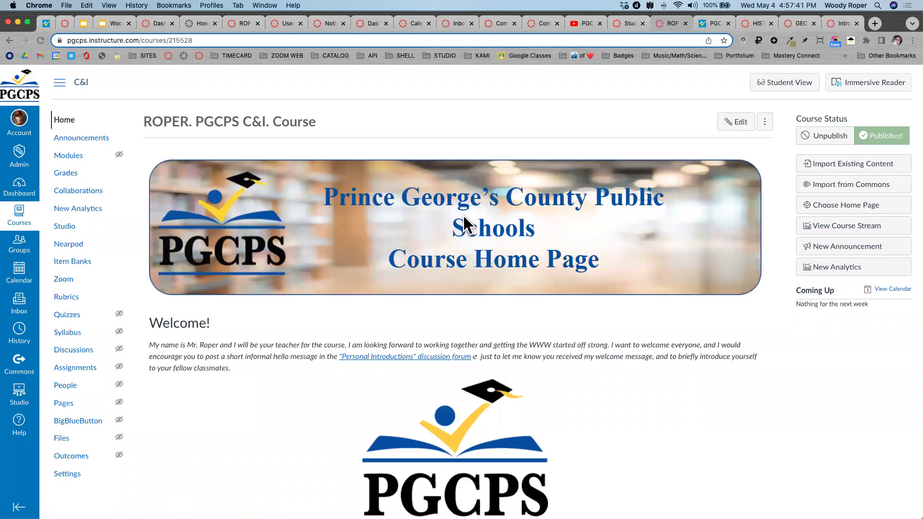
scroll(463, 215, down, 5)
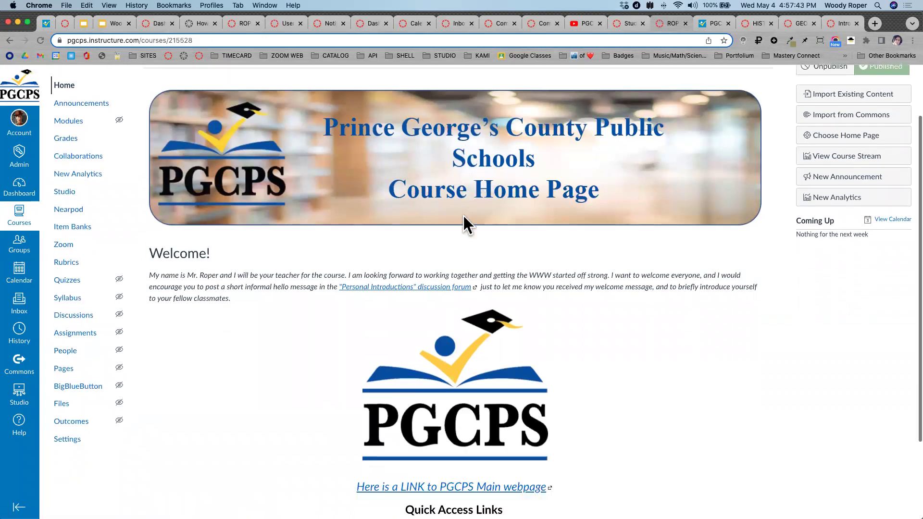
scroll(239, 476, down, 2)
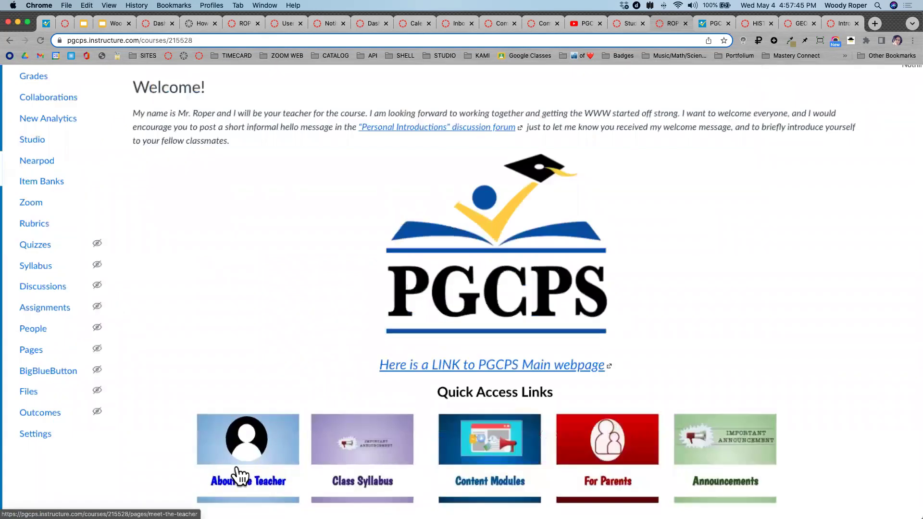
scroll(239, 476, up, 5)
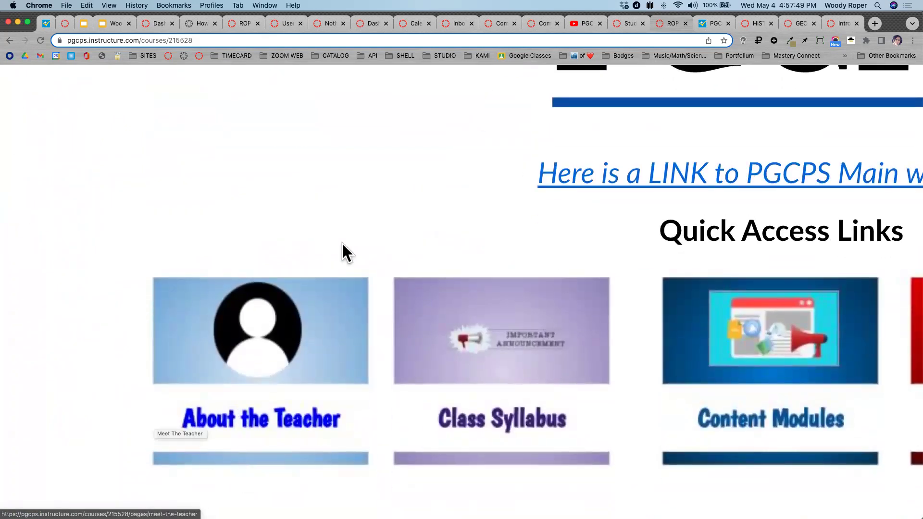
scroll(341, 242, down, 5)
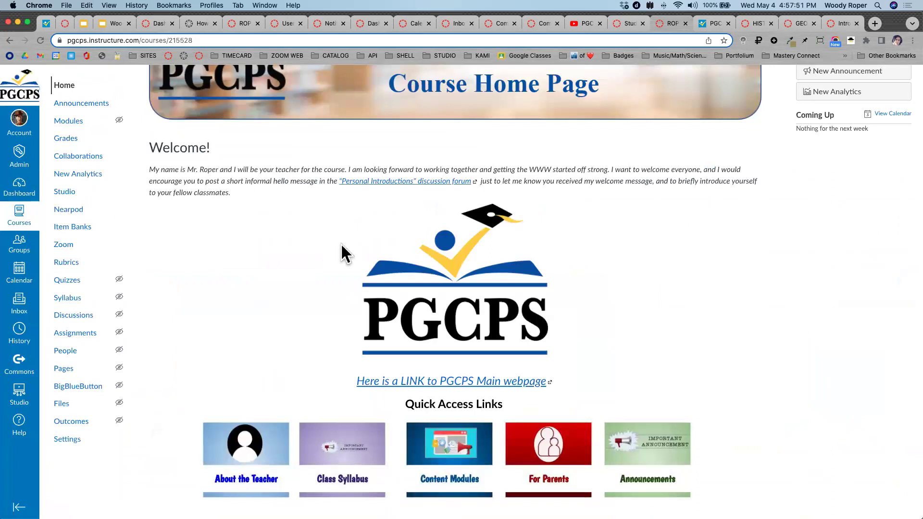
scroll(516, 388, up, 5)
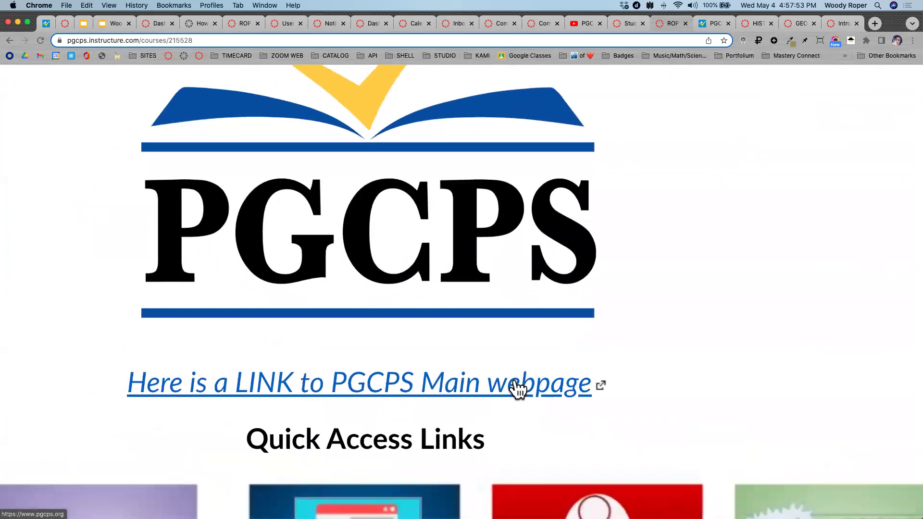
scroll(518, 388, down, 5)
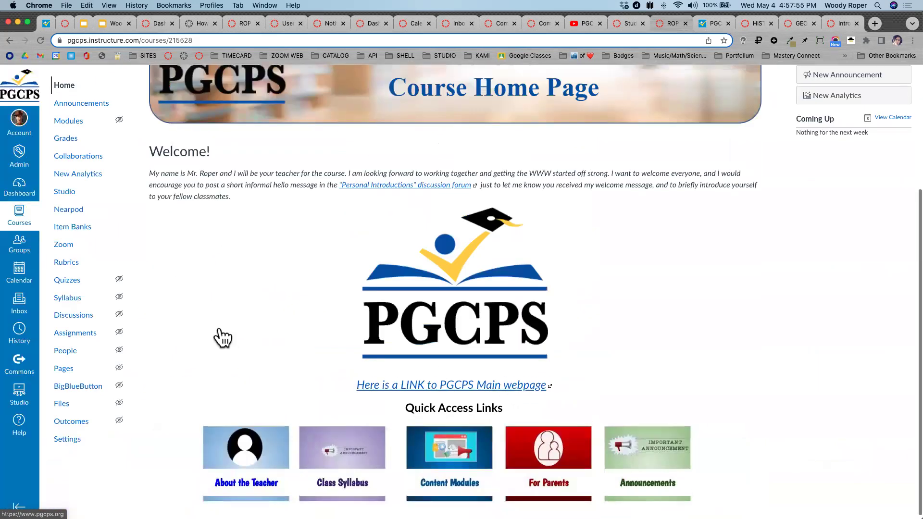
scroll(145, 192, up, 1)
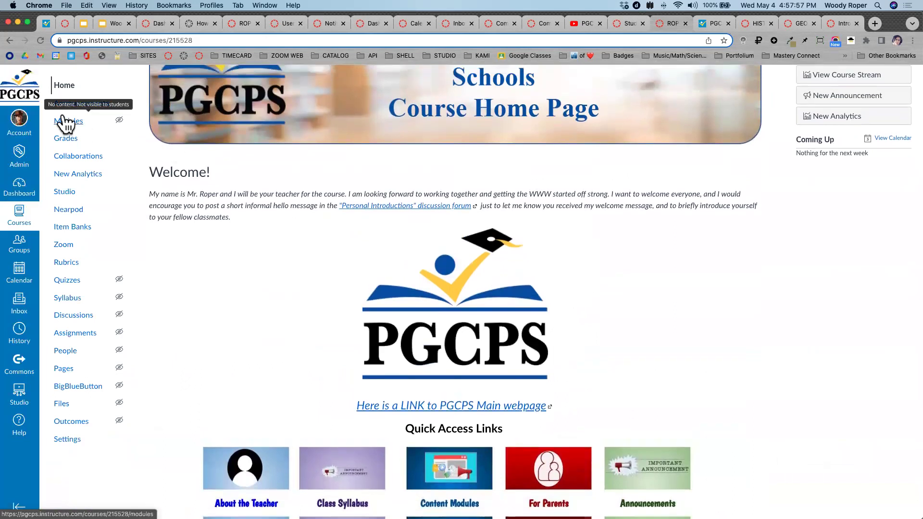
Start a new announcement in the course and view the editor's options for inserting media.
click(79, 106)
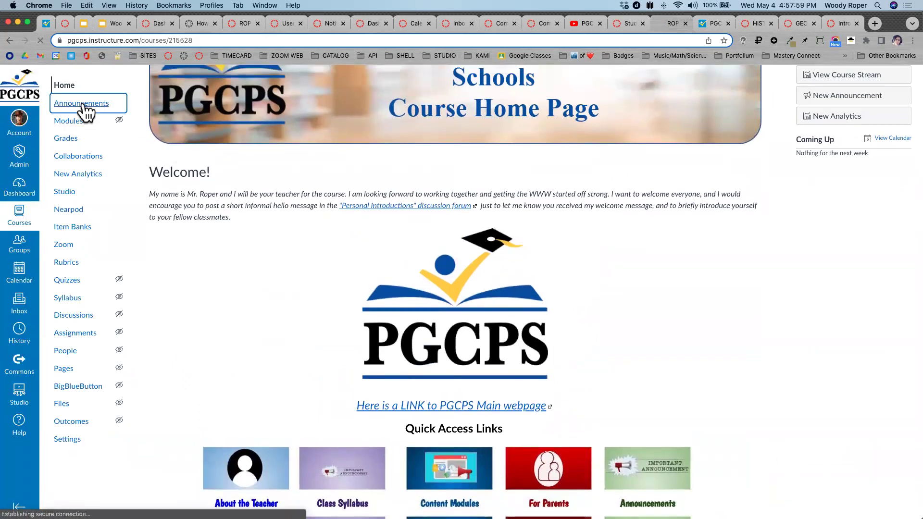
scroll(84, 111, up, 5)
scroll(84, 113, down, 5)
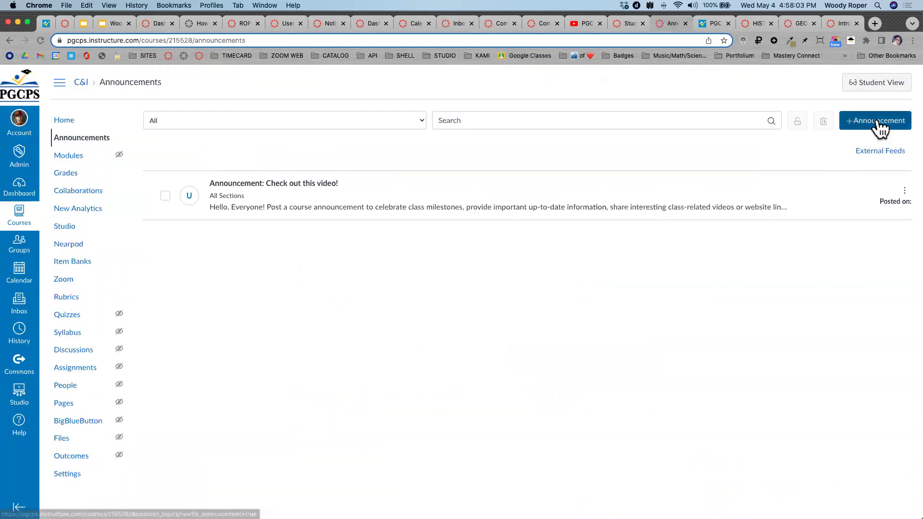
scroll(878, 123, up, 5)
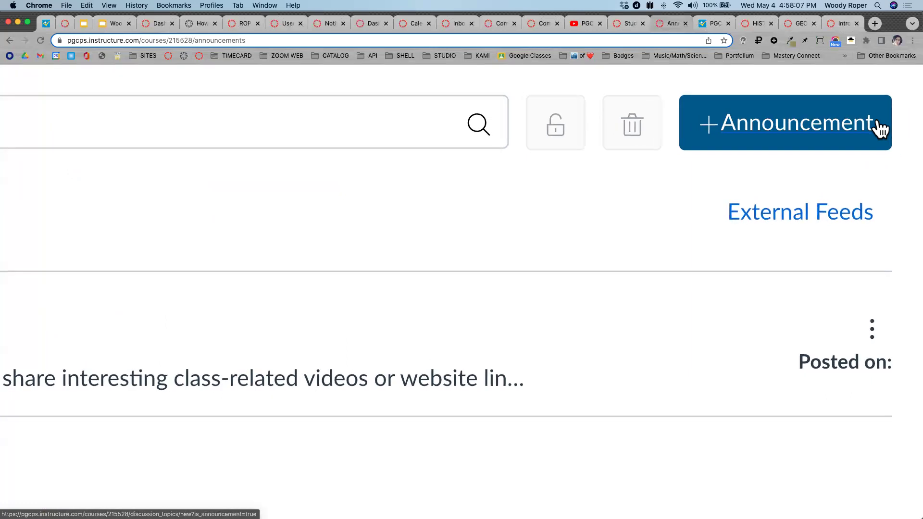
scroll(757, 137, down, 5)
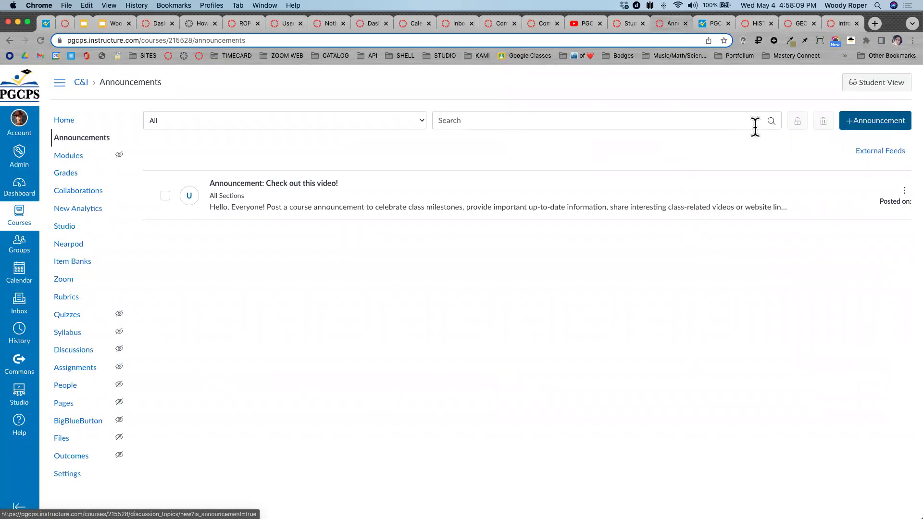
click(876, 131)
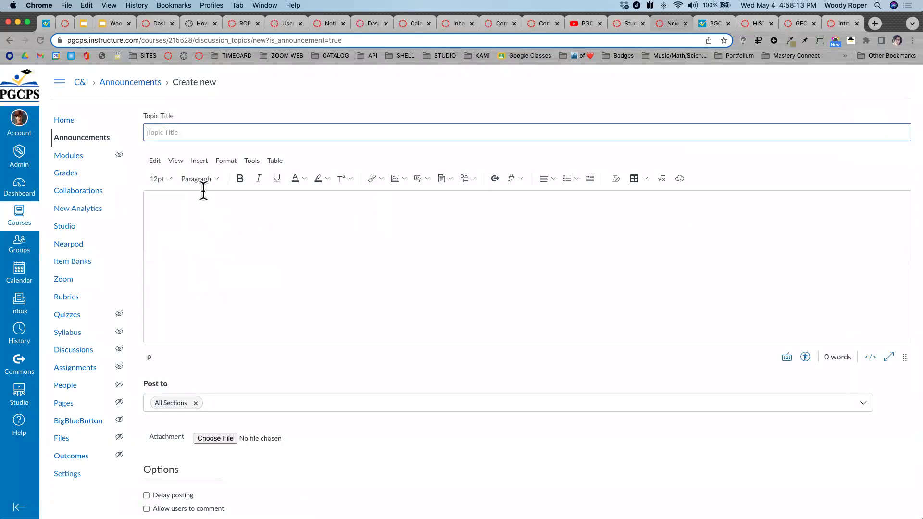
click(200, 162)
mouse_move(217, 214)
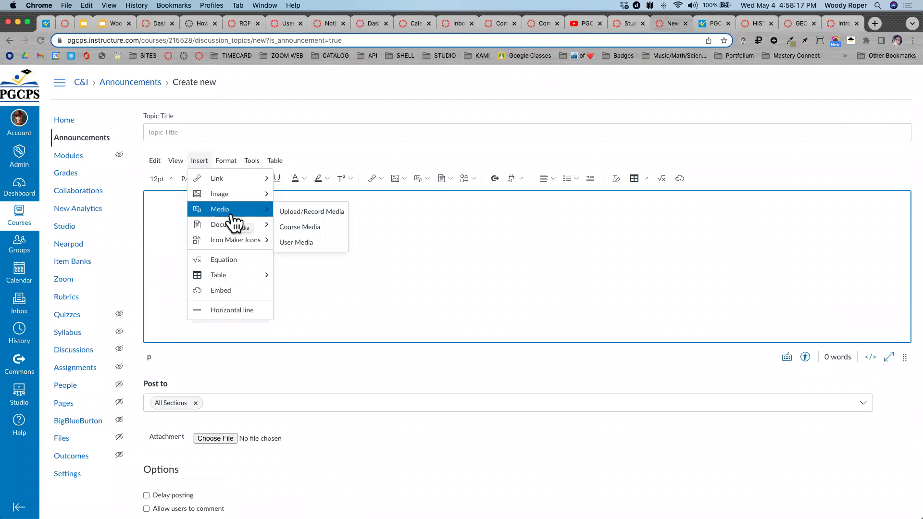
Leave the announcement unsaved, open the "Watch this week's video!" discussion for editing and look through its content.
click(84, 353)
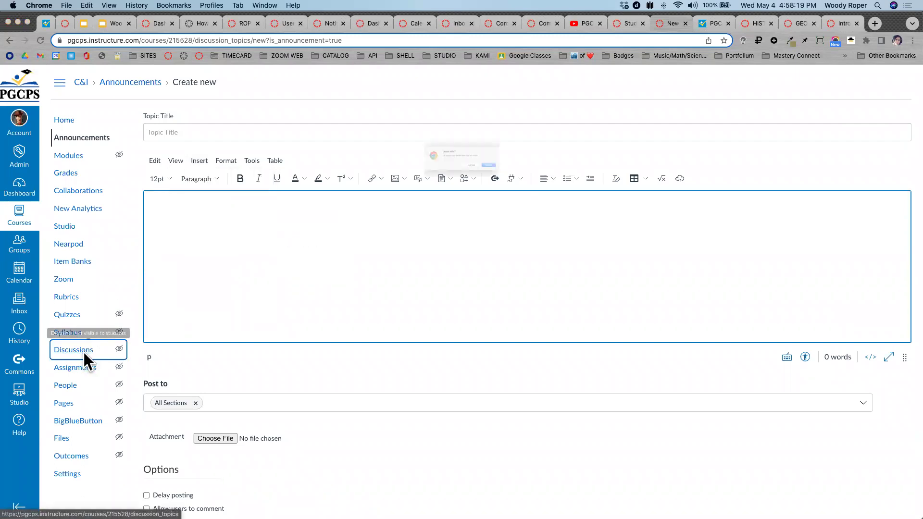
click(533, 179)
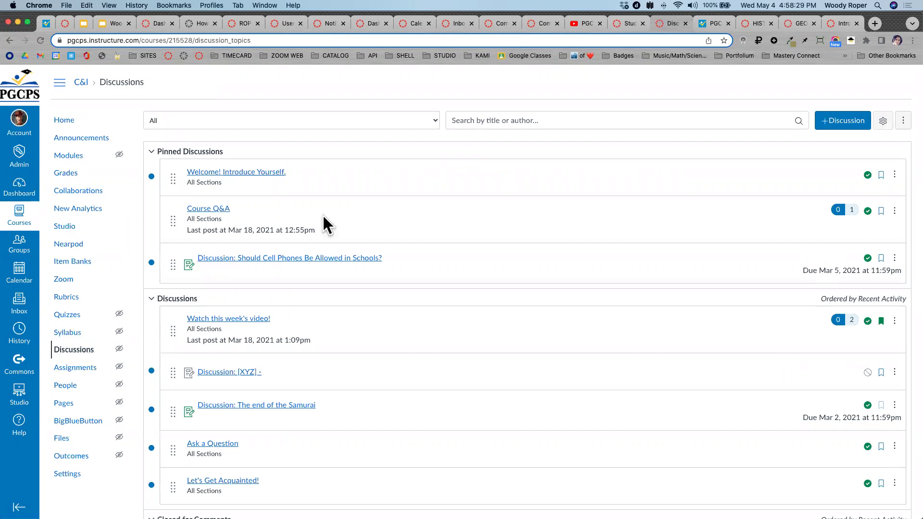
click(241, 319)
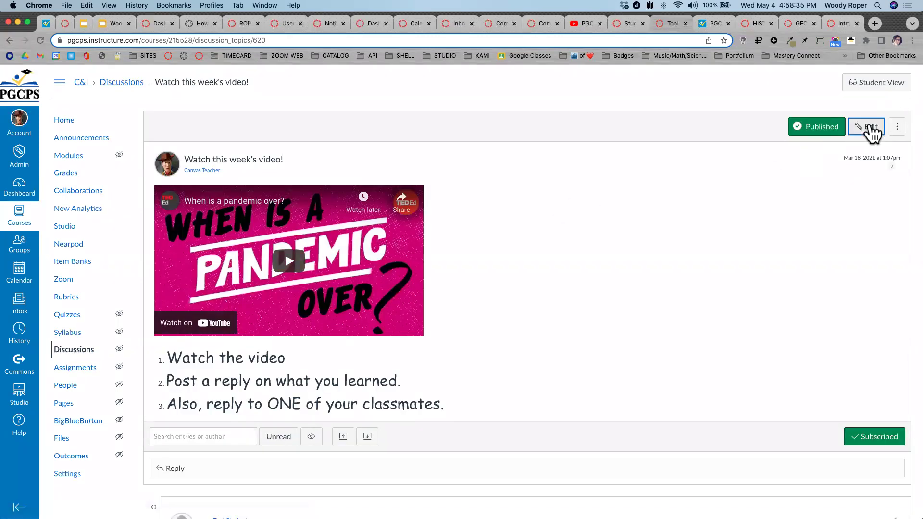
click(871, 131)
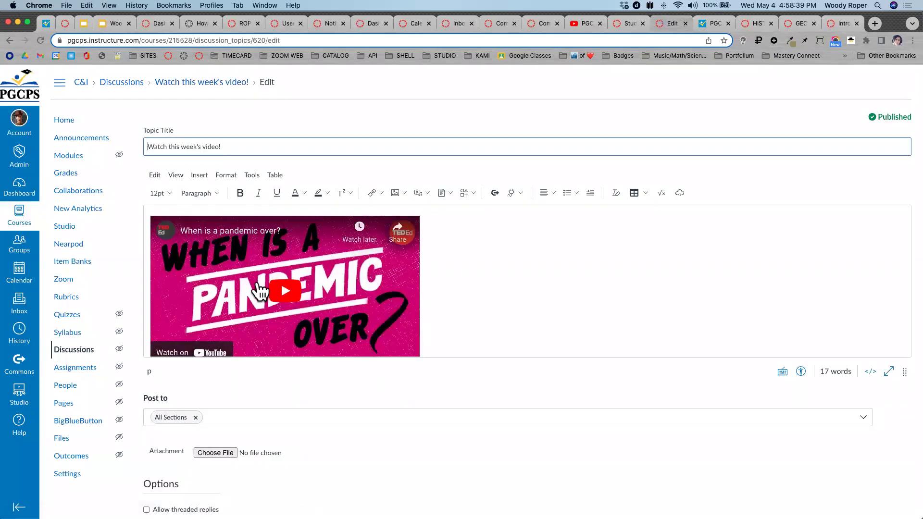
scroll(260, 291, down, 2)
scroll(260, 291, down, 1)
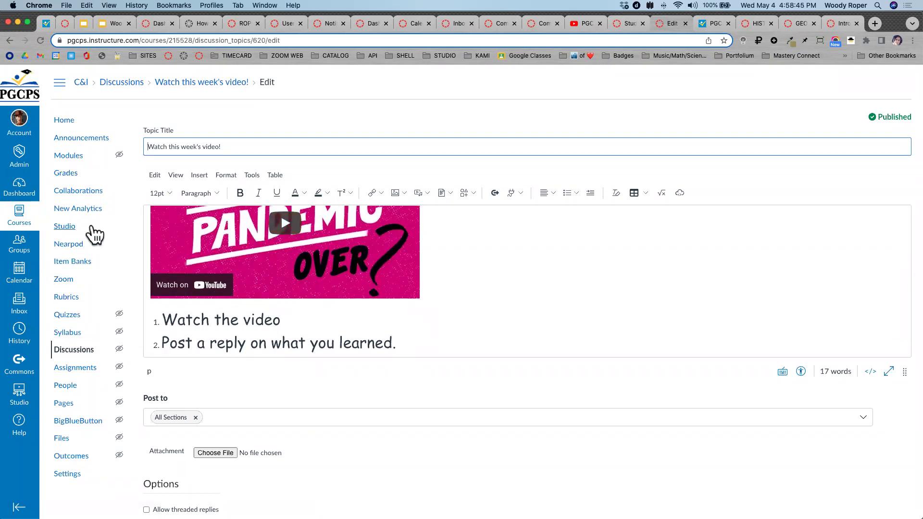
Leave the discussion without saving, start a new assignment and view the external apps available in its editor.
click(83, 368)
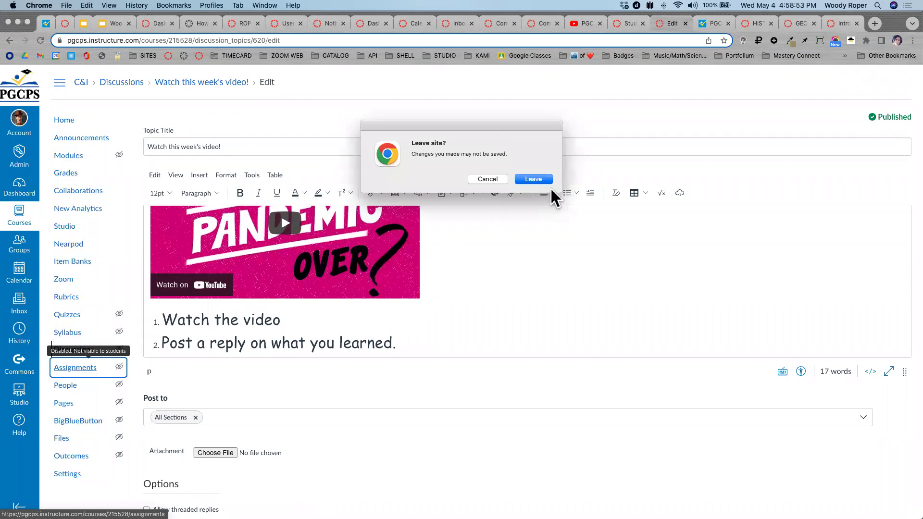
click(534, 180)
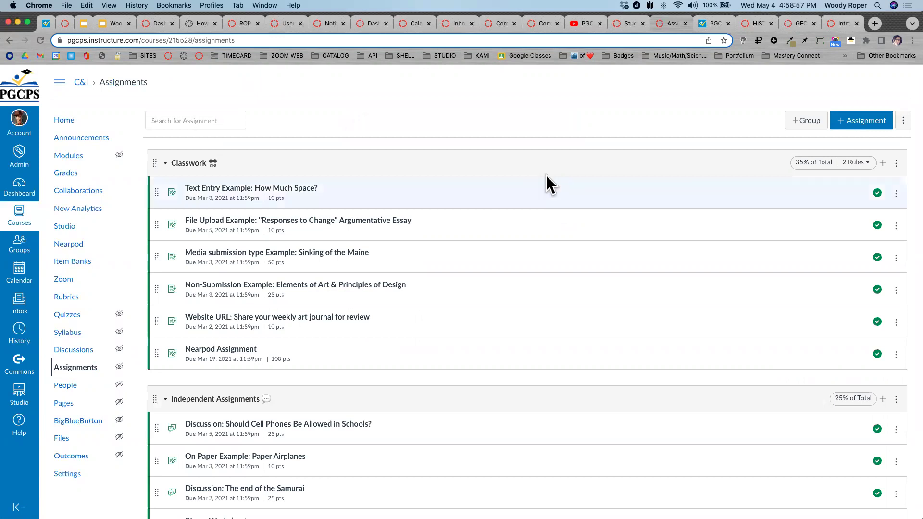
click(870, 121)
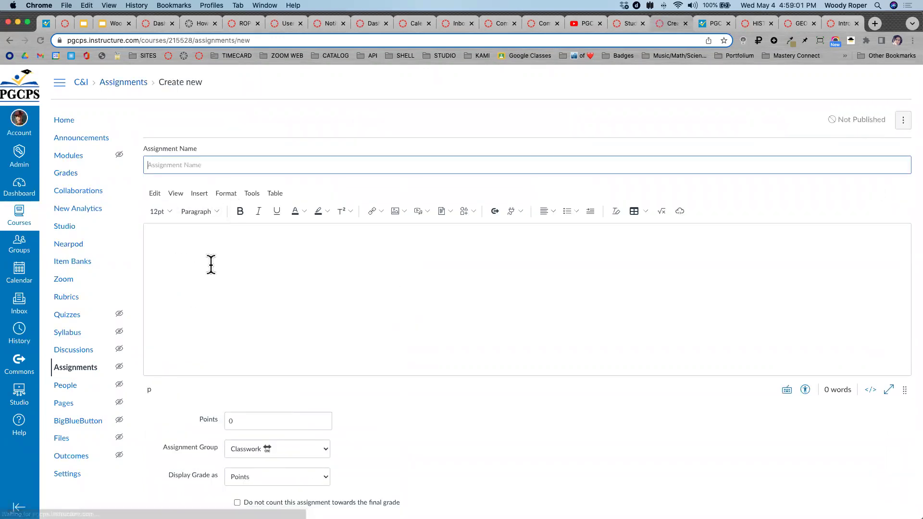
scroll(211, 265, up, 5)
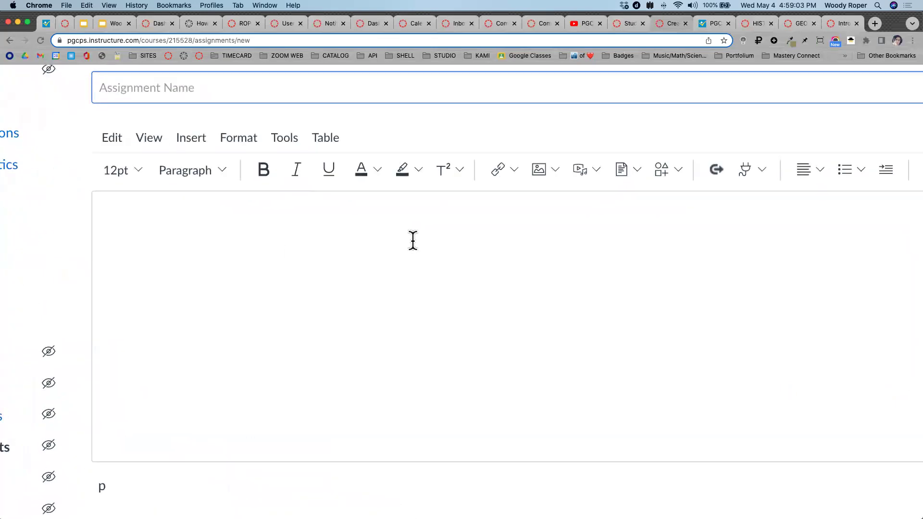
click(754, 174)
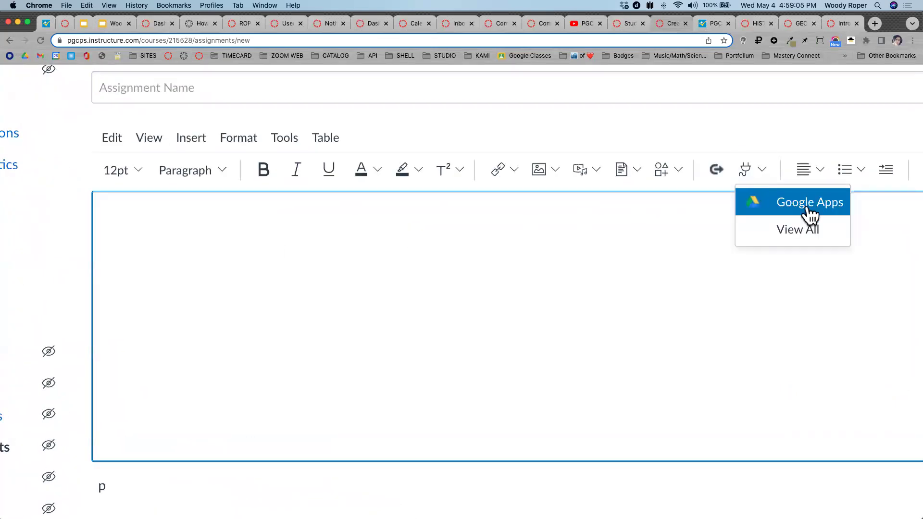
scroll(810, 215, down, 5)
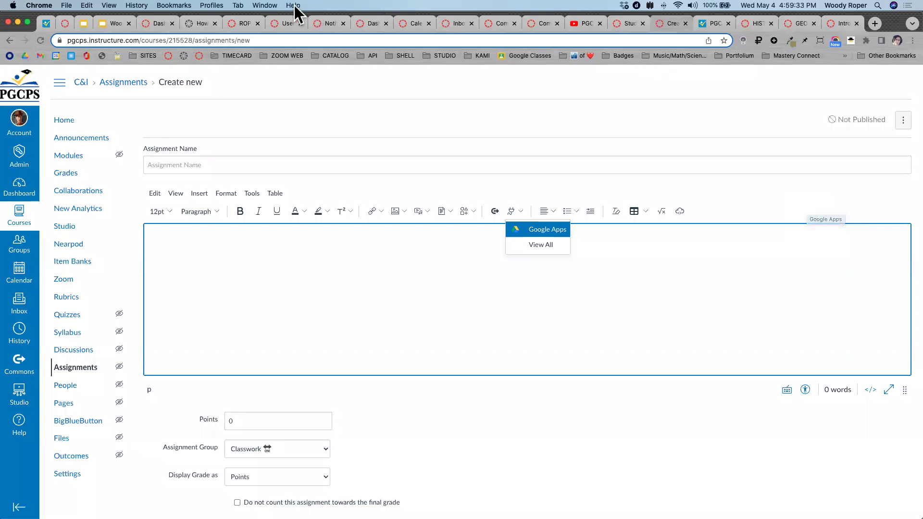
Switch to the Google Slides training presentation and advance it to the "MODULES" slide.
click(113, 27)
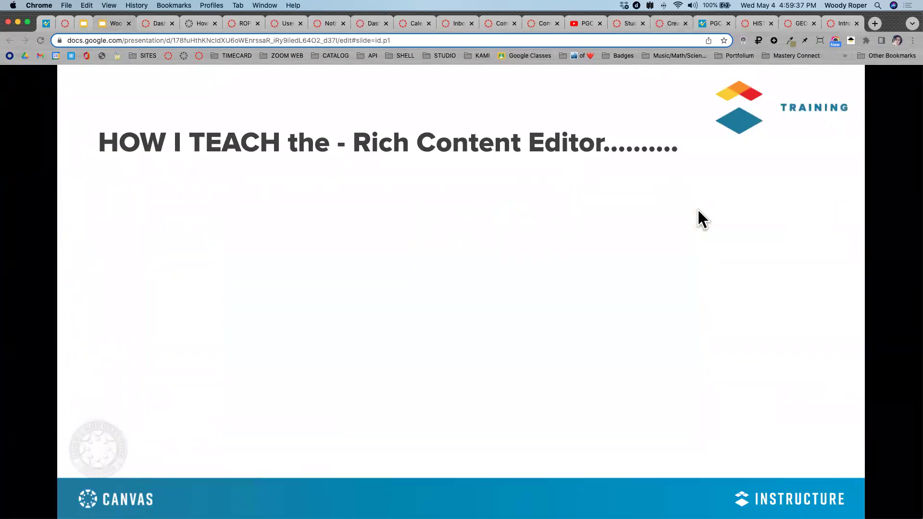
key(Right)
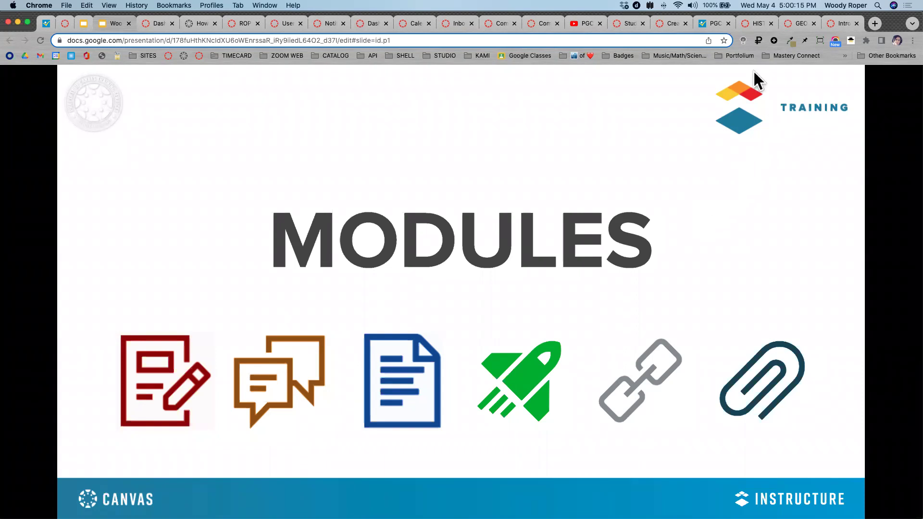
Switch back to the C&I course in Canvas, open its Modules page and skim the list of template modules.
click(710, 24)
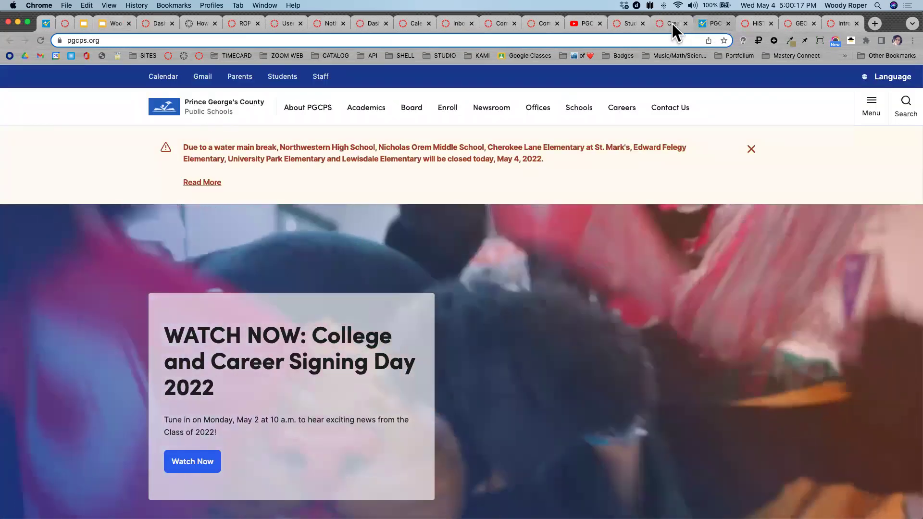
click(673, 24)
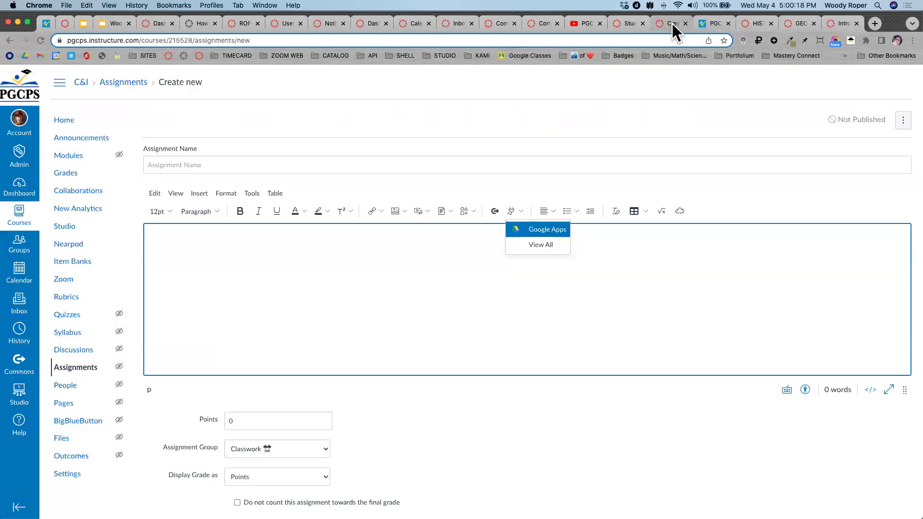
click(73, 162)
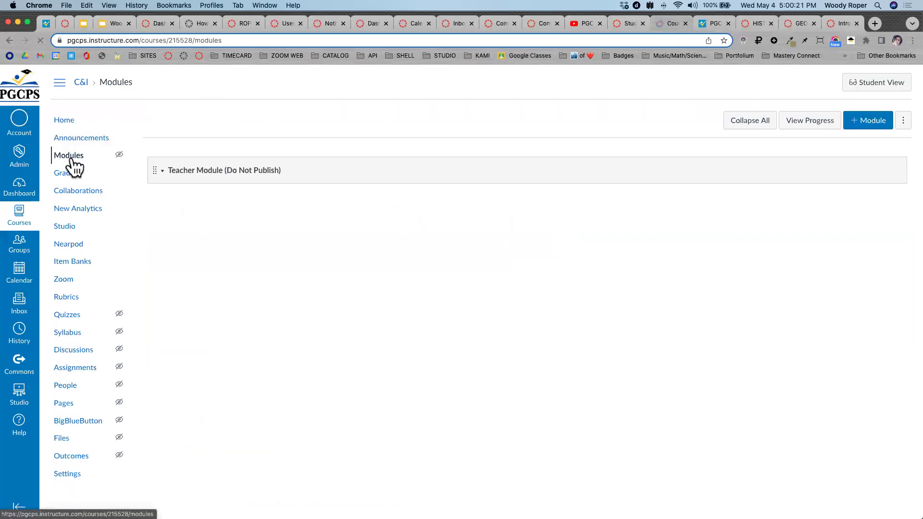
scroll(71, 161, up, 5)
scroll(71, 161, down, 10)
scroll(72, 168, up, 3)
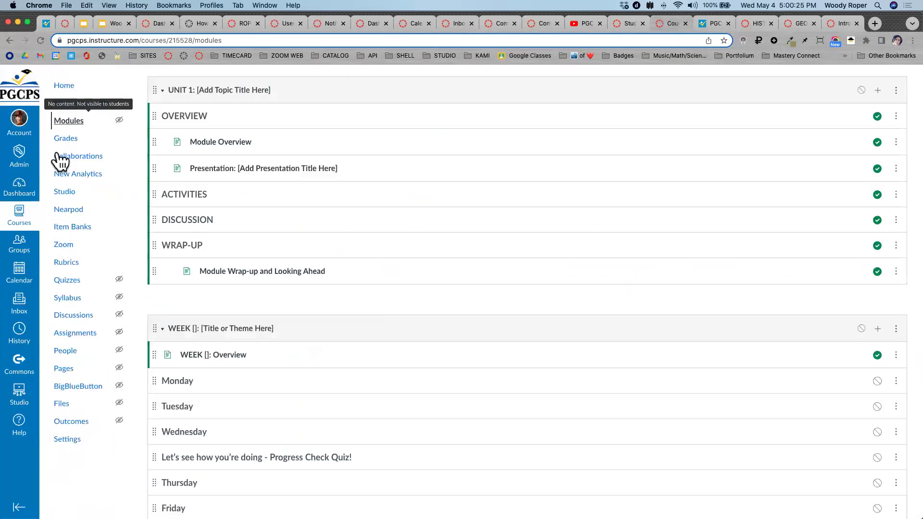
scroll(366, 233, up, 6)
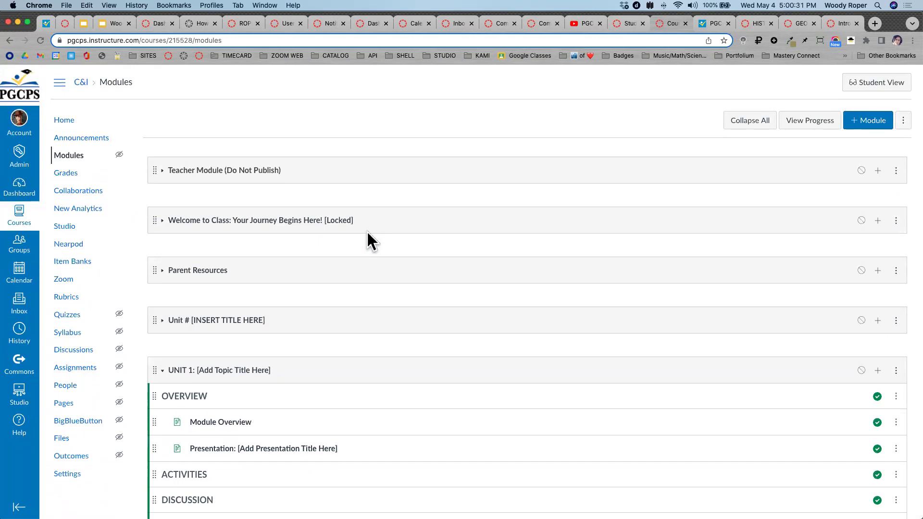
Briefly expand and collapse the Teacher Module, then expand the Welcome to Class module and examine its pages up close.
click(162, 171)
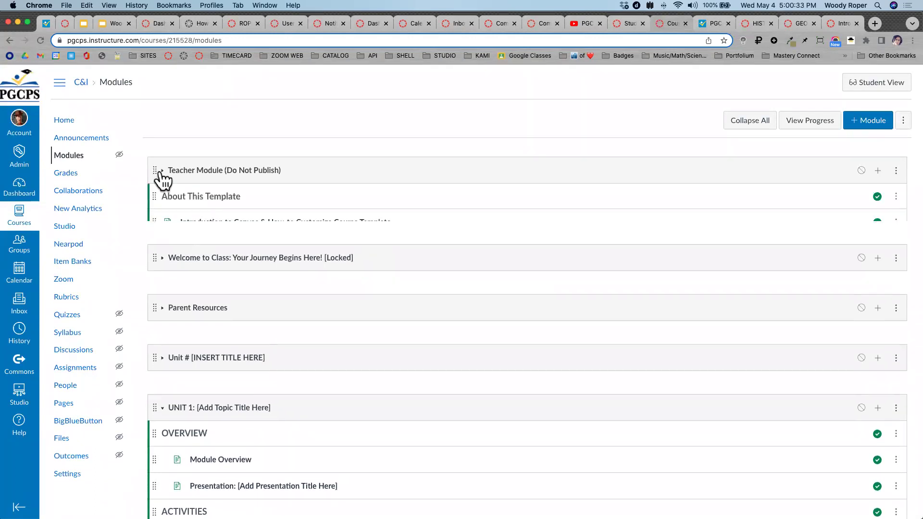
click(163, 173)
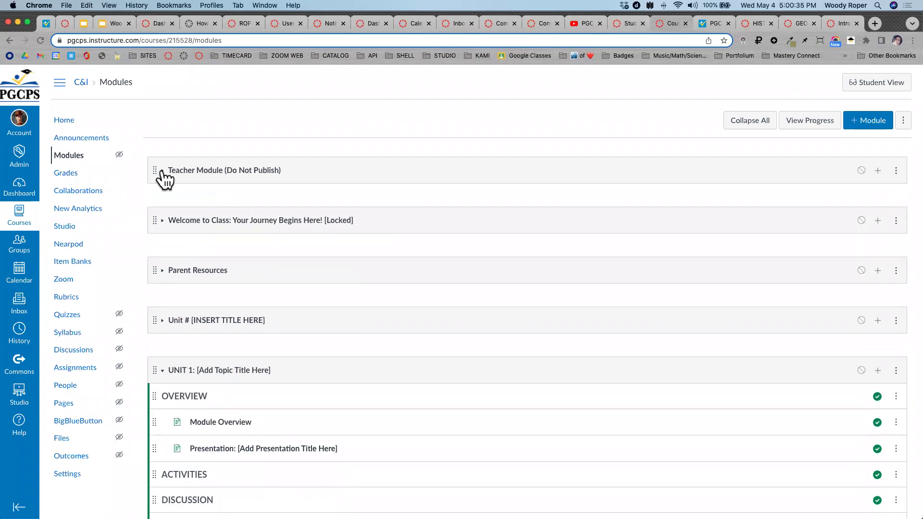
click(163, 222)
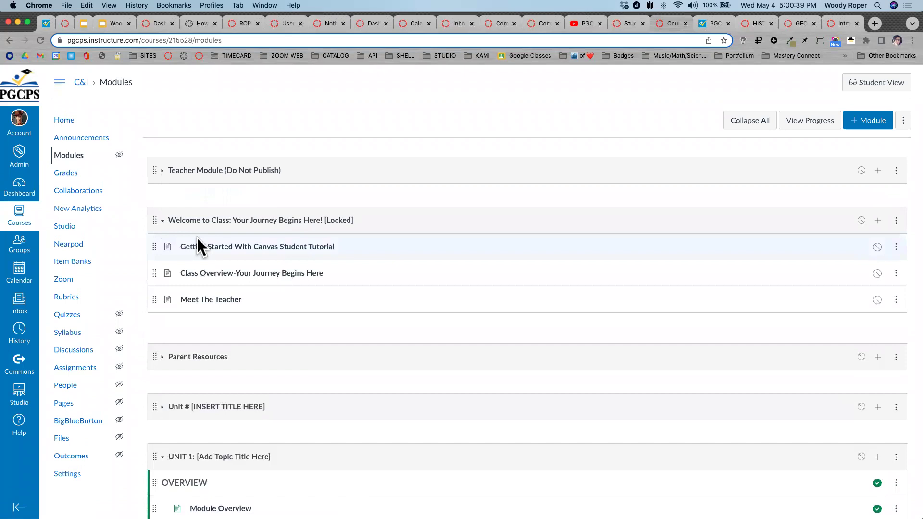
scroll(197, 236, up, 5)
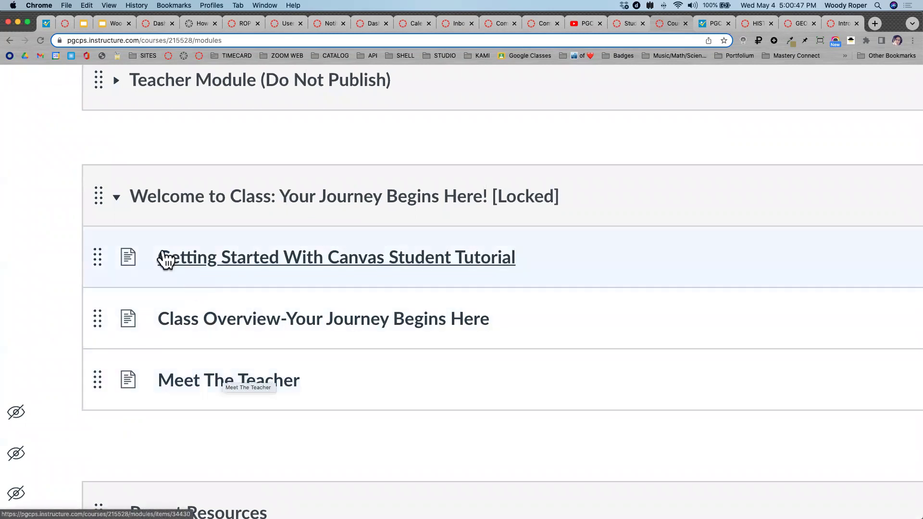
key(super+0)
scroll(162, 251, down, 1)
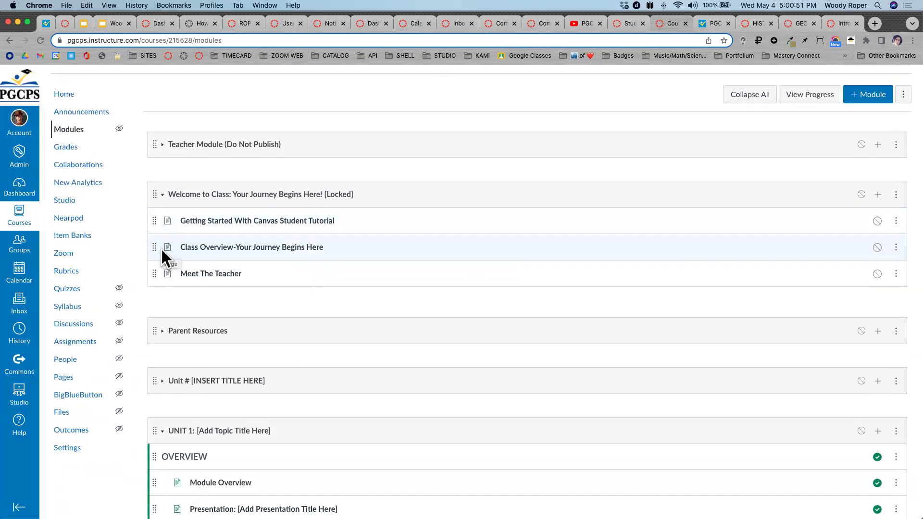
Examine how the UNIT 1 template module is organized, from its OVERVIEW section through to WRAP-UP.
scroll(160, 247, down, 4)
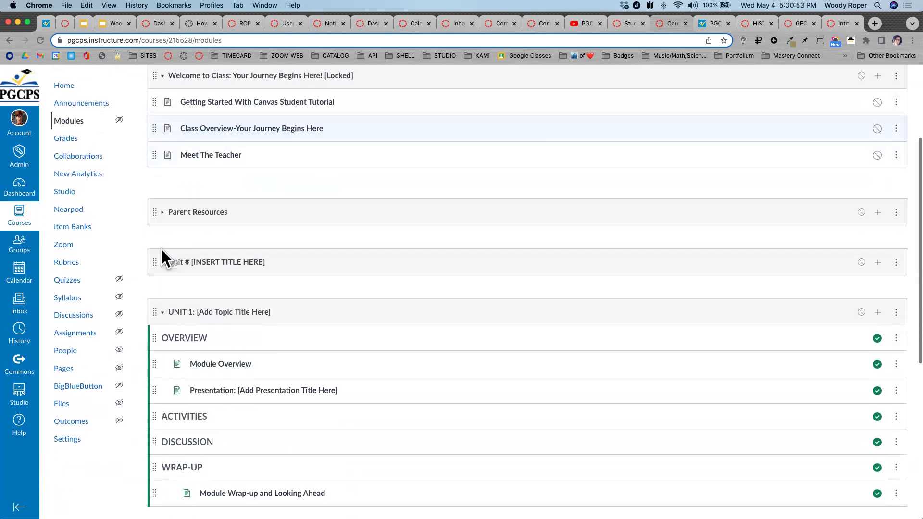
scroll(163, 260, up, 5)
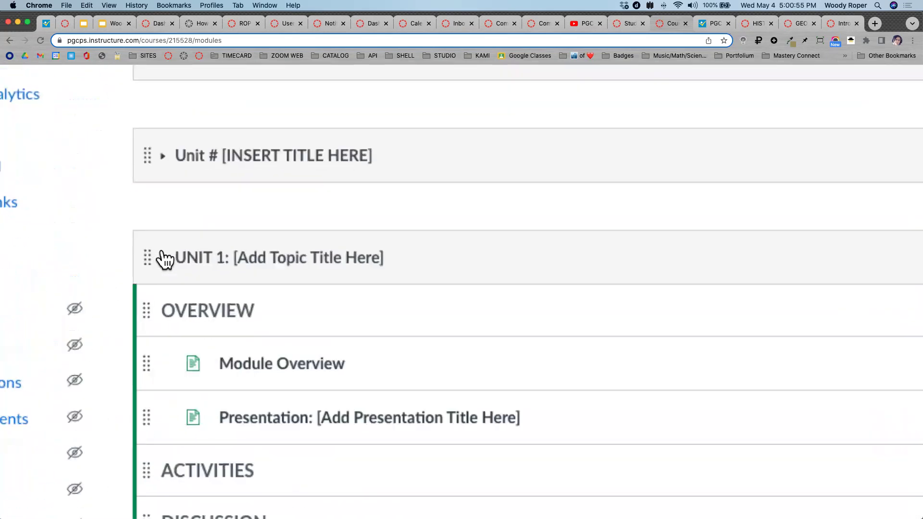
scroll(162, 252, down, 1)
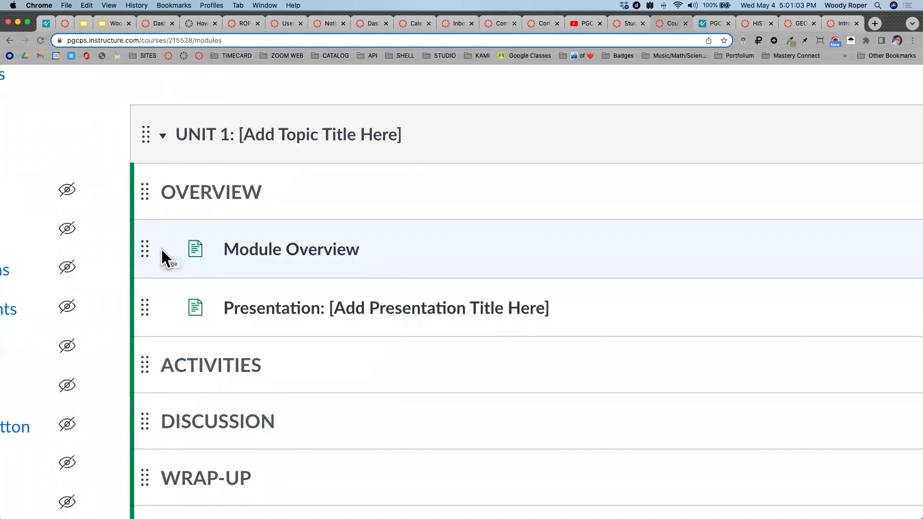
scroll(403, 190, down, 1)
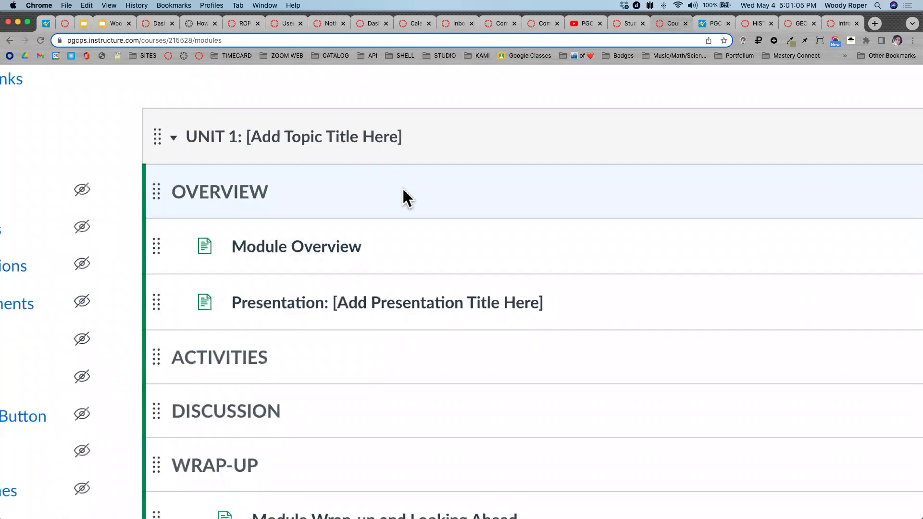
scroll(403, 190, down, 1)
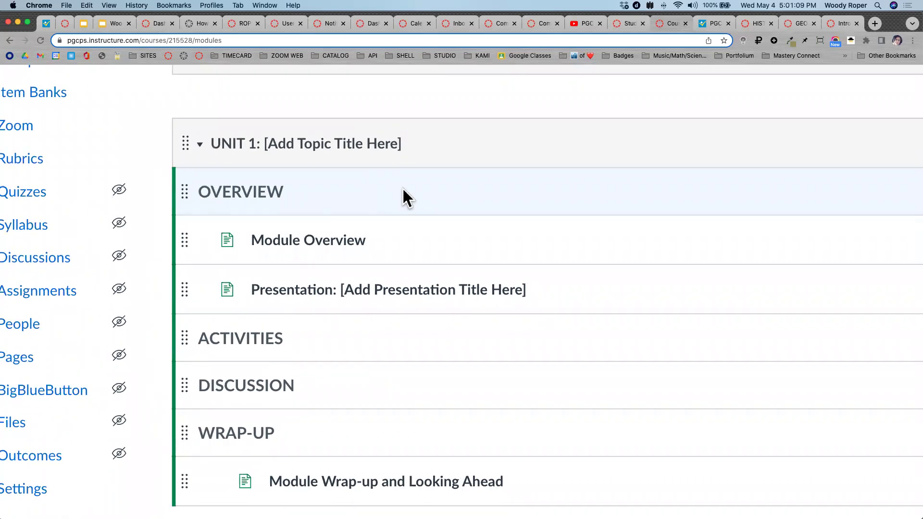
scroll(403, 197, right, 5)
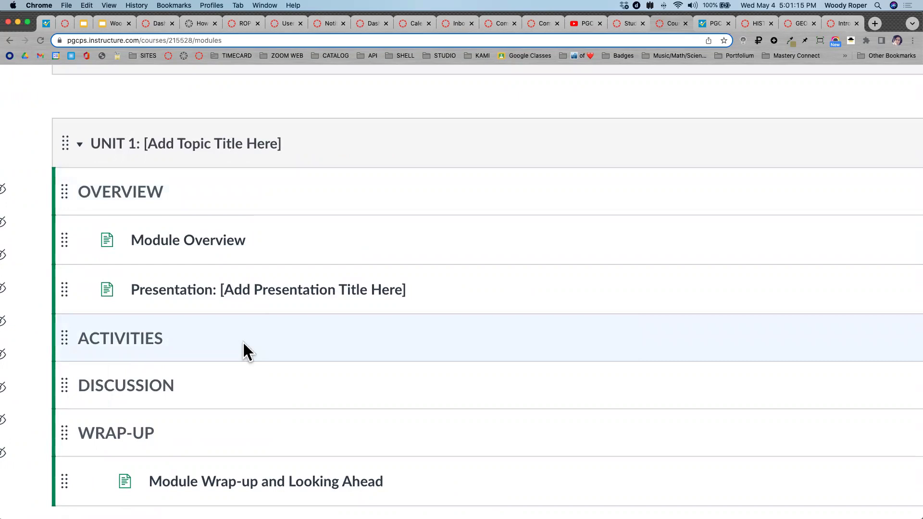
scroll(243, 343, down, 2)
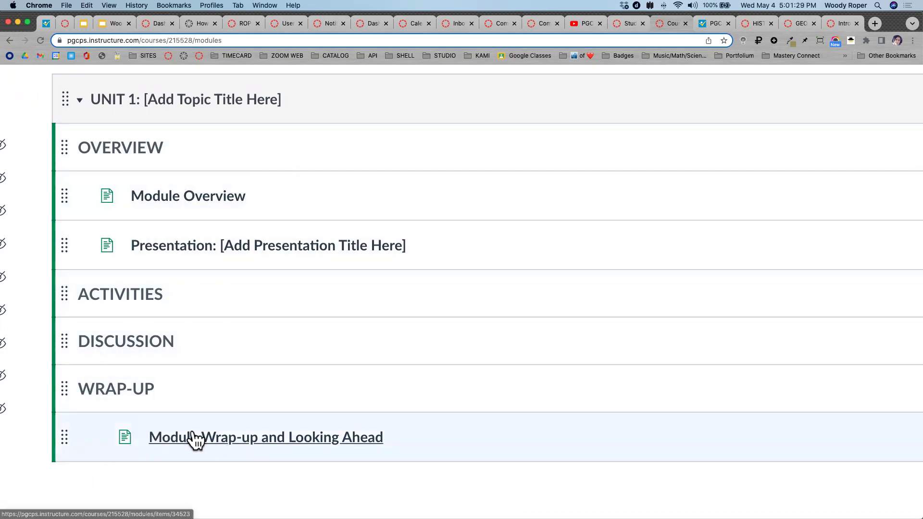
Examine the WEEK []: [Title or Theme Here] template module, from its overview page through the weekday headers to the wrap-up.
scroll(196, 440, down, 5)
scroll(196, 441, down, 5)
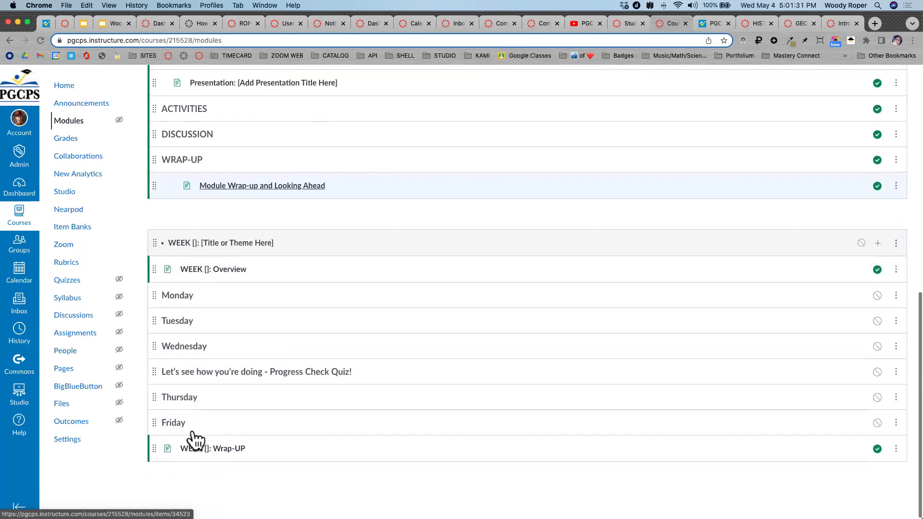
scroll(195, 439, up, 5)
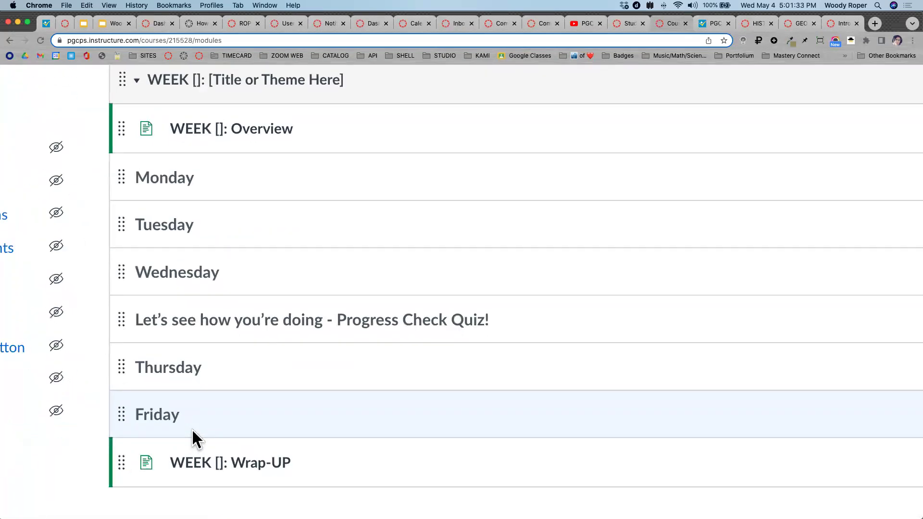
scroll(191, 428, up, 1)
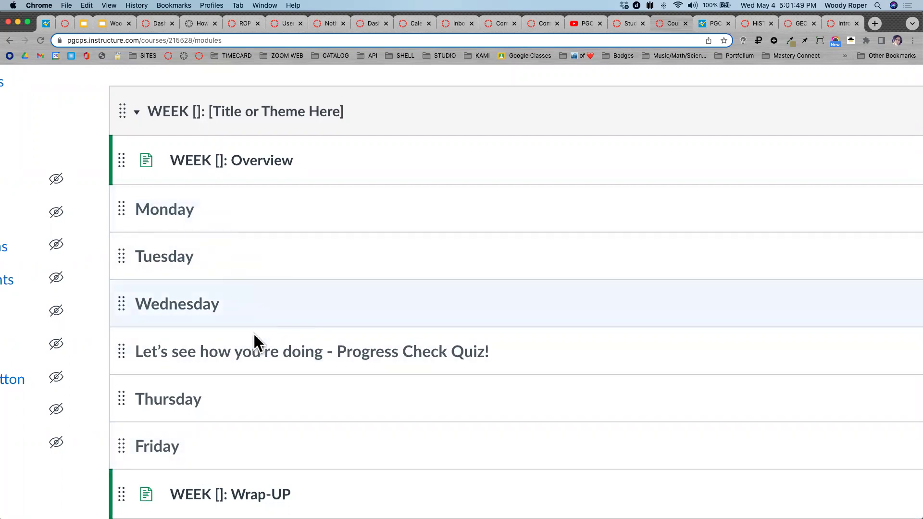
scroll(223, 409, down, 5)
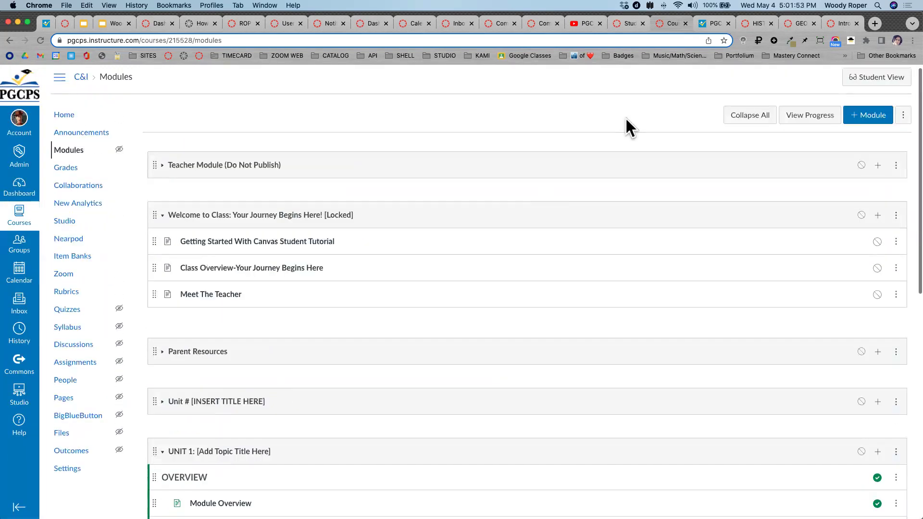
Switch to the HIST 326 course and open its Modules page.
click(761, 22)
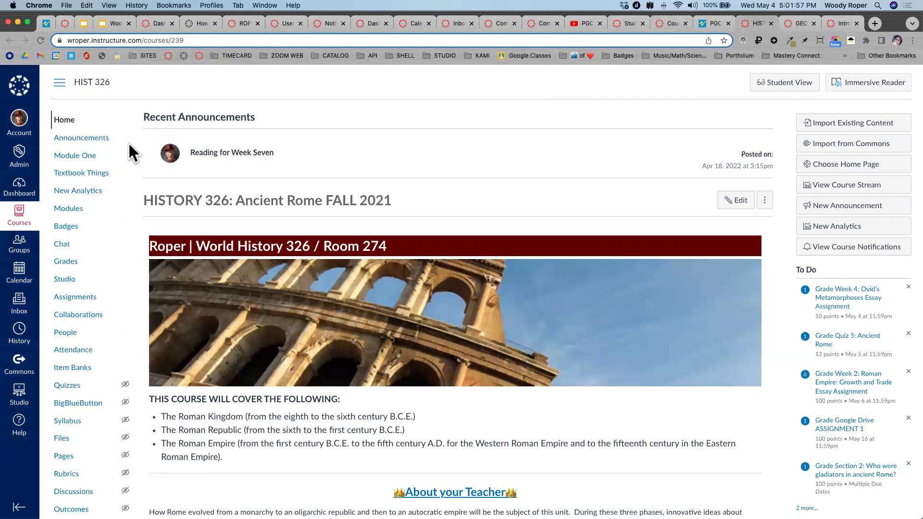
click(73, 210)
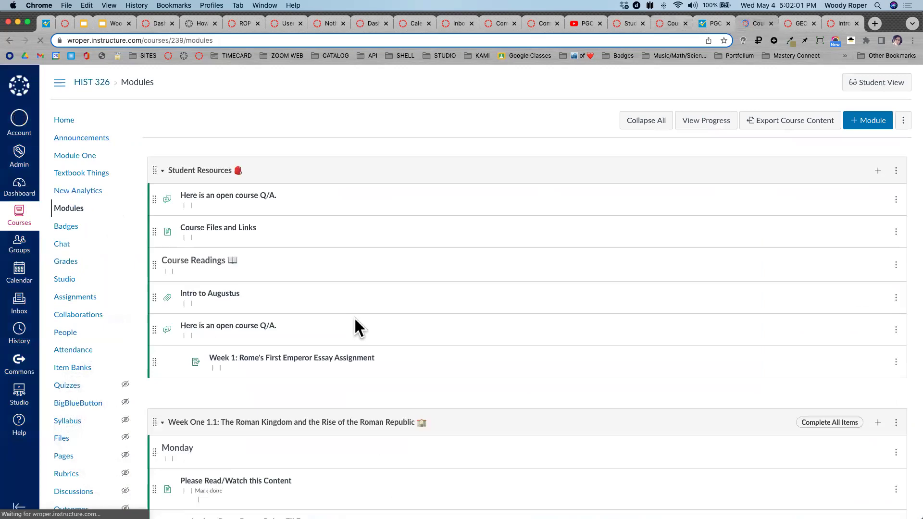
scroll(345, 308, down, 5)
scroll(186, 178, up, 10)
Expand the Student Resources module and examine its discussions, course files and readings up close.
click(164, 172)
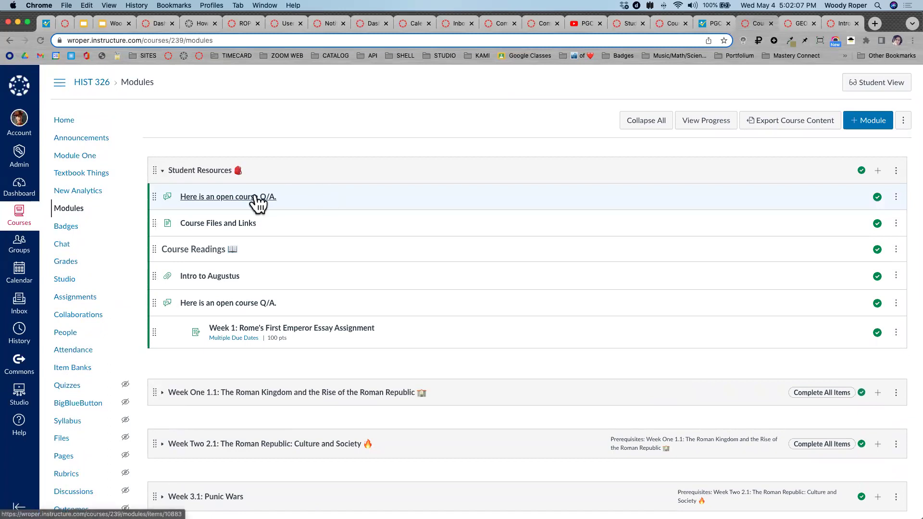
scroll(258, 201, up, 5)
scroll(258, 201, down, 3)
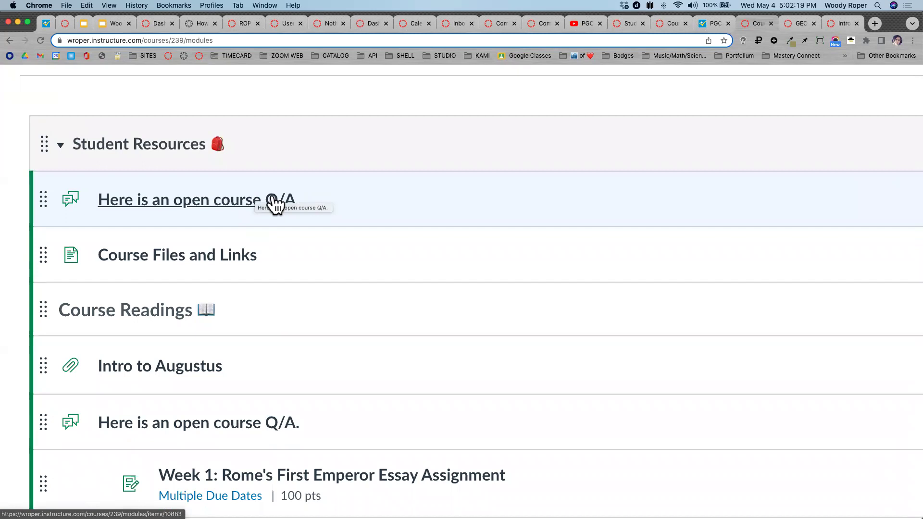
scroll(274, 202, down, 5)
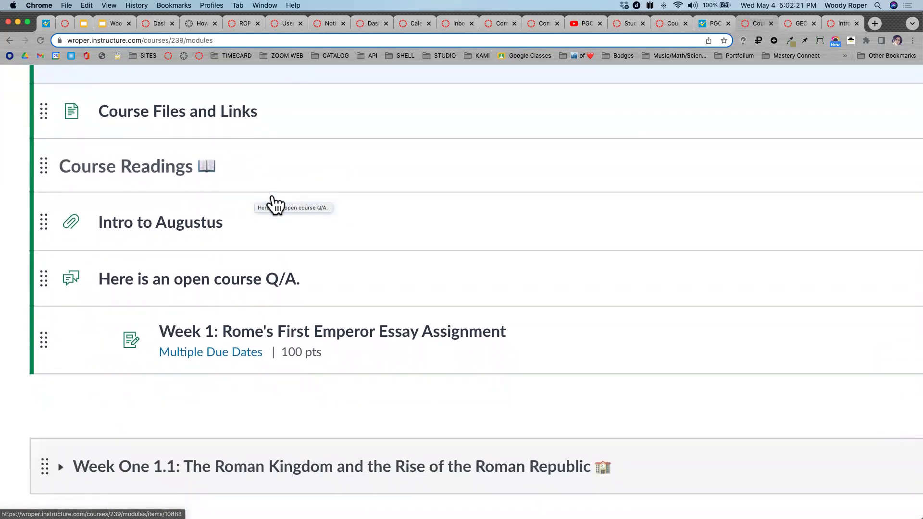
key(super+0)
Expand the Week One 1.1 module and look through its content from Monday to Friday.
scroll(272, 197, down, 4)
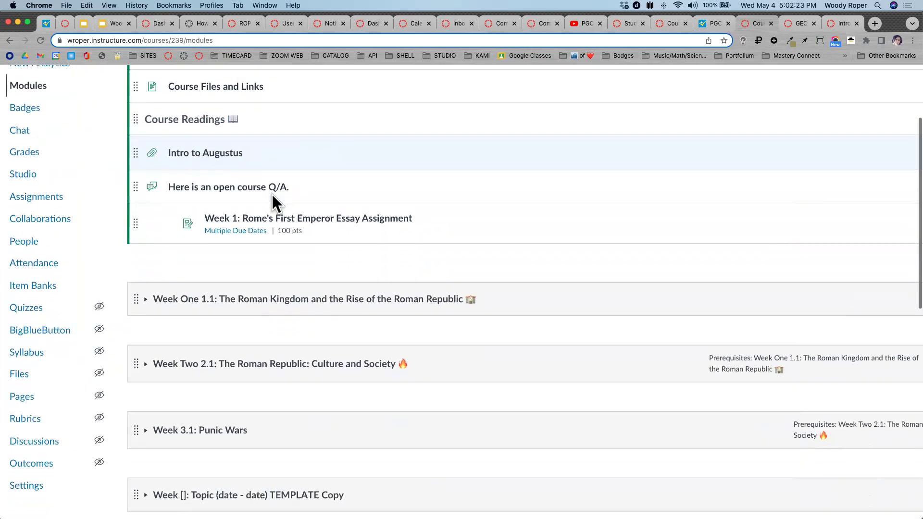
click(153, 236)
scroll(150, 236, down, 3)
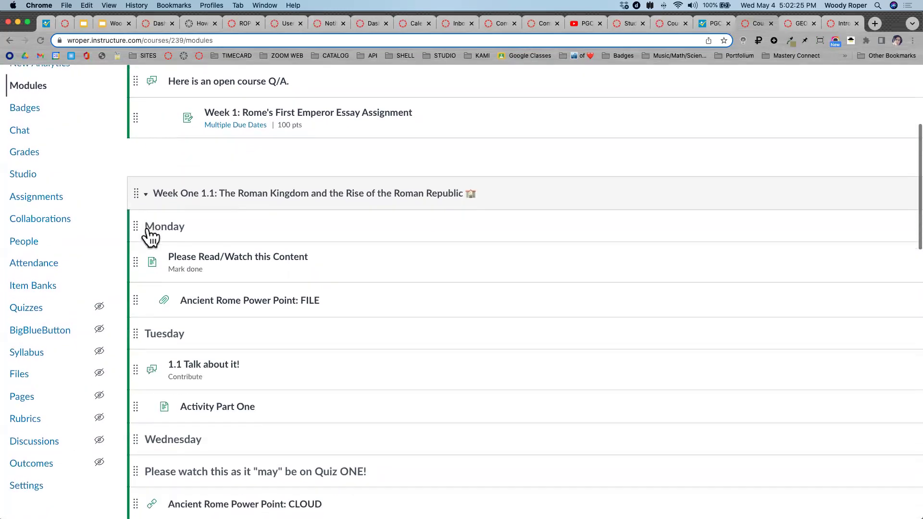
scroll(150, 237, down, 5)
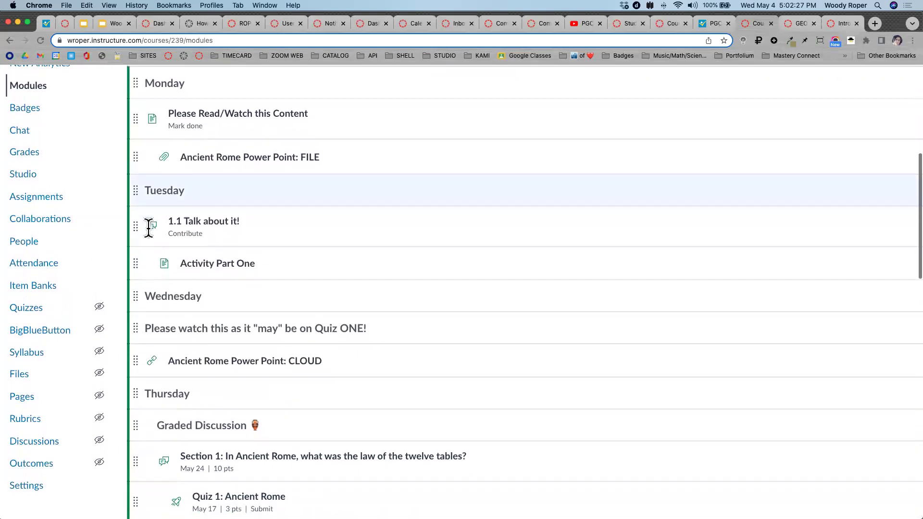
scroll(149, 227, down, 2)
key(super+minus)
scroll(148, 230, down, 5)
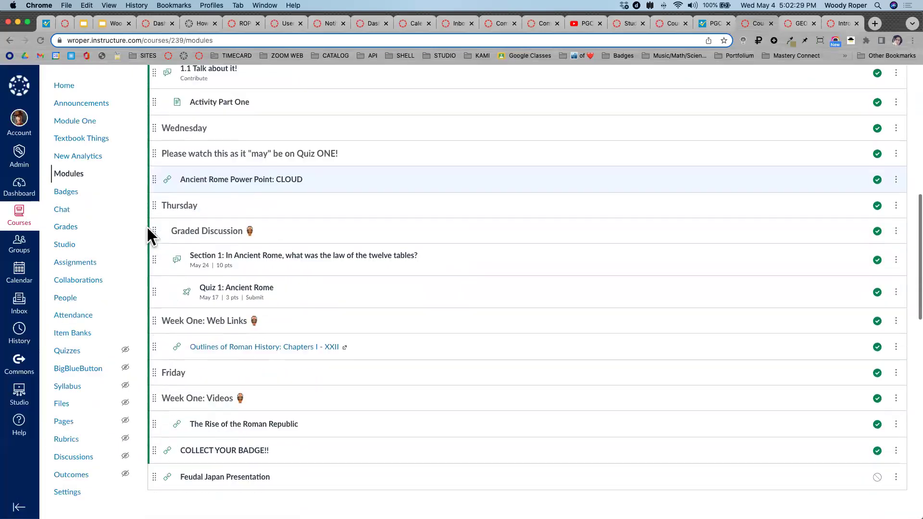
Expand the Week Two 2.1 module and compare how its items are organized with the Week One 1.1 module.
click(162, 408)
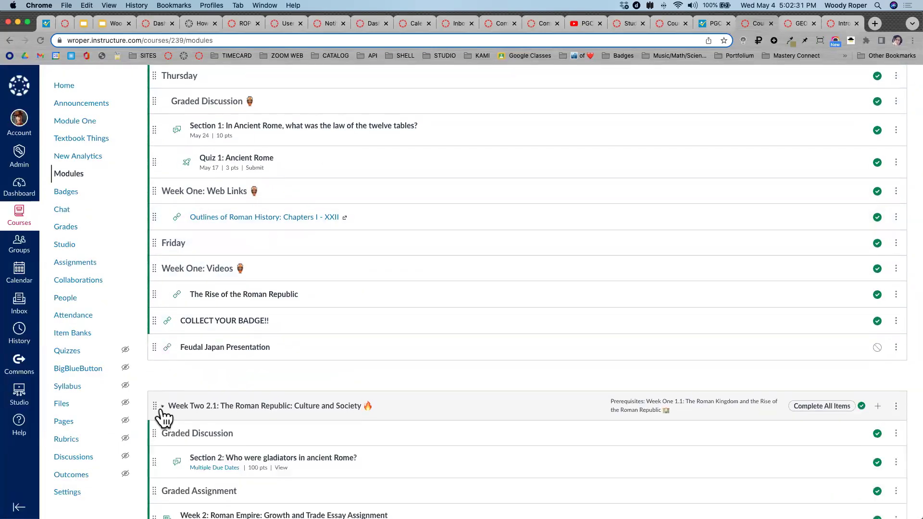
scroll(163, 418, down, 3)
scroll(163, 416, down, 2)
key(super+plus)
key(super+plus)
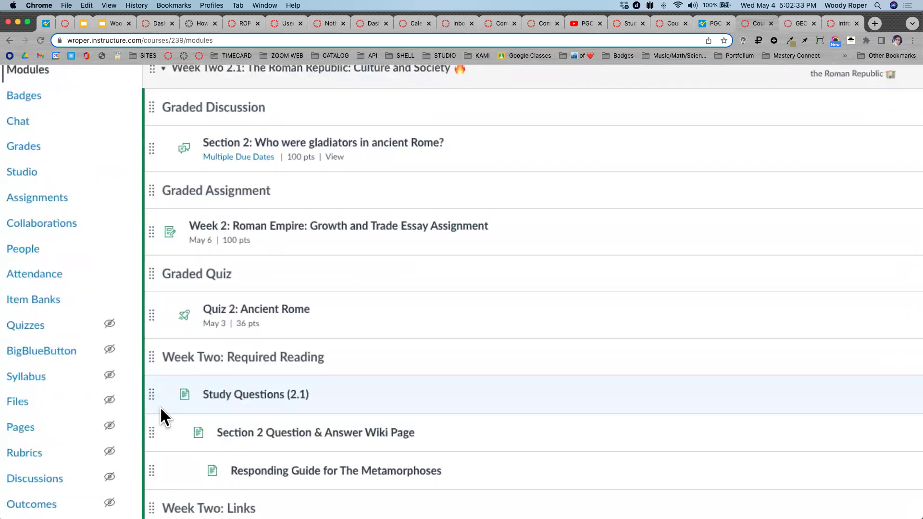
scroll(160, 406, up, 1)
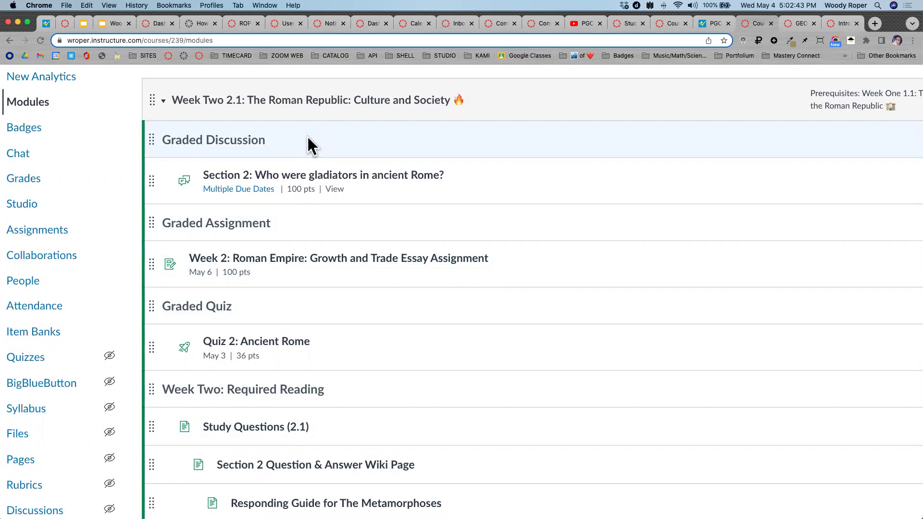
scroll(308, 138, up, 7)
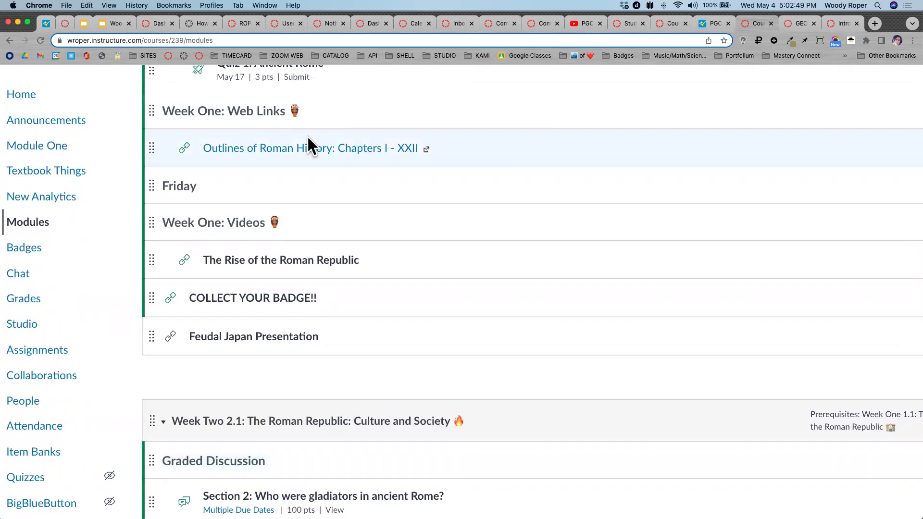
scroll(307, 136, down, 8)
scroll(307, 136, up, 7)
scroll(307, 136, up, 3)
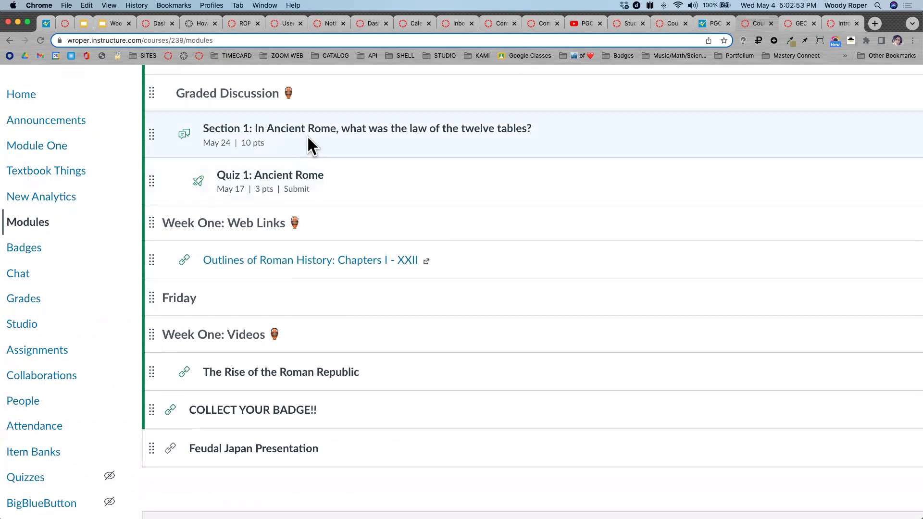
Look over the end of the Week One 1.1 module and the start of Week Two 2.1, returning to the top of the page.
scroll(308, 136, down, 8)
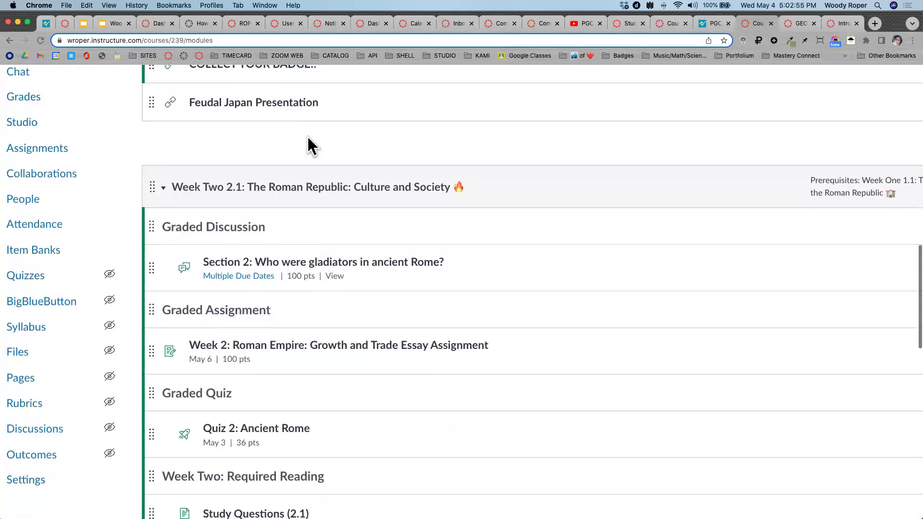
key(super+0)
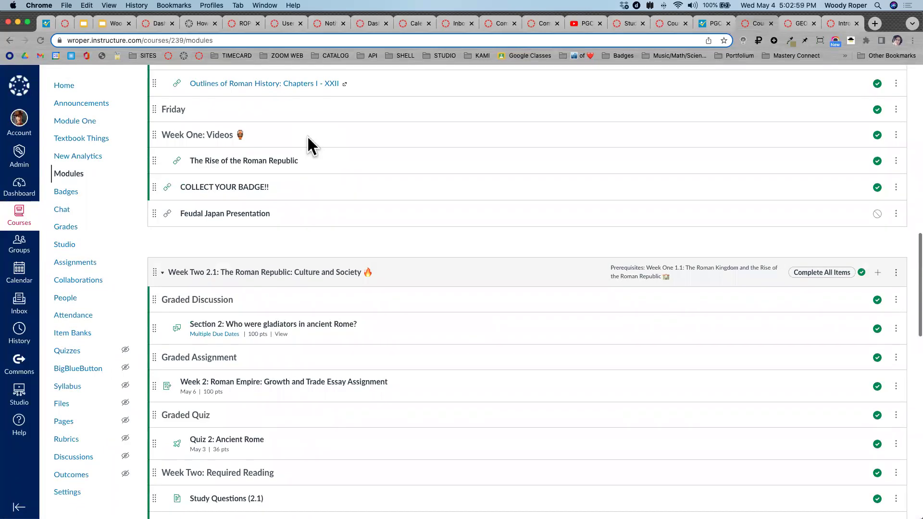
scroll(307, 134, up, 15)
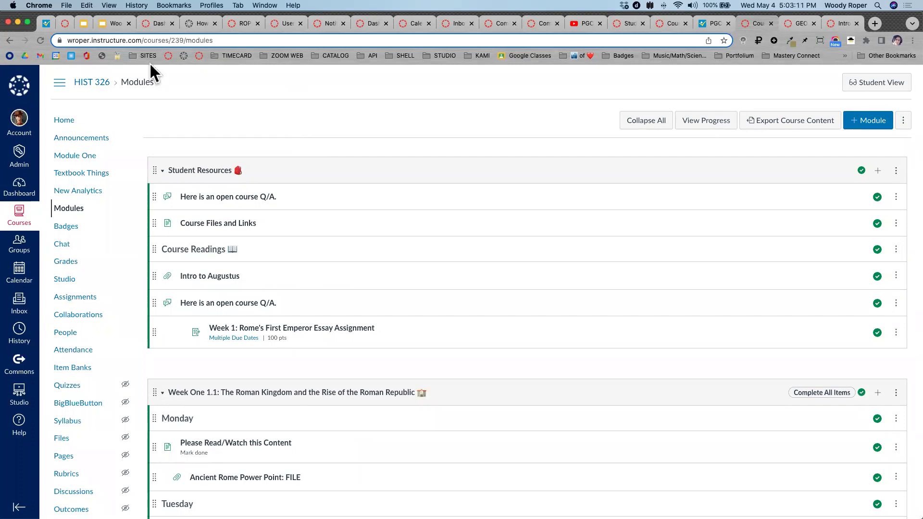
Switch to the Google Slides training presentation and advance from the Modules slide to the dinner table image.
click(114, 25)
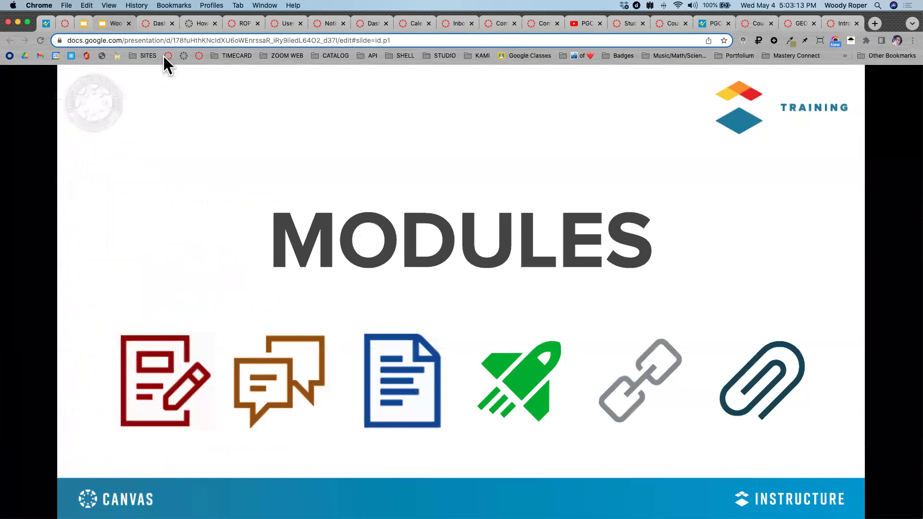
click(763, 246)
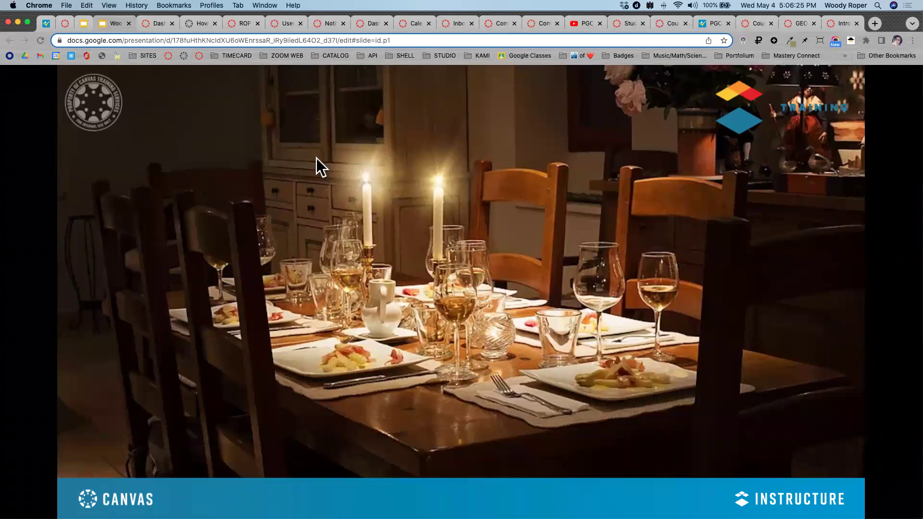
Switch to the C&I course's Modules page in Canvas and collapse the UNIT 1 and WEEK []: [Title or Theme Here] modules.
click(537, 22)
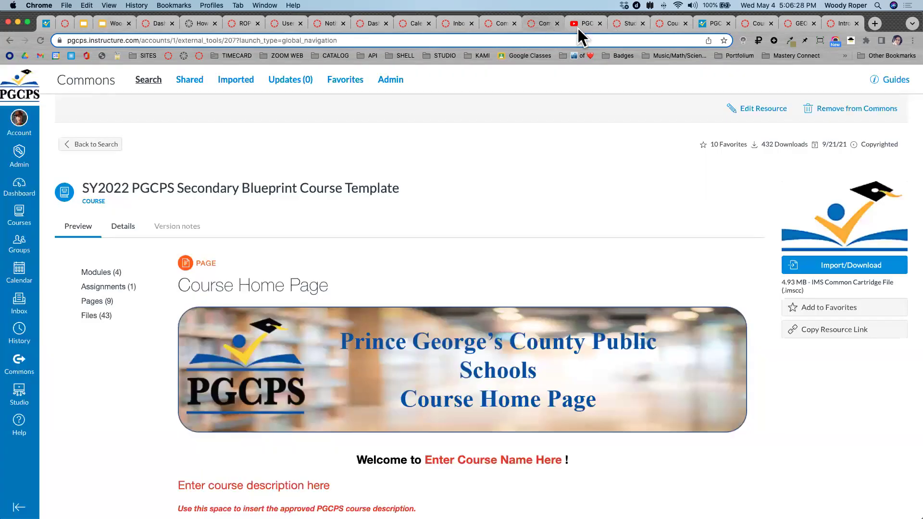
click(629, 24)
click(670, 27)
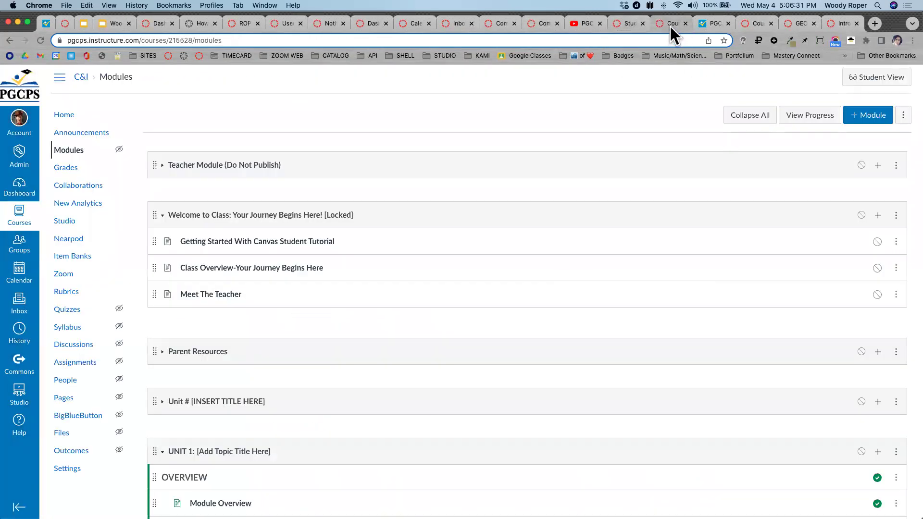
scroll(308, 171, down, 3)
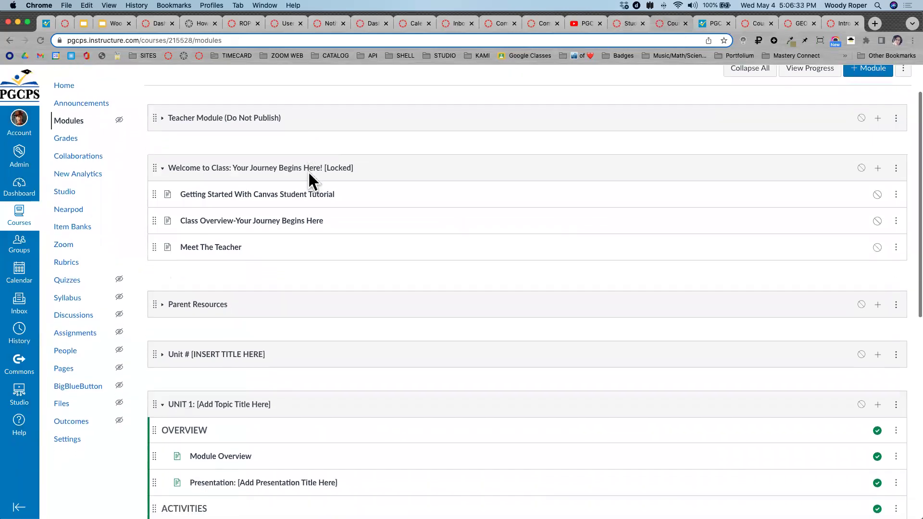
scroll(310, 177, down, 10)
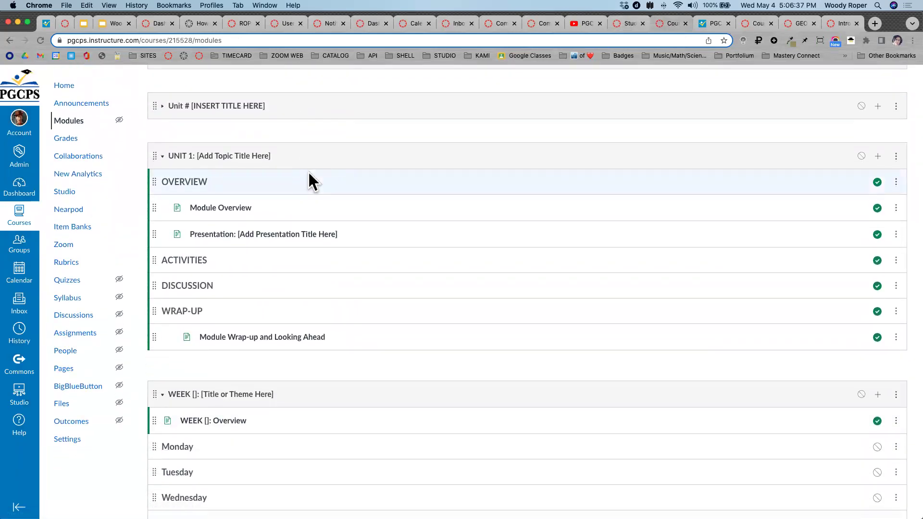
click(163, 156)
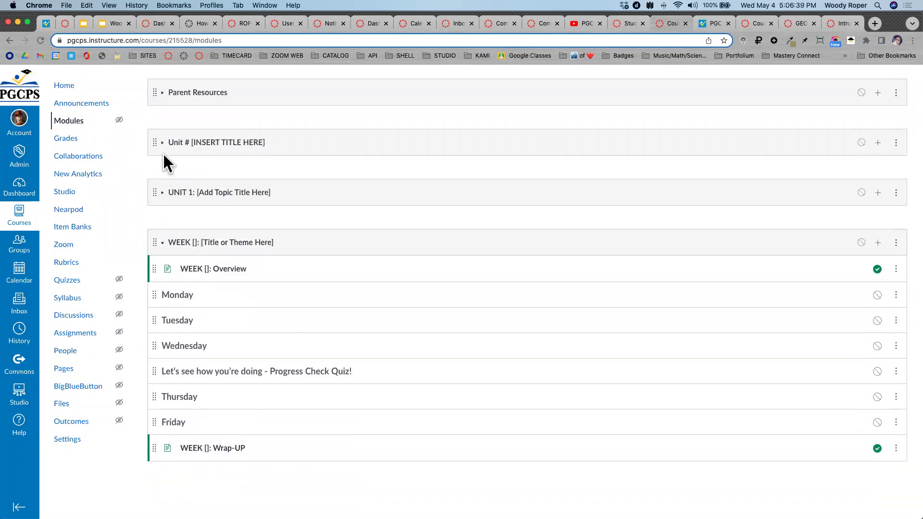
click(161, 242)
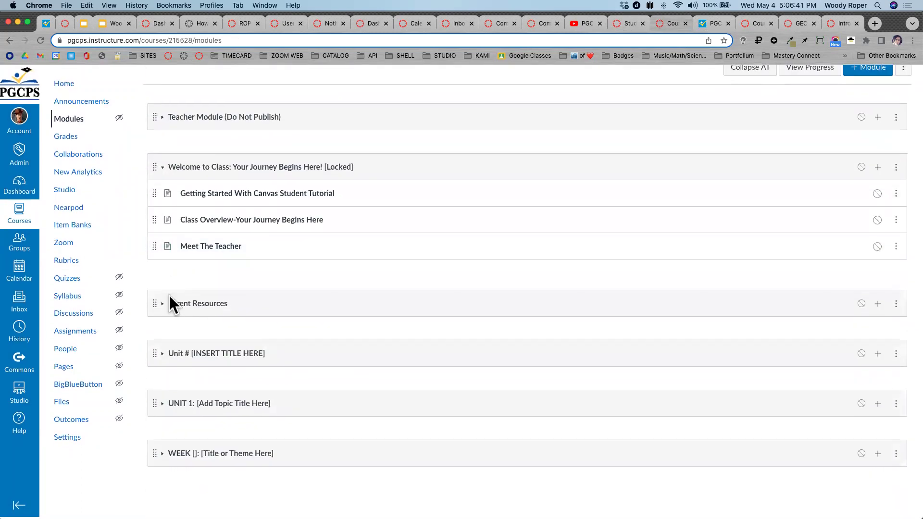
Expand the Unit # [INSERT TITLE HERE] module and examine its layout from the Unit Overview through Weeks 1 to 9 and the Unit Wrap Up.
click(162, 354)
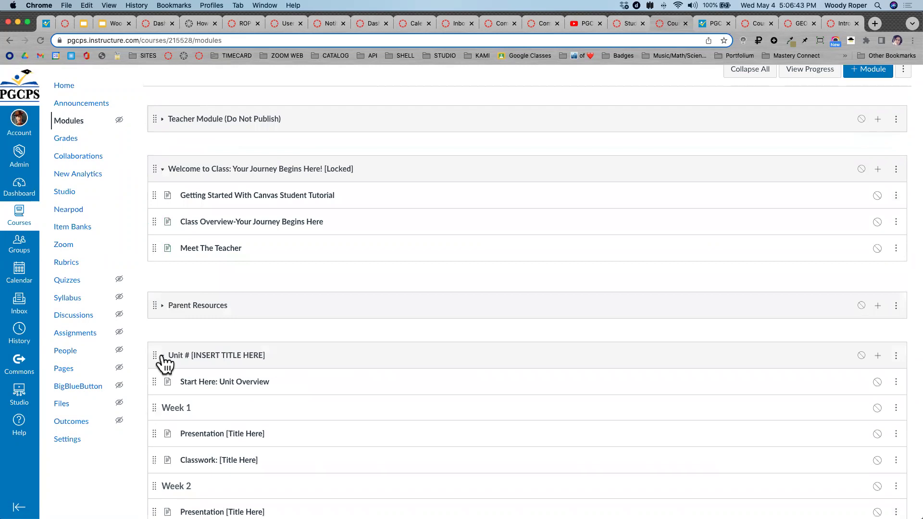
scroll(161, 357, up, 5)
scroll(161, 356, down, 4)
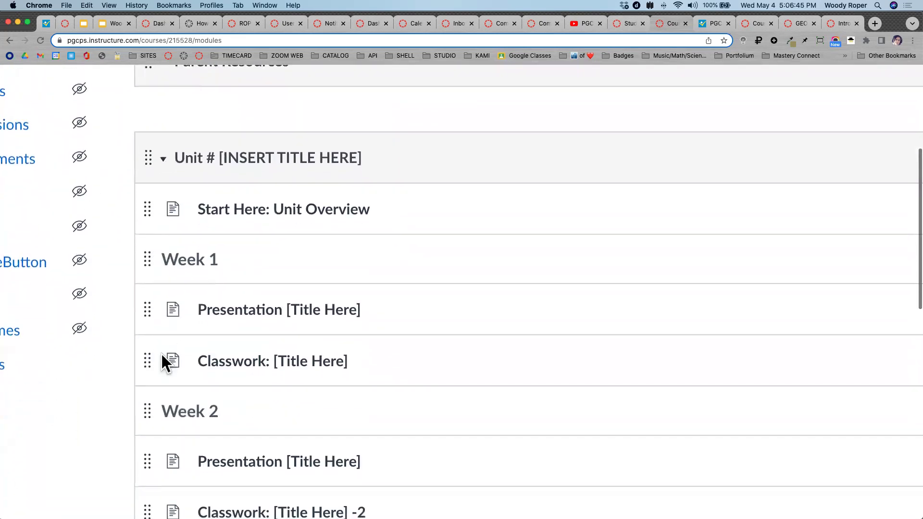
scroll(161, 356, down, 2)
scroll(159, 360, down, 5)
scroll(160, 358, down, 4)
scroll(159, 358, down, 3)
scroll(160, 358, down, 5)
scroll(160, 358, down, 5)
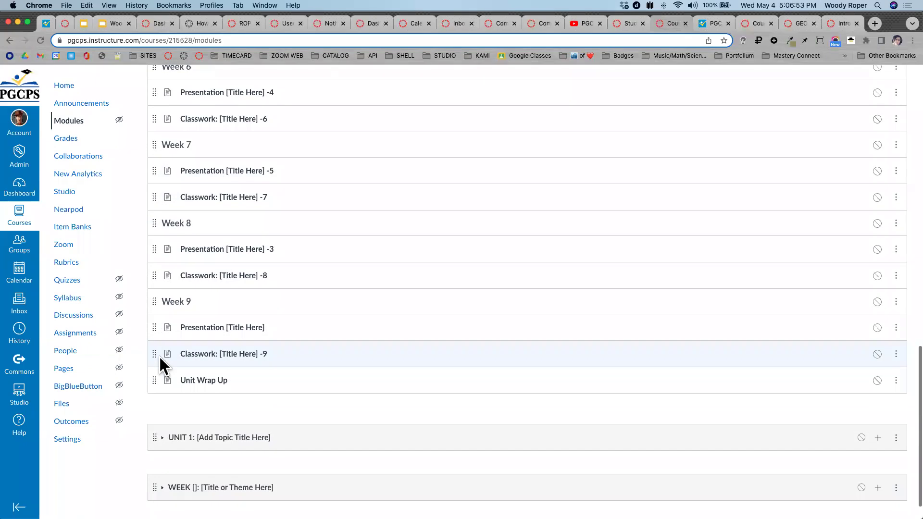
scroll(161, 358, up, 2)
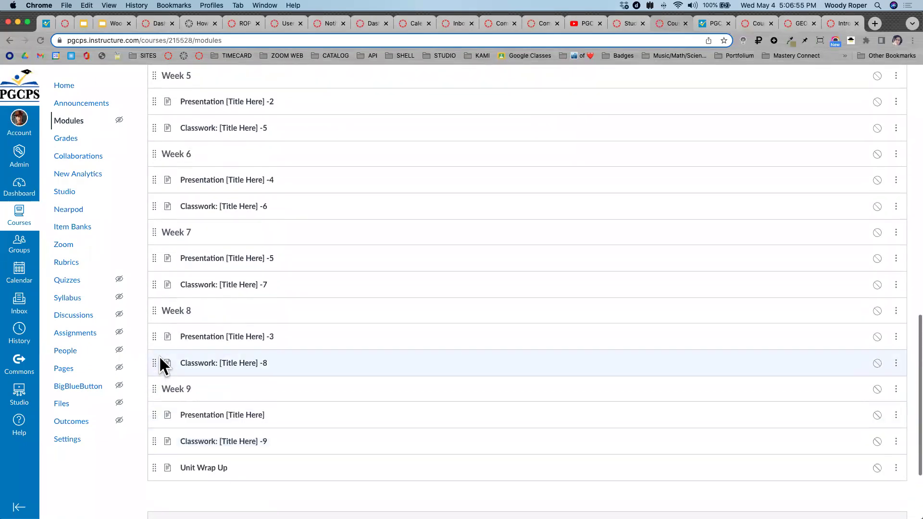
scroll(160, 358, up, 6)
scroll(160, 358, up, 8)
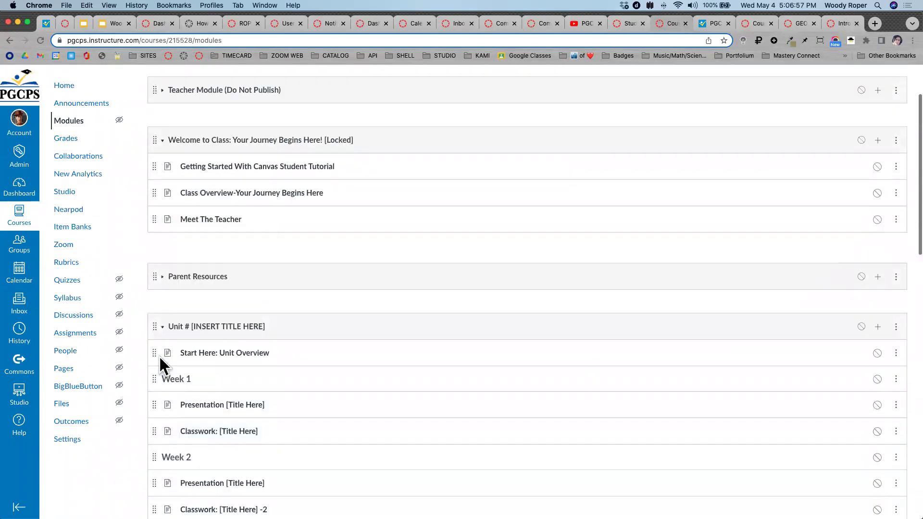
scroll(161, 359, down, 10)
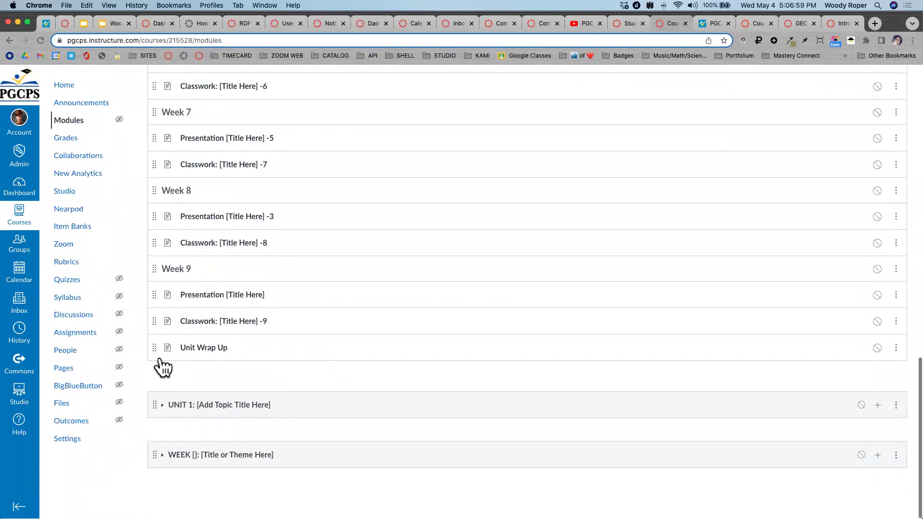
Expand the UNIT 1: [Add Topic Title Here] module to examine its sections, and review the management options available for it.
click(163, 408)
scroll(160, 410, up, 4)
scroll(160, 409, down, 6)
scroll(160, 409, up, 3)
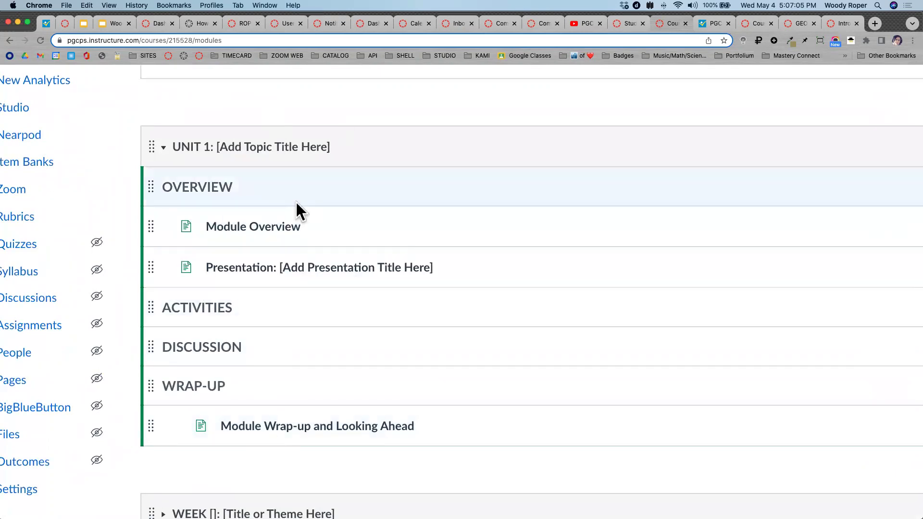
key(super+0)
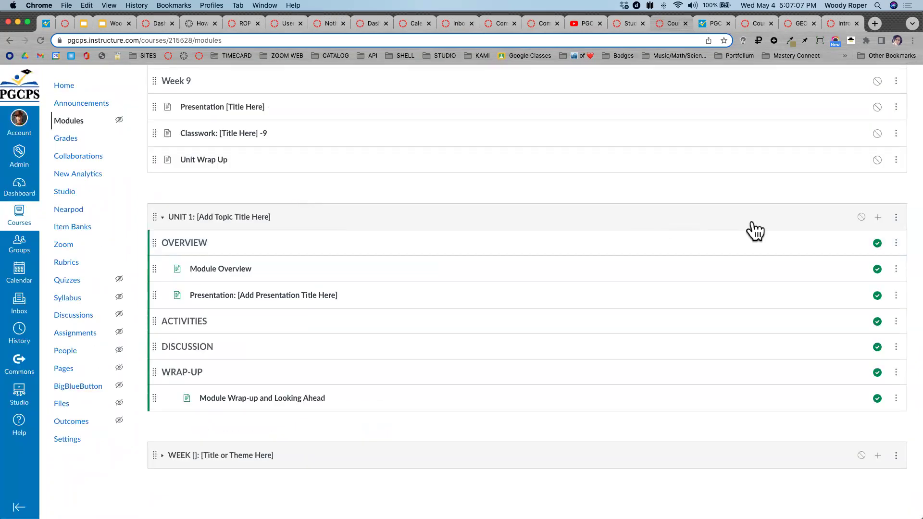
click(897, 218)
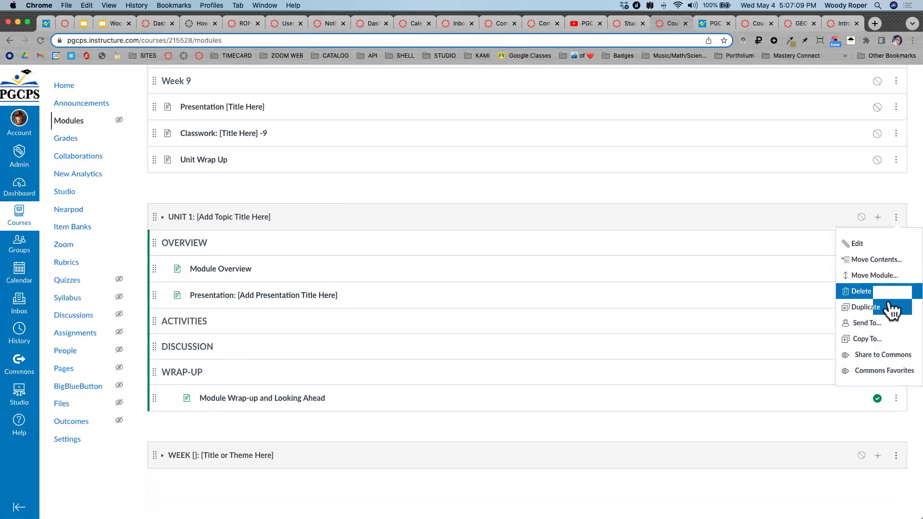
scroll(893, 308, up, 5)
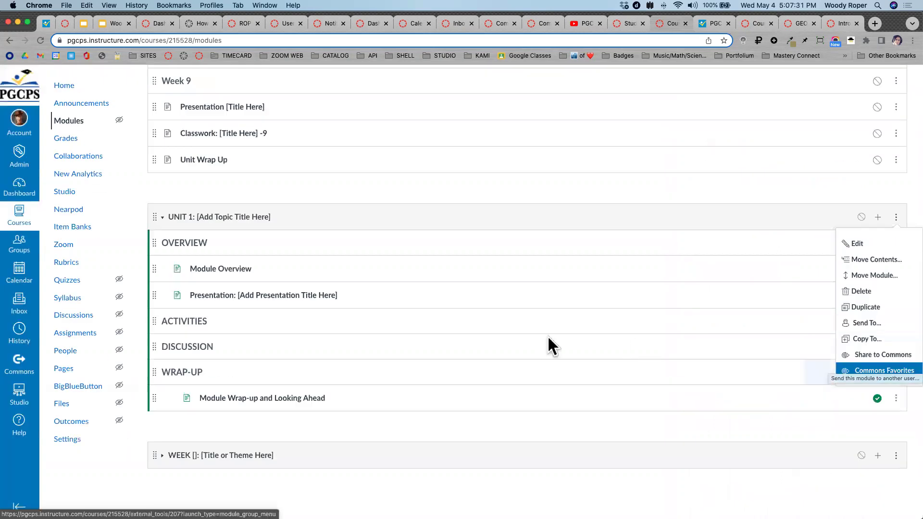
Collapse all modules in the C&I course, and briefly expand and collapse the Unit # [INSERT TITLE HERE] module.
scroll(526, 343, up, 15)
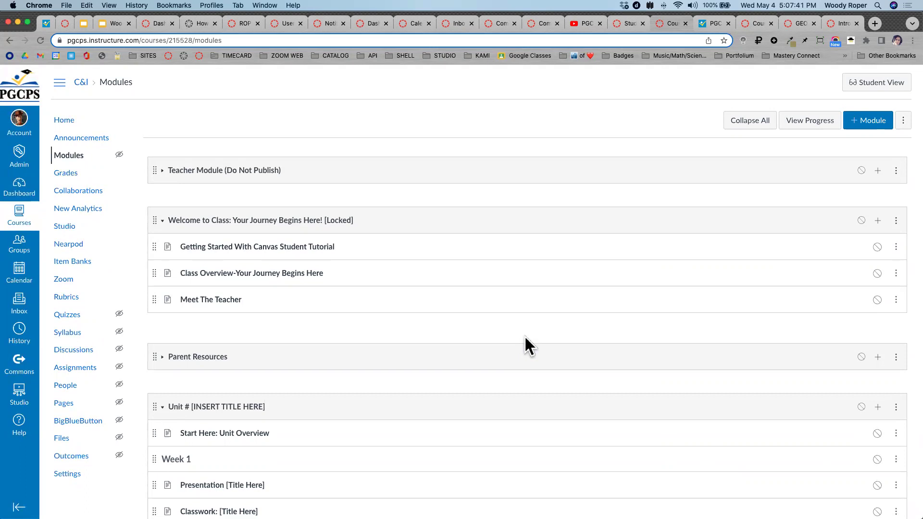
click(751, 124)
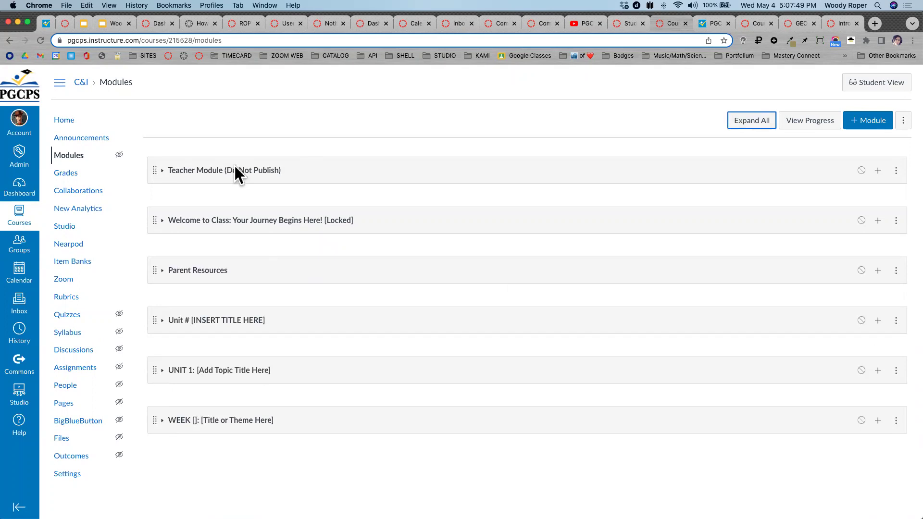
click(162, 323)
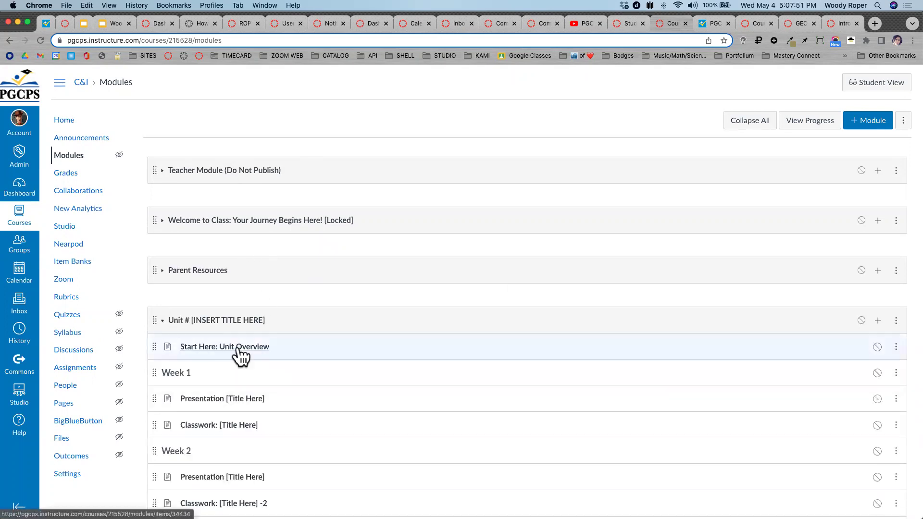
click(165, 321)
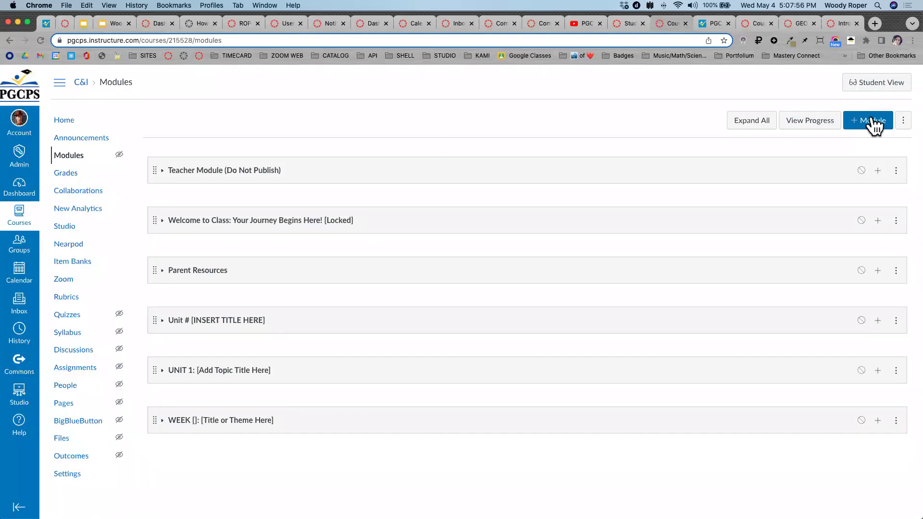
Add a new module named "Welcome to Class! 👋👋" to the C&I course.
click(871, 120)
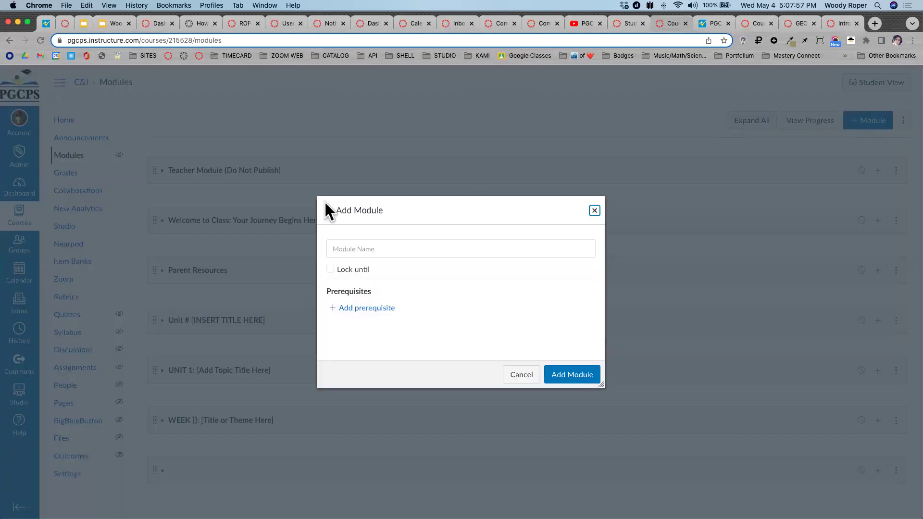
click(355, 248)
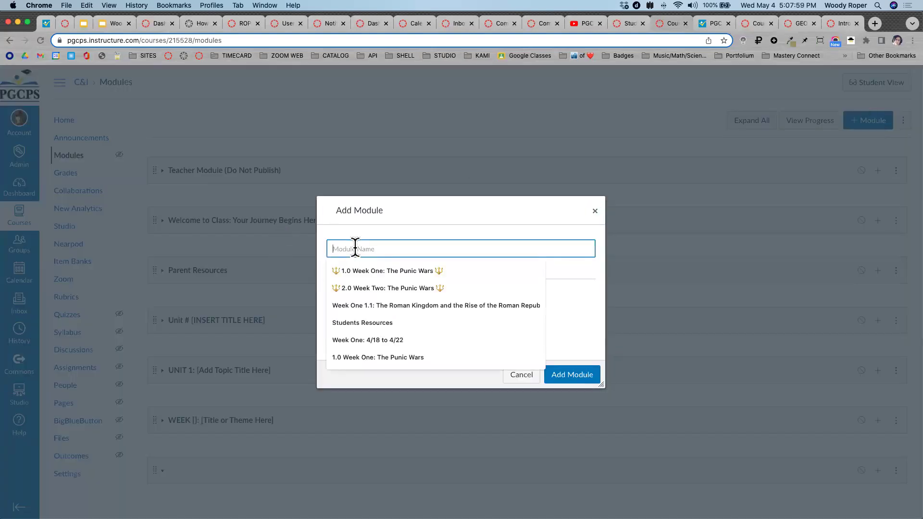
text(Welcome to Class! 👏👏)
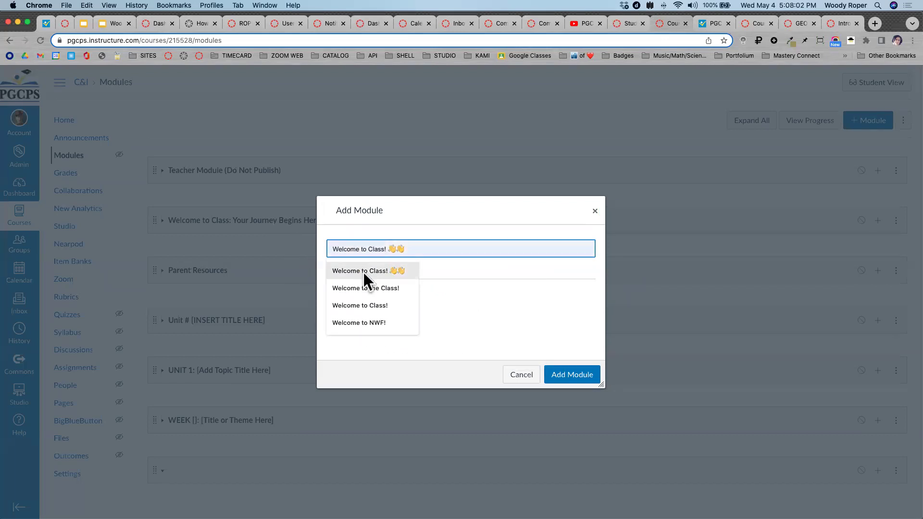
click(364, 271)
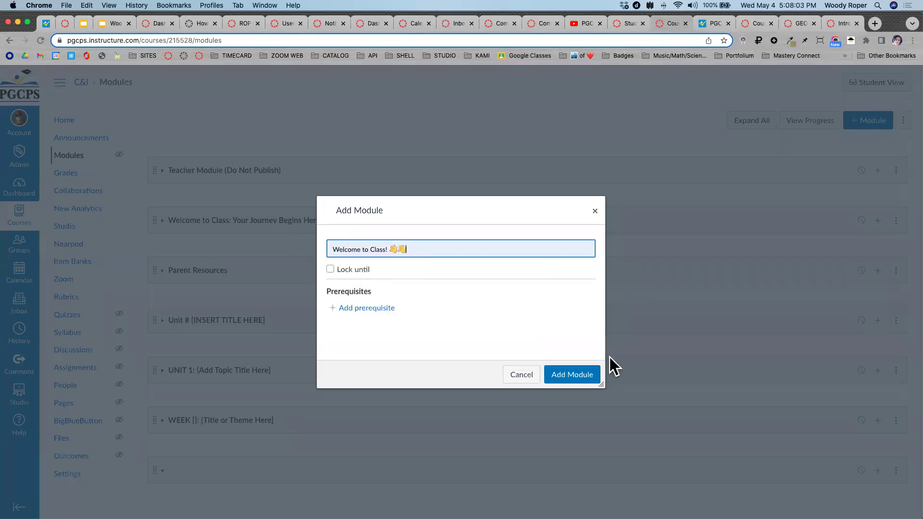
click(574, 374)
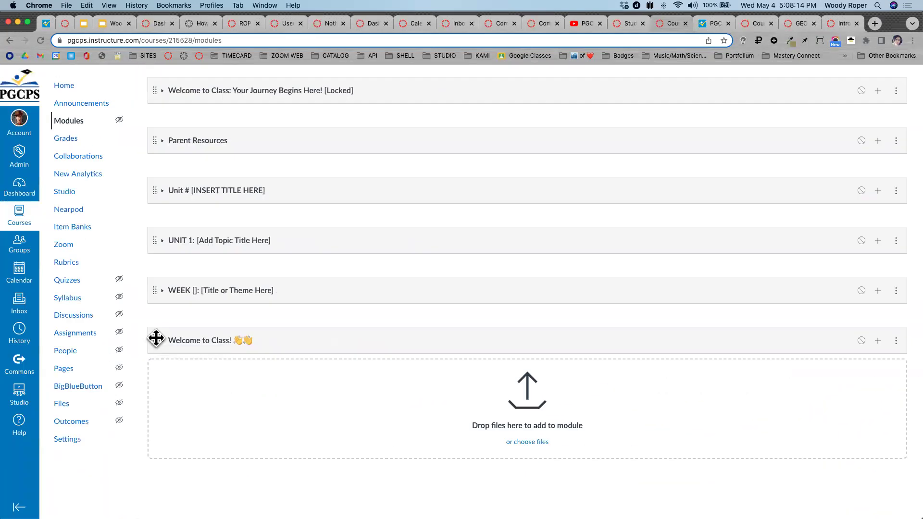
Move the "Welcome to Class! 👋👋" module above the WEEK module, and then place it at the top of the module list.
drag(155, 337, 166, 284)
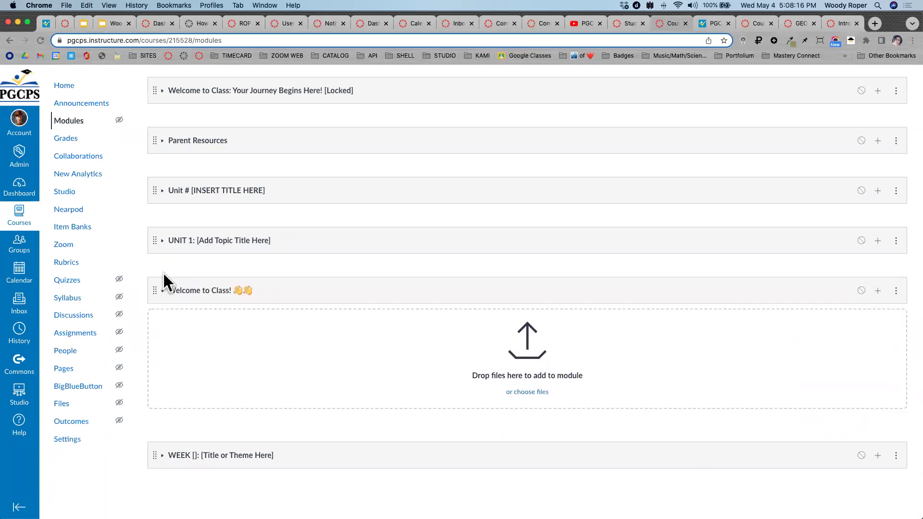
click(896, 294)
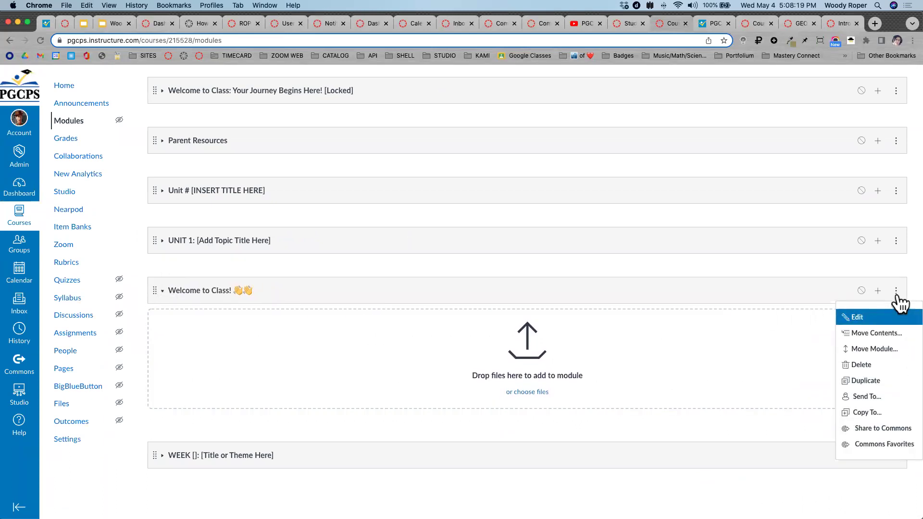
click(890, 349)
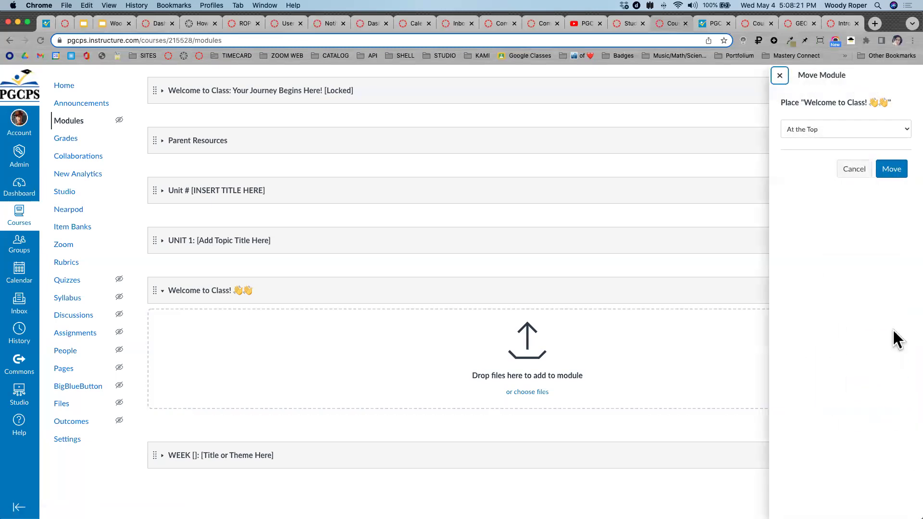
click(893, 180)
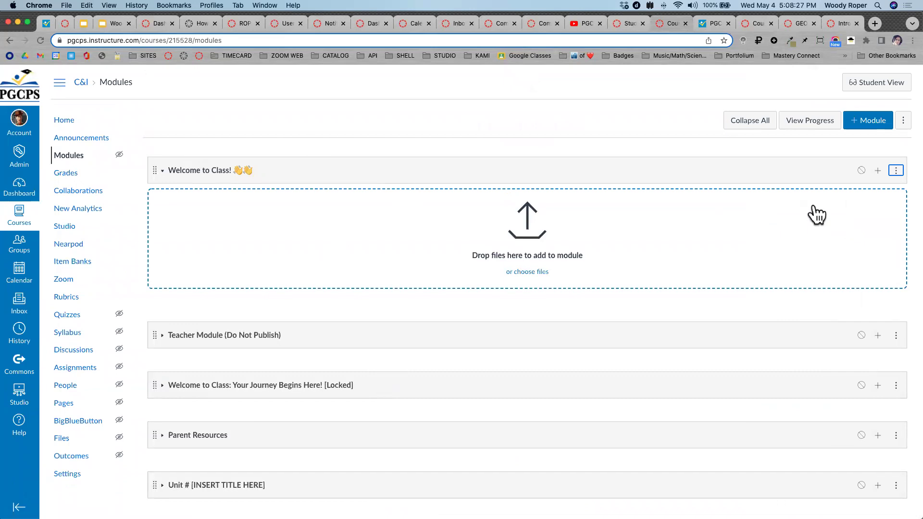
Start a new module in the C&I course and name it "Unit One | May 1st through May 6th".
click(878, 122)
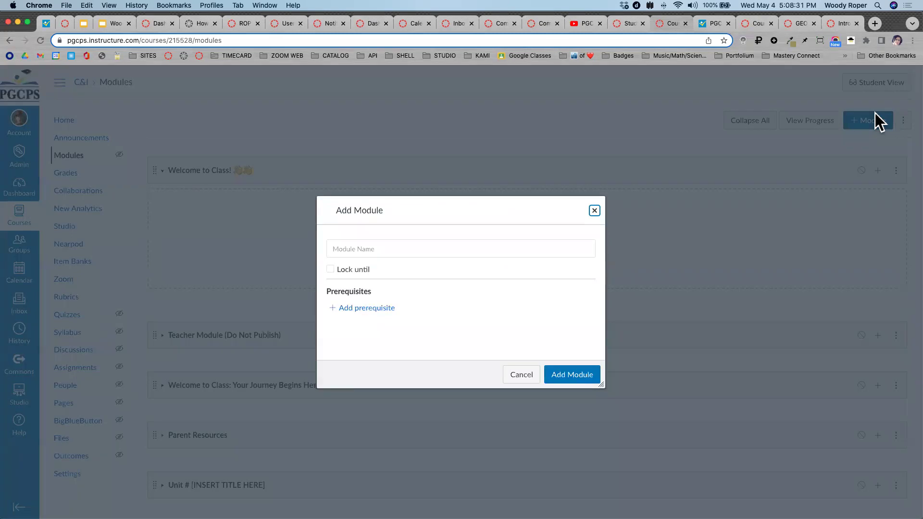
click(352, 242)
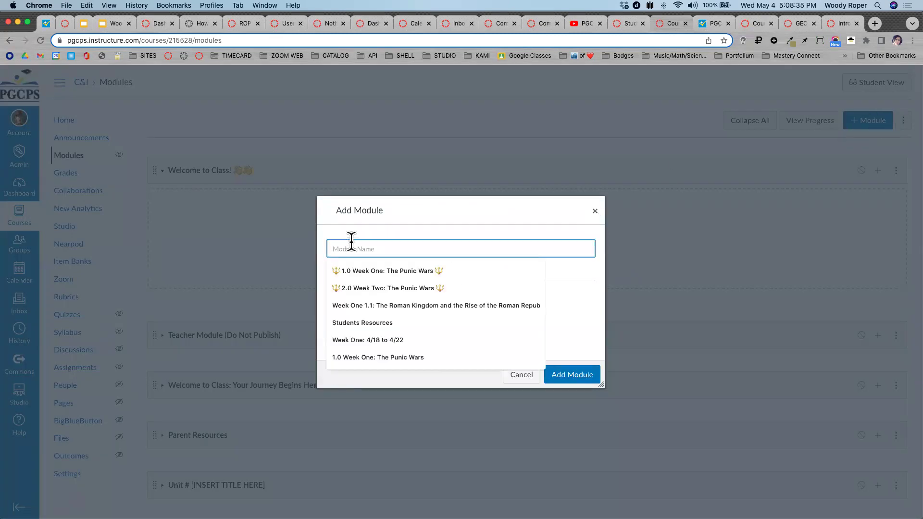
text(Unit)
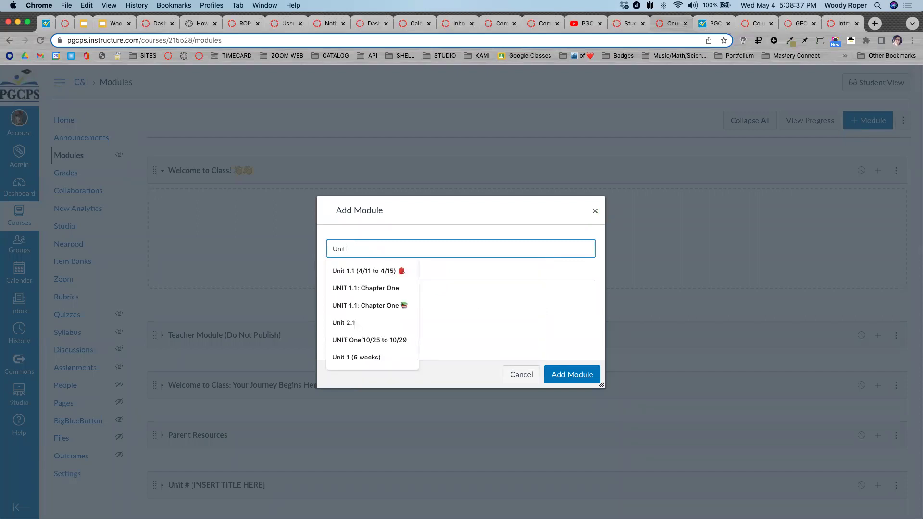
text( One)
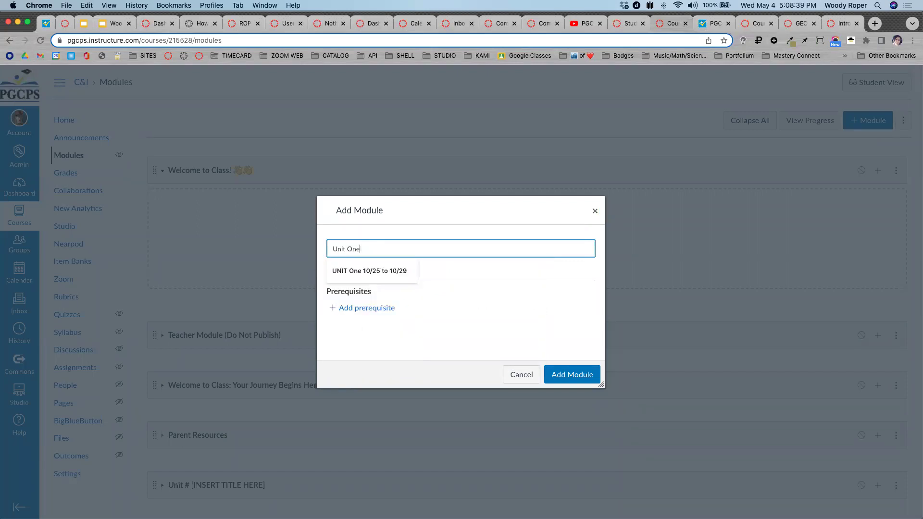
key(super+Tab)
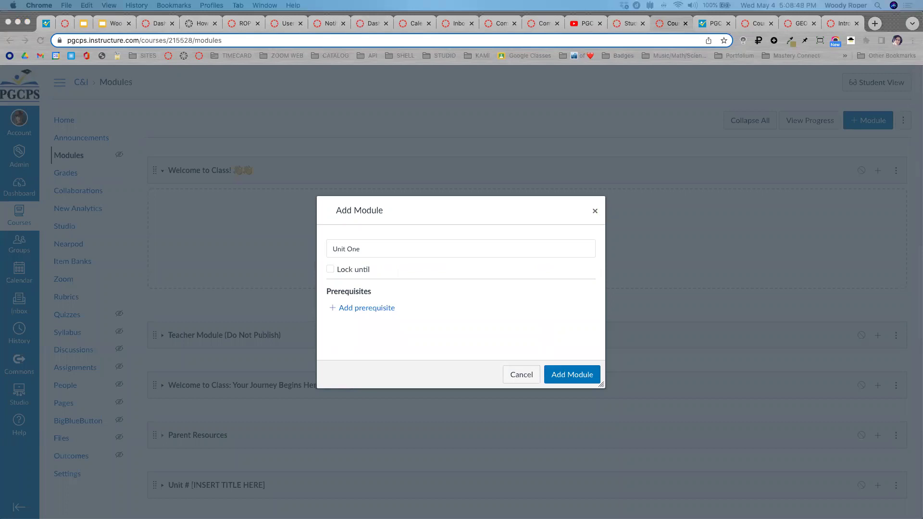
click(395, 242)
text(May 1)
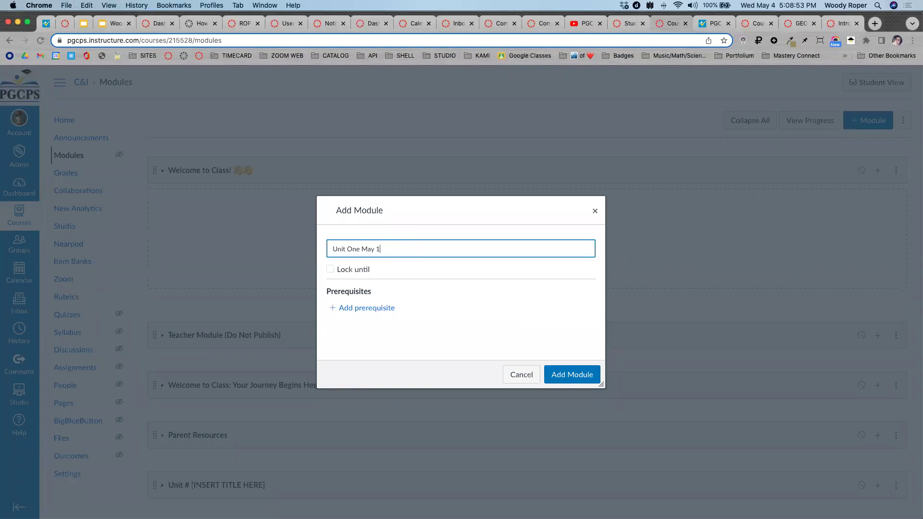
text(st through May 6th)
click(359, 250)
text(")
key(BackSpace)
text(| |)
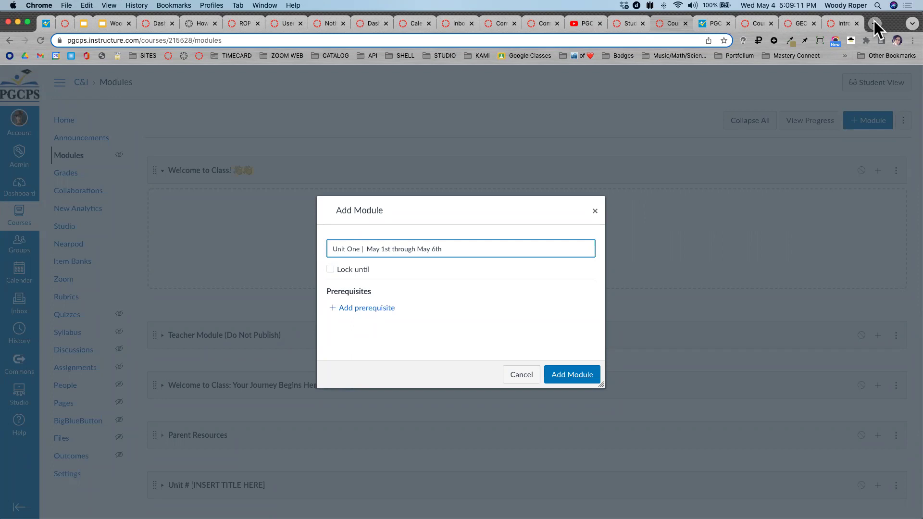
Open emojipedia.org in a new browser tab and search it for "fruit".
click(875, 23)
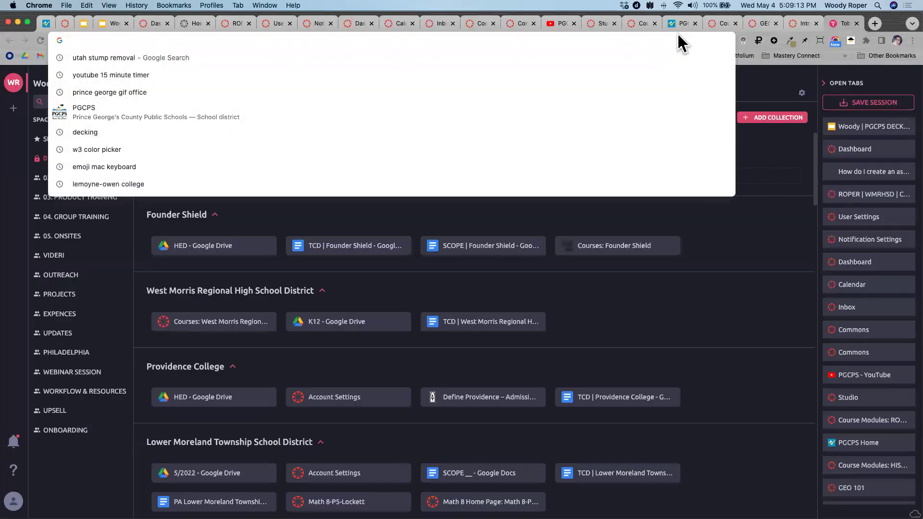
text(em)
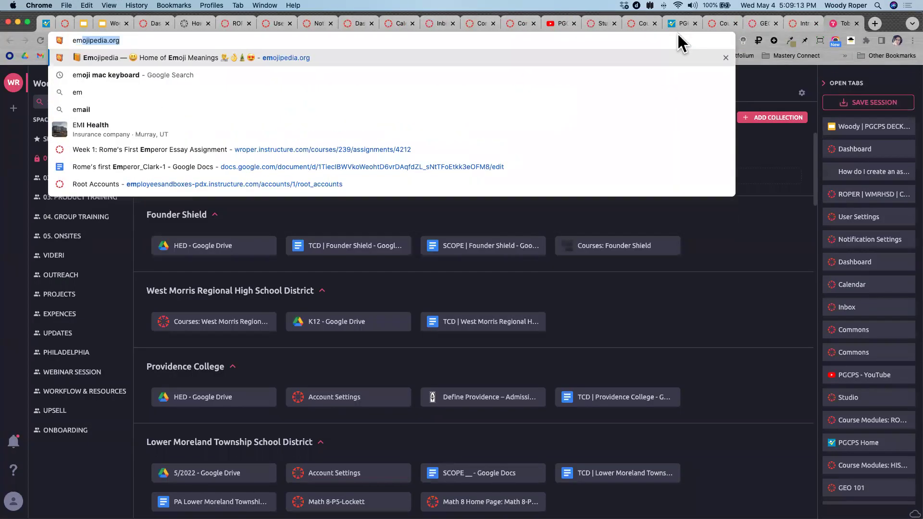
click(319, 53)
click(336, 40)
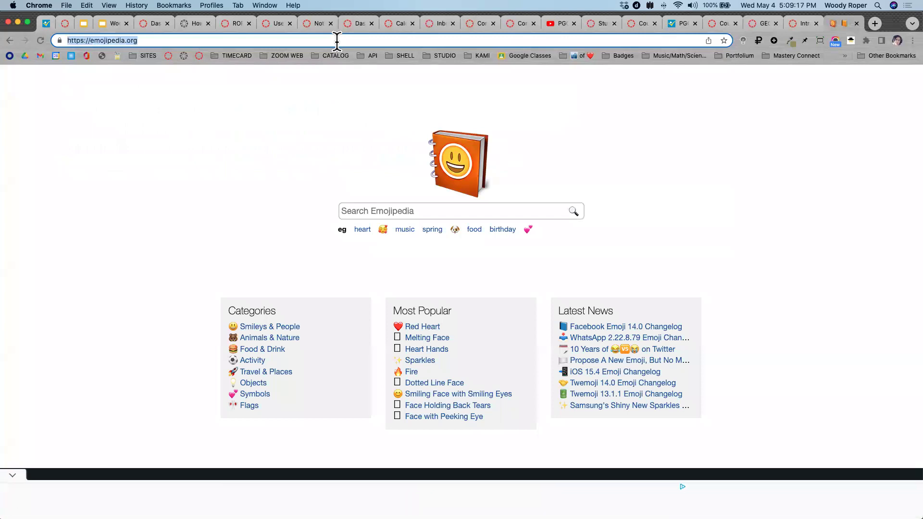
click(408, 212)
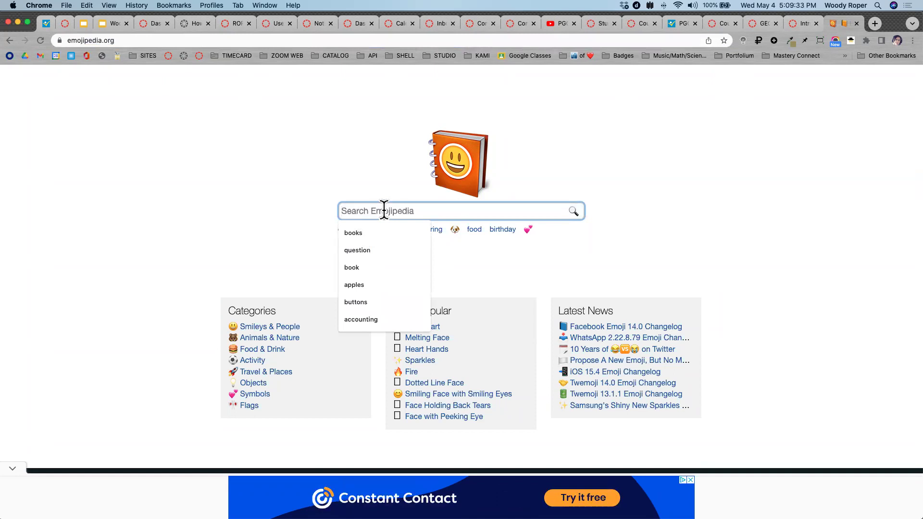
text(friut)
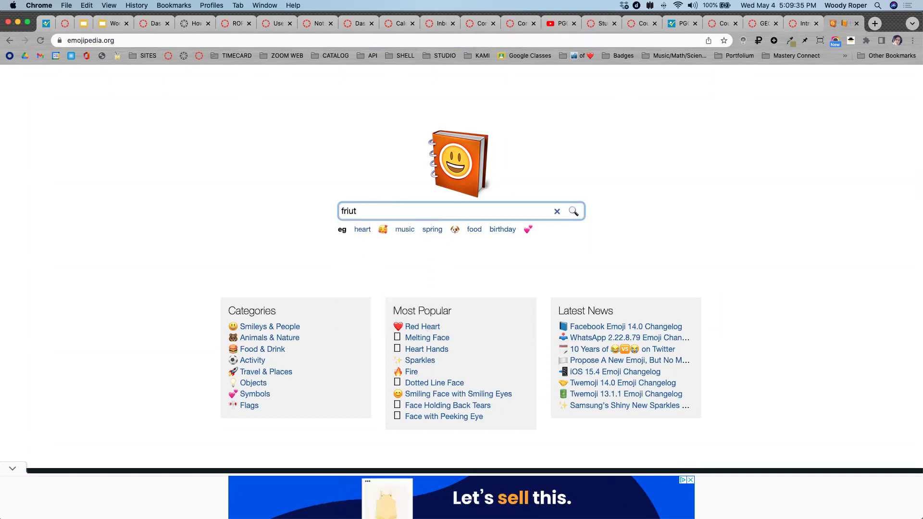
key(BackSpace)
key(BackSpace)
key(BackSpace)
key(BackSpace)
text(ruit)
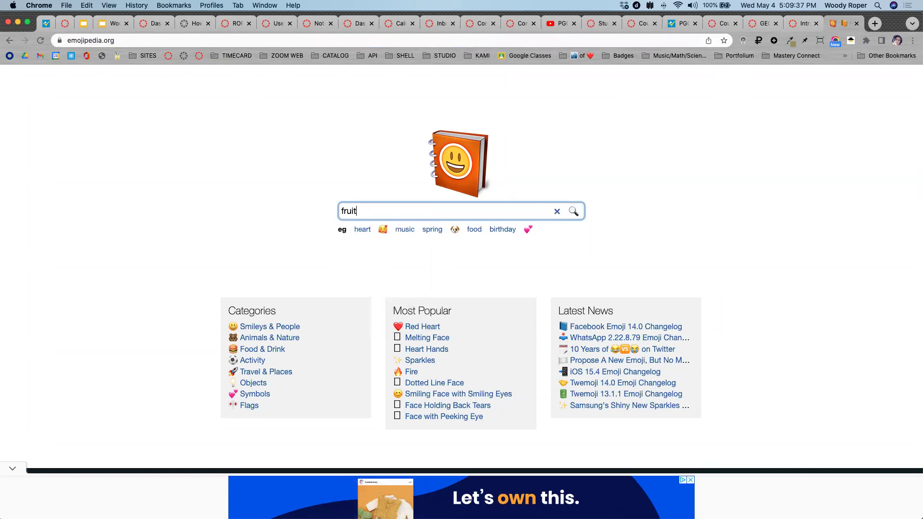
key(Return)
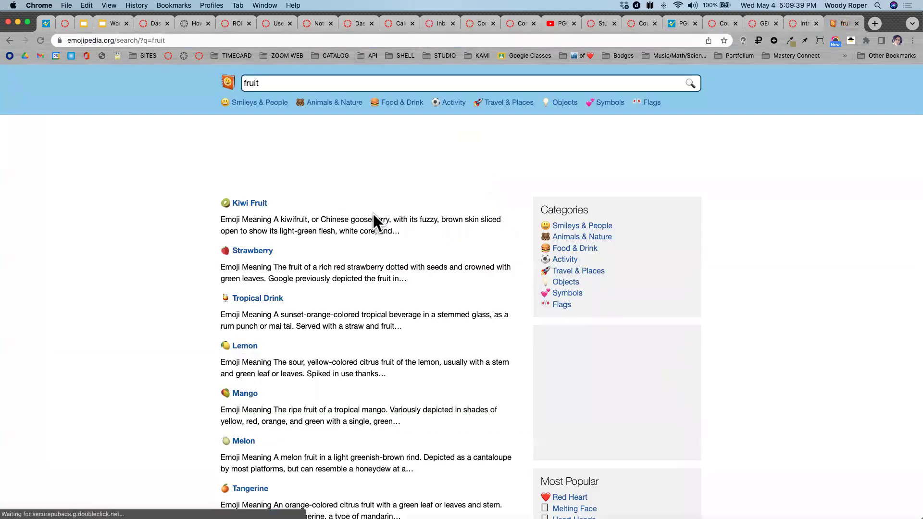
Find the Grapes emoji in the fruit search results, open its page and copy the emoji.
scroll(250, 245, down, 5)
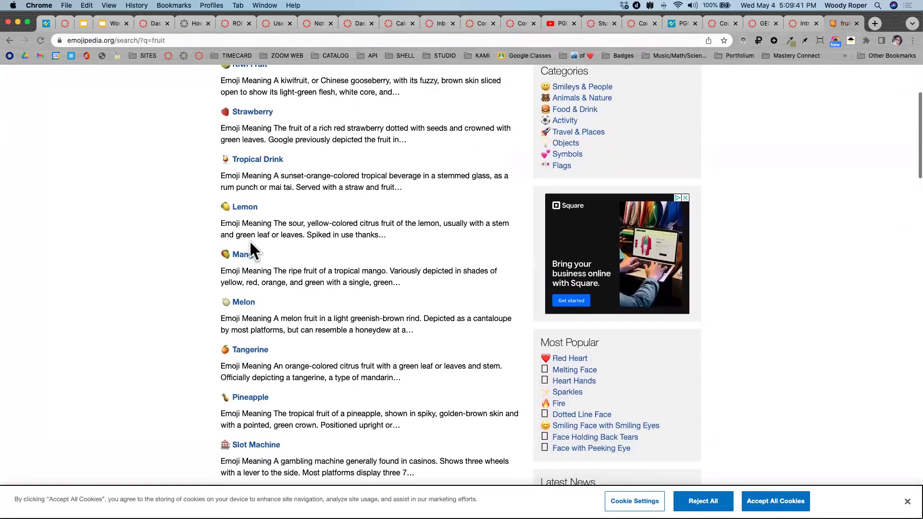
scroll(250, 250, down, 5)
scroll(251, 245, down, 6)
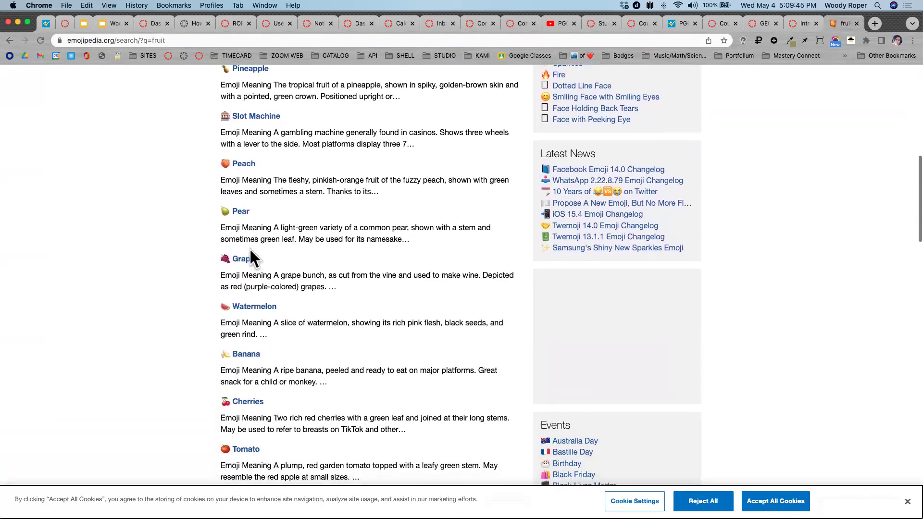
click(246, 262)
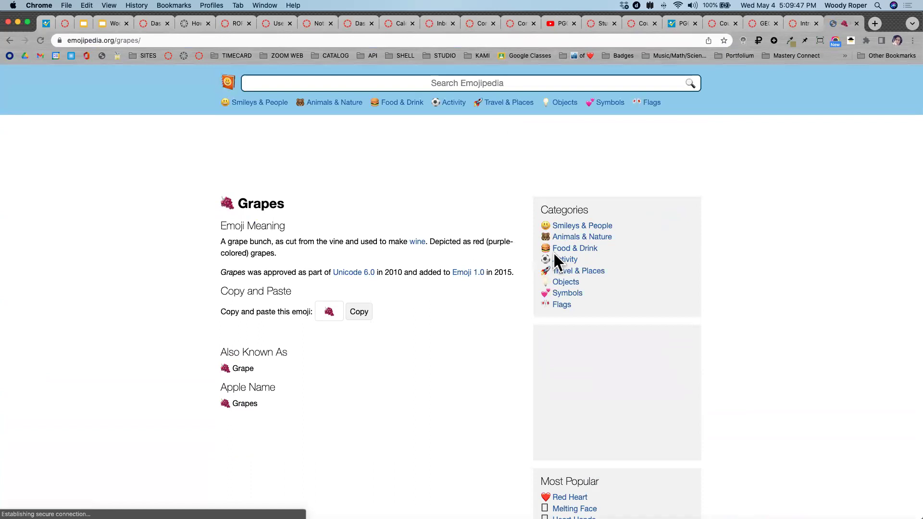
click(356, 312)
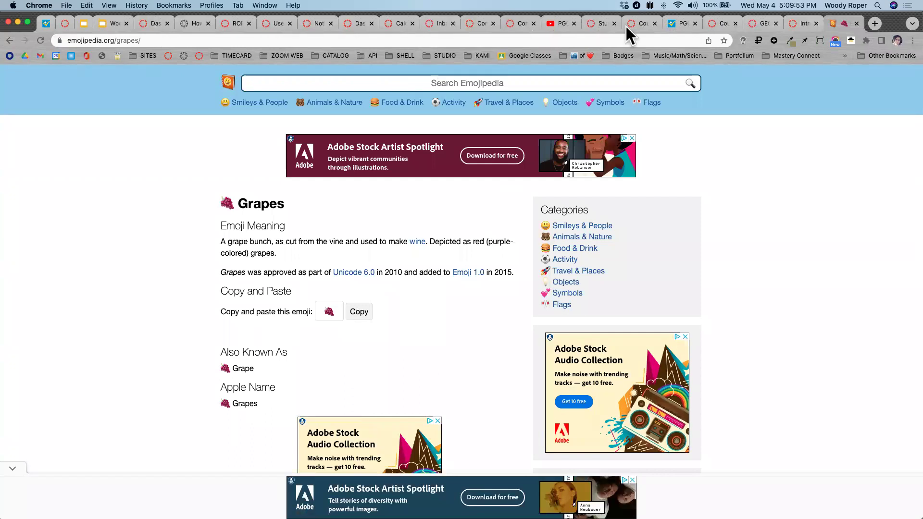
Return to the unfinished Canvas module, put the grapes emoji at both ends of its name, and add the module.
click(642, 25)
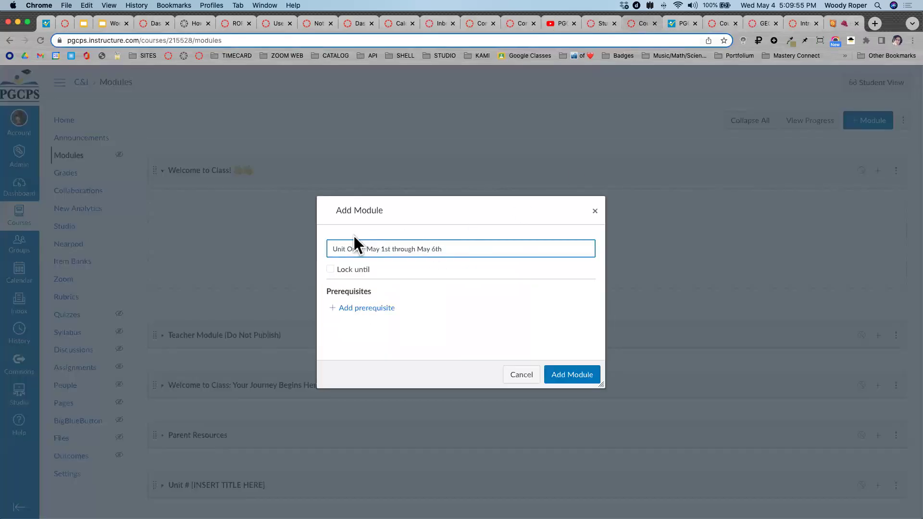
click(473, 253)
key(super+v)
key(super+v)
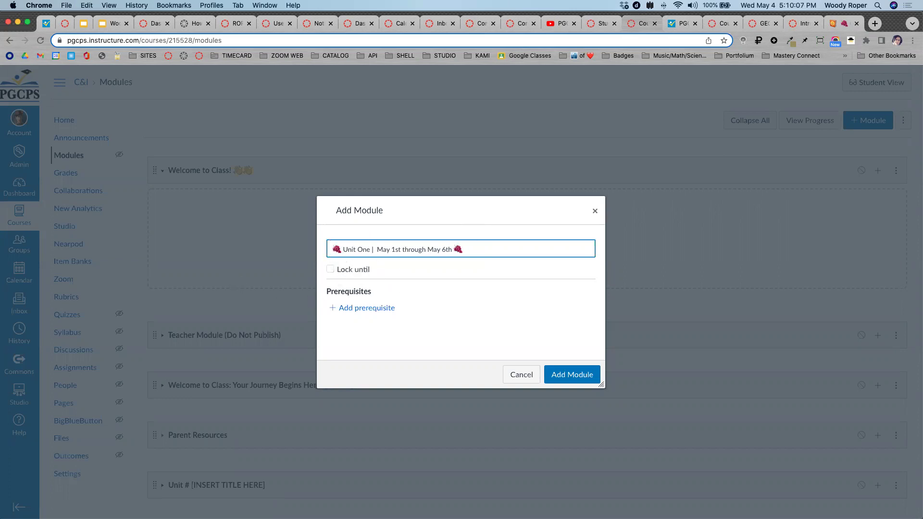
scroll(345, 276, up, 5)
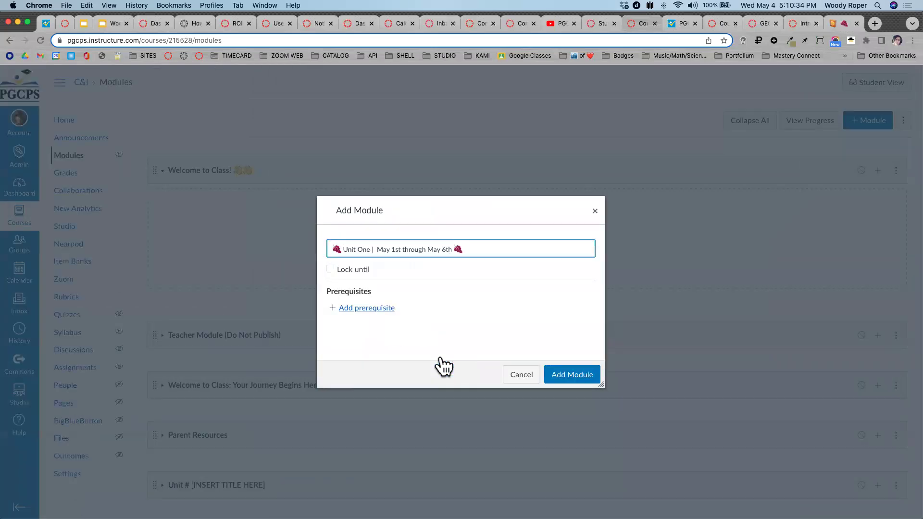
click(570, 374)
Move the "🍇 Unit One | May 1st through May 6th 🍇" module directly below the "Welcome to Class! 👋👋" module.
scroll(309, 362, down, 6)
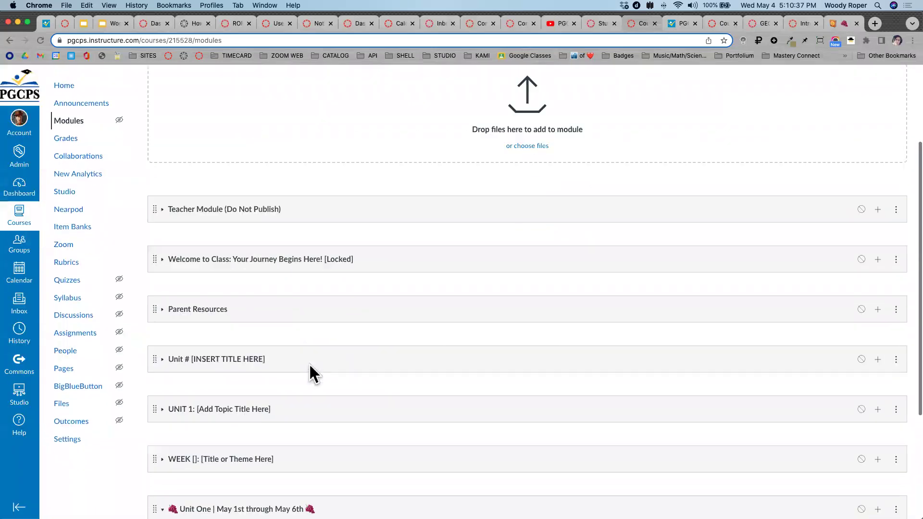
drag(154, 343, 204, 318)
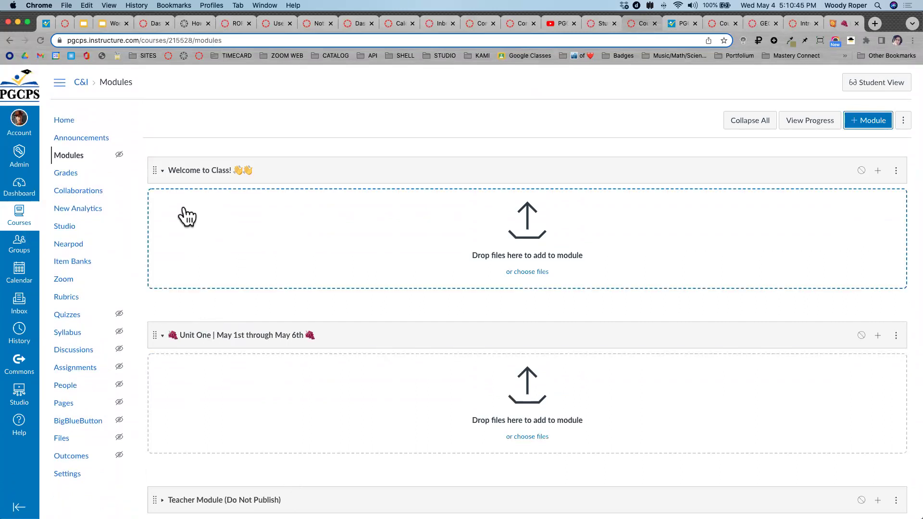
scroll(184, 210, up, 5)
scroll(183, 209, down, 5)
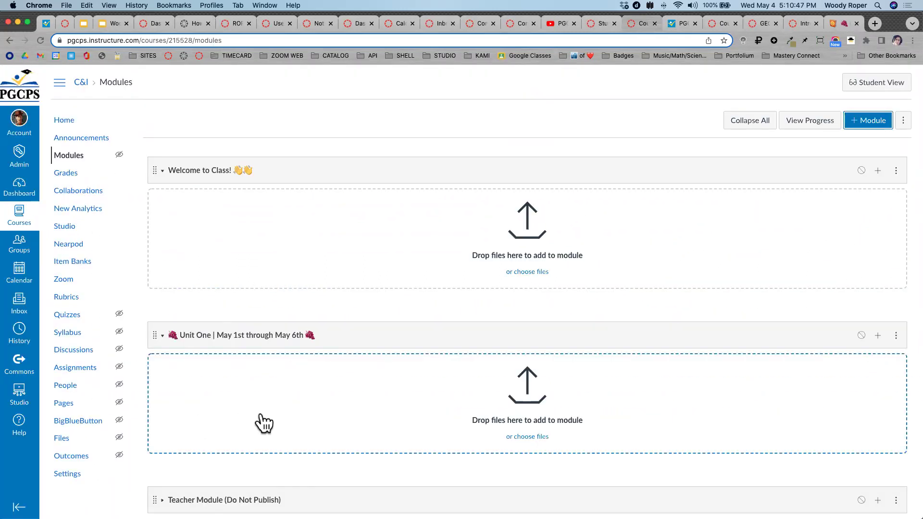
scroll(221, 399, up, 5)
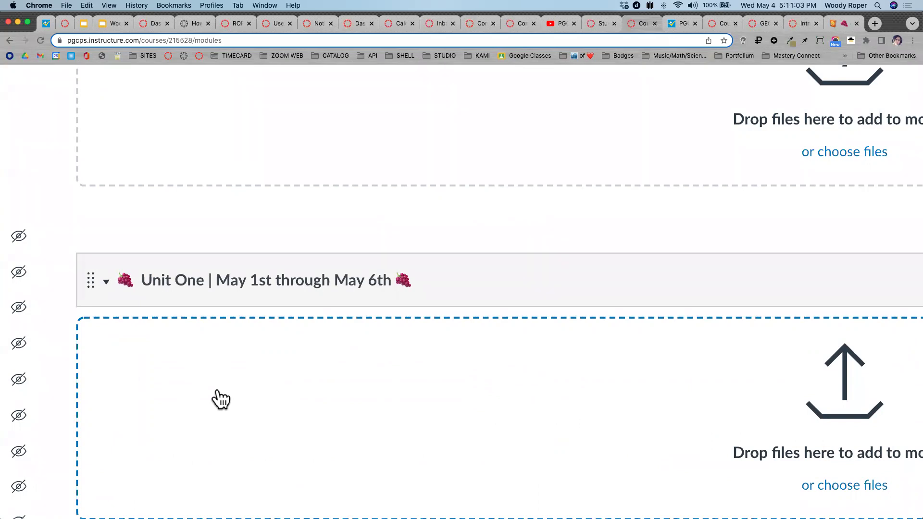
scroll(218, 391, down, 5)
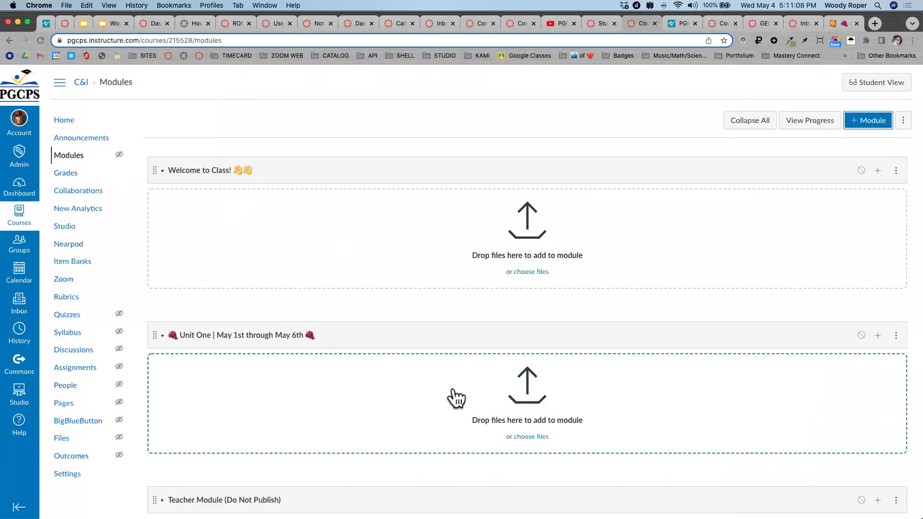
Switch to the Google Slides training deck and show the "Activity: Module Creation" slide.
click(112, 23)
click(650, 271)
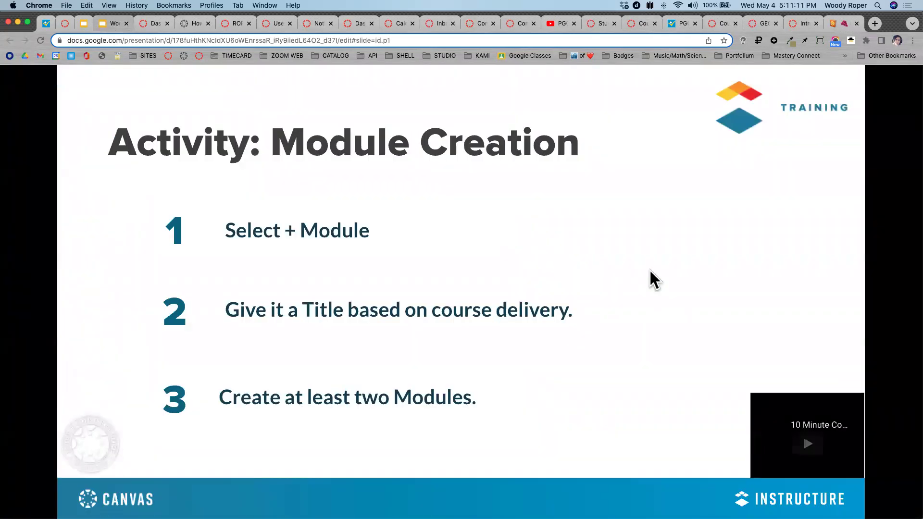
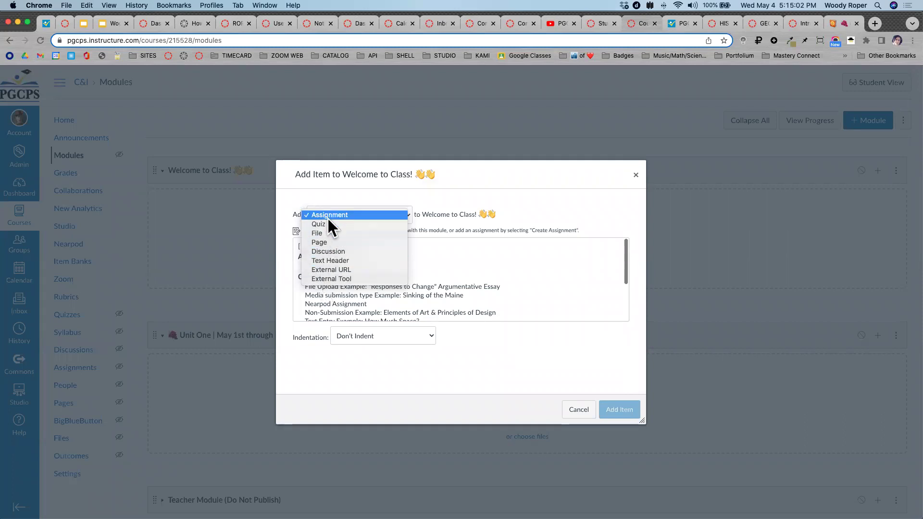
Set the item for the "Welcome to Class! 👋👋" module to a newly created discussion topic named "Class Q&A".
click(321, 251)
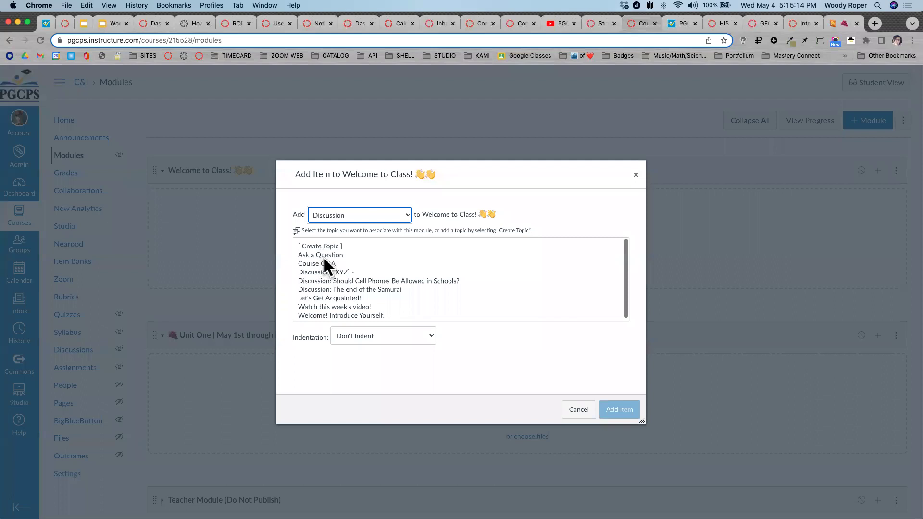
scroll(324, 258, up, 5)
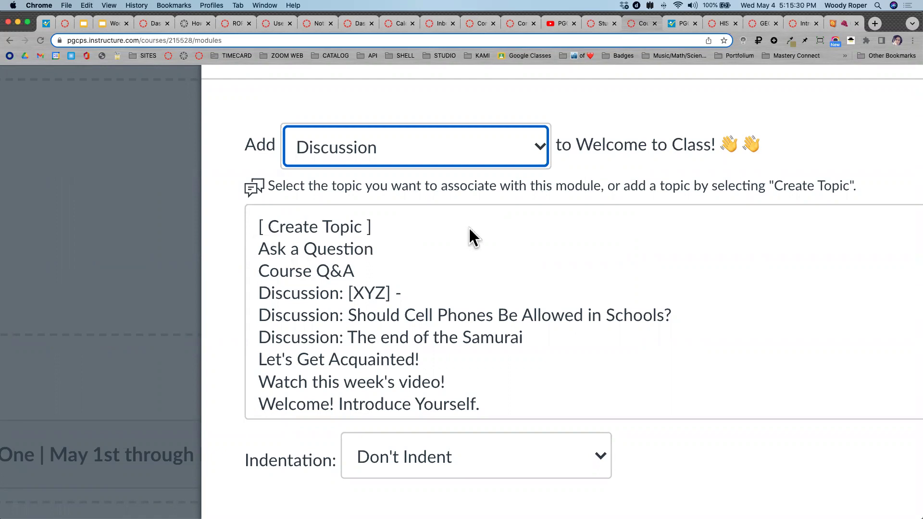
click(289, 223)
click(448, 458)
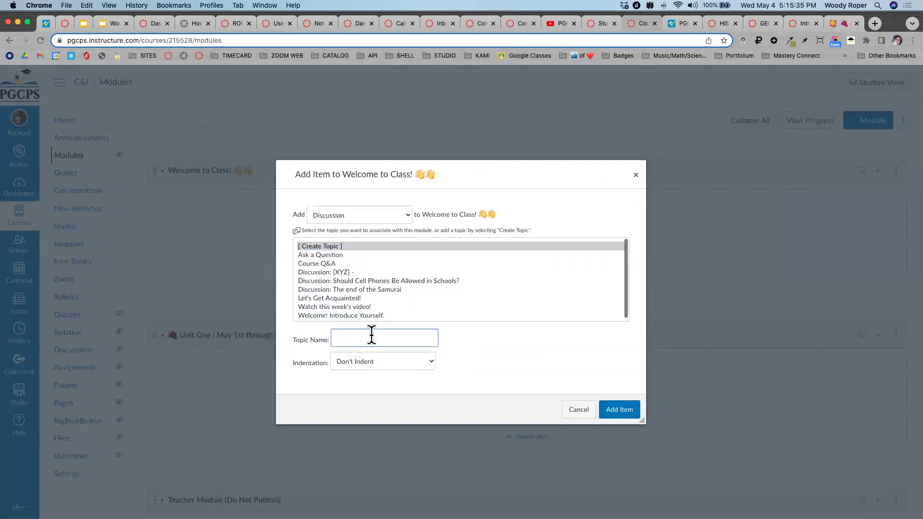
text(Cla)
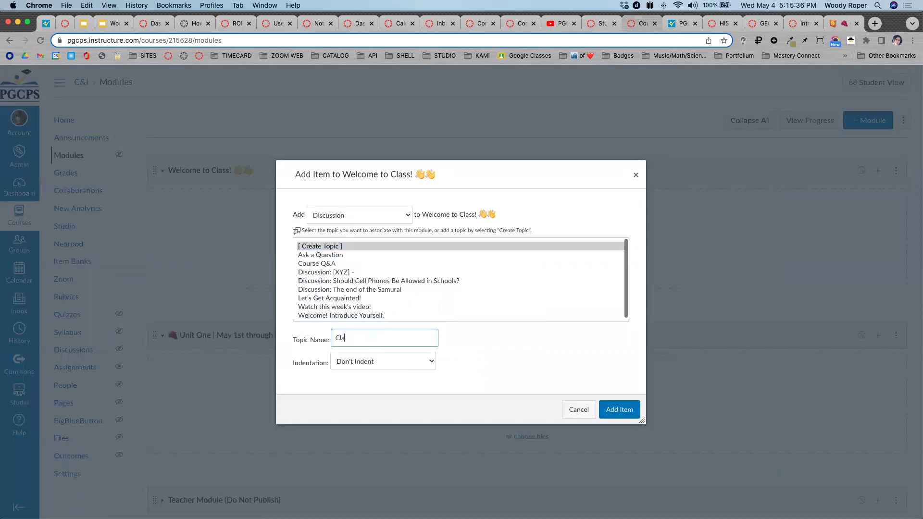
text(ss Q&A)
Switch to the Emojipedia page and search it for "question".
click(836, 20)
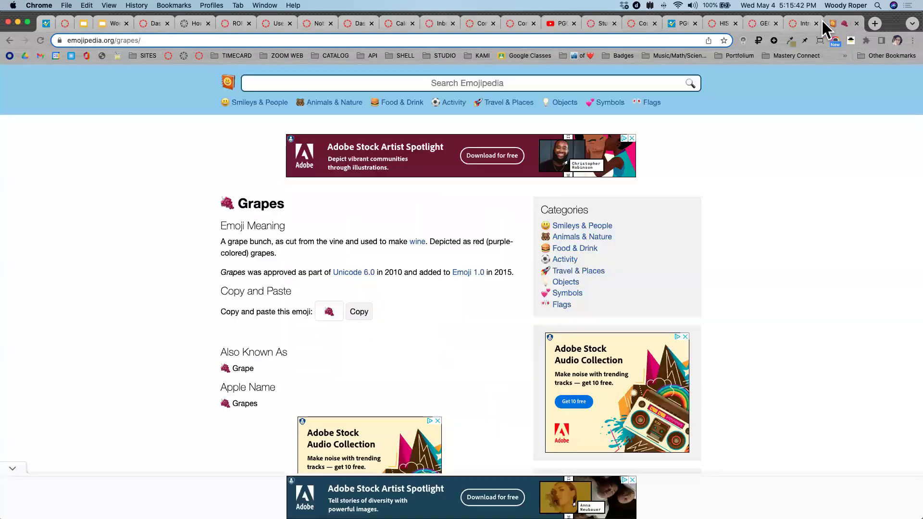
click(420, 79)
text(question)
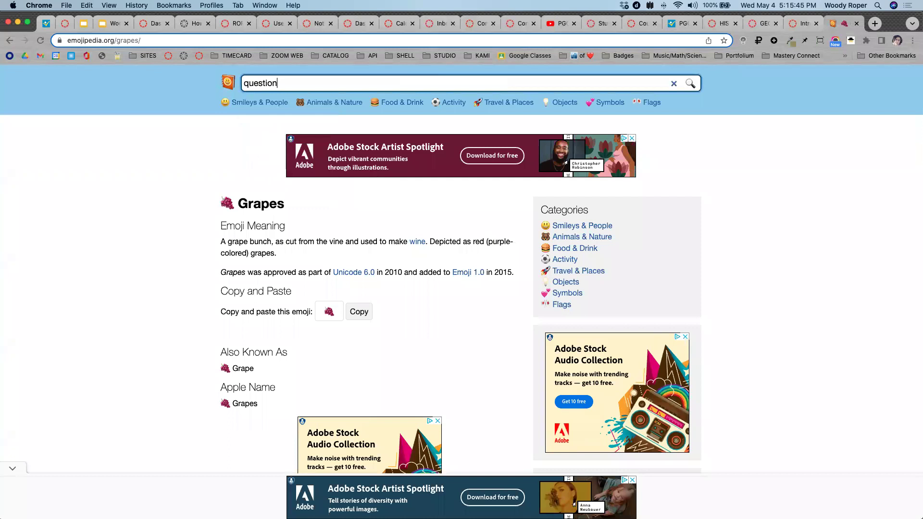
key(Return)
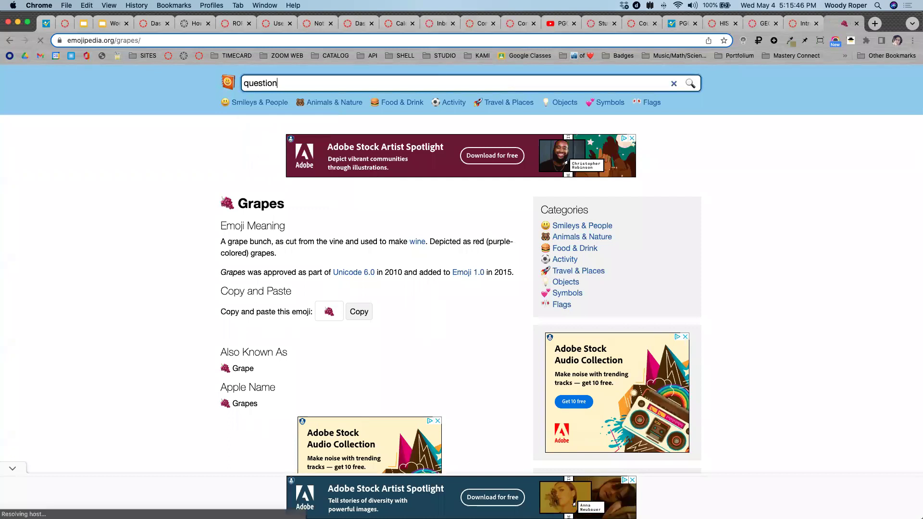
Open the Red Question Mark emoji from the search results and copy it.
scroll(261, 291, down, 2)
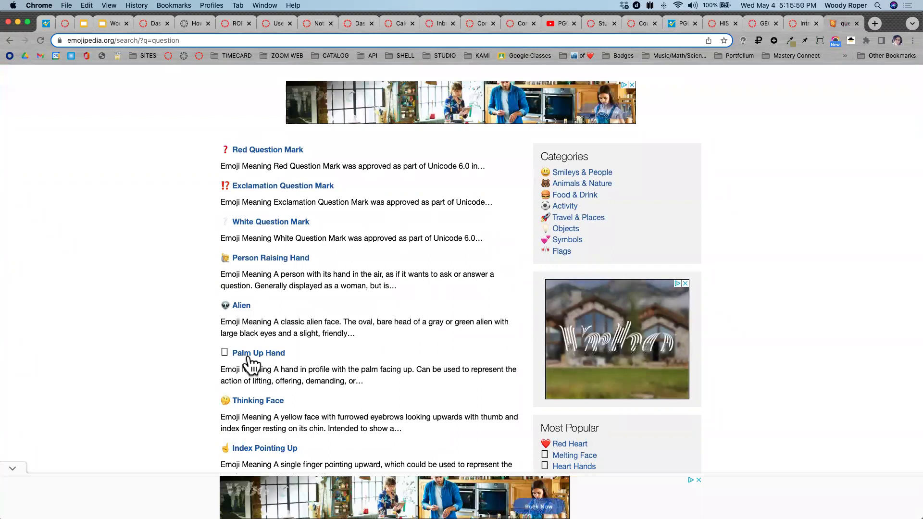
click(287, 150)
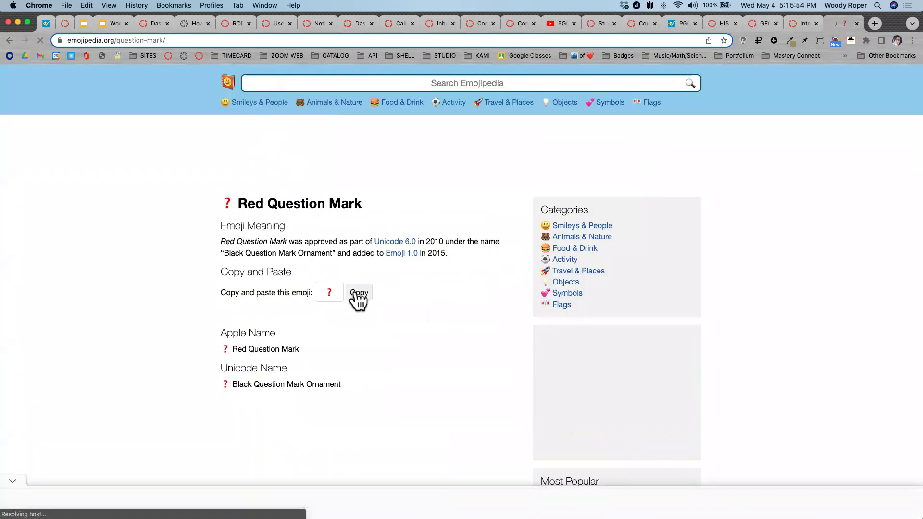
click(359, 292)
Switch back to the Canvas modules page, append two ❓ emojis to the "Class Q&A" topic name and add the discussion to the module.
click(643, 24)
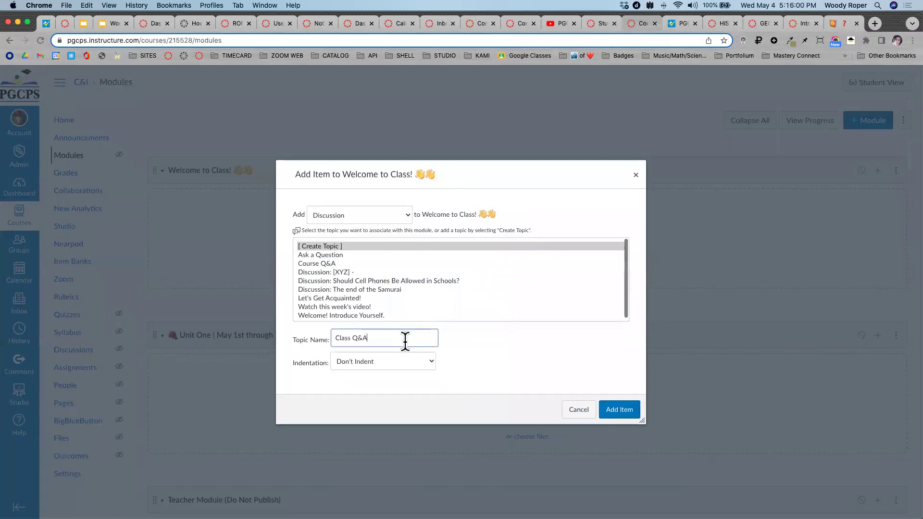
key(super+v)
key(super+v)
click(618, 409)
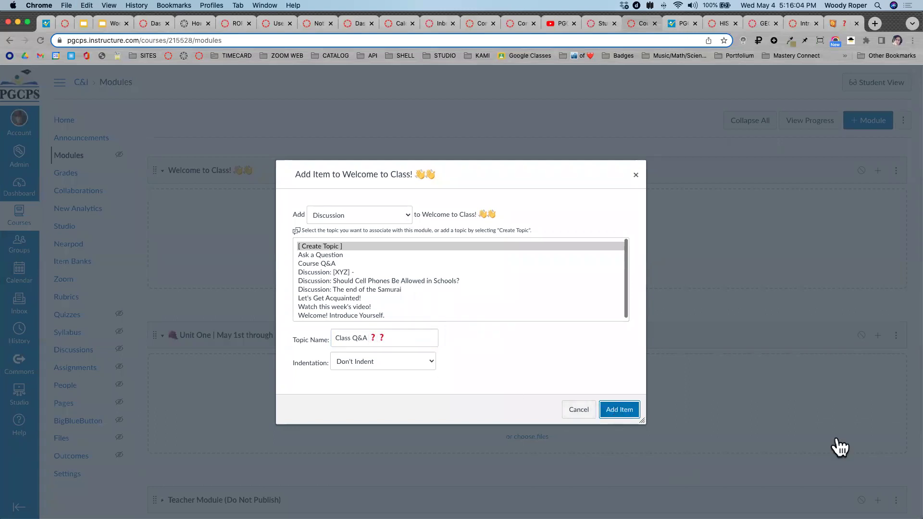
click(618, 410)
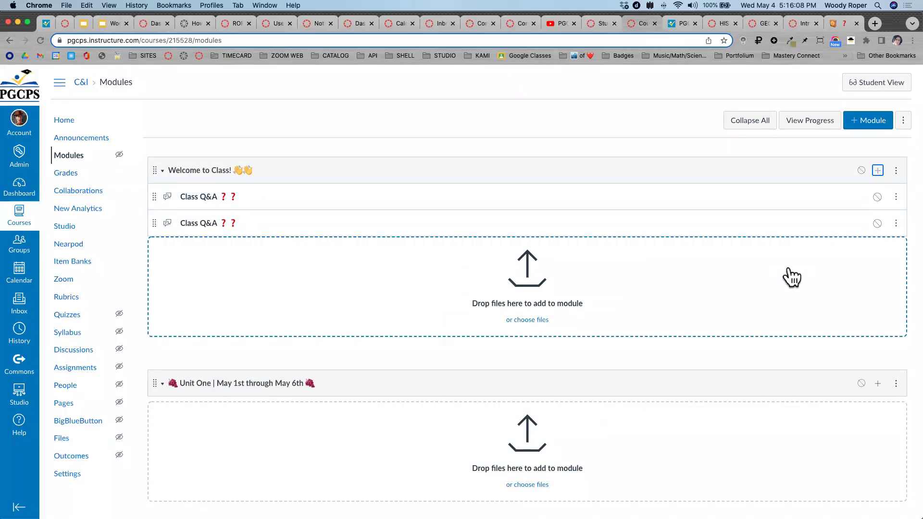
Remove the second, duplicate "Class Q&A ❓ ❓" item from the "Welcome to Class! 👋👋" module.
click(895, 223)
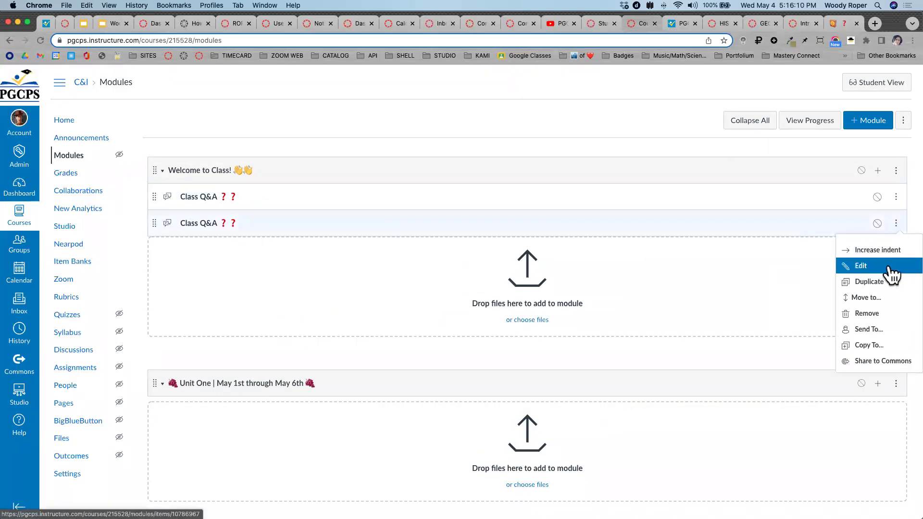
click(886, 315)
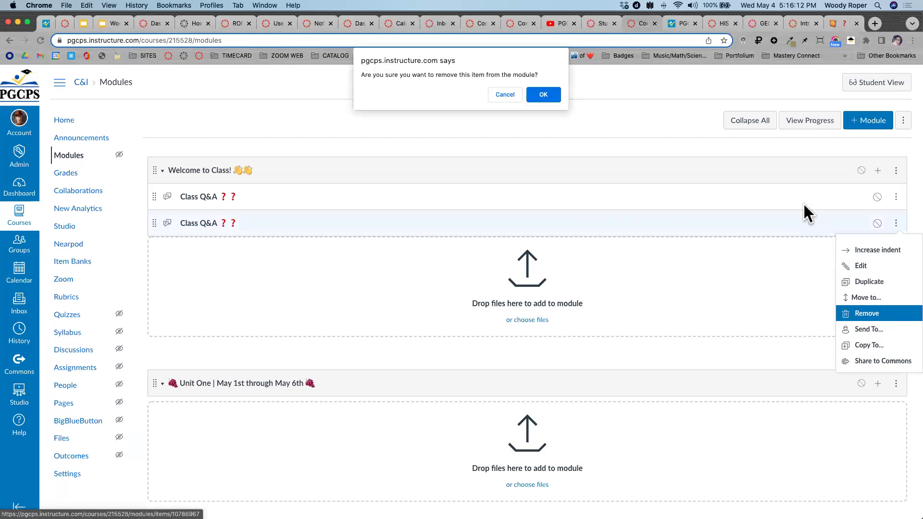
click(544, 94)
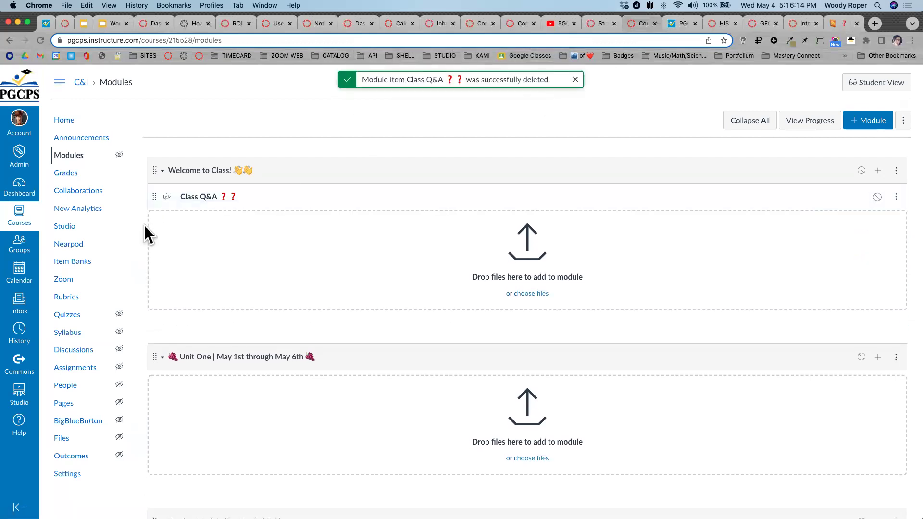
scroll(143, 223, up, 5)
scroll(144, 223, down, 5)
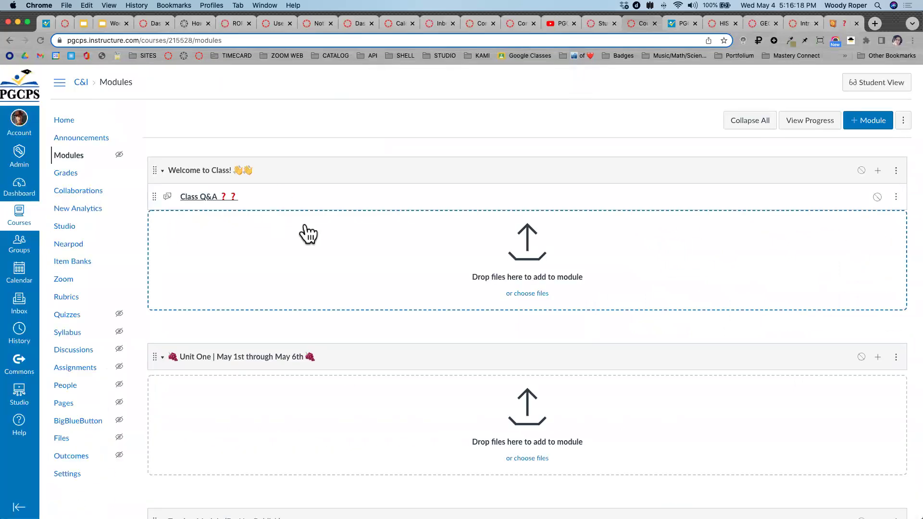
scroll(191, 205, up, 5)
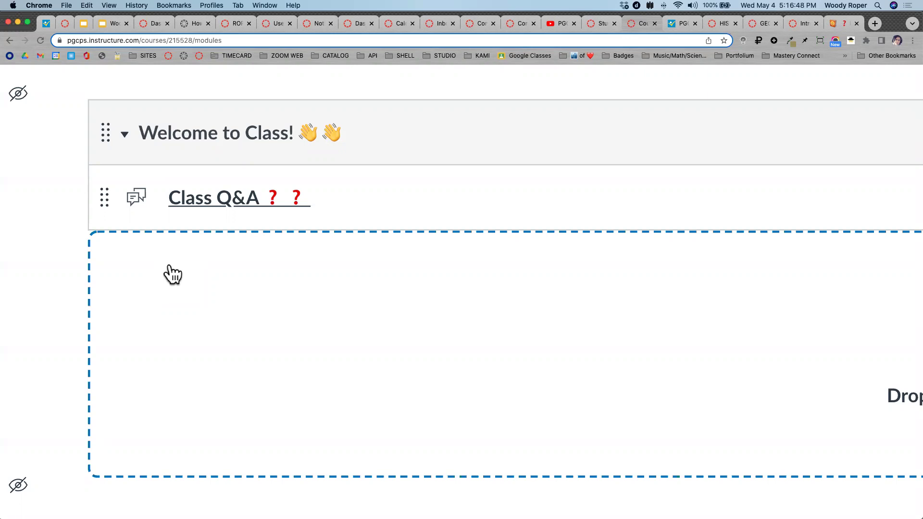
scroll(173, 274, down, 5)
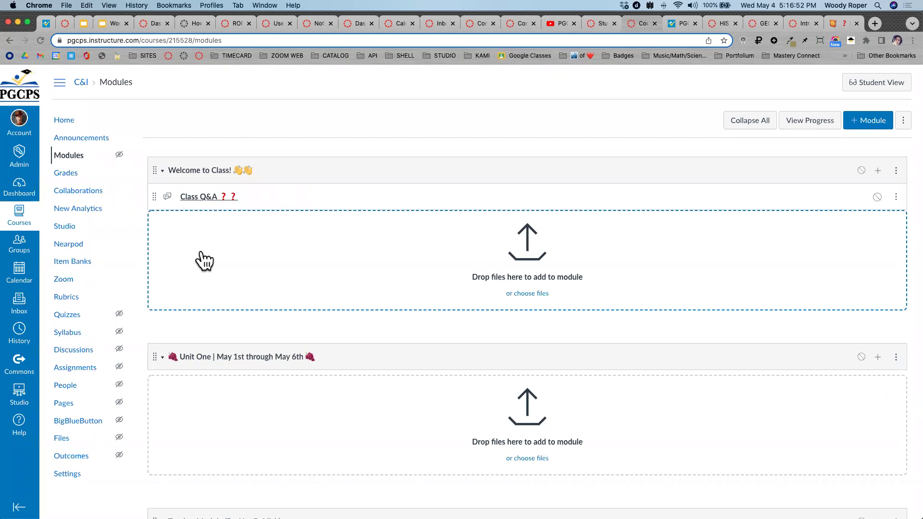
Add a newly created page named "Class Schedule" to the "Welcome to Class! 👋👋" module.
click(877, 171)
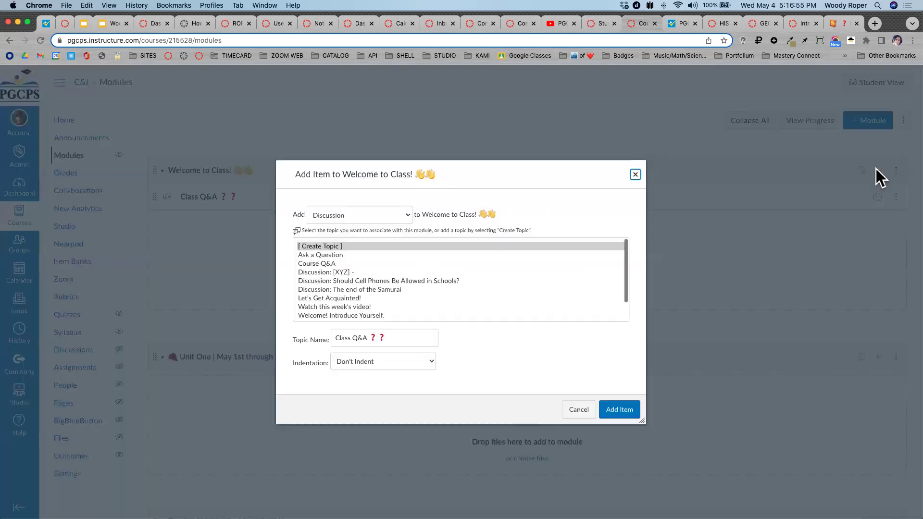
click(371, 215)
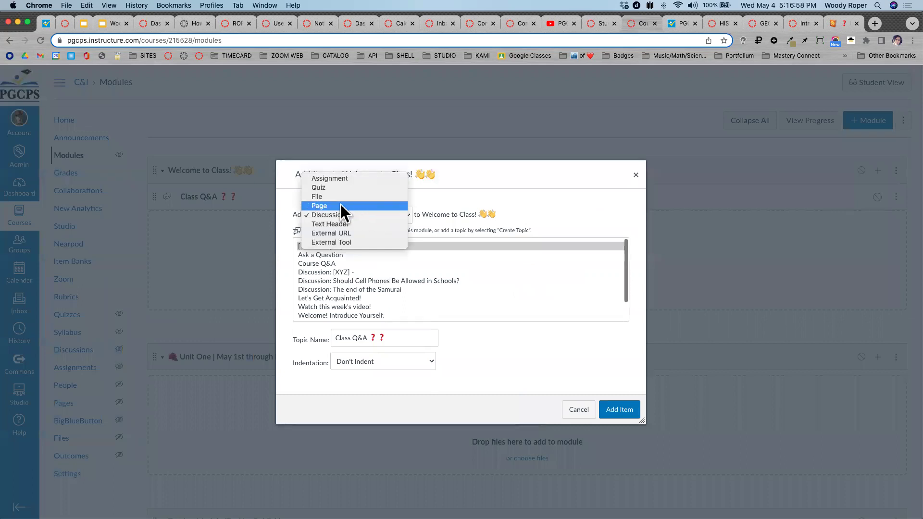
click(320, 212)
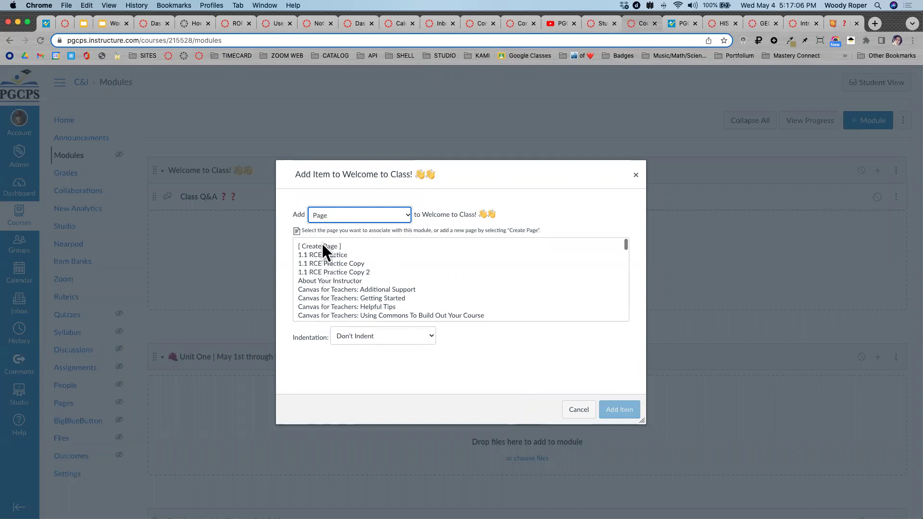
click(306, 245)
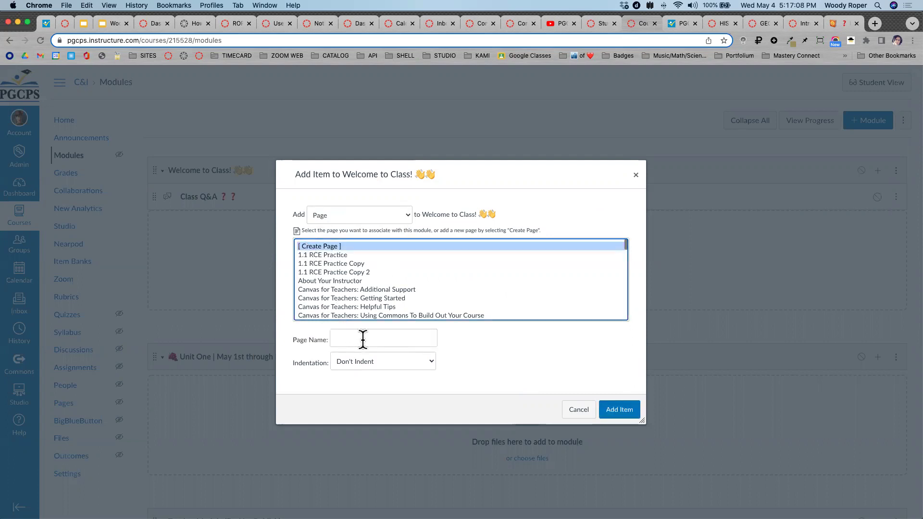
click(363, 339)
text(Class)
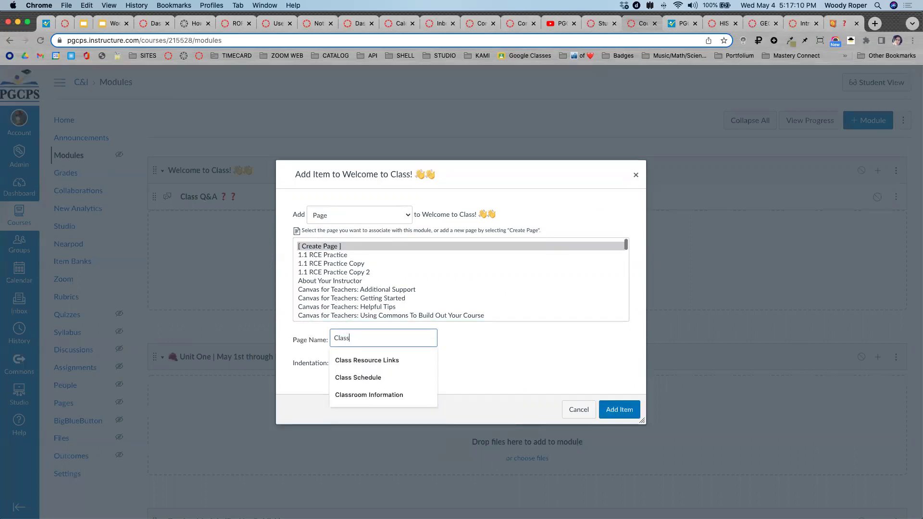
click(358, 379)
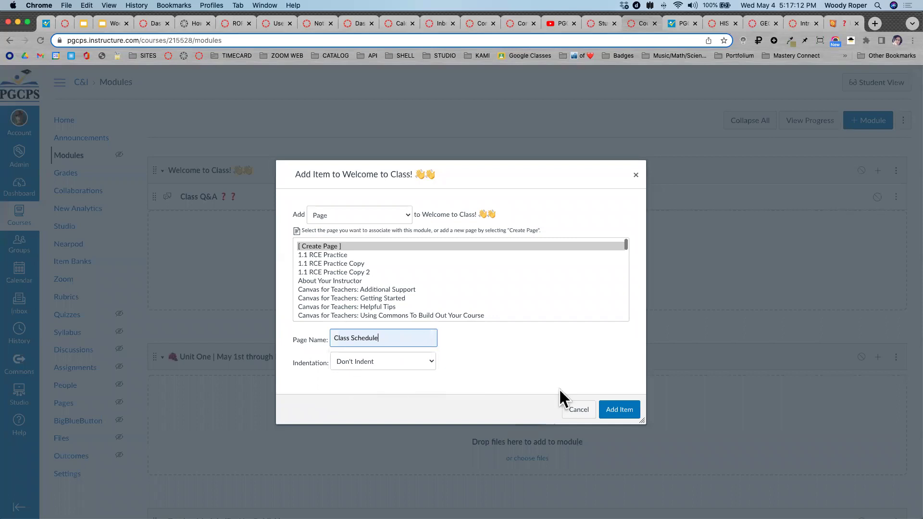
click(625, 413)
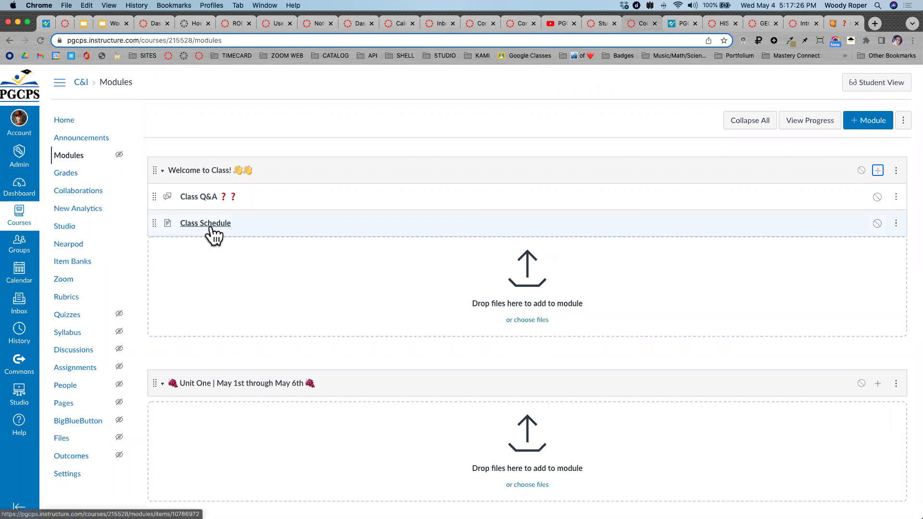
Add the existing page "About Your Instructor" to the "Welcome to Class! 👋👋" module.
click(878, 171)
click(878, 172)
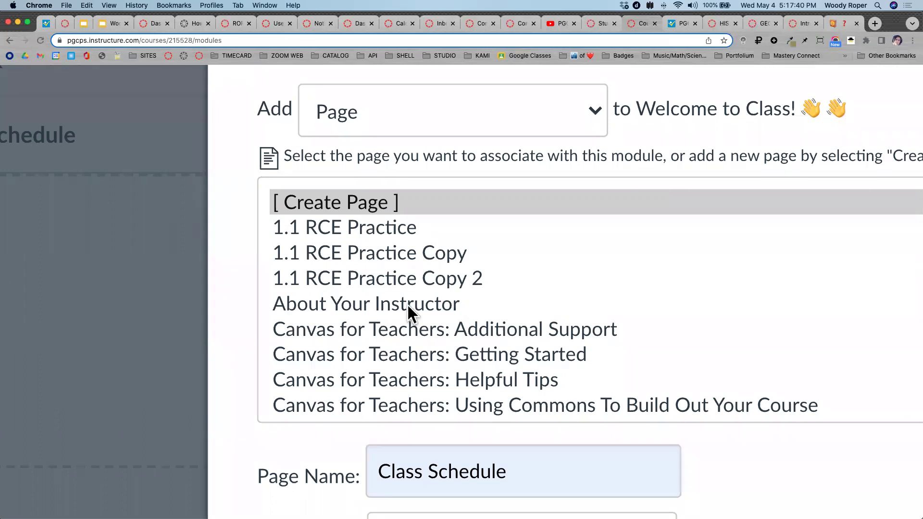
click(359, 304)
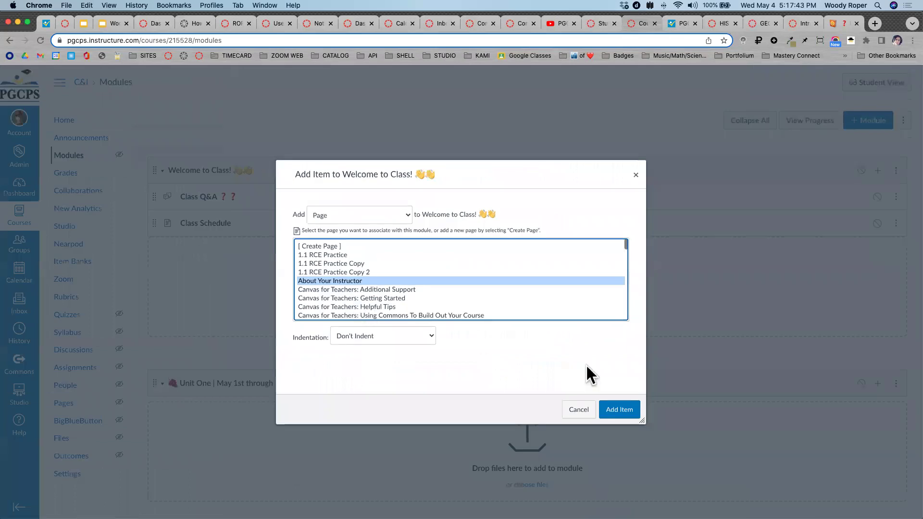
click(619, 410)
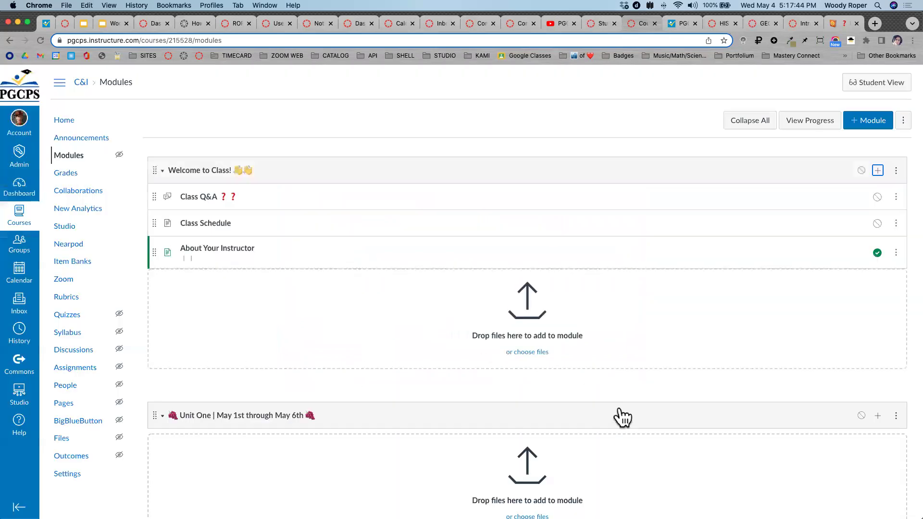
Edit the "About Your Instructor" module item and change its title to "About Your Teacher".
click(896, 250)
click(861, 292)
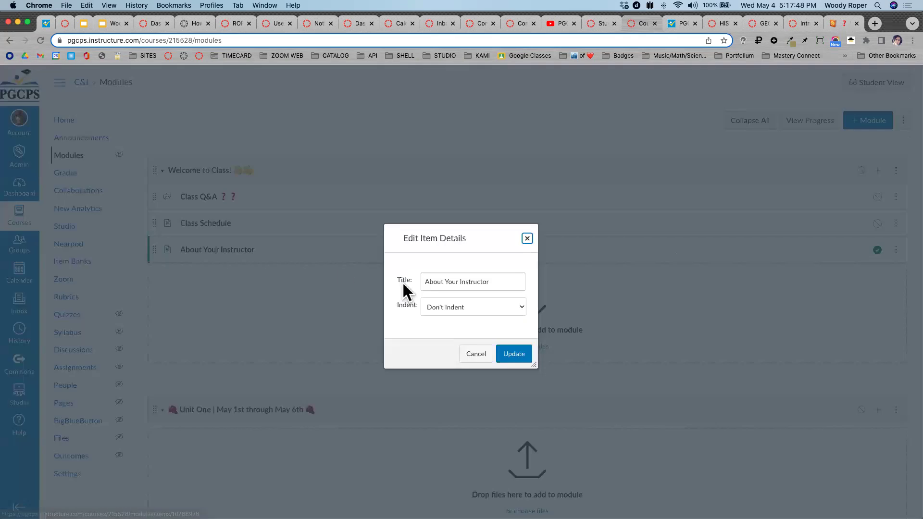
double_click(482, 282)
text(Teacher)
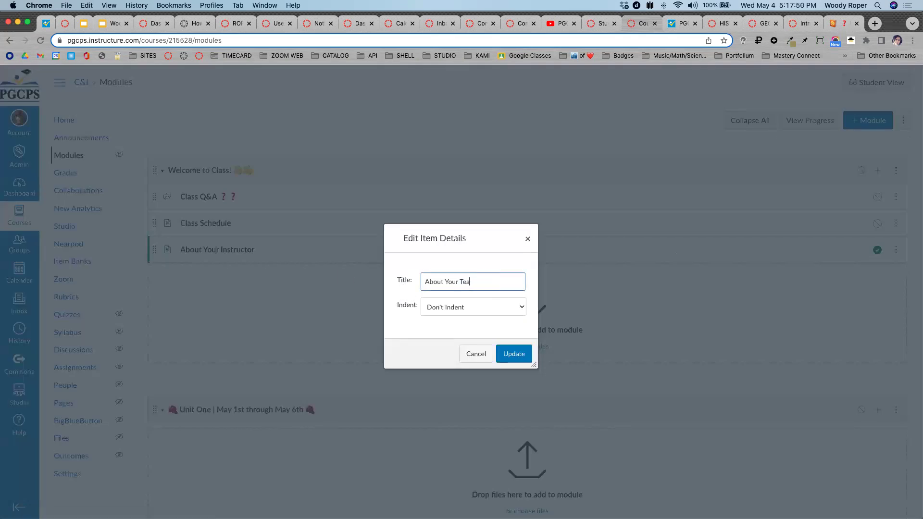
Switch to Emojipedia, search for "teacher" and copy the "Woman Teacher: Medium-Dark Skin Tone" emoji.
click(835, 22)
click(431, 83)
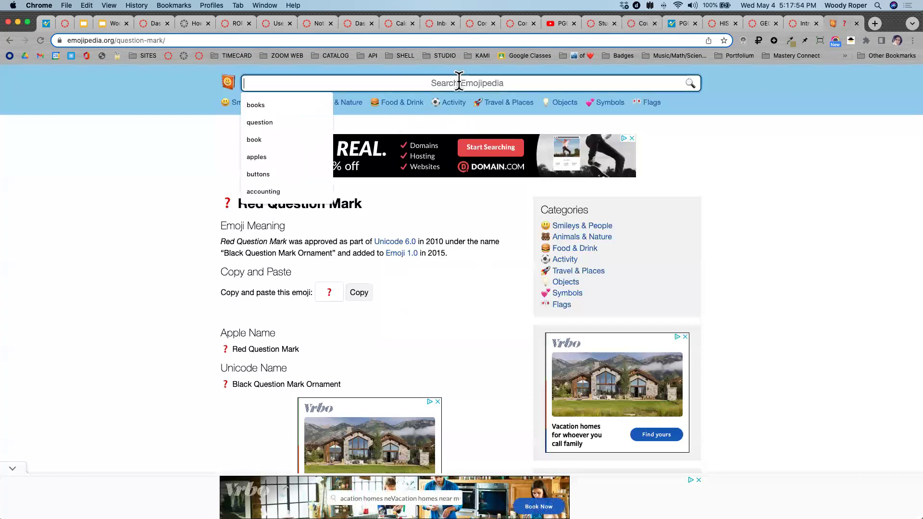
text(teacher)
key(Return)
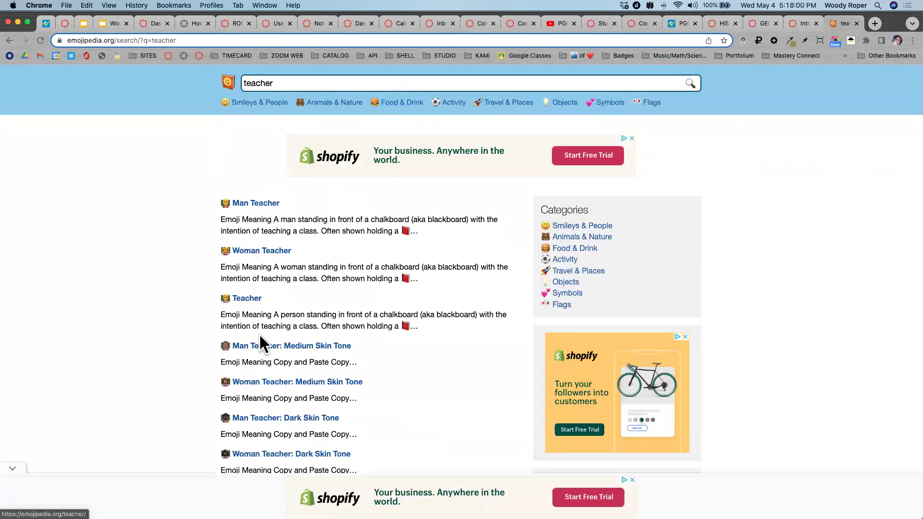
scroll(259, 334, down, 2)
scroll(260, 335, down, 5)
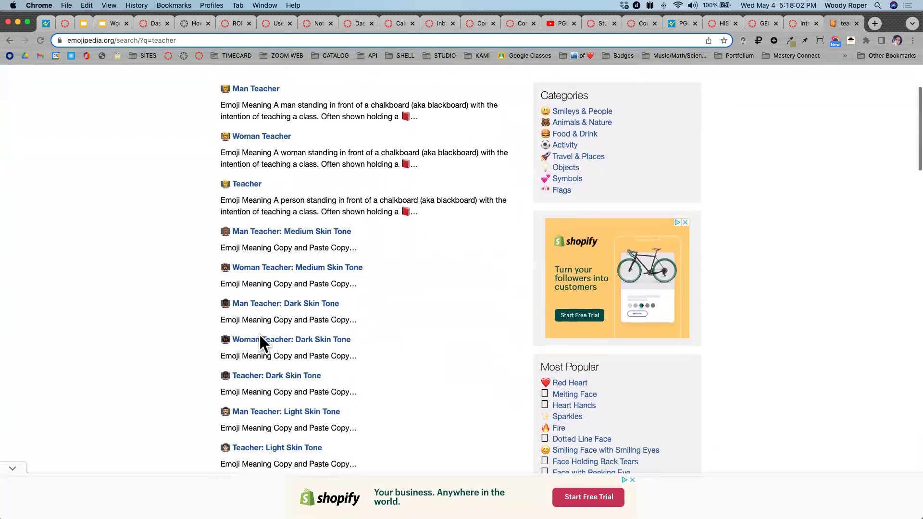
scroll(260, 335, down, 5)
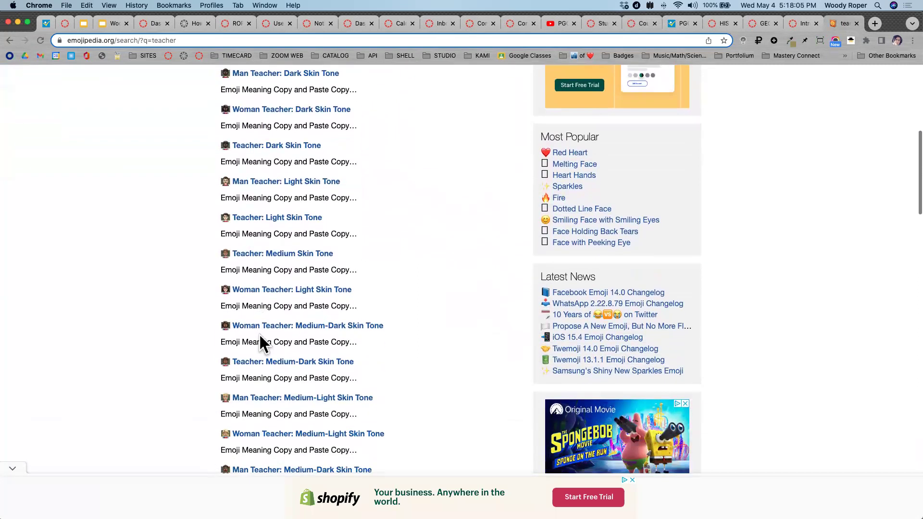
click(308, 329)
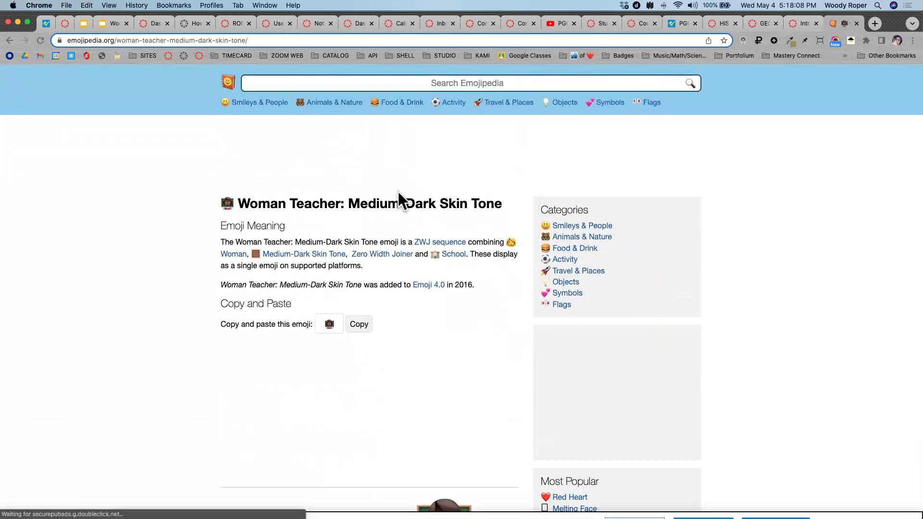
click(358, 329)
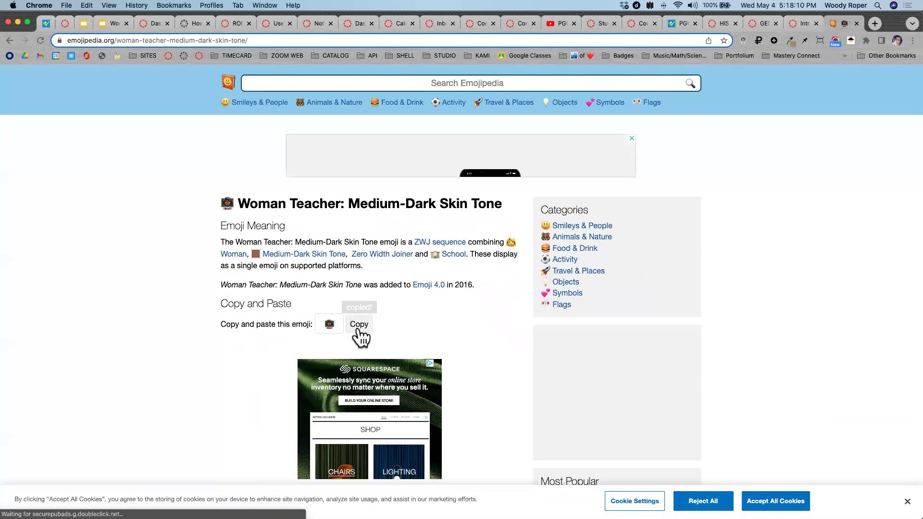
Return to the Canvas item details, append the copied teacher emoji to the title "About Your Teacher" and update the item.
click(633, 21)
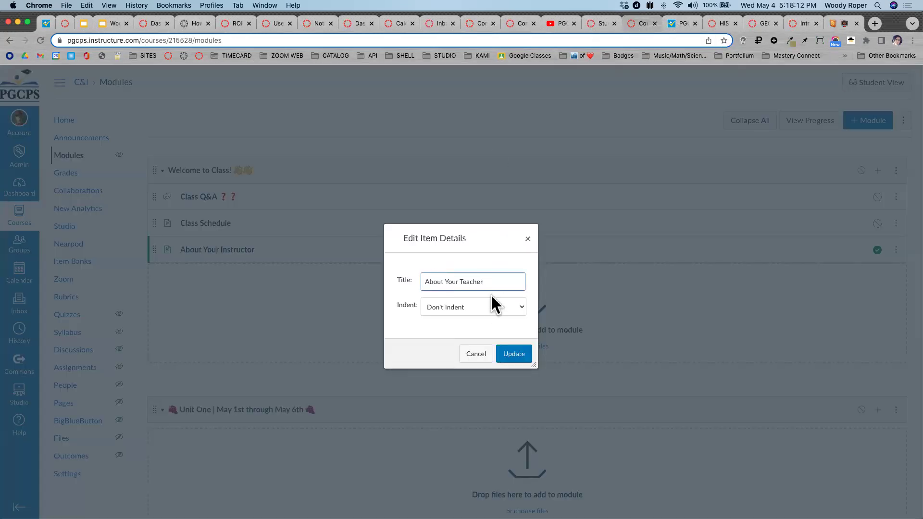
click(513, 358)
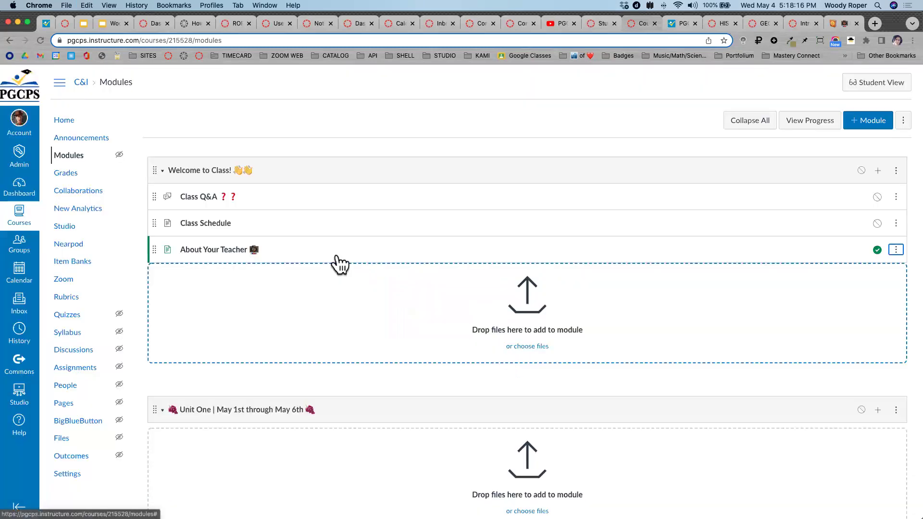
Open the "About Your Teacher" page and review its photo, biography and contact information.
click(207, 250)
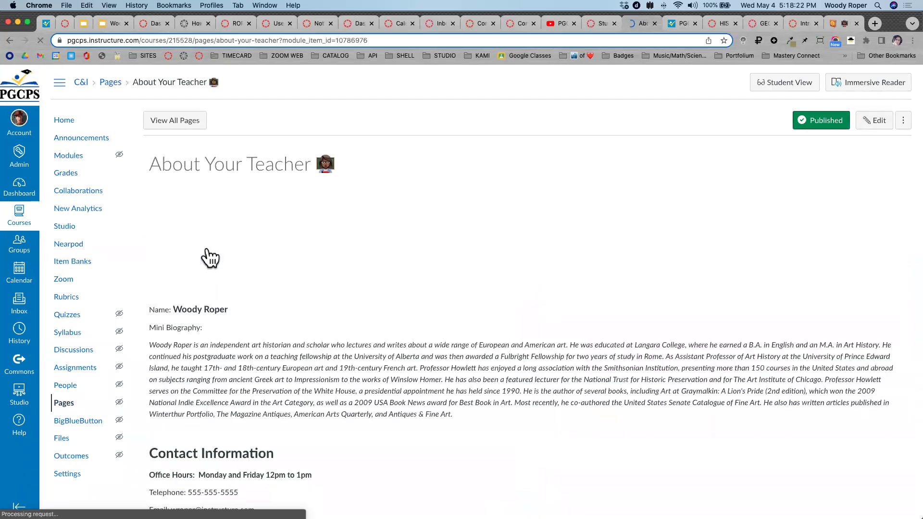
scroll(318, 255, down, 3)
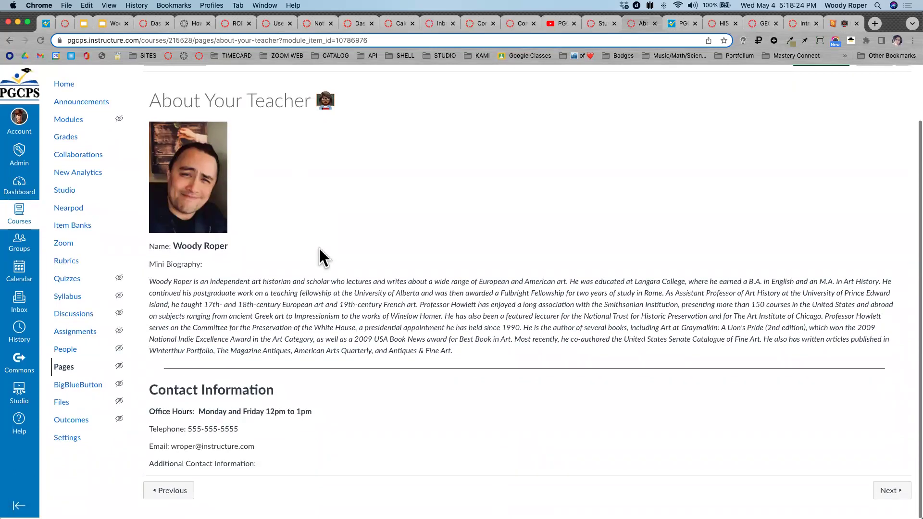
scroll(205, 456, up, 5)
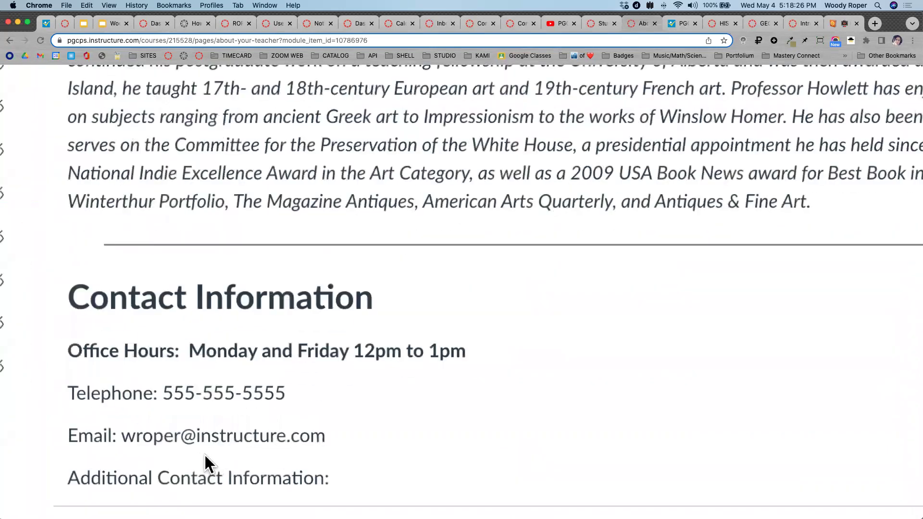
scroll(205, 456, down, 5)
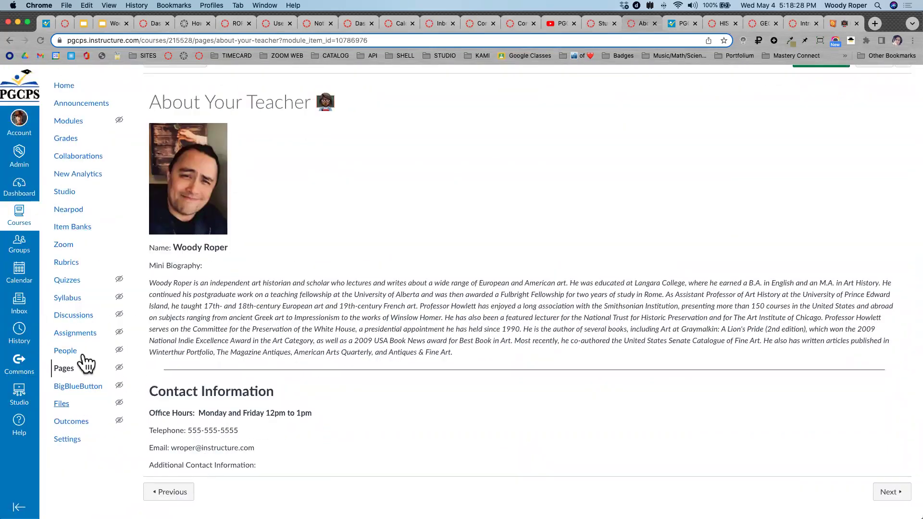
Return to the course modules, start adding a File item to the Unit One module and browse the existing course files.
click(69, 121)
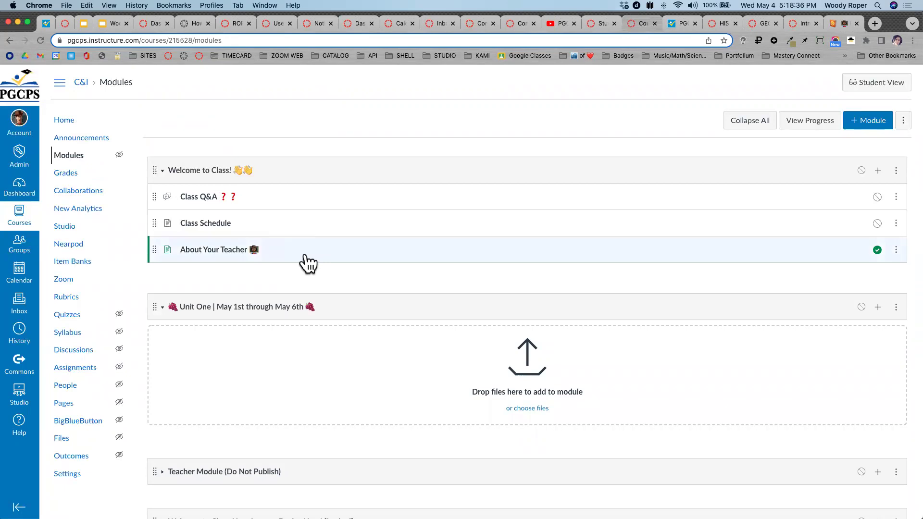
scroll(308, 263, down, 3)
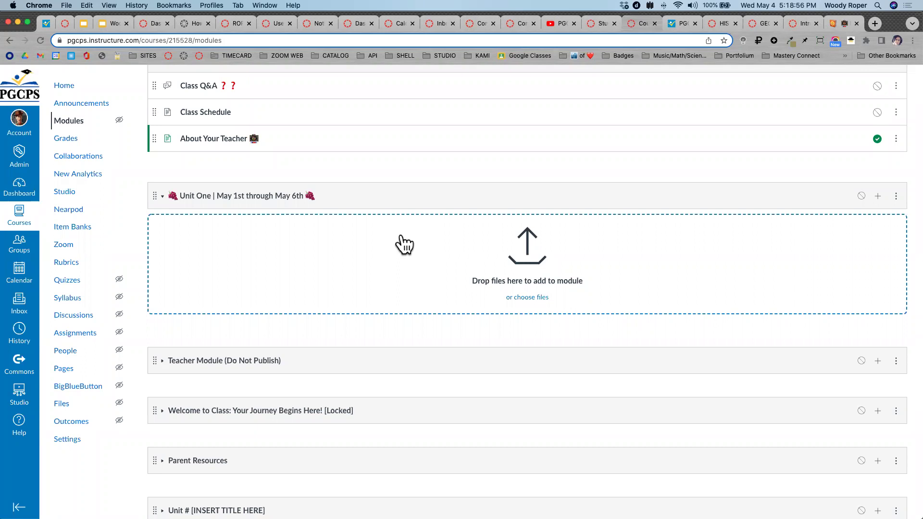
drag(404, 244, 404, 245)
click(877, 195)
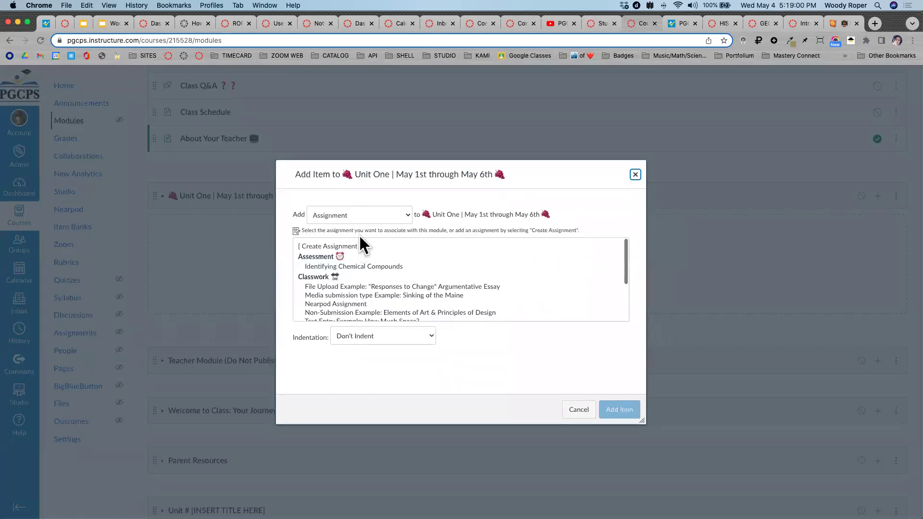
click(366, 215)
click(340, 229)
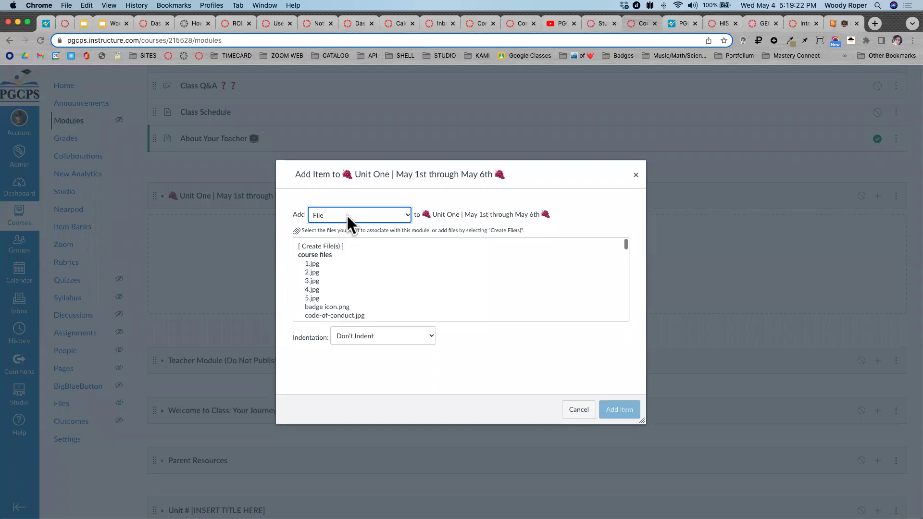
scroll(343, 273, up, 5)
scroll(344, 272, down, 5)
scroll(344, 275, down, 4)
scroll(344, 275, up, 1)
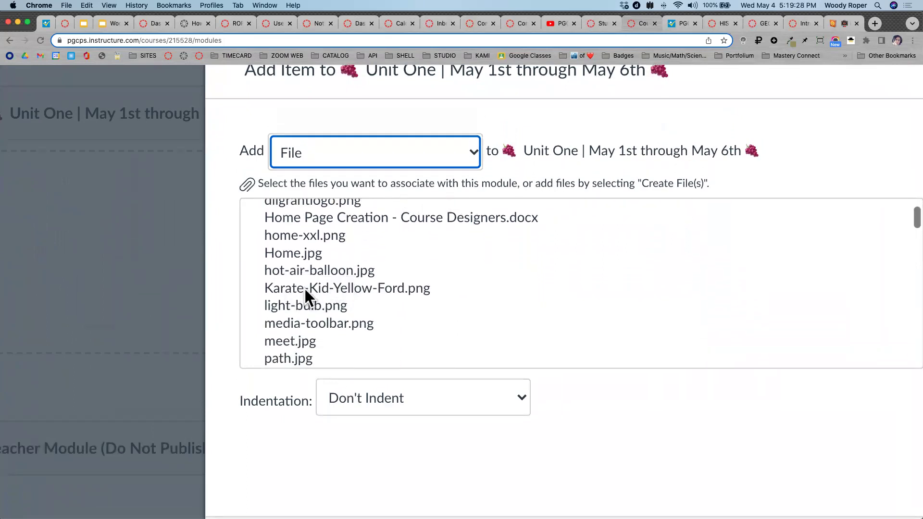
scroll(320, 281, up, 5)
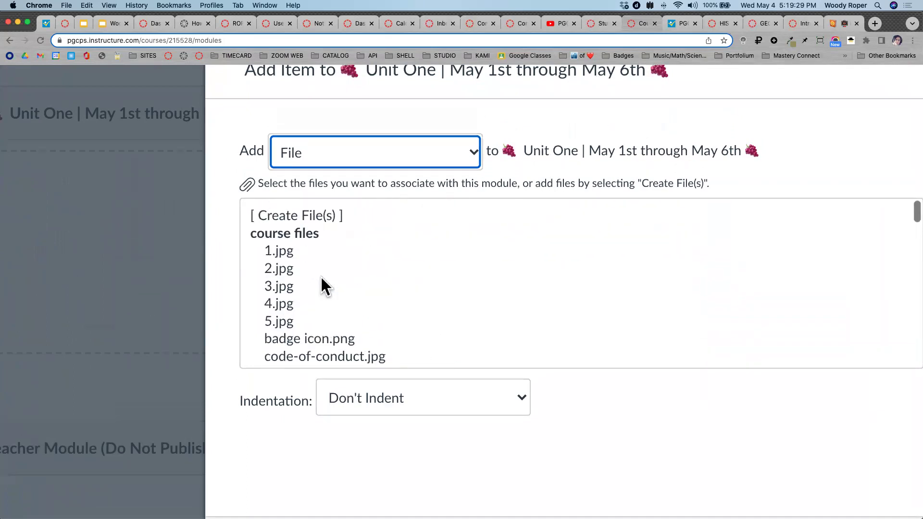
Create a new file item from History of Japan.pdf in the DOCS folder and add it to the Unit One module.
click(277, 215)
click(352, 402)
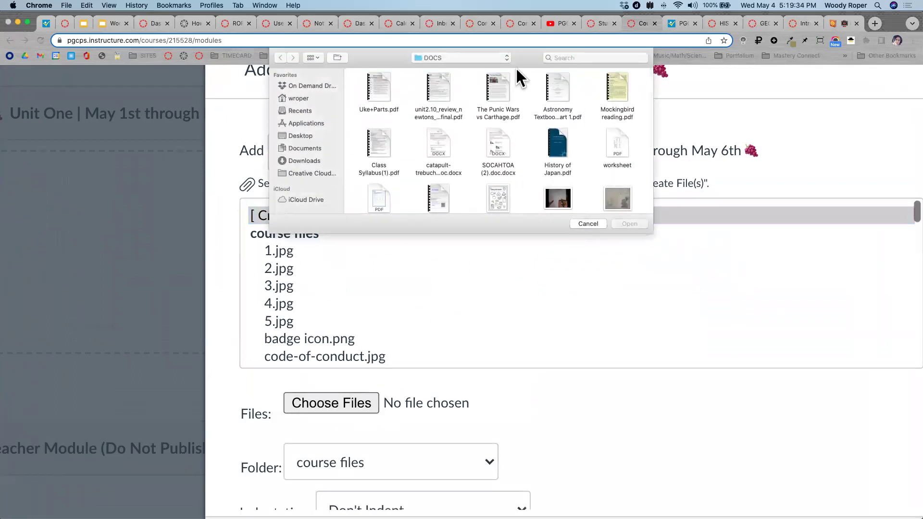
click(500, 58)
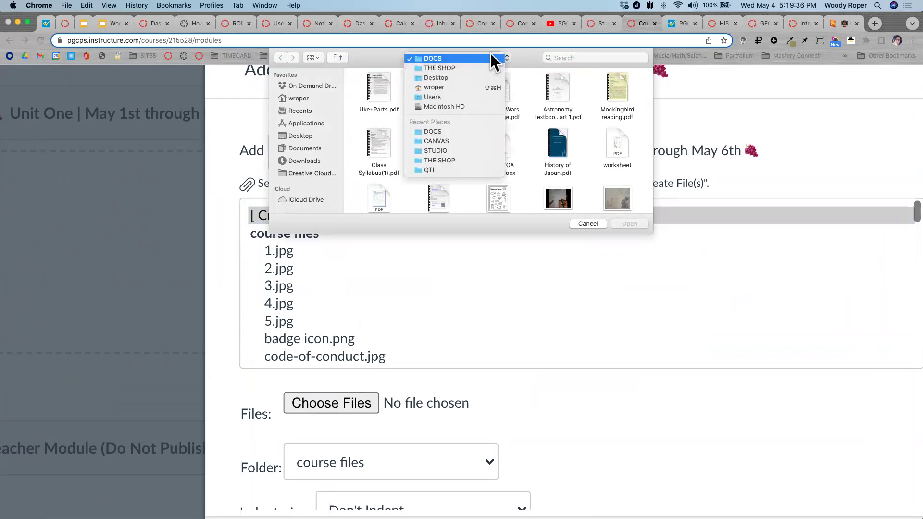
click(473, 57)
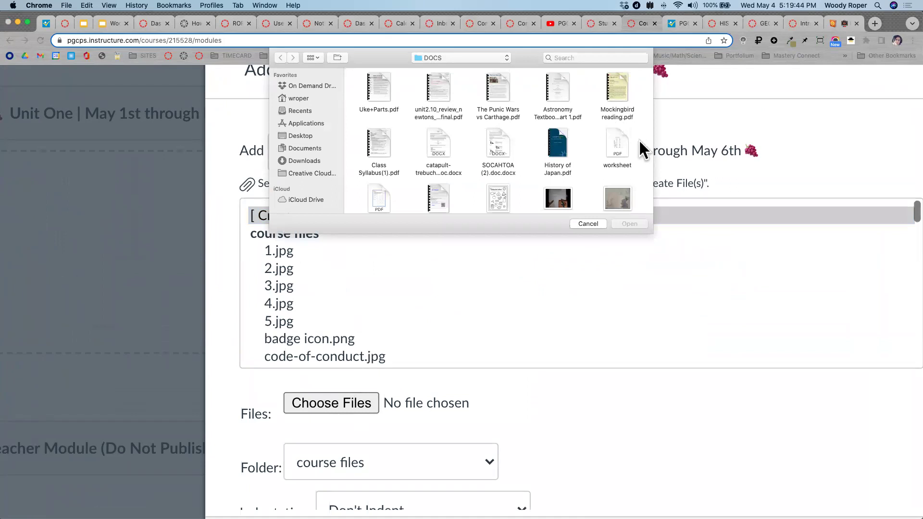
click(553, 145)
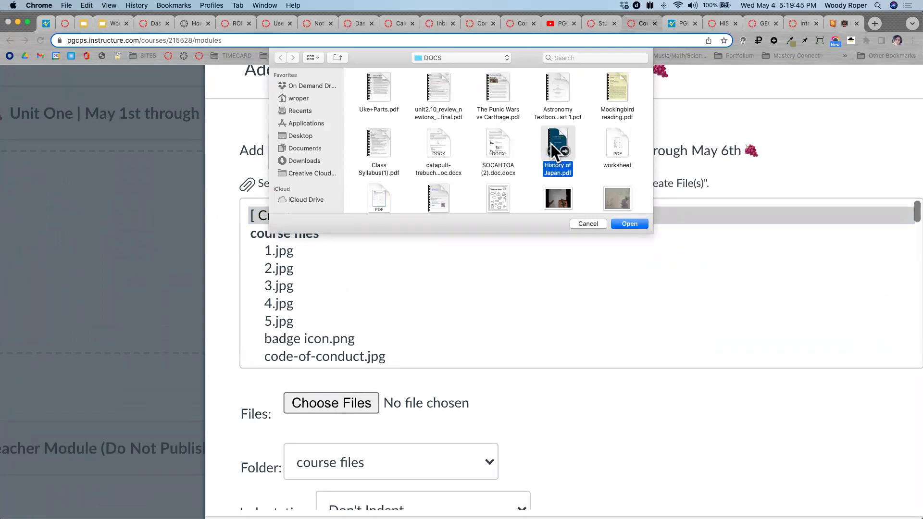
click(635, 223)
scroll(634, 220, down, 10)
scroll(636, 223, down, 15)
scroll(752, 420, down, 3)
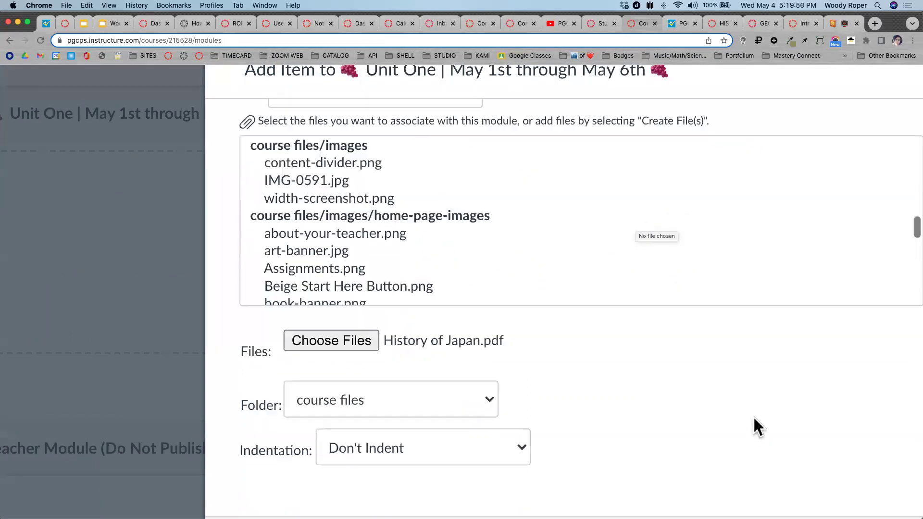
scroll(753, 426, right, 5)
scroll(546, 431, down, 5)
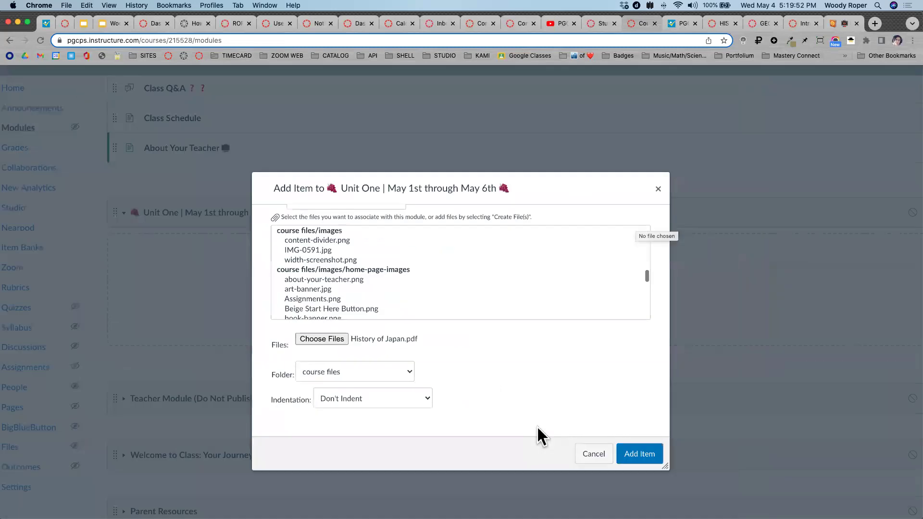
scroll(536, 425, down, 3)
click(625, 411)
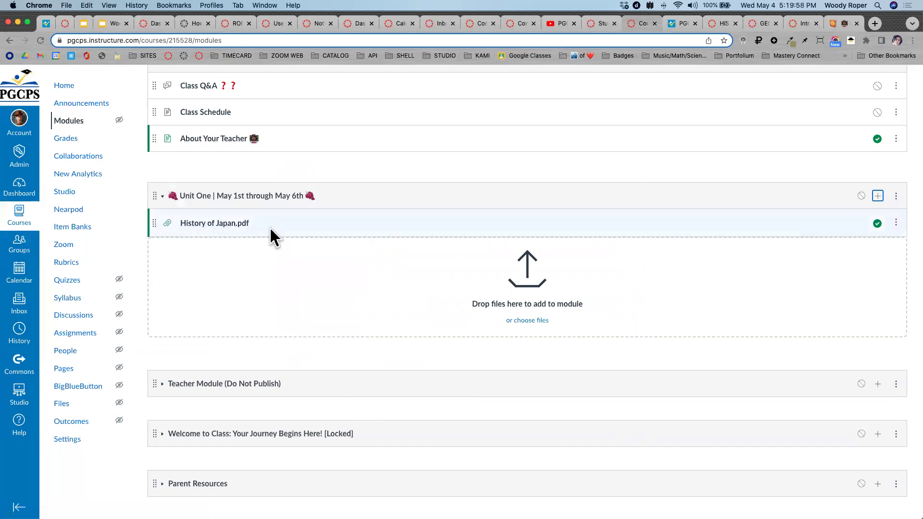
Add a new page named "Unit One: Reading" to the Unit One module and move it above History of Japan.pdf.
click(878, 196)
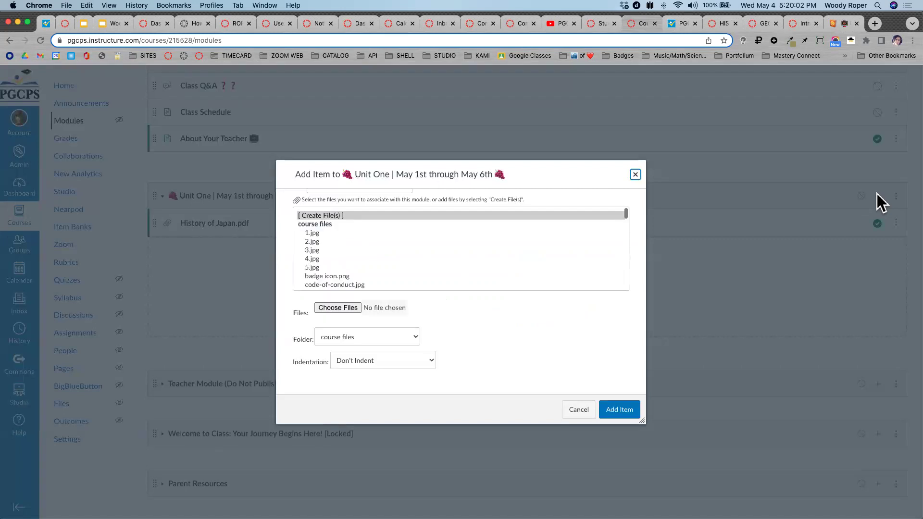
scroll(341, 233, up, 2)
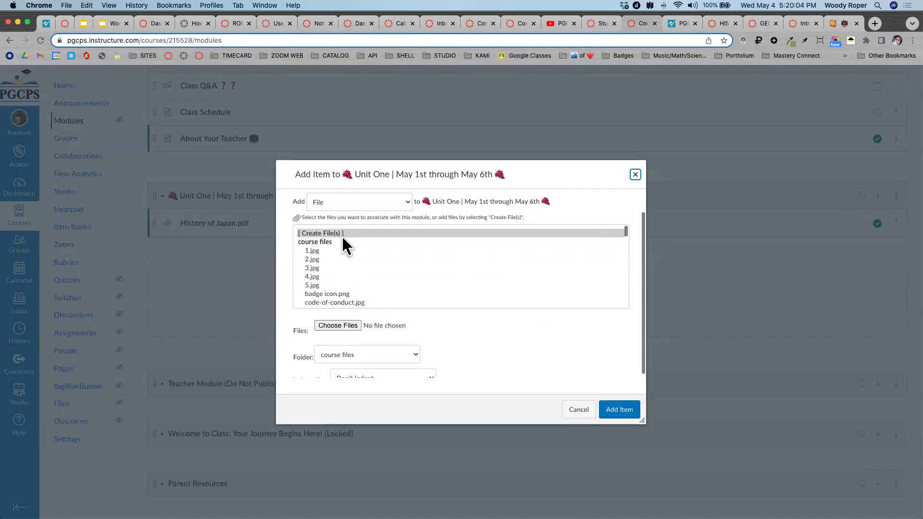
click(346, 213)
click(342, 222)
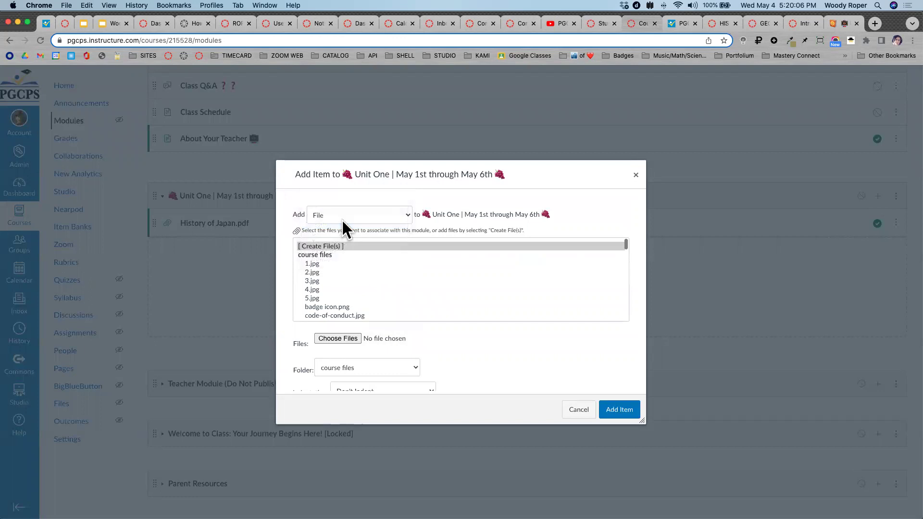
click(330, 246)
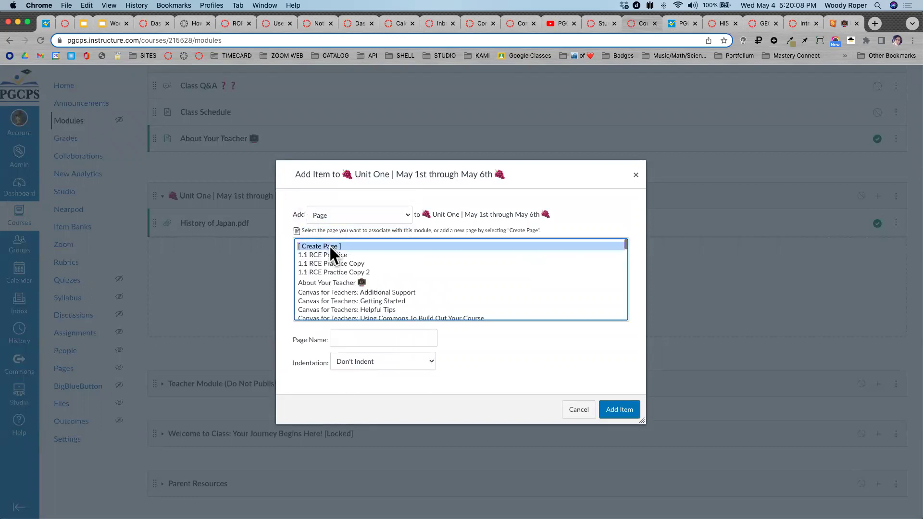
click(361, 338)
text(U)
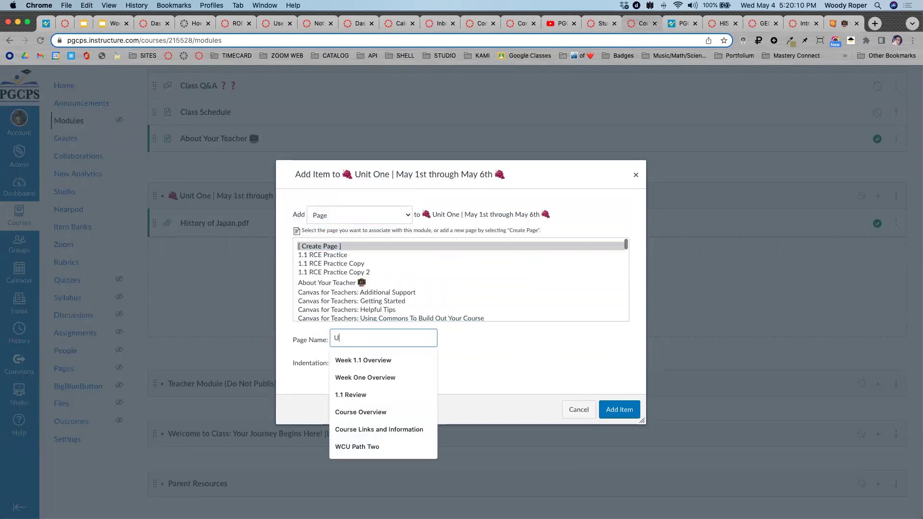
text(nit One)
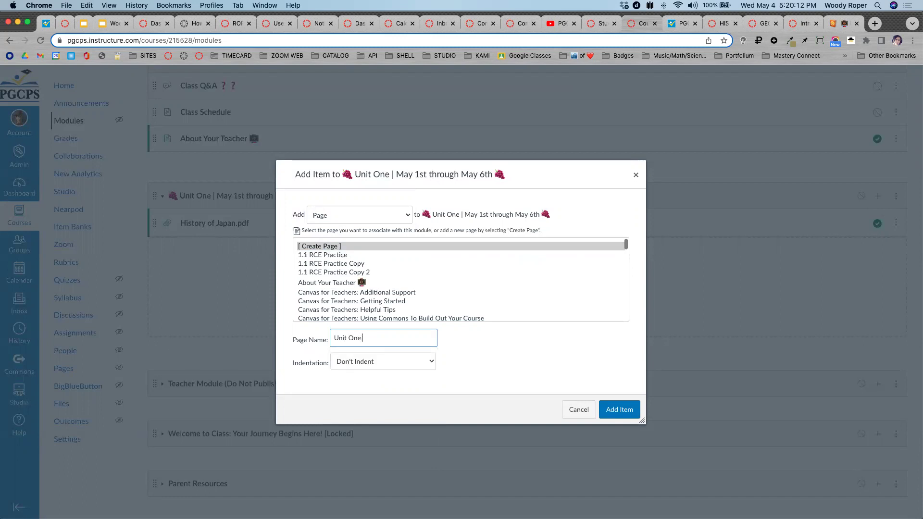
text(: Reading)
click(622, 407)
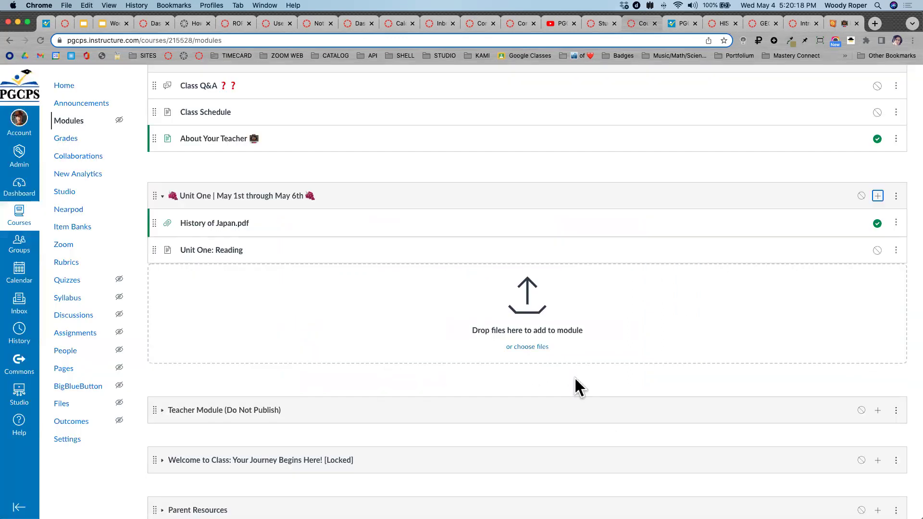
drag(153, 252, 157, 222)
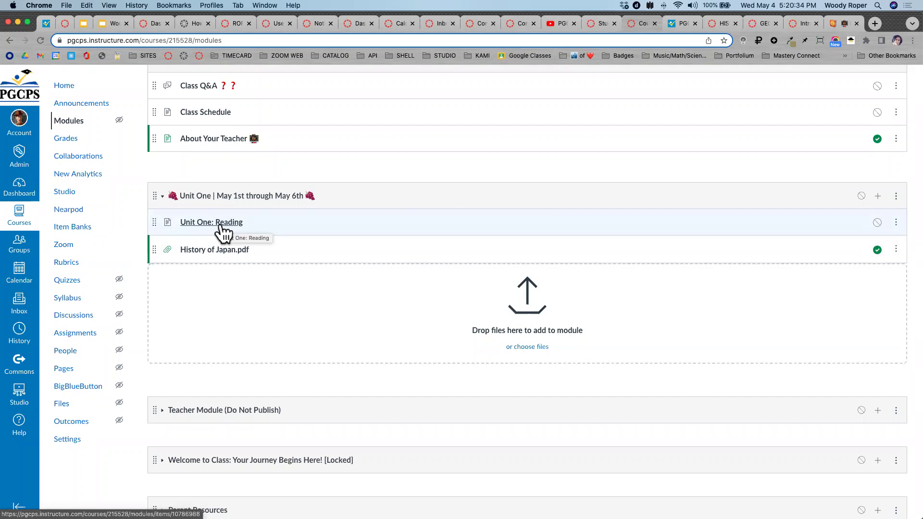
Create a new assignment named "Unit 1.1 Reading Assignment" and add it to the Unit One module.
click(878, 196)
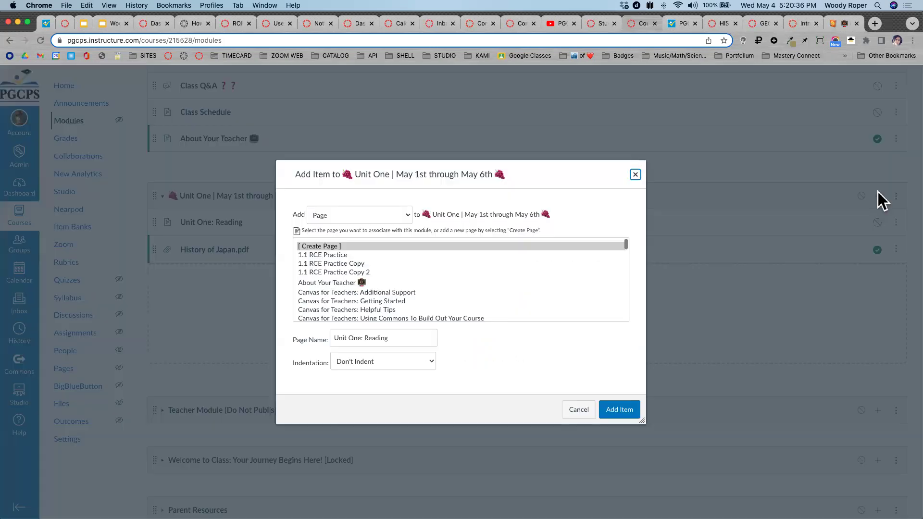
click(384, 214)
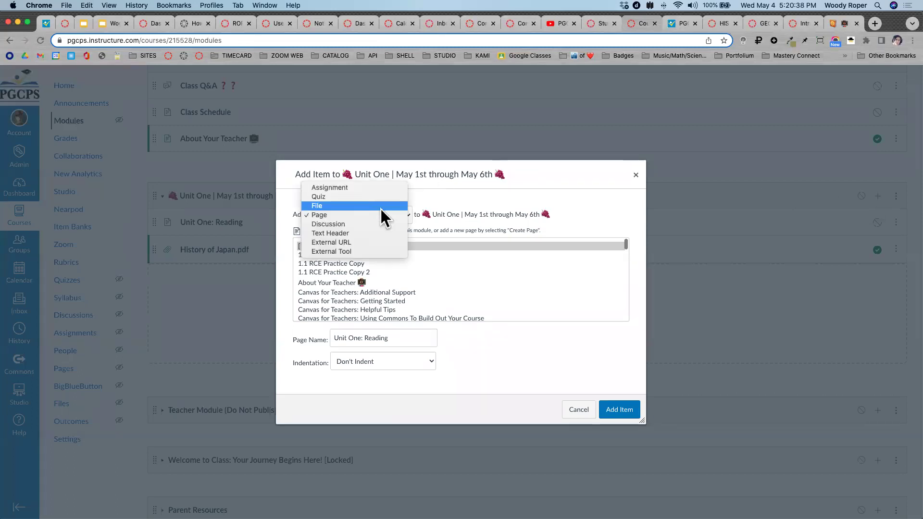
click(341, 186)
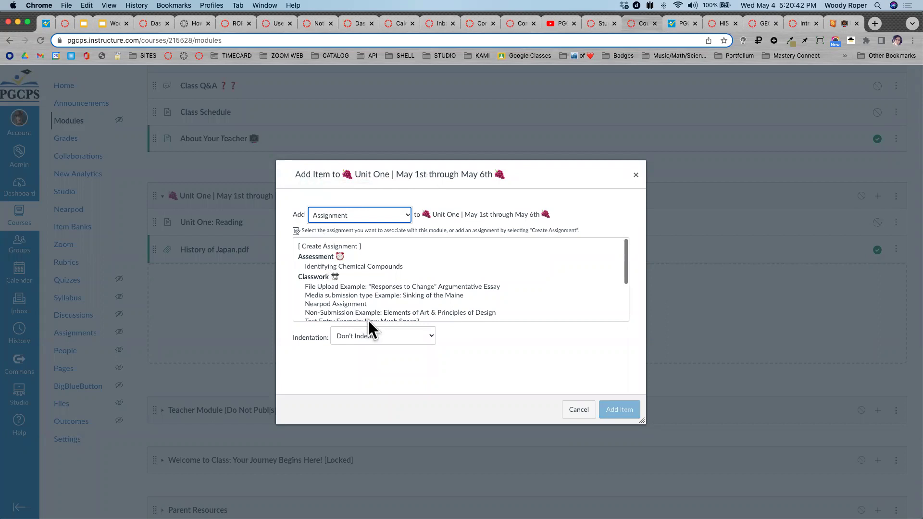
scroll(361, 298, down, 3)
scroll(360, 298, up, 3)
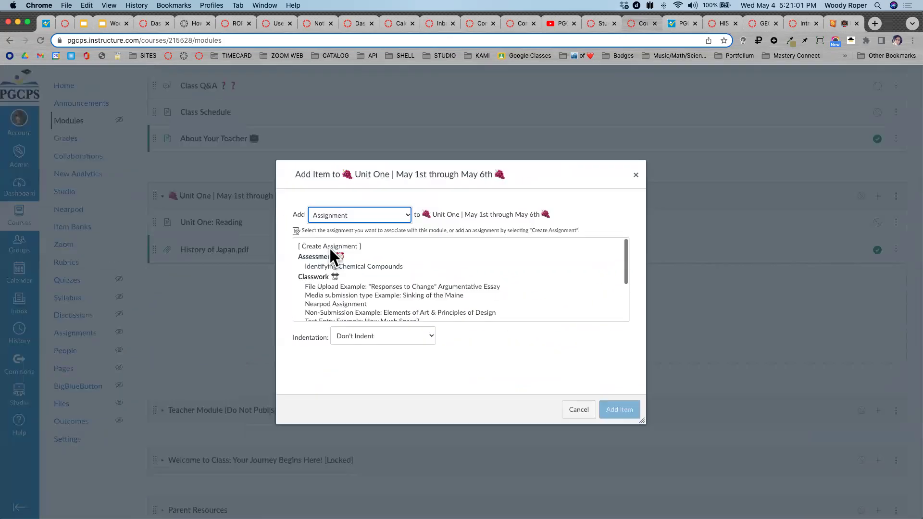
click(331, 247)
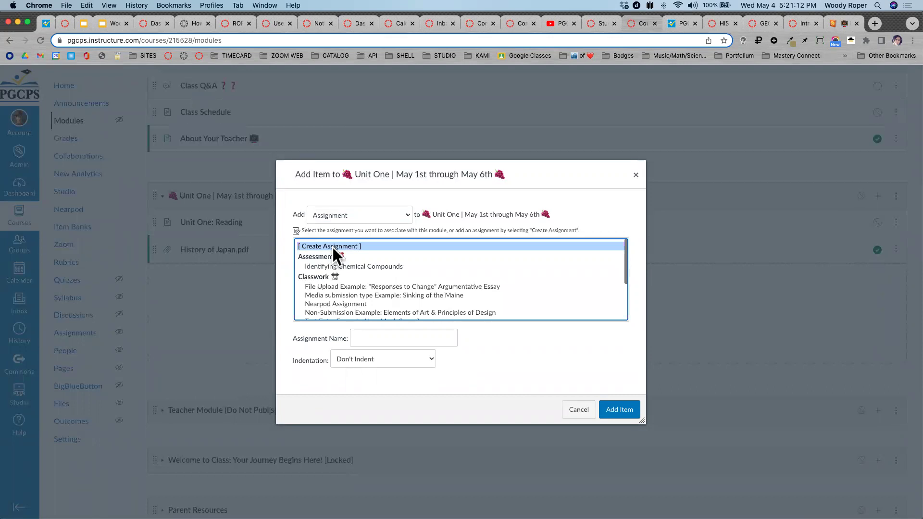
click(387, 338)
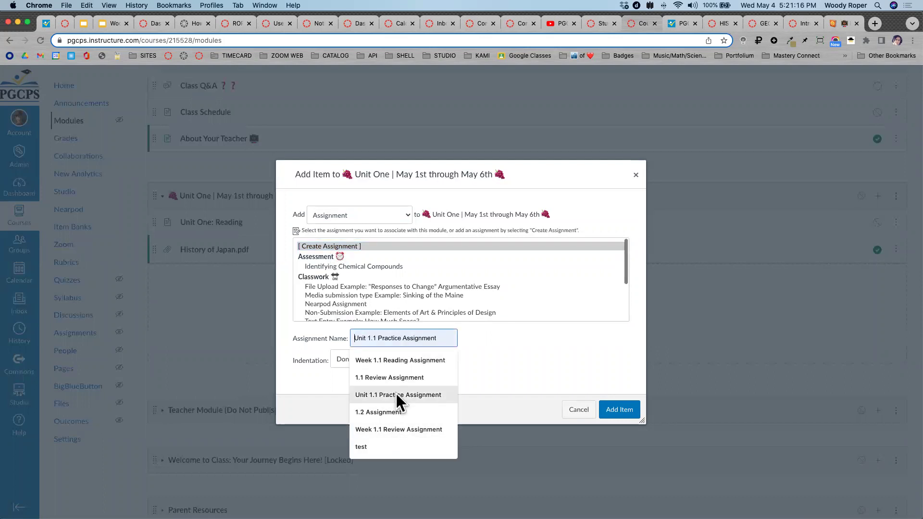
click(395, 392)
double_click(388, 338)
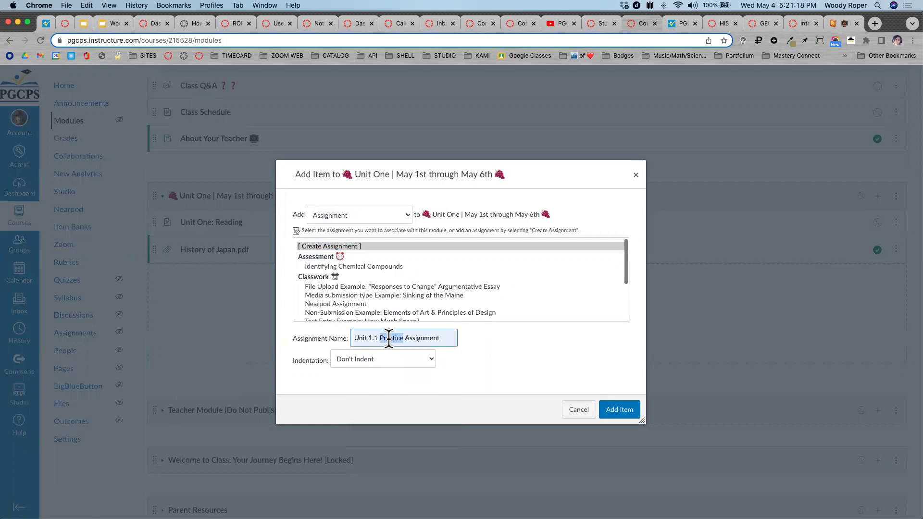
key(BackSpace)
text(Reading)
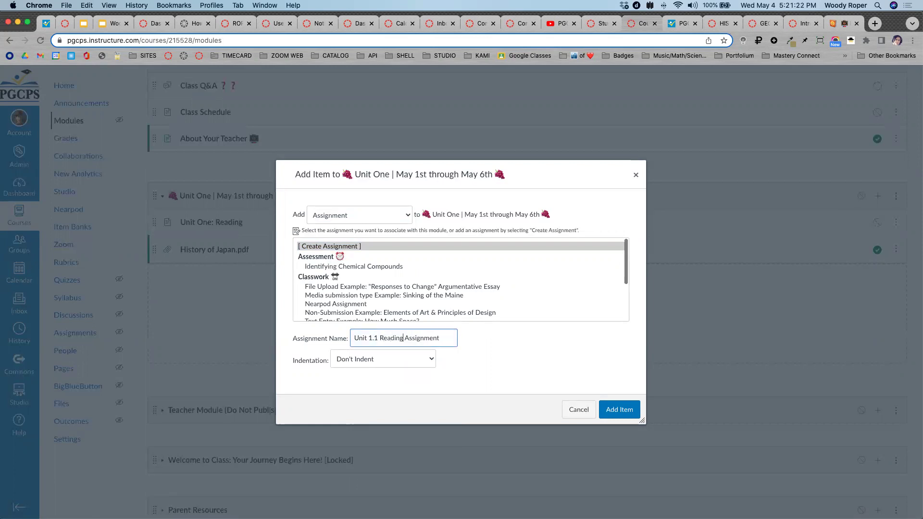
click(625, 411)
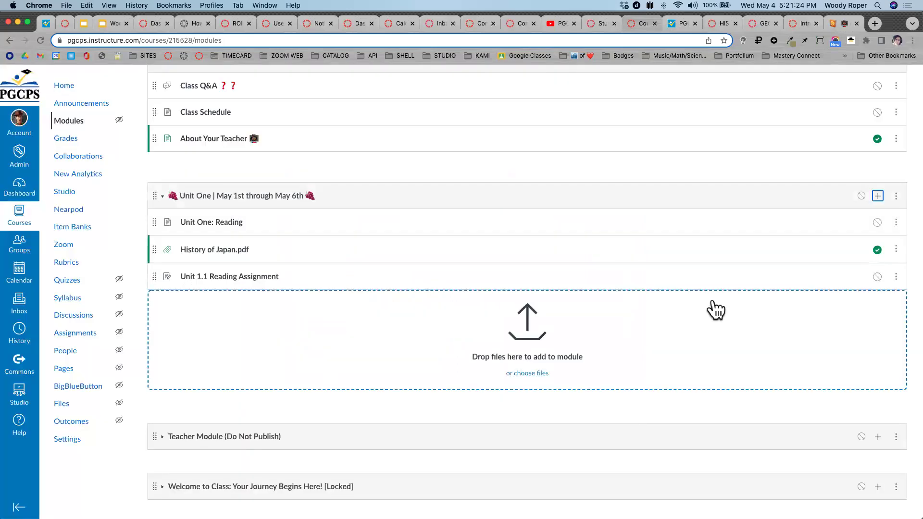
Examine the item types and publish status of the page, file and assignment in the Unit One module.
scroll(884, 277, up, 5)
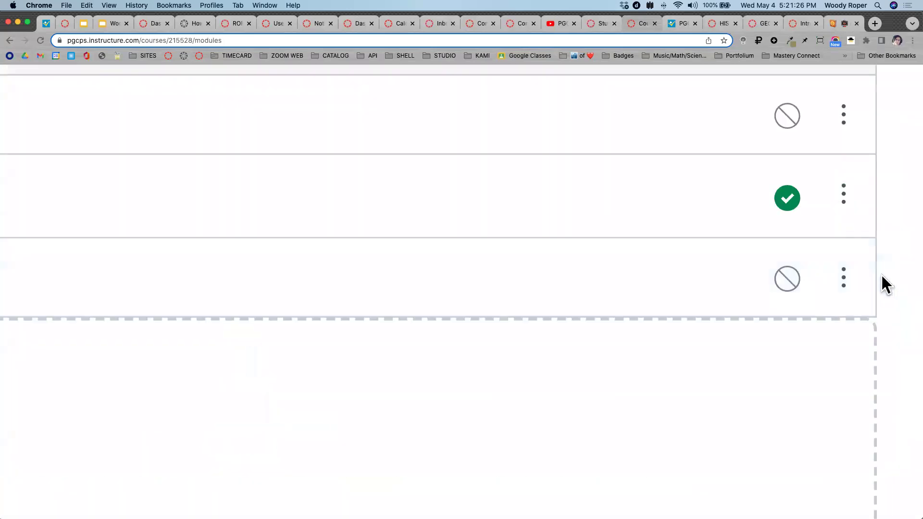
scroll(881, 273, down, 5)
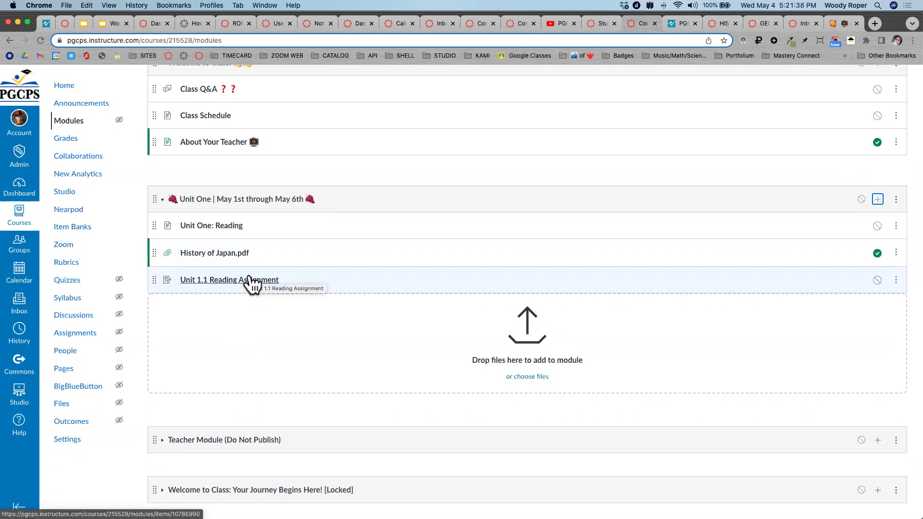
scroll(249, 281, up, 4)
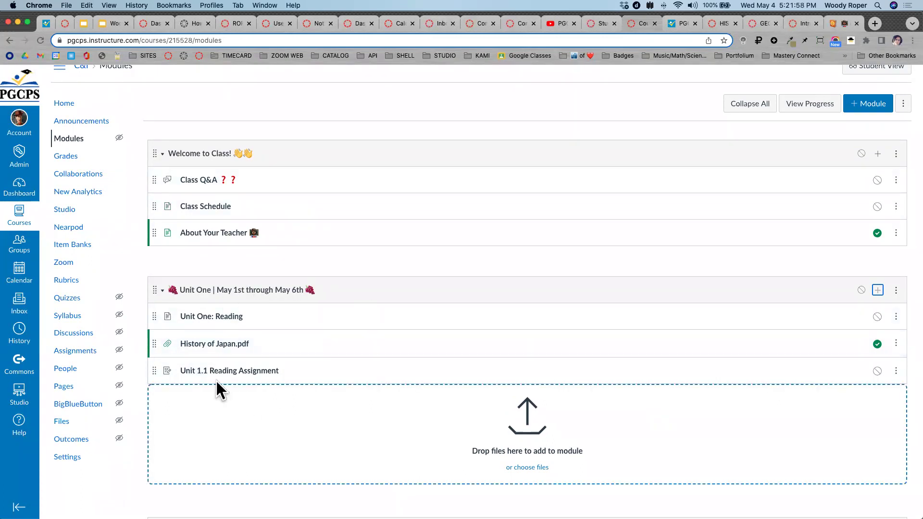
scroll(215, 379, up, 5)
scroll(215, 379, up, 3)
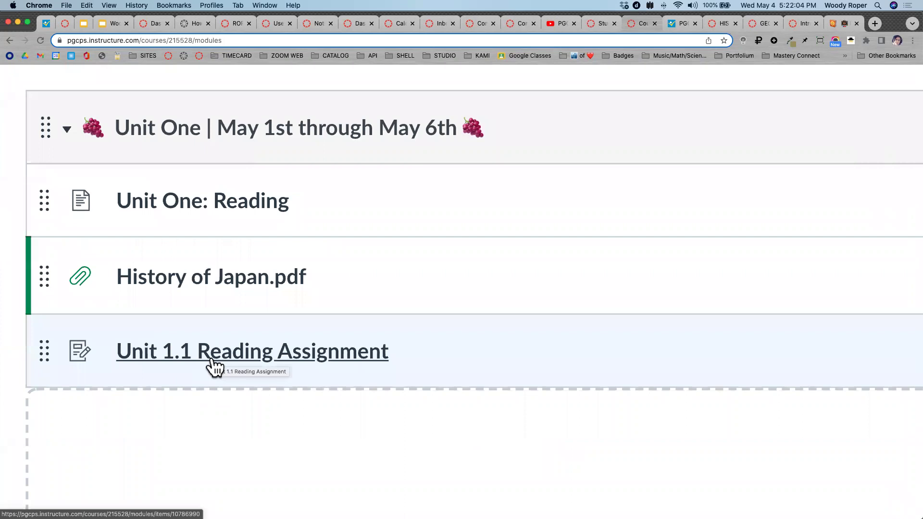
scroll(215, 367, down, 5)
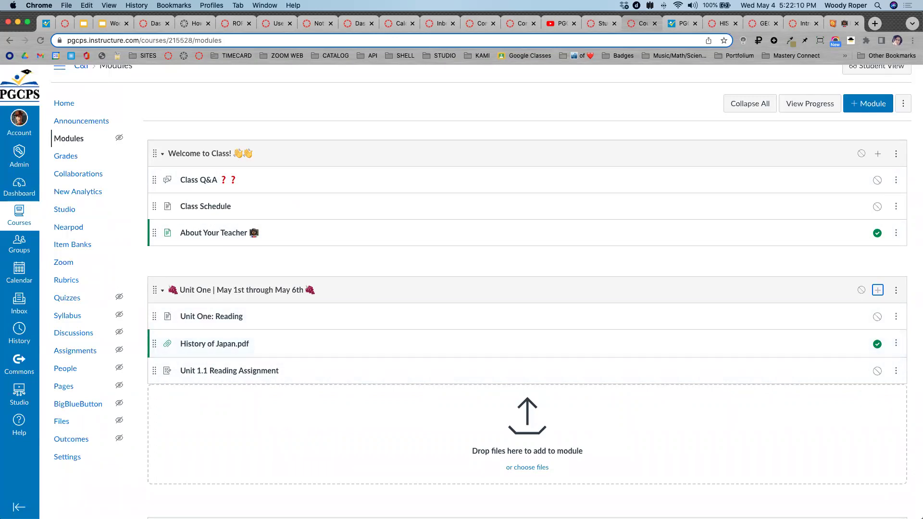
Create a Classic Quizzes quiz named "Unit One Practice Quiz" in the Assessment group and add it to the Unit One module.
click(878, 290)
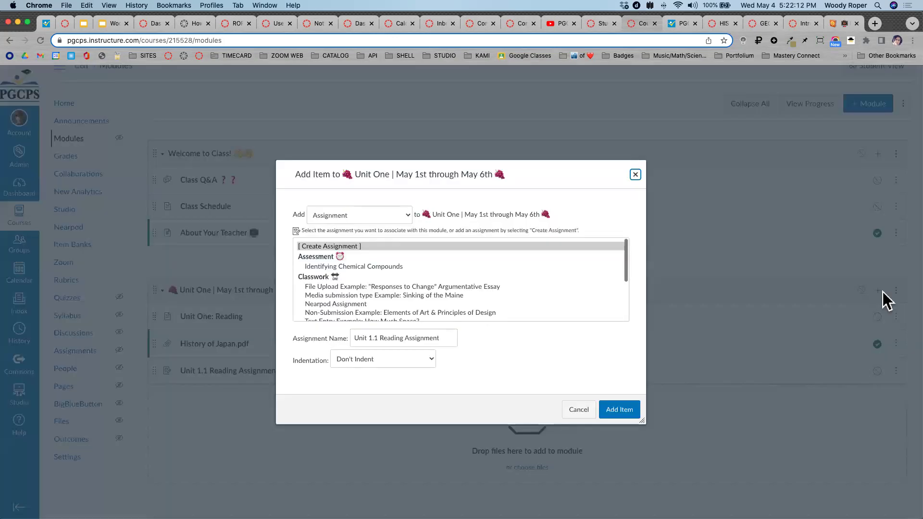
click(372, 212)
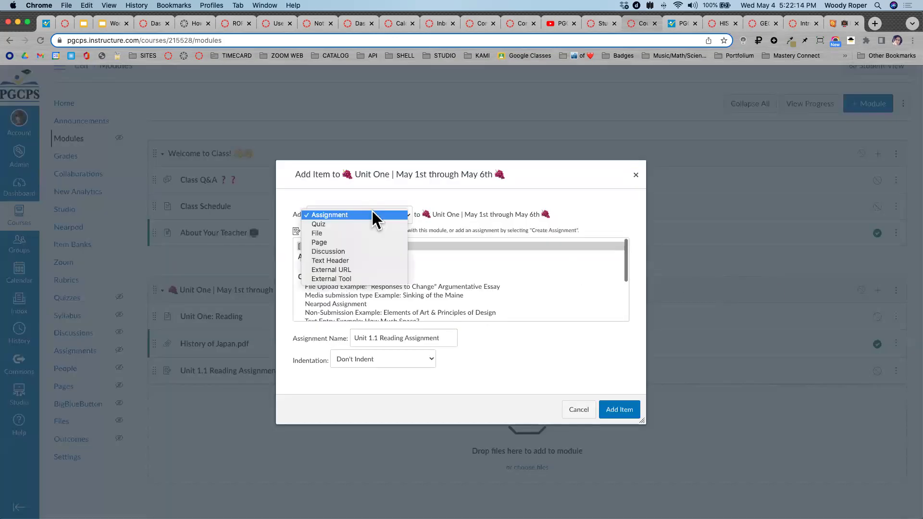
click(338, 222)
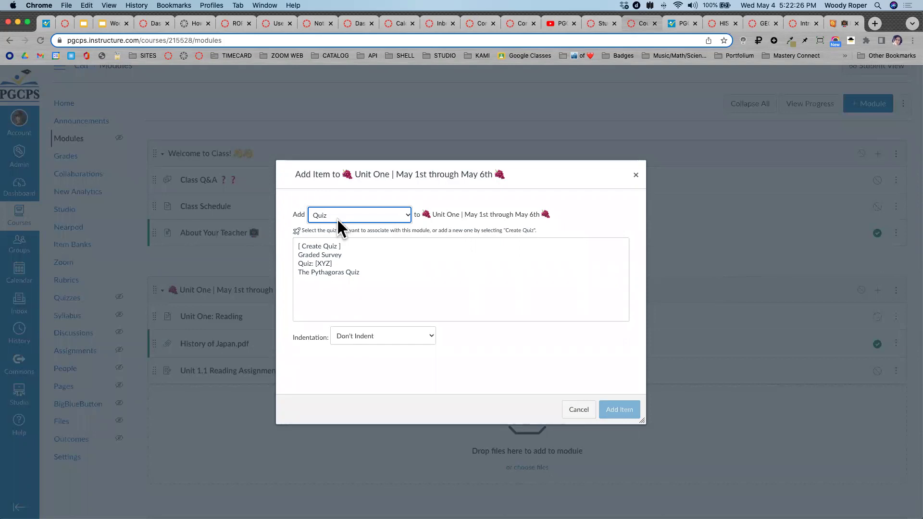
click(329, 244)
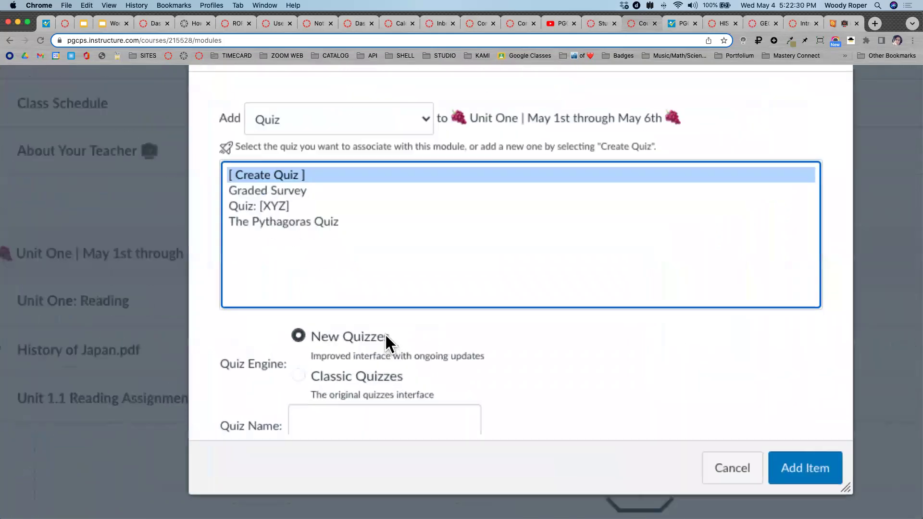
scroll(385, 333, down, 3)
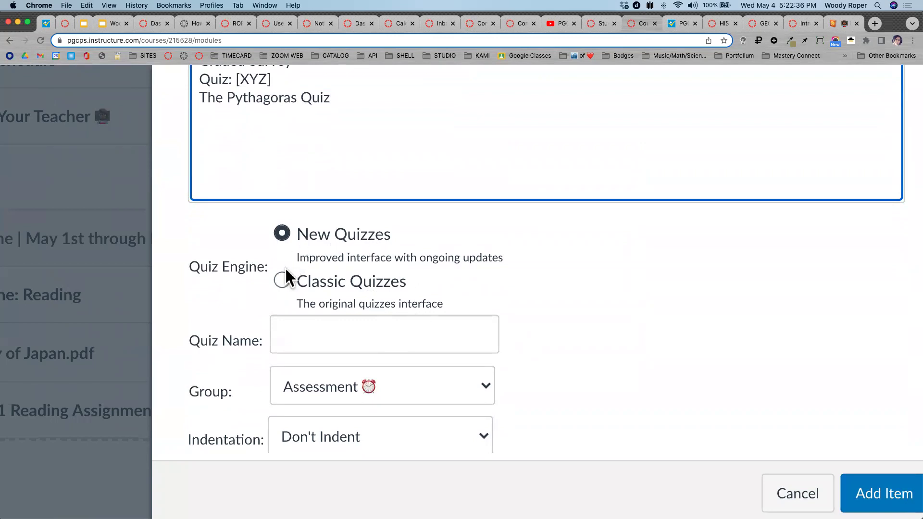
click(282, 281)
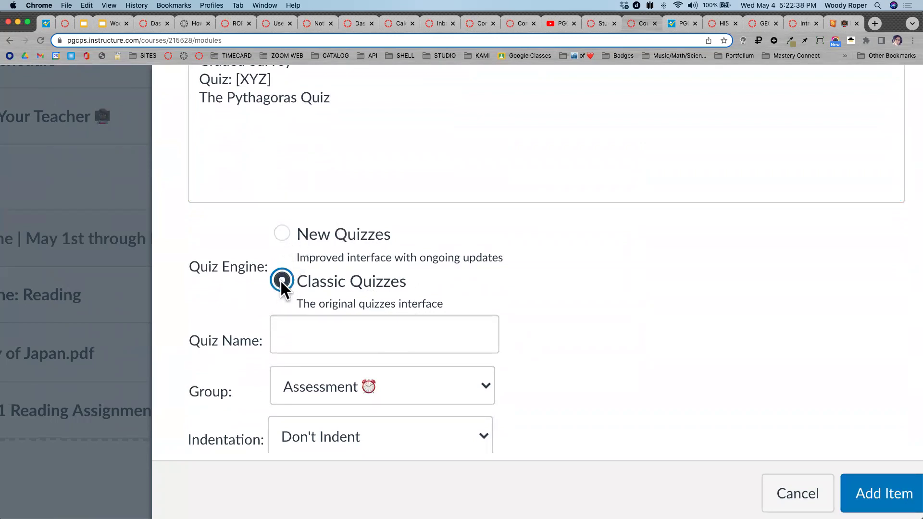
click(318, 325)
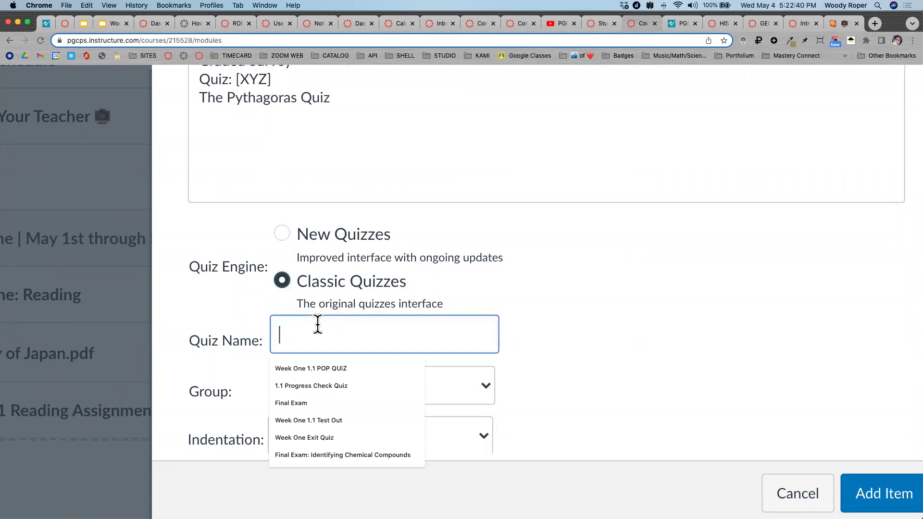
text(Unit One )
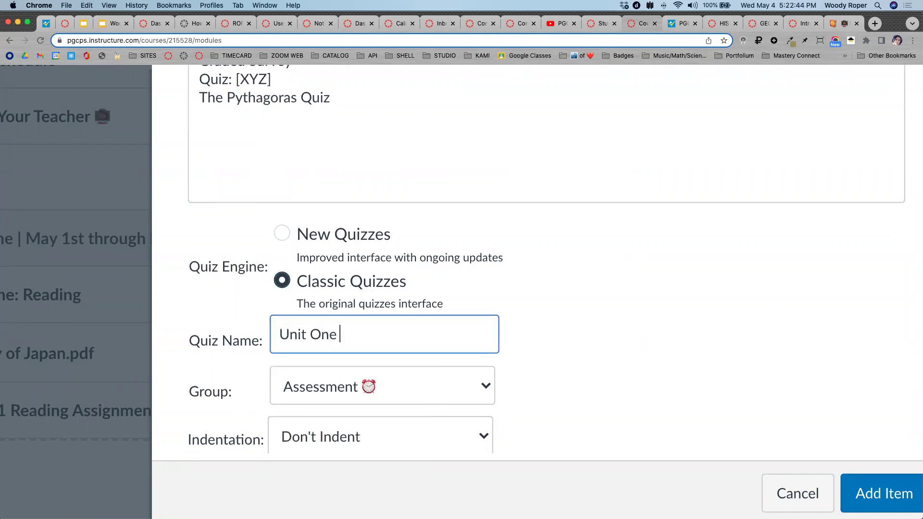
text(Practice Quiz)
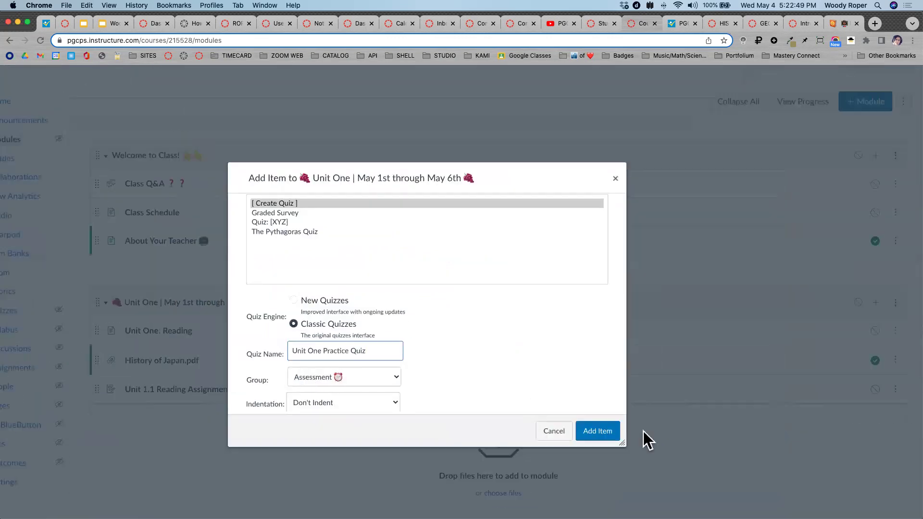
click(607, 431)
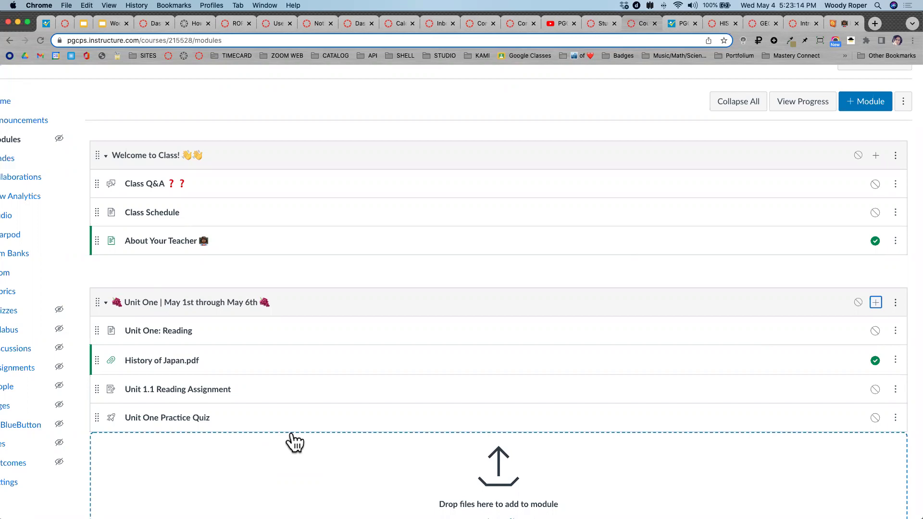
scroll(294, 443, left, 3)
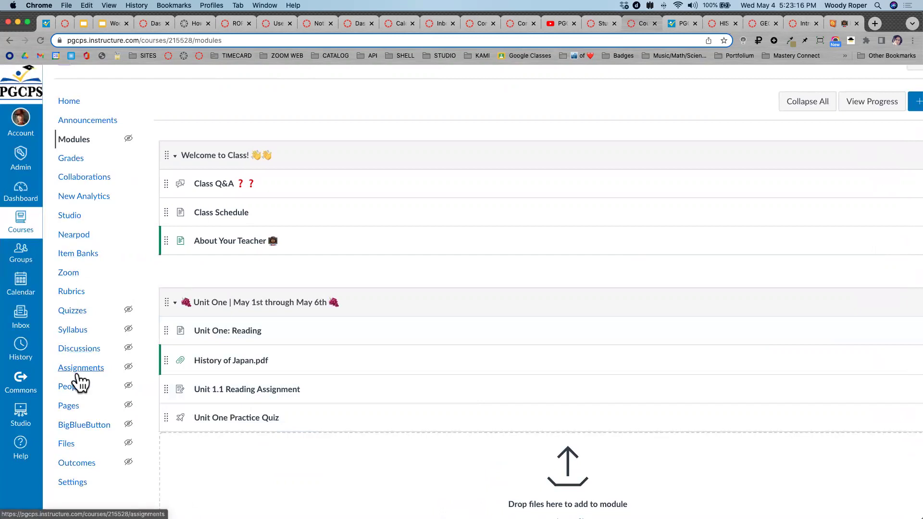
scroll(81, 382, up, 5)
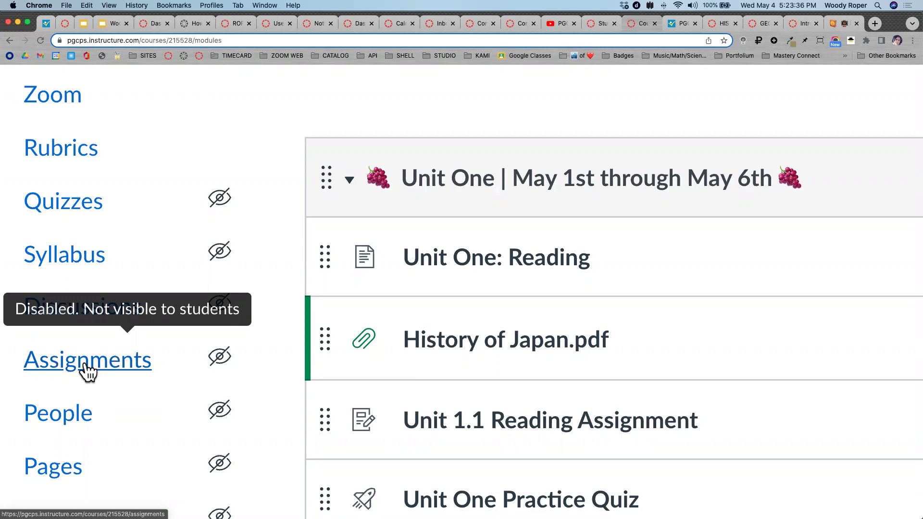
scroll(77, 369, down, 5)
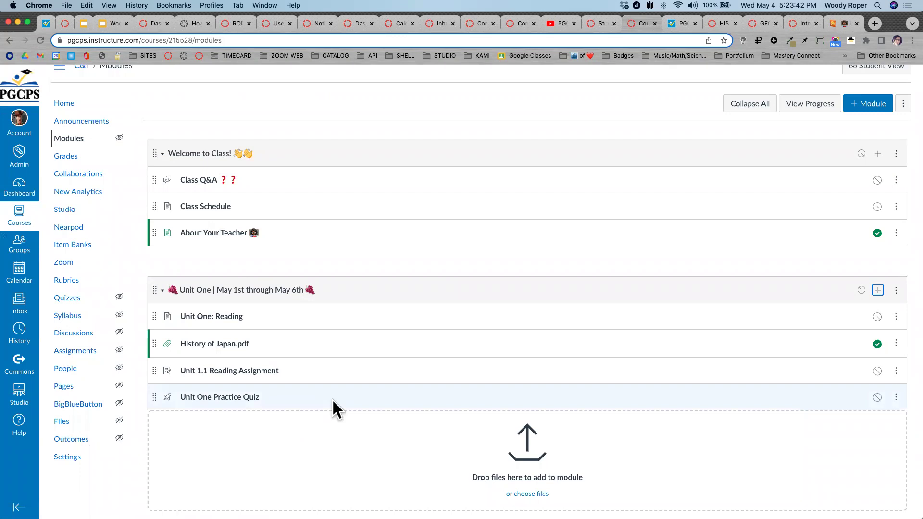
Start adding another item to the Unit One module, and copy the address of the Students page on the PGCPS website.
click(877, 289)
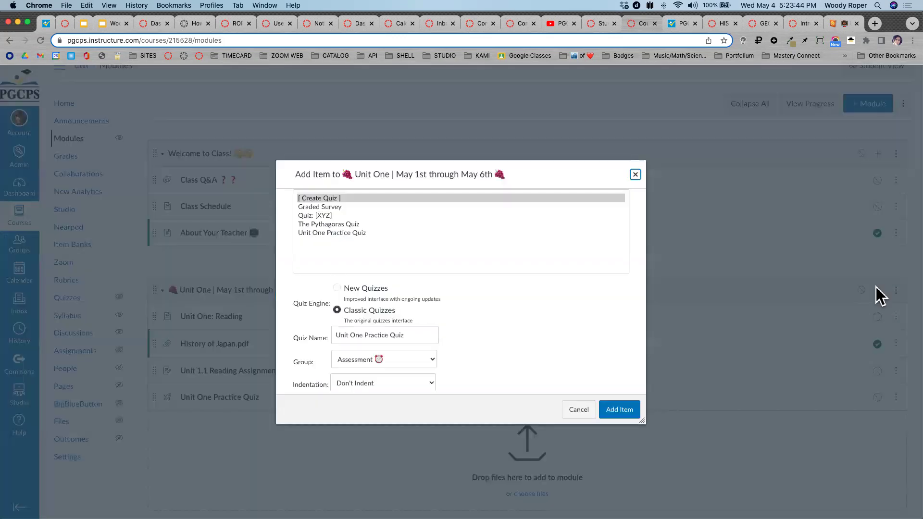
scroll(424, 290, up, 3)
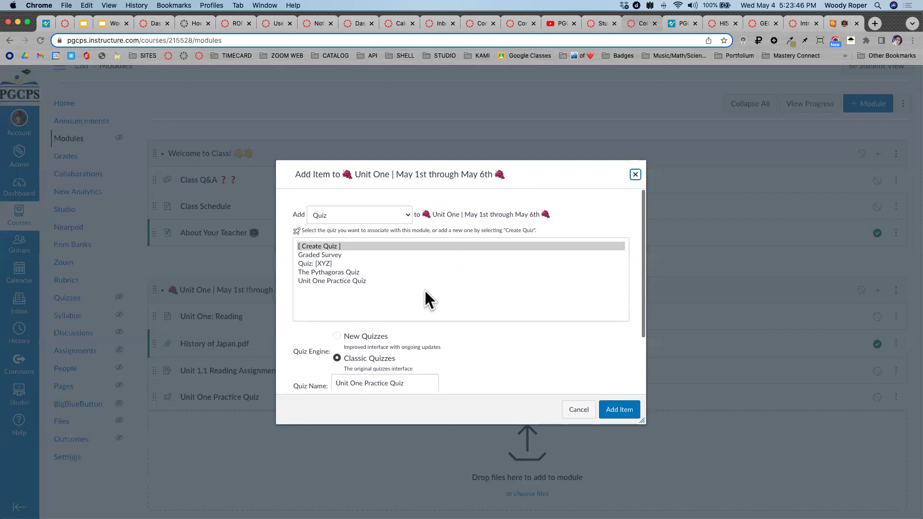
click(376, 214)
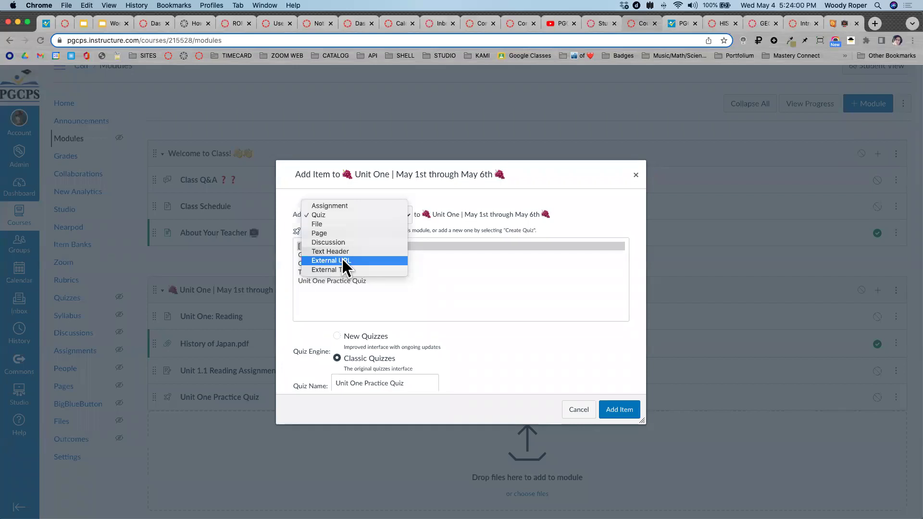
click(46, 24)
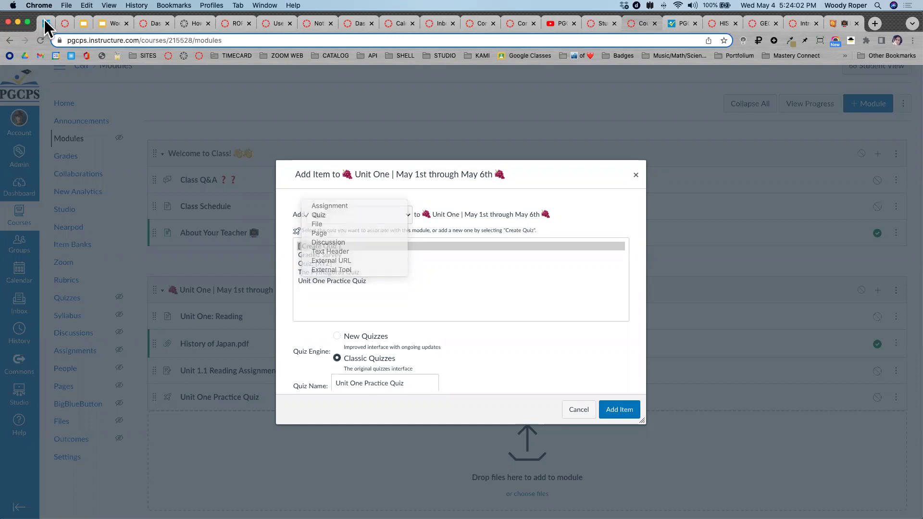
click(47, 24)
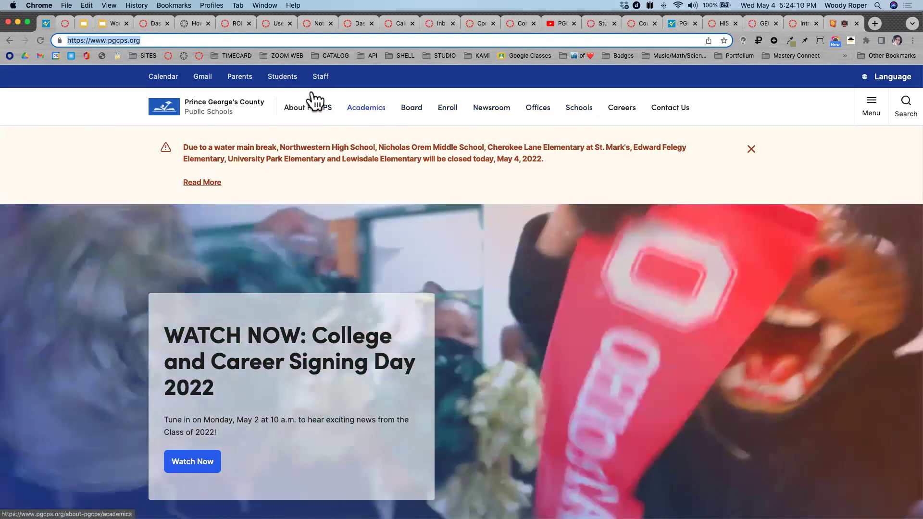
click(283, 77)
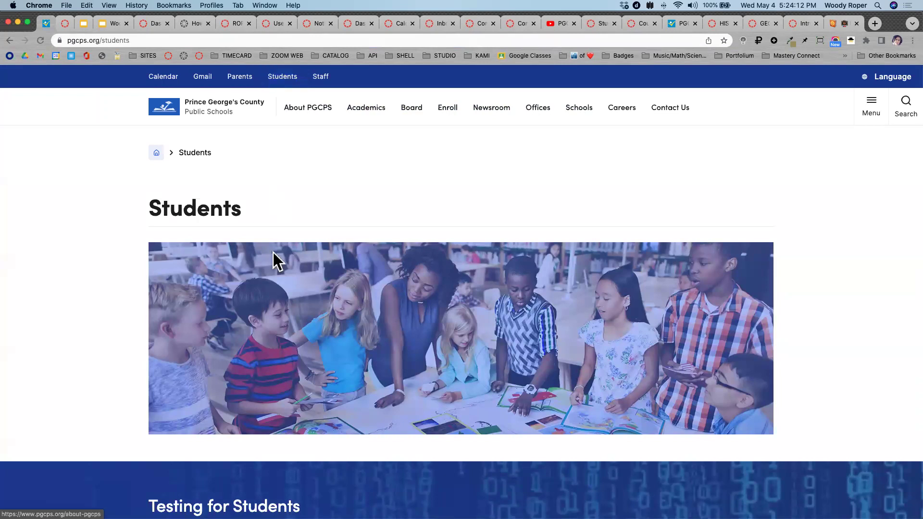
scroll(273, 254, down, 5)
scroll(273, 253, up, 5)
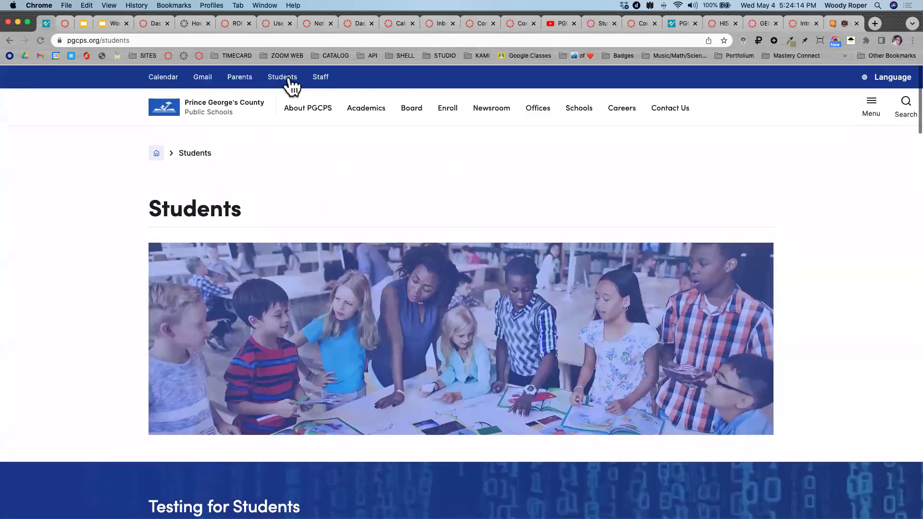
double_click(211, 39)
click(211, 39)
key(super+c)
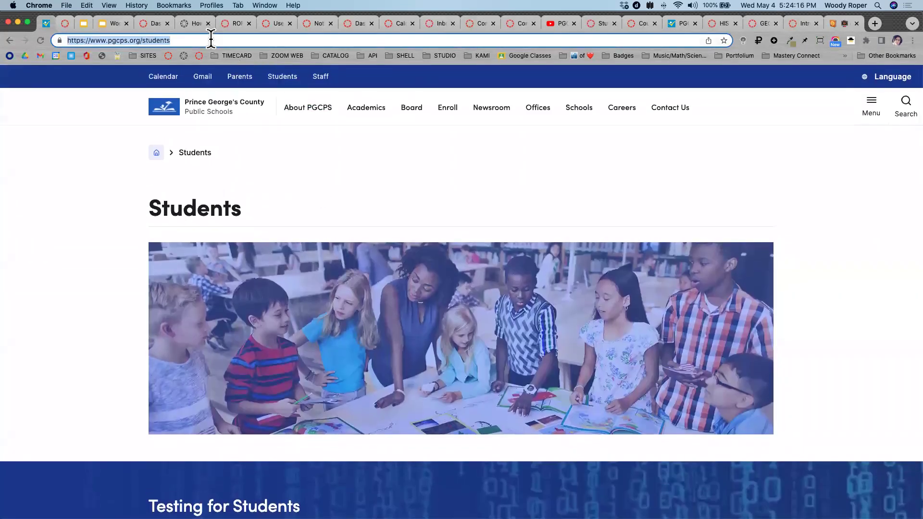
click(632, 23)
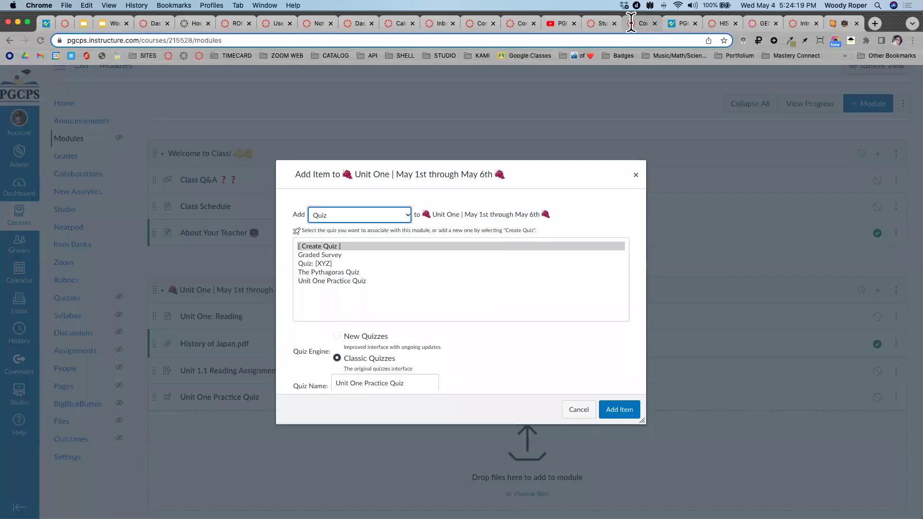
click(366, 211)
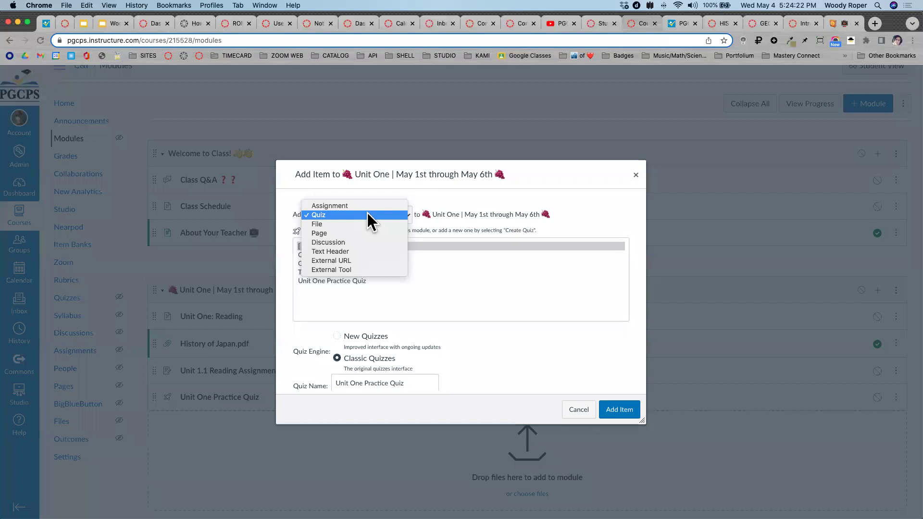
click(361, 256)
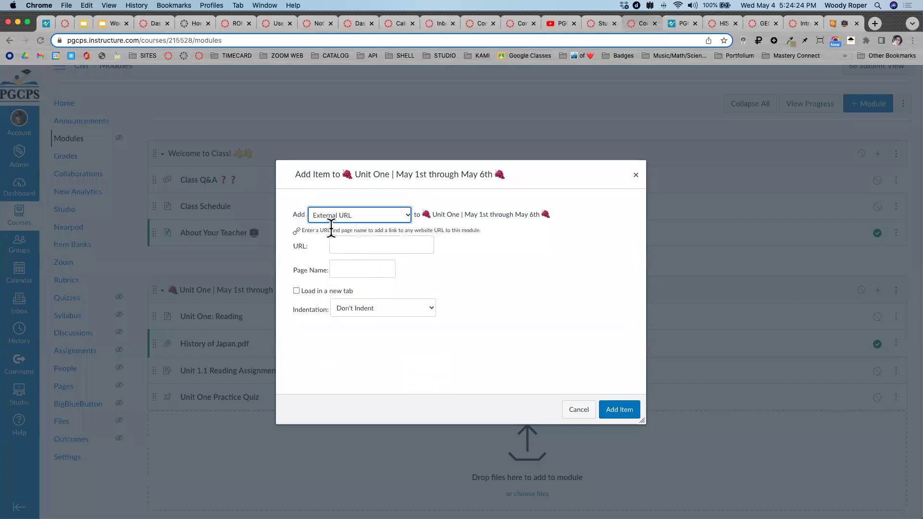
click(367, 245)
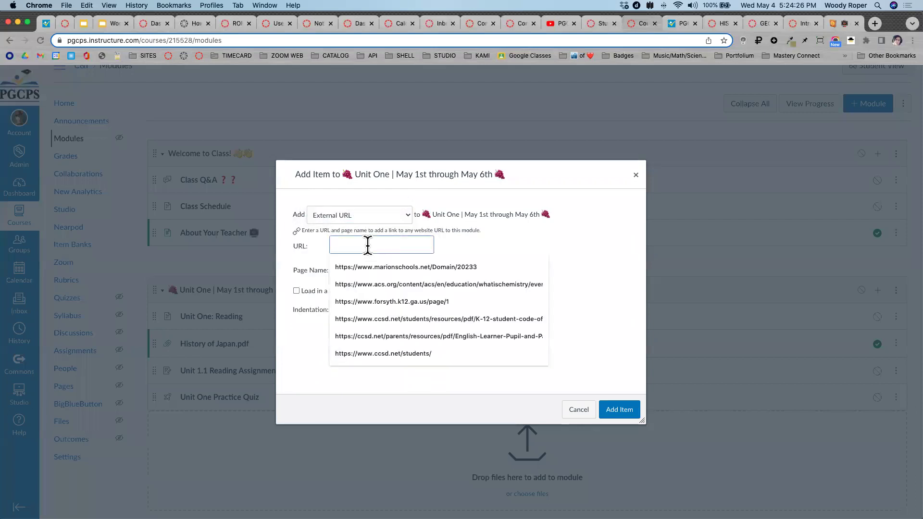
key(super+v)
click(350, 269)
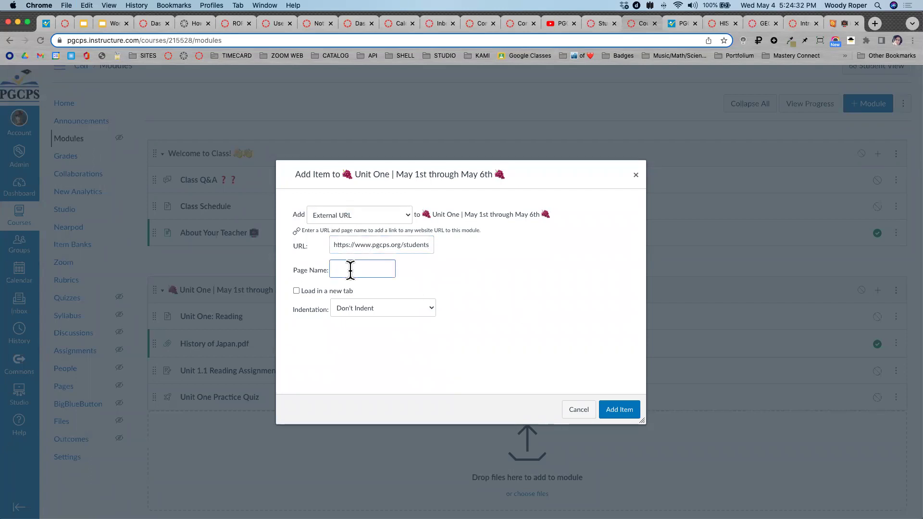
text(Main Page)
text( for Studen)
text(ts)
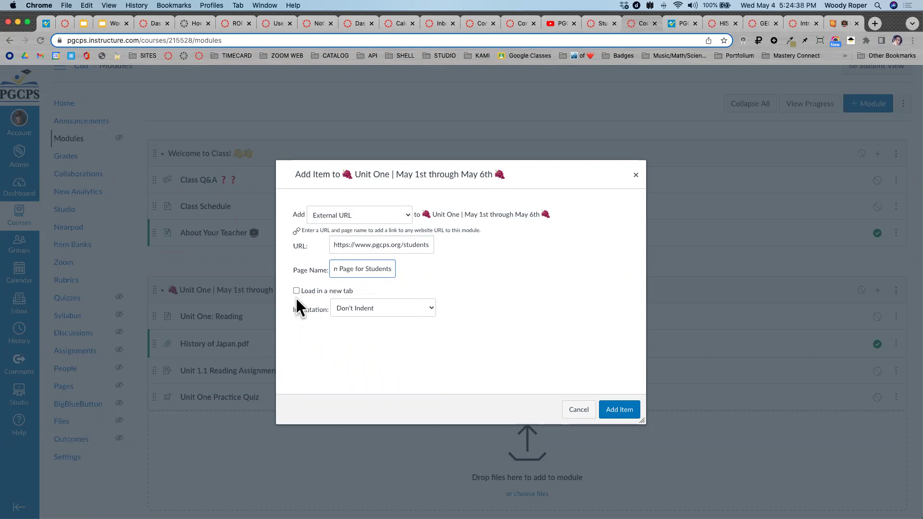
Add the link with loading in a new tab enabled, and move it to the Welcome to Class! module between Class Q&A and Class Schedule.
scroll(296, 293, up, 10)
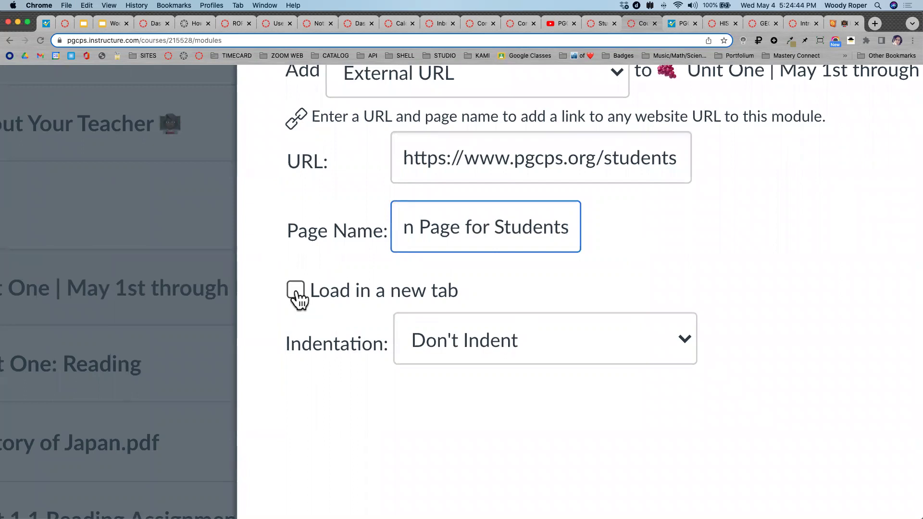
click(295, 290)
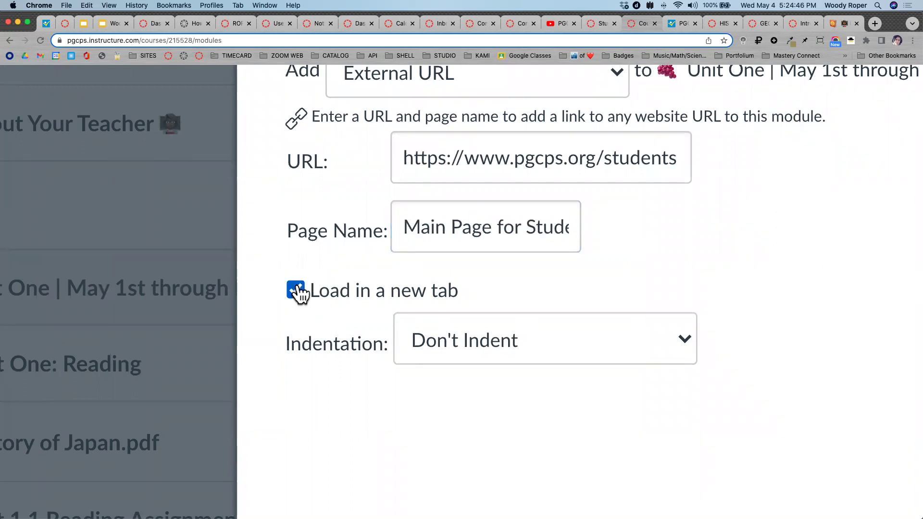
scroll(751, 218, down, 10)
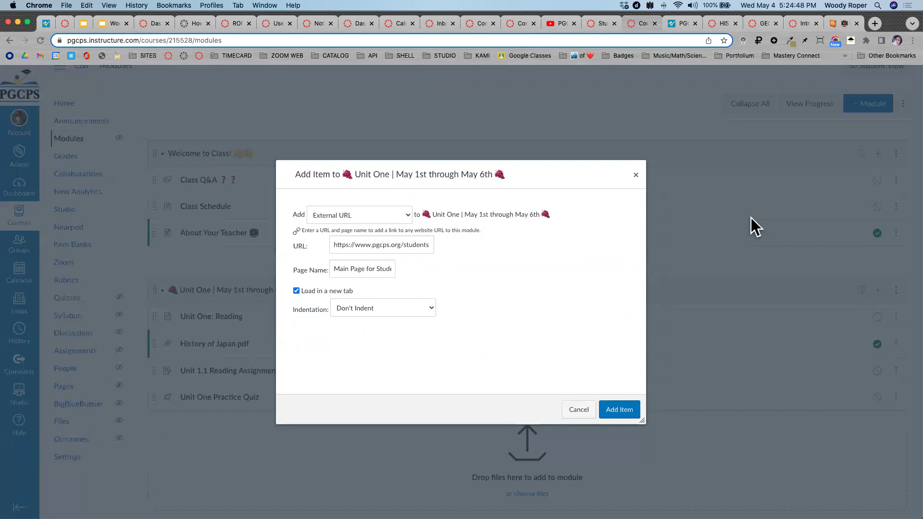
click(616, 409)
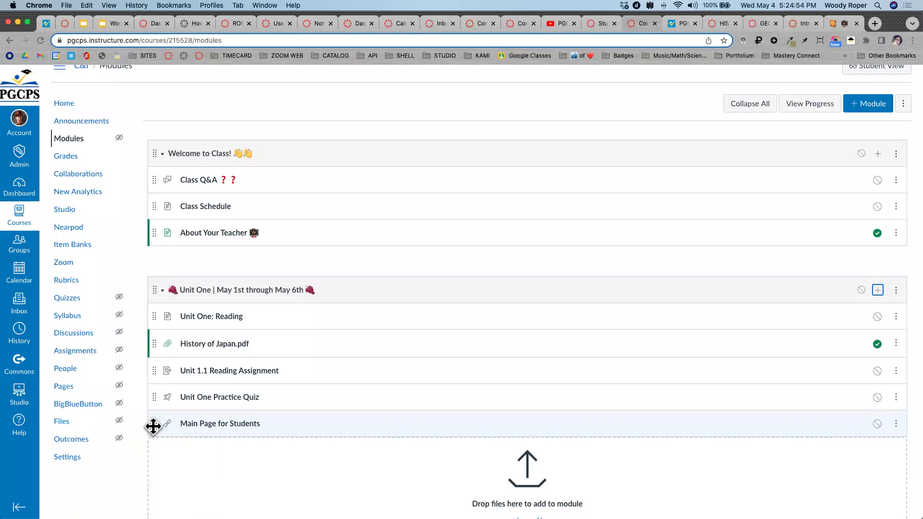
drag(153, 427, 282, 203)
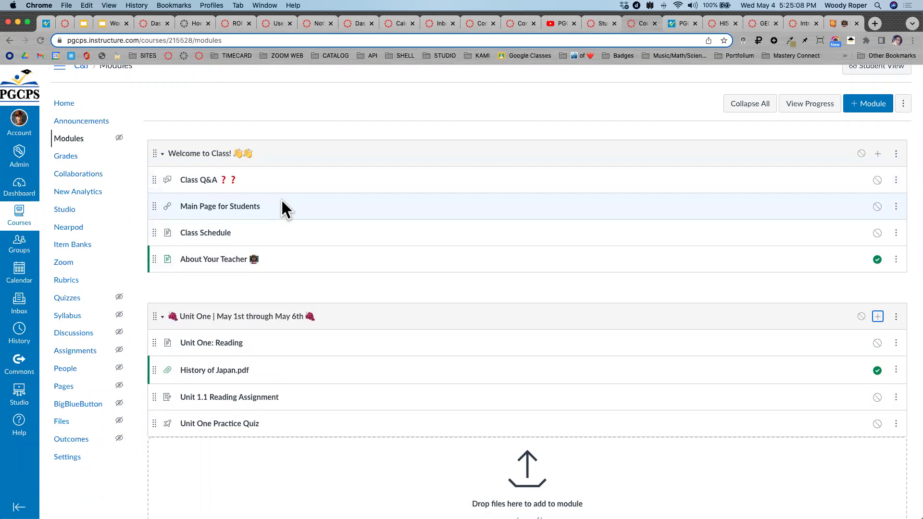
click(877, 317)
click(372, 215)
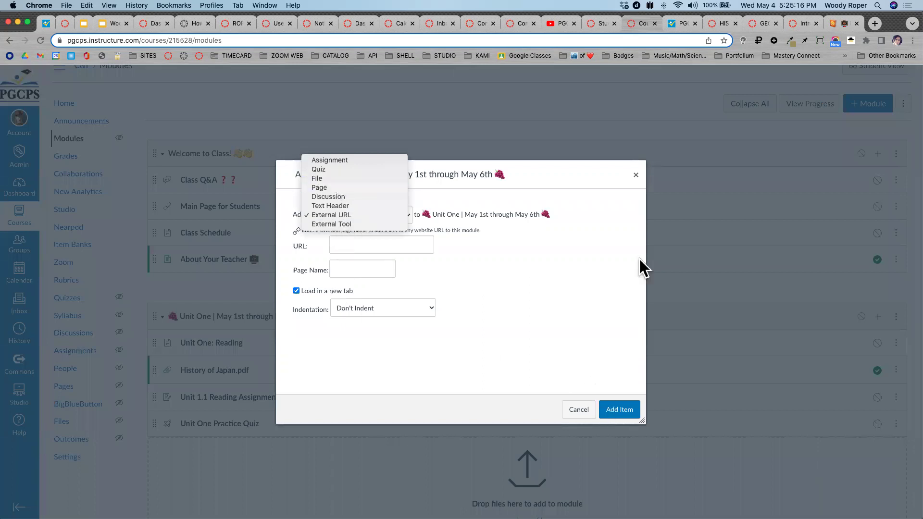
click(636, 175)
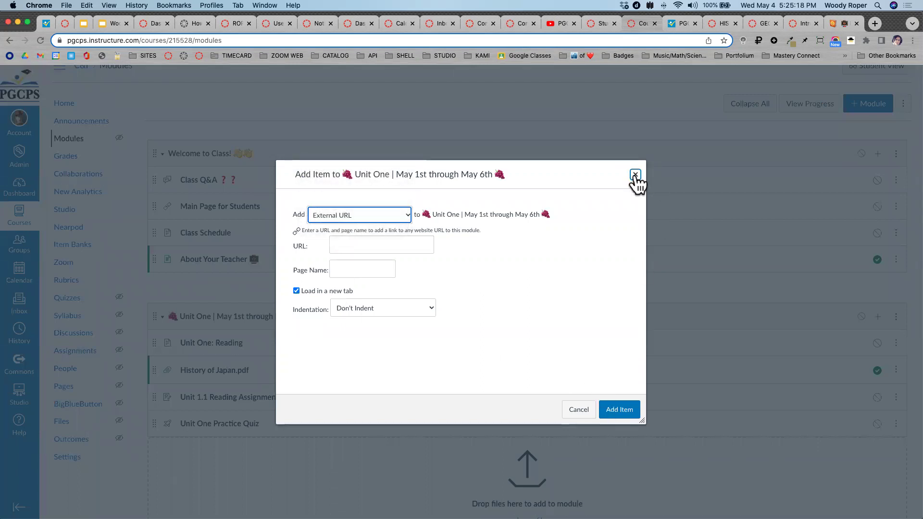
click(634, 173)
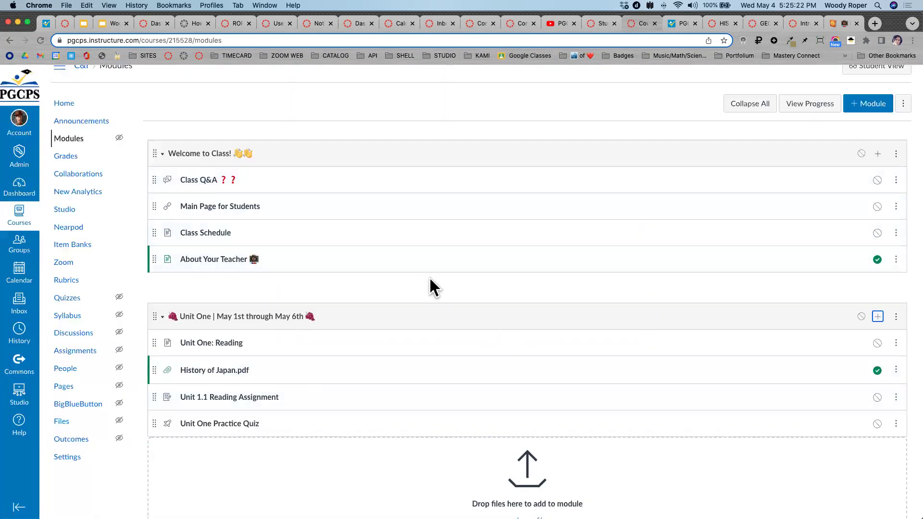
Switch to the Google Slides training deck, advance to the "Activity: Adding Content" slide, and start its countdown timer.
click(114, 23)
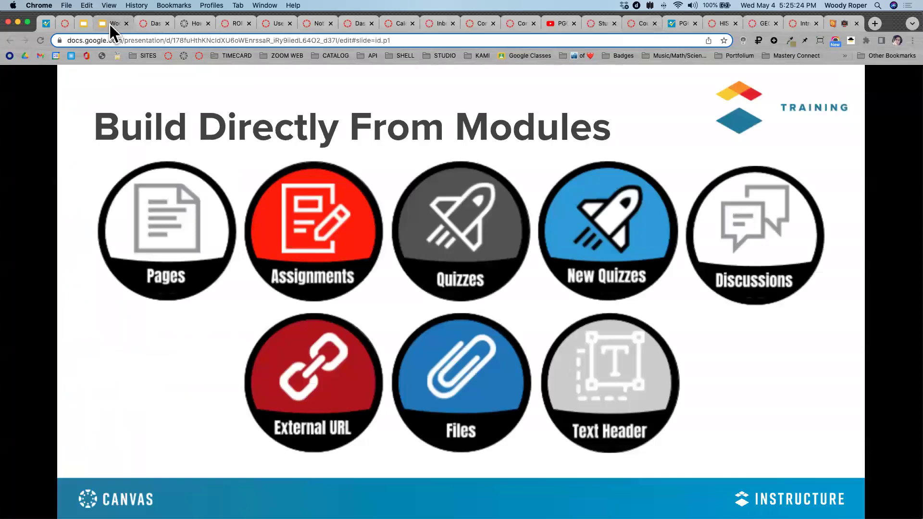
click(631, 193)
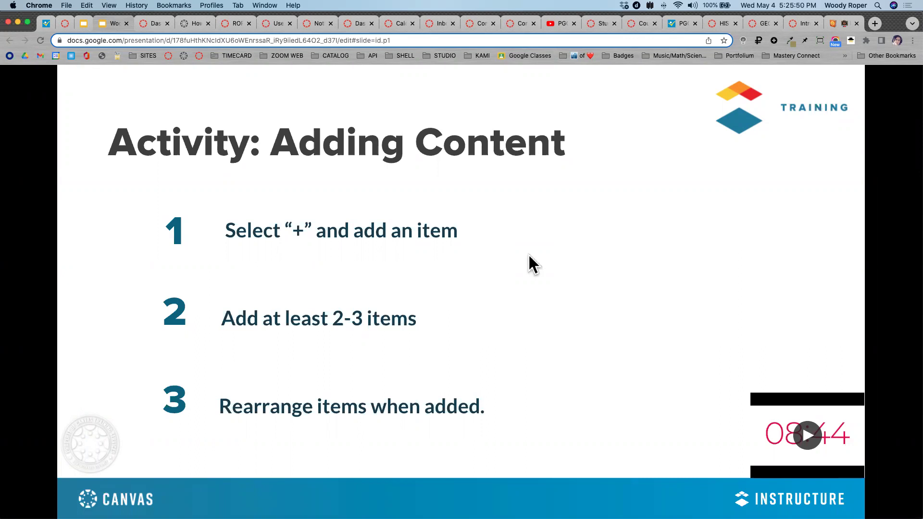
click(808, 436)
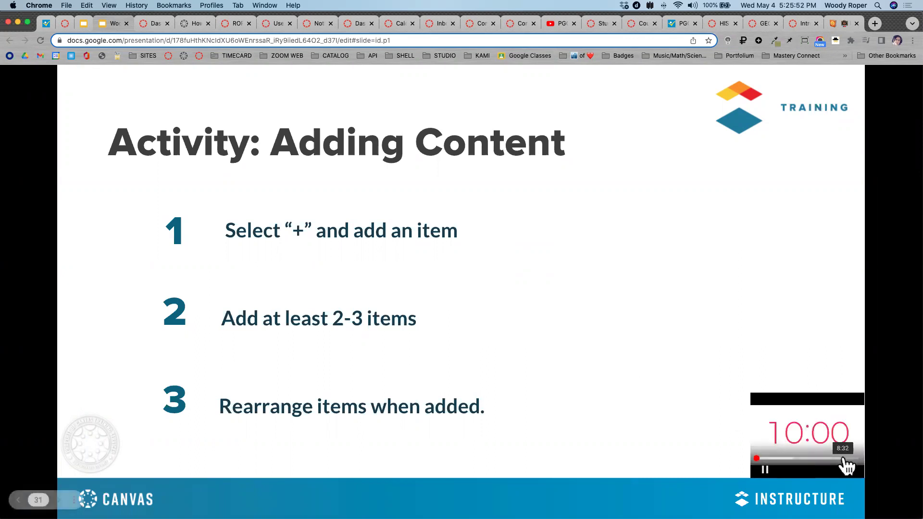
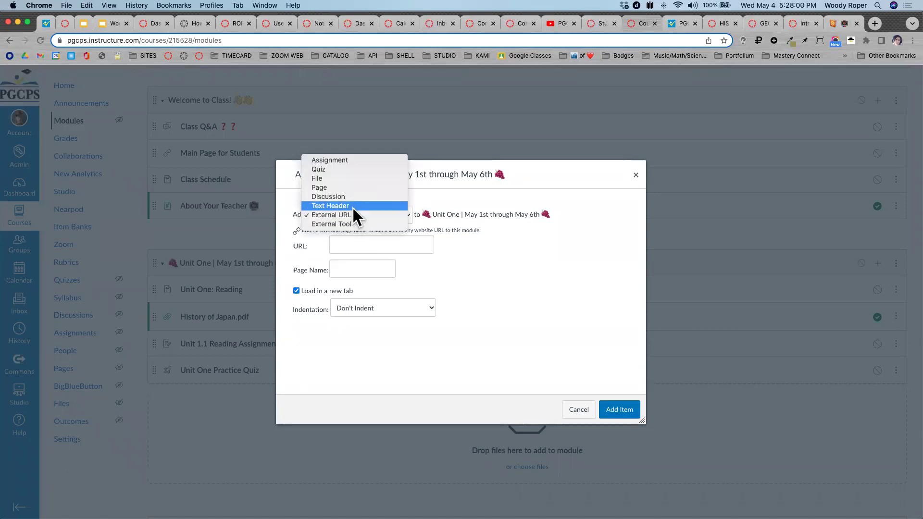
Add a Text Header named "Presentations" to the Unit One module and move it directly below Unit One: Reading.
click(353, 206)
click(345, 246)
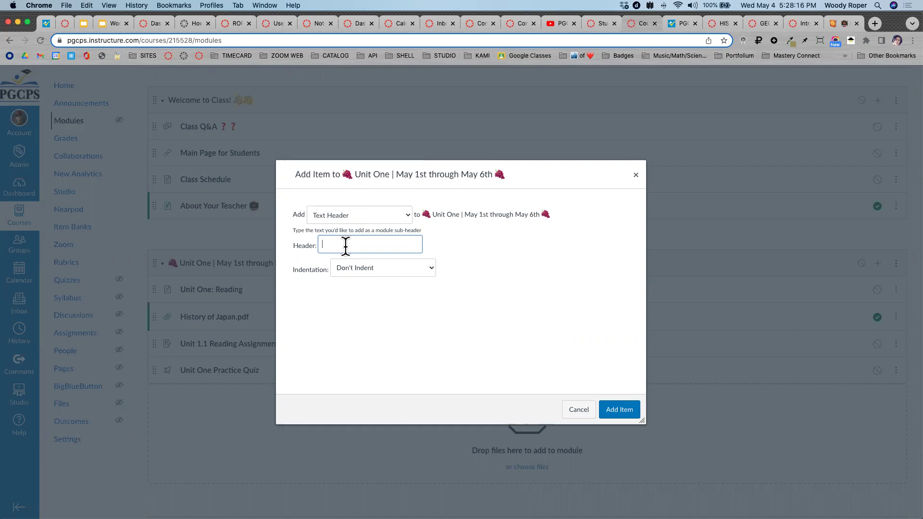
text(Presentations)
click(614, 411)
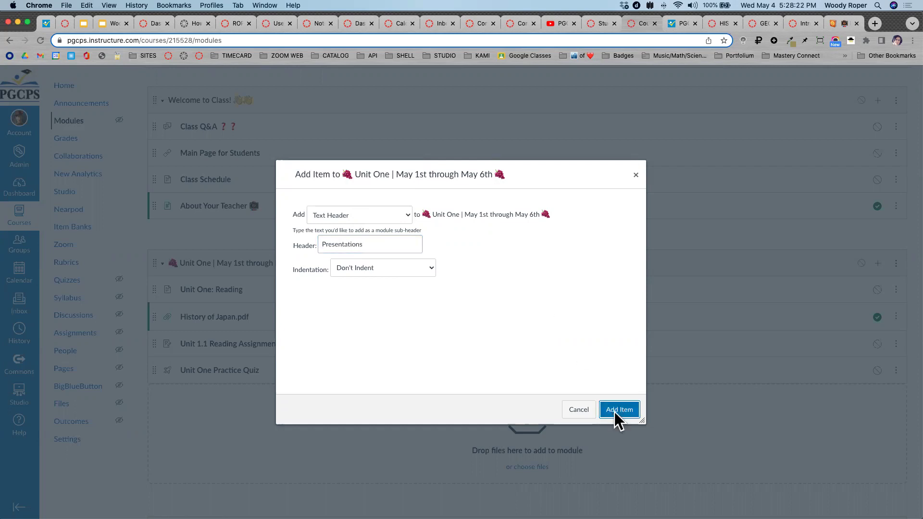
drag(157, 397, 164, 316)
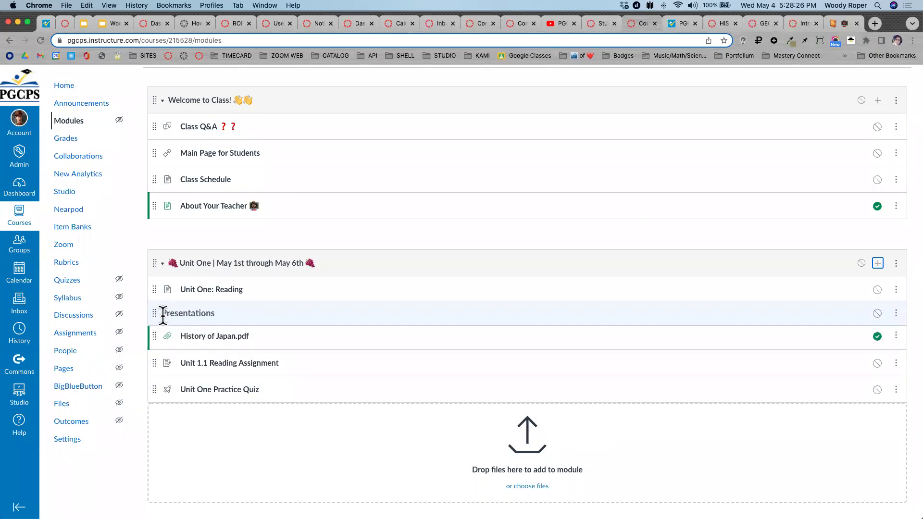
Add another Text Header named "Reading" to the Unit One module without indentation.
click(877, 264)
click(391, 245)
text(Reading)
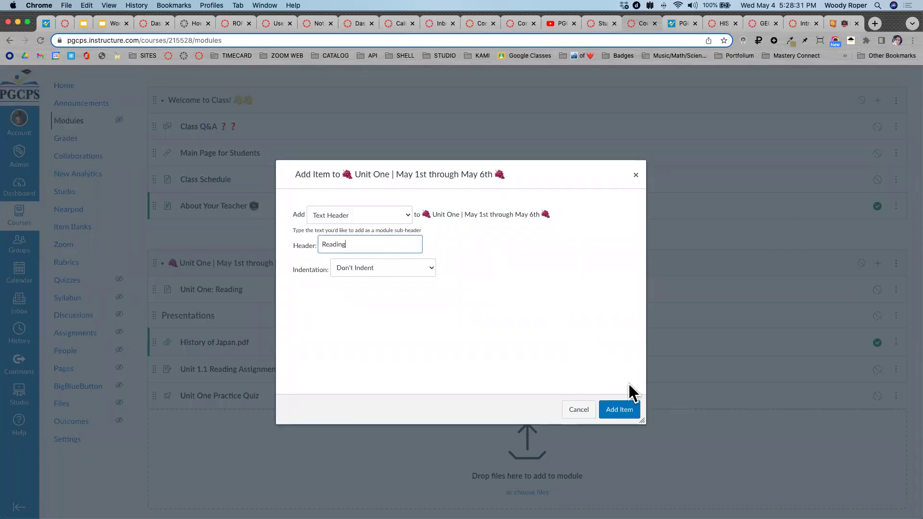
click(625, 410)
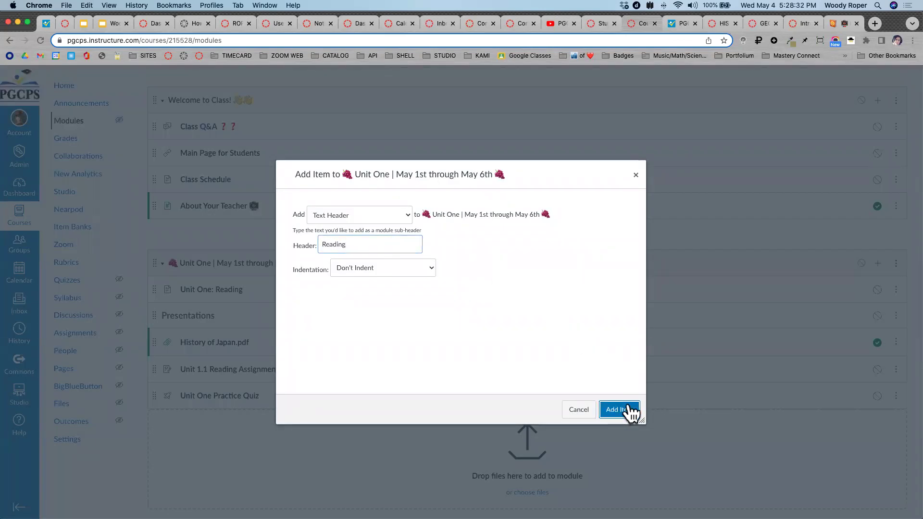
Switch to Emojipedia, search for "books", and copy the Books emoji.
click(845, 24)
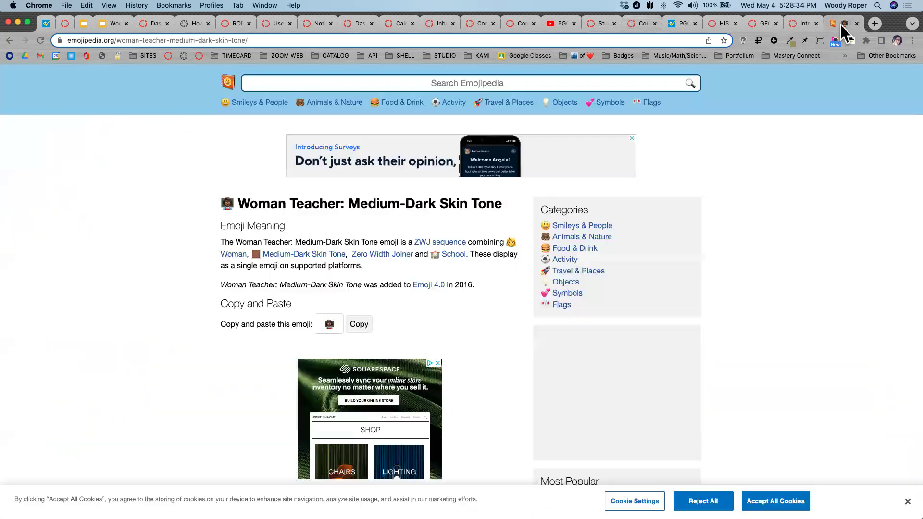
click(363, 83)
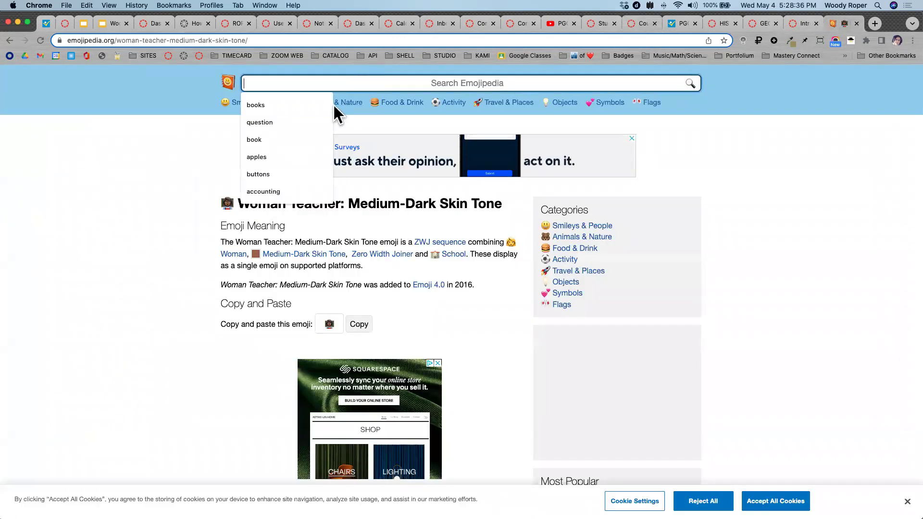
click(295, 104)
key(Return)
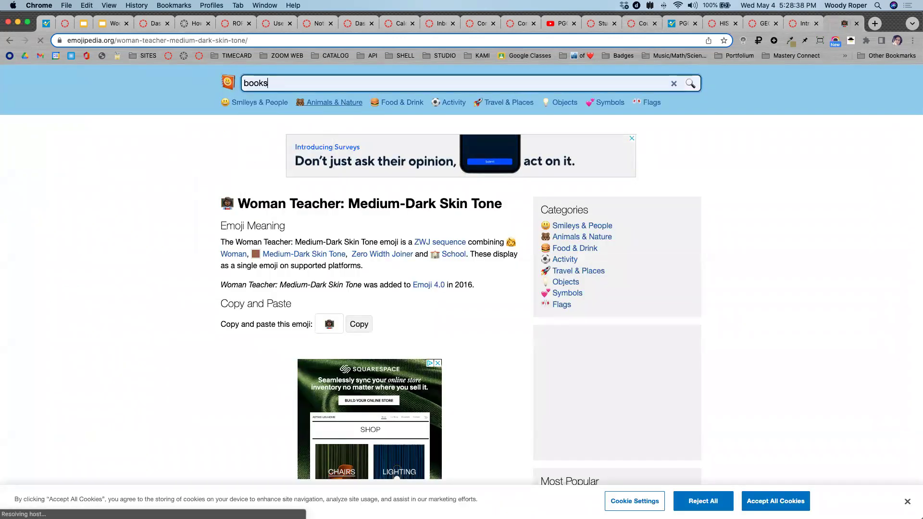
click(243, 204)
click(365, 356)
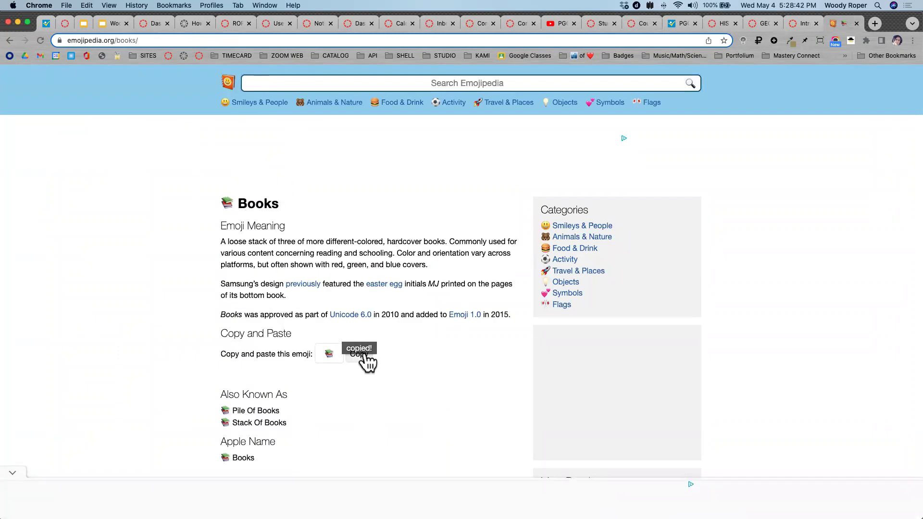
Back in the Canvas course, retitle the Reading header with the Books emoji both before and after the word.
click(643, 22)
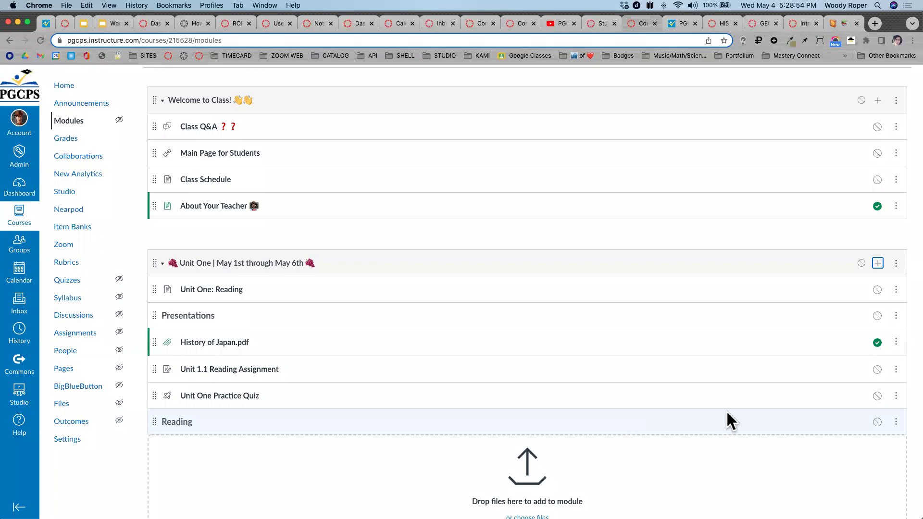
click(896, 425)
click(863, 465)
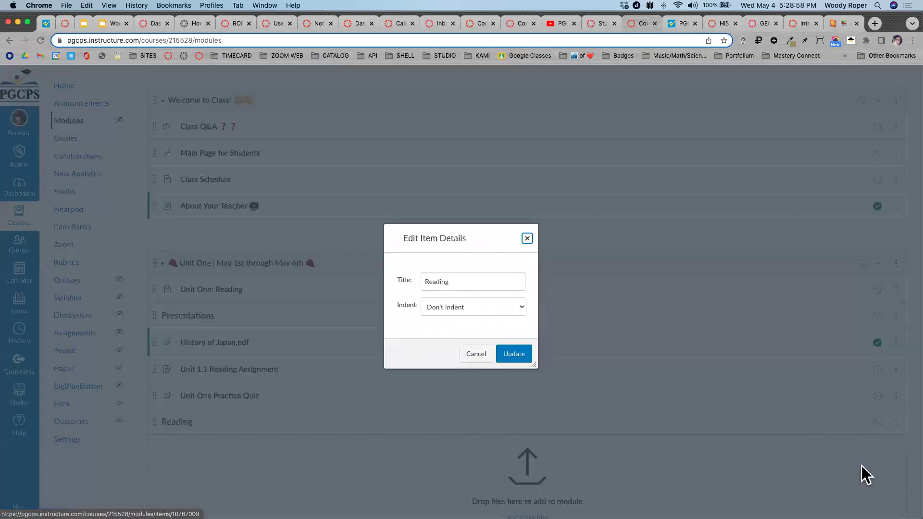
click(483, 282)
key(super+v)
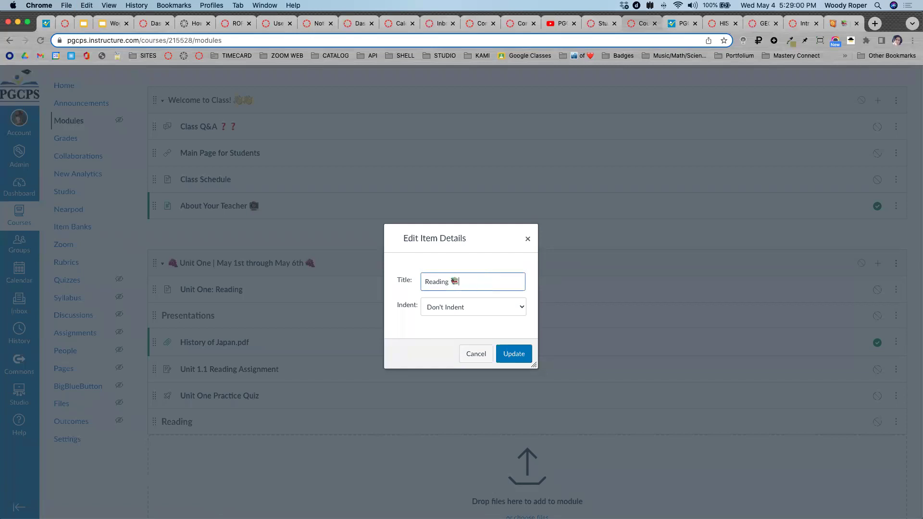
click(426, 282)
key(super+v)
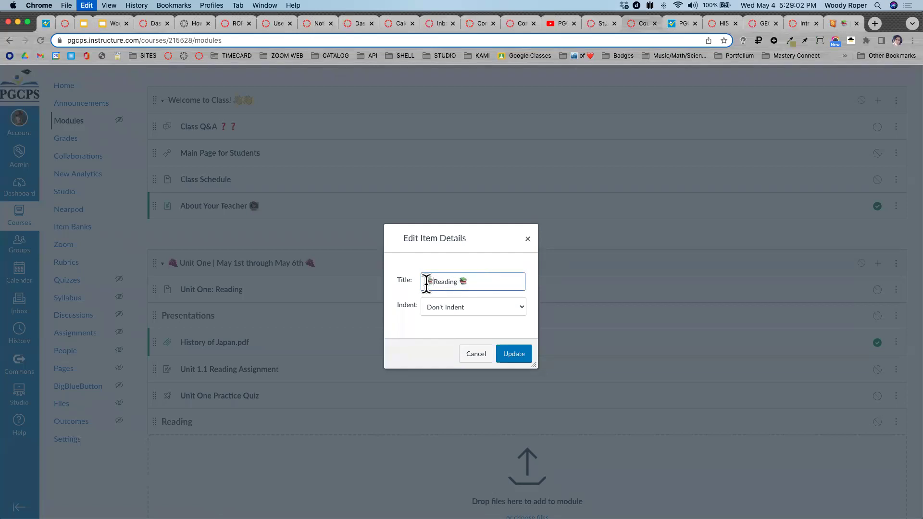
click(515, 356)
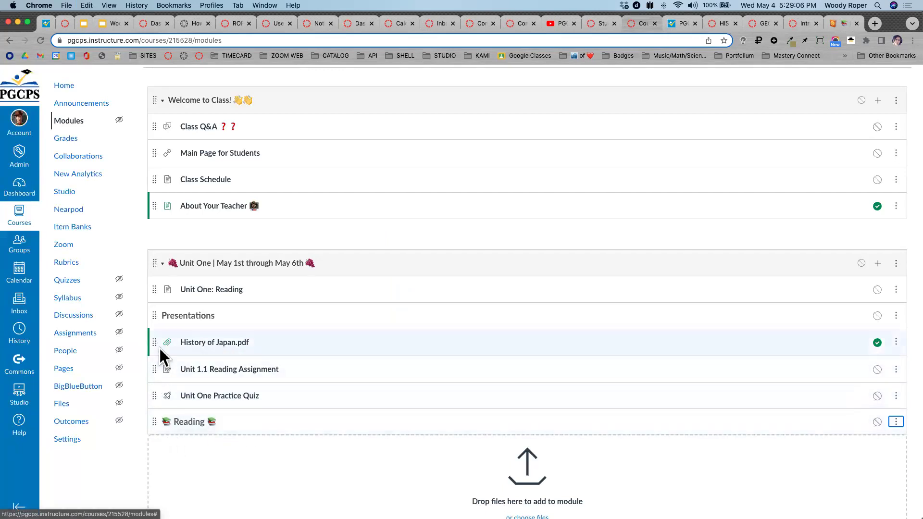
Move History of Japan.pdf beneath the Reading header in the Unit One module.
drag(154, 342, 162, 419)
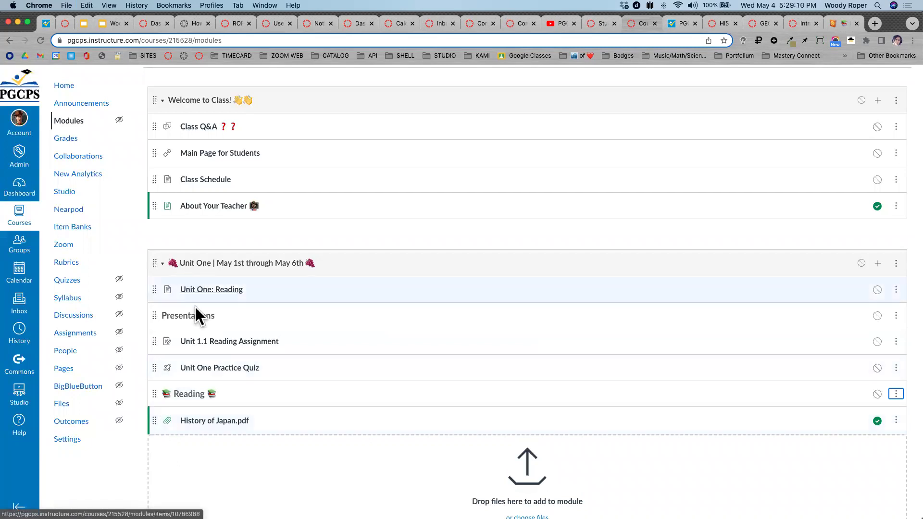
scroll(181, 371, up, 5)
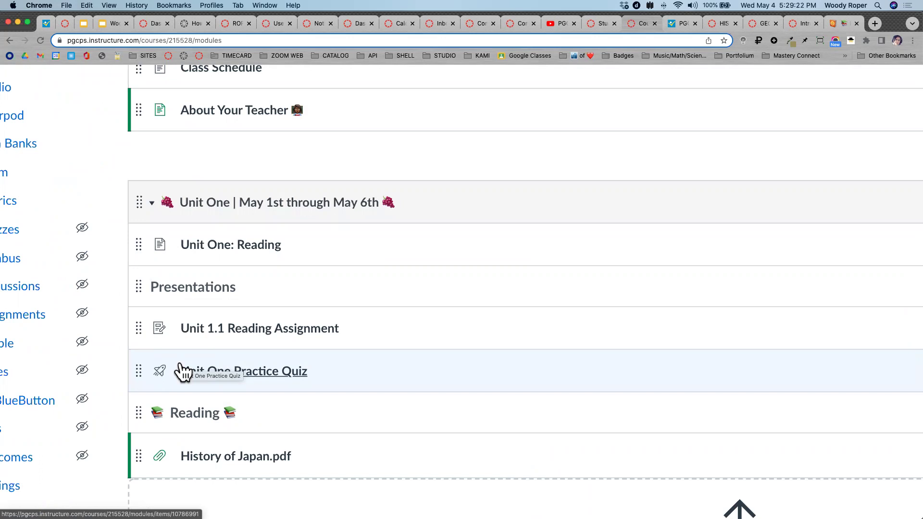
scroll(179, 366, right, 1)
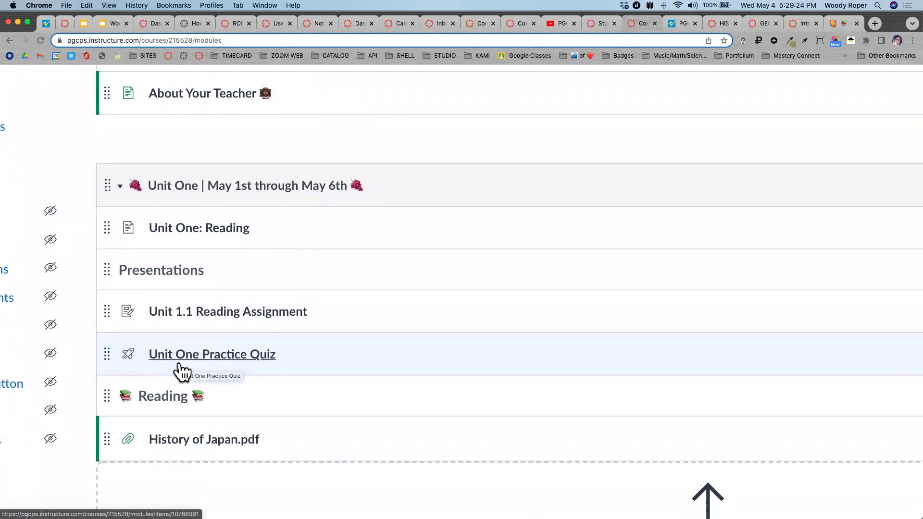
scroll(179, 365, down, 5)
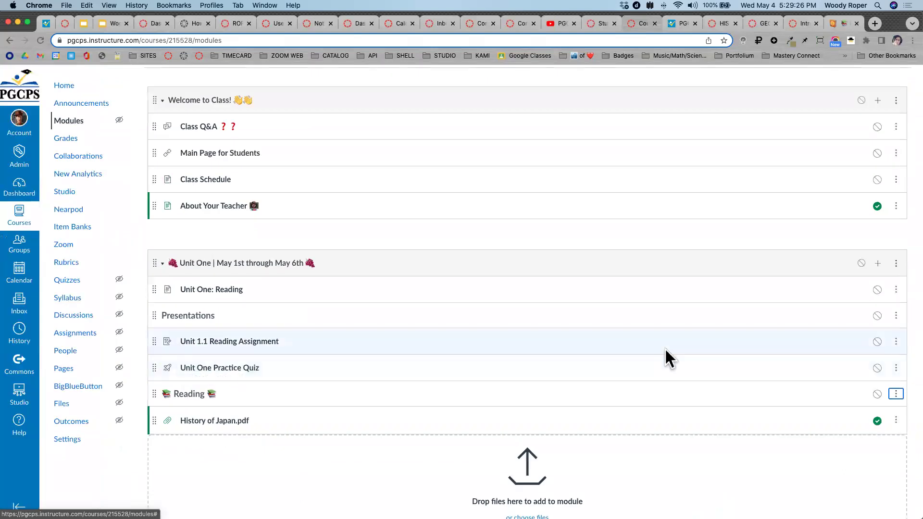
Add a Text Header named "In Class" to the Unit One module and move Unit One Practice Quiz beneath it.
click(878, 264)
click(388, 247)
text(In Class)
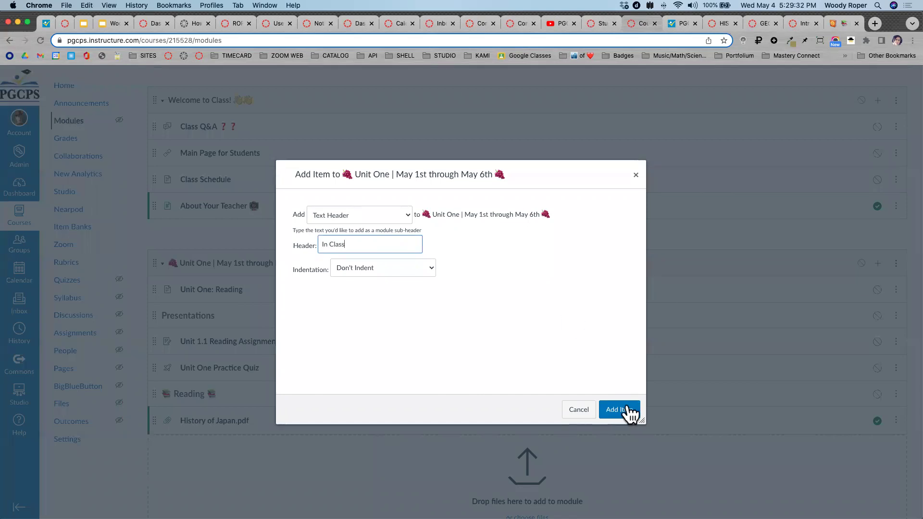
click(618, 410)
drag(154, 367, 159, 446)
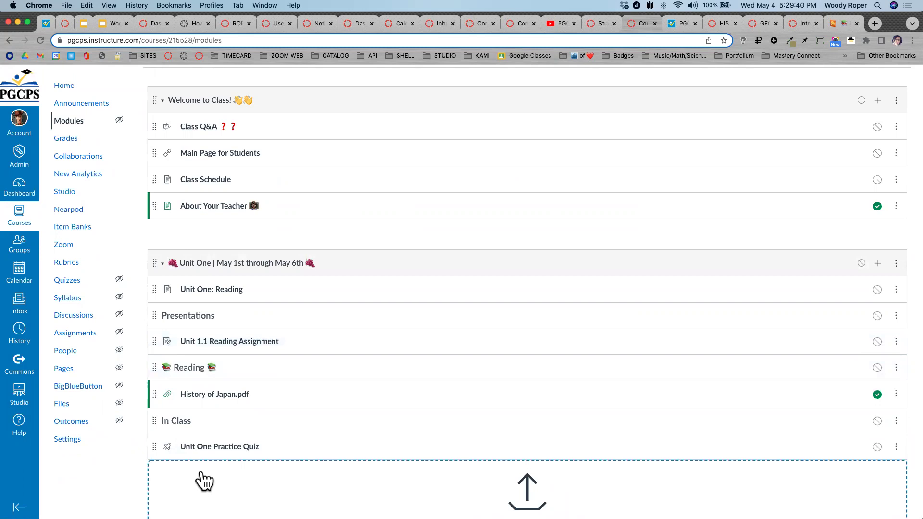
Examine how text headers organize the weekly template module with weekday sections and the Unit One module.
scroll(198, 354, down, 15)
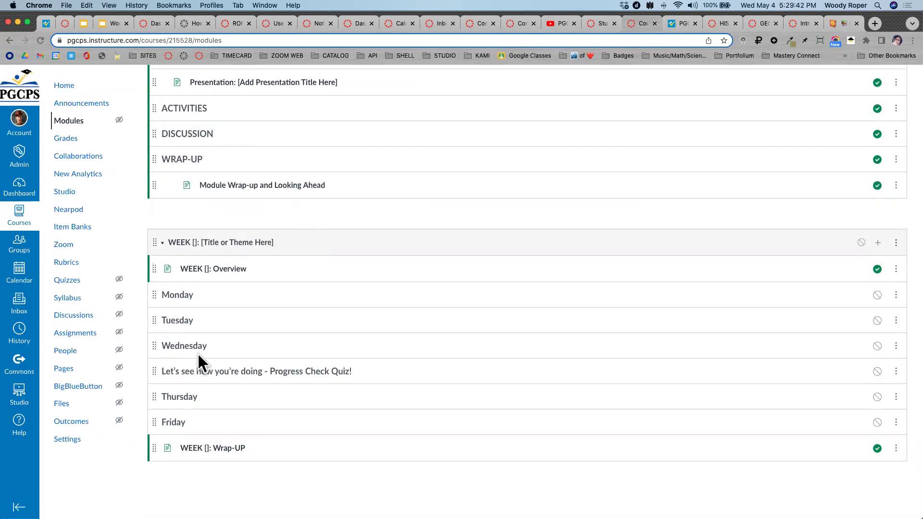
scroll(198, 354, up, 5)
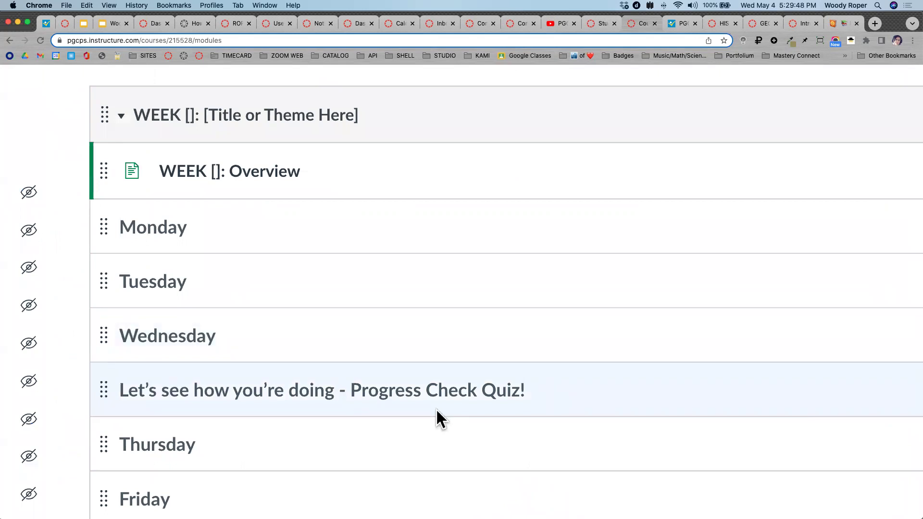
scroll(436, 410, down, 5)
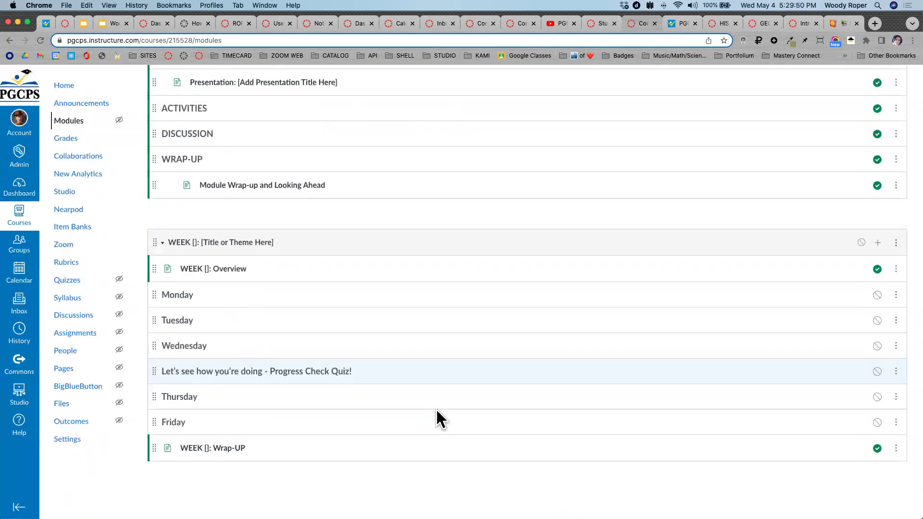
scroll(436, 408, up, 15)
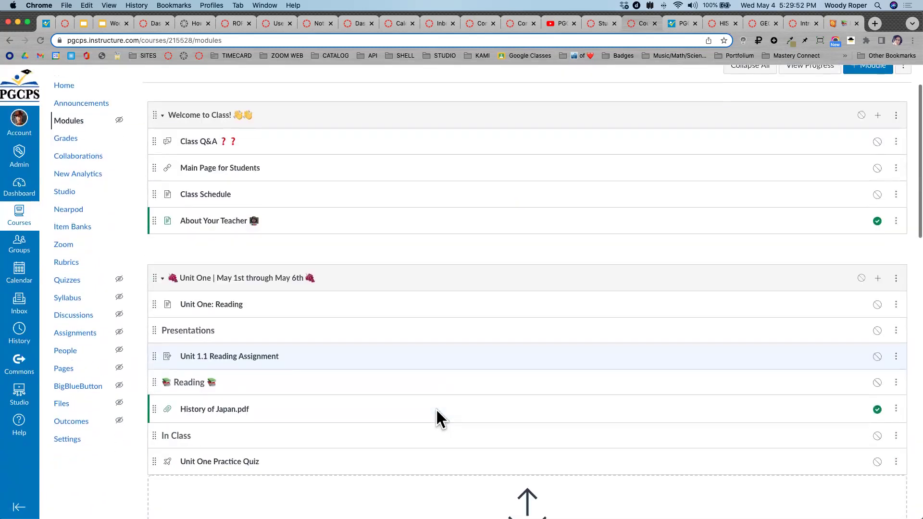
scroll(435, 408, down, 1)
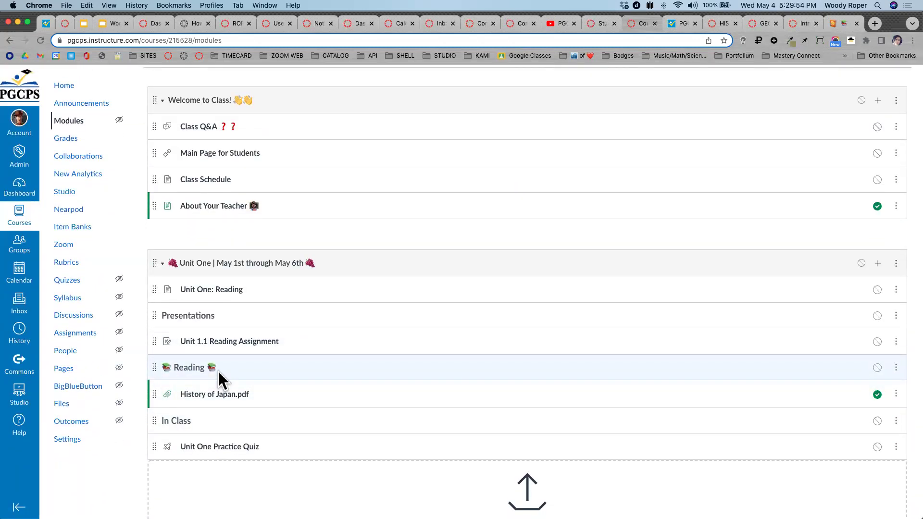
scroll(217, 371, up, 5)
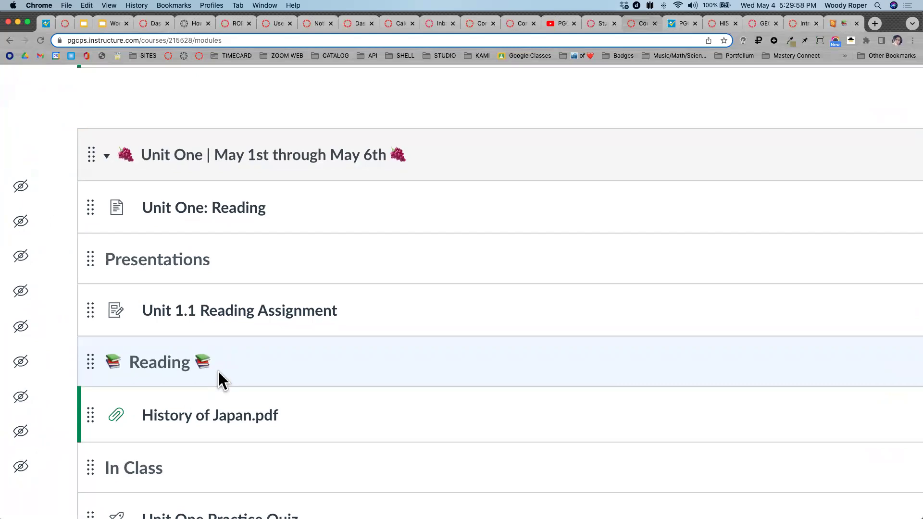
scroll(219, 373, down, 3)
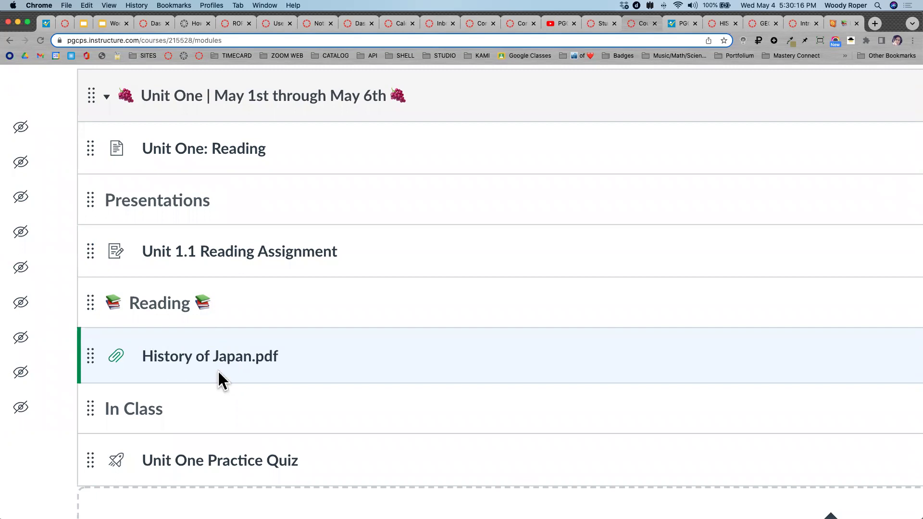
scroll(221, 380, down, 5)
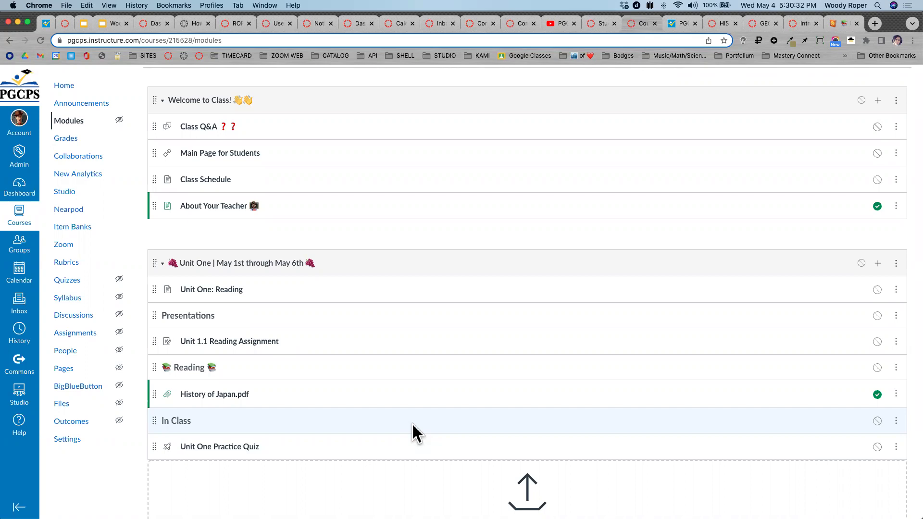
Examine the options of the Unit One module and the edit settings of the Welcome to Class! module, leaving them unchanged.
click(896, 264)
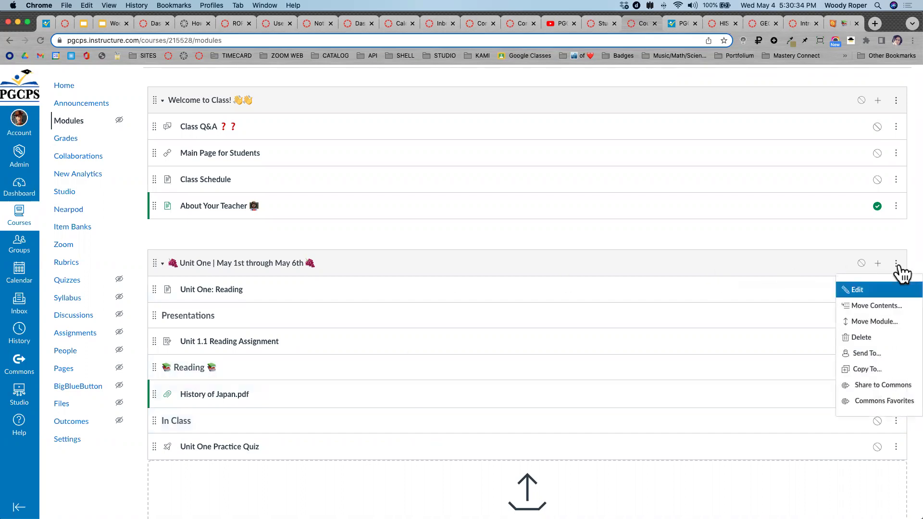
scroll(903, 274, up, 5)
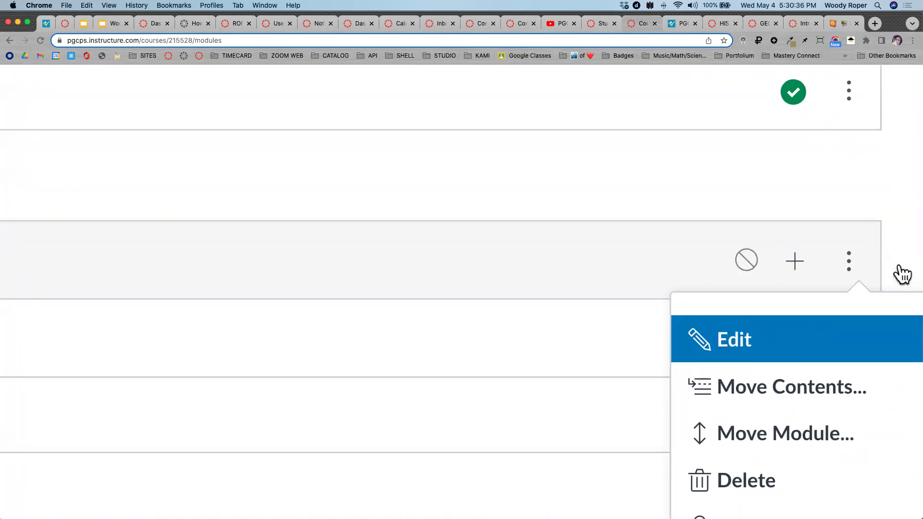
scroll(903, 273, up, 10)
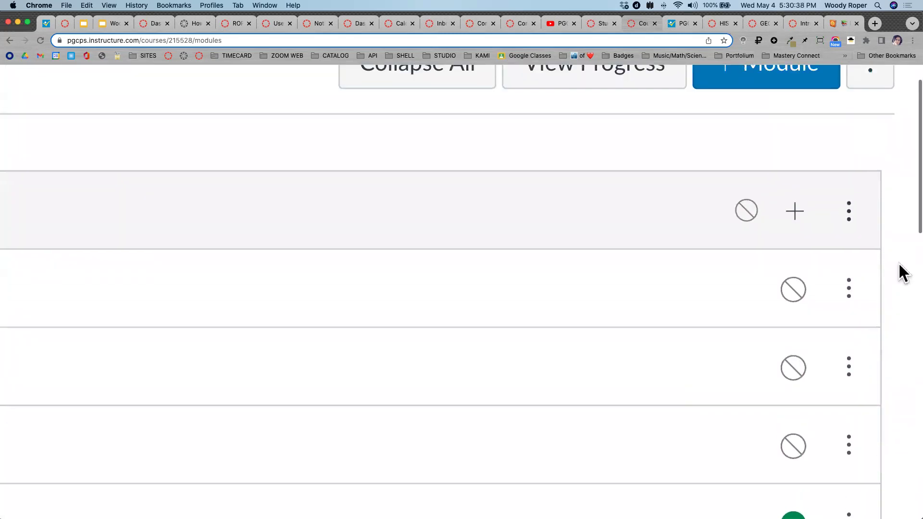
click(850, 216)
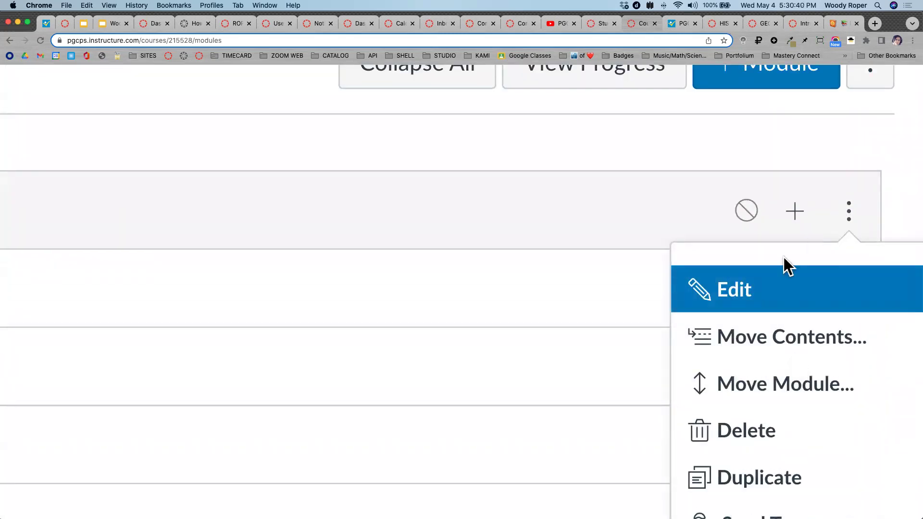
click(734, 300)
scroll(731, 296, down, 5)
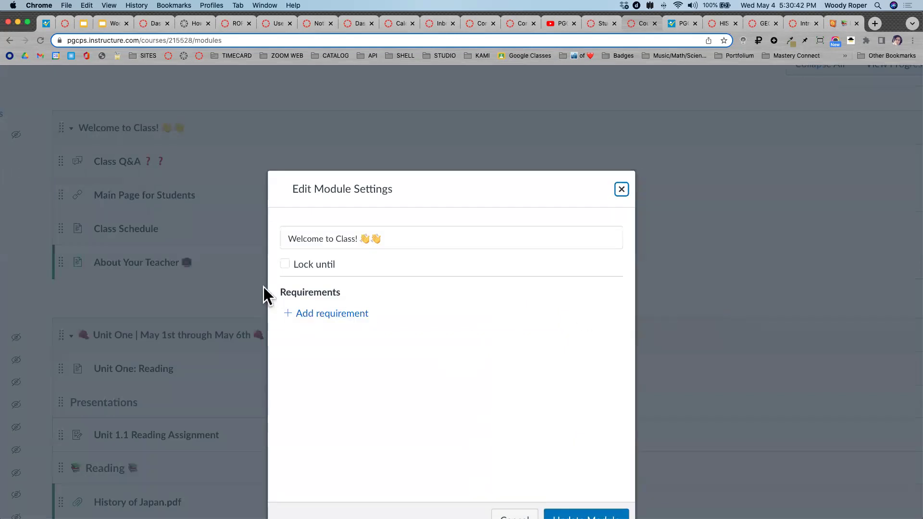
click(621, 189)
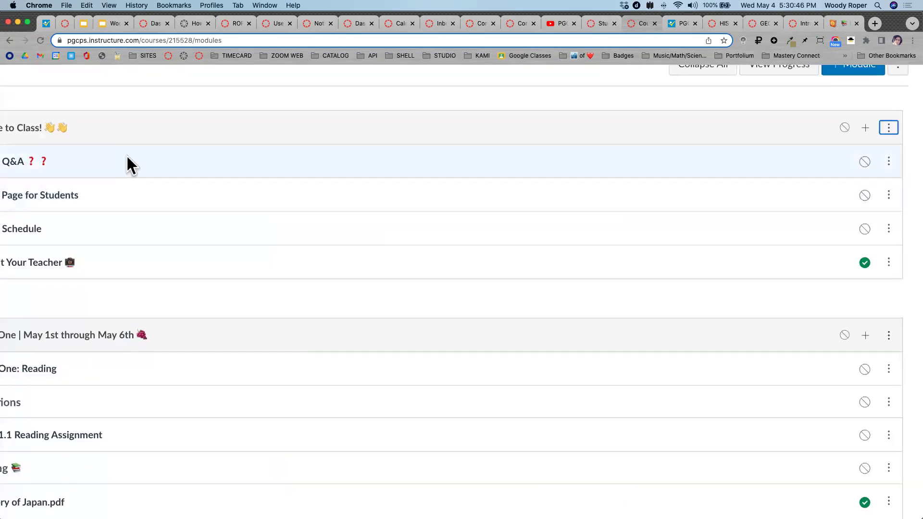
scroll(126, 156, left, 5)
scroll(128, 158, left, 3)
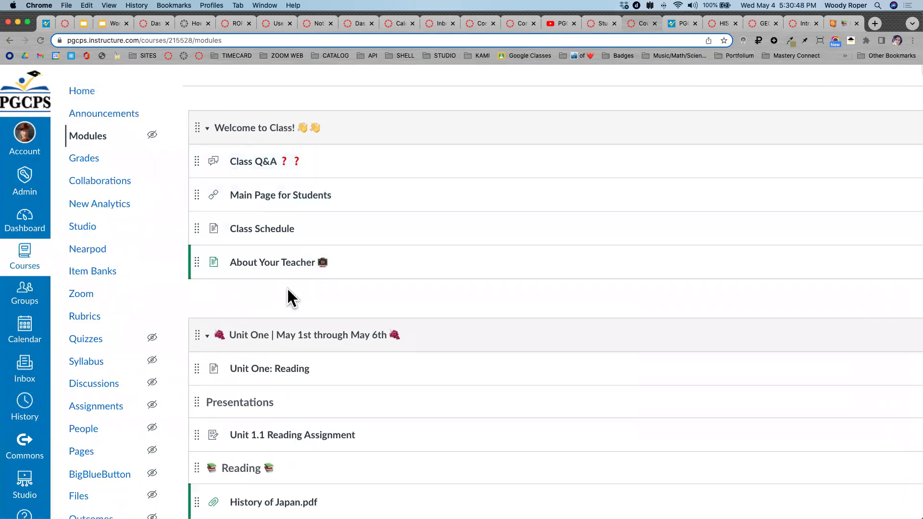
scroll(287, 290, down, 3)
scroll(287, 291, down, 3)
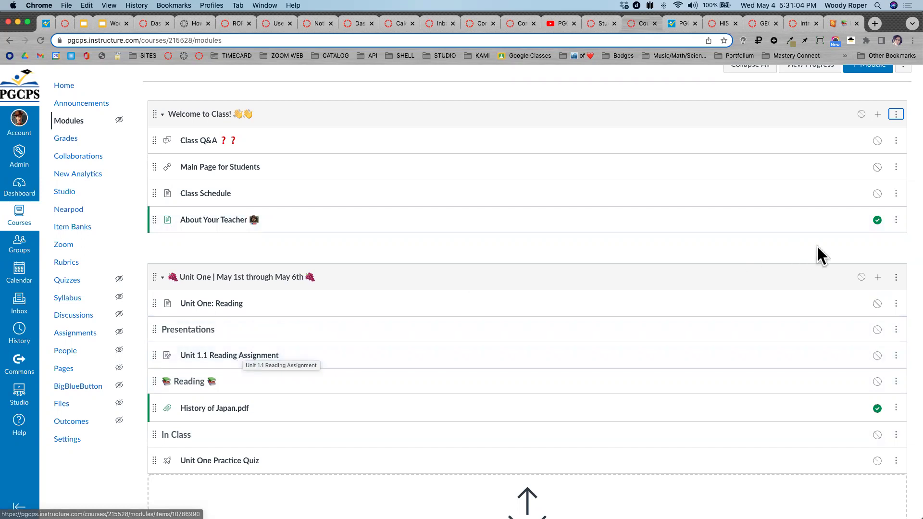
In the Unit One module's settings, lock the module until May 9, 2022.
click(896, 277)
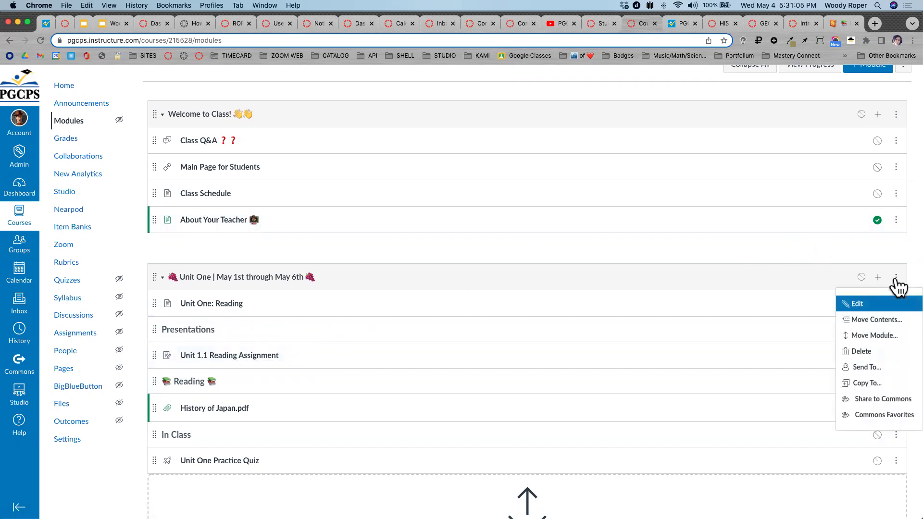
click(866, 304)
click(329, 221)
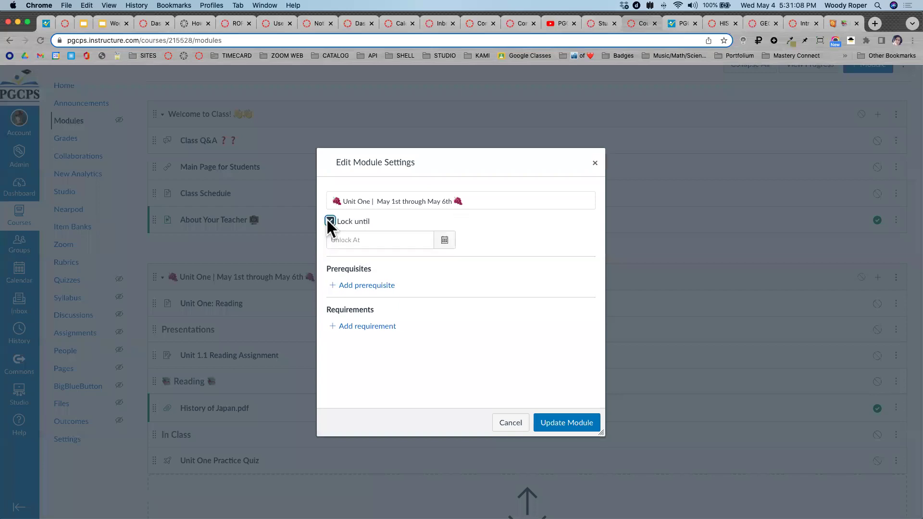
click(444, 241)
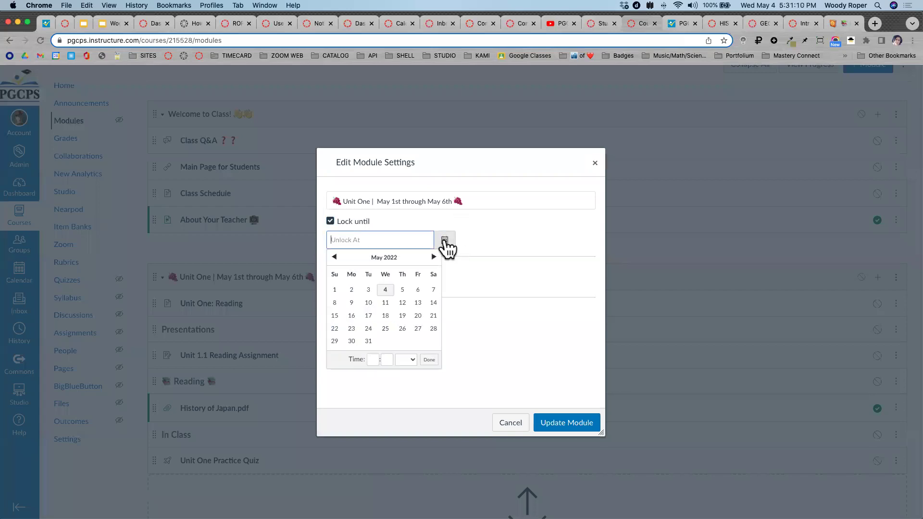
click(351, 303)
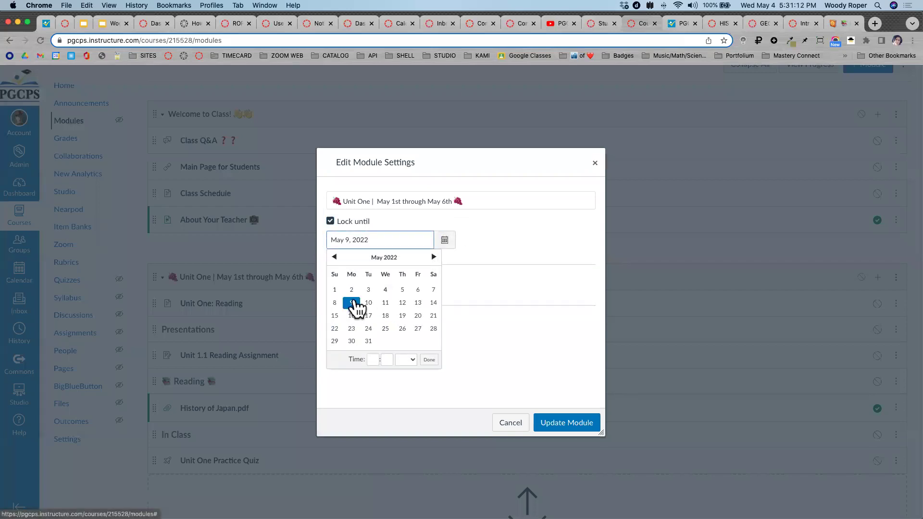
click(551, 244)
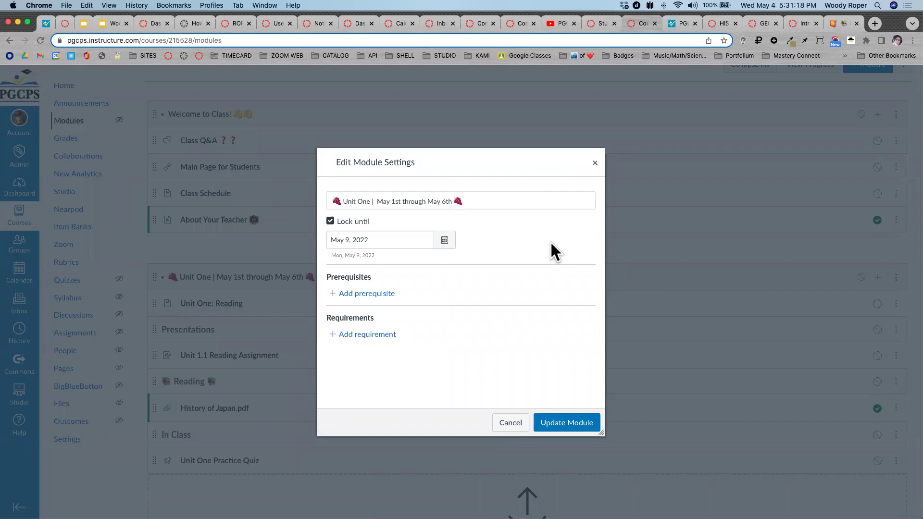
Add the Welcome to Class! module as a prerequisite for Unit One and save the module settings.
click(383, 294)
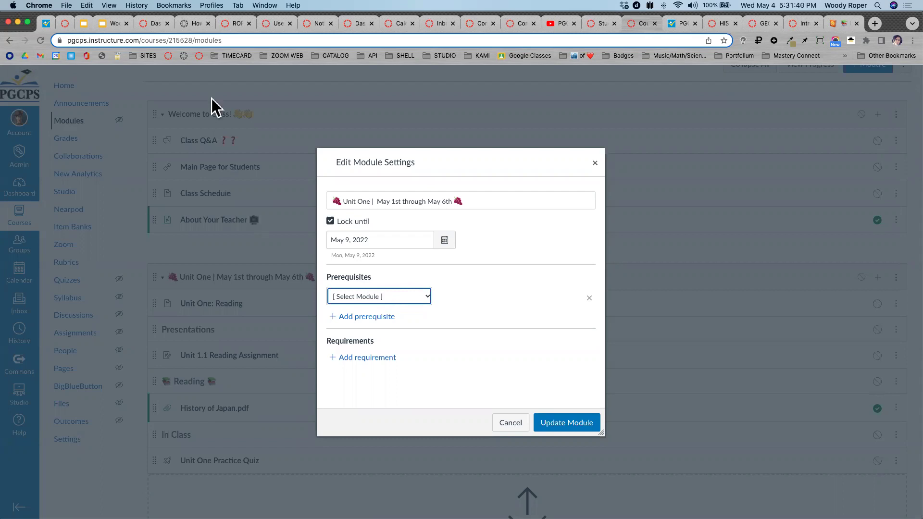
click(408, 297)
click(396, 302)
click(580, 424)
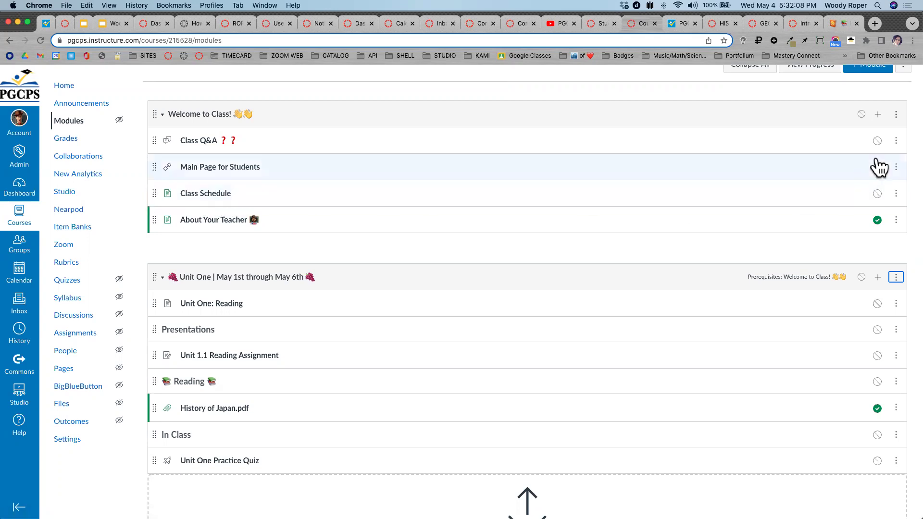
Add a requirement to the Welcome to Class! module that students mark Class Schedule as done, and save the module settings.
click(895, 114)
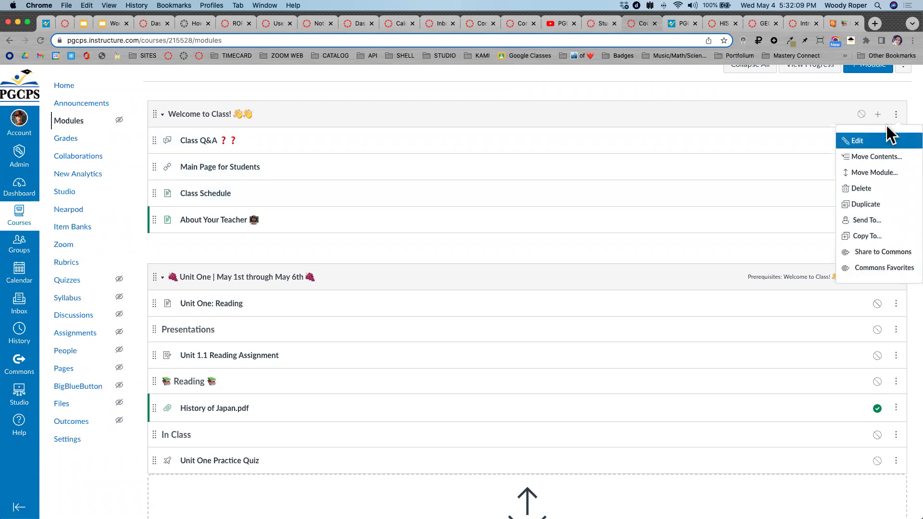
click(860, 140)
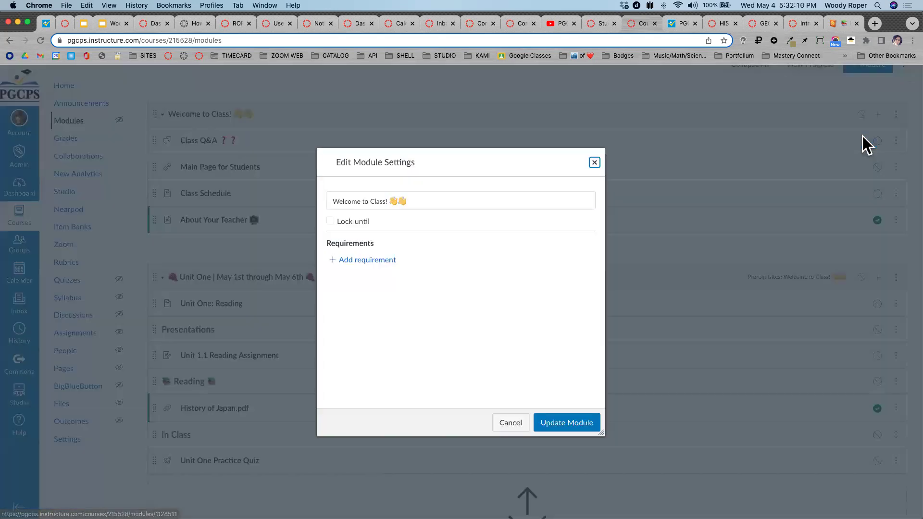
click(360, 262)
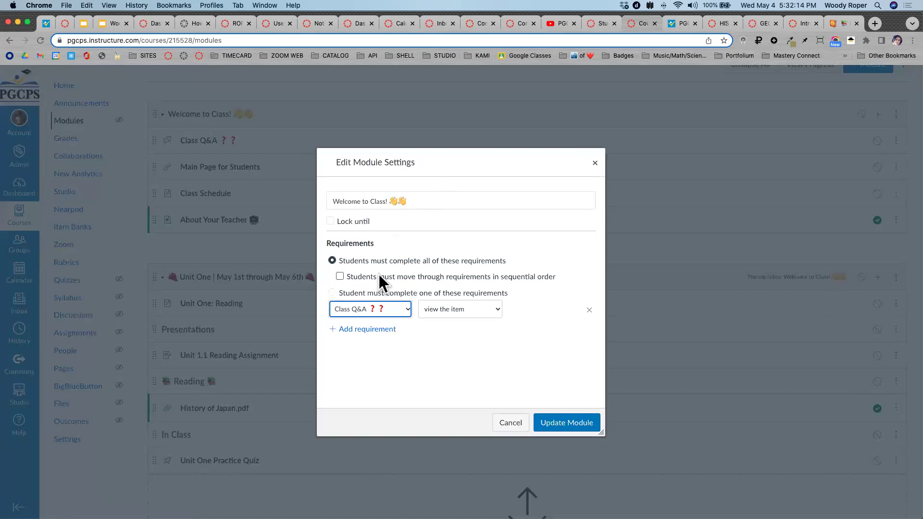
scroll(379, 274, up, 5)
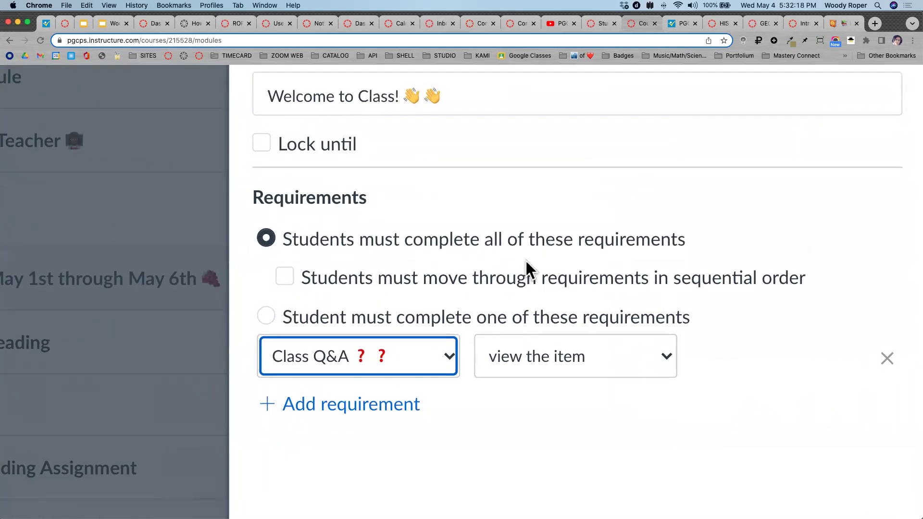
click(402, 357)
click(294, 393)
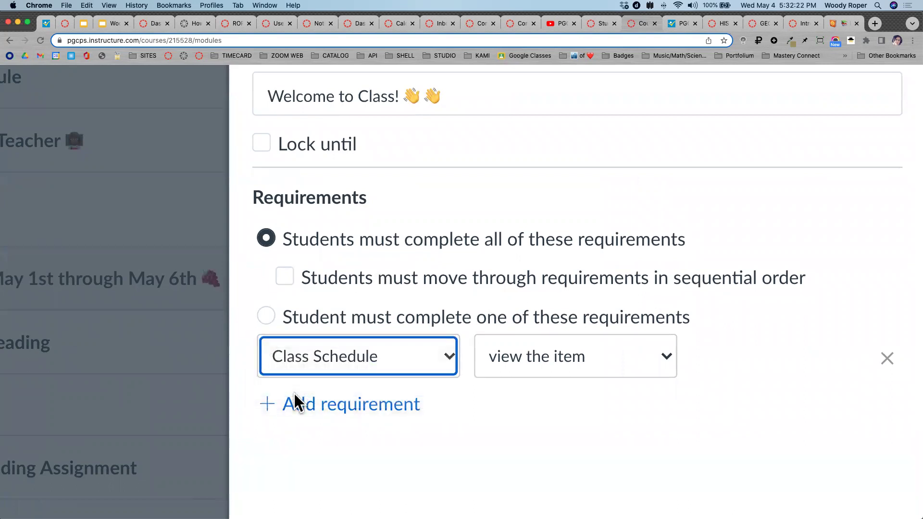
click(638, 355)
click(514, 364)
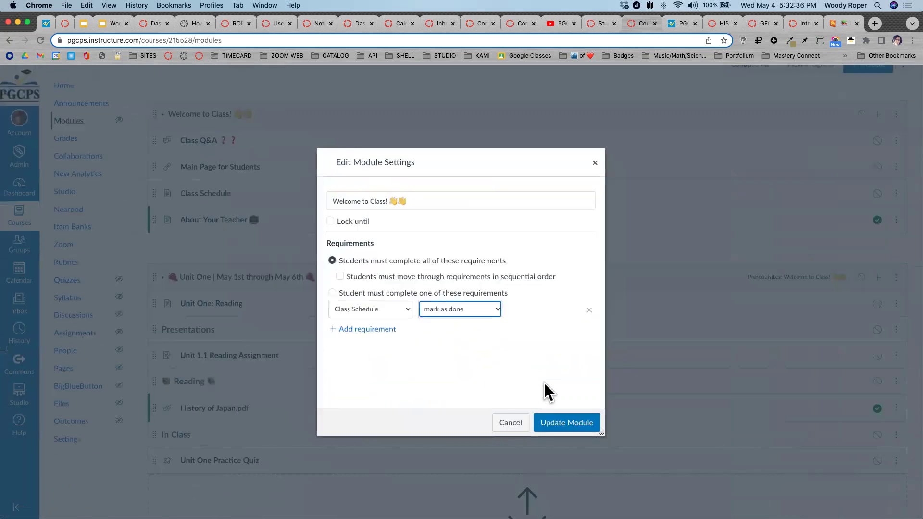
click(575, 423)
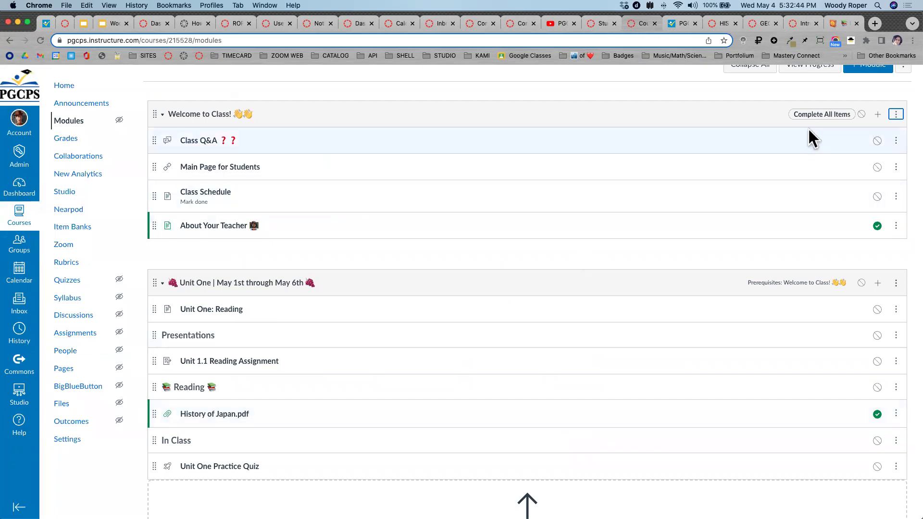
View the student progress page for the course modules and return to the Modules page.
scroll(817, 135, up, 3)
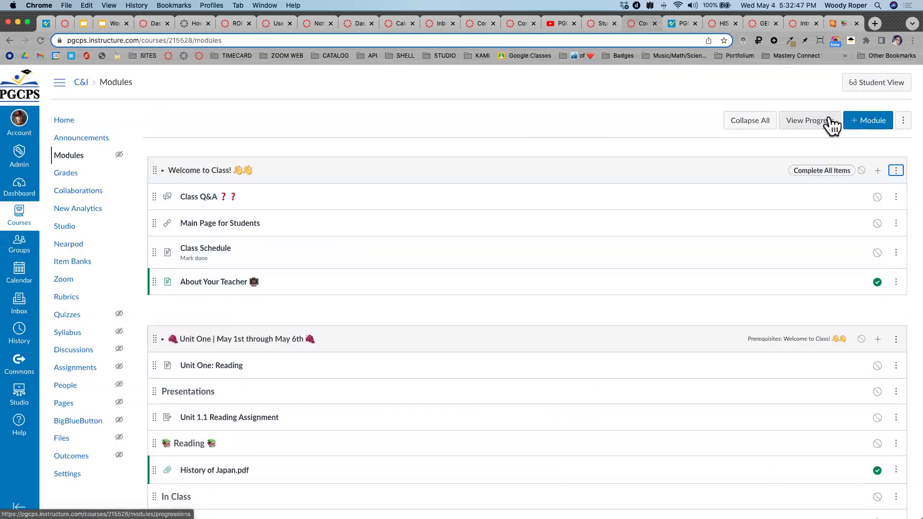
click(832, 126)
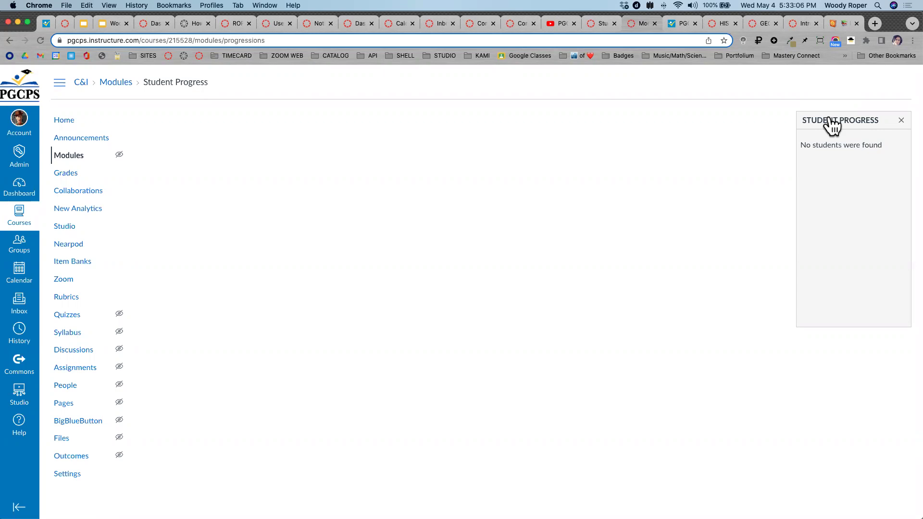
click(901, 120)
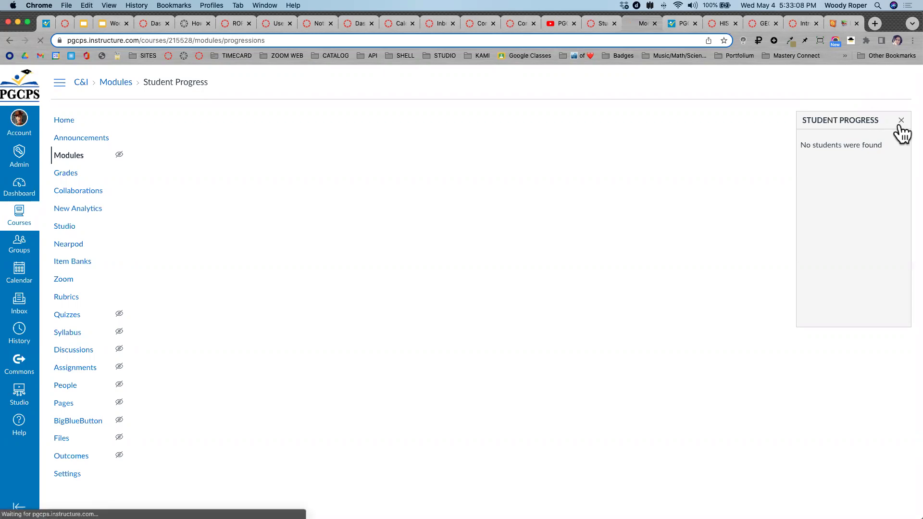
click(63, 156)
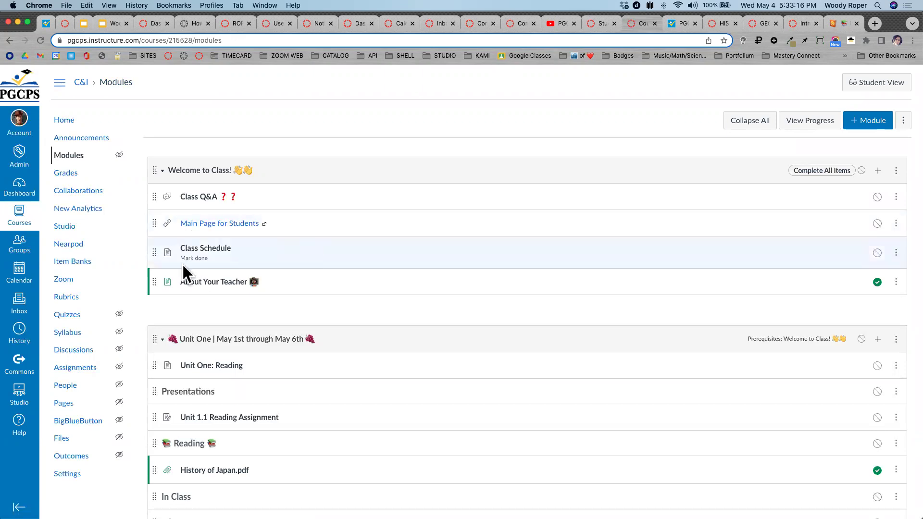
Publish the Welcome to Class! module together with all of its items.
scroll(195, 255, up, 3)
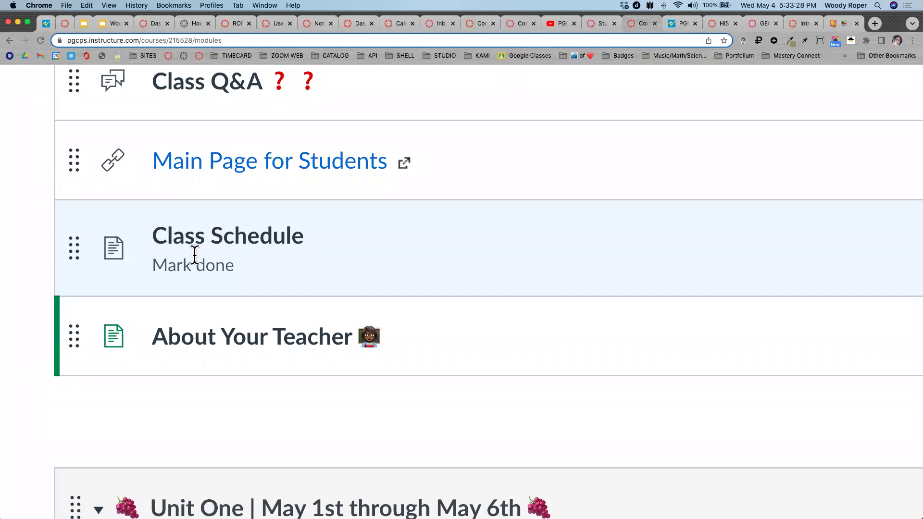
scroll(195, 255, down, 5)
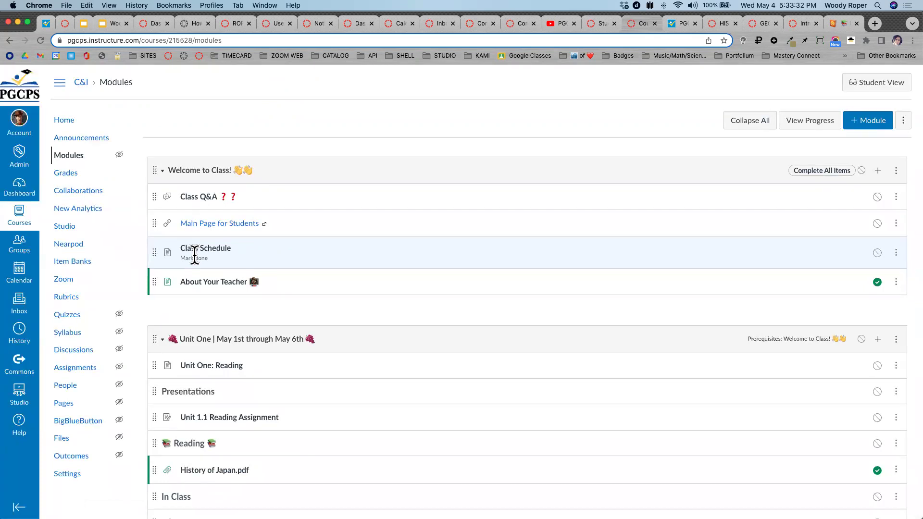
scroll(195, 255, down, 3)
scroll(194, 254, up, 2)
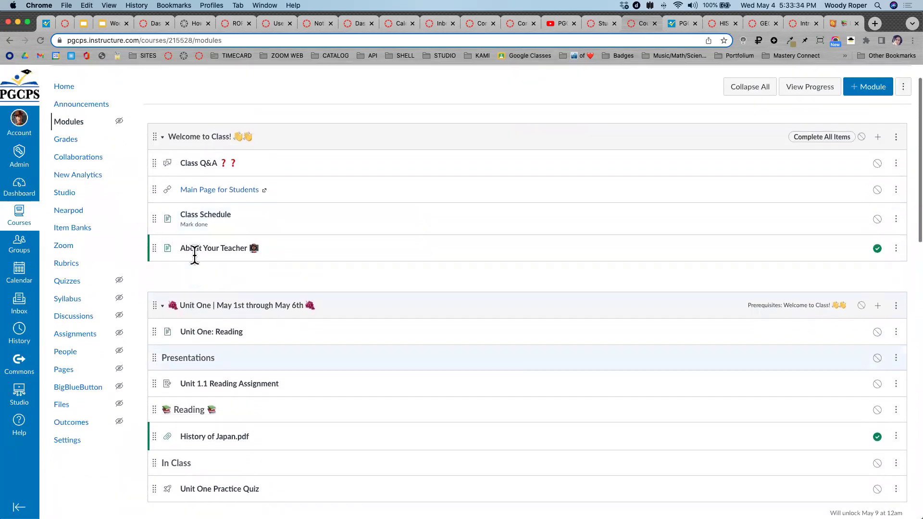
scroll(195, 255, up, 1)
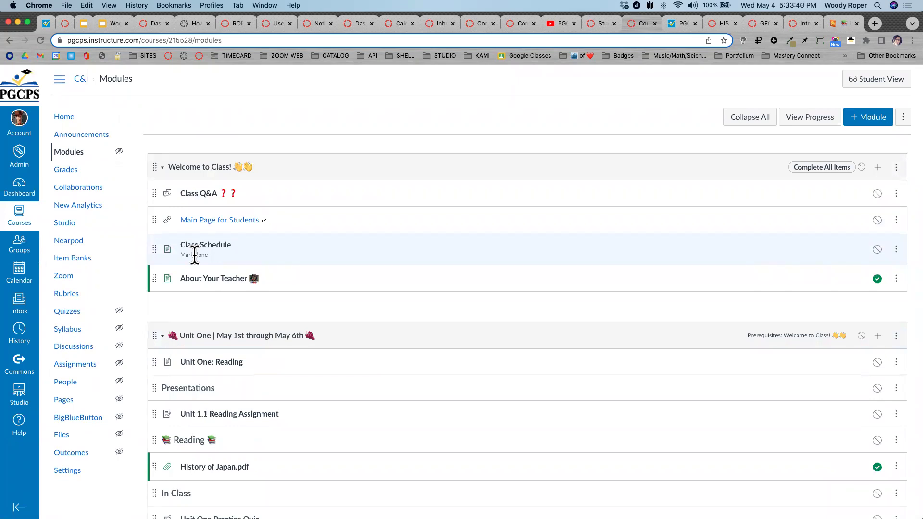
scroll(904, 169, up, 1)
scroll(905, 172, up, 5)
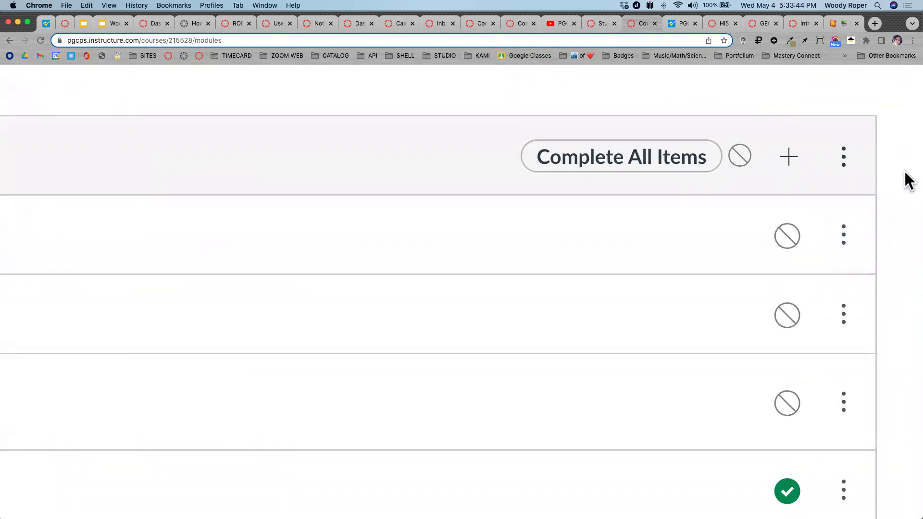
click(740, 156)
scroll(740, 158, down, 5)
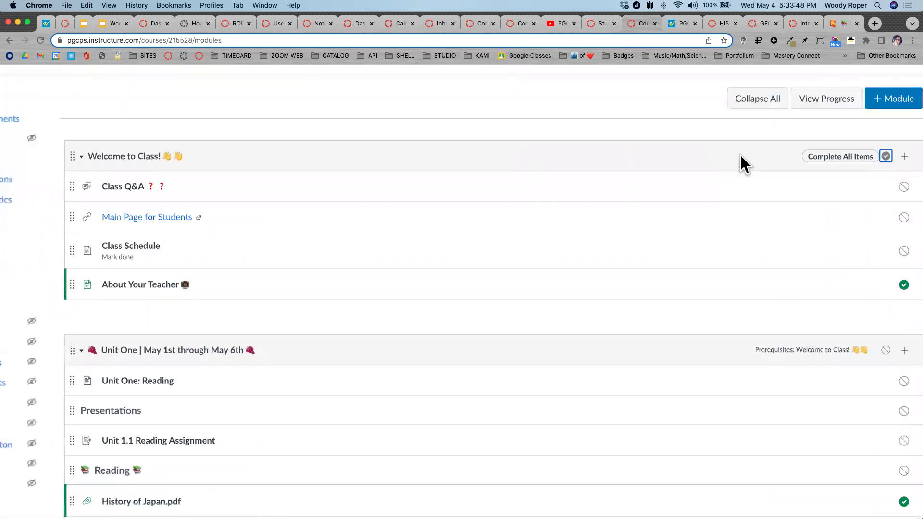
click(458, 352)
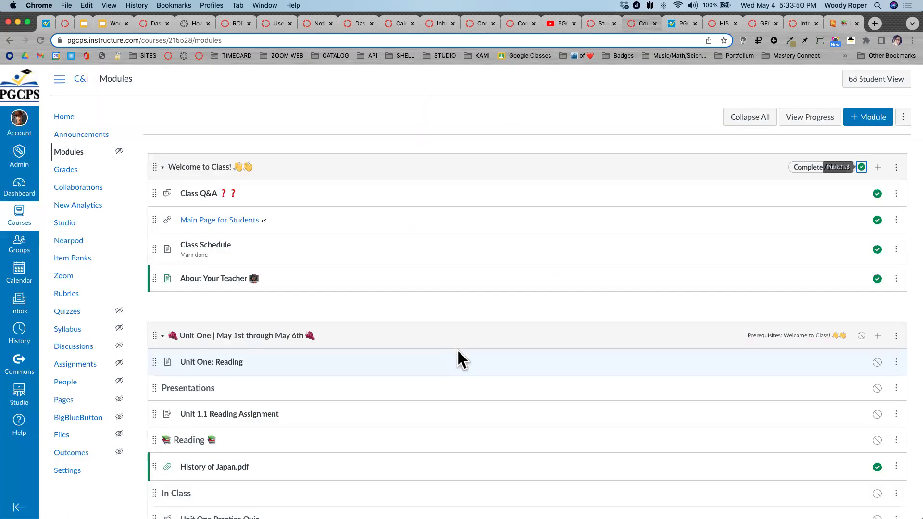
Publish the Unit One module with its items, and unpublish Unit 1.1 Reading Assignment and Unit One Practice Quiz.
scroll(629, 365, down, 5)
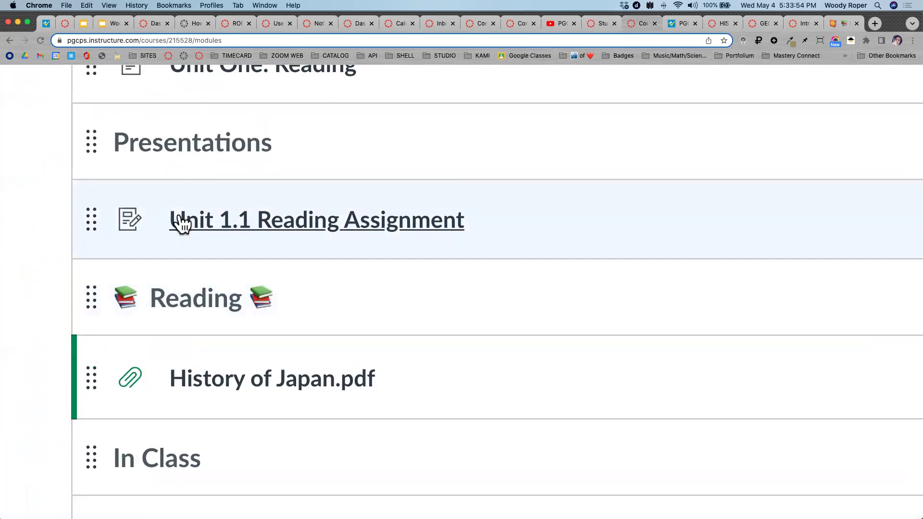
scroll(292, 230, down, 6)
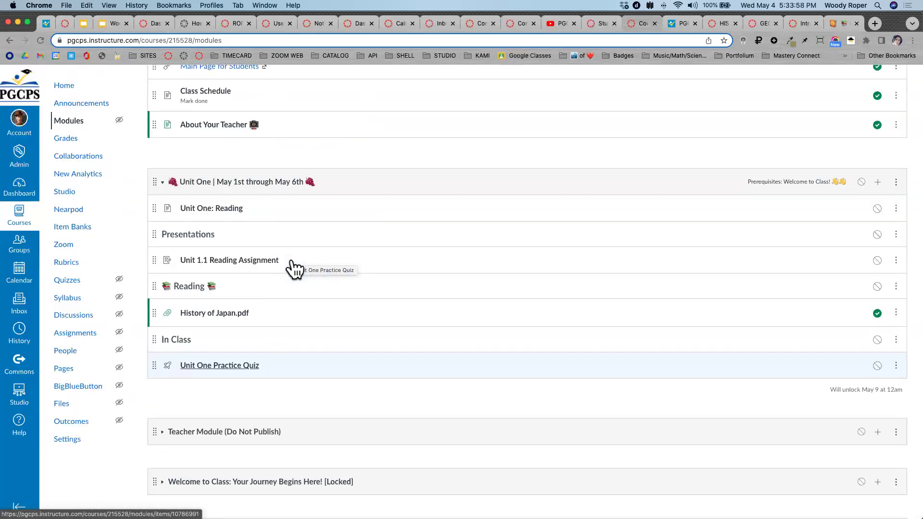
click(862, 184)
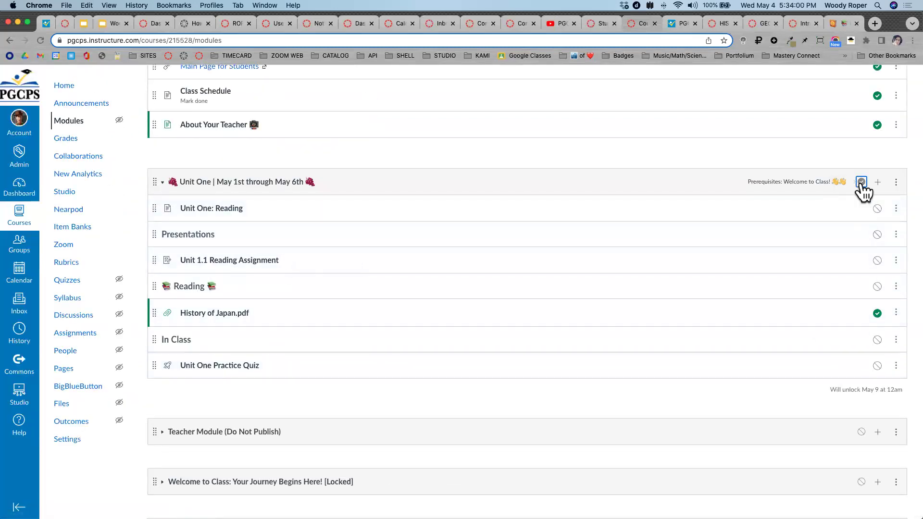
click(472, 350)
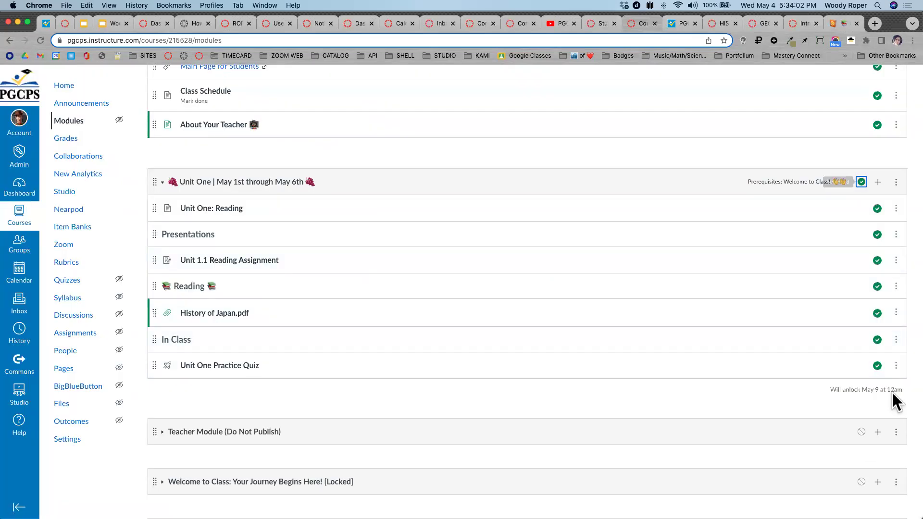
click(877, 260)
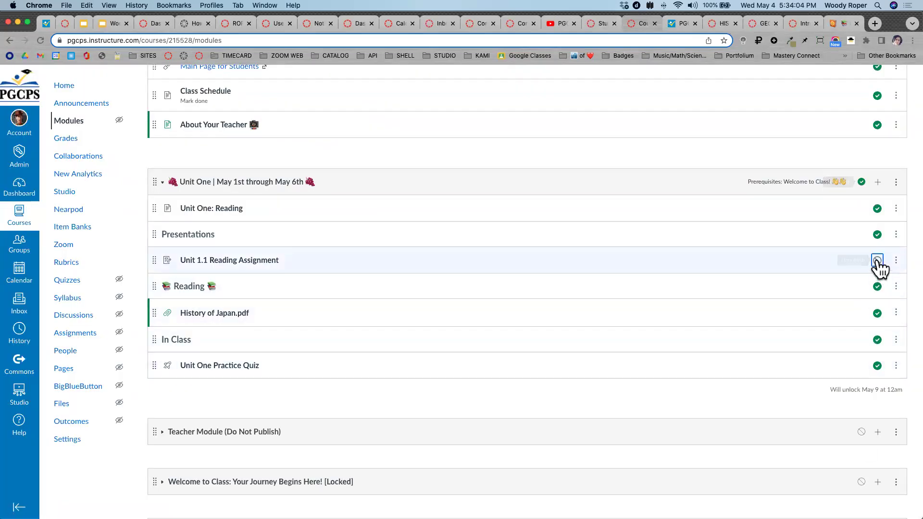
click(877, 365)
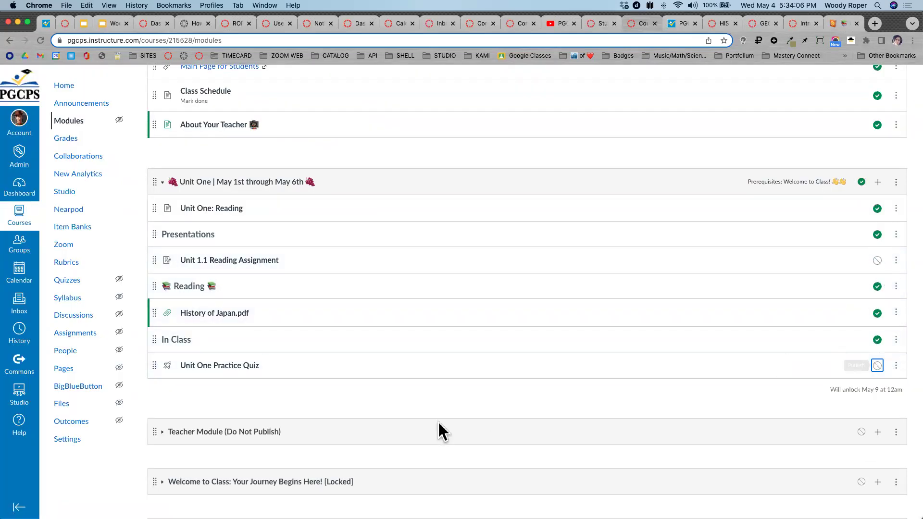
Enter Student View and examine how the Welcome to Class! and Unit One modules appear to students.
scroll(438, 422, up, 5)
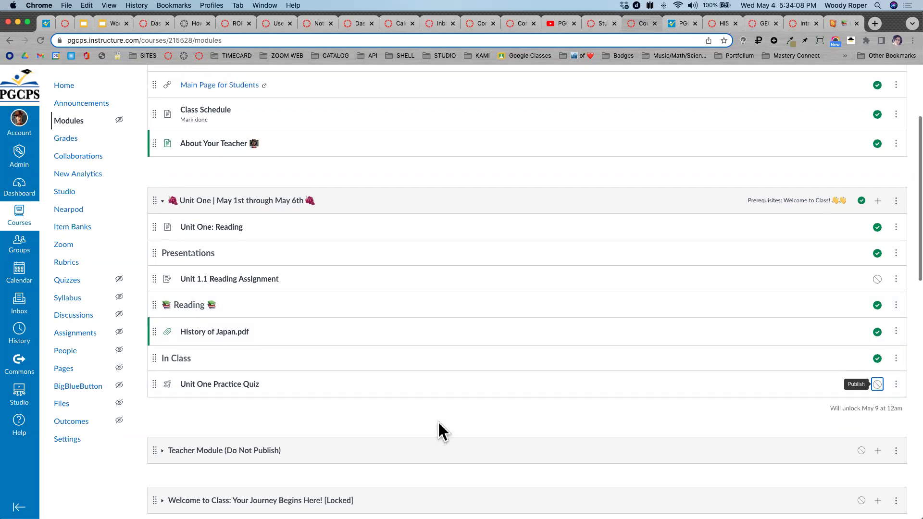
click(893, 89)
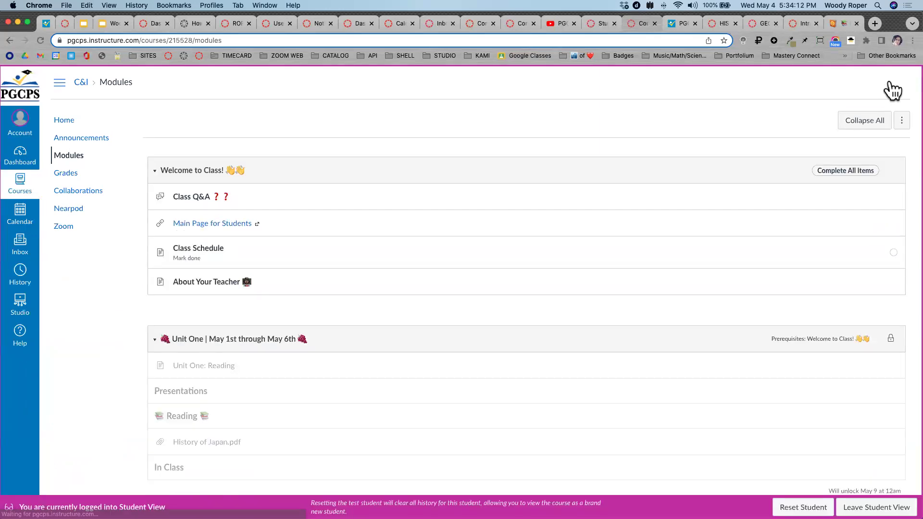
scroll(359, 195, down, 2)
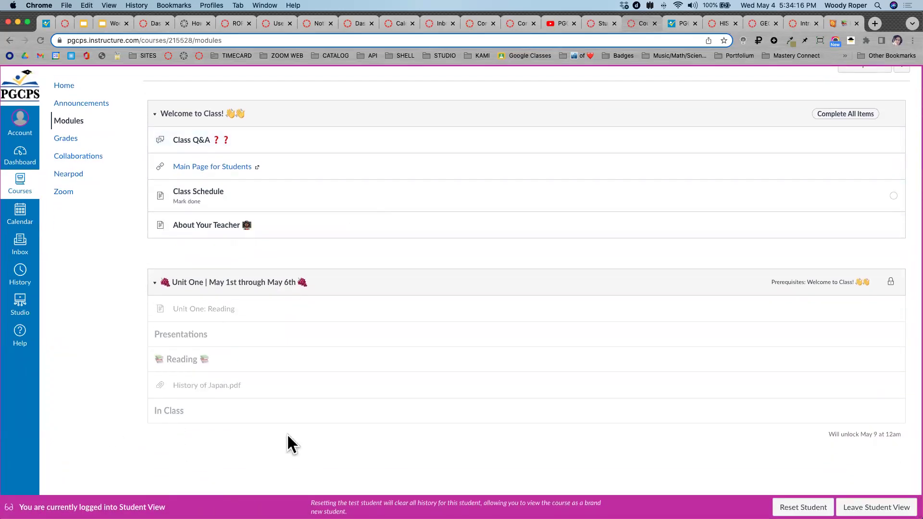
scroll(287, 435, up, 2)
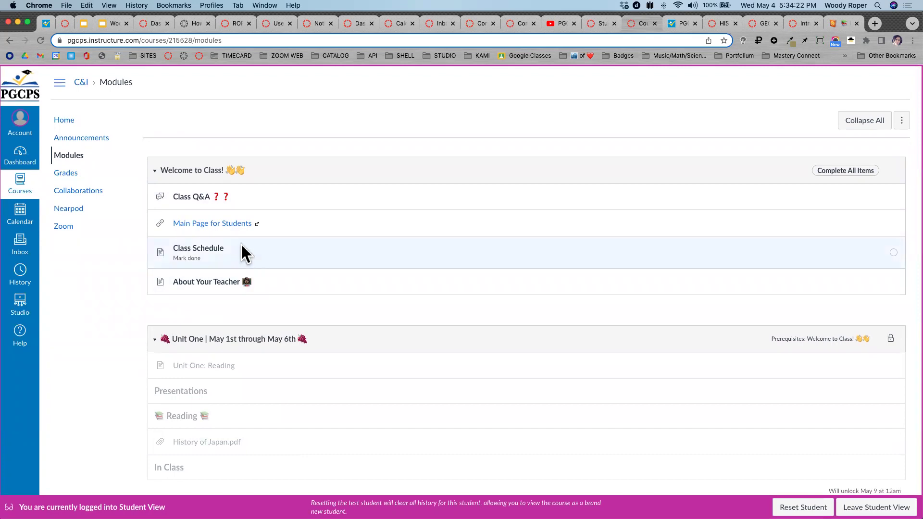
Open the Class Schedule page from the Welcome to Class! module as the test student and mark it as done.
scroll(171, 263, up, 5)
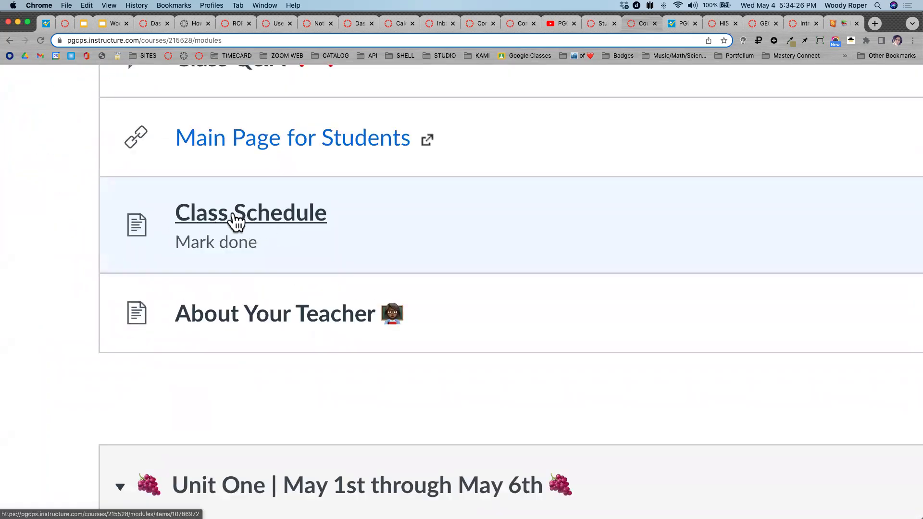
scroll(233, 221, down, 5)
click(200, 249)
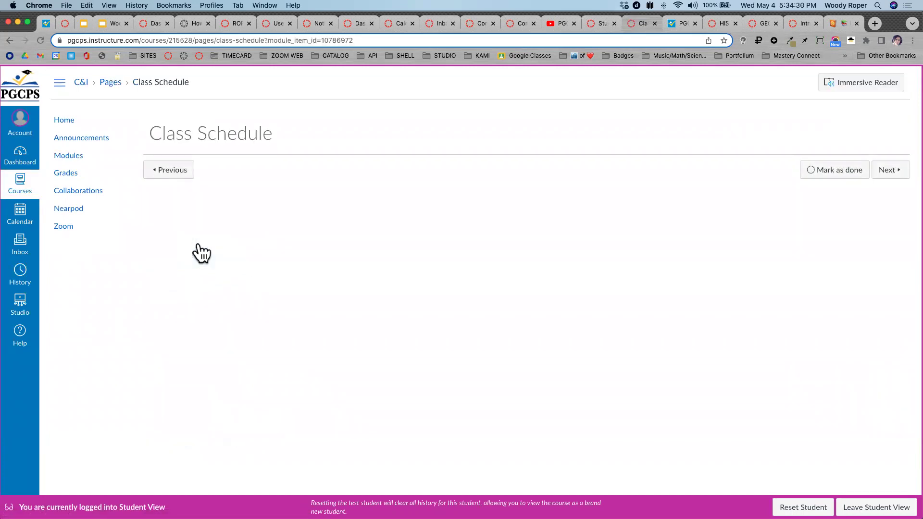
scroll(843, 176, up, 5)
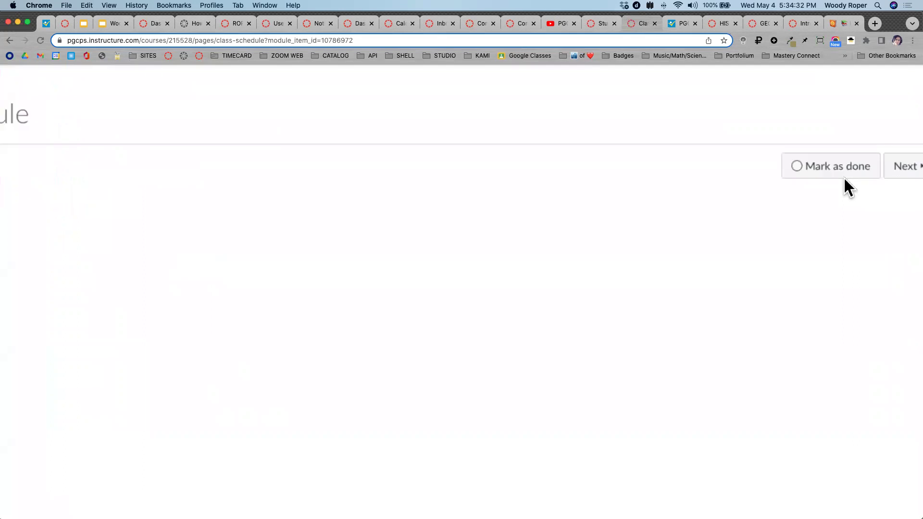
click(844, 175)
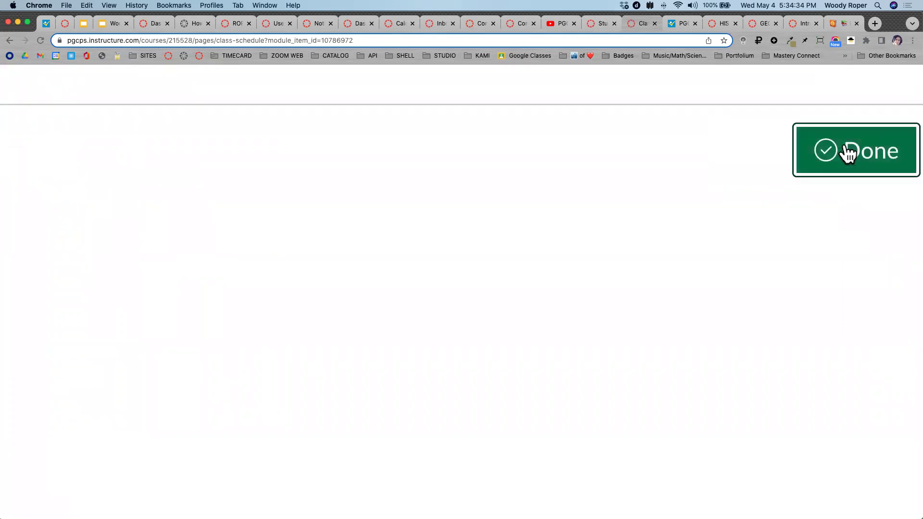
scroll(529, 195, down, 5)
Return to the student Modules page and check the completion marks and Unit One's unlock date.
click(73, 156)
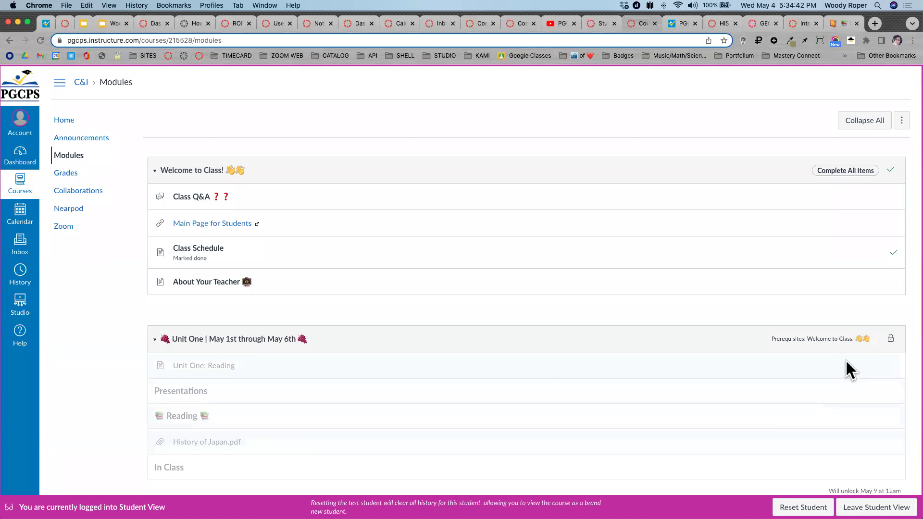
scroll(847, 370, down, 2)
mouse_move(880, 434)
scroll(880, 435, up, 5)
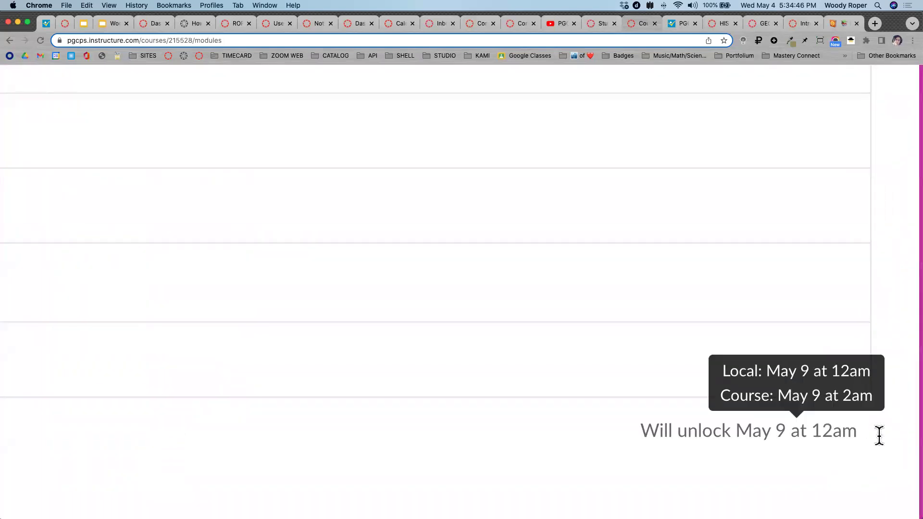
scroll(880, 435, down, 5)
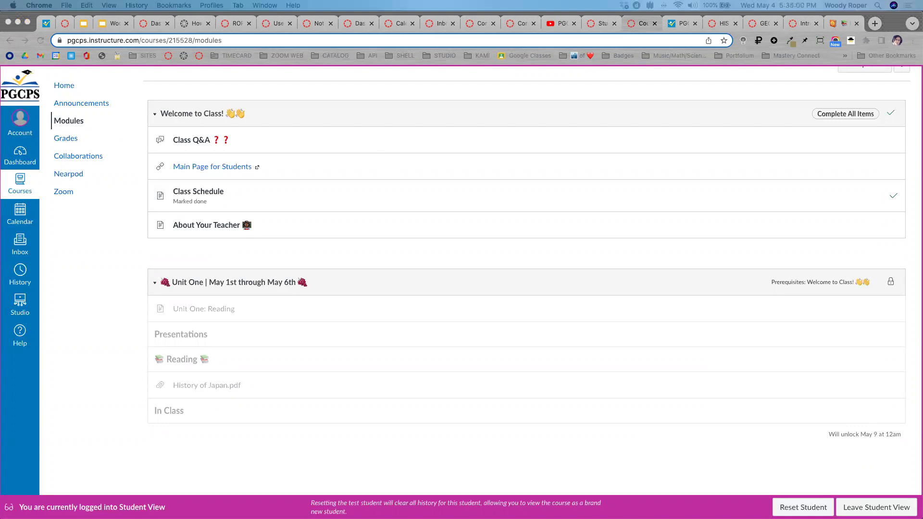
Switch to the Google Slides presentation and show the "Thanks for participating!" slide with the badge and survey links.
click(115, 22)
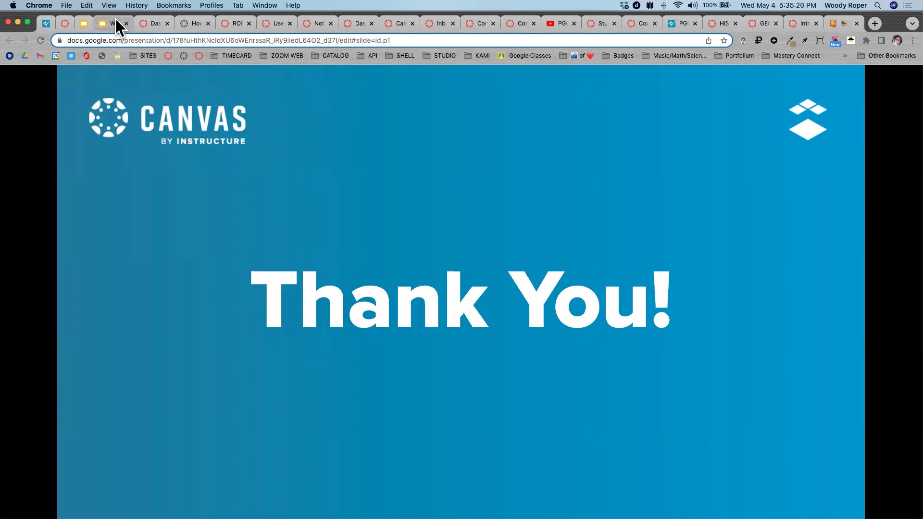
click(718, 281)
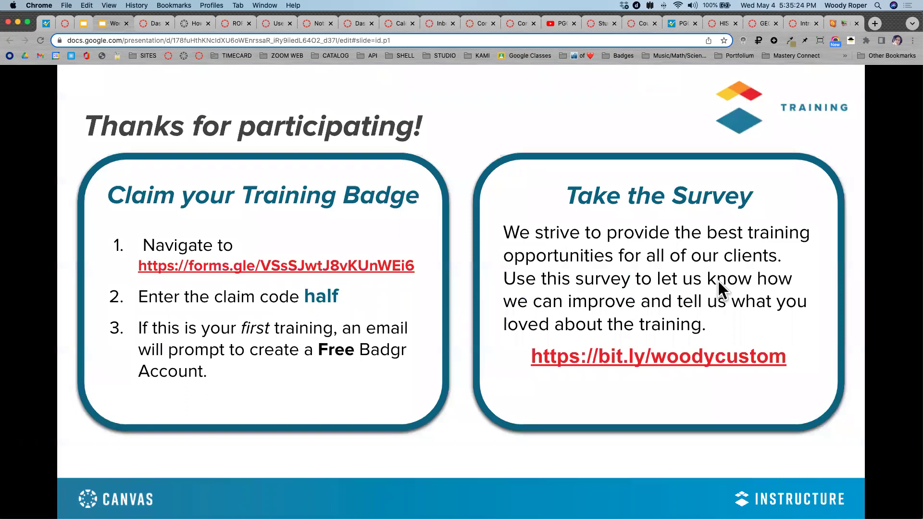